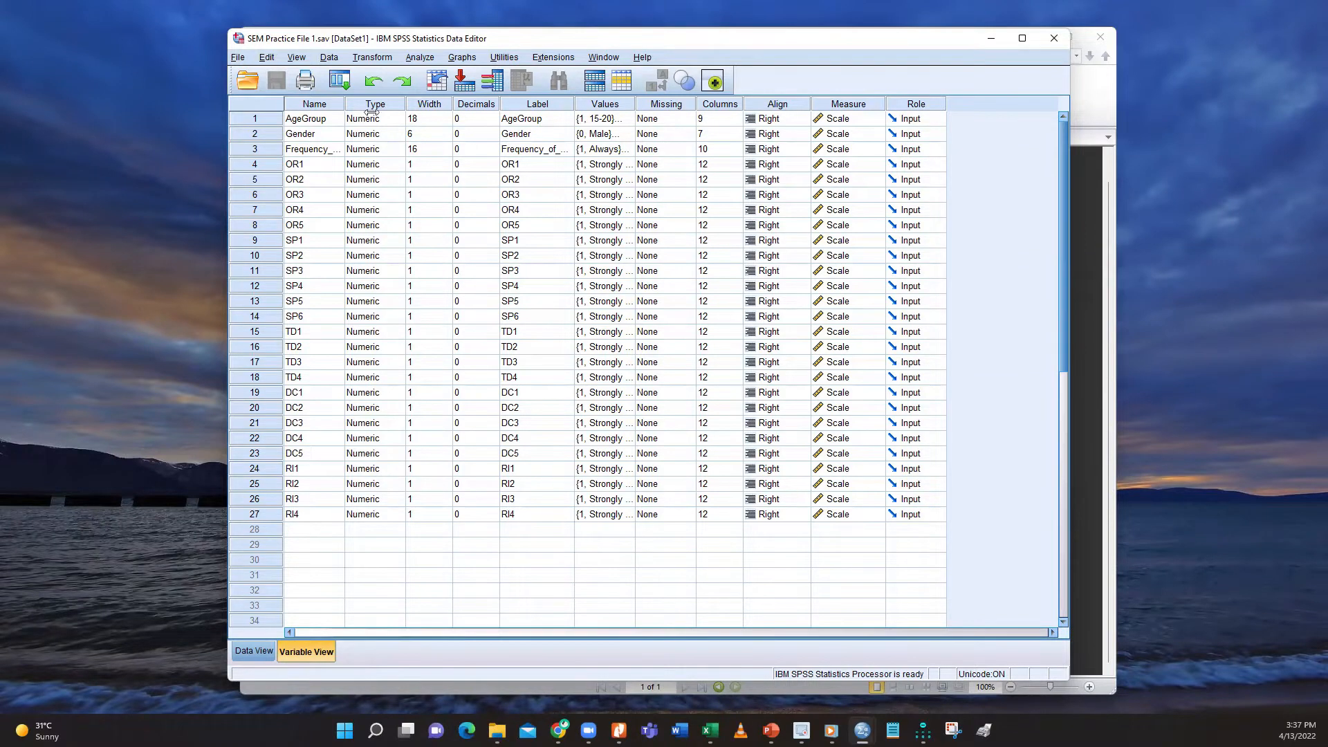
Widen the Name column of the variable list so the full variable names fit
left_click_drag(344, 104, 477, 141)
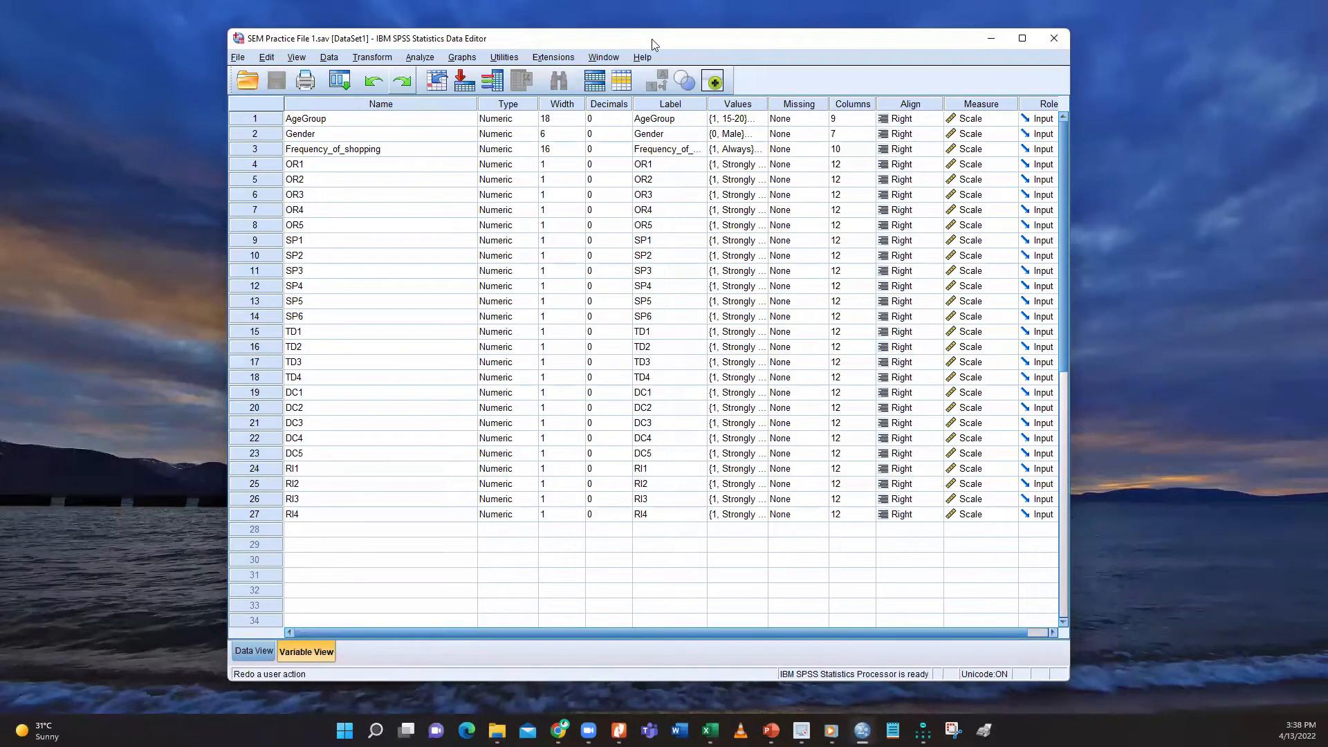
left_click_drag(656, 38, 655, 32)
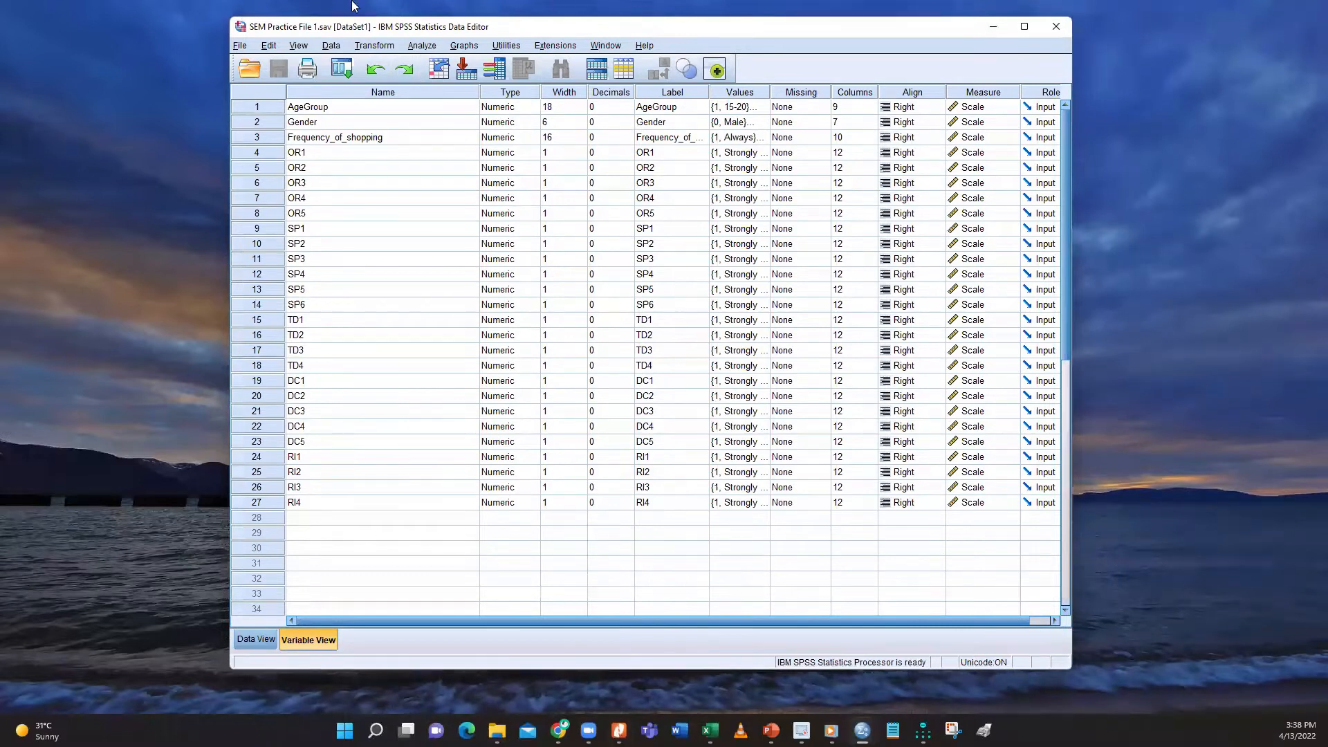
Start a dimension-reduction factor analysis and add OR1 through OR5 as its variables
left_click(424, 45)
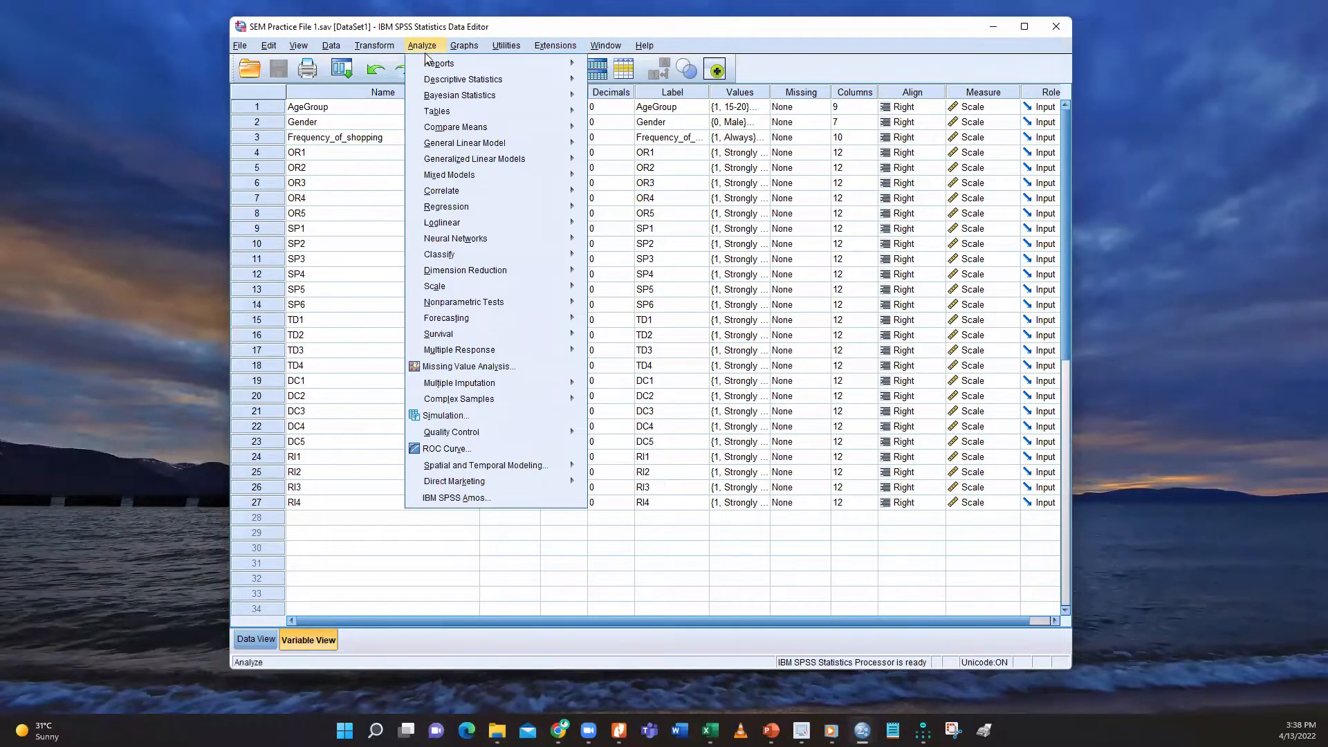
mouse_move(422, 270)
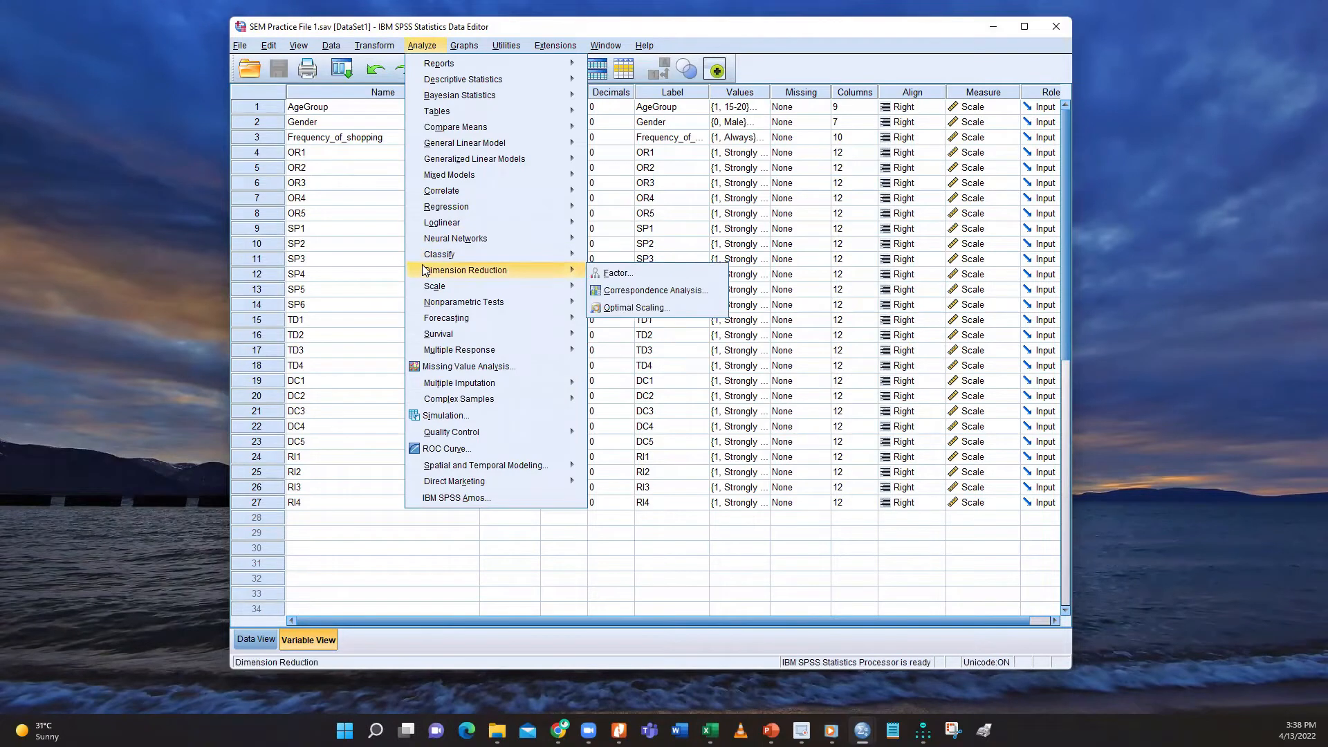
left_click(623, 276)
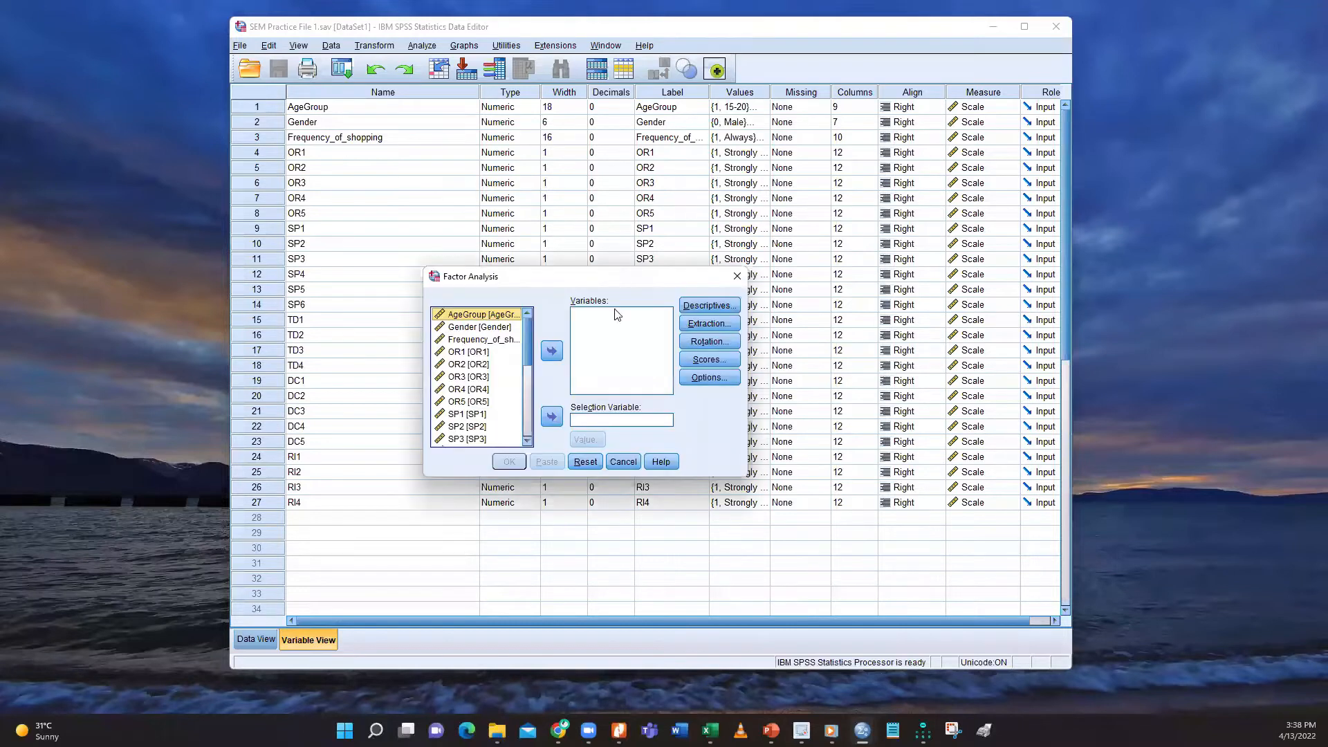
left_click(477, 352)
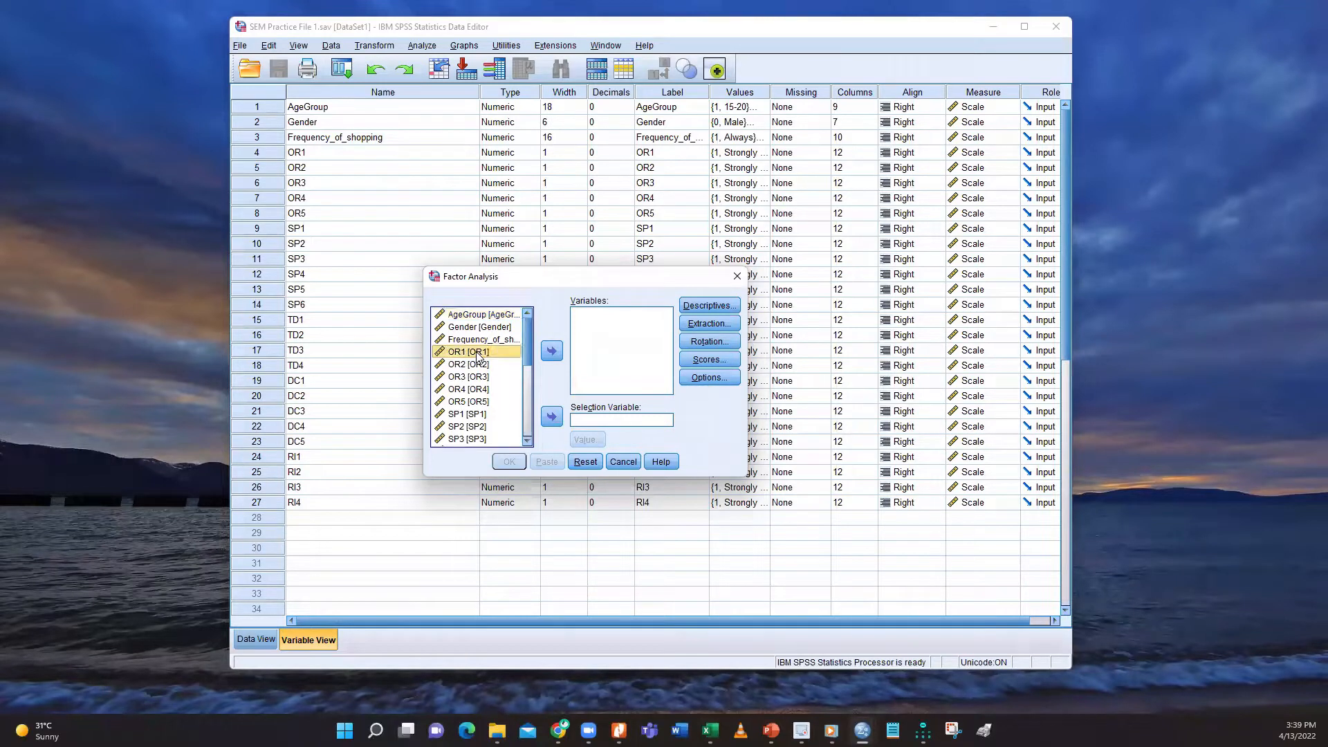
left_click(460, 403, "shift")
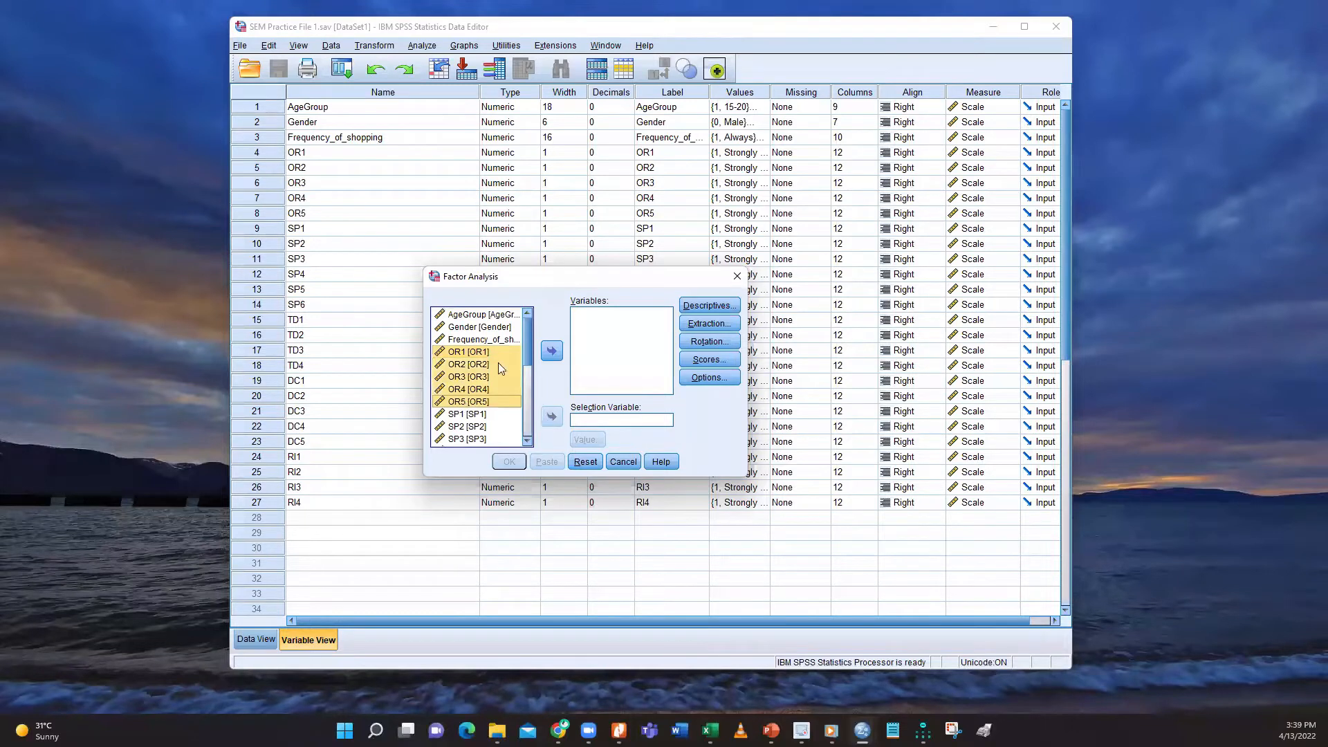
left_click(552, 352)
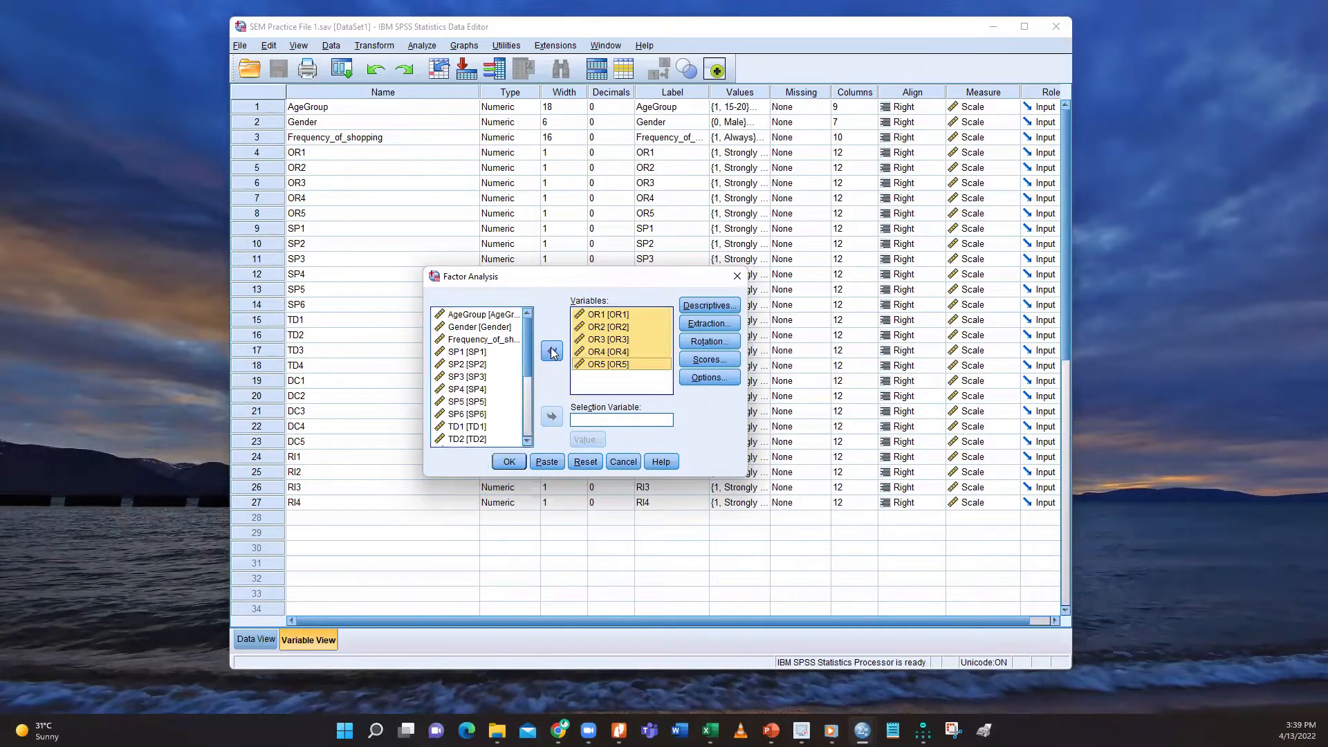
Add SP1 through SP6 and TD1 through TD4 to the factor analysis variables
left_click(455, 354)
left_click(456, 354)
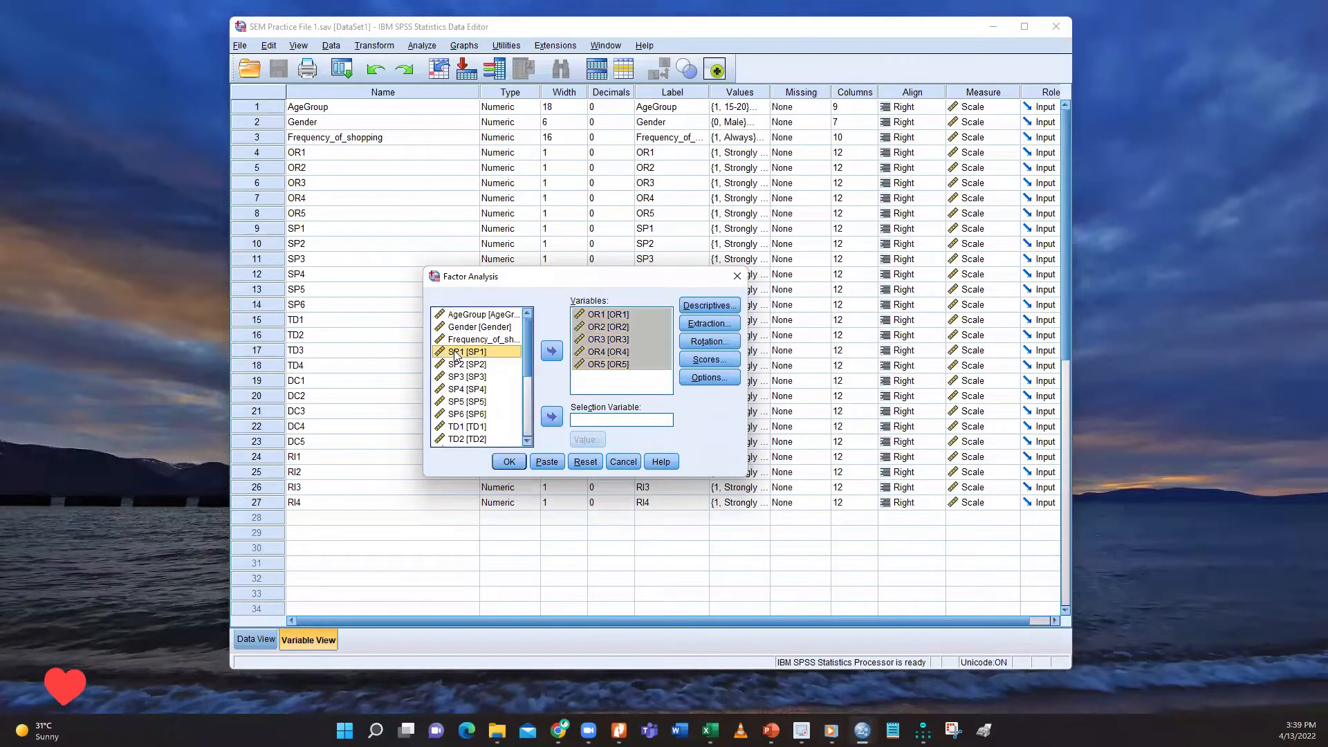
left_click_drag(456, 355, 455, 415)
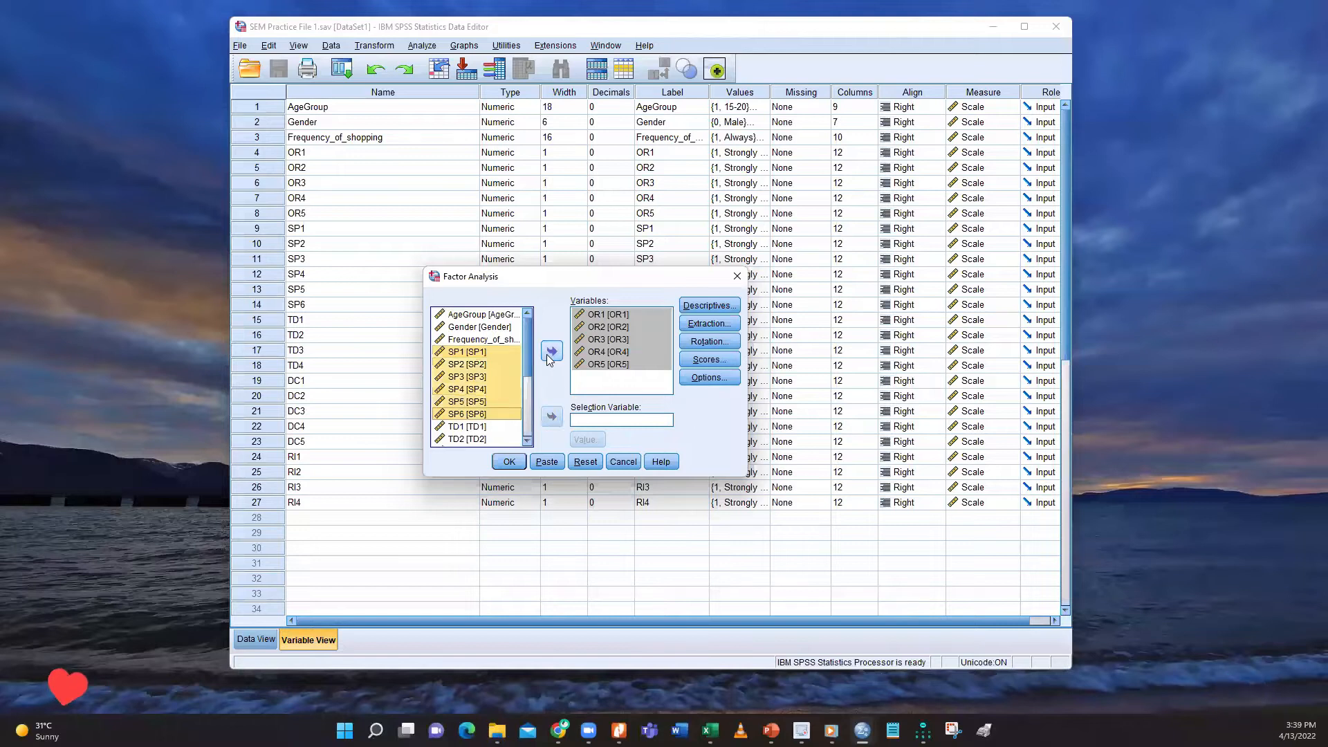
left_click(551, 351)
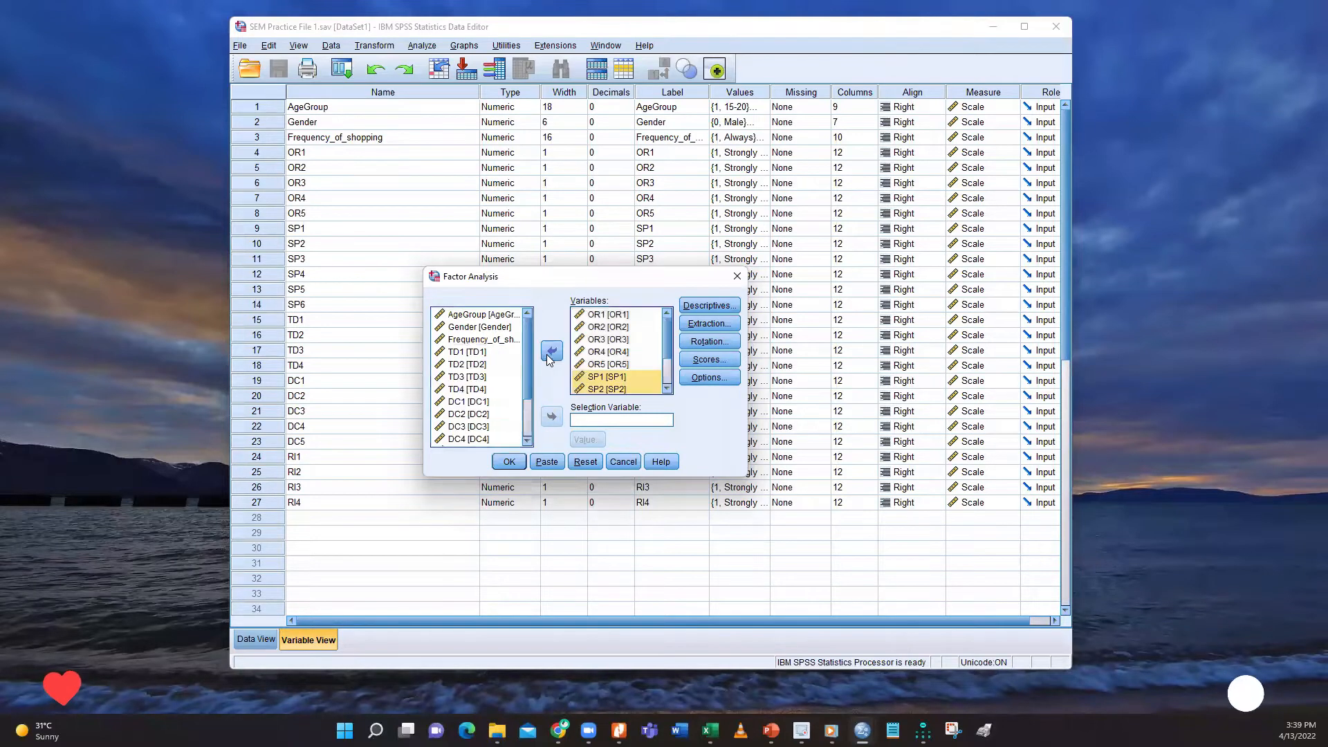
left_click(455, 352)
left_click(469, 390, "shift")
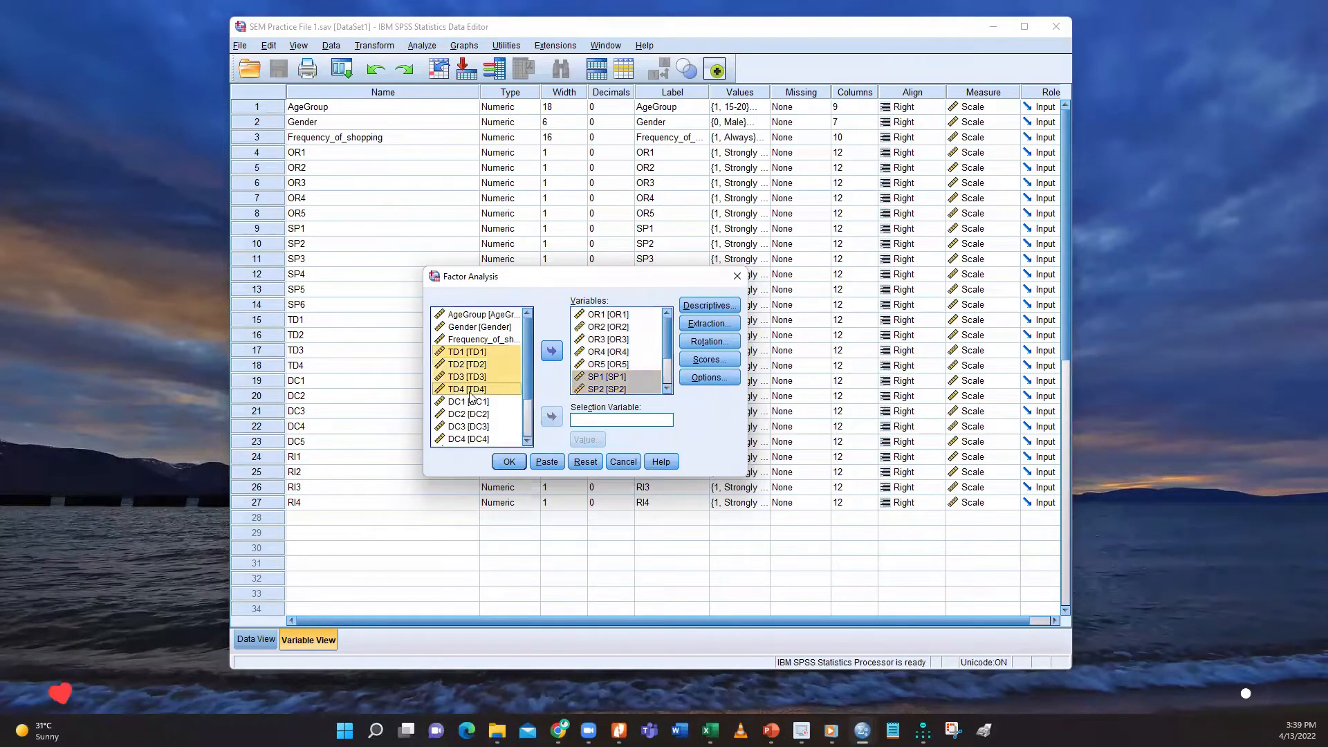
left_click(550, 355)
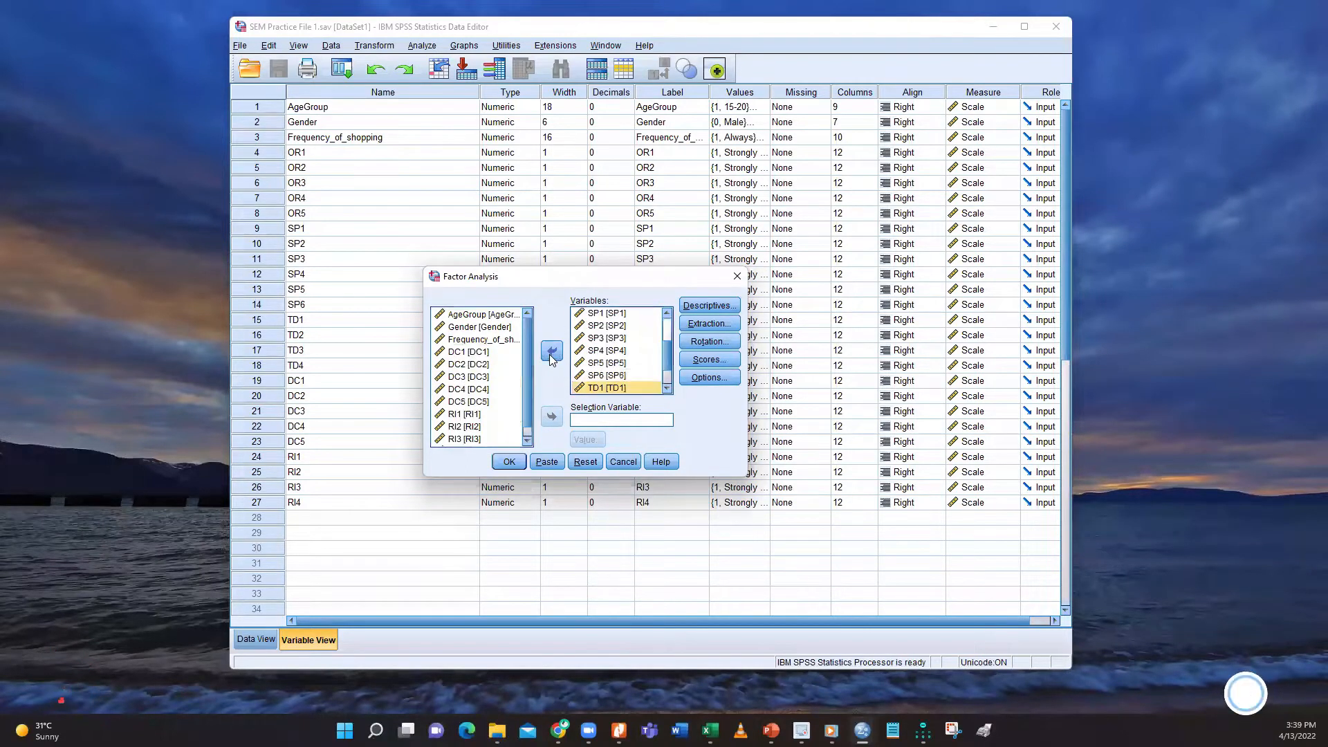
Add DC1 through DC5 and RI1 through RI4 to the factor analysis variables
left_click(470, 353)
left_click(471, 402, "shift")
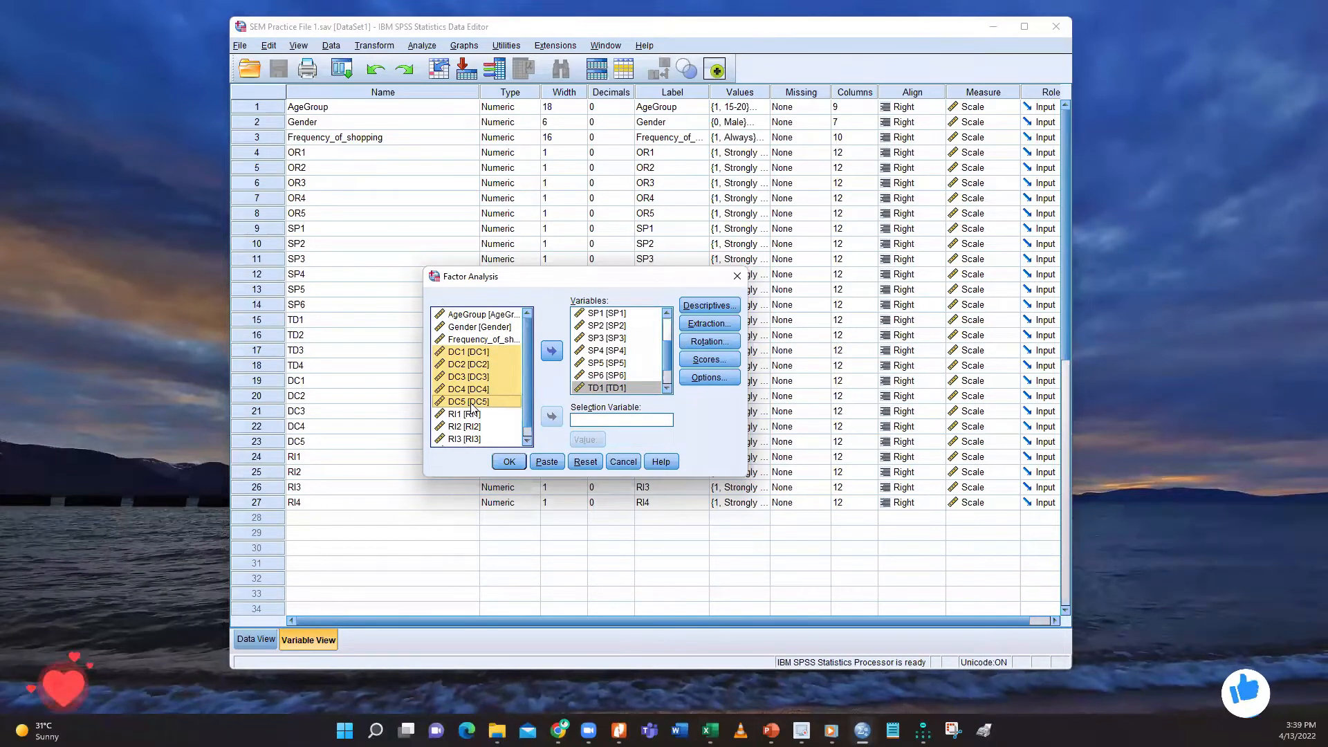
left_click(553, 353)
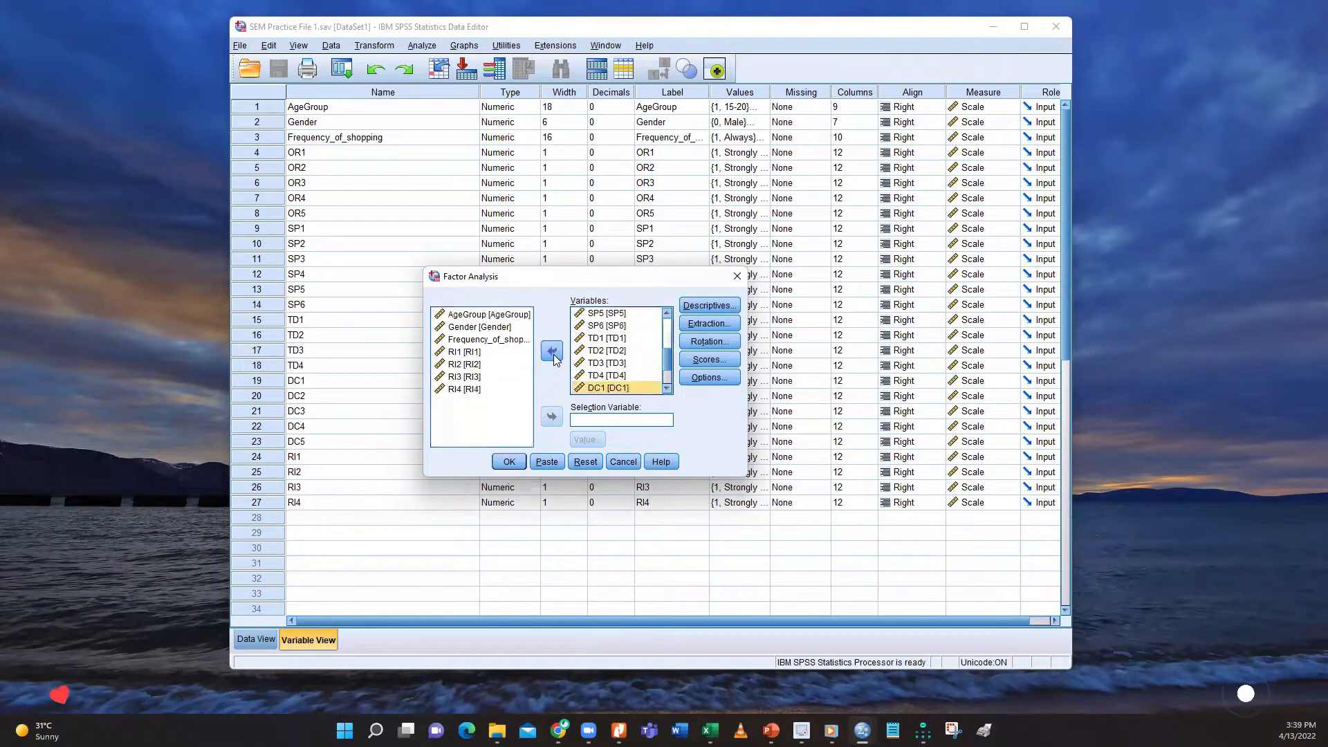
left_click(469, 353)
left_click(473, 390, "shift")
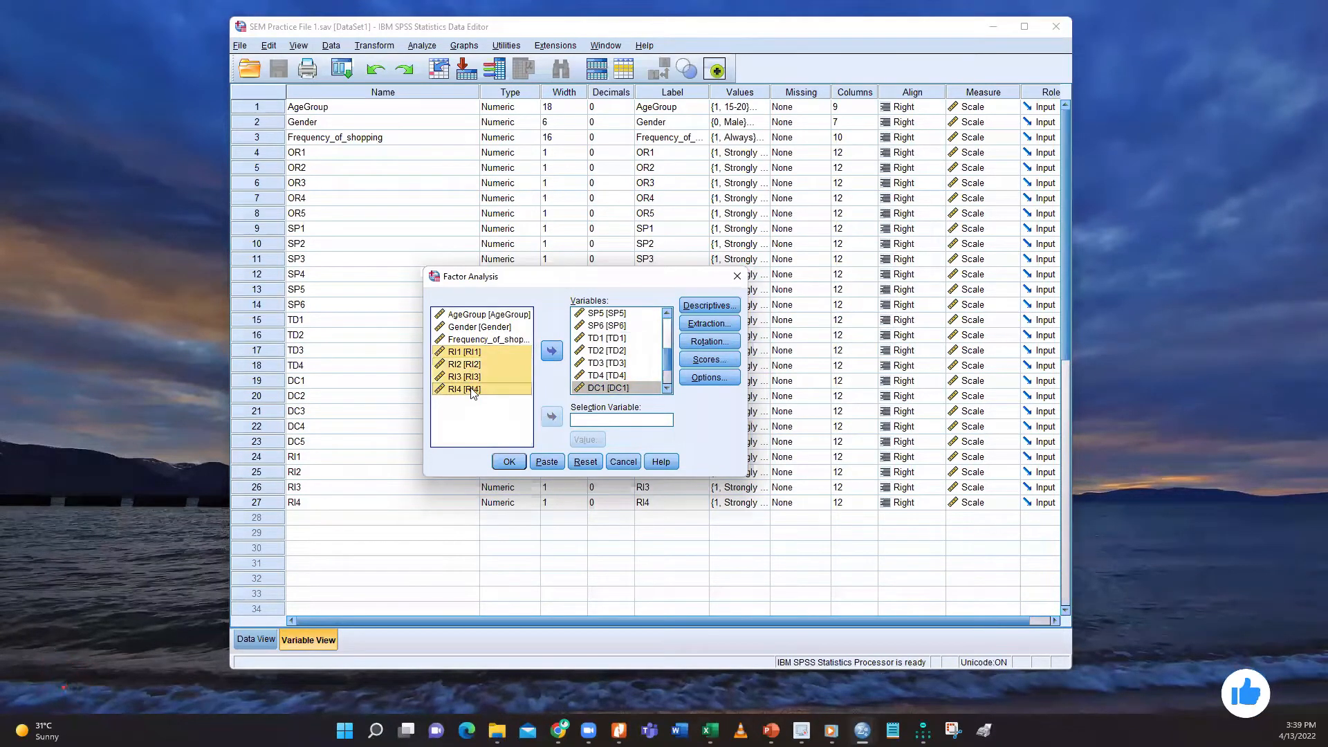
left_click(547, 353)
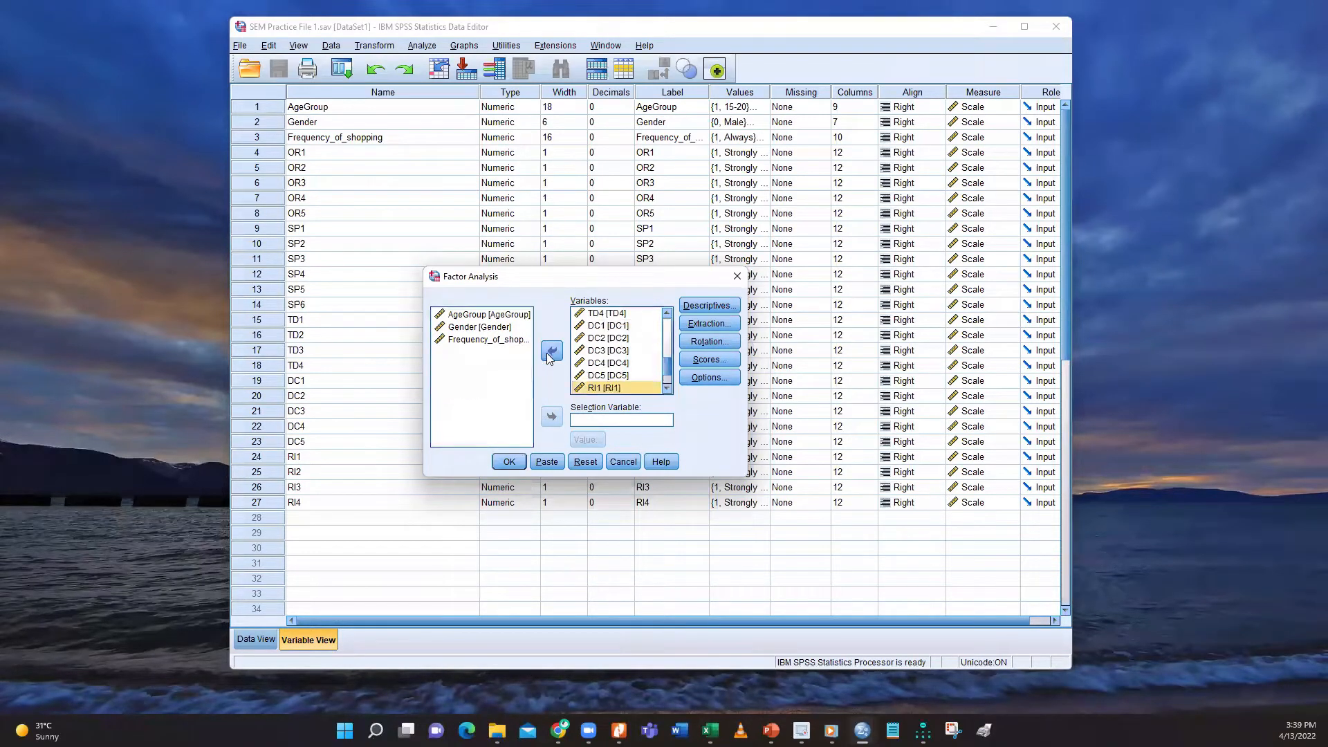
Include correlation coefficients, significance levels, and the KMO and Bartlett's test of sphericity in the factor analysis descriptives
left_click(713, 307)
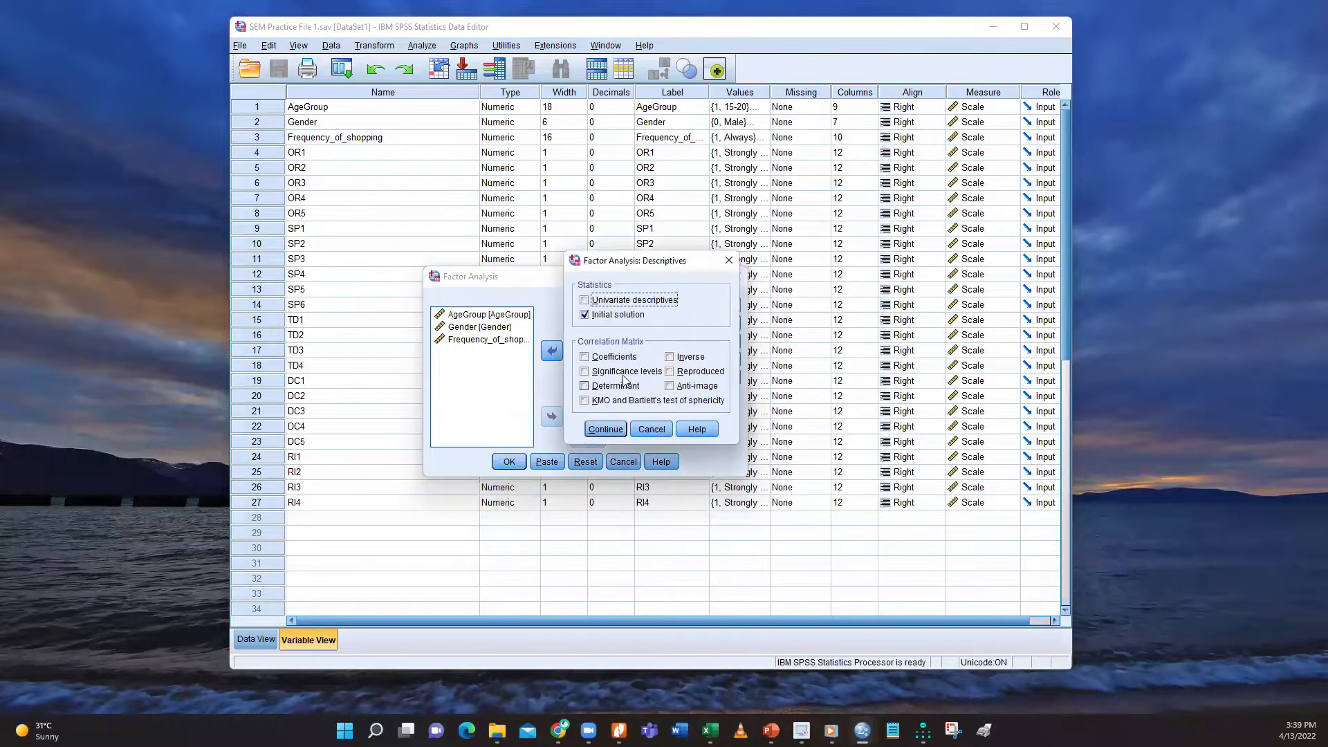
left_click(592, 357)
left_click(597, 376)
left_click(591, 400)
left_click(595, 429)
Set the factor extraction method to Maximum likelihood, keeping extraction based on eigenvalues greater than 1
left_click(712, 325)
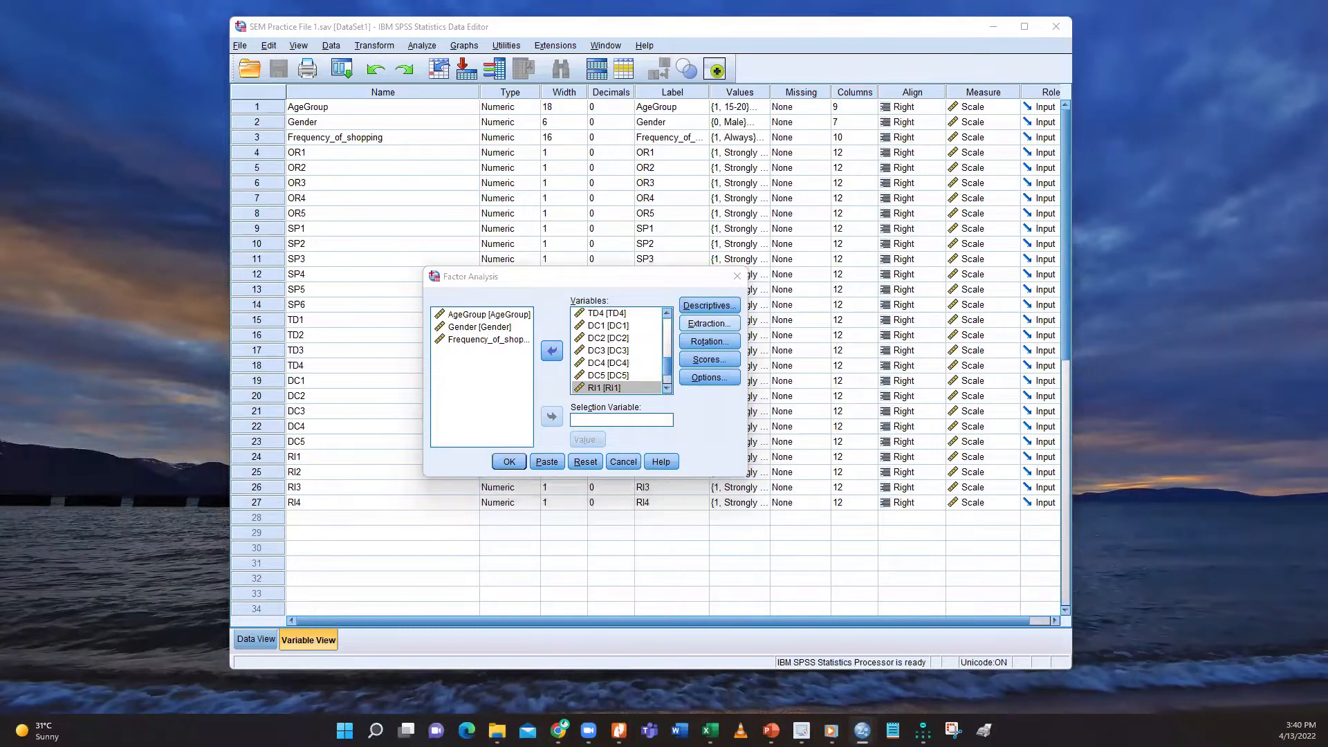
left_click(612, 387)
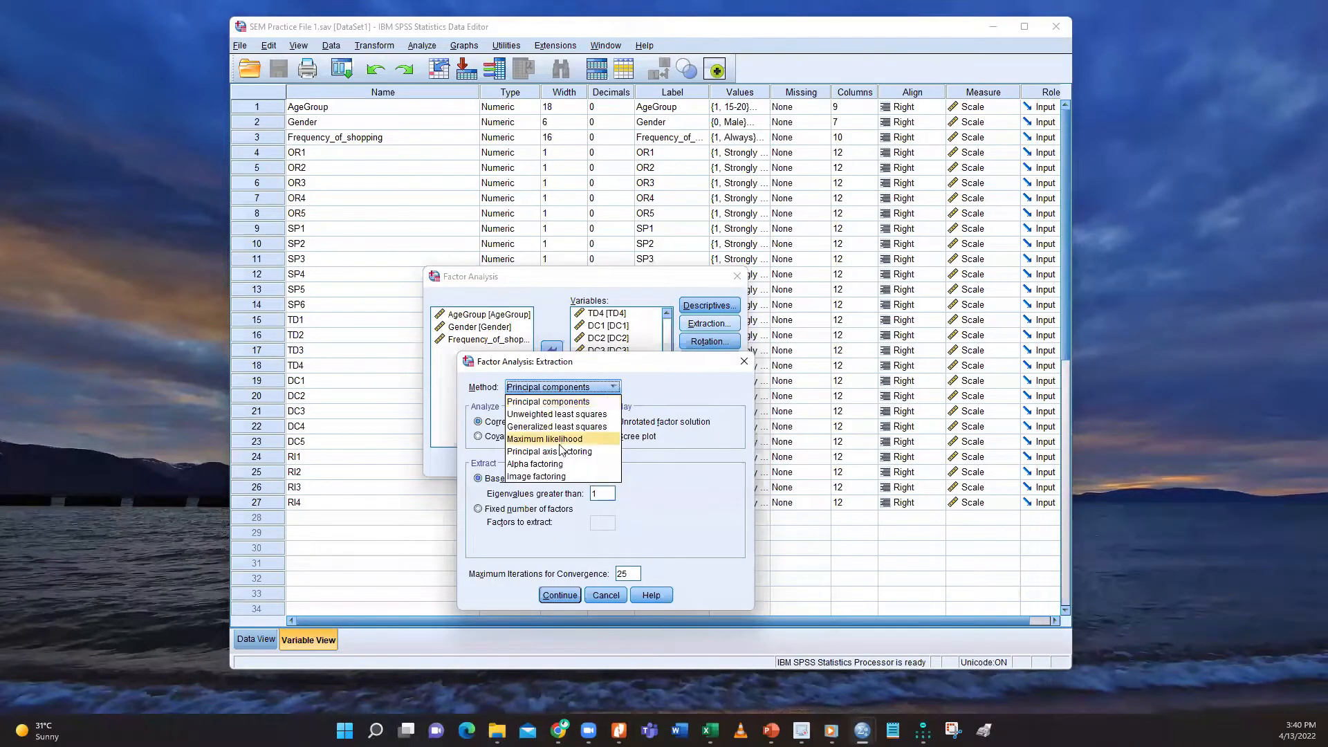
left_click(560, 443)
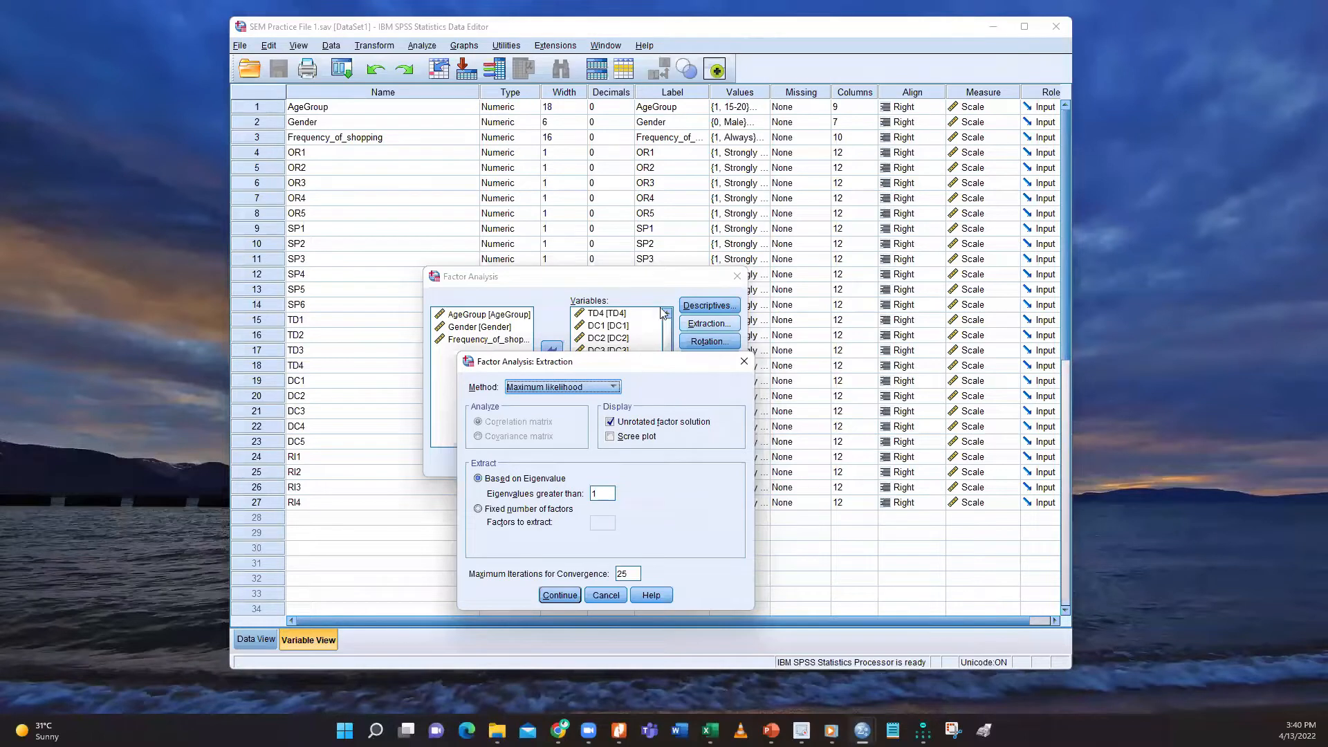
left_click_drag(630, 365, 662, 312)
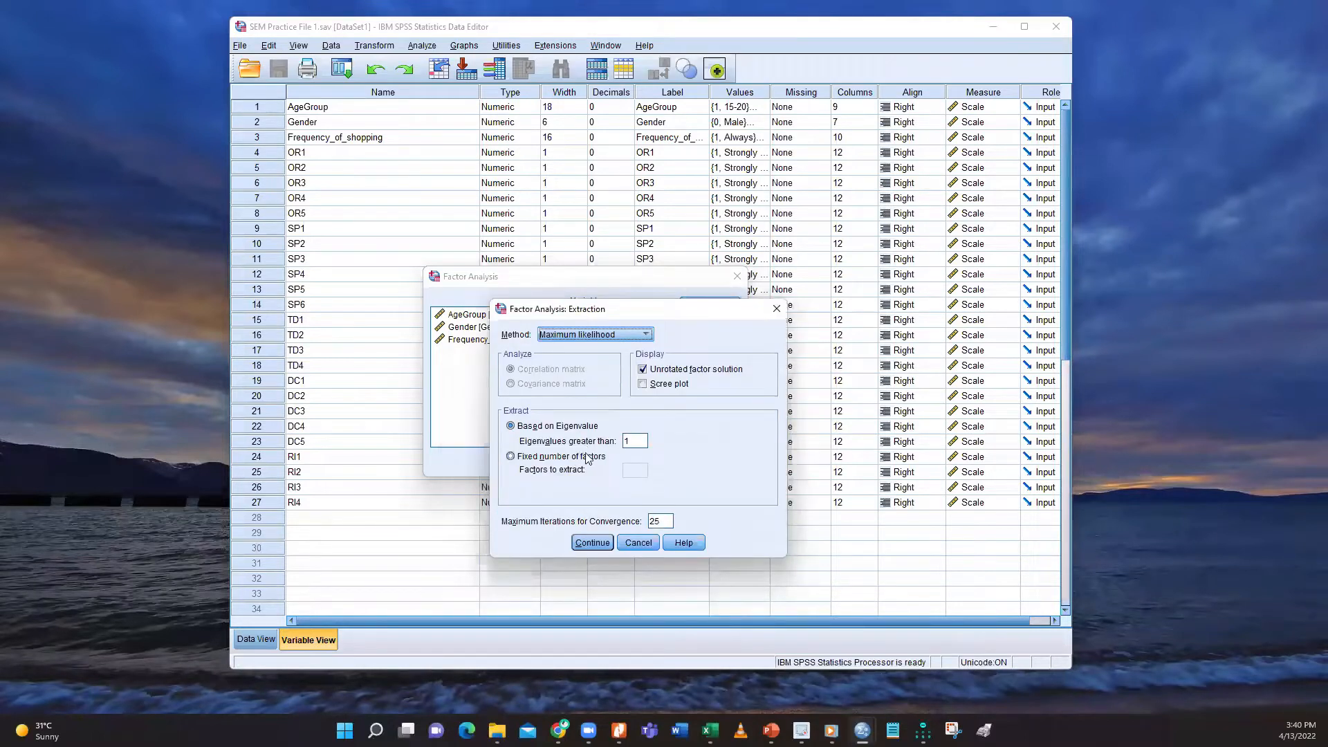
left_click(589, 544)
Set the factor rotation method to Promax with a kappa of 4
left_click(712, 343)
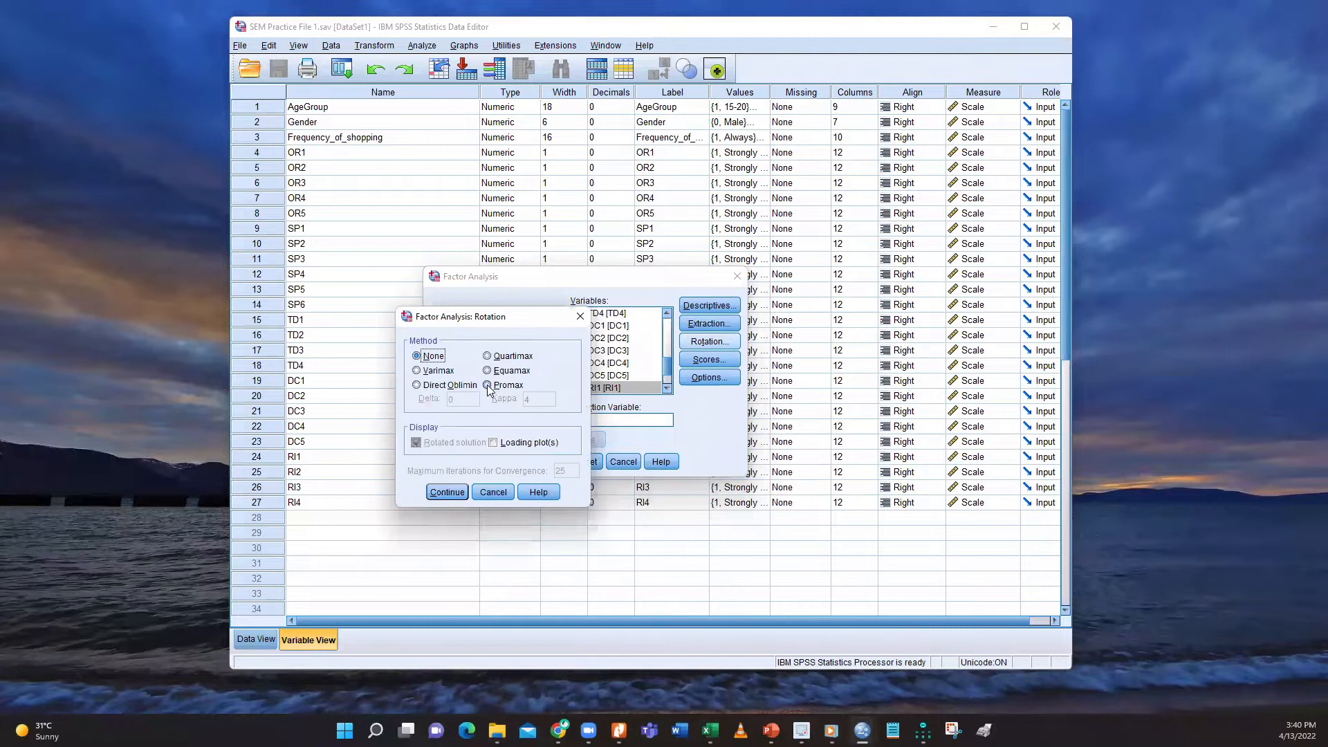
left_click(489, 386)
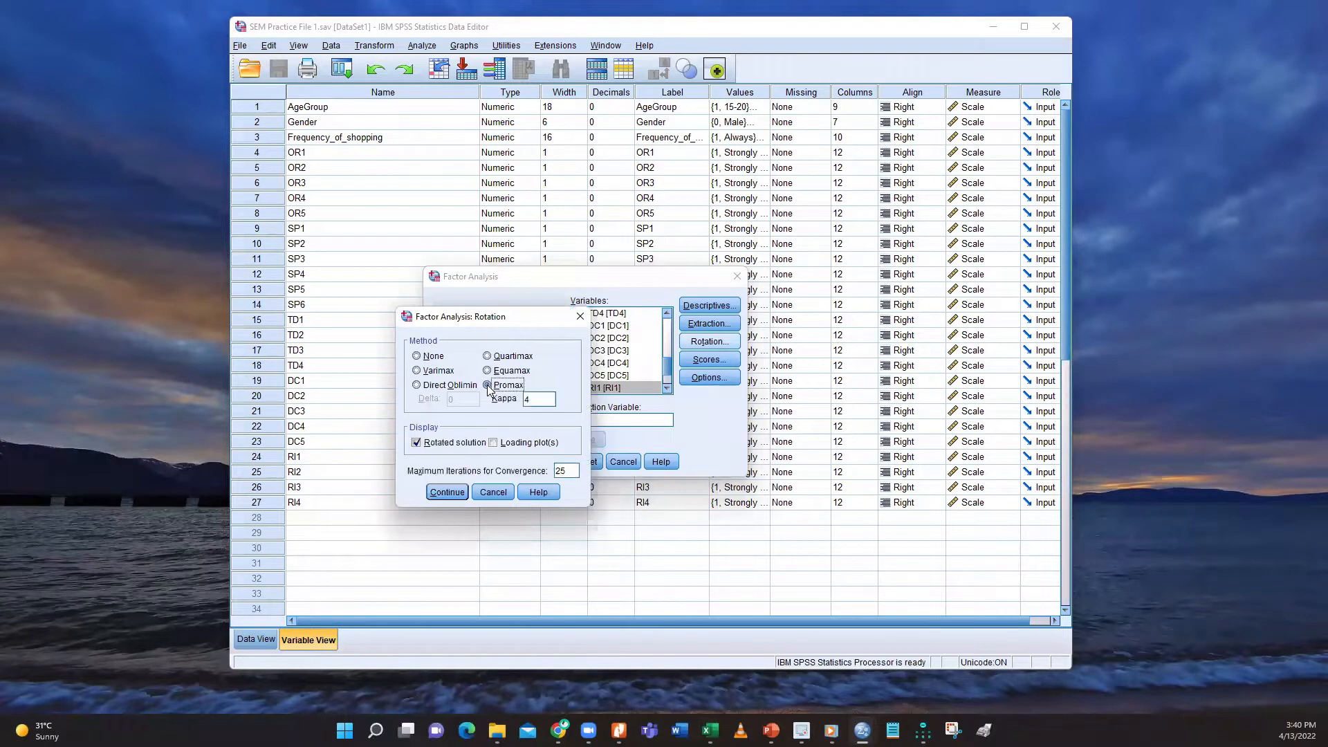
left_click(440, 493)
Review the extraction, rotation and factor scores settings of the factor analysis
left_click(717, 322)
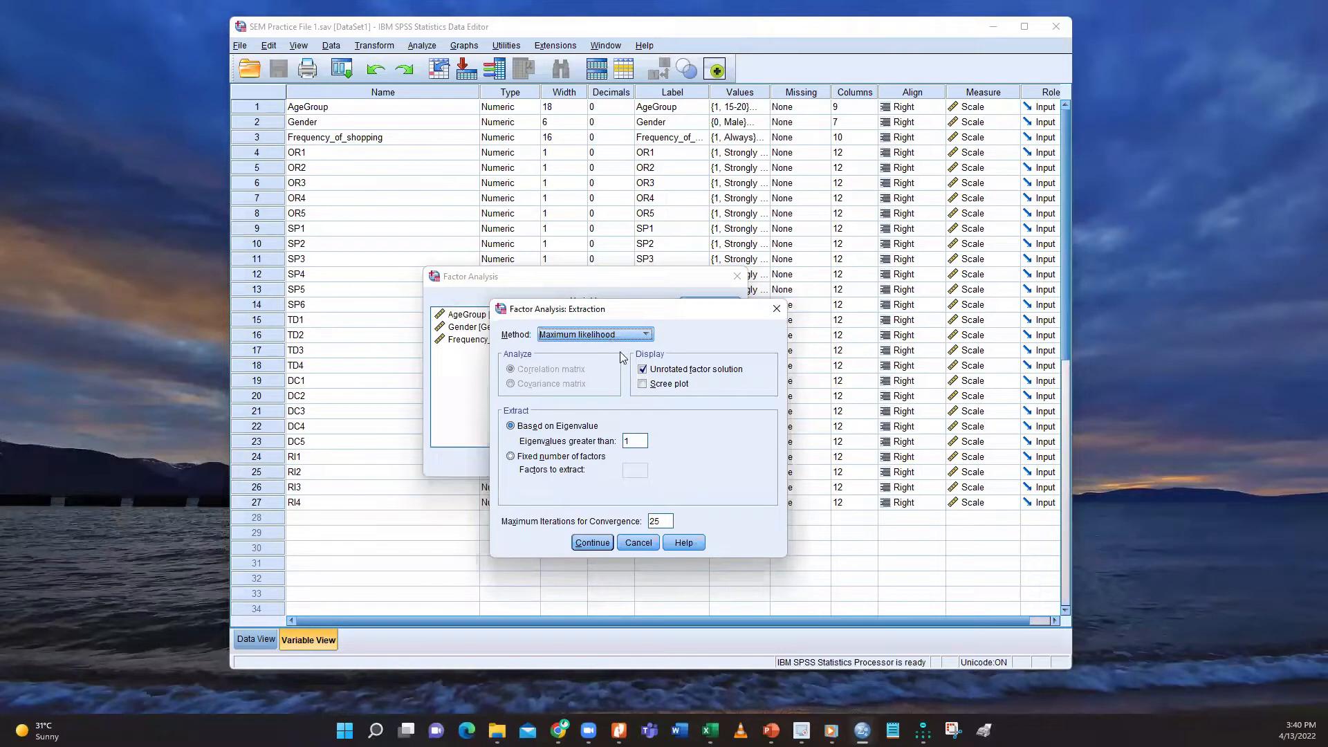
left_click(777, 309)
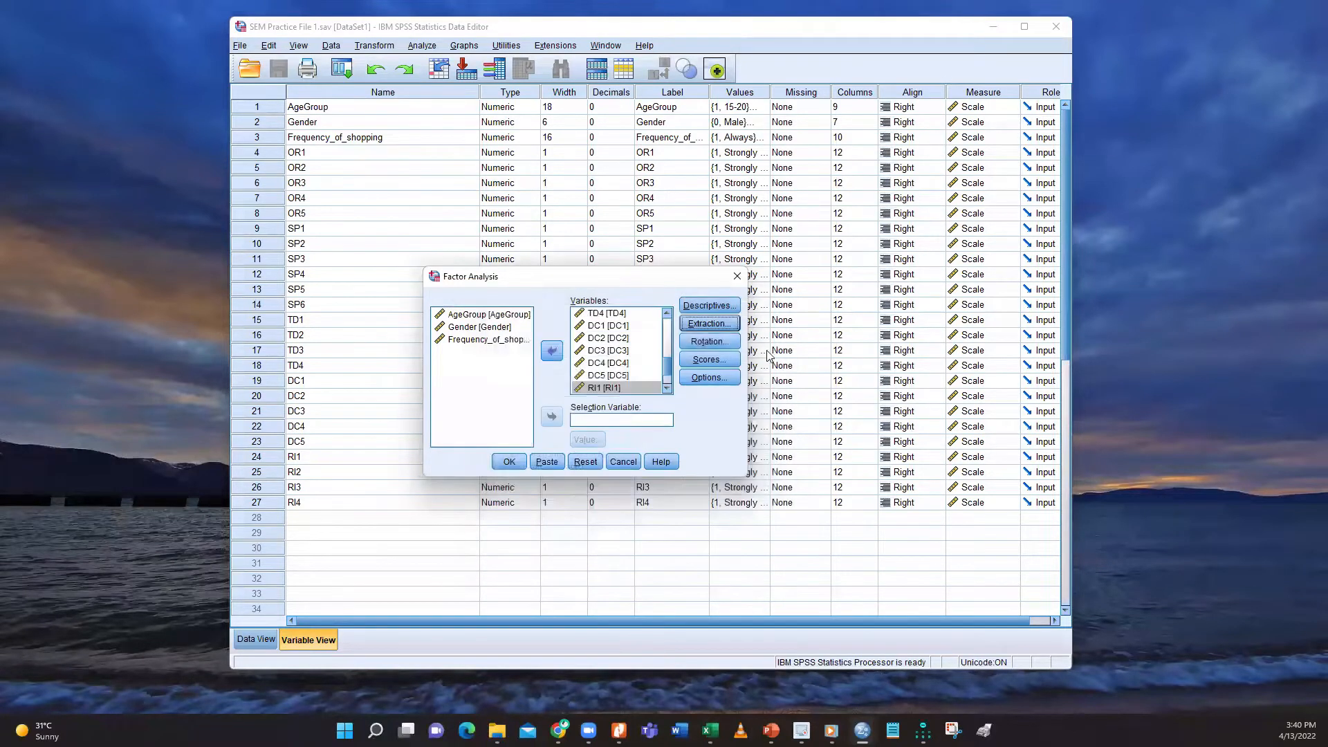
left_click(718, 341)
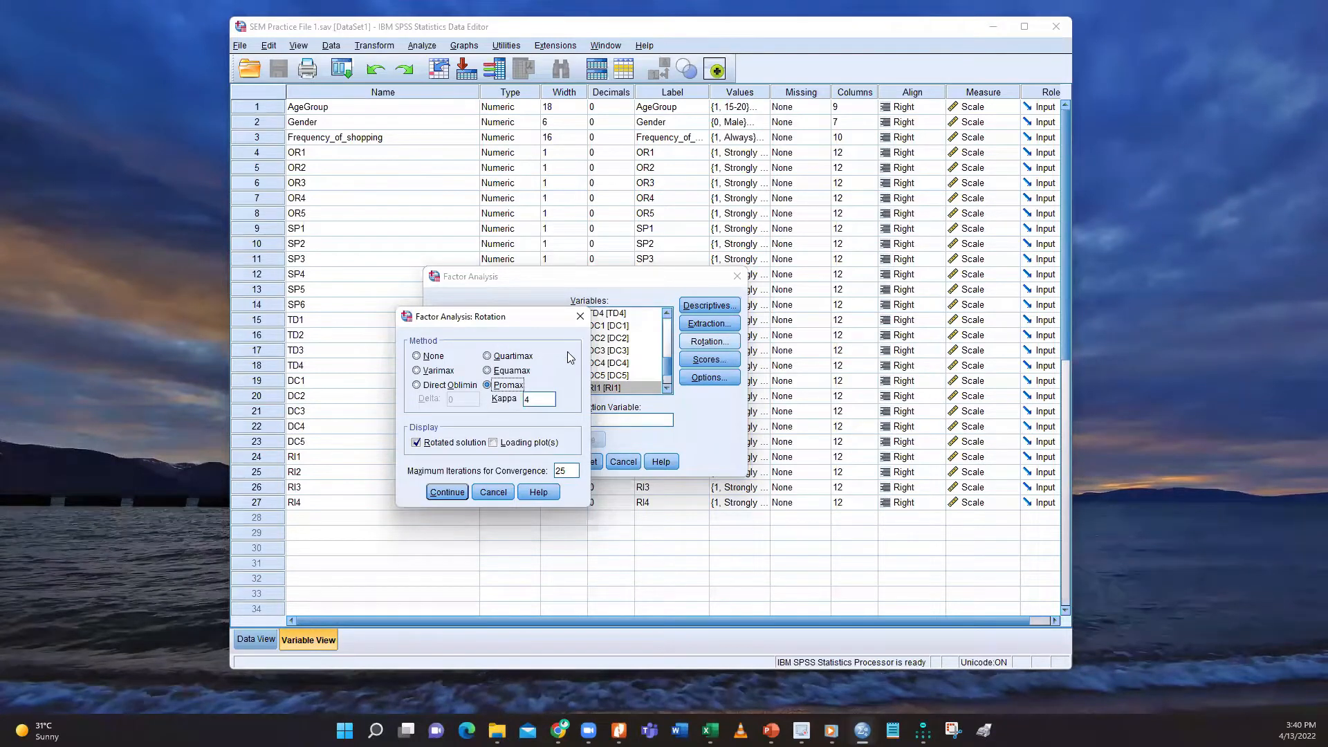
left_click(437, 494)
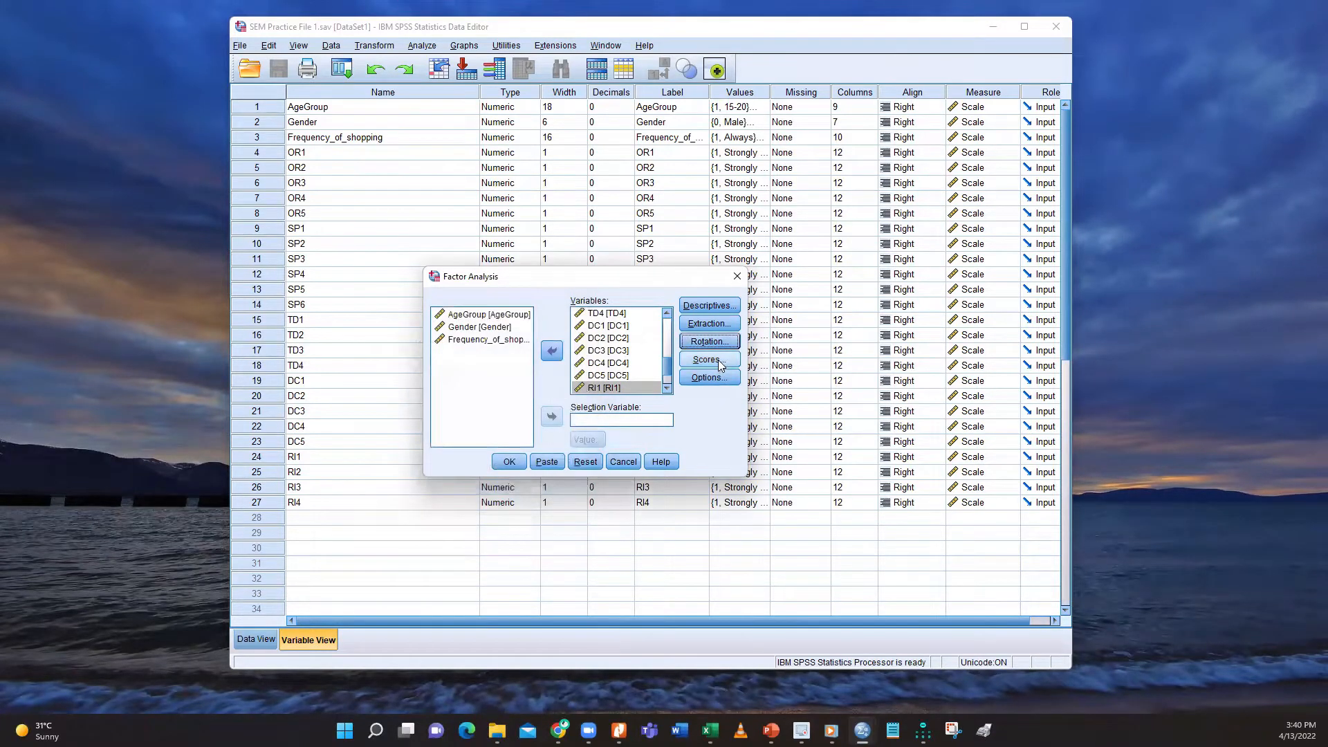
left_click(718, 359)
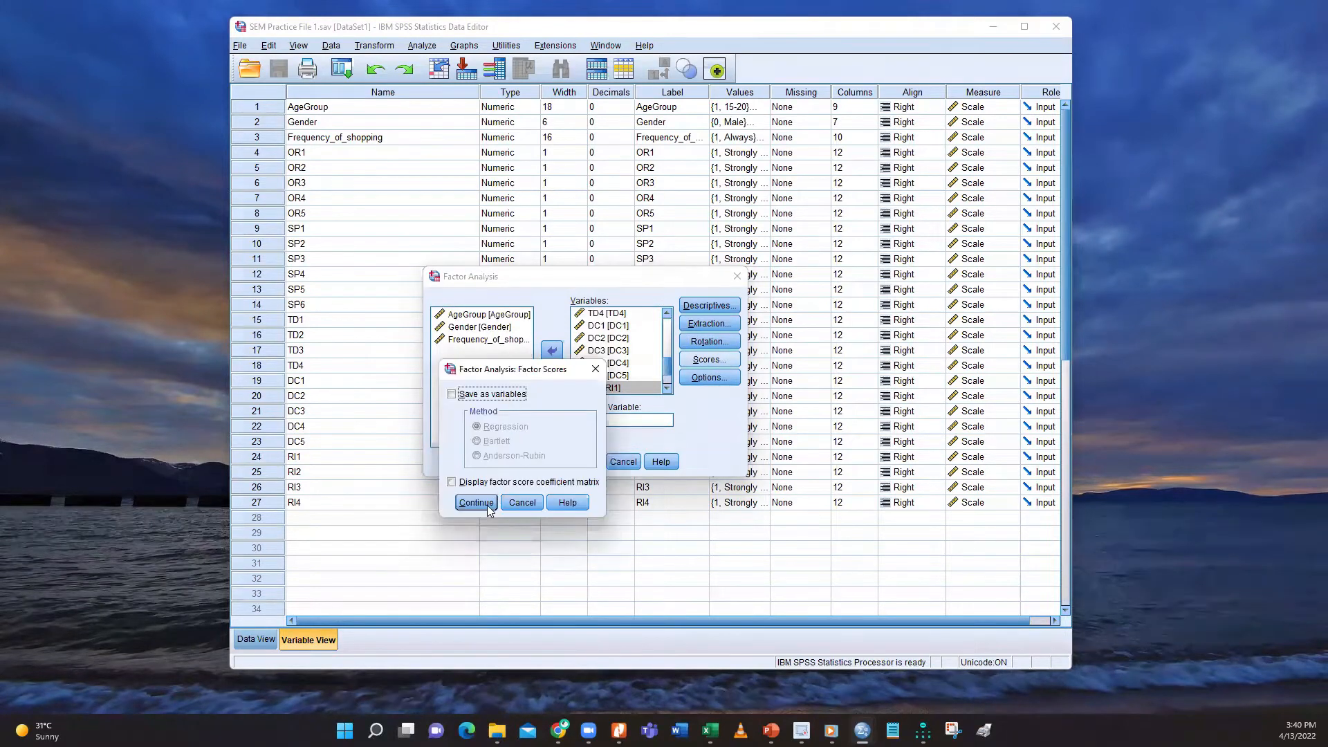
left_click(488, 505)
left_click(507, 503)
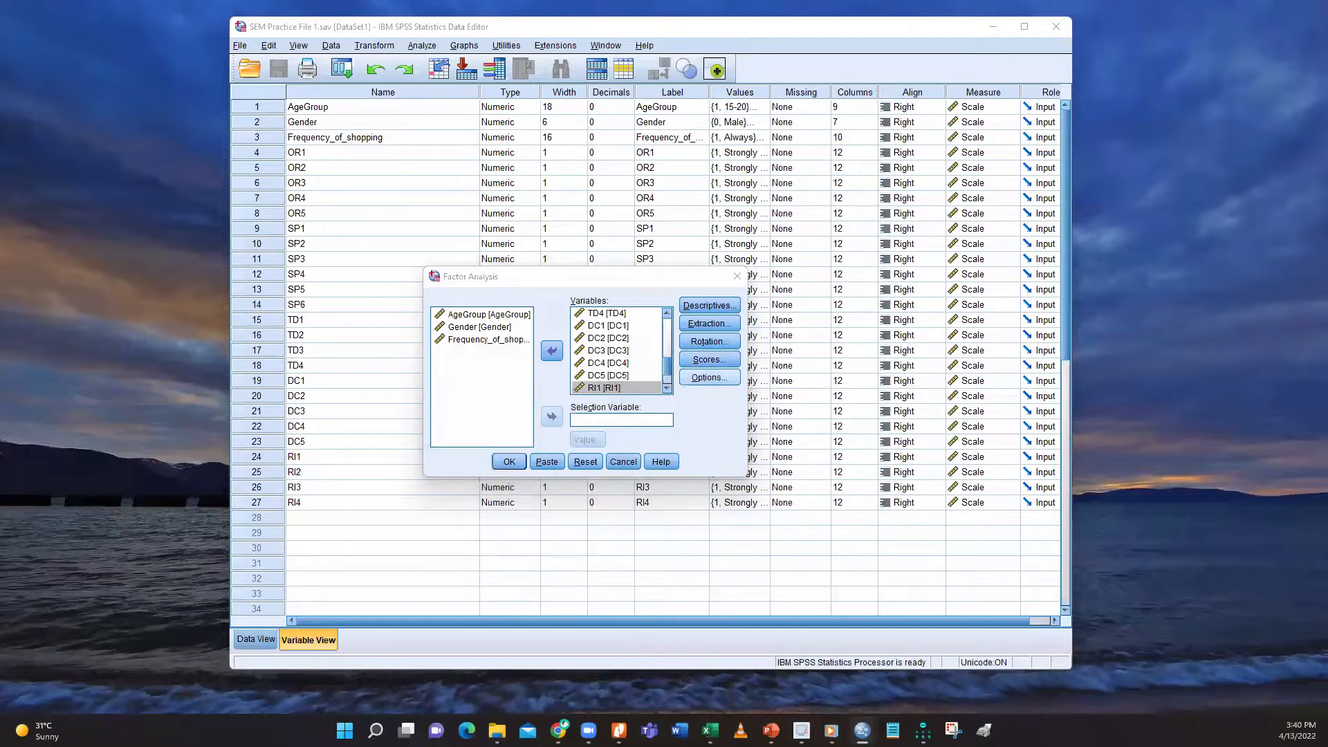
Suppress small coefficients with an absolute value below 0.5 in the factor analysis output
left_click(709, 377)
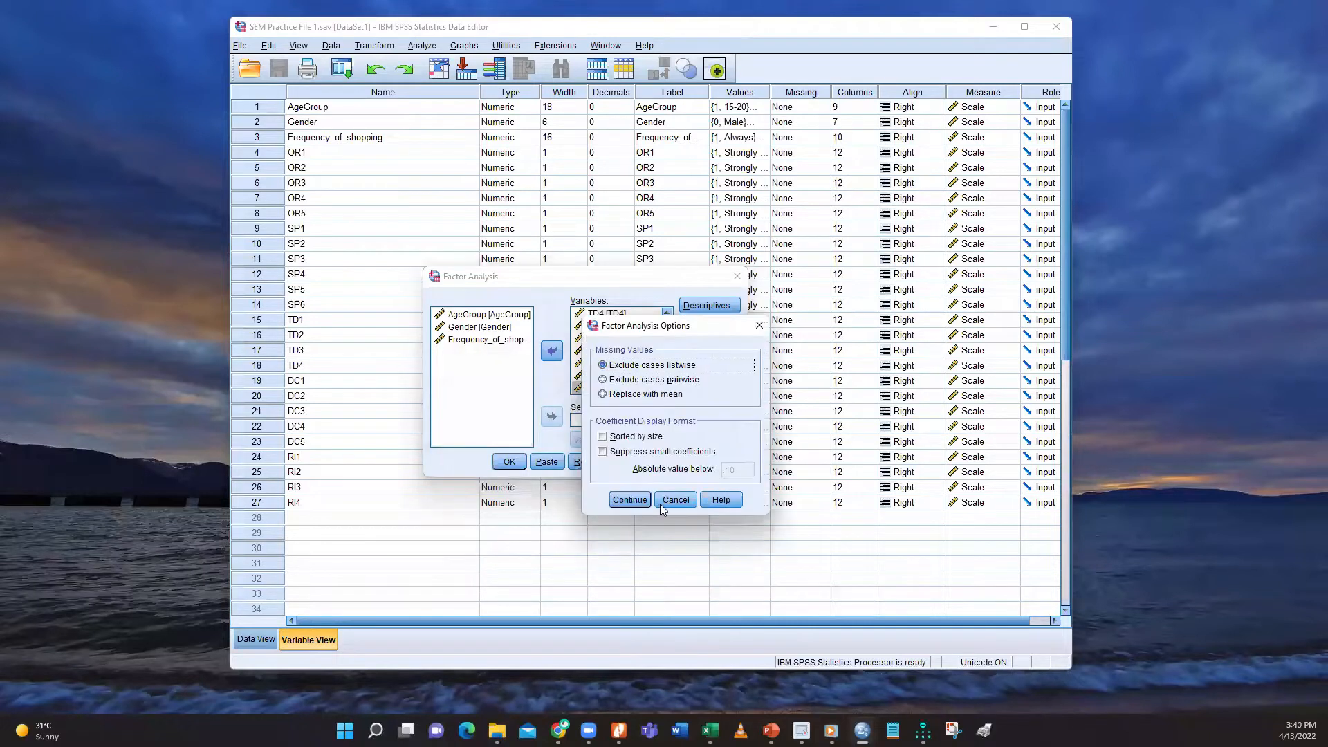
left_click(602, 452)
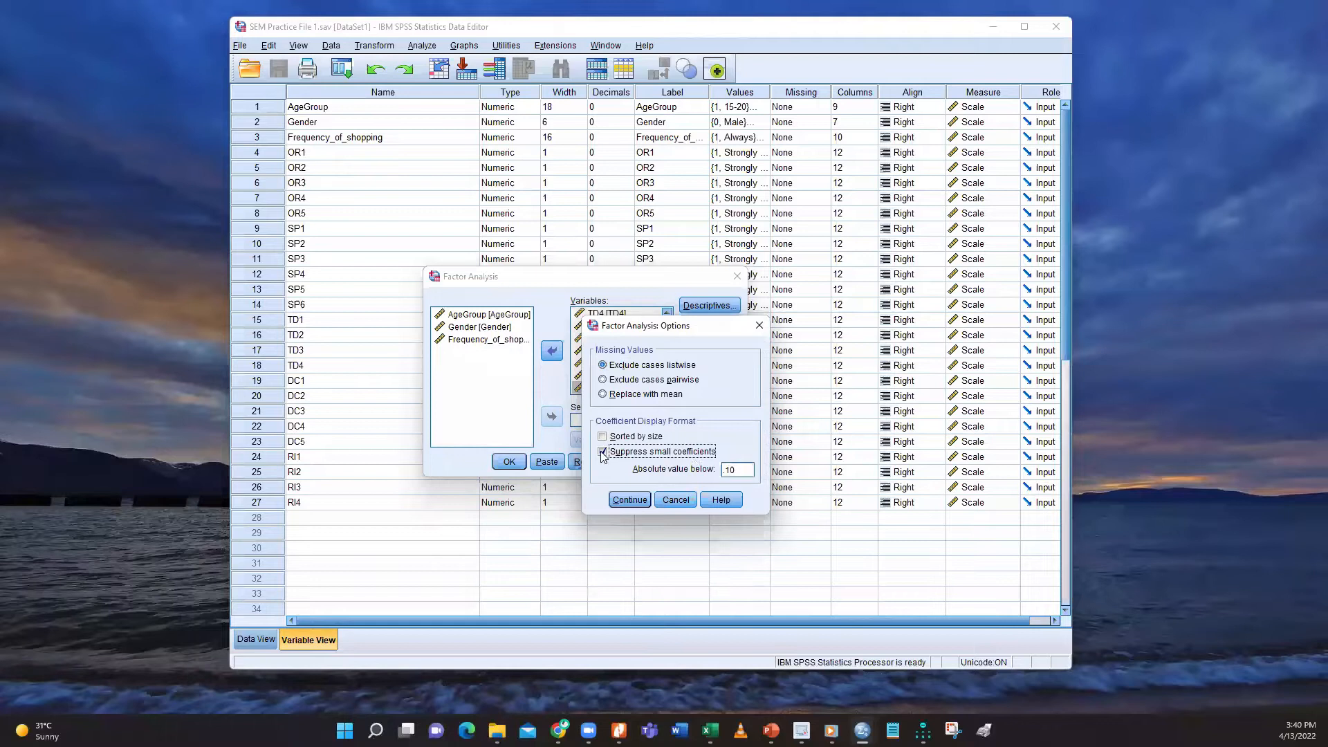
double_click(741, 471)
type("0.5")
left_click(630, 501)
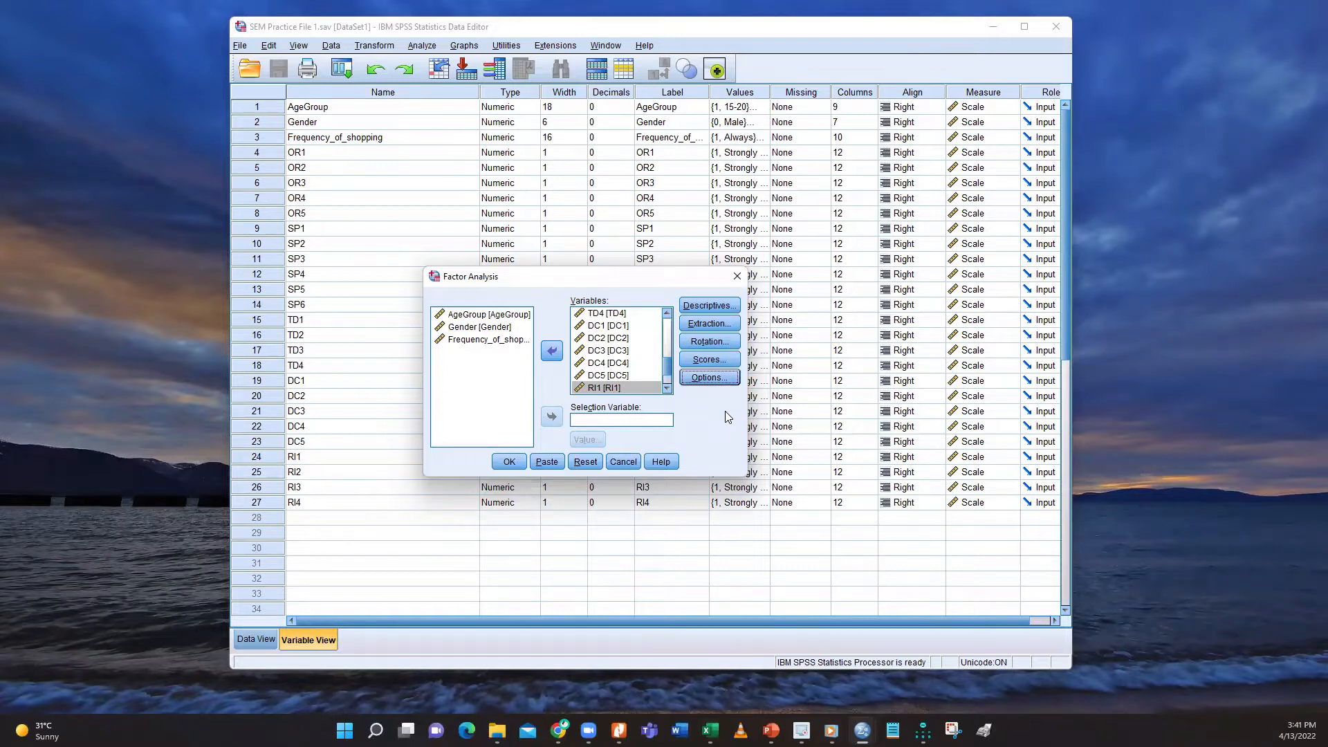
Run the factor analysis and widen the output viewer window
left_click(519, 463)
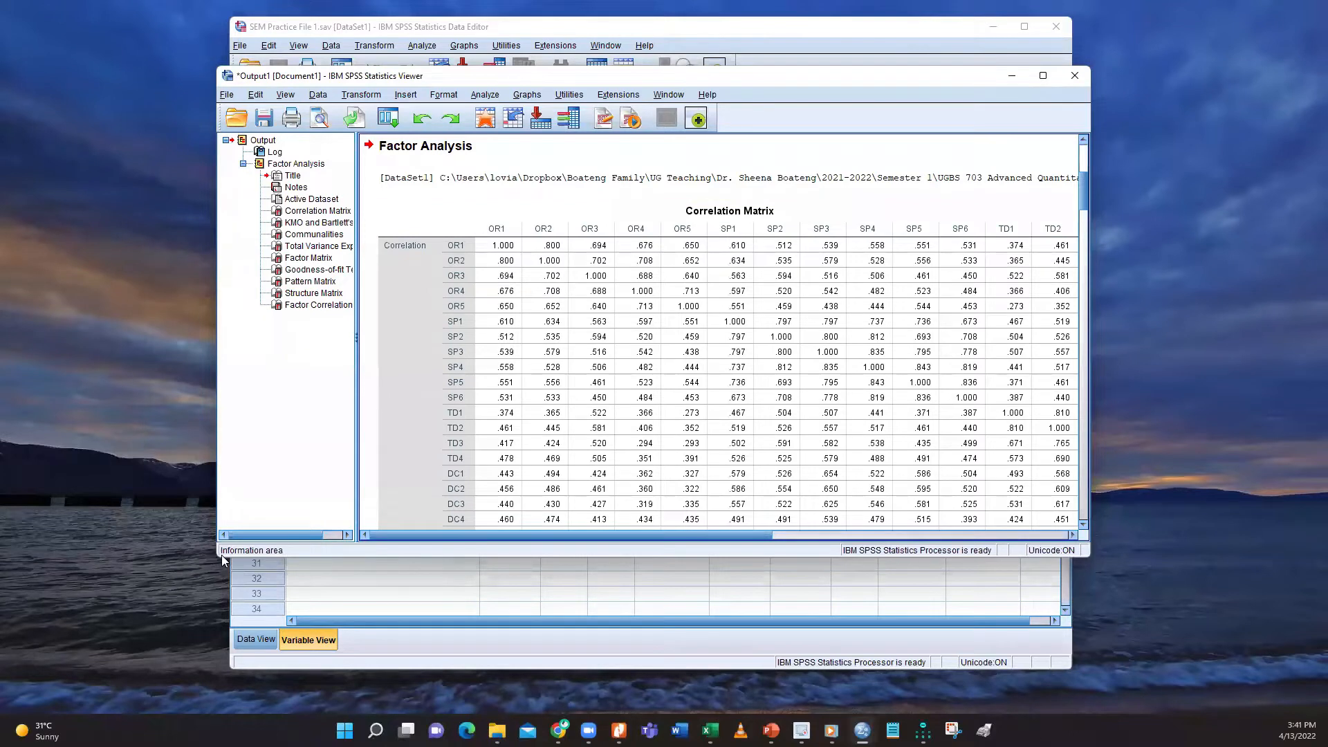
left_click_drag(214, 553, 178, 554)
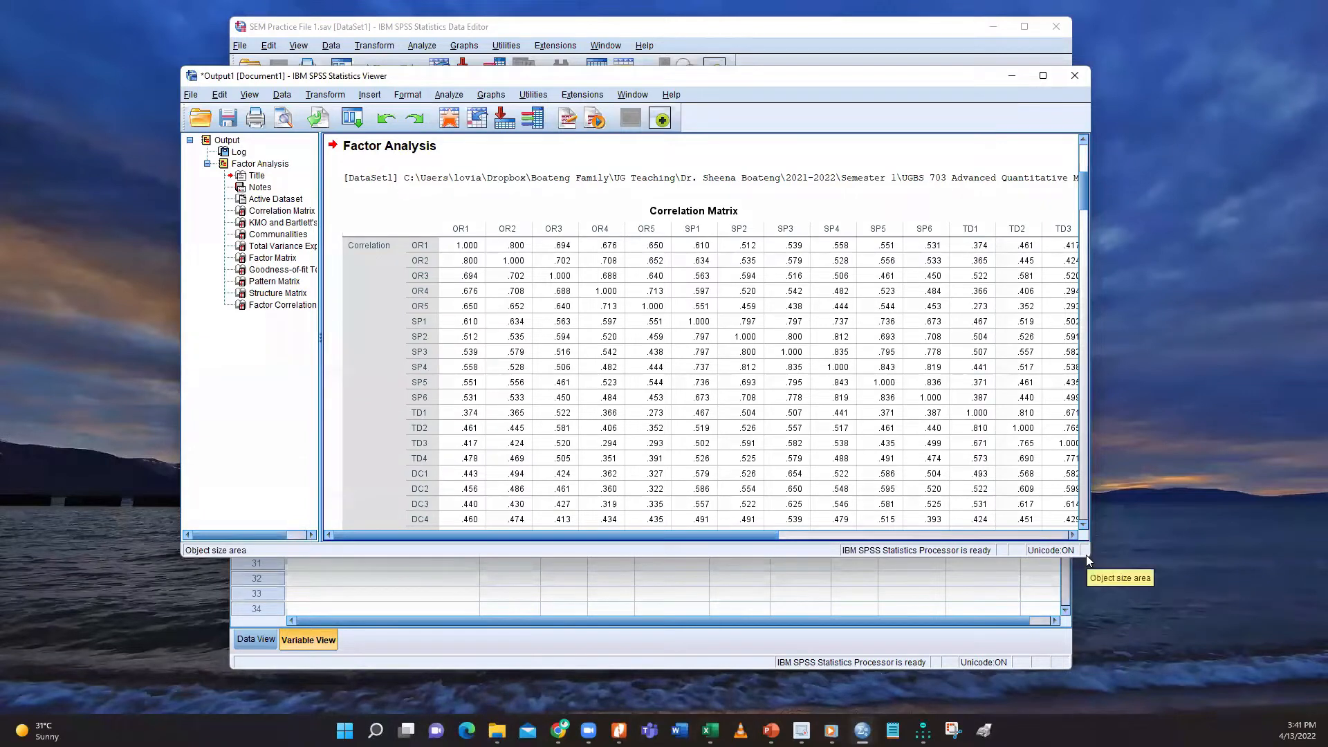
Examine the KMO and Bartlett's Test and the Total Variance Explained tables in the factor analysis output
left_click(269, 224)
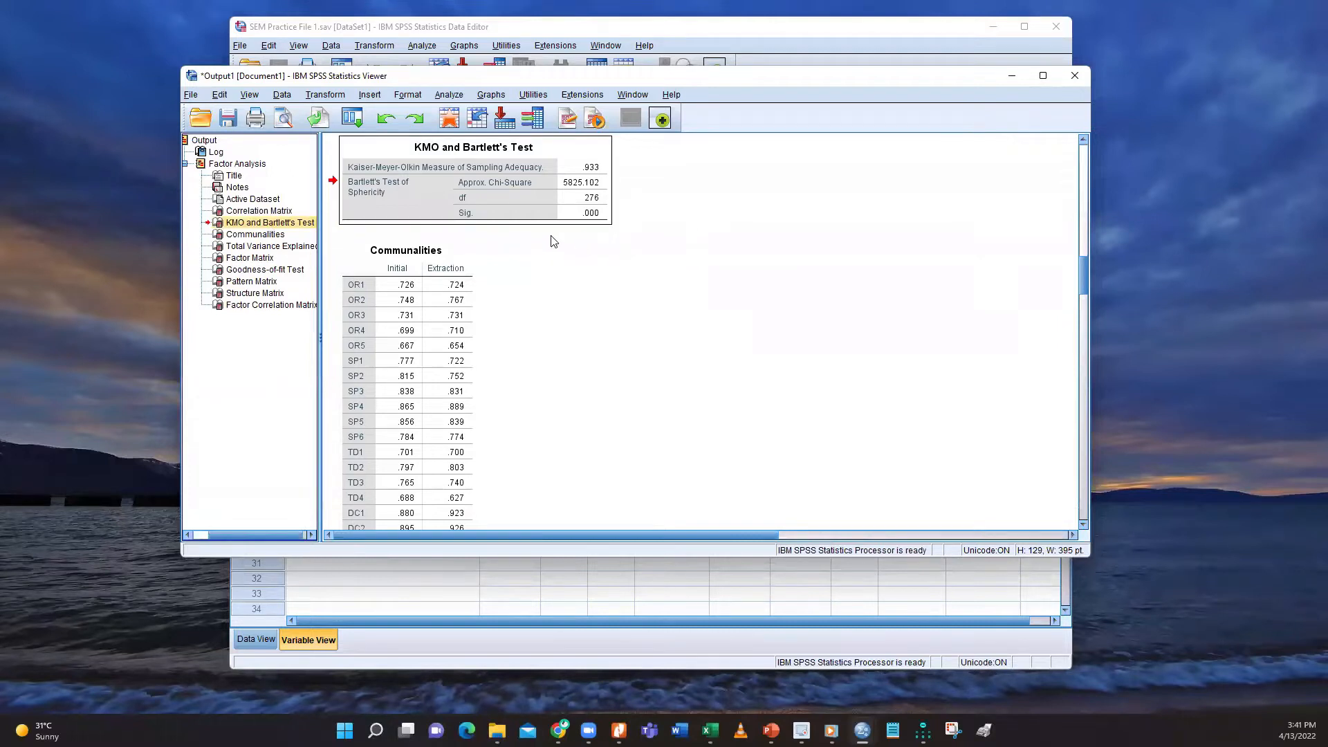
left_click(484, 221)
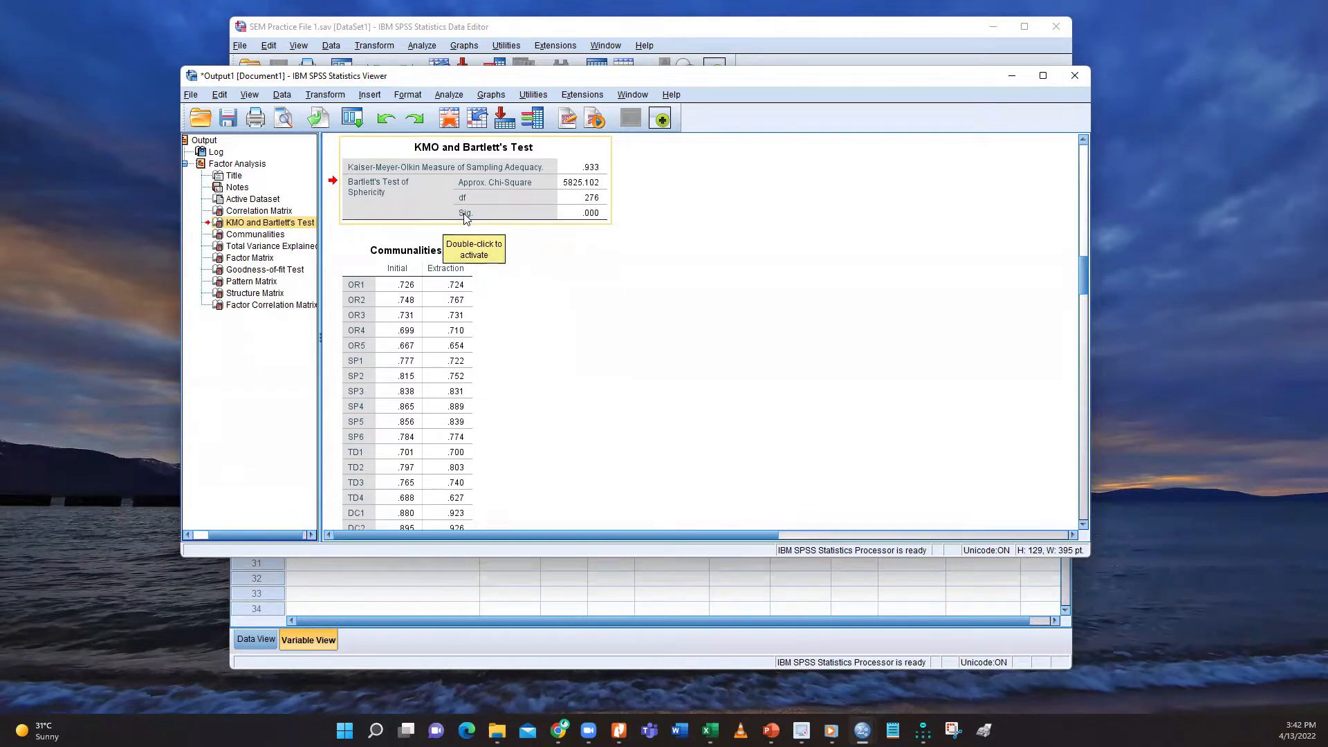
left_click(257, 247)
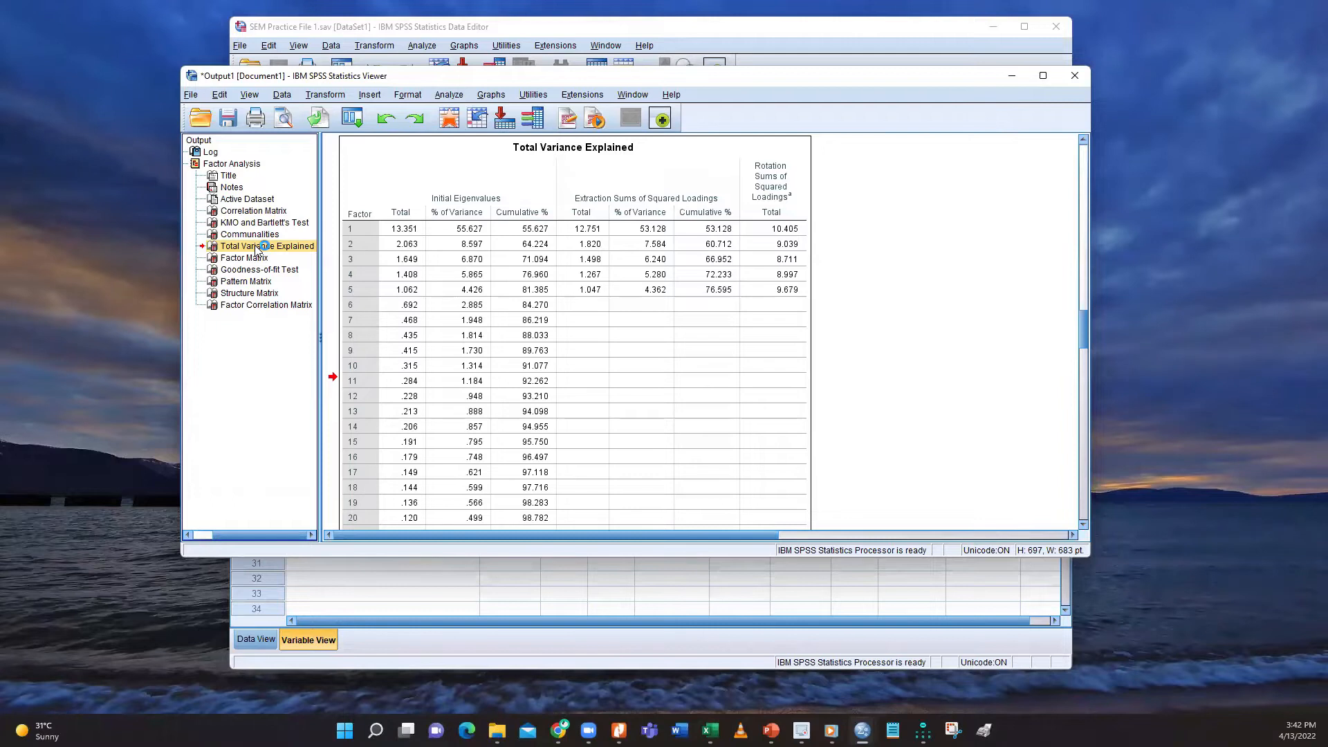
left_click(388, 297)
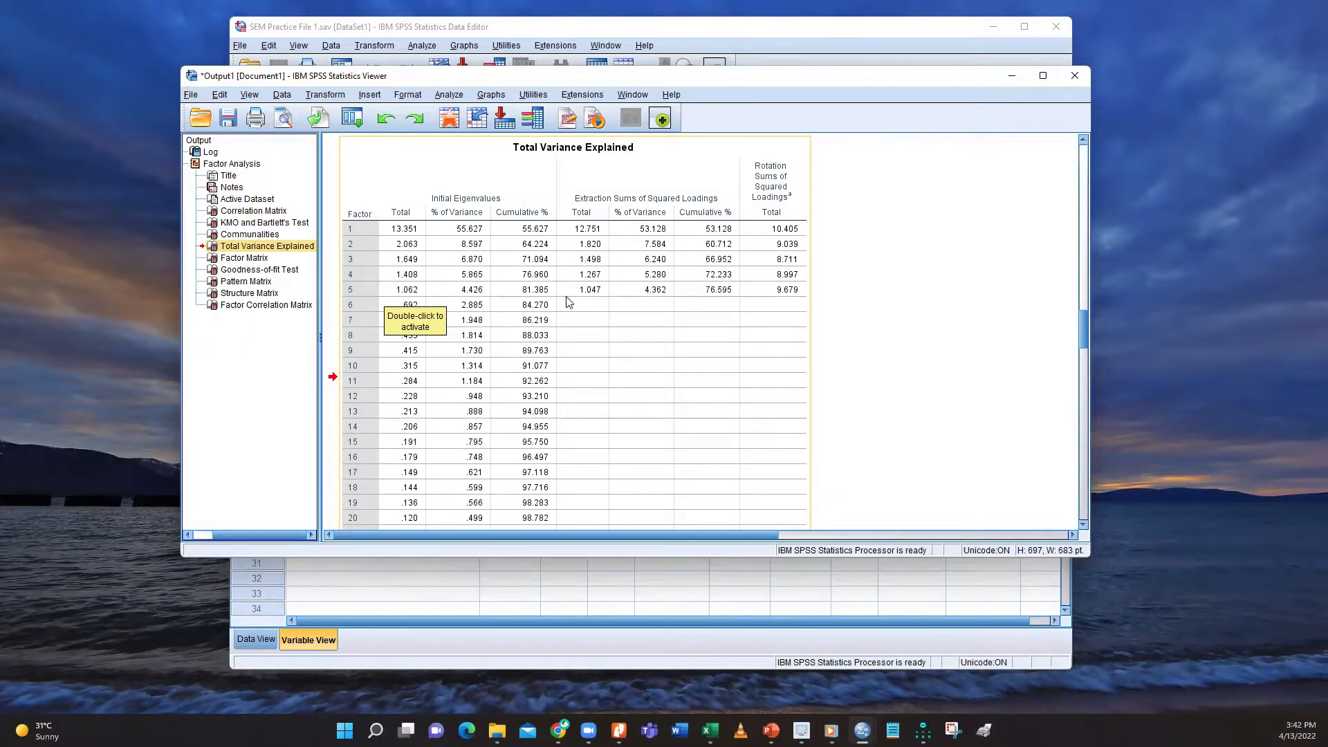
Examine the Pattern Matrix for how the OR, SP, TD, DC and RI items load on the five factors
left_click(246, 281)
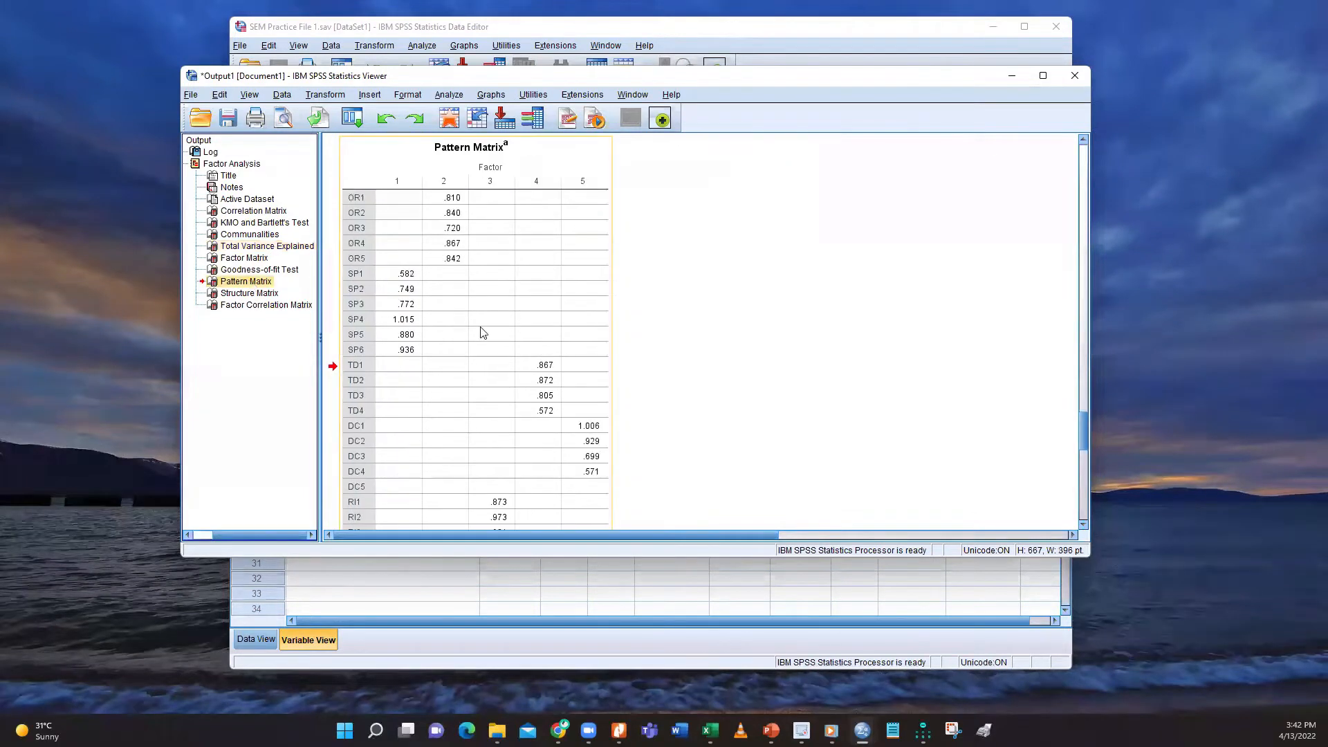
scroll(483, 332, "down", 2)
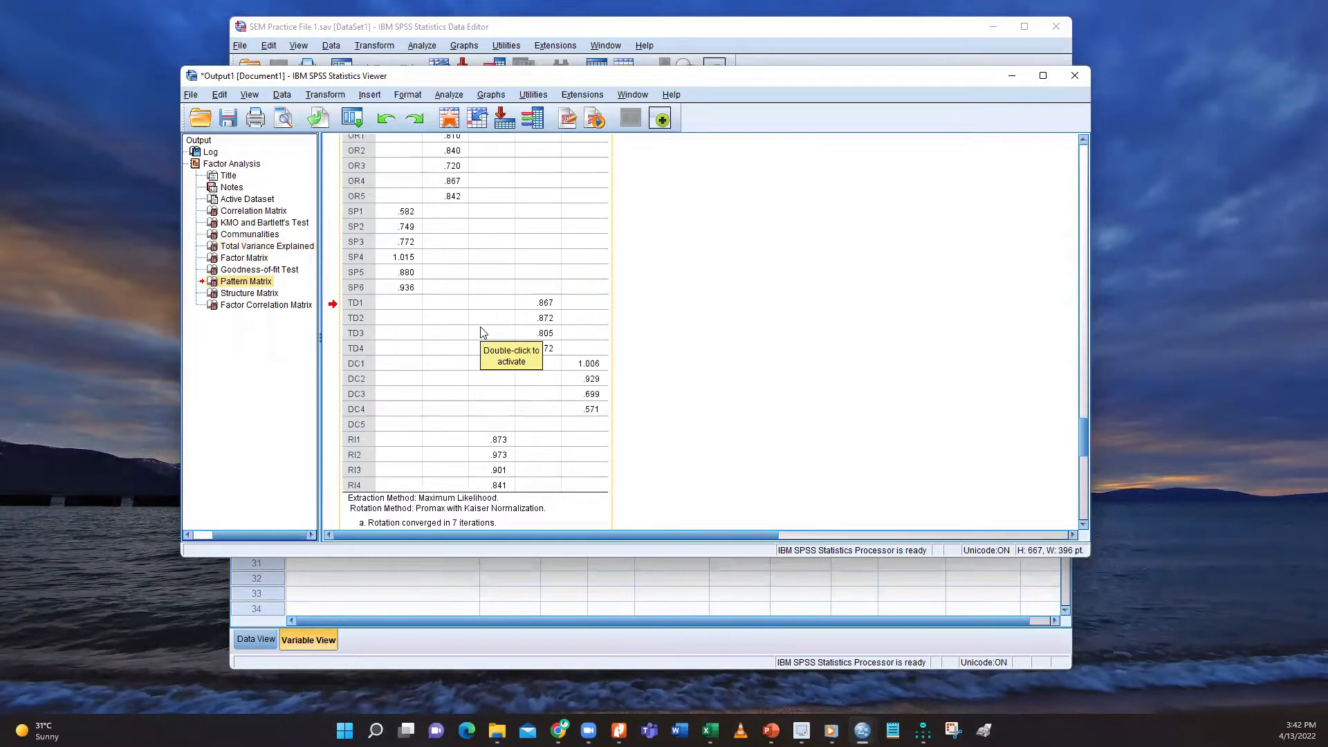
scroll(483, 333, "up", 3)
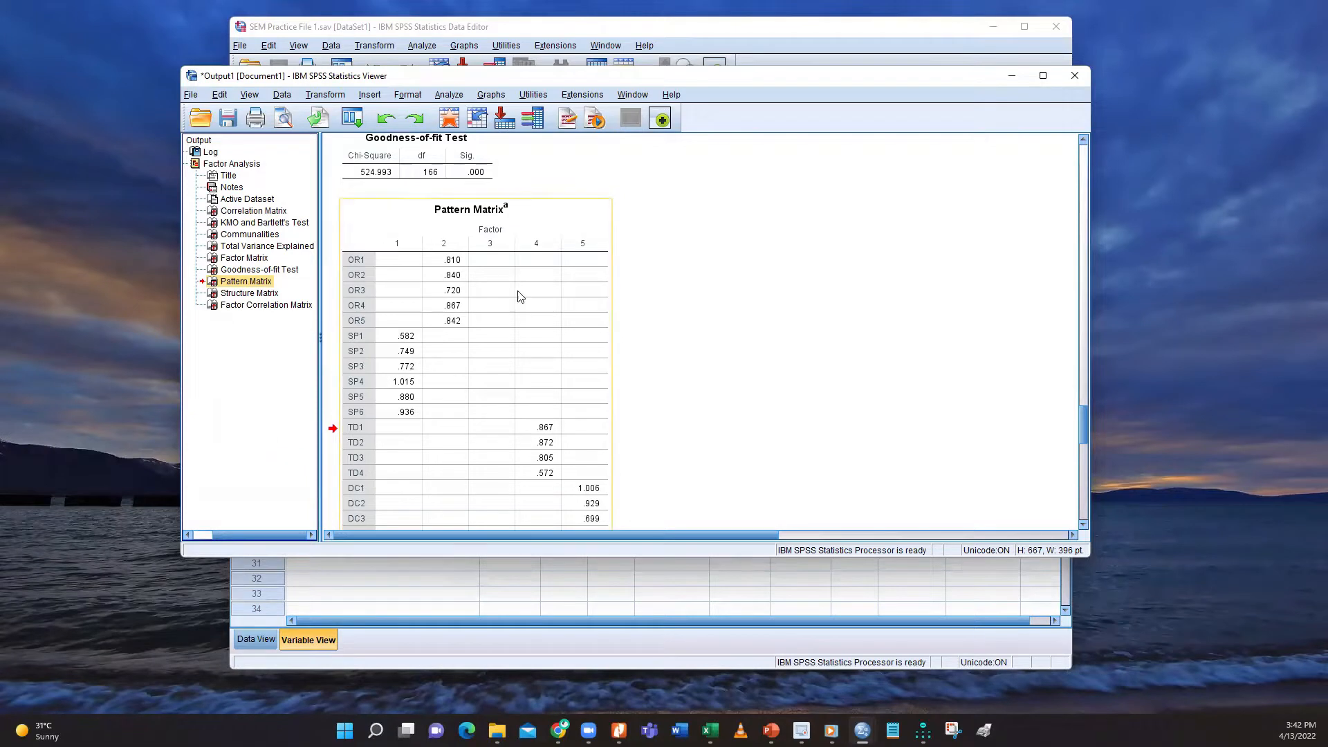
scroll(526, 332, "down", 4)
scroll(547, 381, "up", 1)
scroll(550, 388, "up", 2)
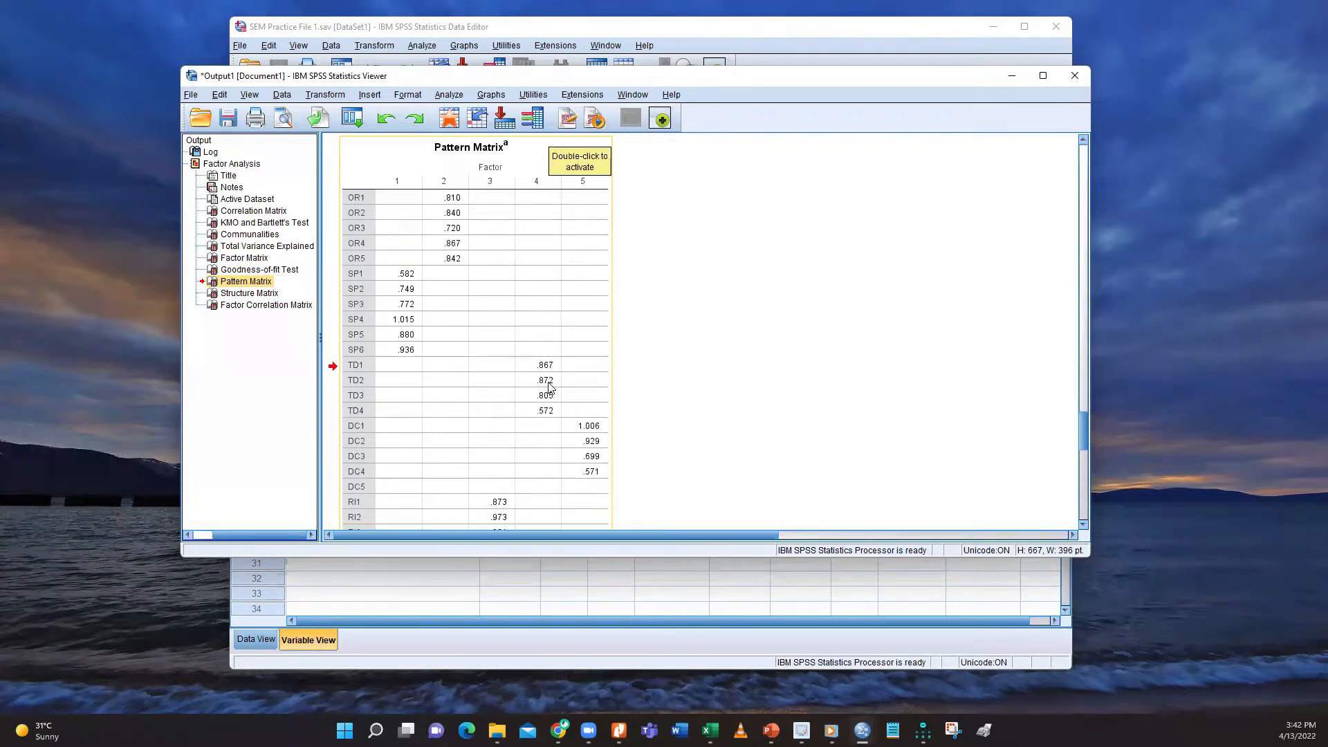
scroll(550, 388, "down", 1)
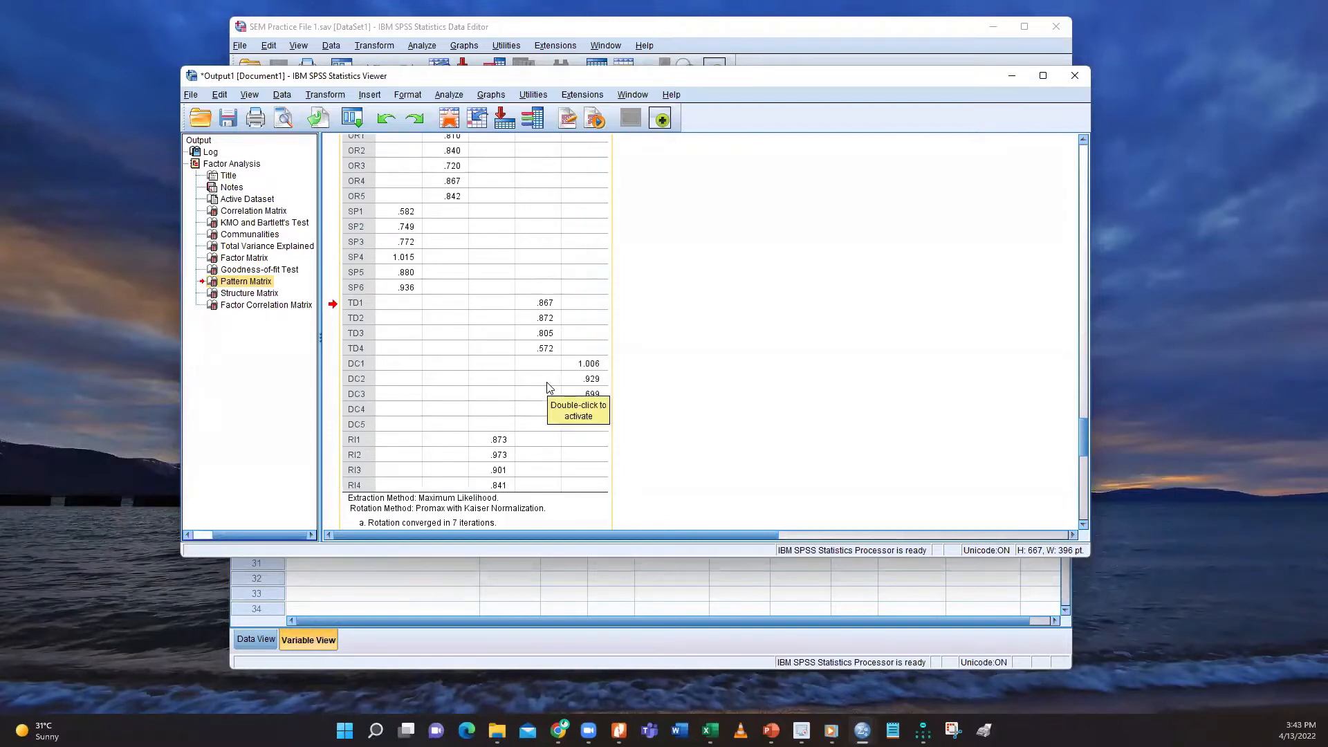
scroll(530, 392, "up", 1)
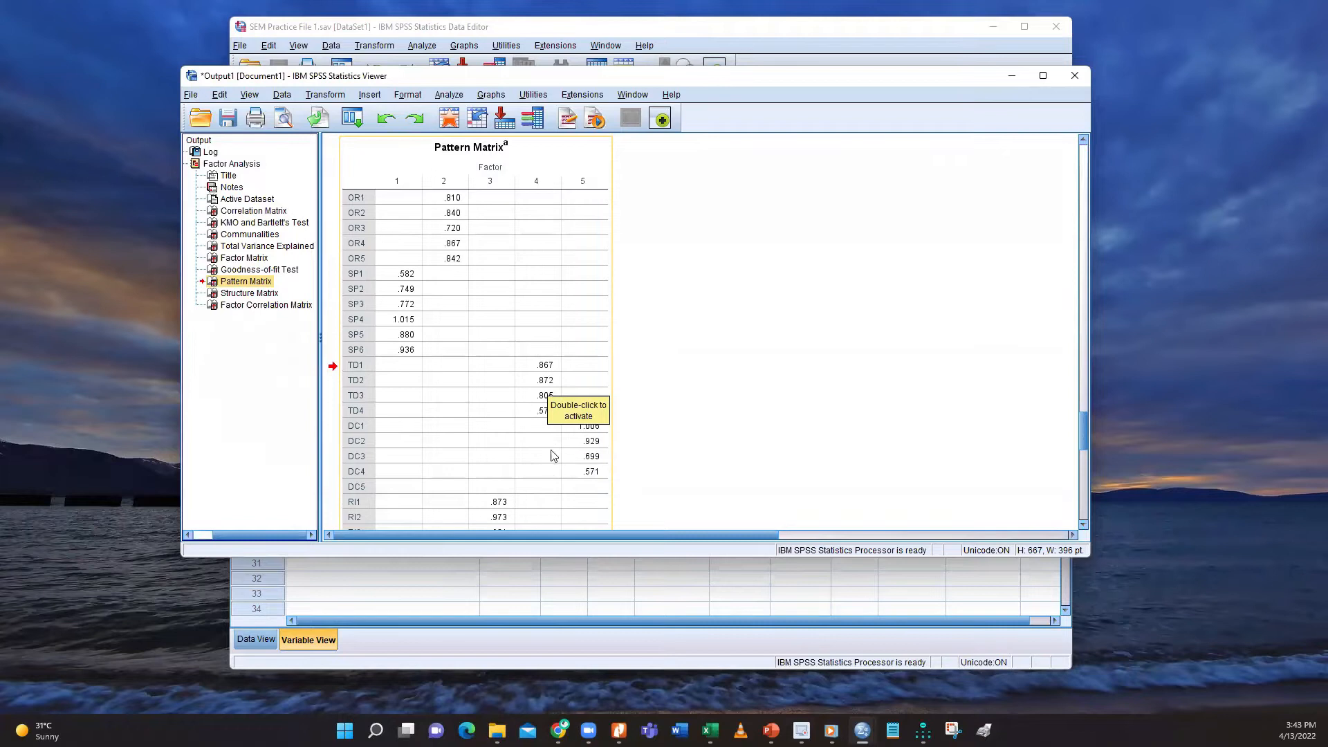
Copy the Pattern Matrix table from the factor analysis output
left_click(525, 169)
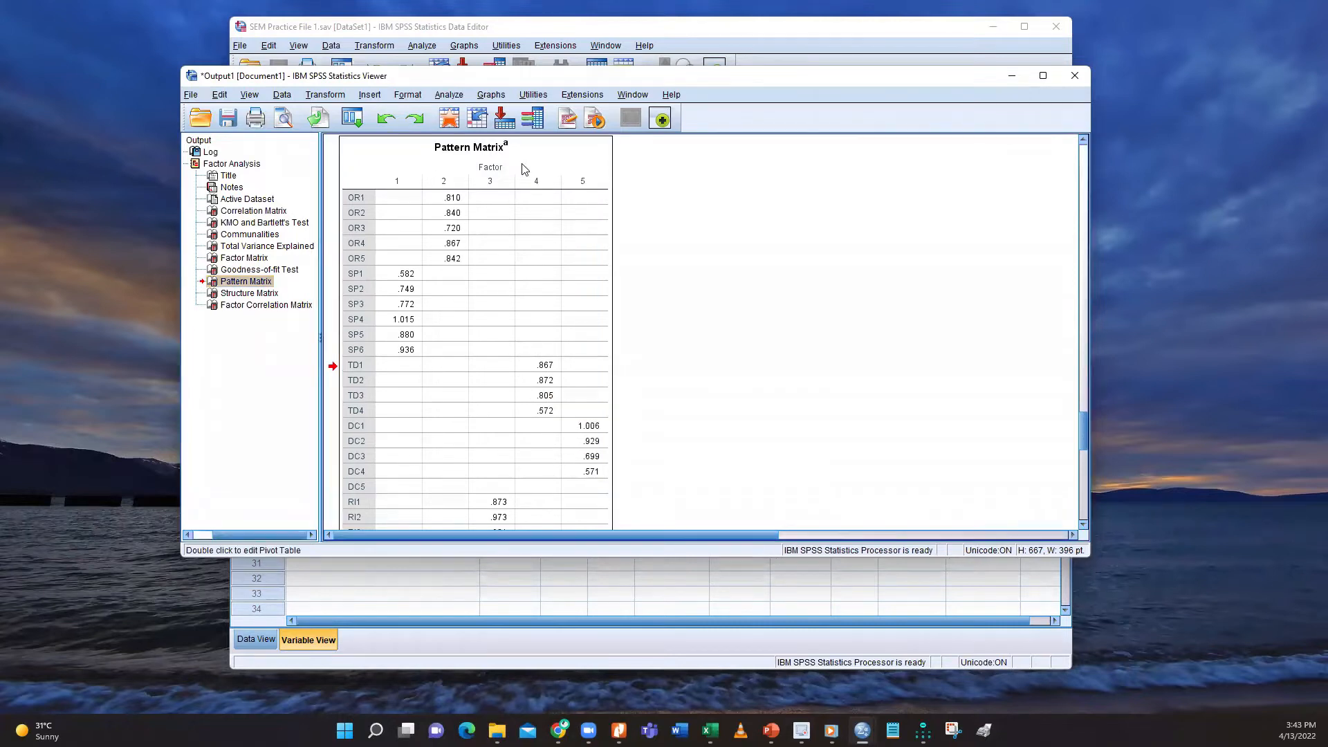
right_click(564, 163)
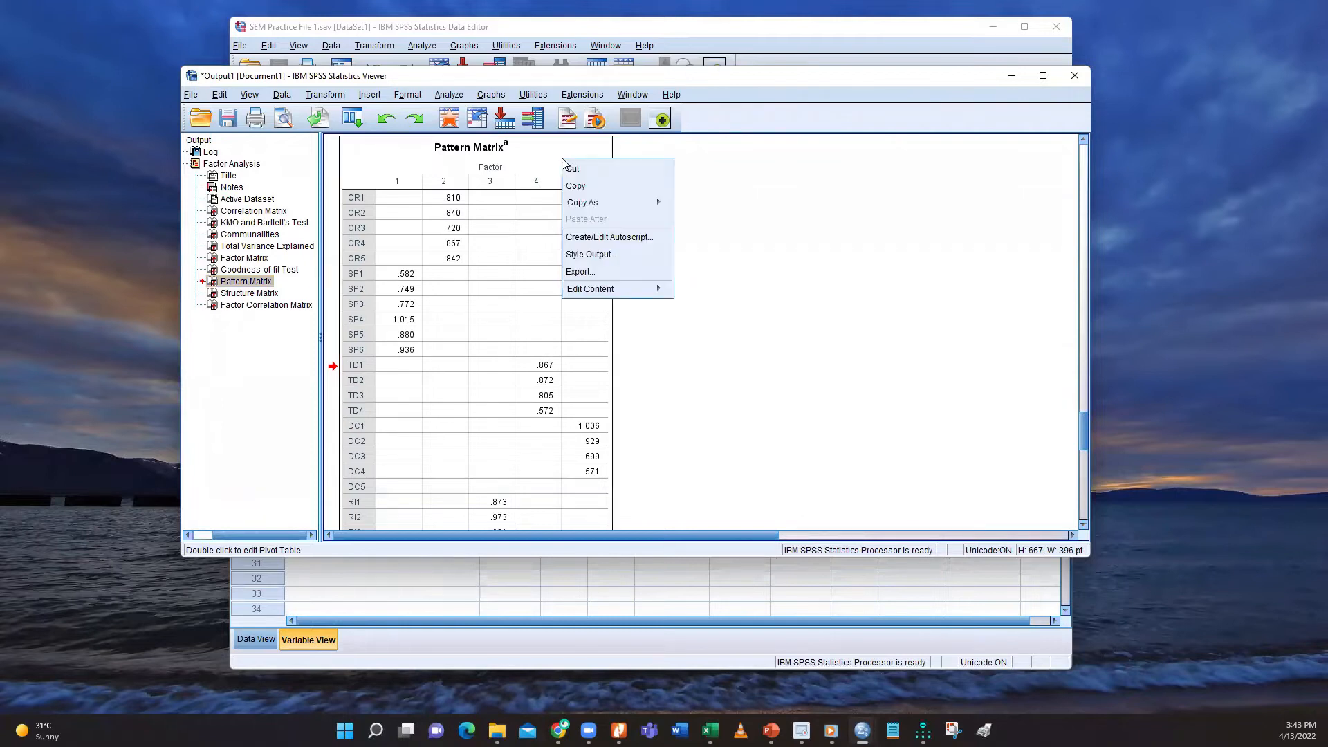
left_click(576, 186)
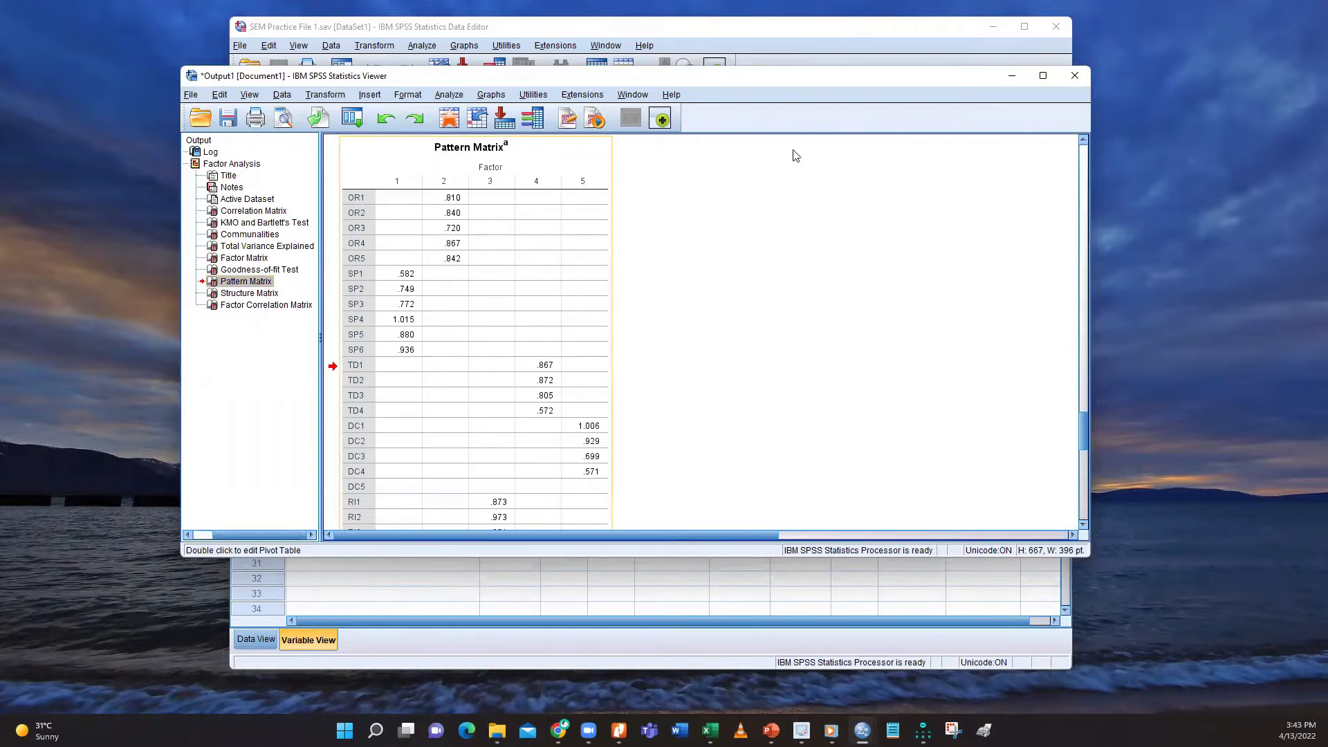
Minimise the SPSS output viewer and data editor windows and switch to the unnamed project in Amos
left_click(1015, 78)
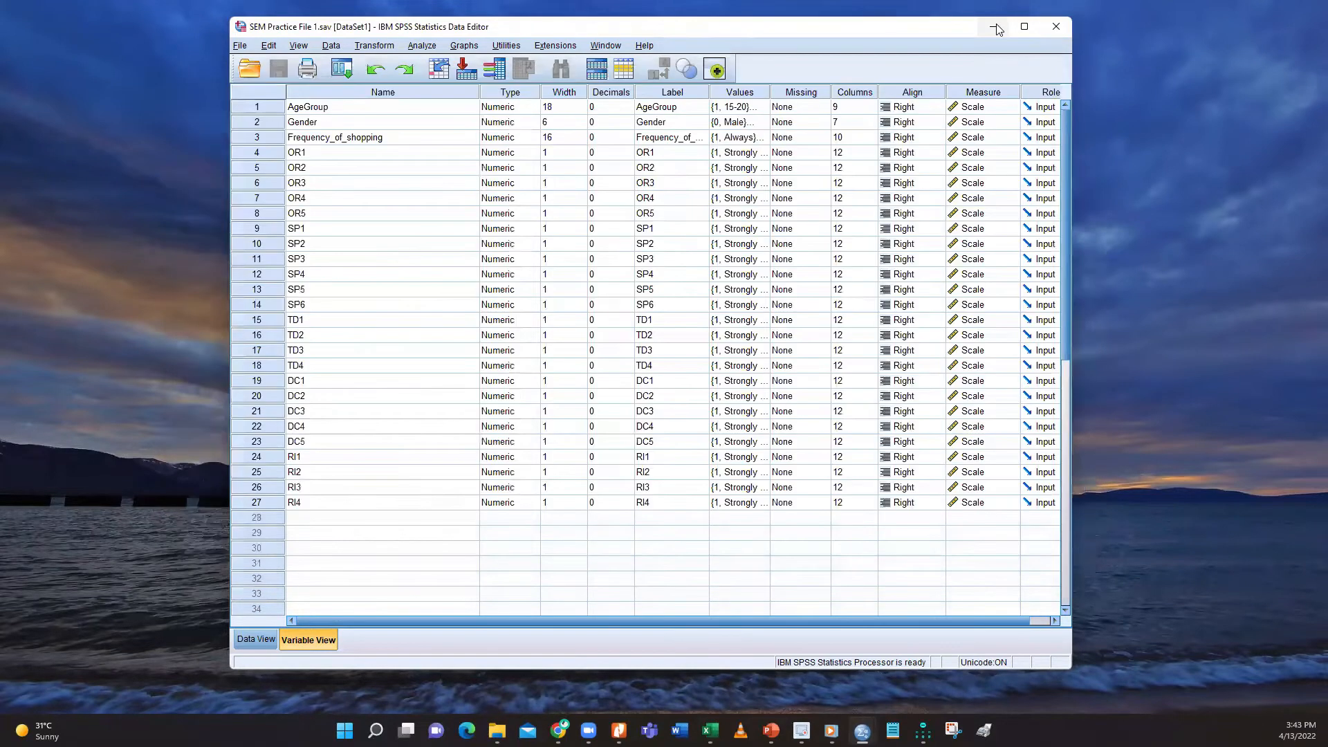
left_click(996, 25)
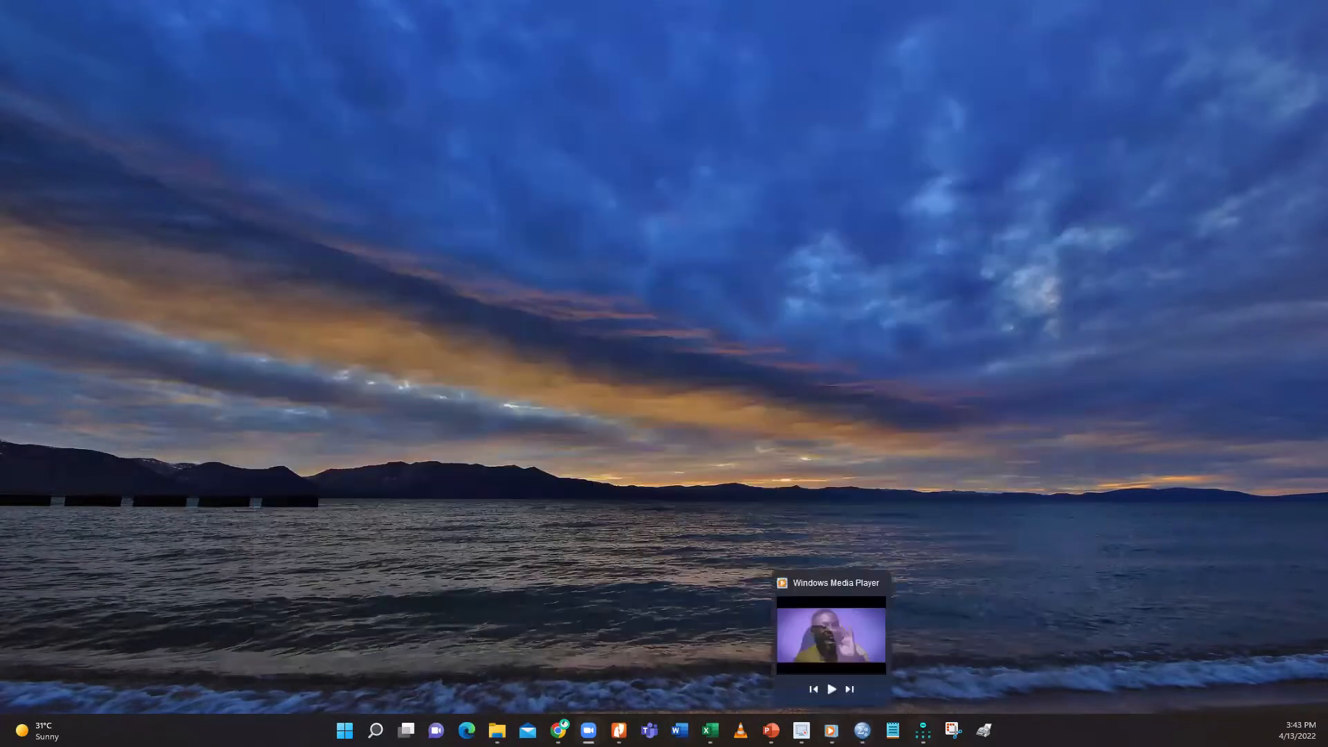
left_click(923, 730)
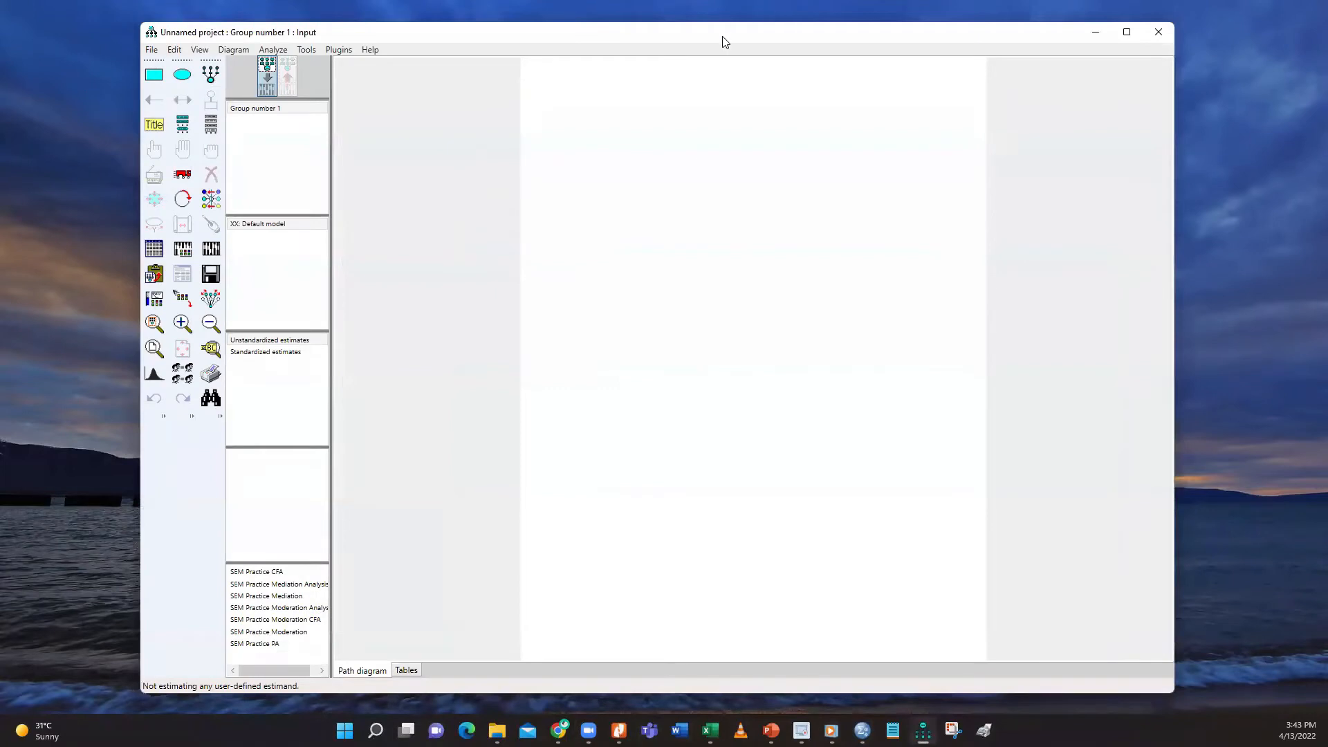
left_click_drag(724, 33, 726, 27)
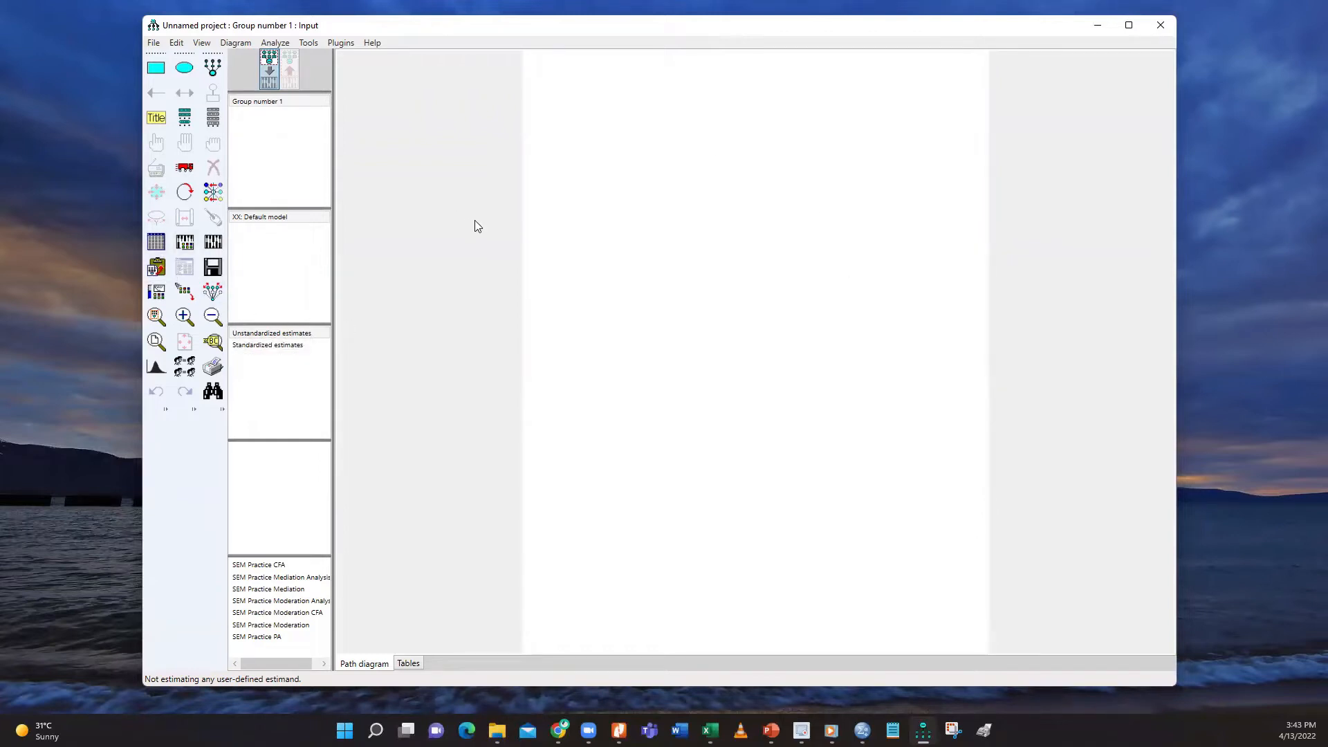
Load SEM Practice File 1.sav from the UGBS 703 Advanced Quantitative Methods folder as the data file for Group number 1
left_click(162, 247)
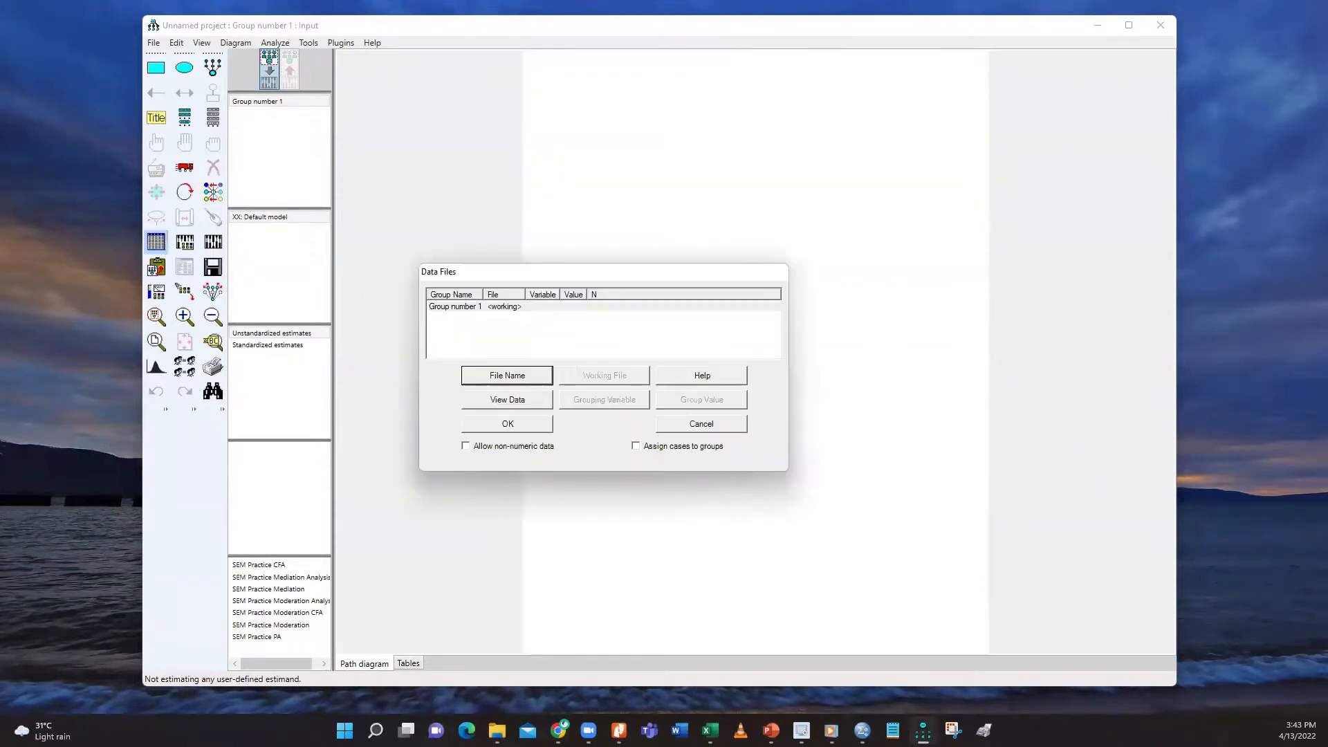
left_click_drag(610, 266, 707, 222)
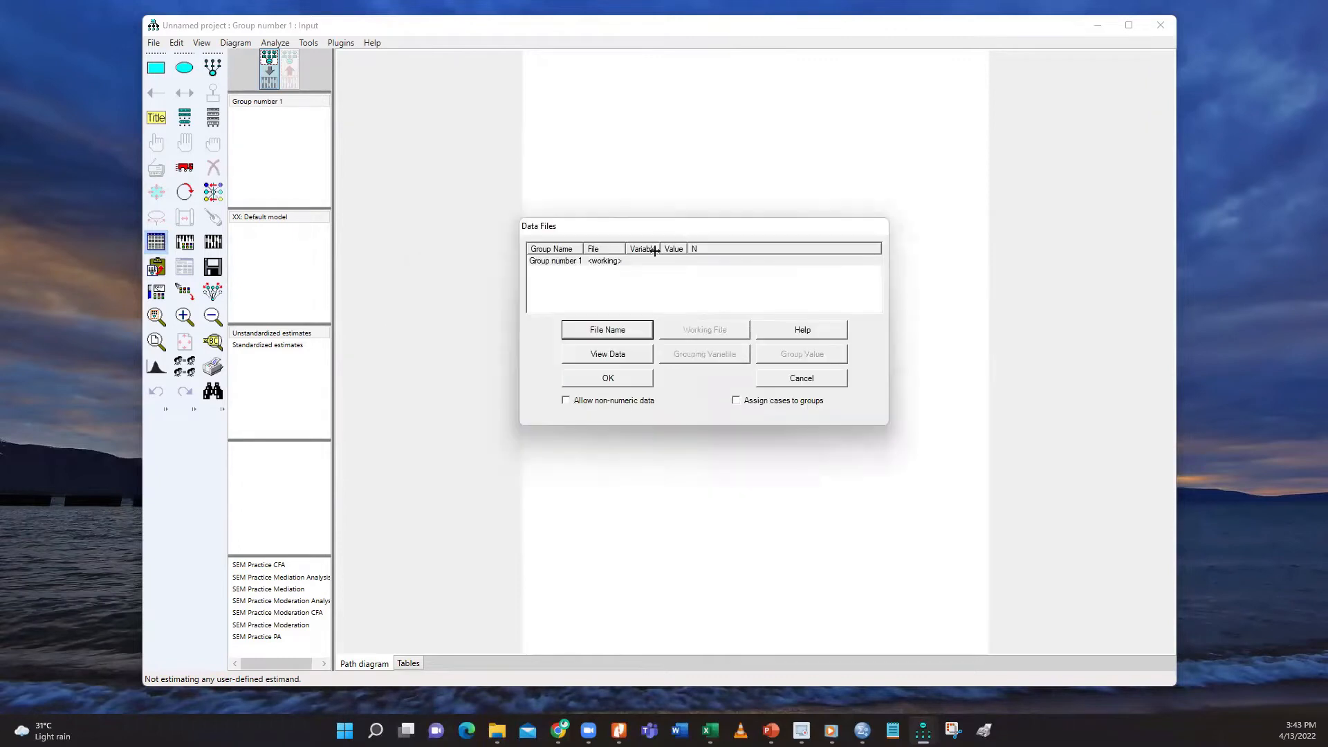
left_click(613, 332)
left_click_drag(742, 252, 600, 196)
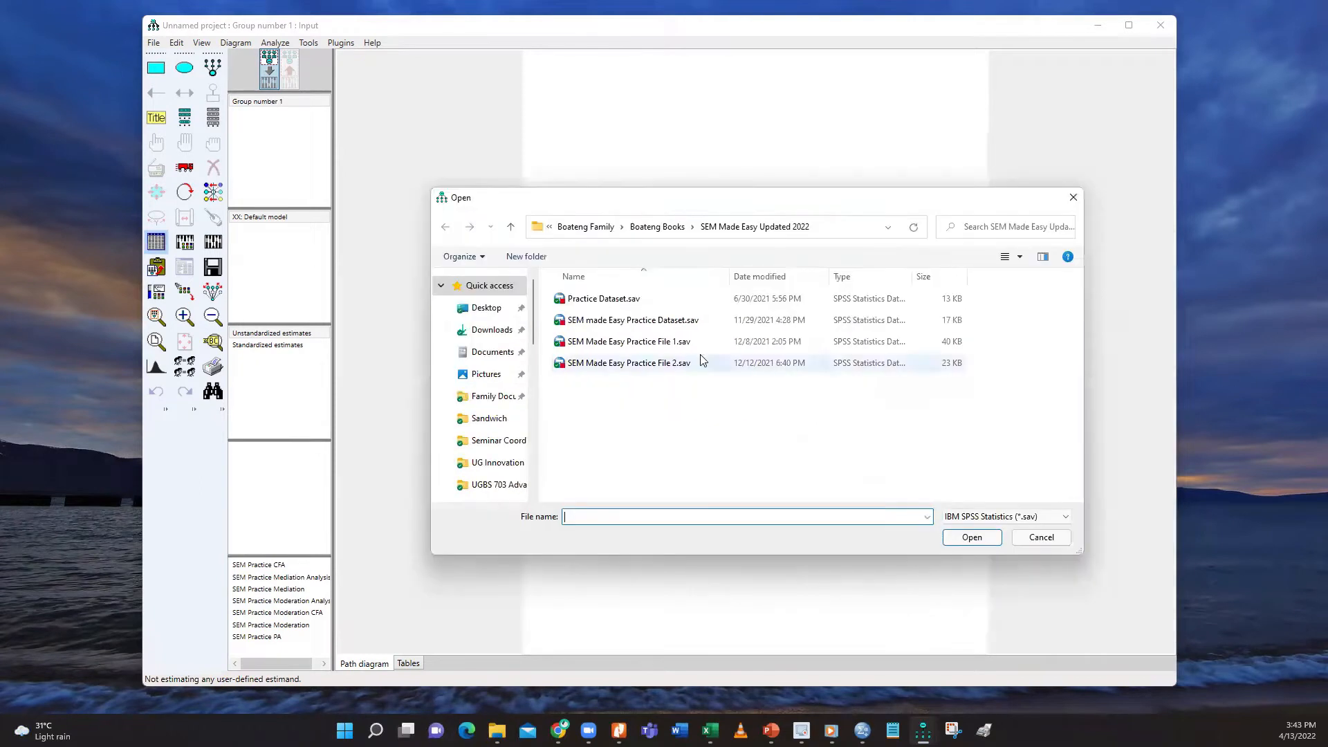
left_click(494, 487)
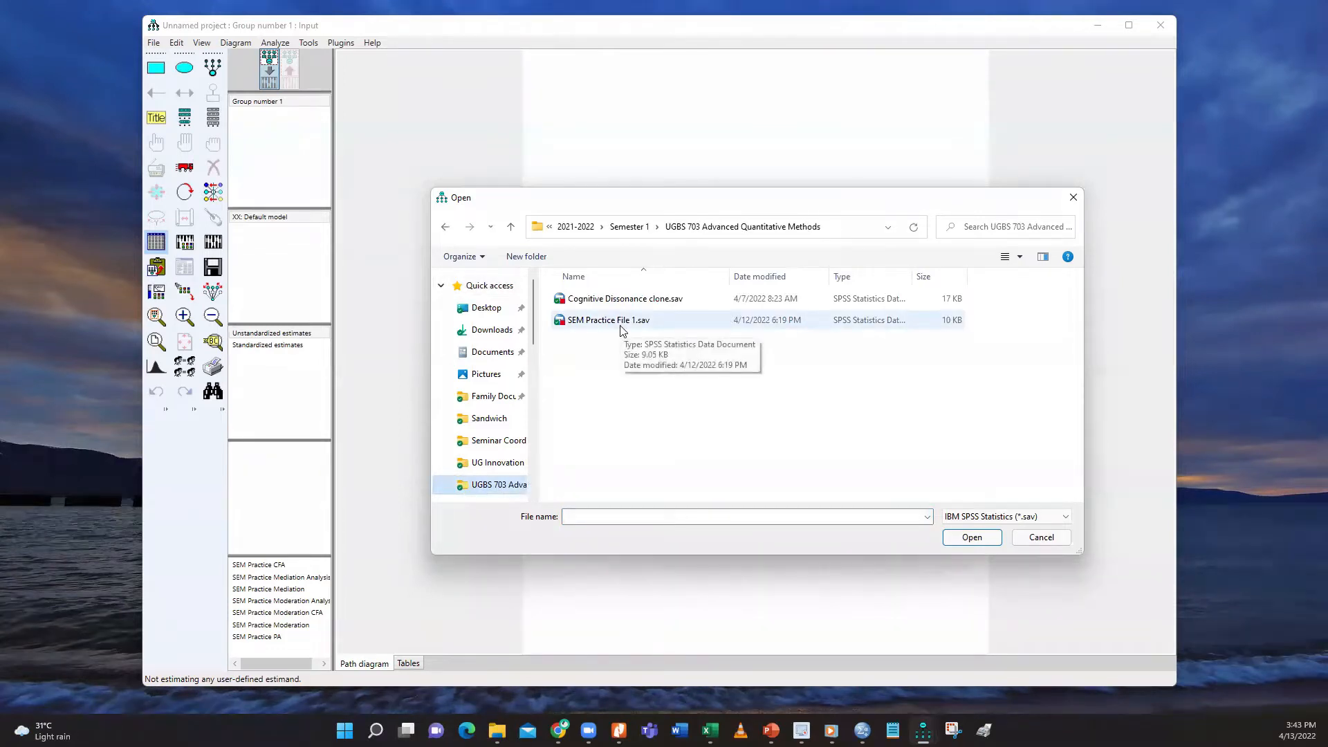
left_click(622, 325)
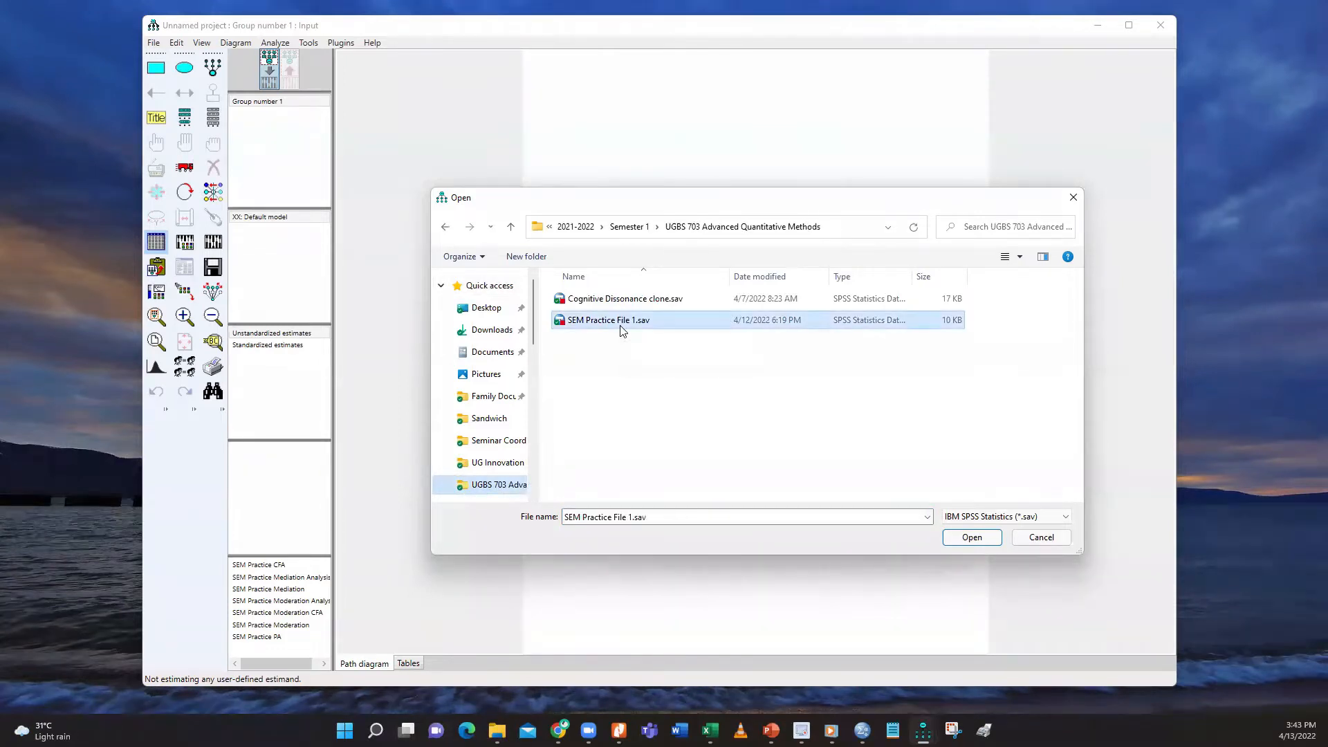
left_click(949, 540)
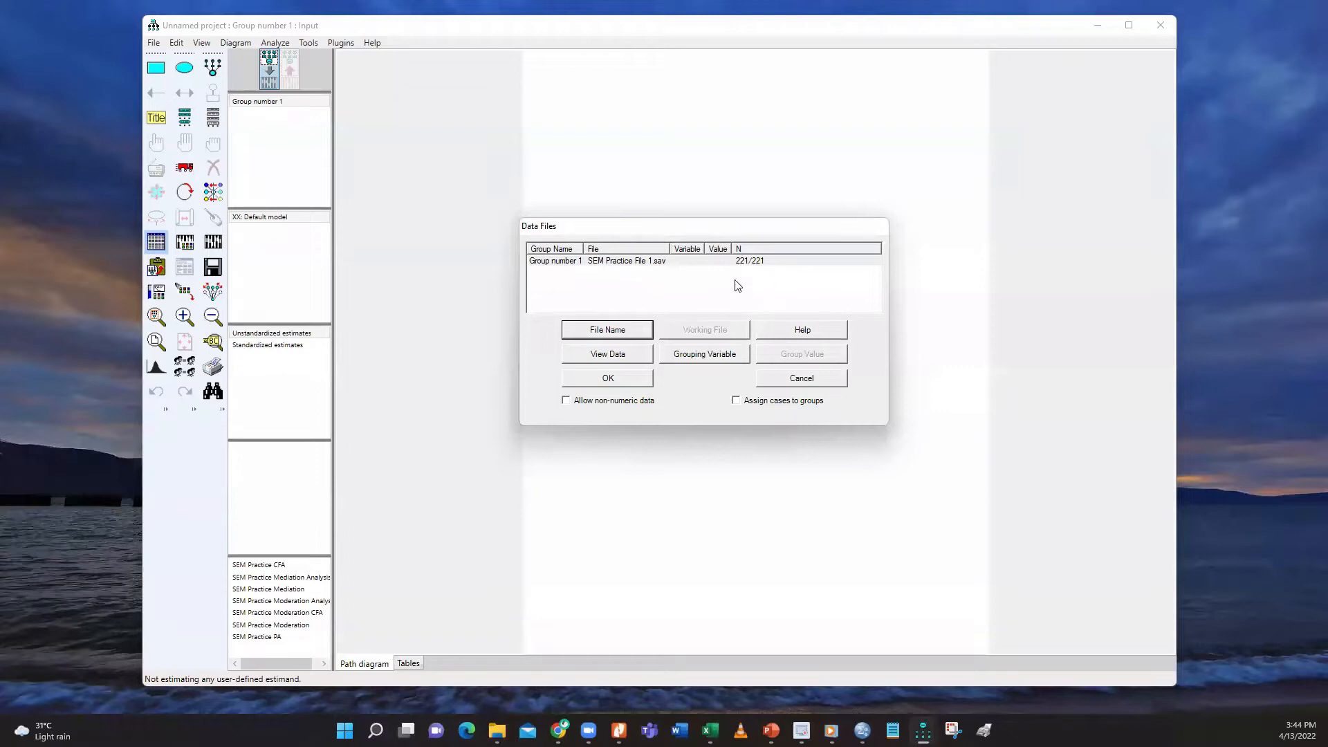
left_click(609, 379)
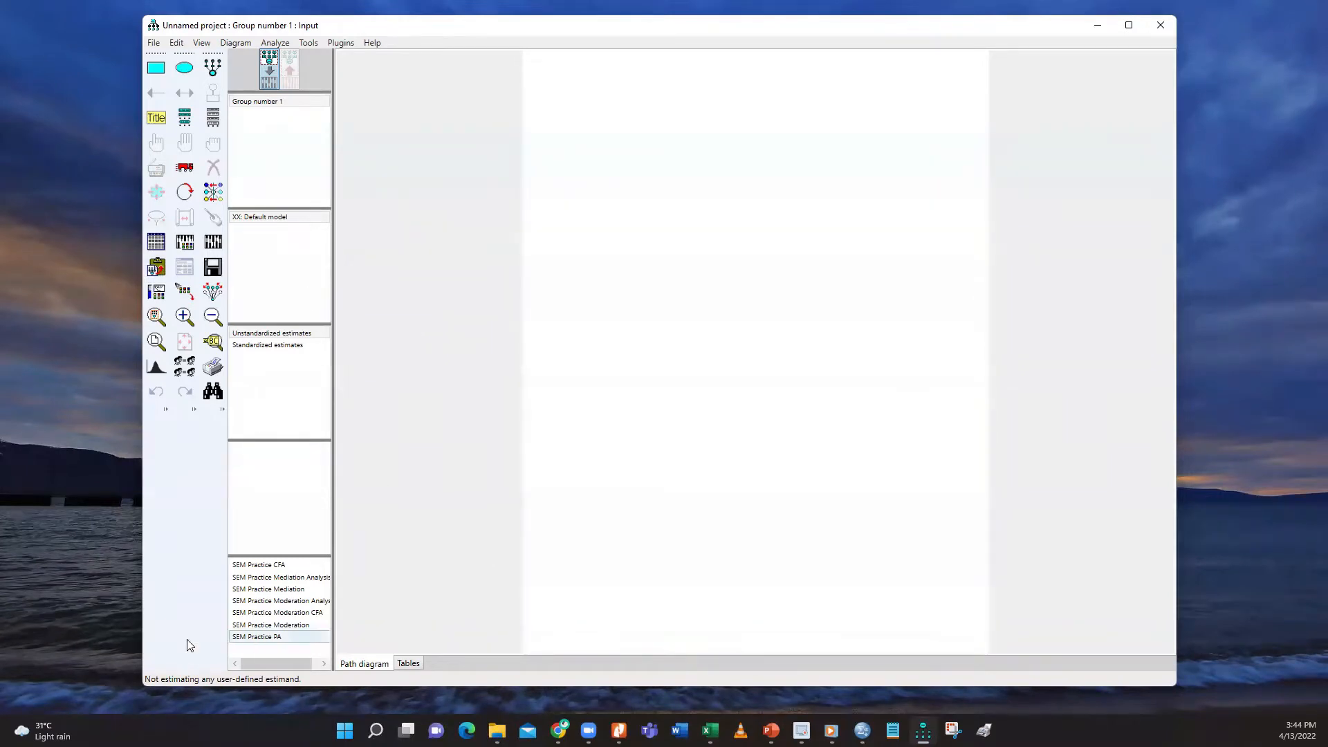
Create the measurement model diagram from the copied SPSS pattern matrix with the Pattern Matrix Model Builder plugin
left_click(339, 42)
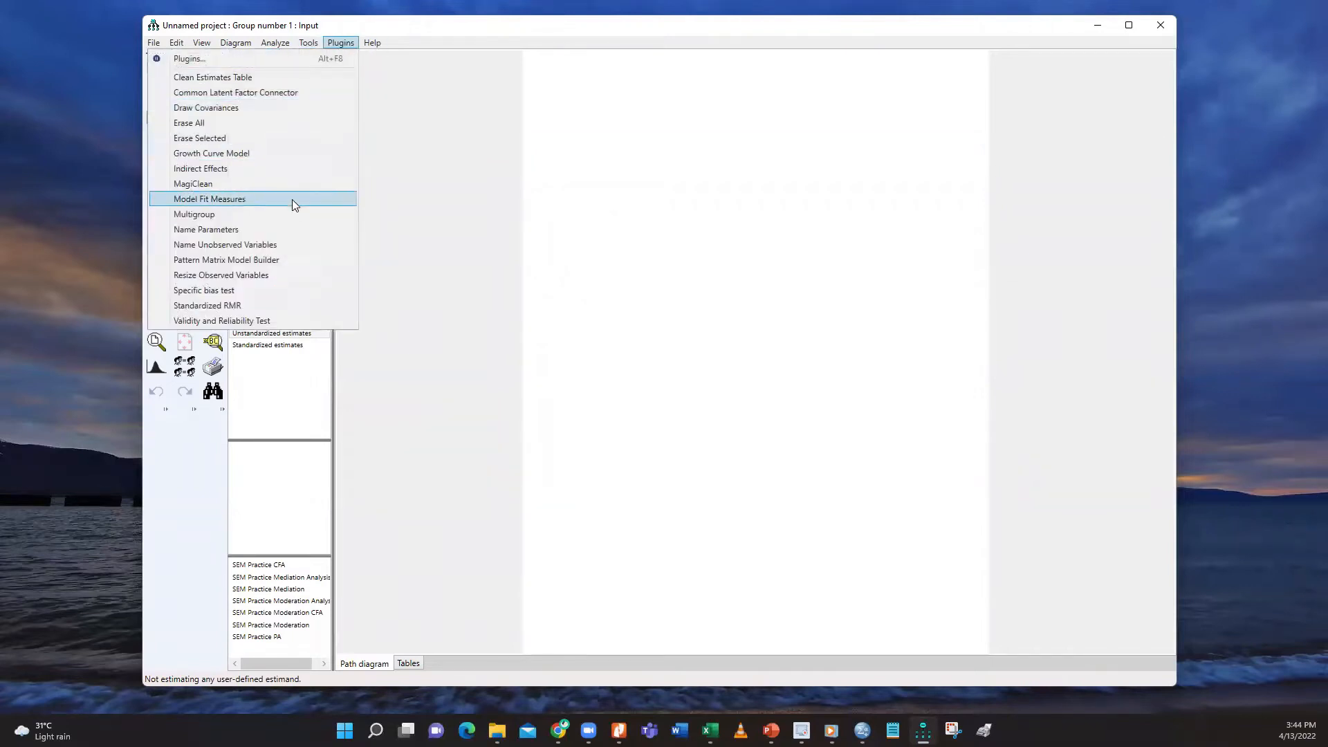
left_click(284, 260)
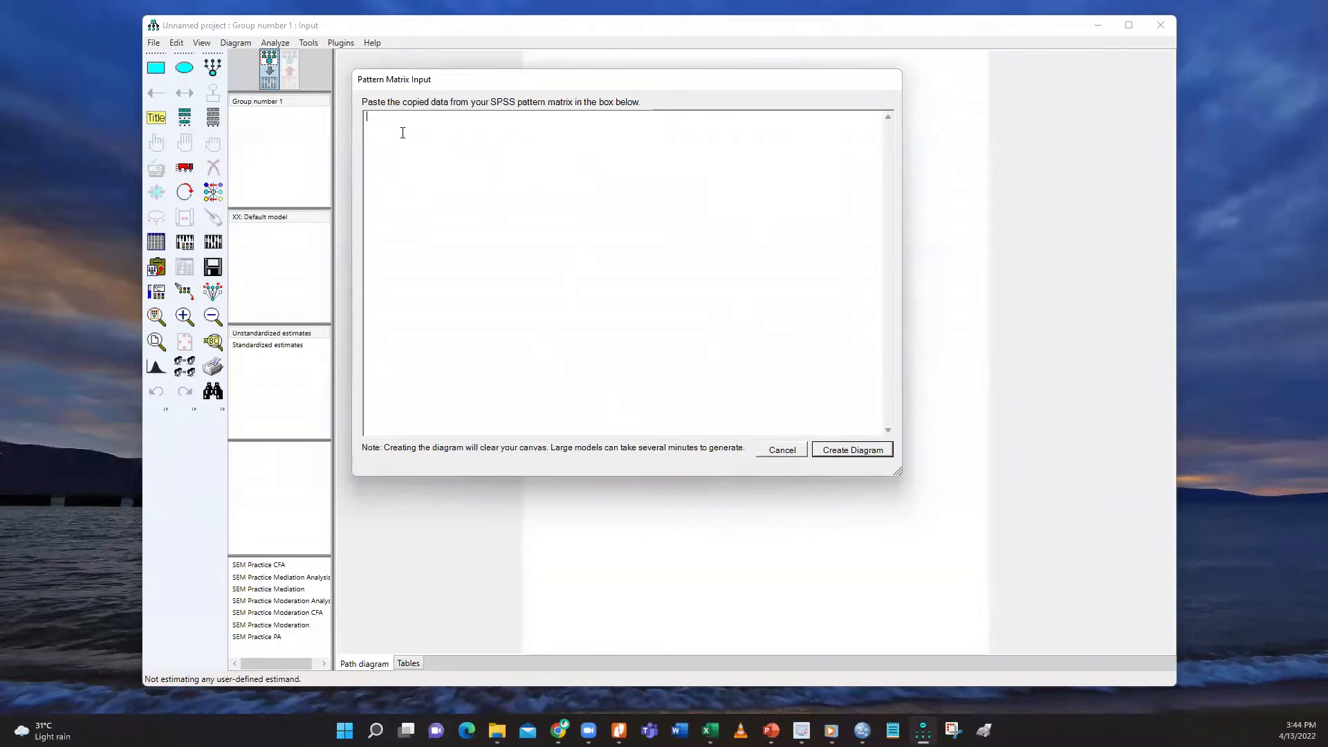
right_click(404, 128)
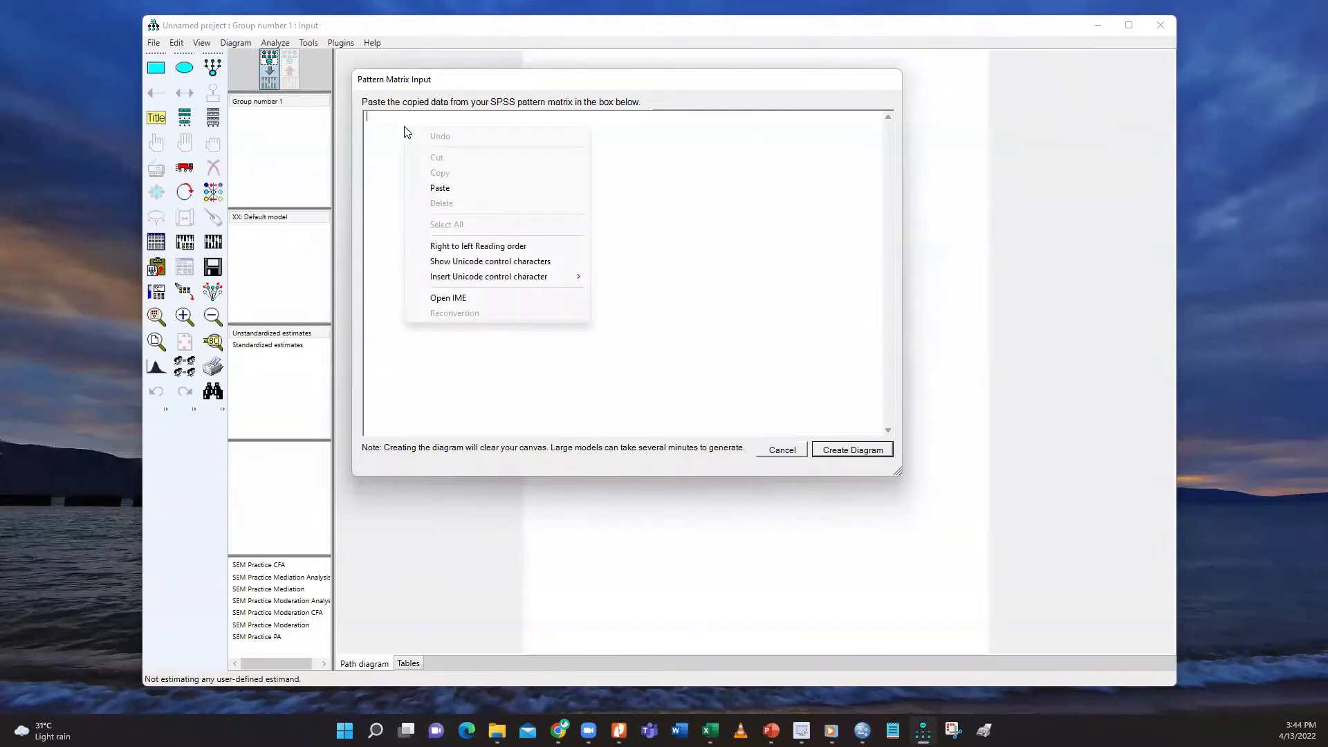
left_click(439, 188)
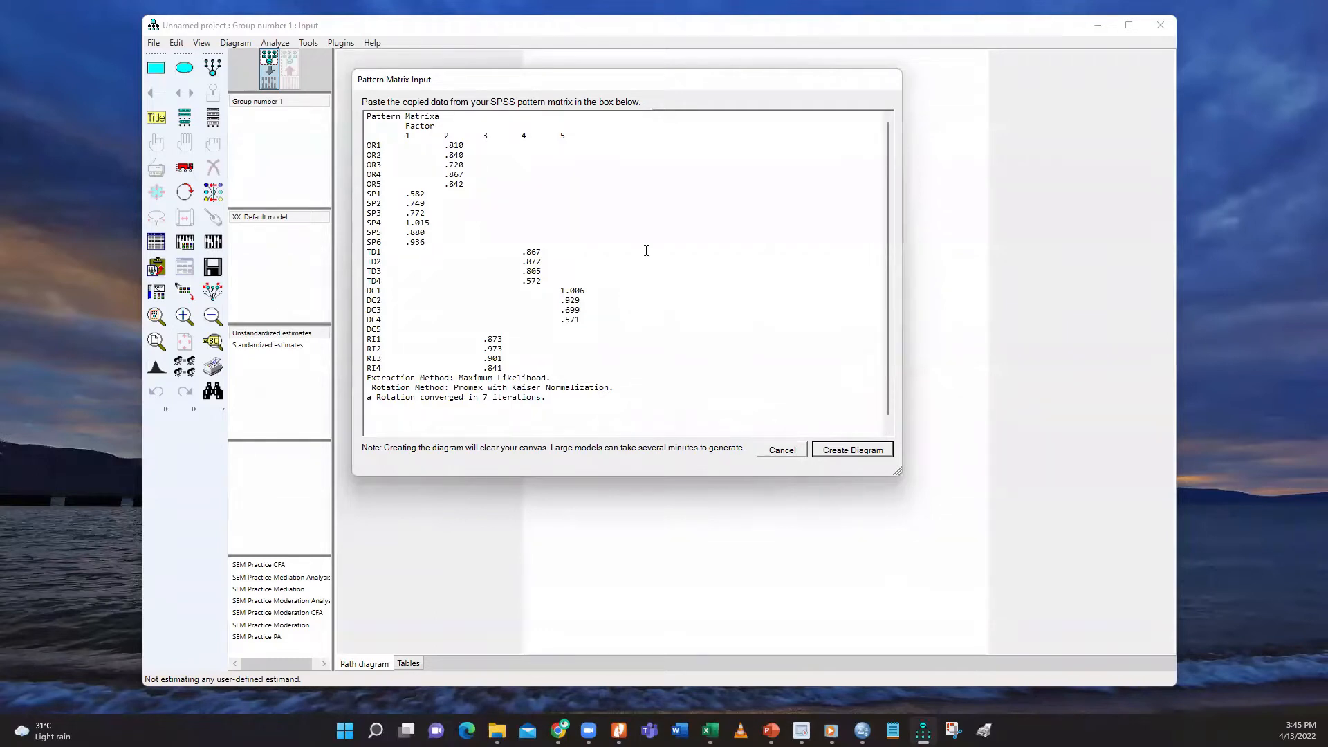
left_click(832, 451)
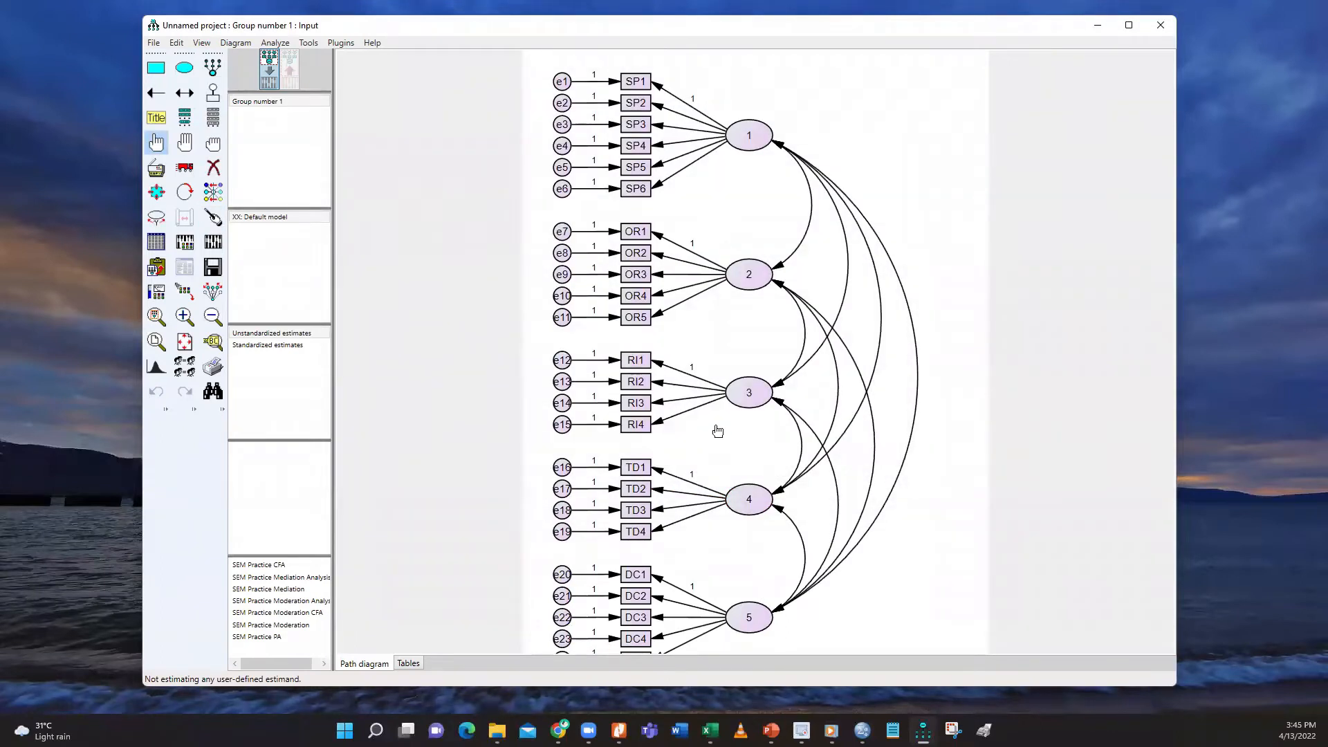
Set the paper size of the path diagram page to Portrait - A4 in the interface properties
scroll(718, 430, "down", 3)
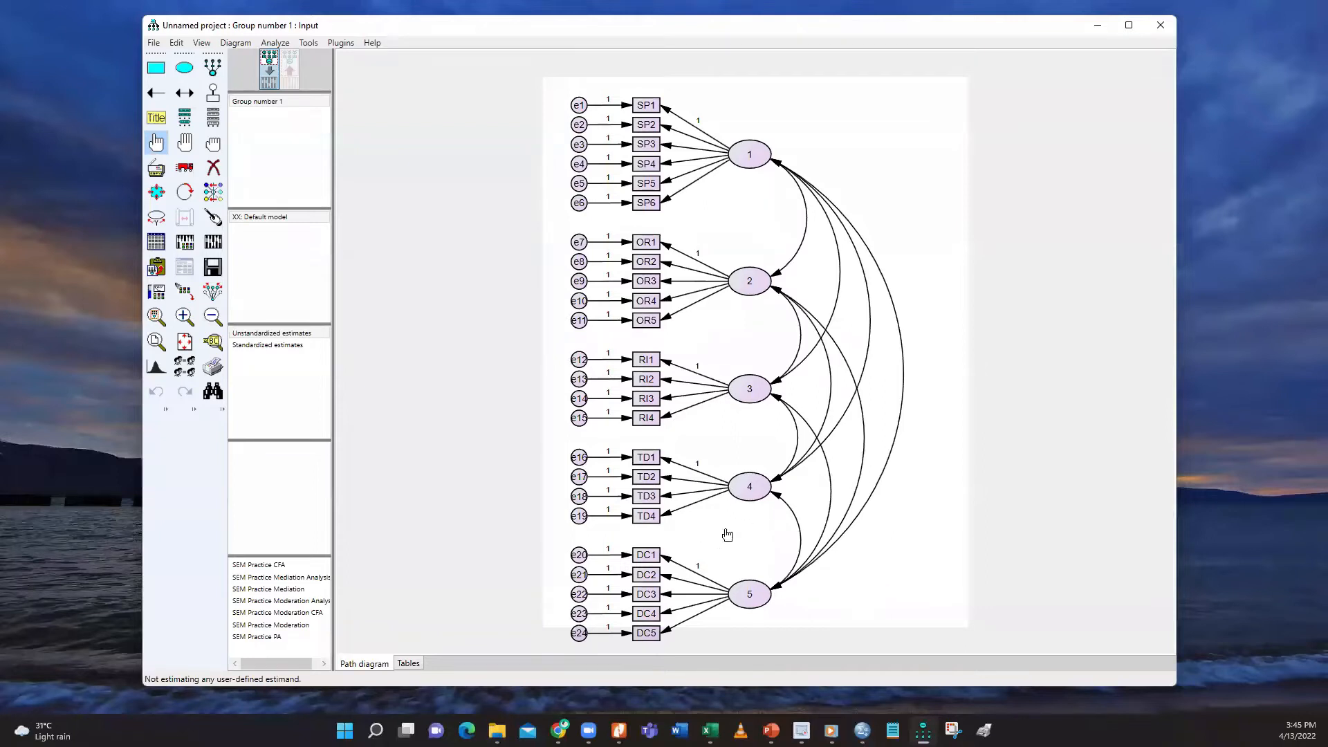
left_click(202, 43)
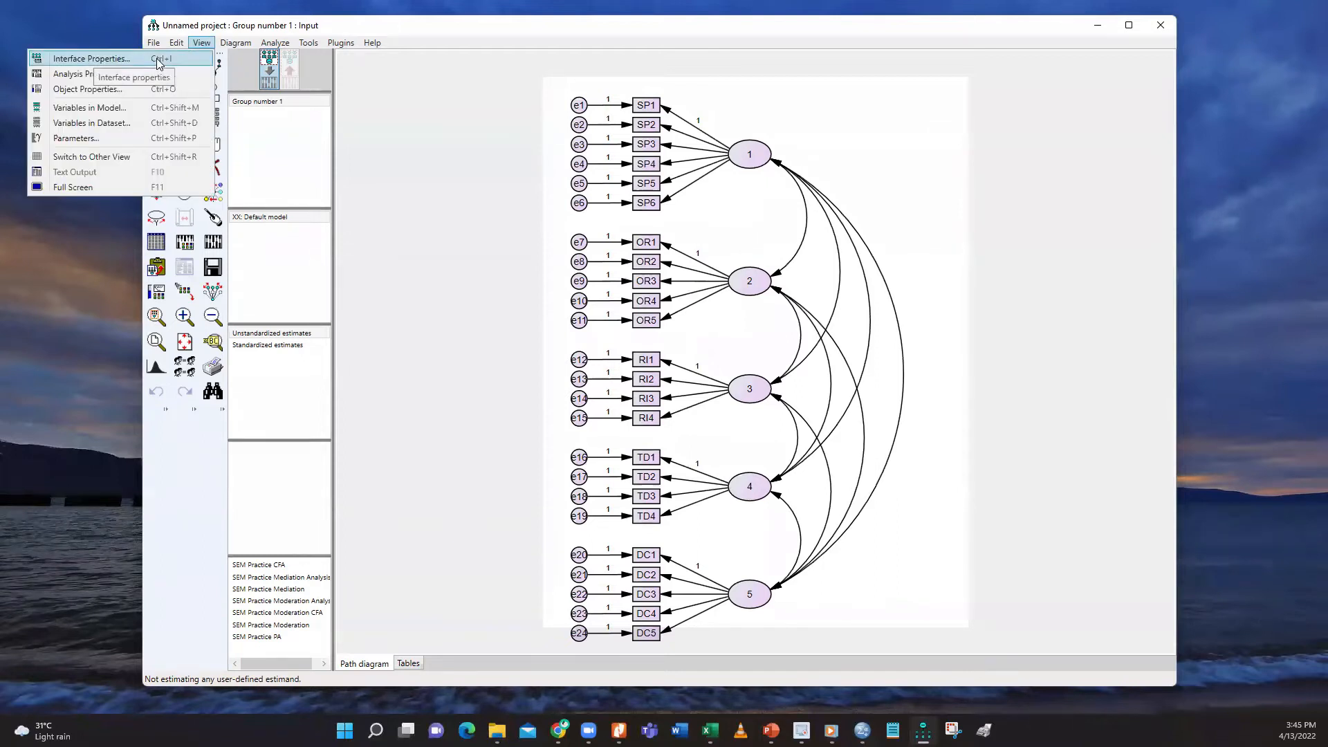
left_click(159, 61)
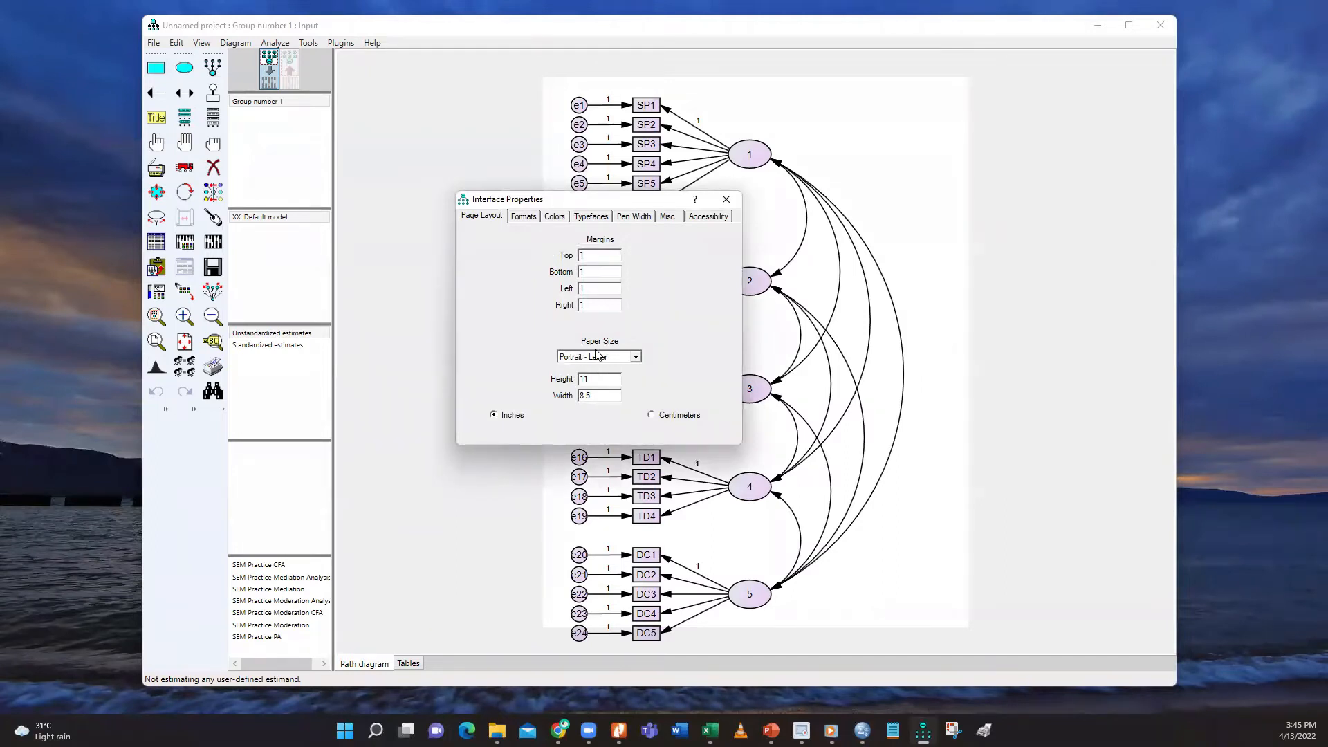
left_click(635, 357)
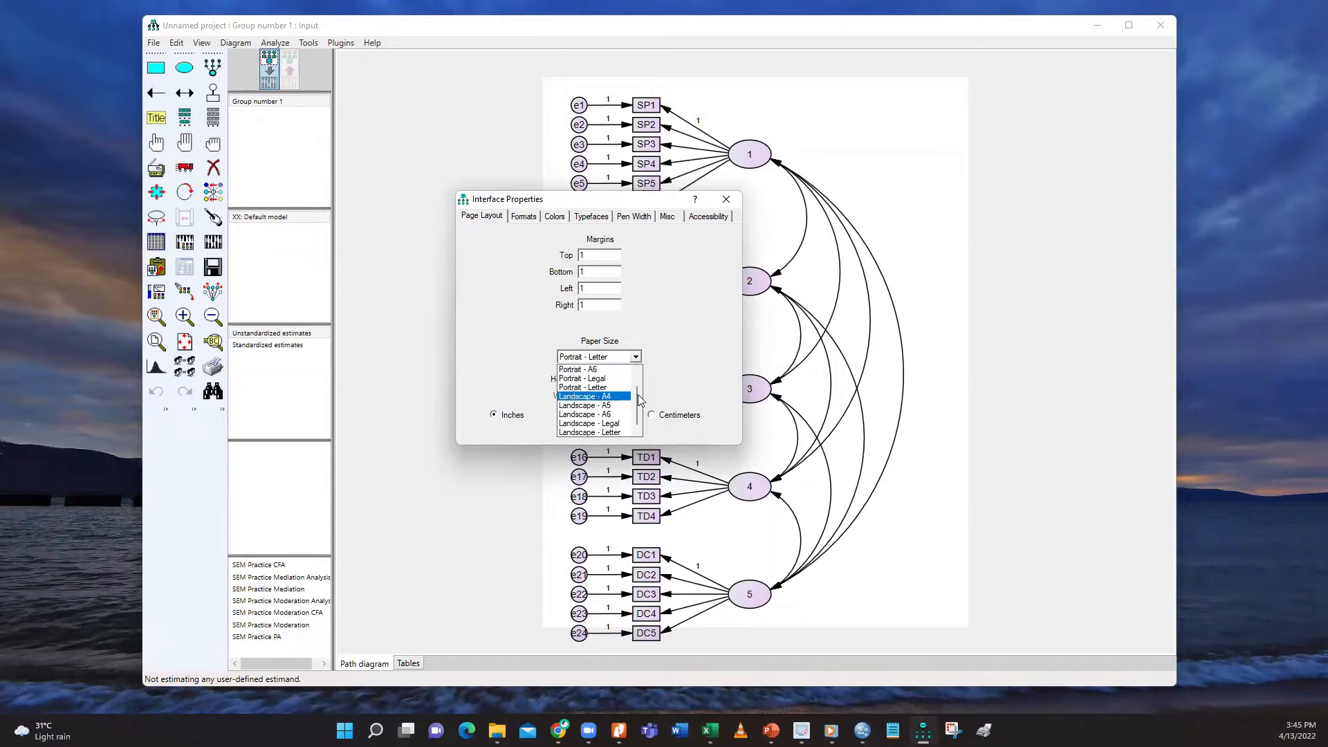
scroll(638, 388, "up", 1)
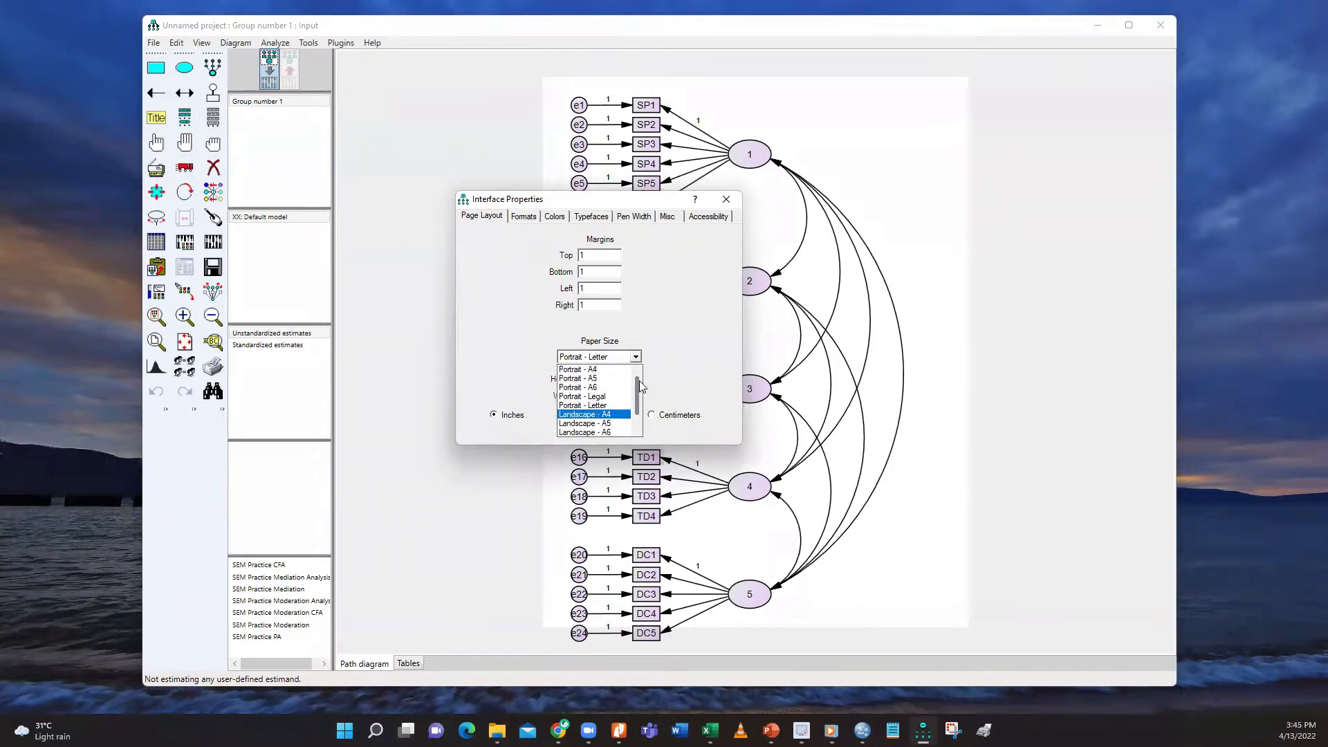
left_click(596, 370)
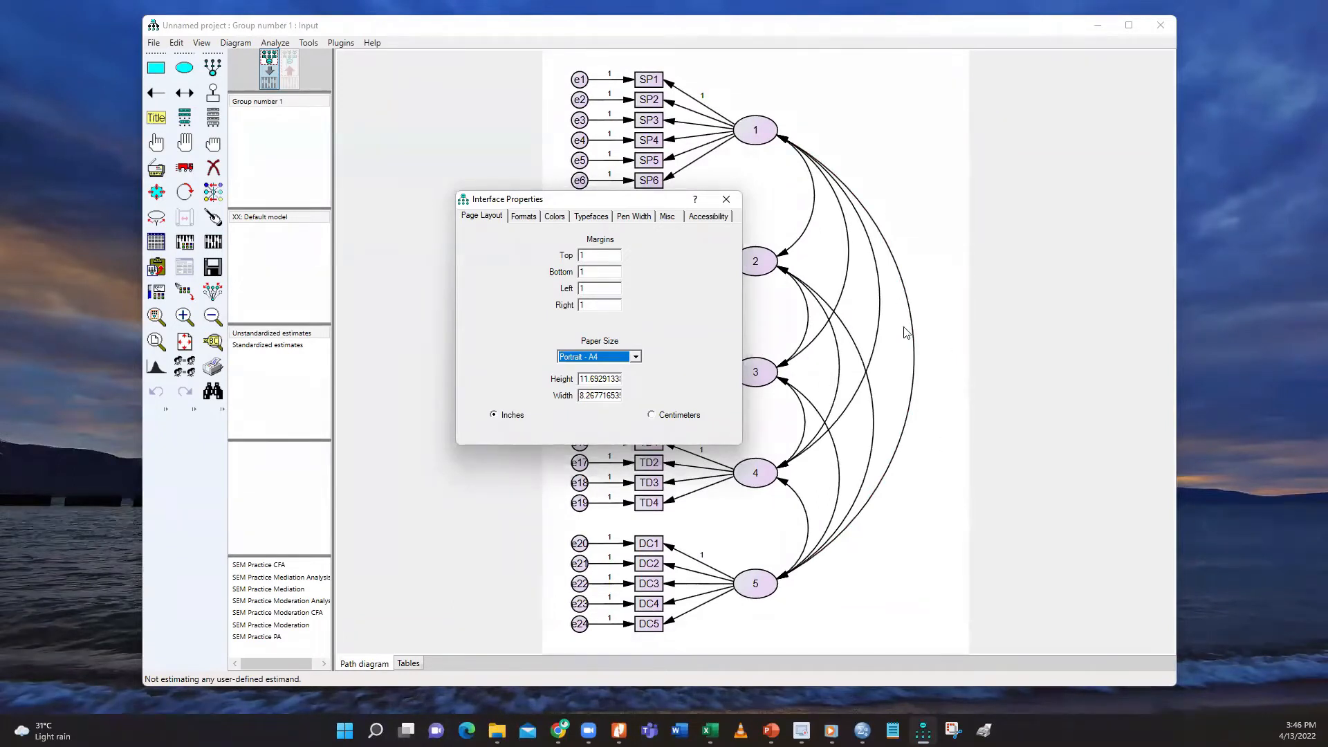
Close the interface properties and name the latent factor behind SP1 to SP6 SecuPriv
left_click(716, 203)
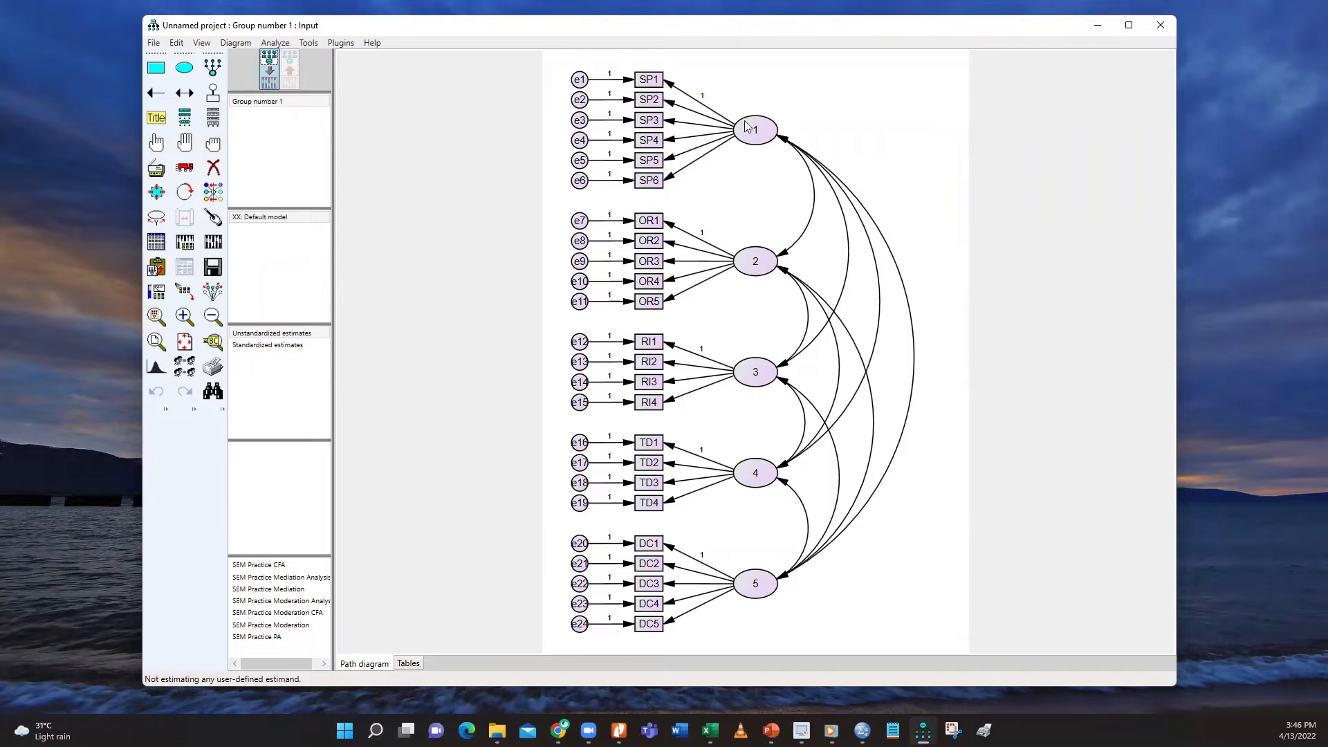
double_click(757, 138)
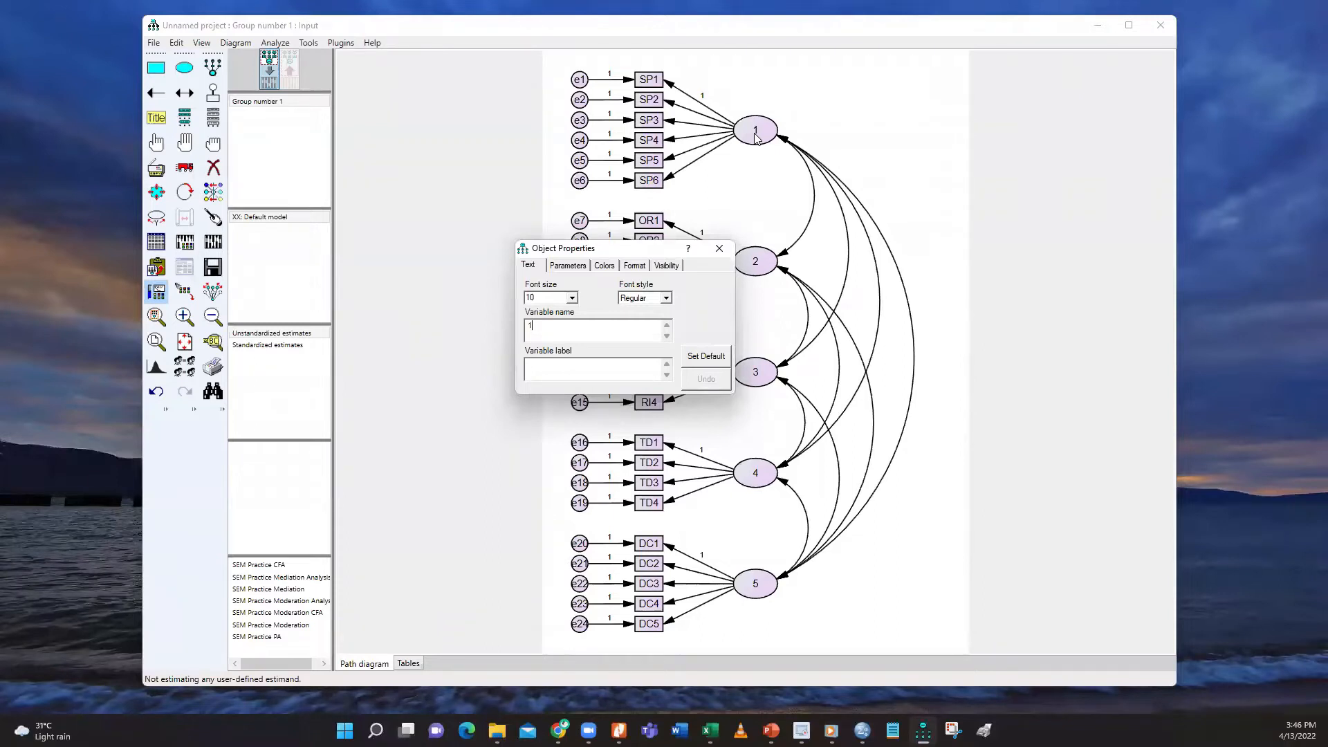
type("Sexu")
key("BackSpace")
key("BackSpace")
type("cuPriv")
left_click(719, 248)
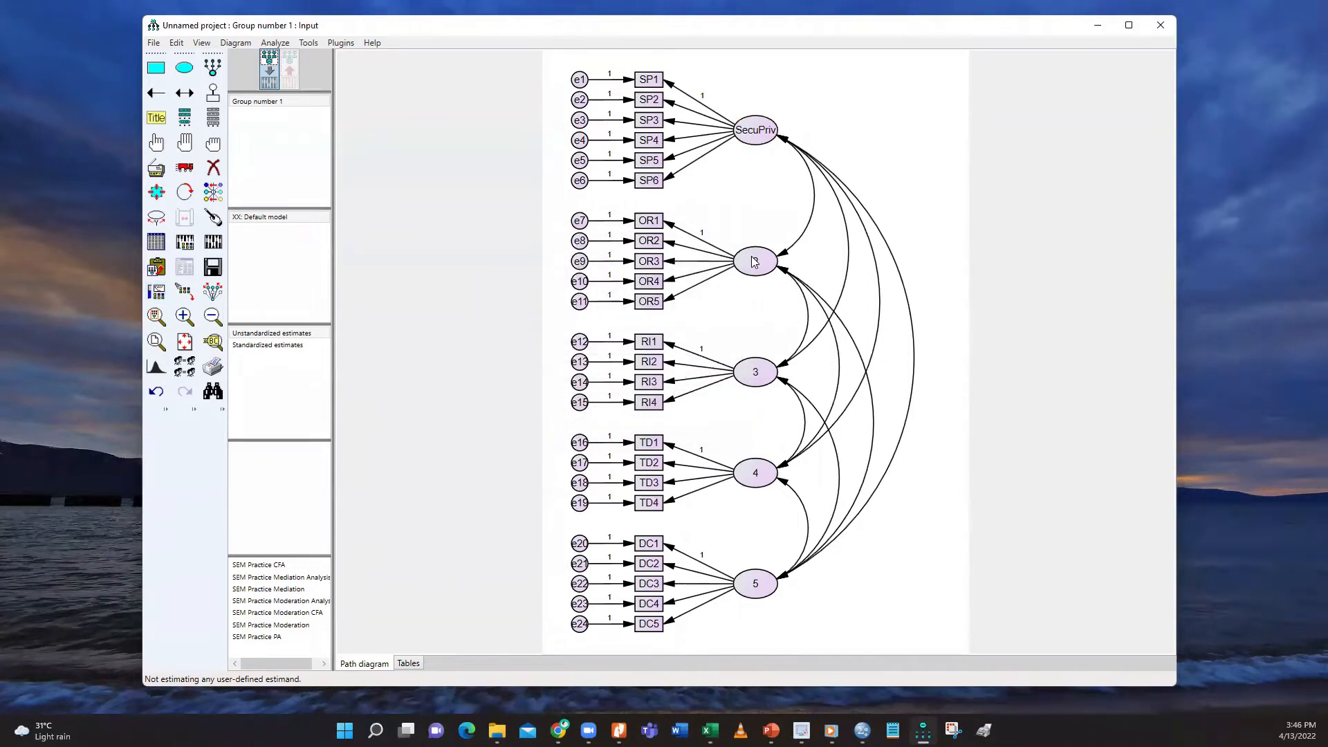
Name the latent factor behind OR1 to OR5 OrdRetu, moving the properties dialog off the diagram
double_click(754, 262)
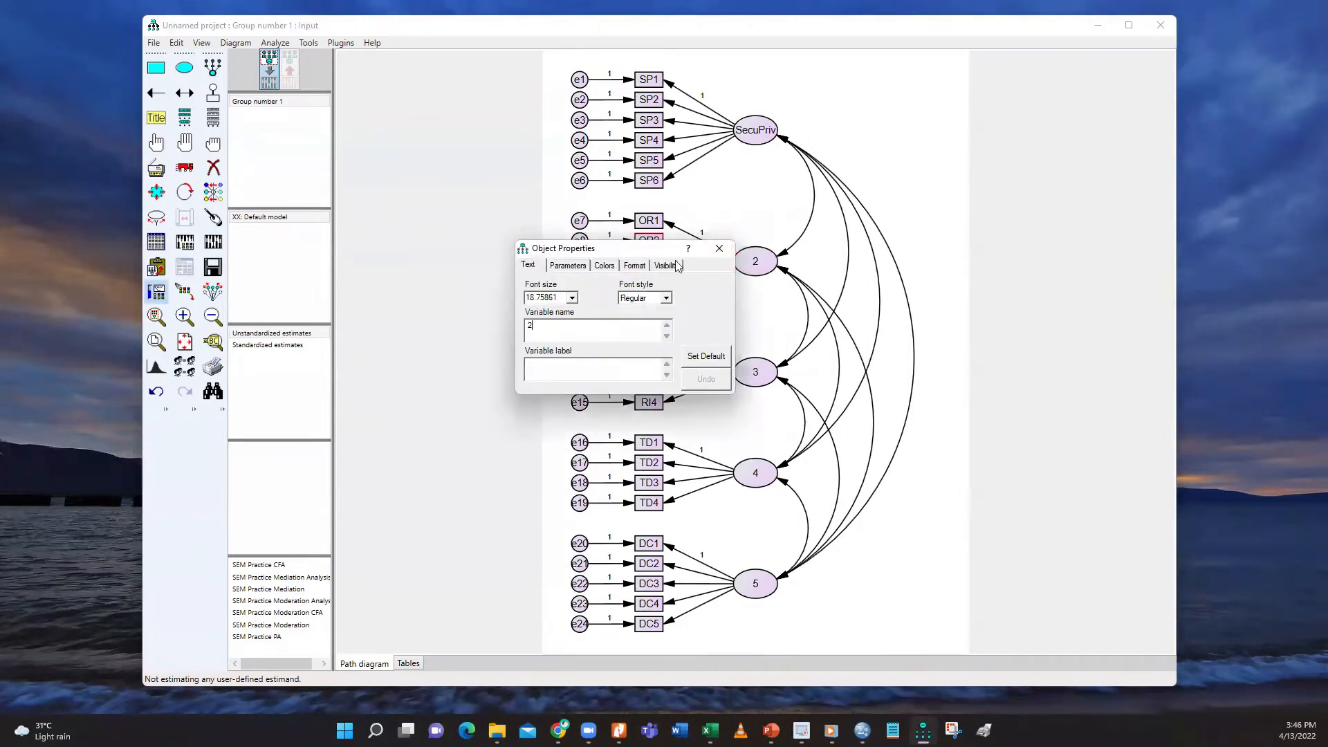
left_click_drag(649, 249, 968, 241)
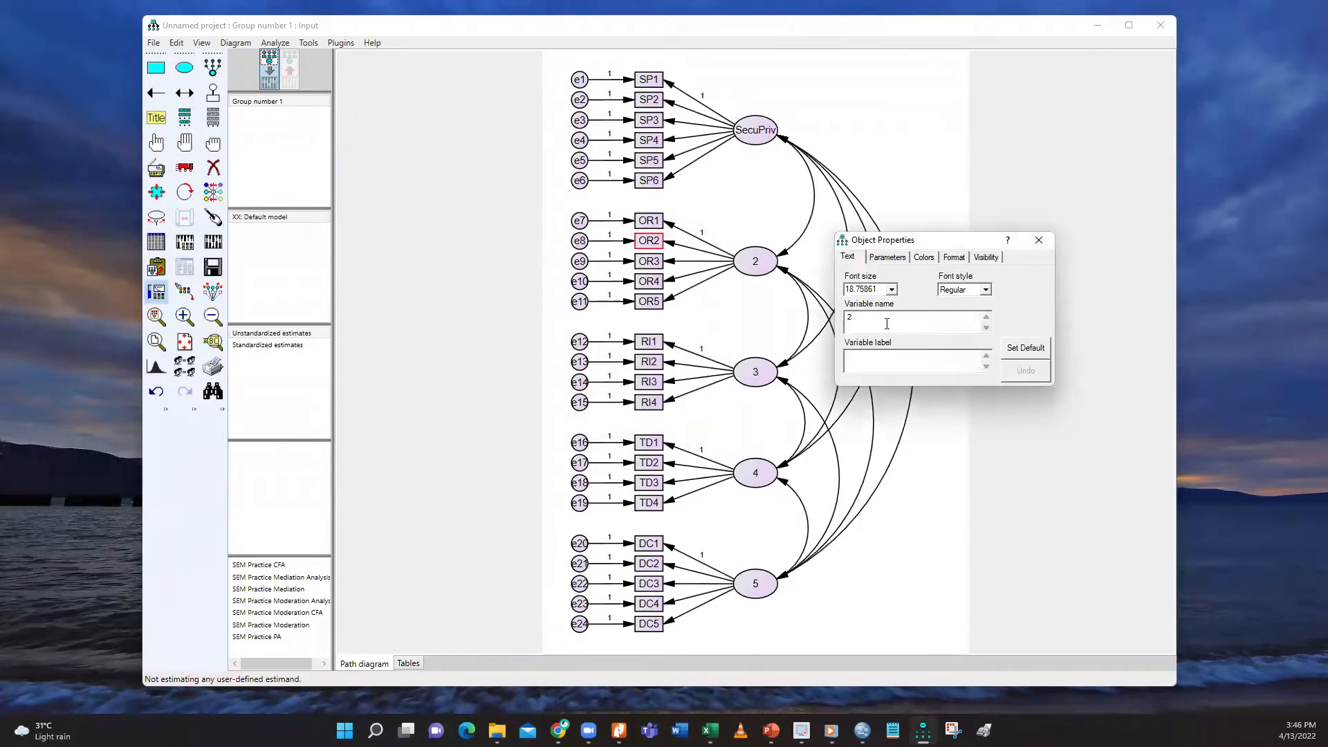
key("BackSpace")
type("OrdRet")
left_click(1038, 240)
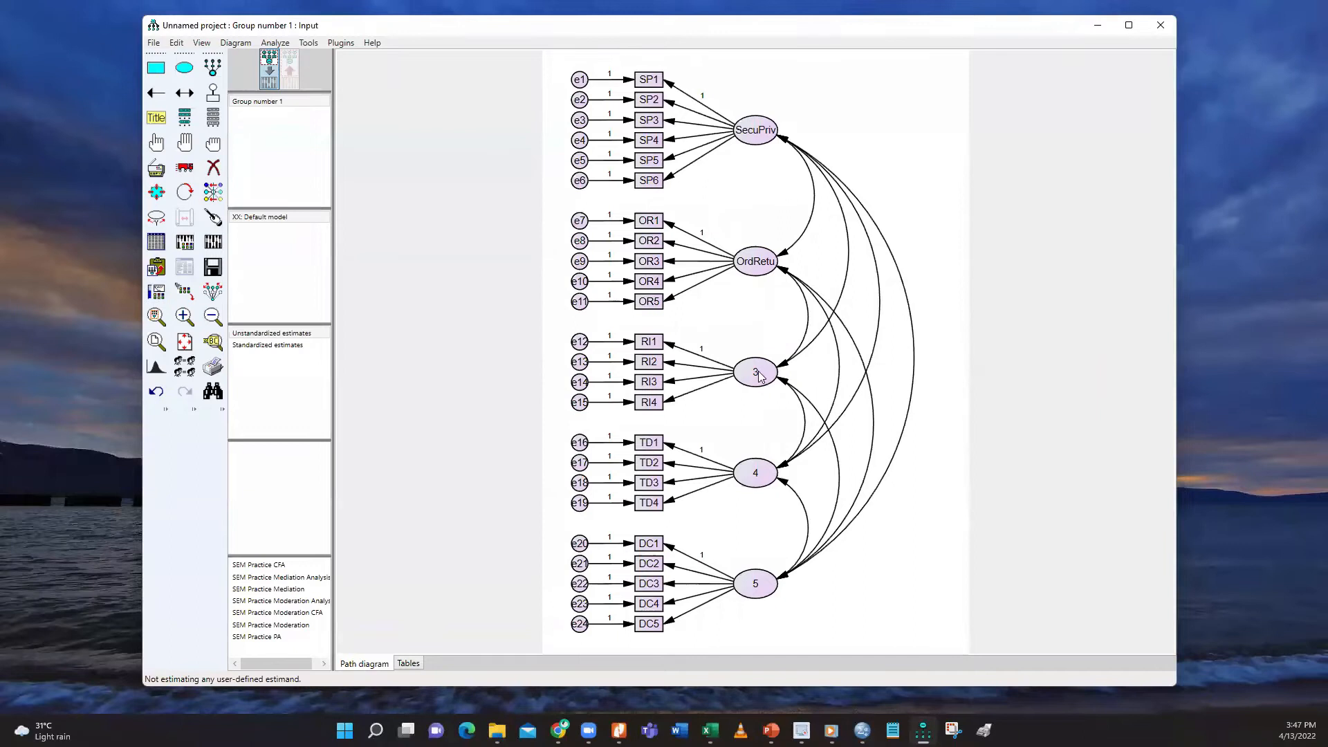
Name the latent factor behind RI1 to RI4 RepInt
double_click(760, 375)
left_click(865, 321)
key("BackSpace")
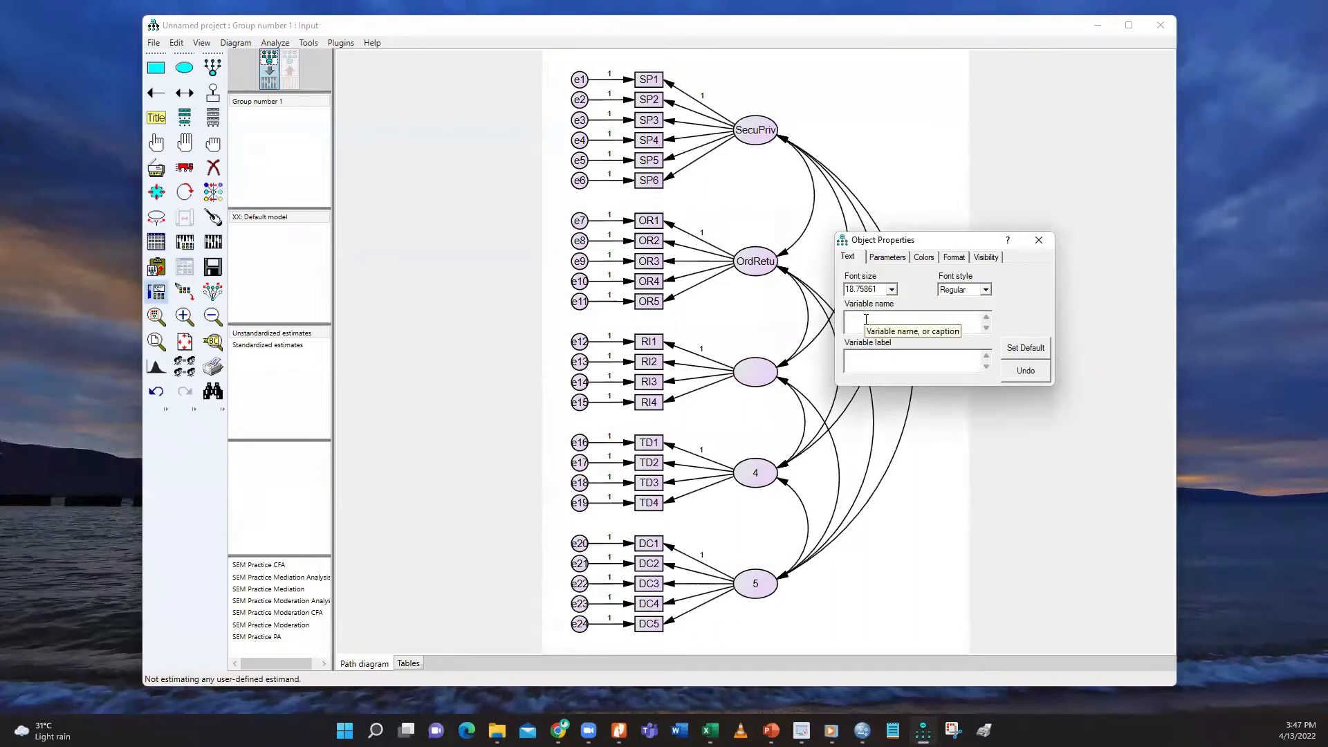
type("RepInt")
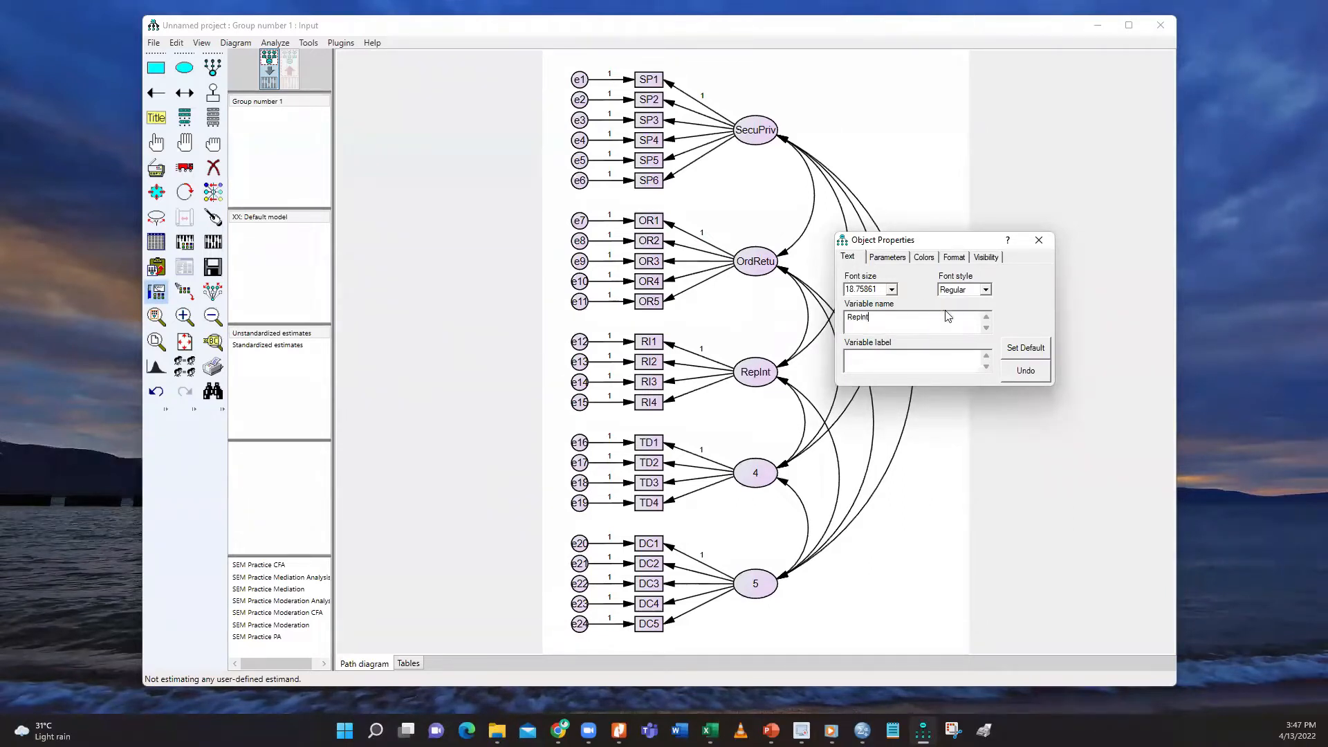
left_click(1039, 240)
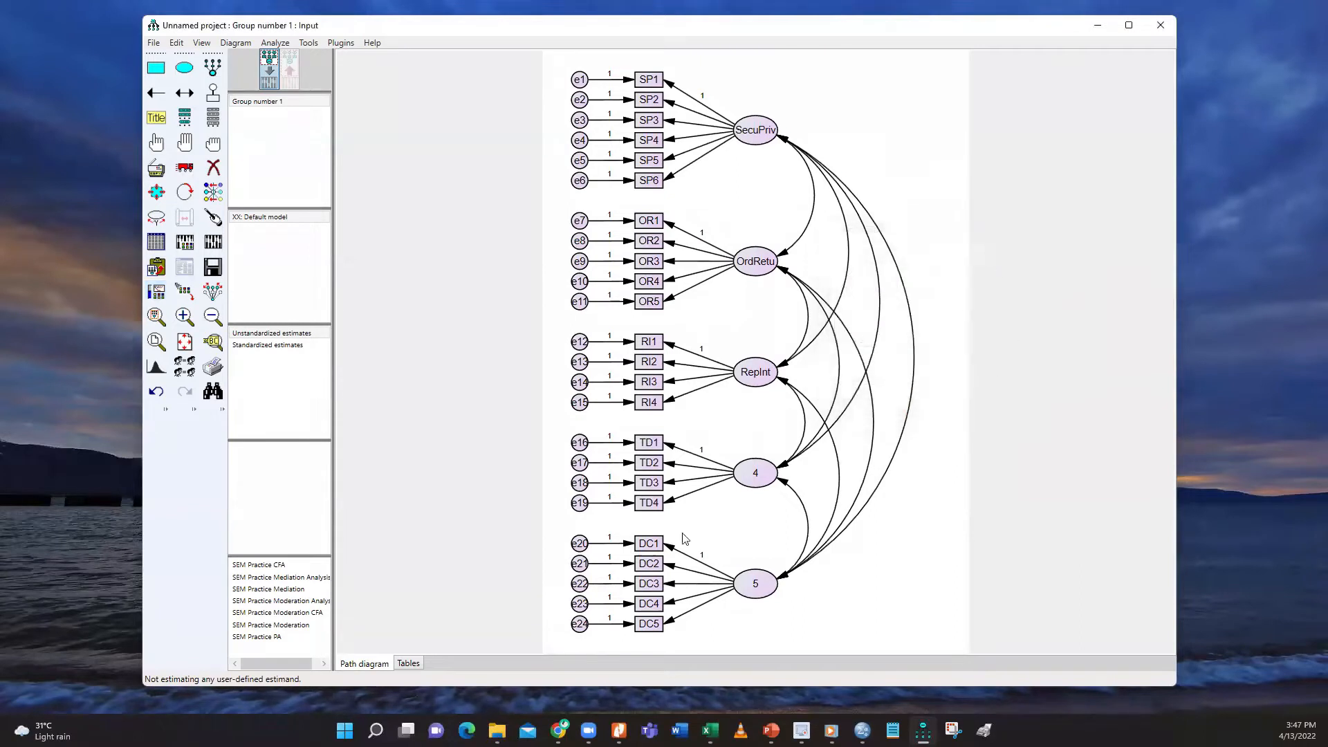
Name the latent factor behind TD1 to TD4 TimDel
double_click(748, 479)
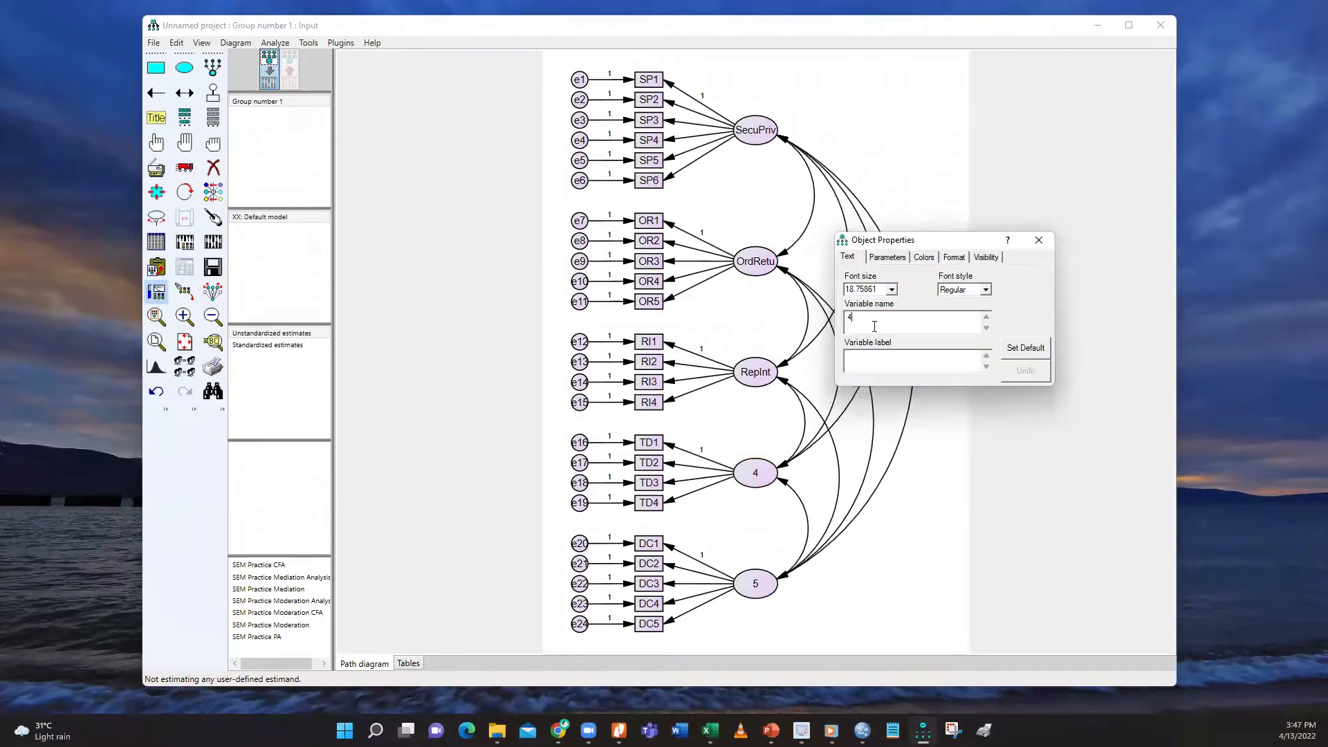
key("BackSpace")
type("TimDel")
left_click(1038, 240)
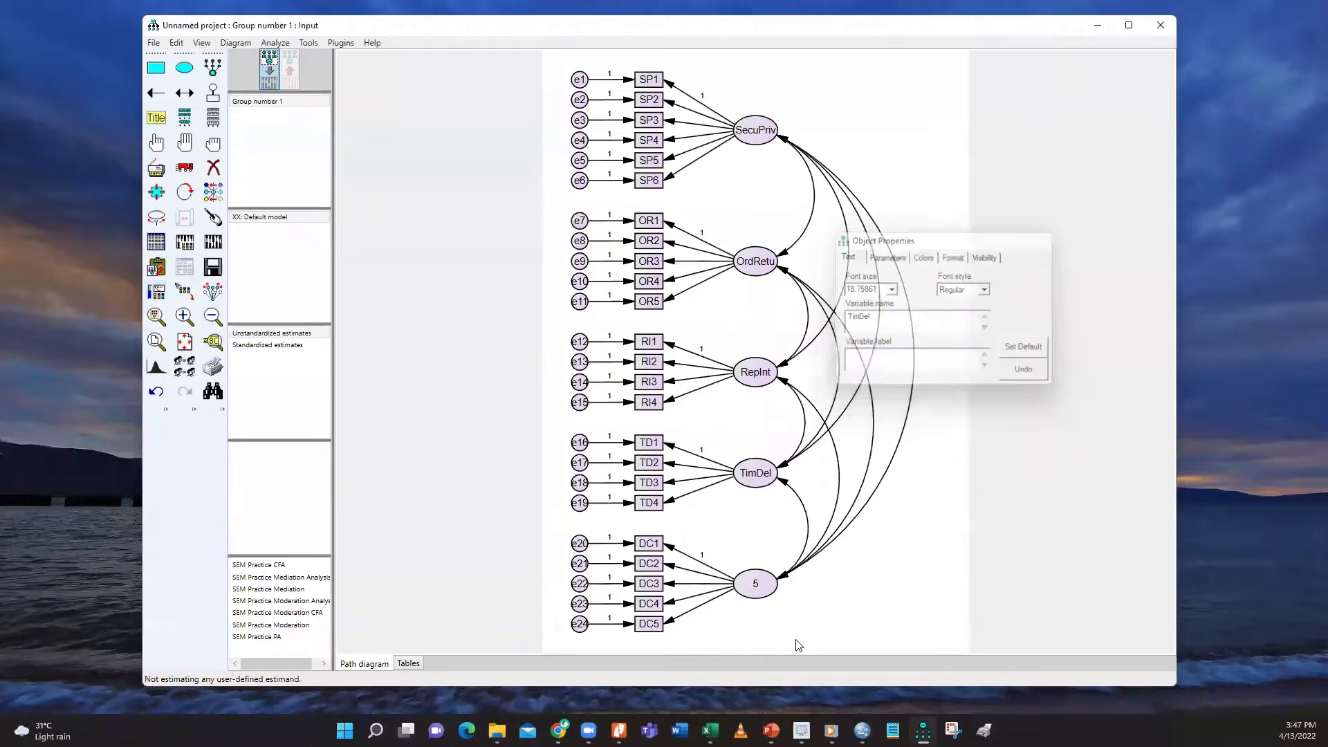
Name the latent factor behind DC1 to DC5 DeliCon
double_click(764, 599)
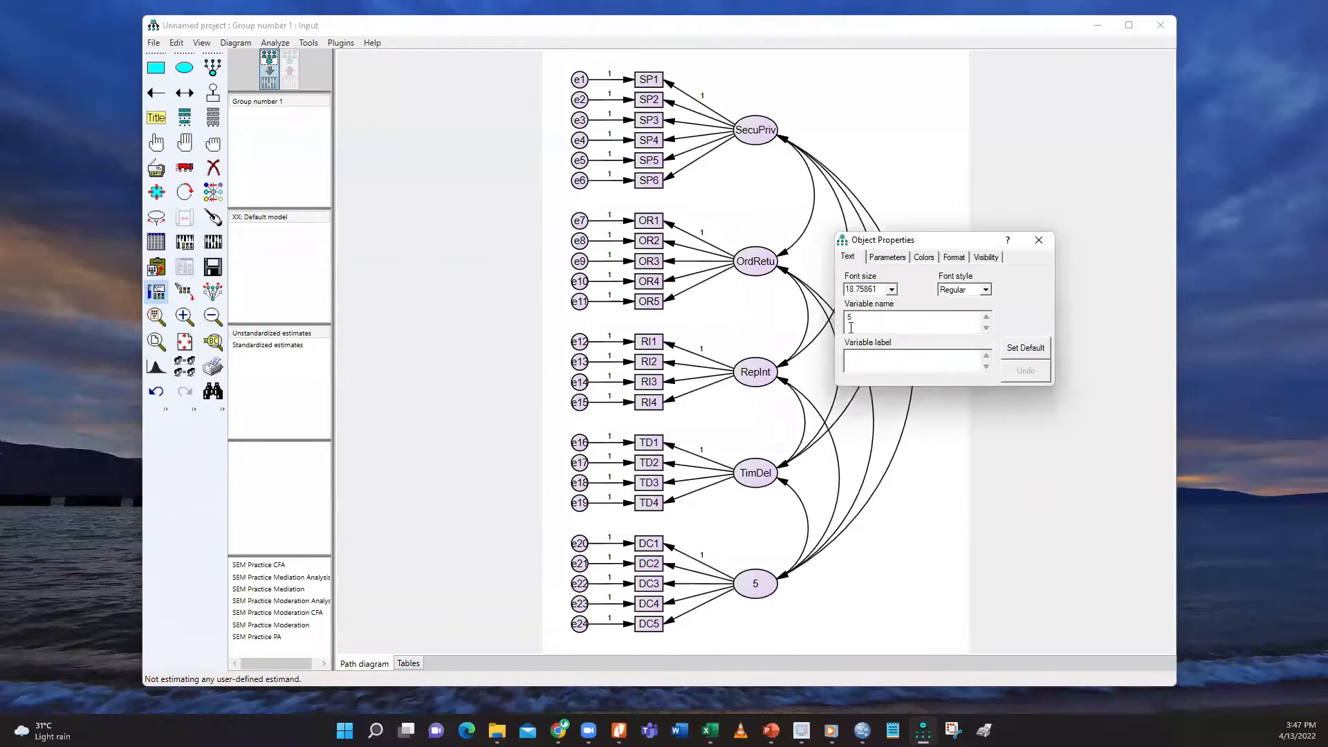
key("BackSpace")
type("DDeliCon")
key("BackSpace")
key("BackSpace")
key("BackSpace")
key("BackSpace")
key("BackSpace")
key("BackSpace")
key("BackSpace")
type("eliCom")
key("BackSpace")
type("n")
left_click(1037, 244)
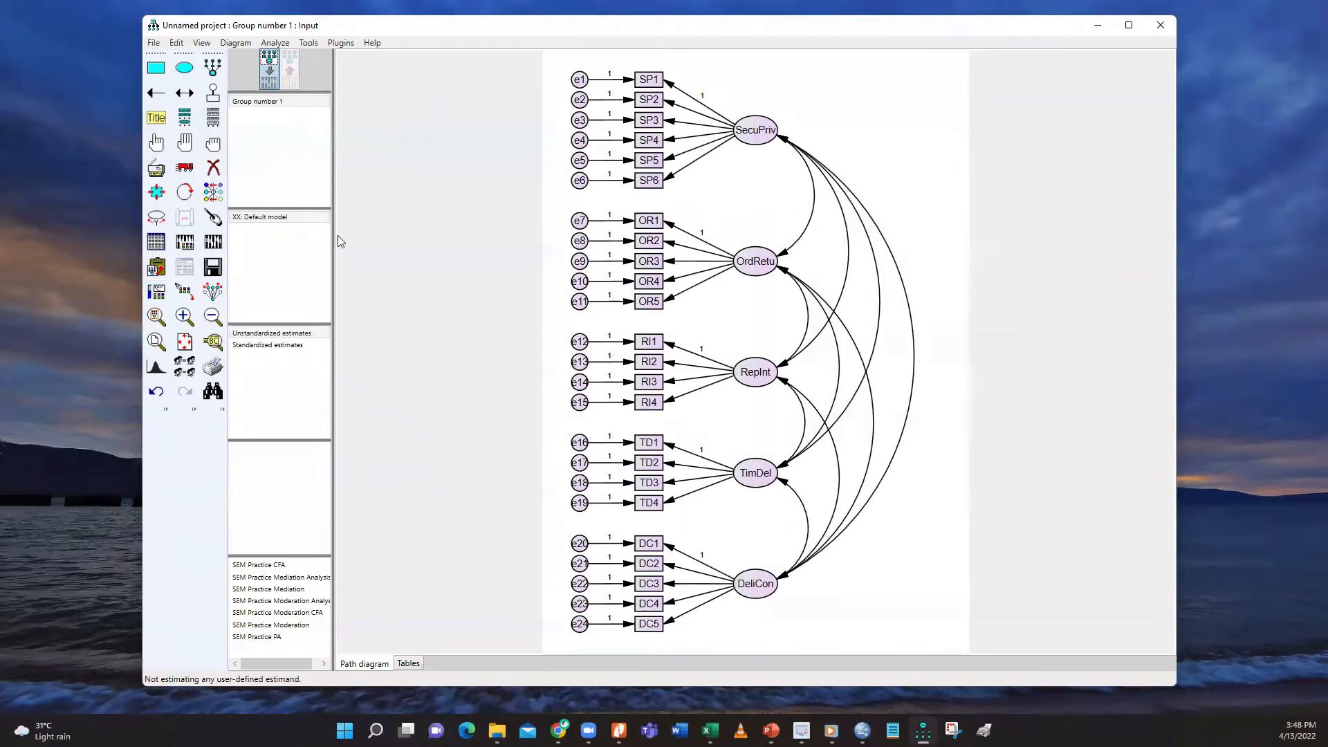
Save the model as OnCFA in the UGBS 703 Advanced Quantitative Methods folder
left_click(211, 269)
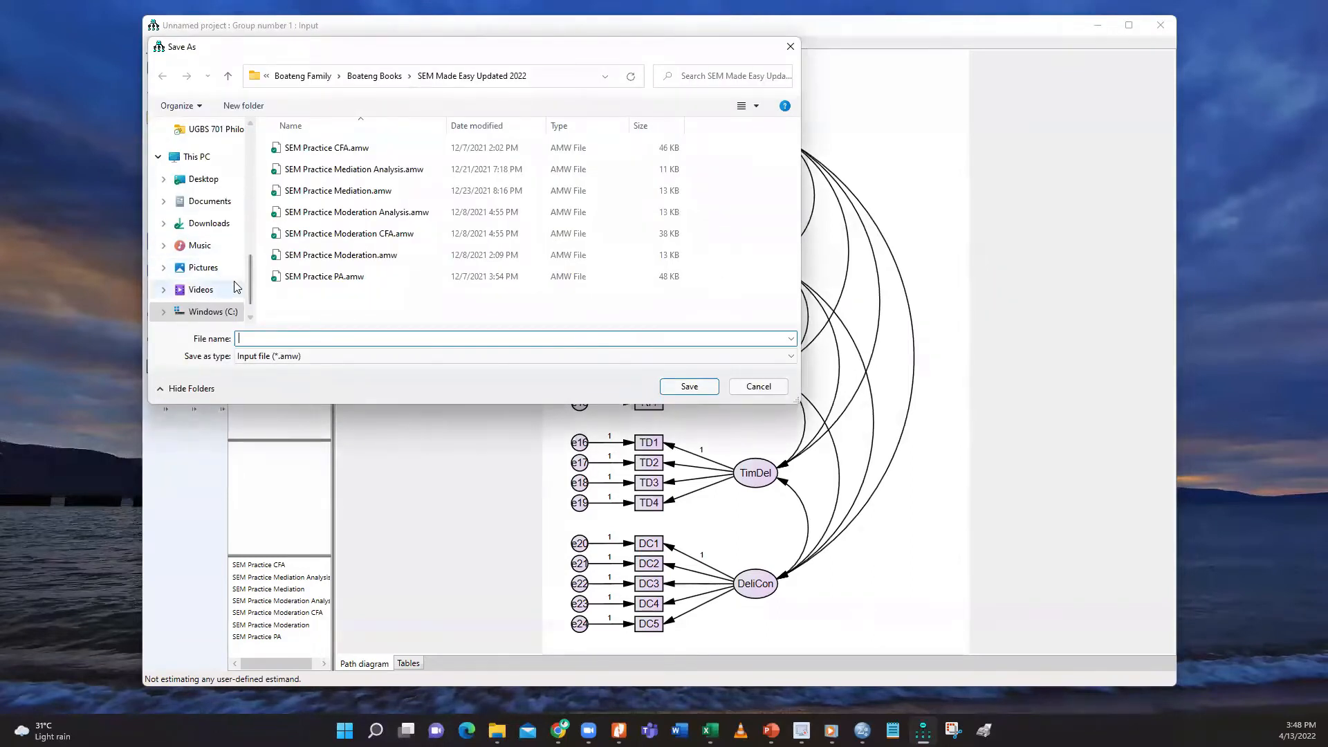
left_click_drag(251, 275, 243, 160)
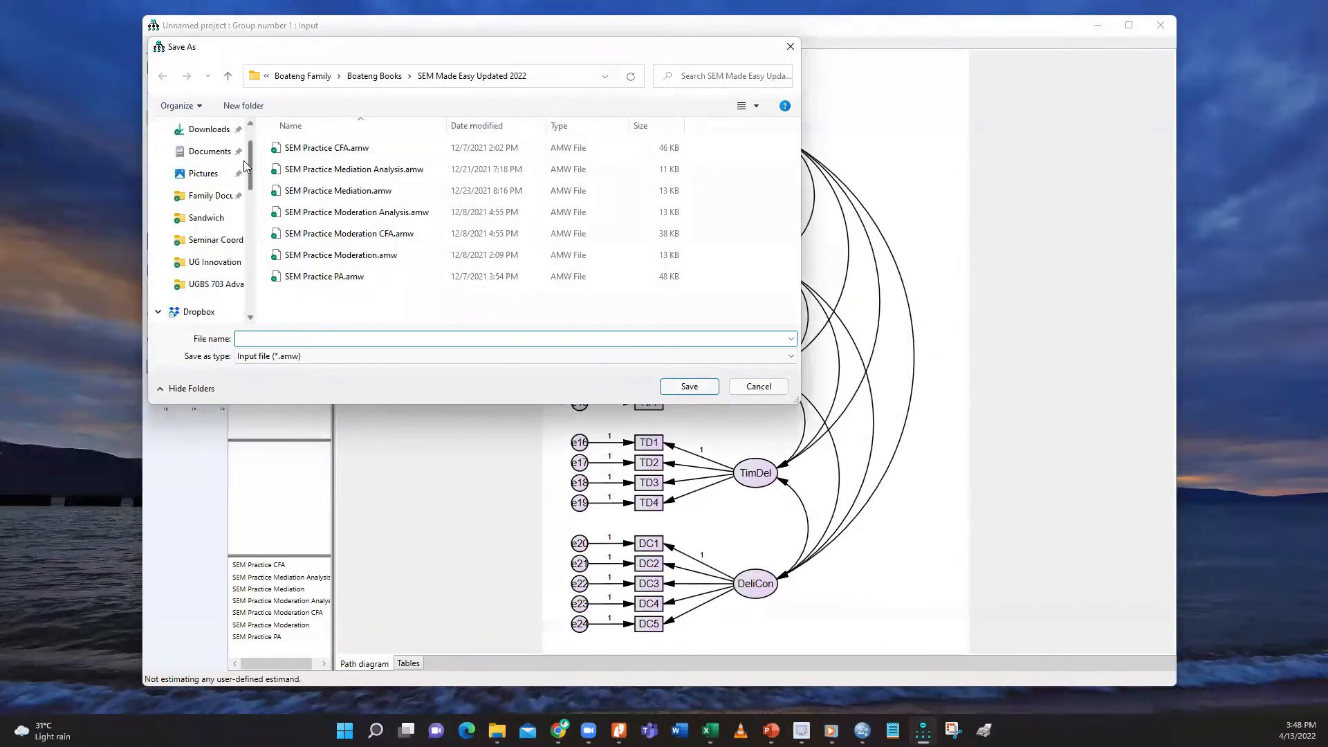
left_click(214, 283)
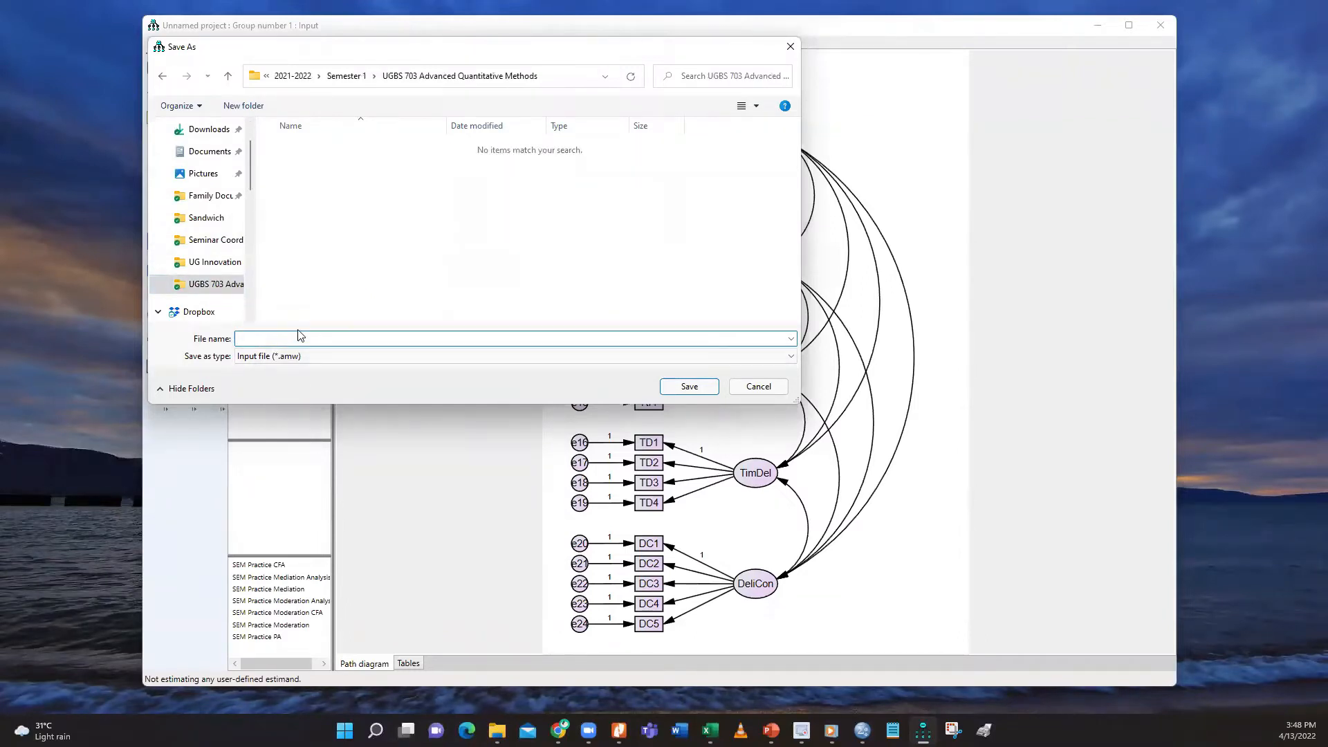
type("CFAOn")
key("ctrl+a")
key("BackSpace")
type("OnCFA")
left_click(689, 387)
Close the Amos project and reopen OnCFA.amw from the UGBS 703 Advanced Quantitative Methods folder in File Explorer
left_click(1156, 27)
left_click(496, 731)
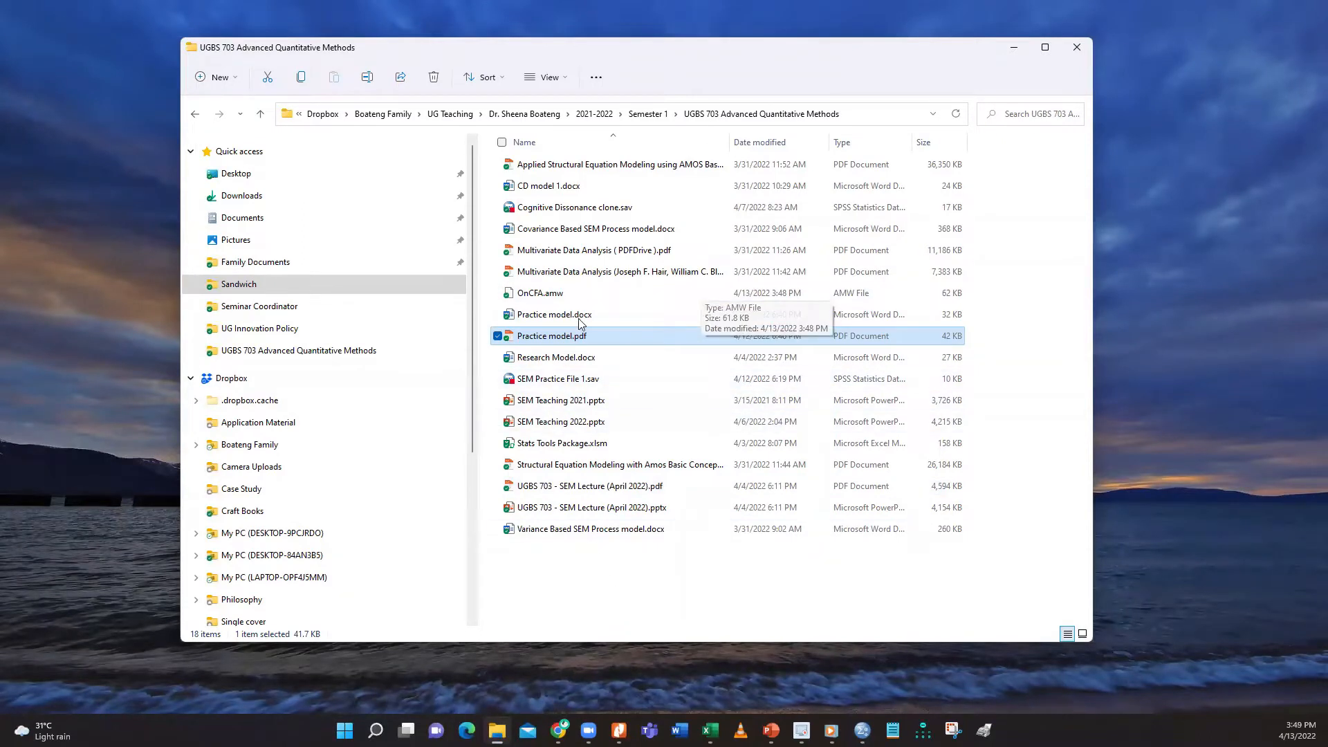
left_click(580, 298)
double_click(580, 298)
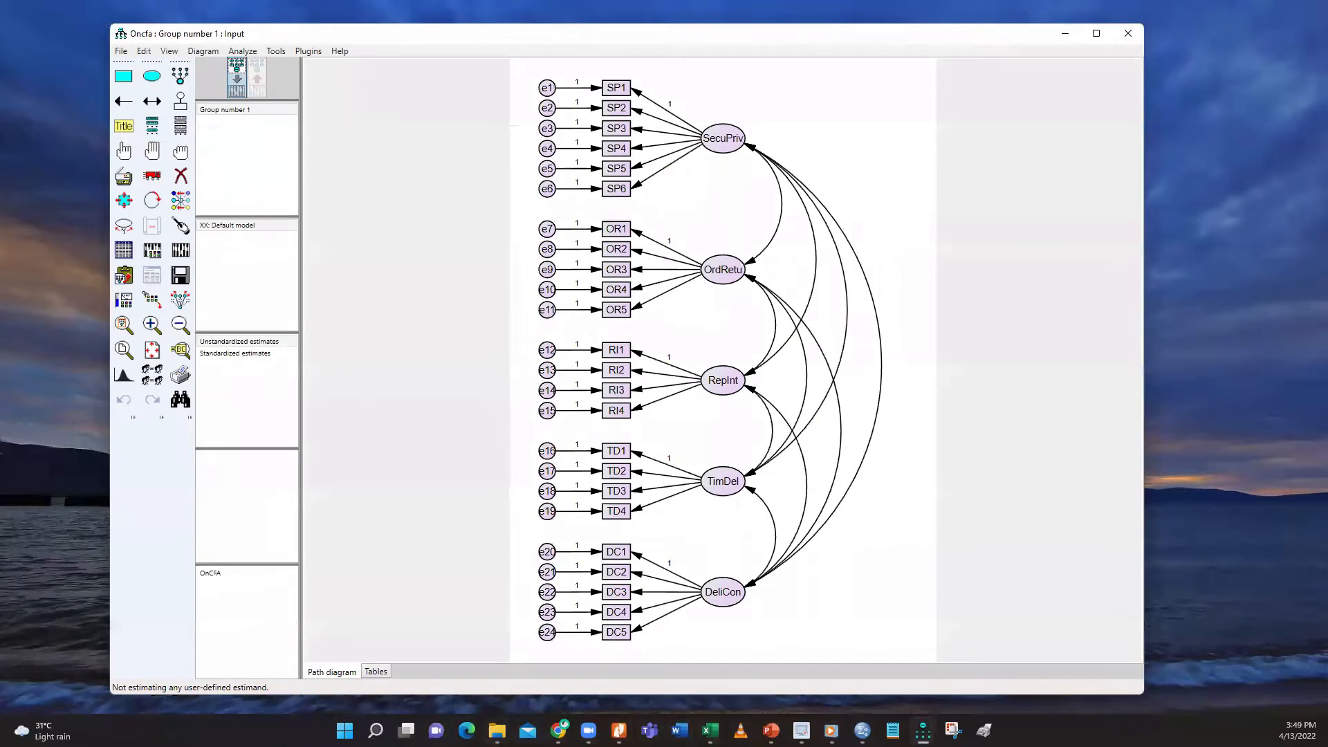
left_click(497, 731)
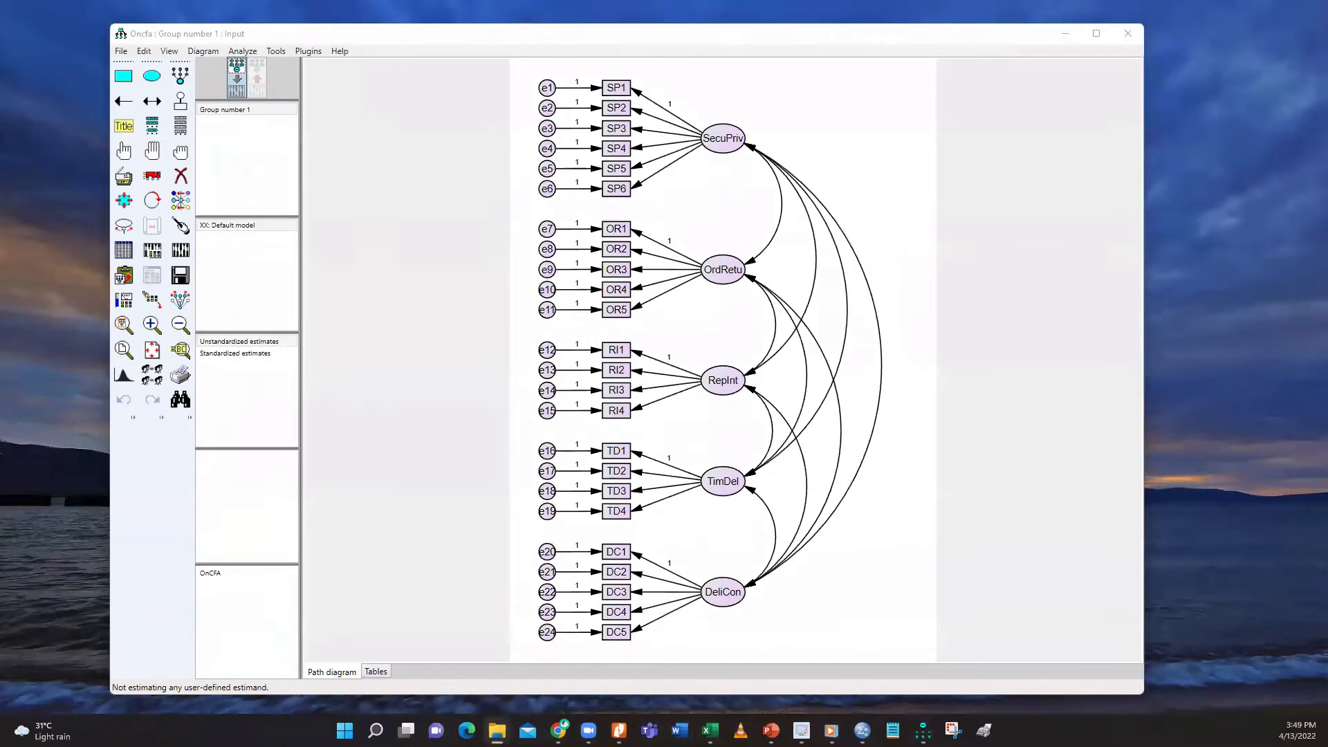
right_click(497, 731)
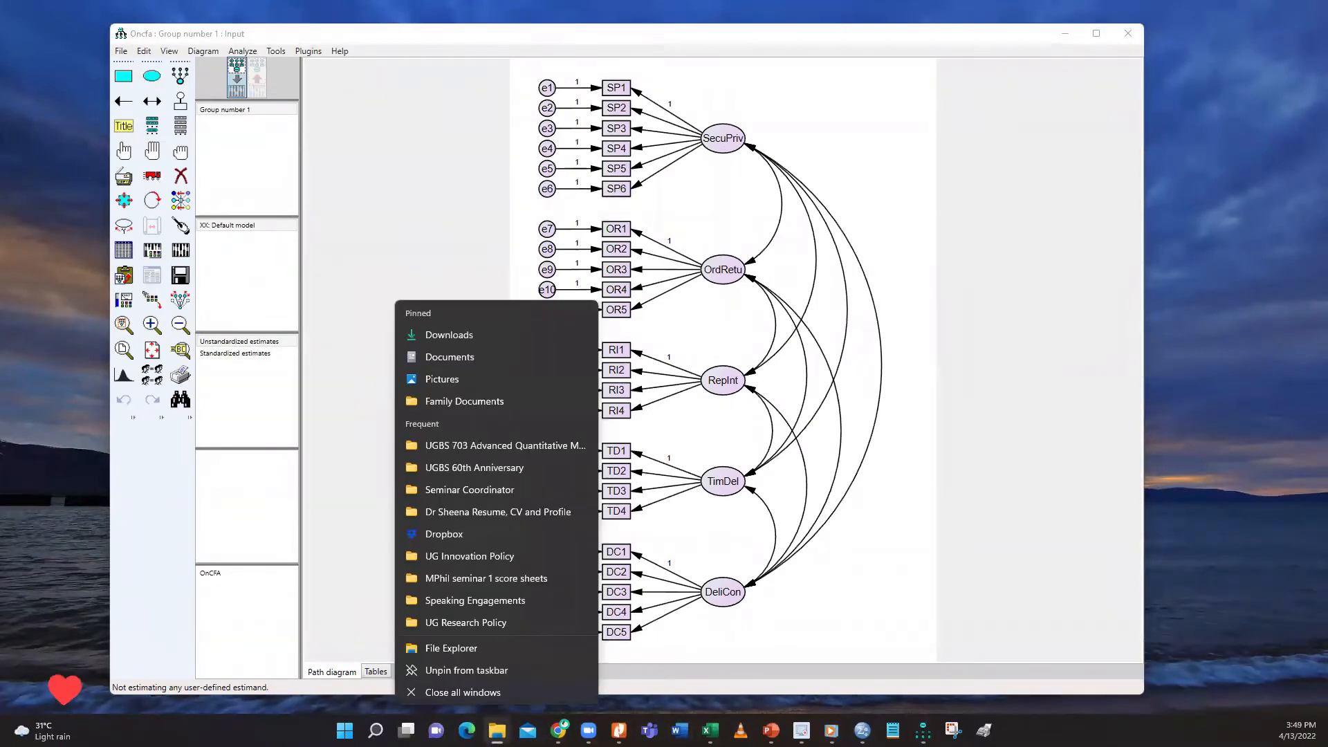
left_click(505, 445)
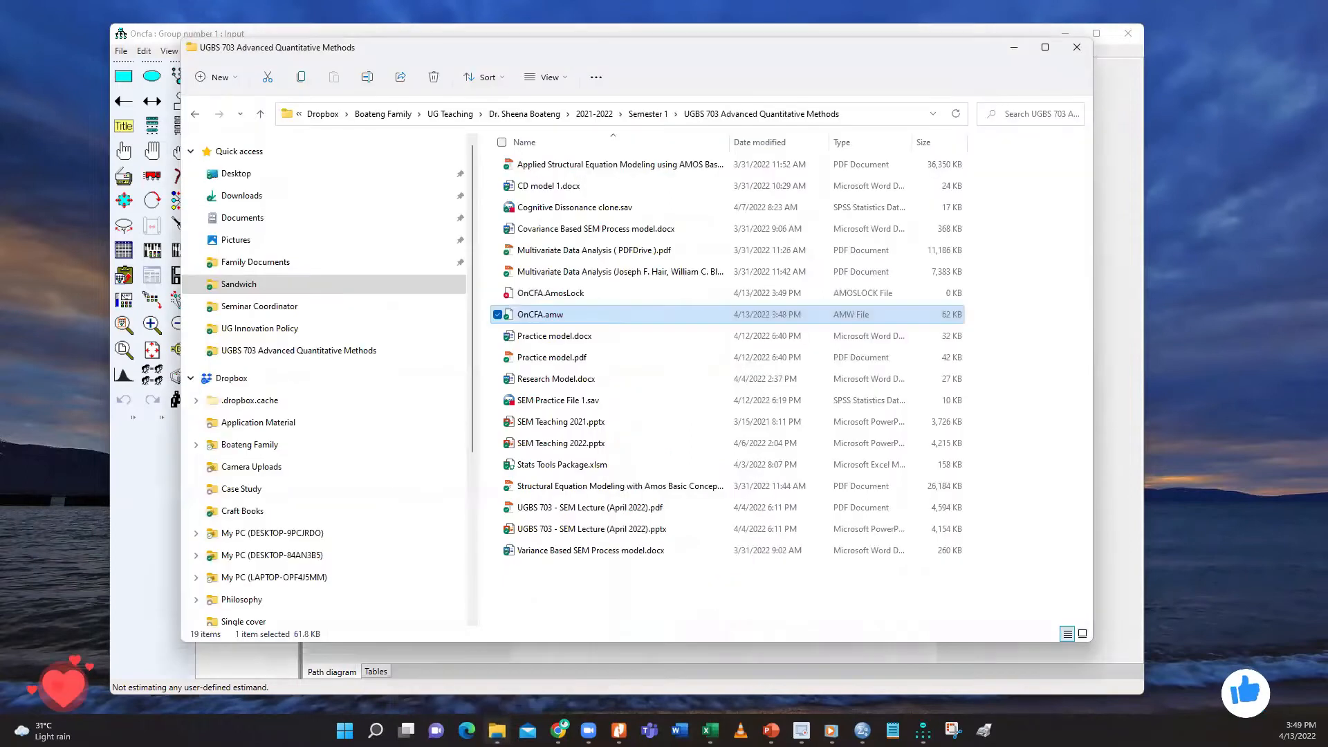
left_click(1014, 47)
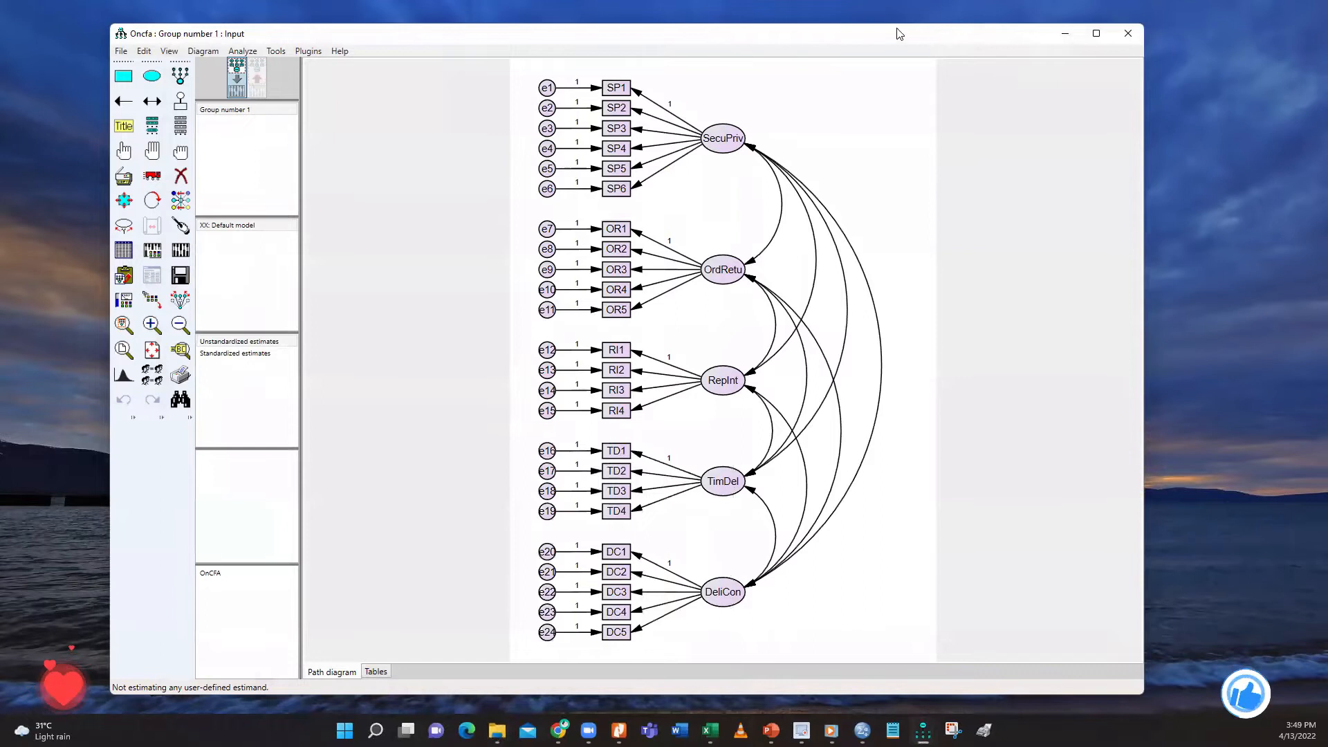
left_click_drag(945, 36, 960, 36)
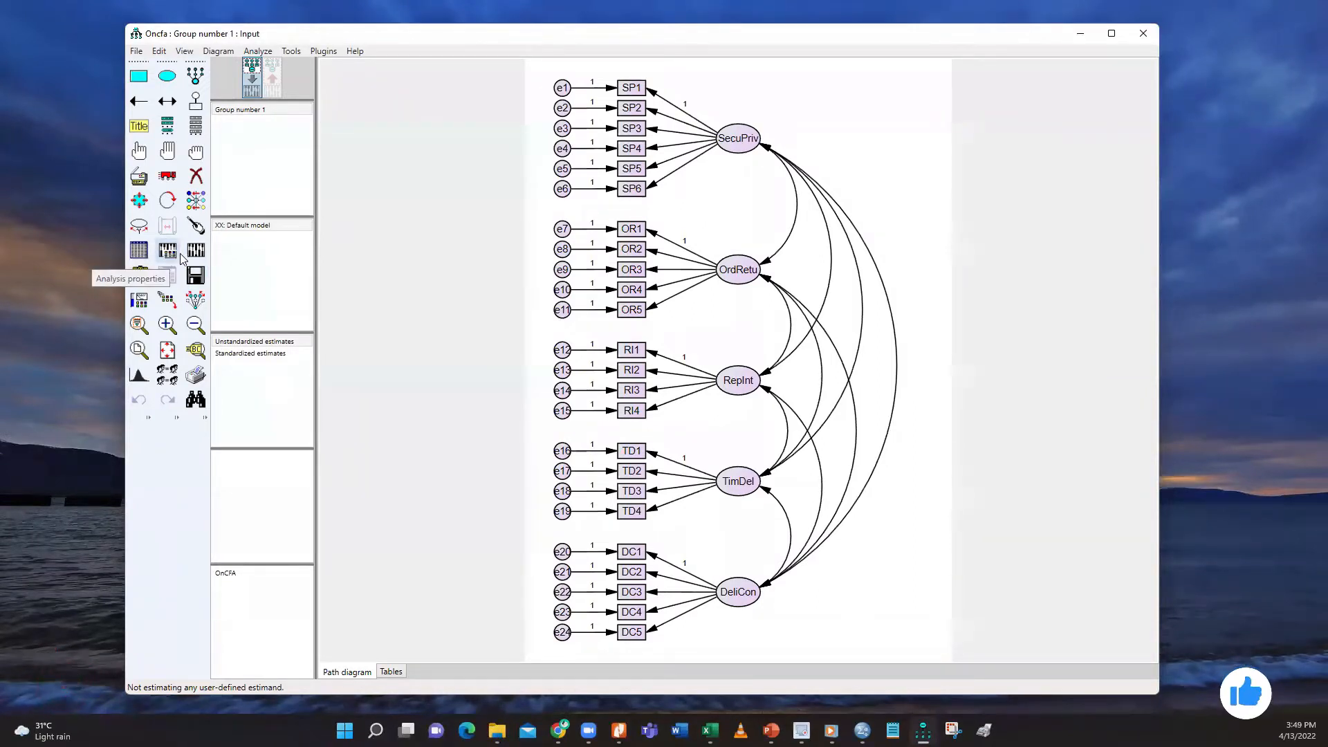
Request standardized estimates, squared multiple correlations, covariances of estimates and modification indices as output in the analysis properties
left_click(167, 251)
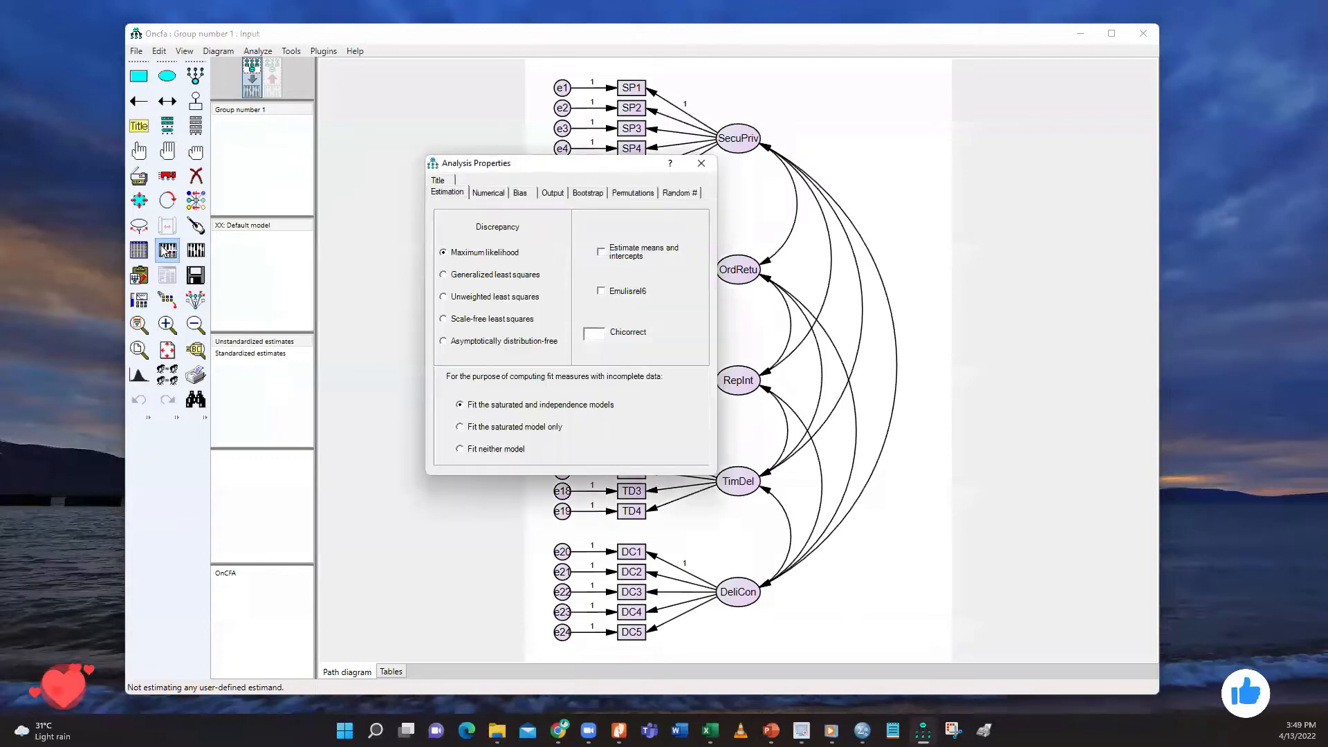
left_click(551, 193)
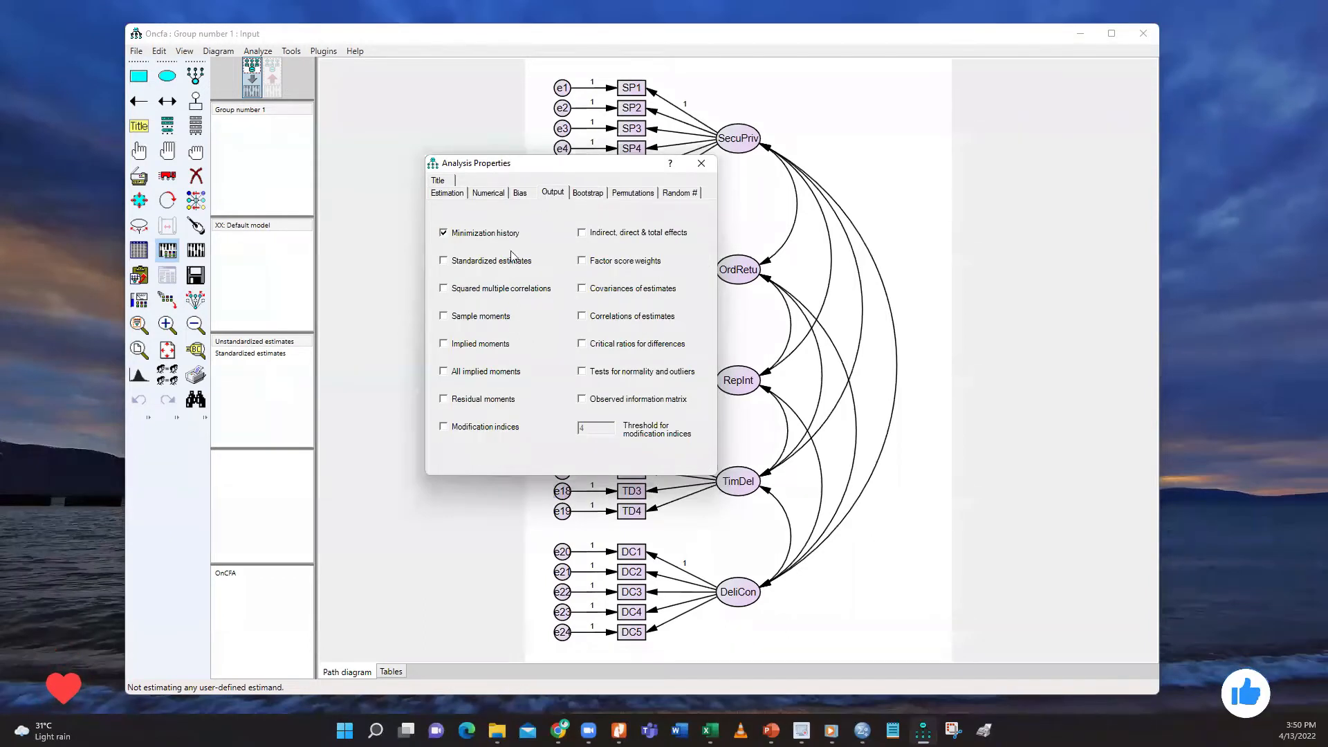
left_click(443, 261)
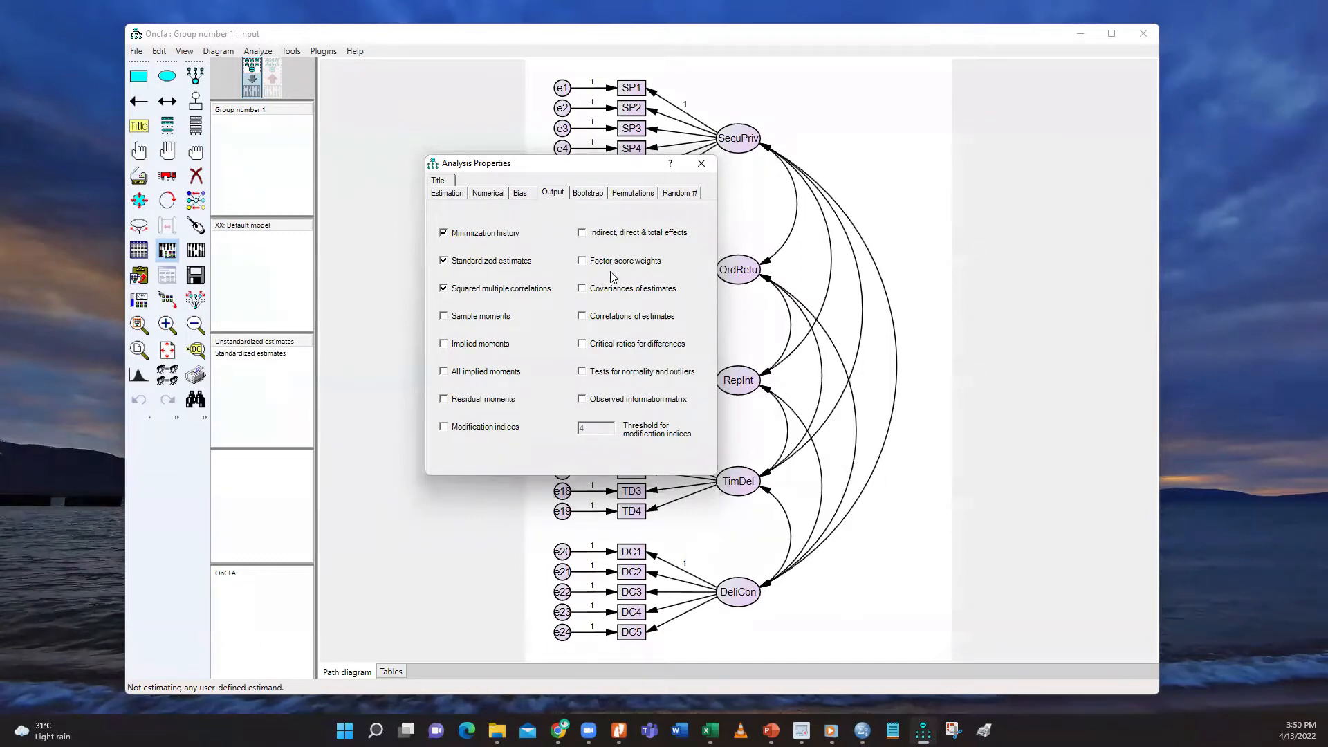
left_click(581, 290)
left_click(701, 163)
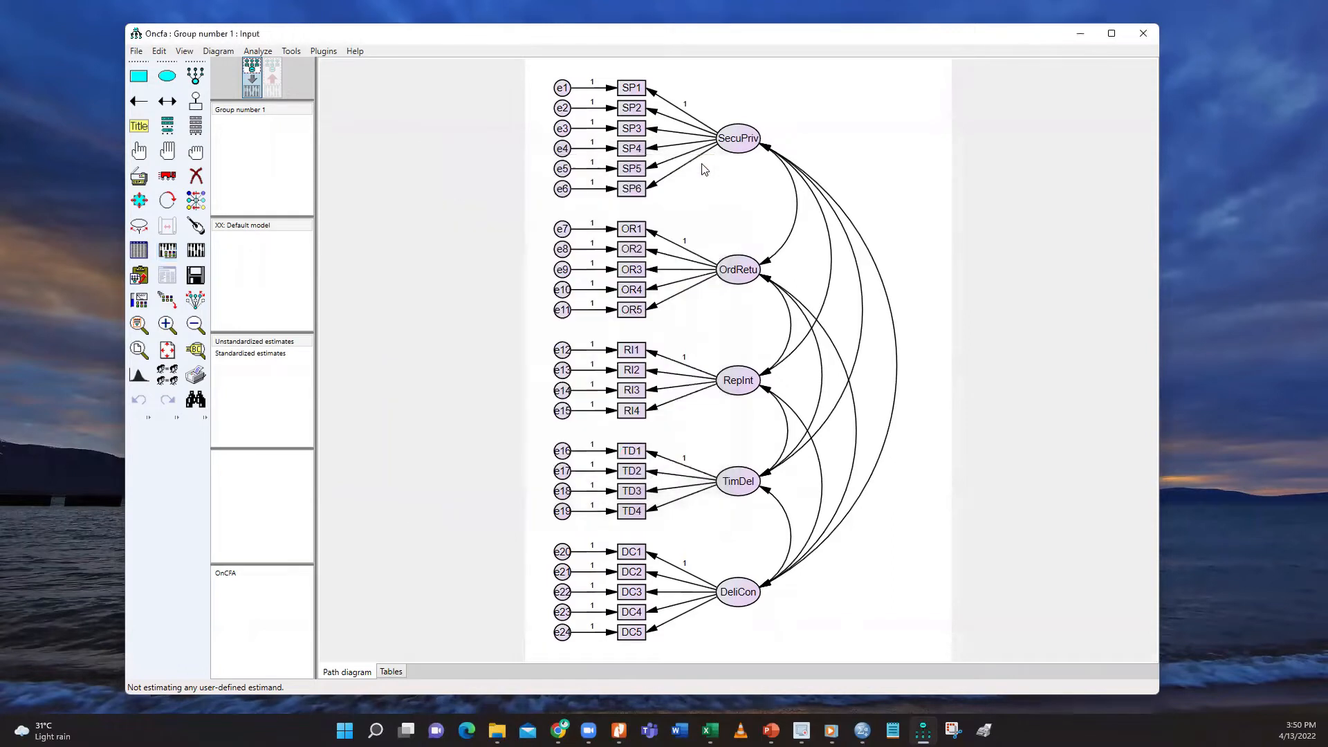
Calculate the model estimates and show the standardized estimates on the path diagram
left_click(196, 252)
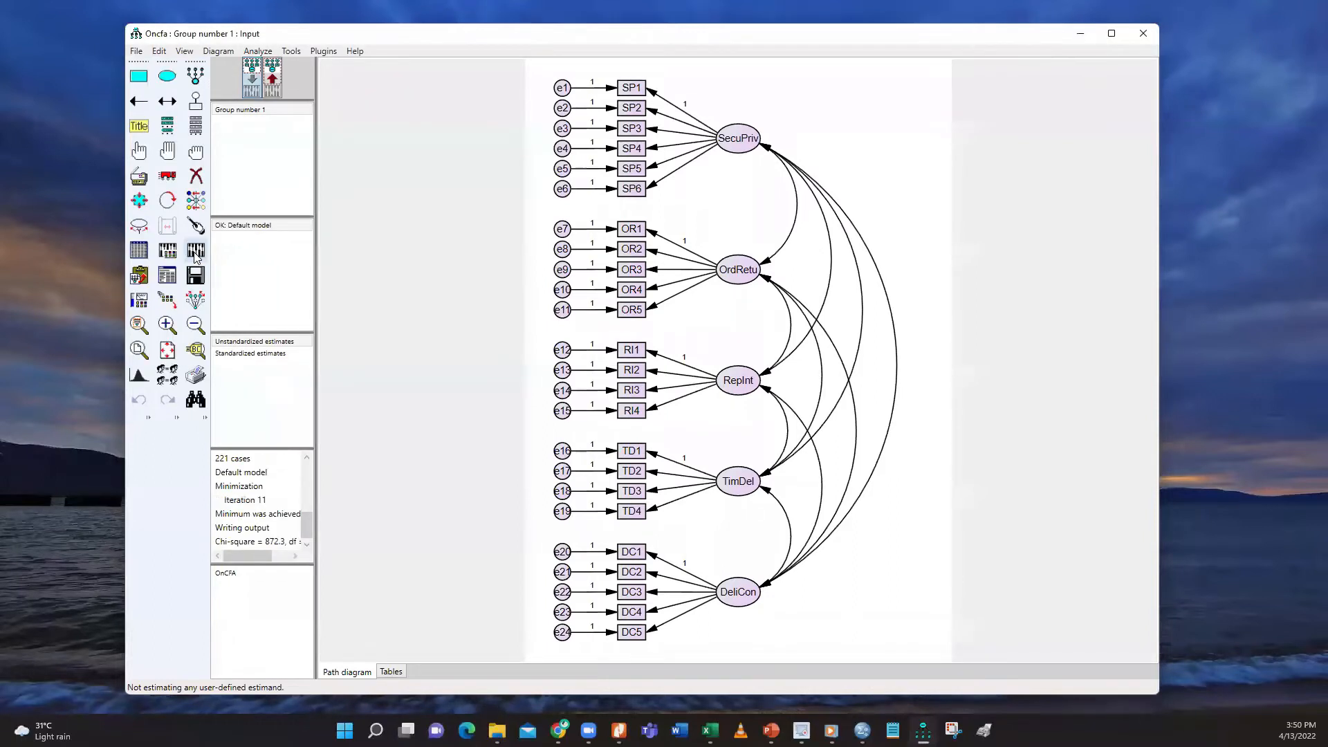
left_click(274, 84)
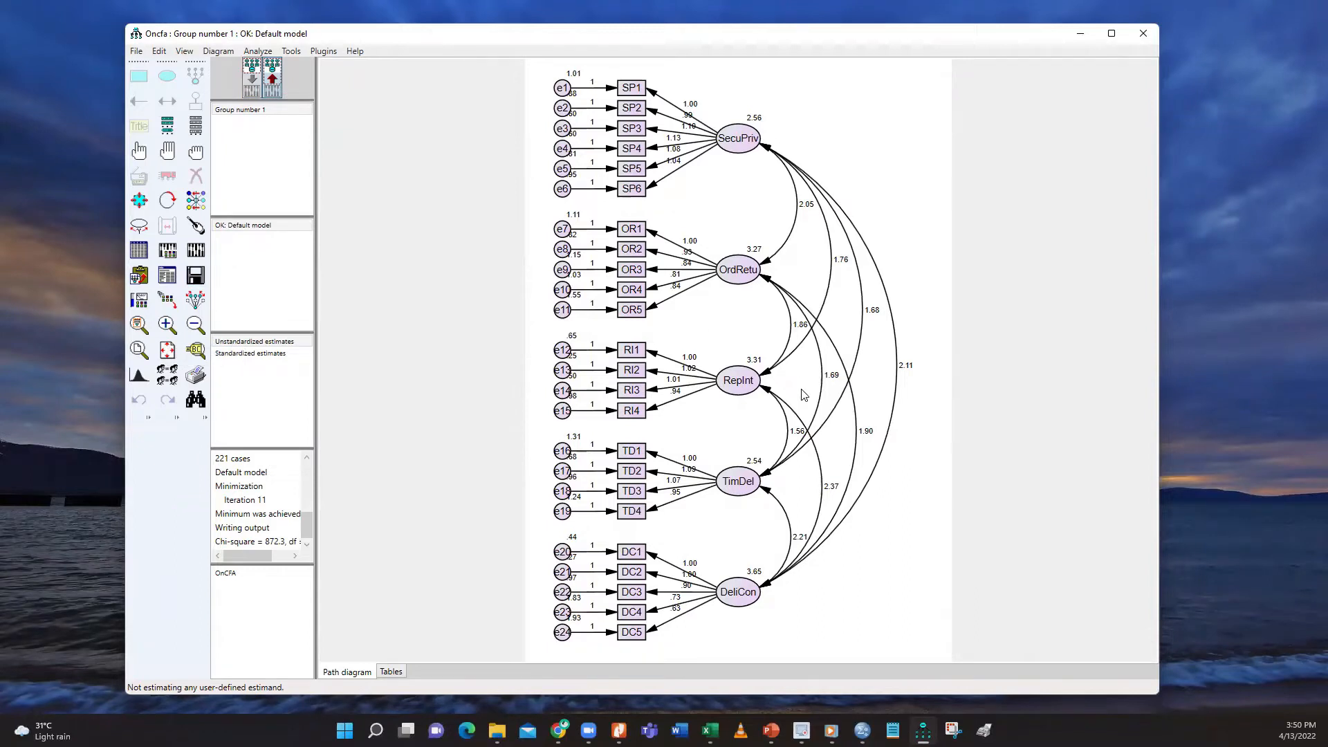
left_click(274, 354)
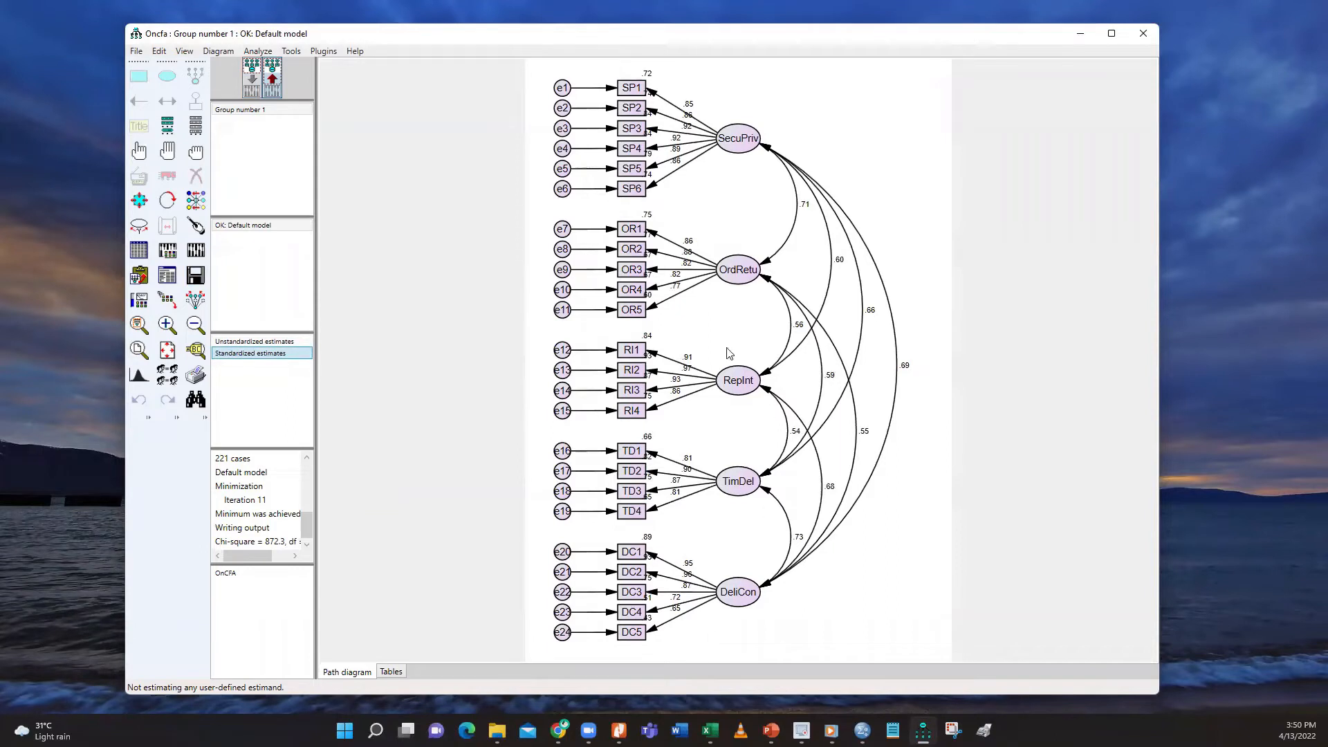
Open the text output of the analysis and examine the regression weights in the Estimates section
left_click(166, 277)
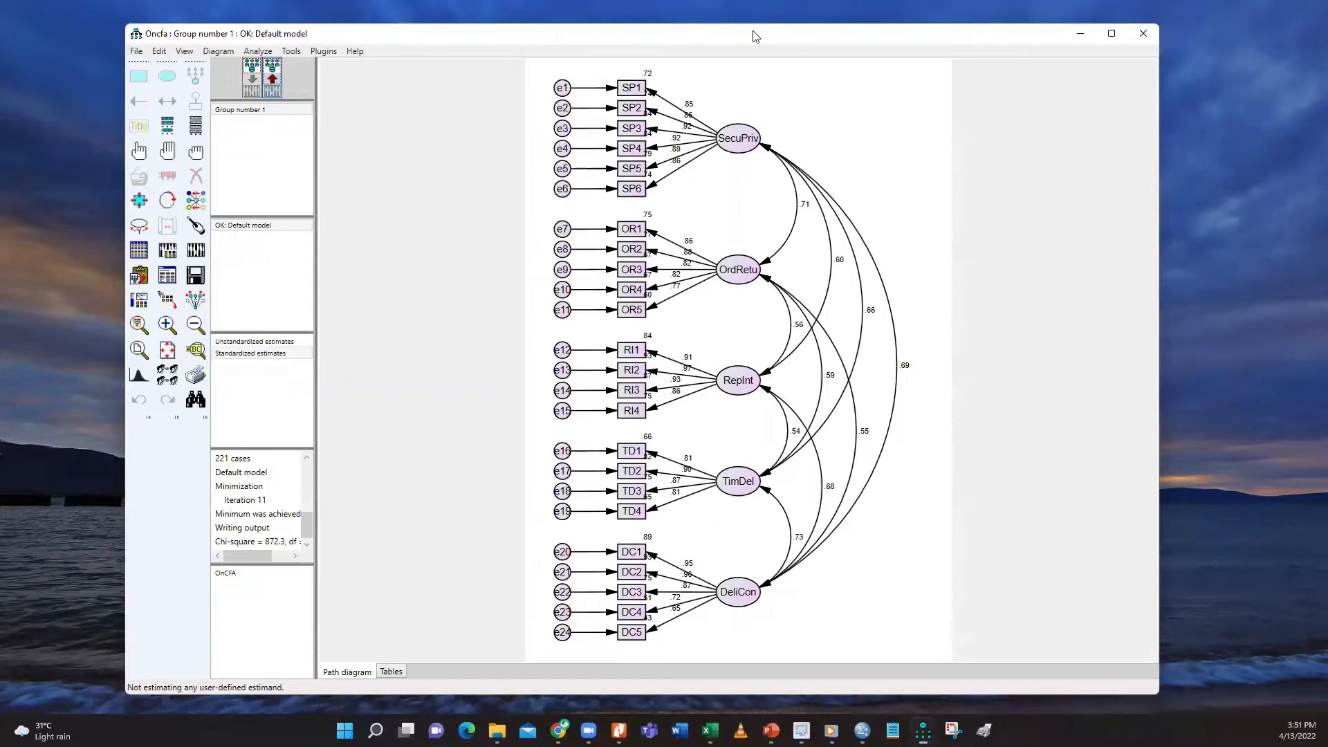
left_click_drag(754, 36, 772, 28)
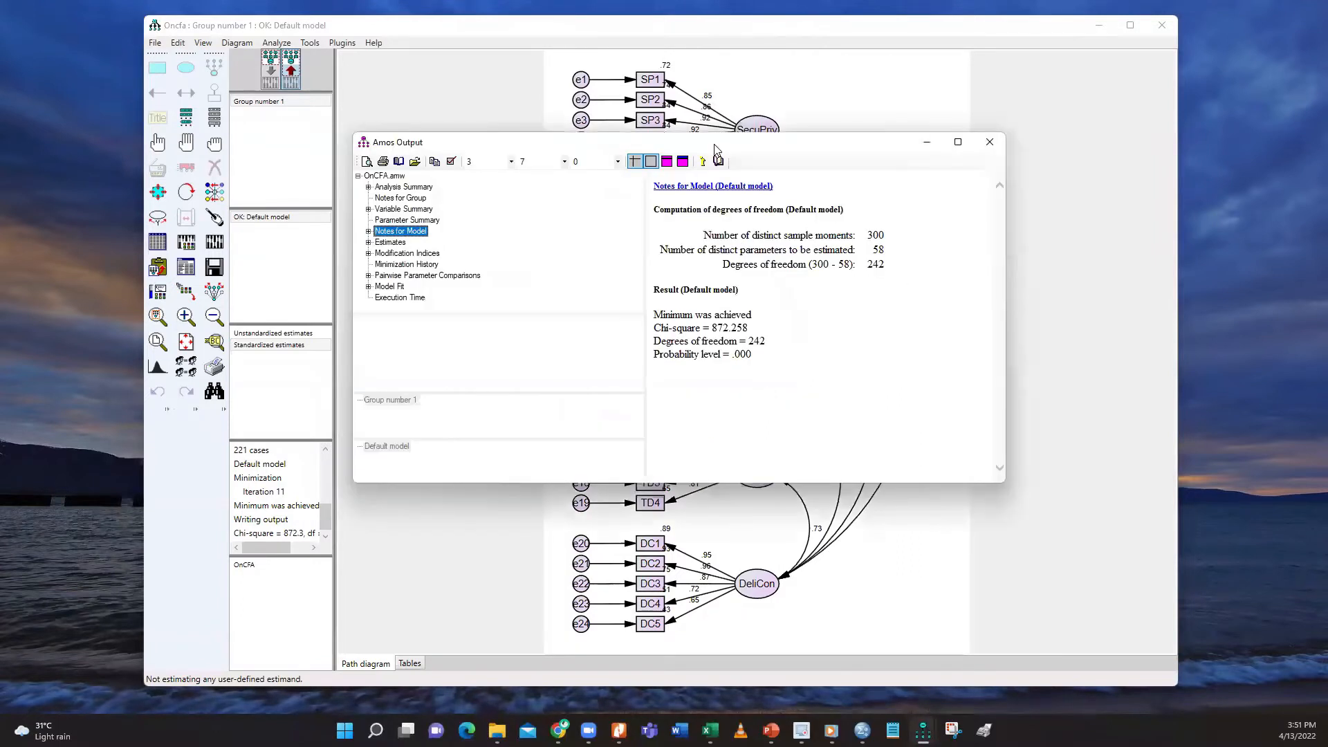
left_click(957, 142)
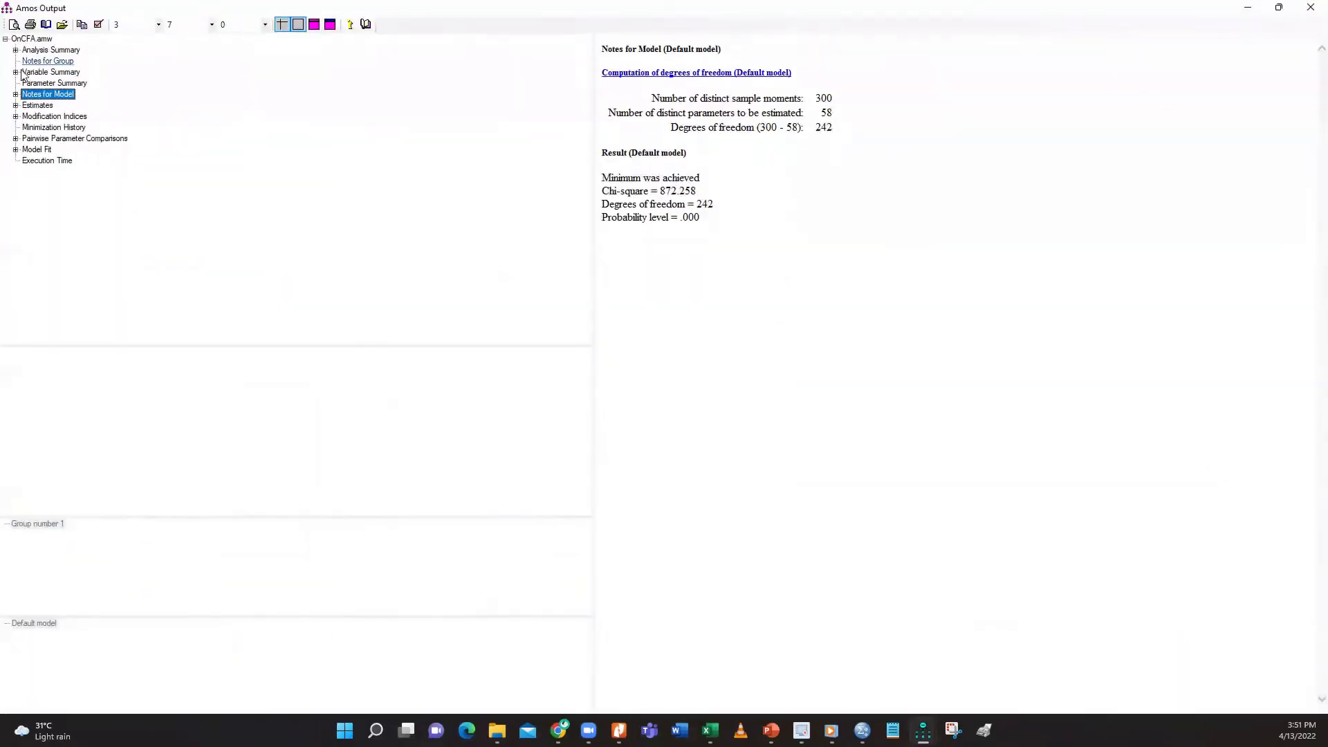
left_click(27, 106)
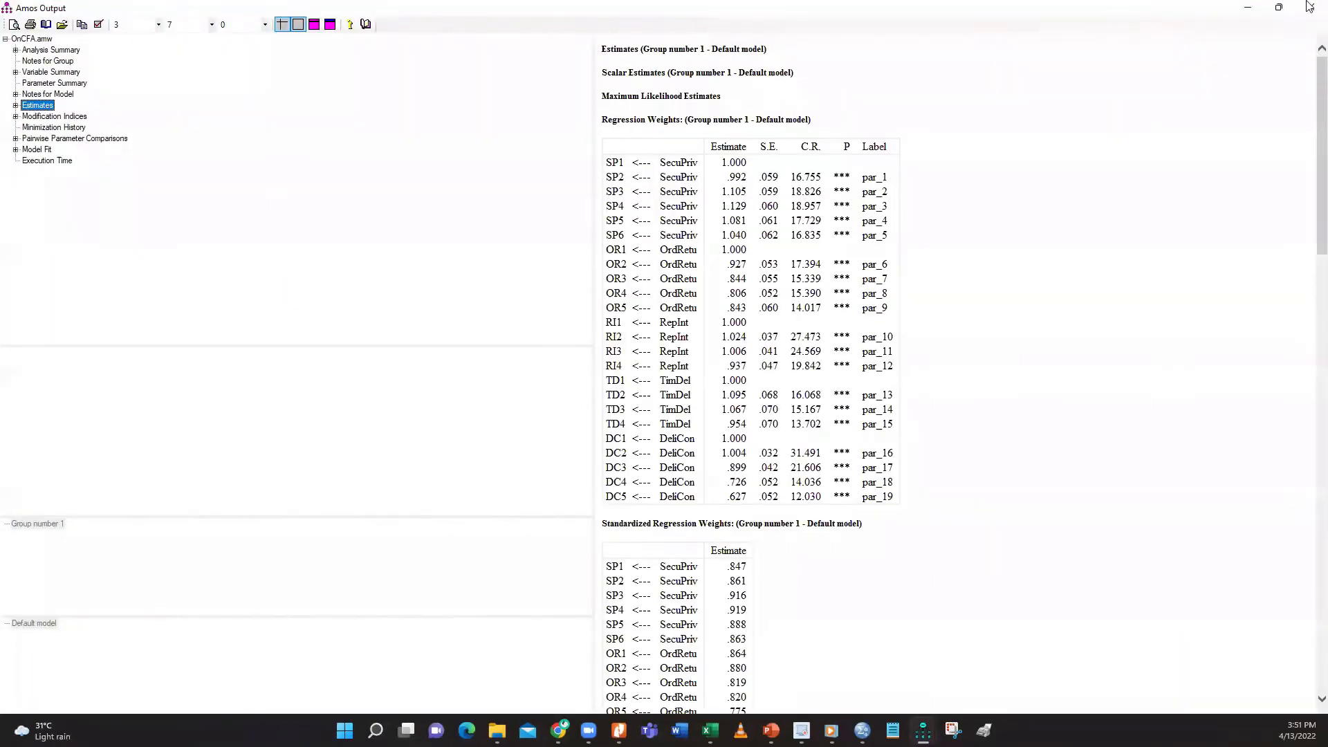
left_click(1278, 7)
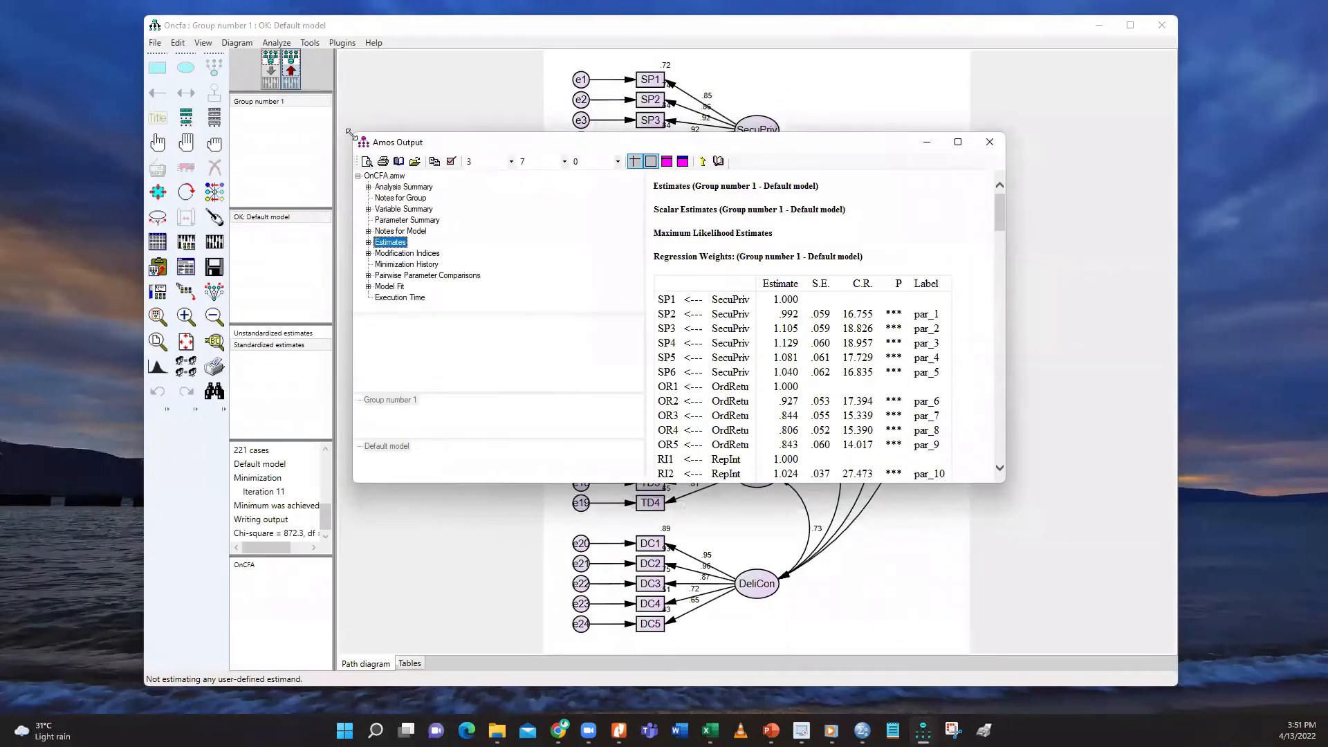
Enlarge the output window and examine the regression weights and standardized regression weights of all indicators
left_click_drag(349, 133, 199, 60)
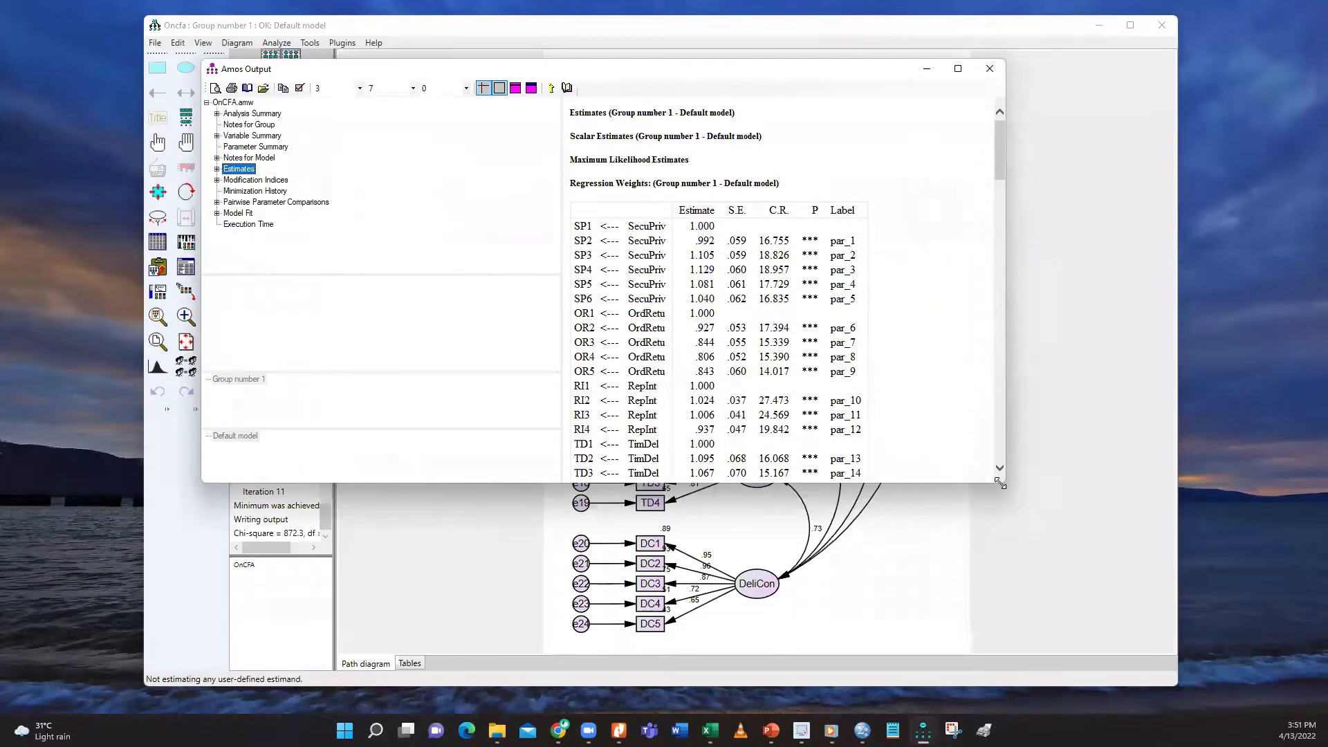
left_click_drag(999, 482, 991, 631)
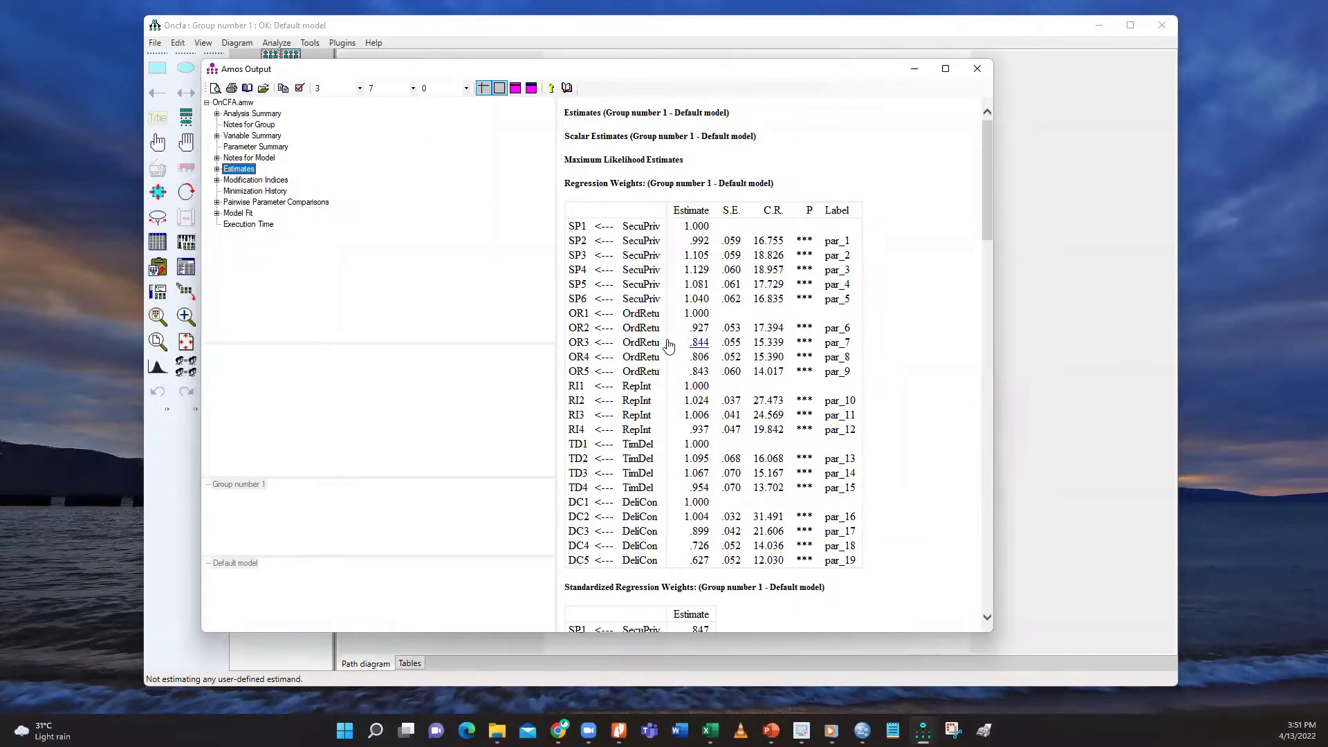
scroll(771, 415, "down", 1)
scroll(778, 430, "down", 6)
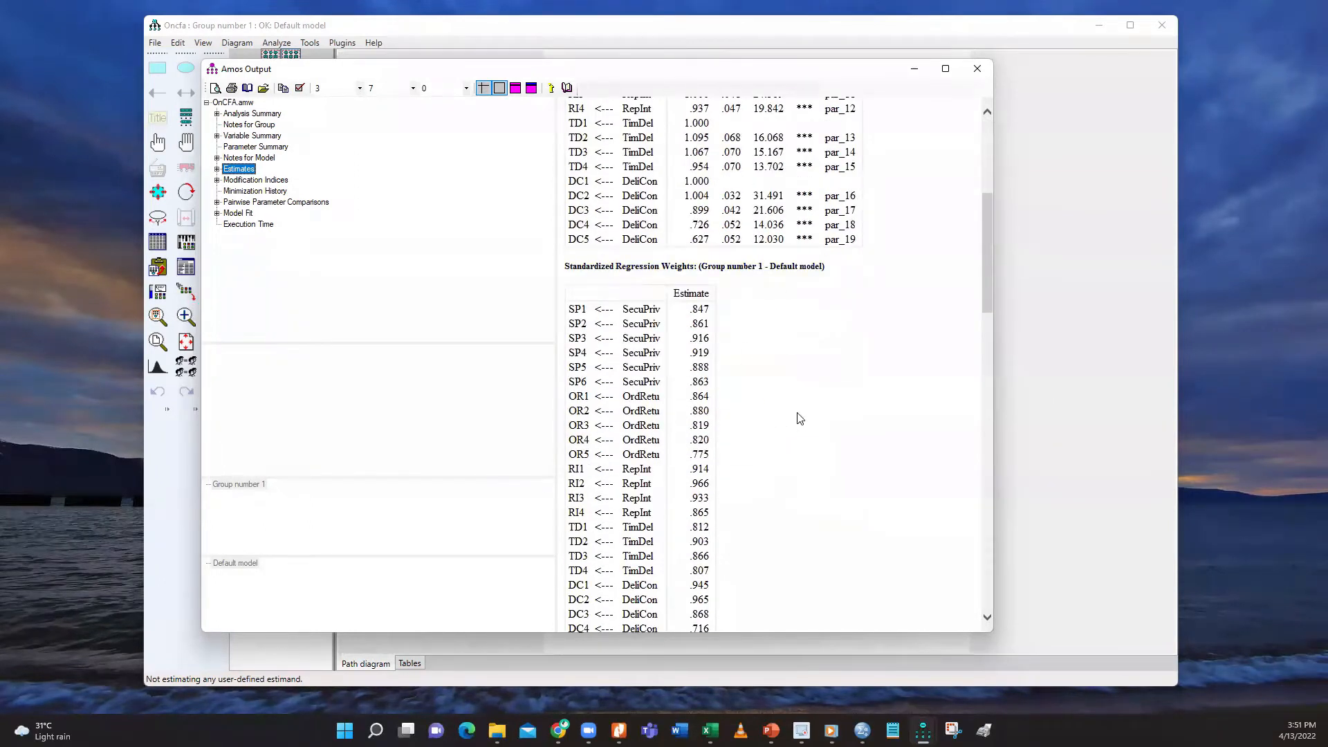
scroll(799, 419, "down", 2)
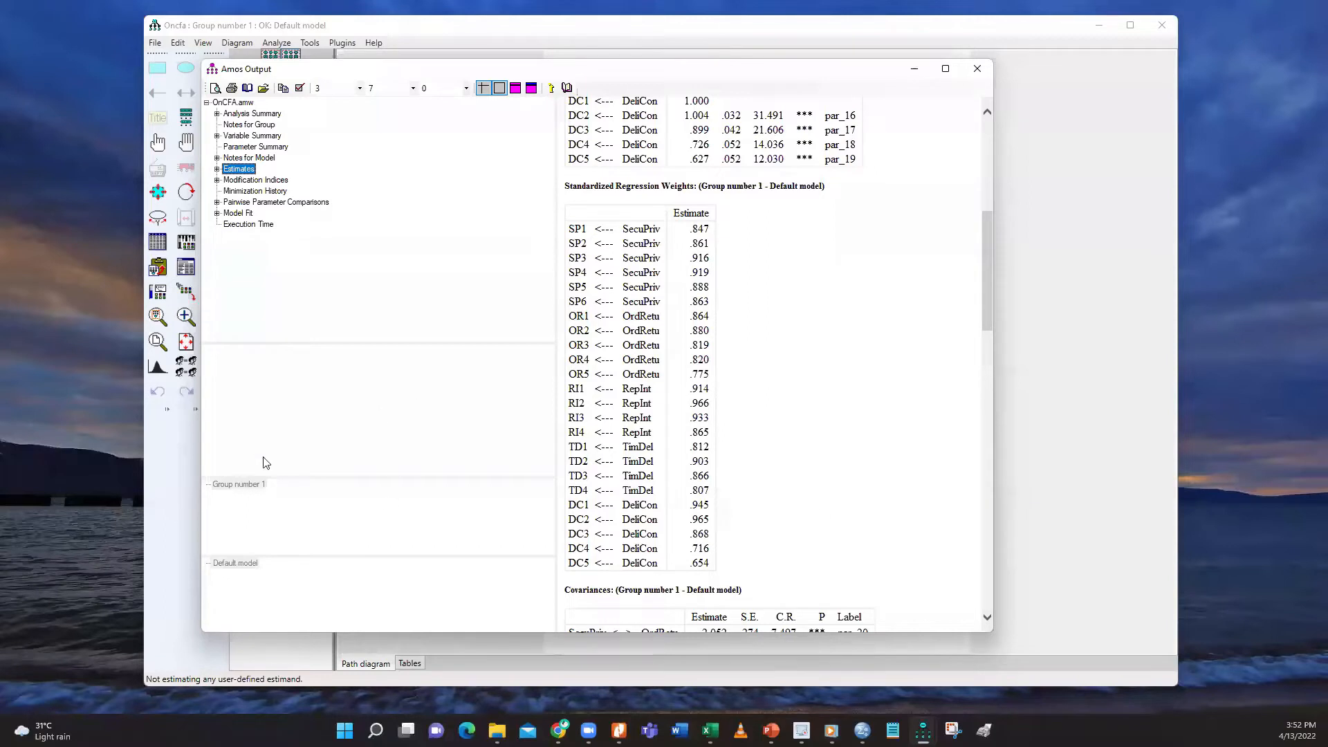
Examine the model fit summary, including CMIN/DF, GFI, CFI, TLI and RMSEA for the default model
left_click(239, 213)
scroll(867, 512, "up", 10)
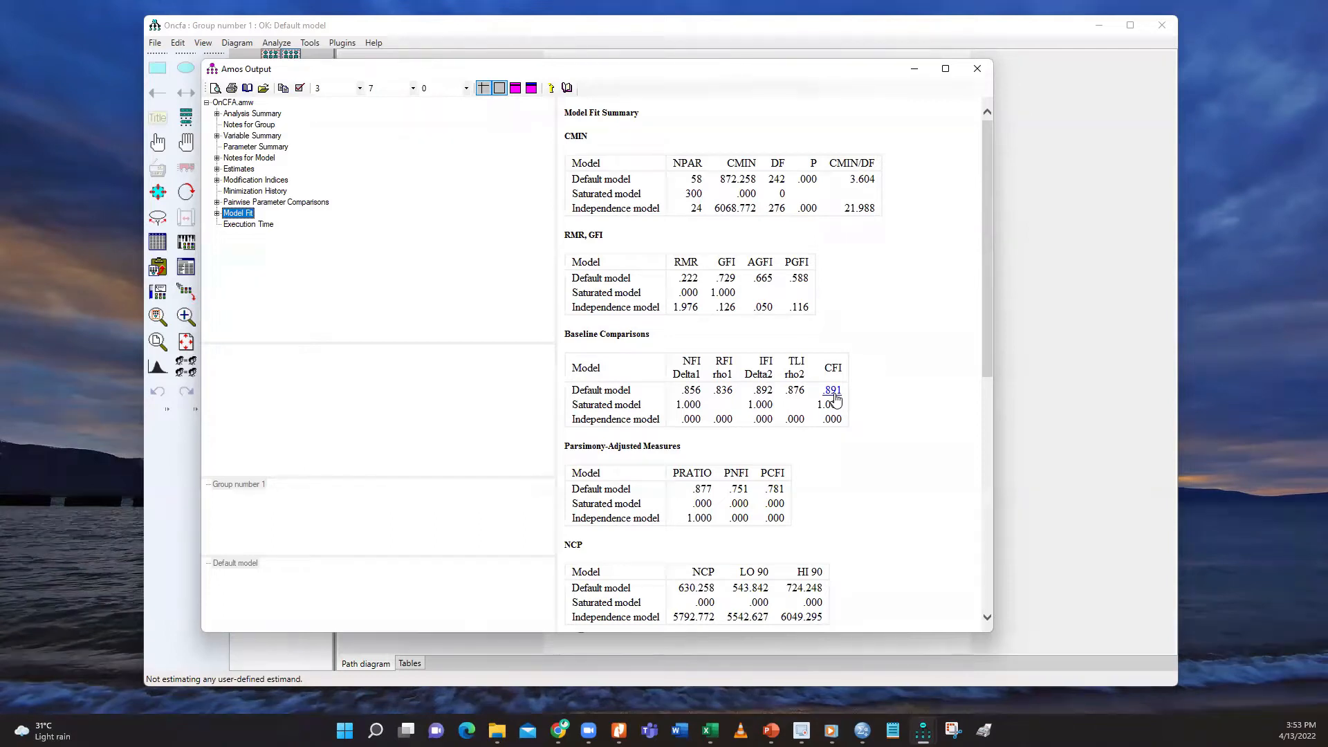
scroll(833, 400, "down", 5)
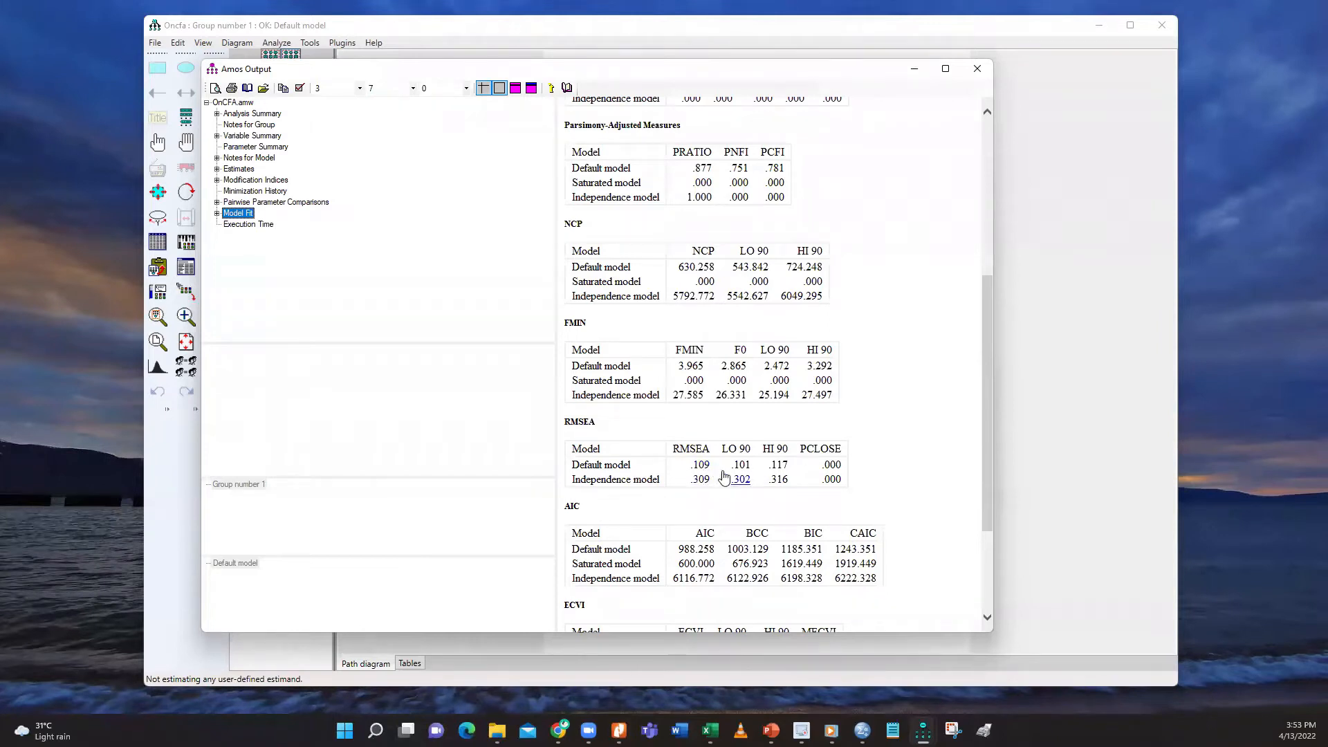
scroll(754, 484, "down", 1)
scroll(757, 484, "up", 6)
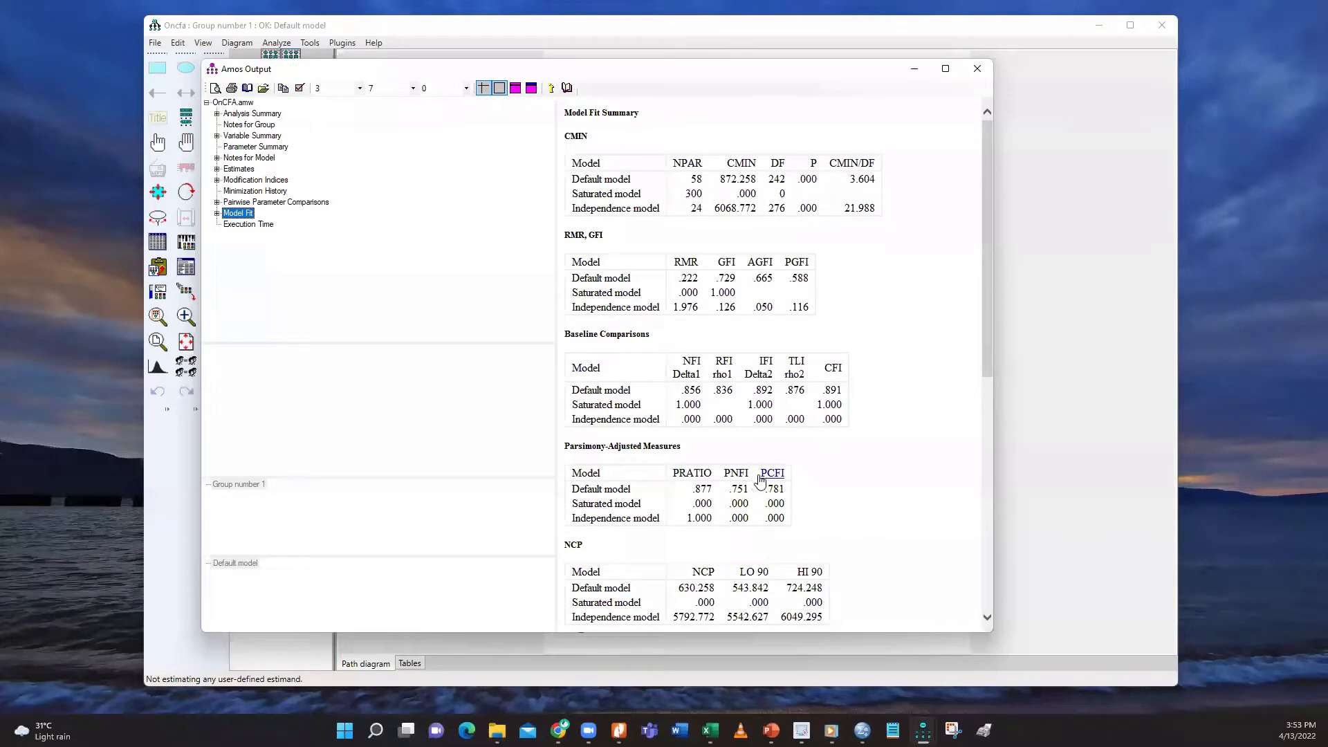
Maximize the output window and examine the covariance modification indices for large M.I. values between error terms
left_click(246, 182)
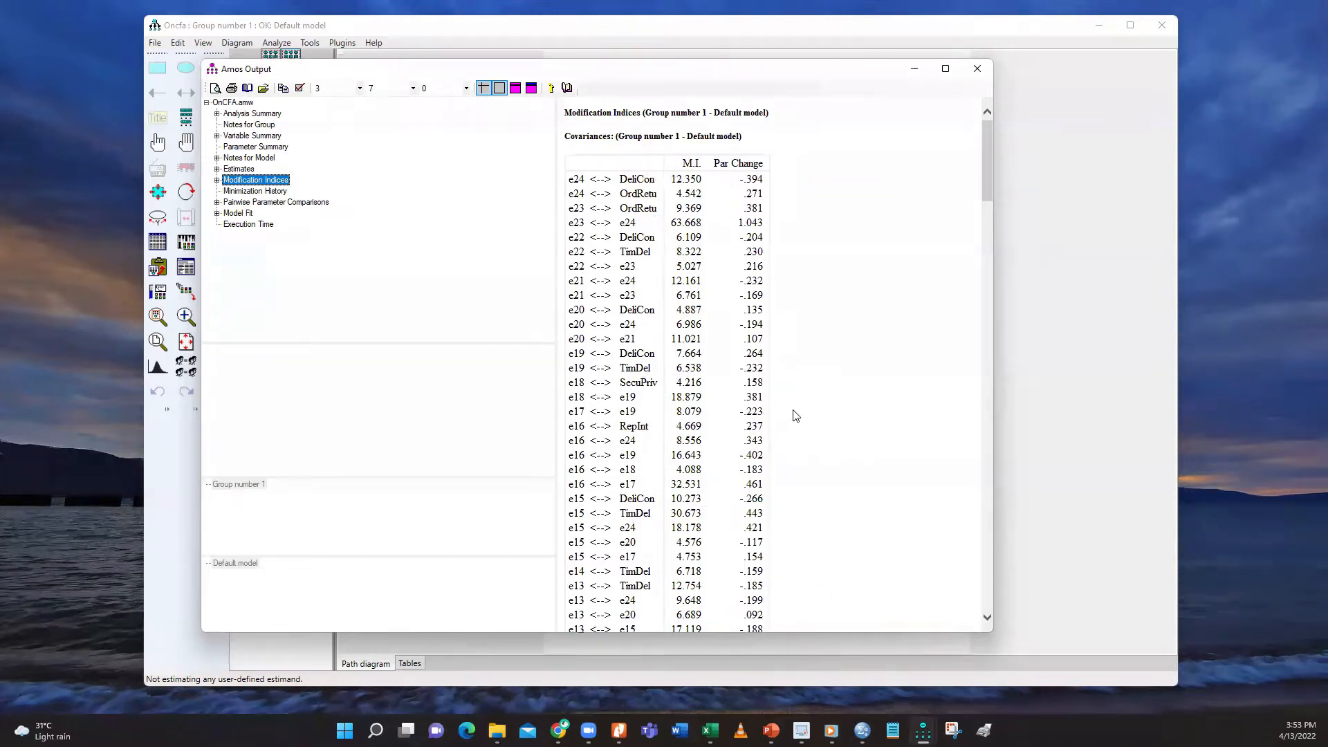
scroll(792, 338, "down", 2)
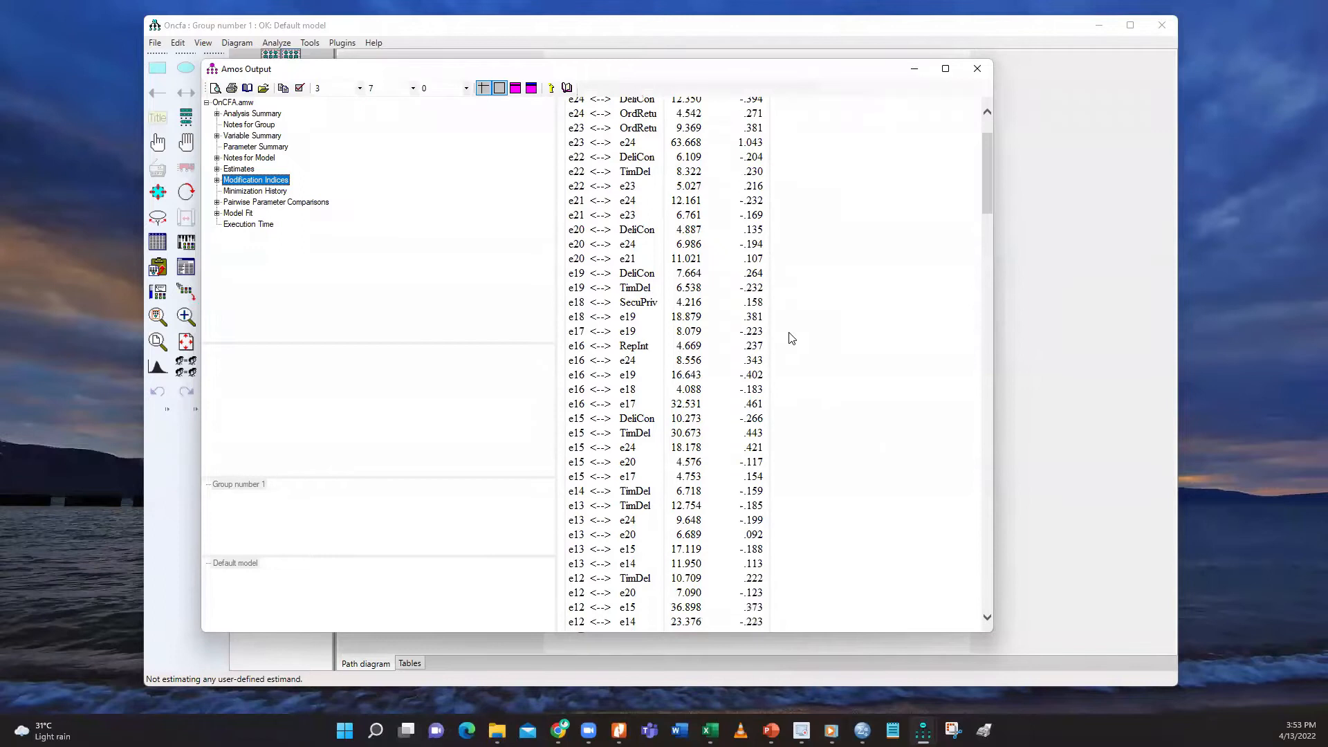
left_click(945, 68)
scroll(809, 394, "up", 2)
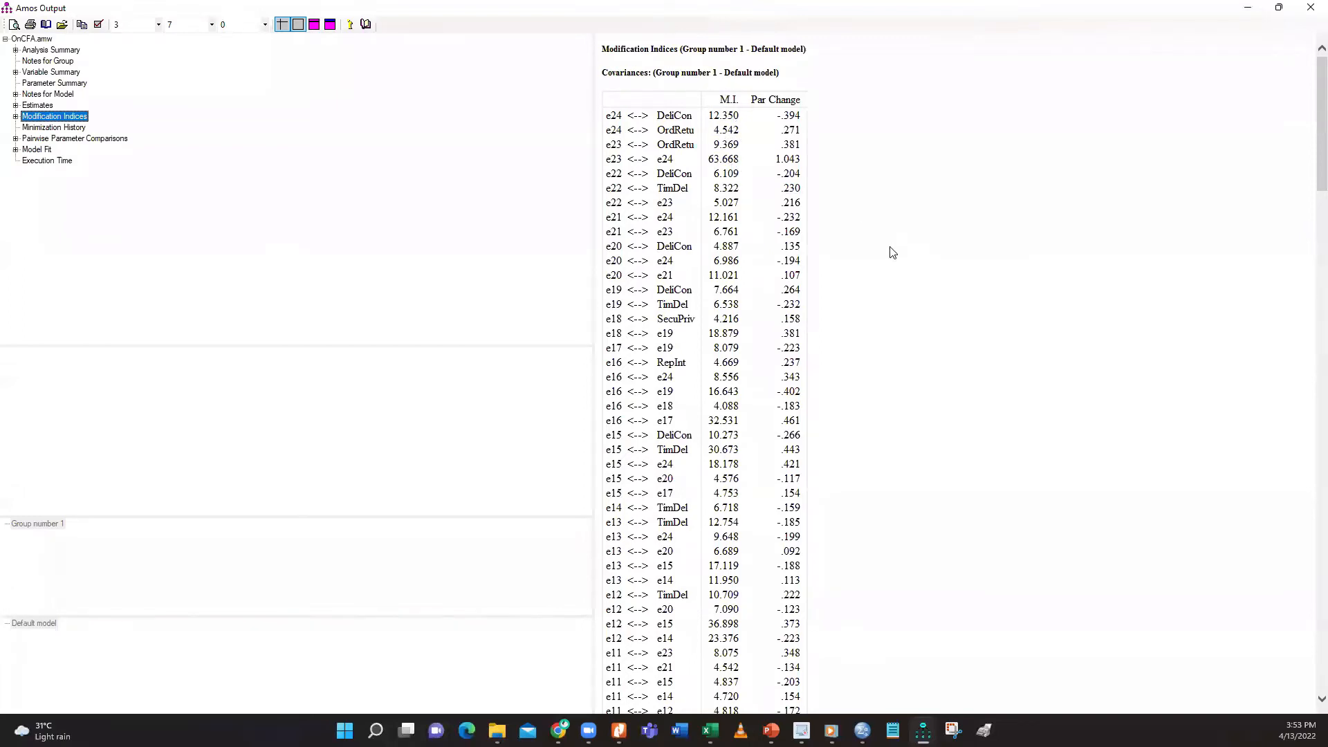
scroll(892, 253, "down", 1)
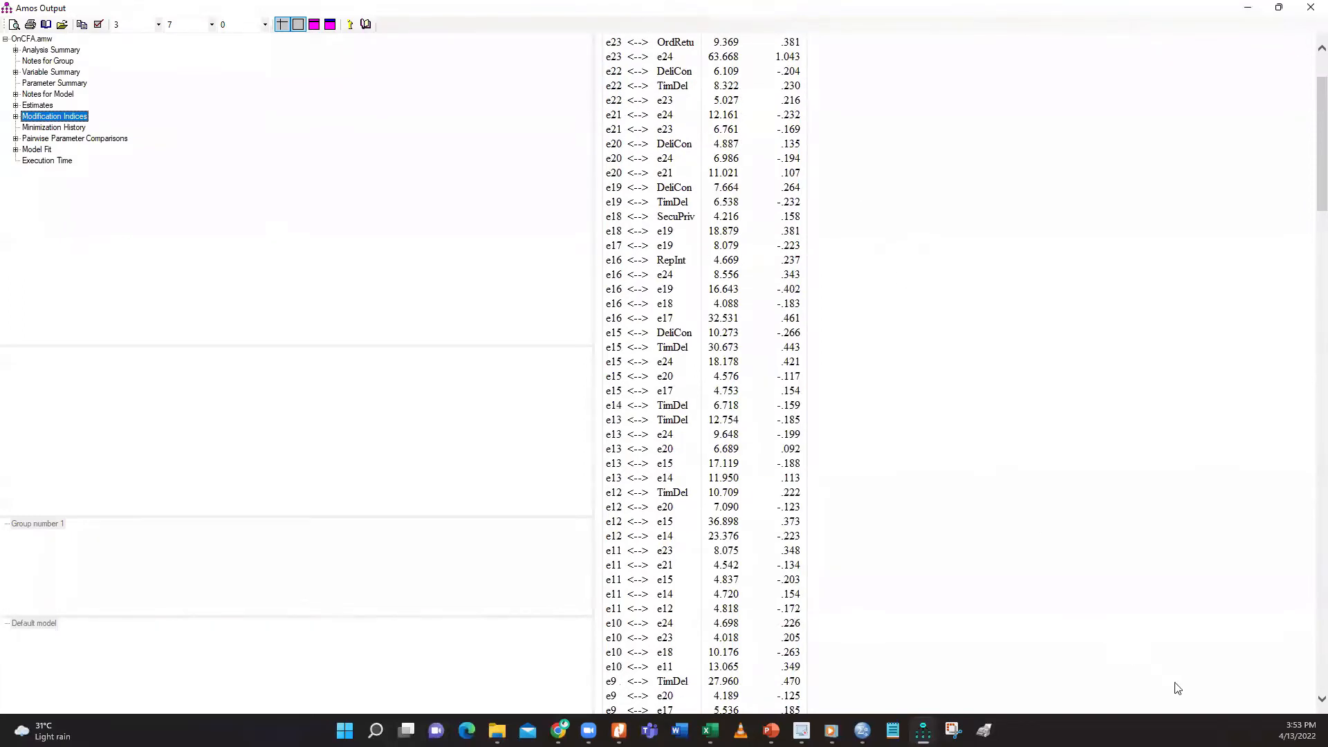
left_click(1319, 699)
left_click(1320, 699)
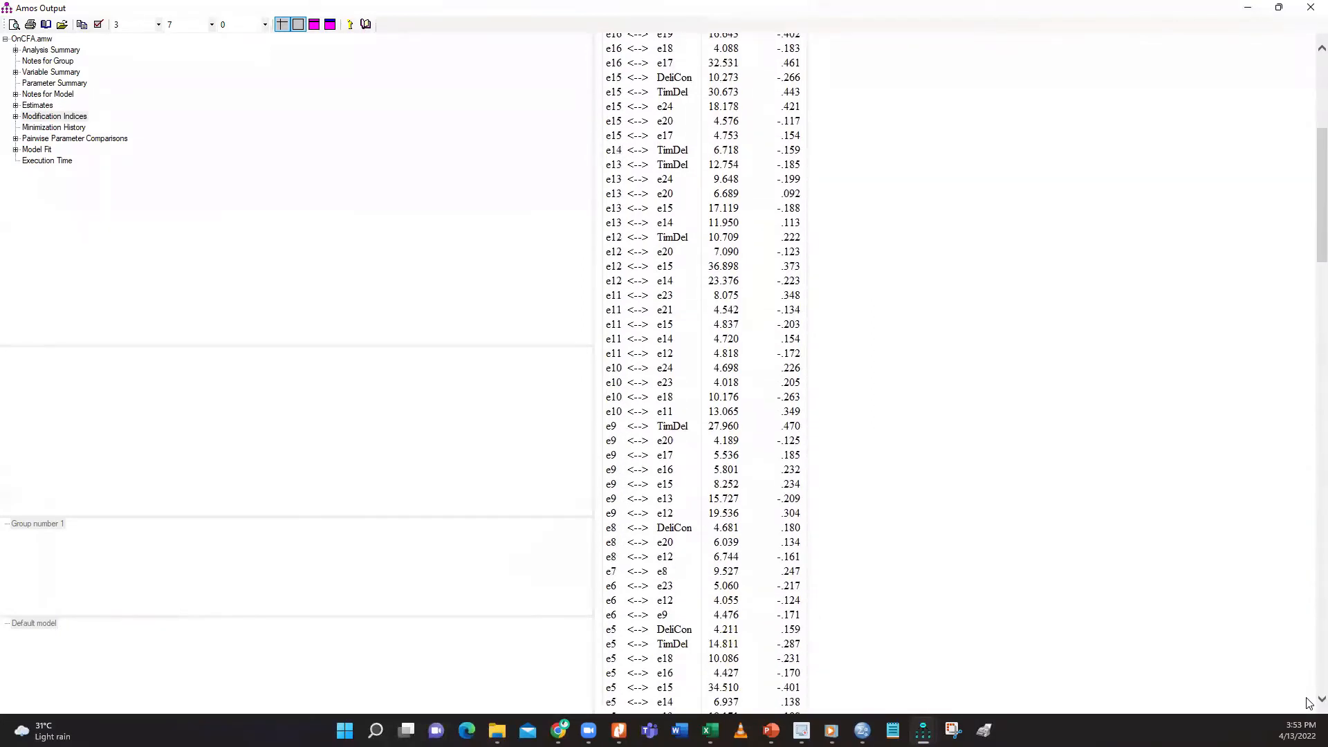
scroll(1309, 704, "down", 2)
scroll(1309, 703, "down", 10)
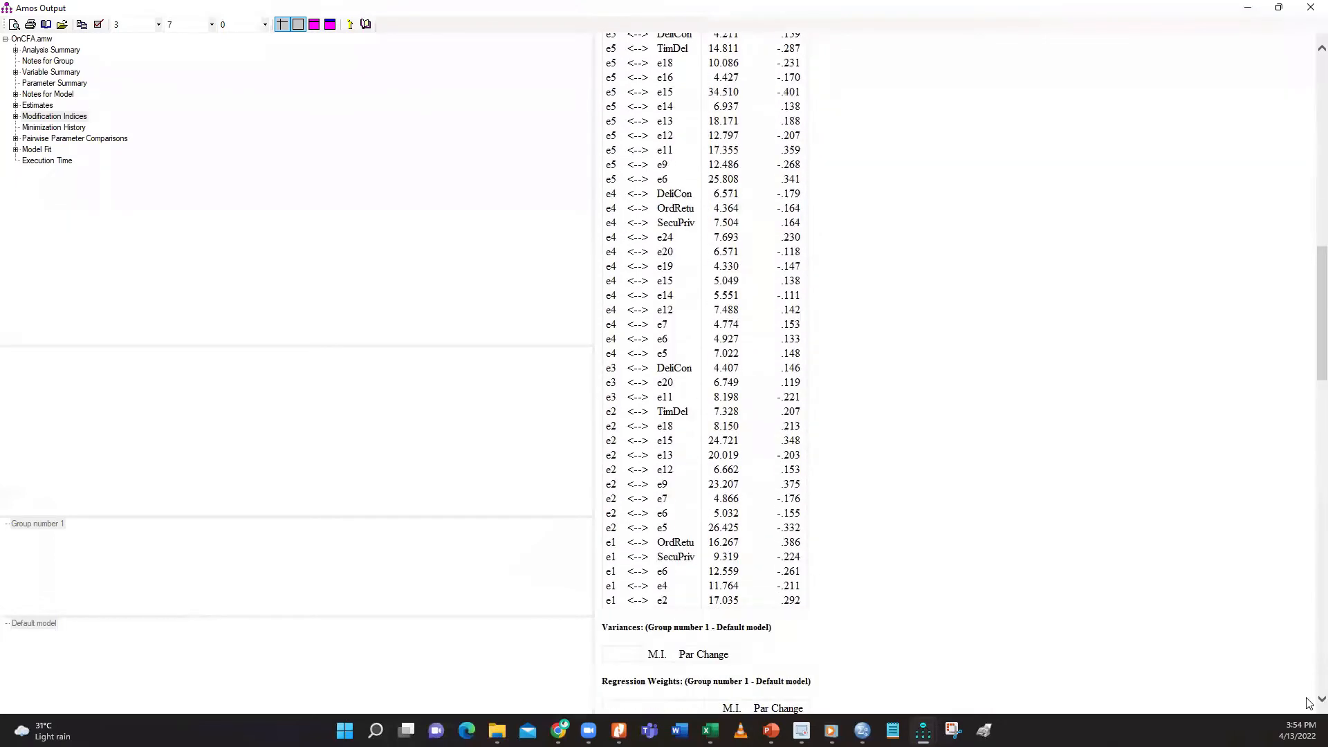
scroll(1131, 617, "up", 12)
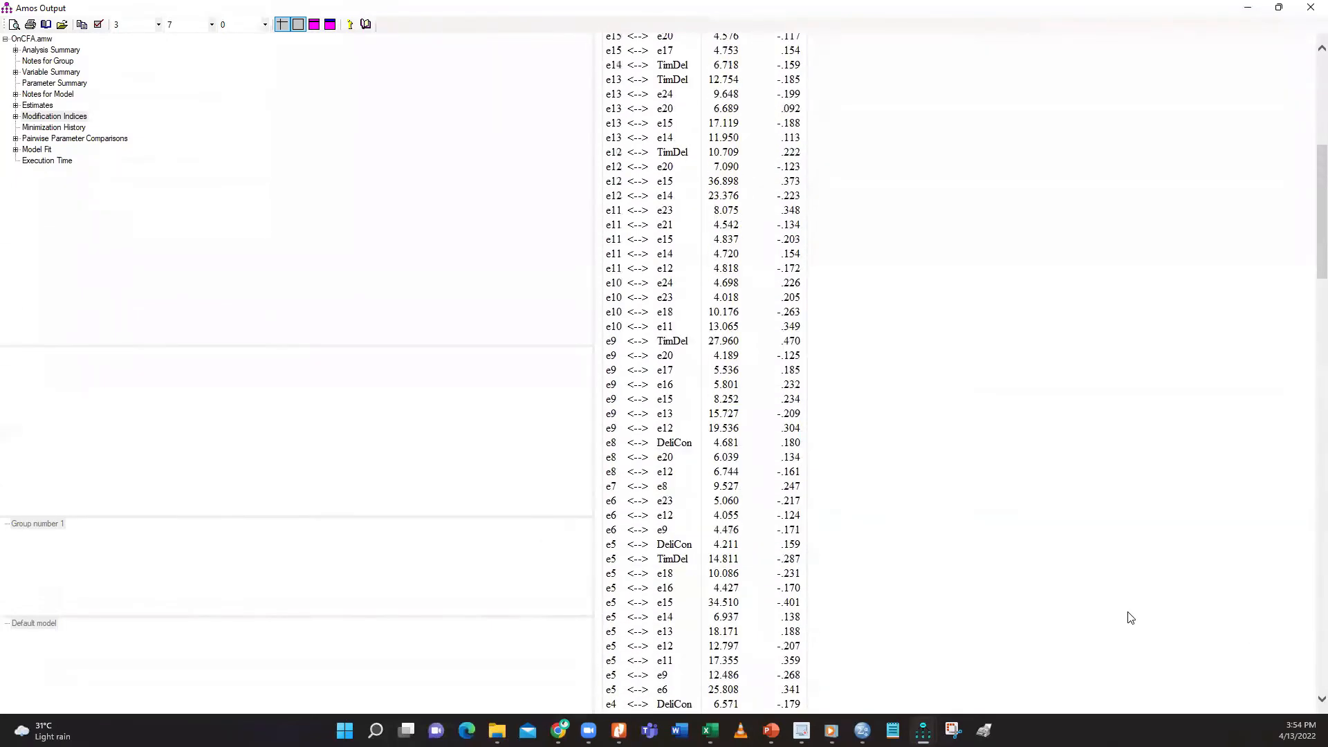
scroll(1131, 618, "up", 10)
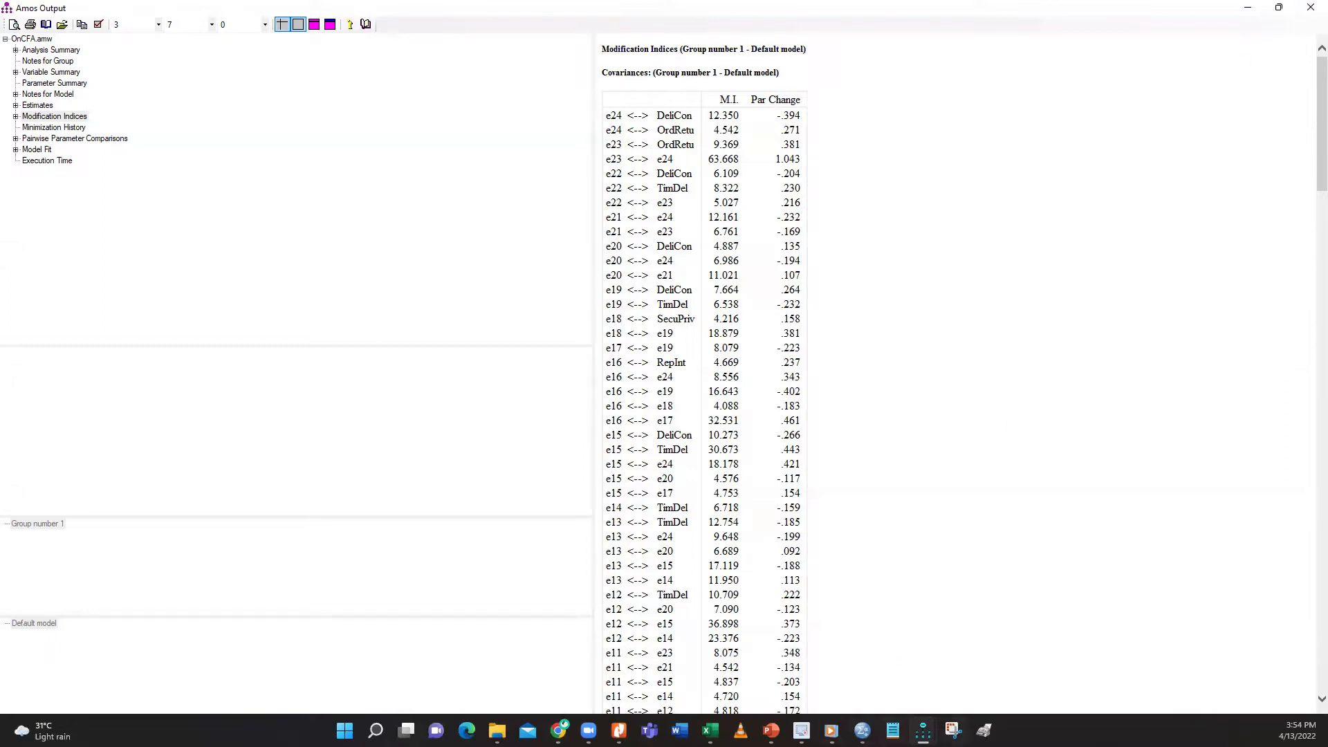
Return to the Oncfa path diagram and show the input model instead of the estimates
mouse_move(923, 729)
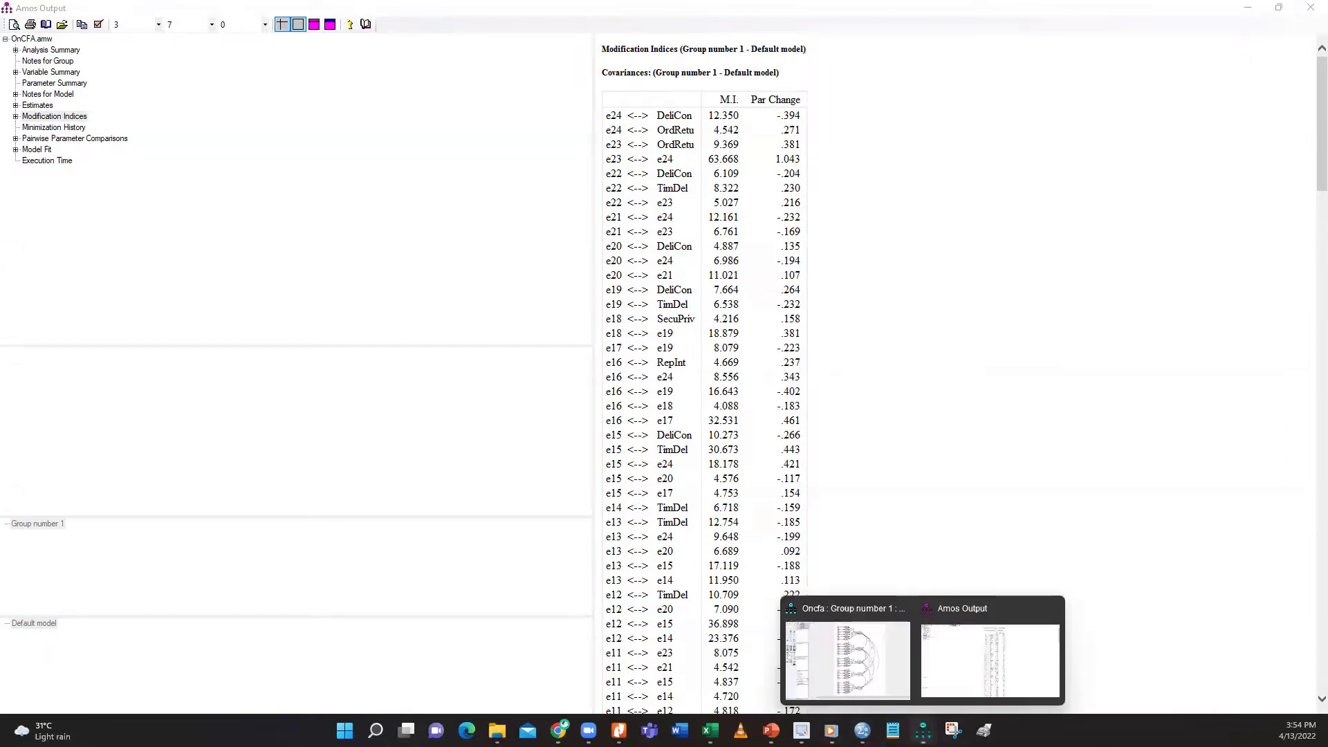
left_click(856, 661)
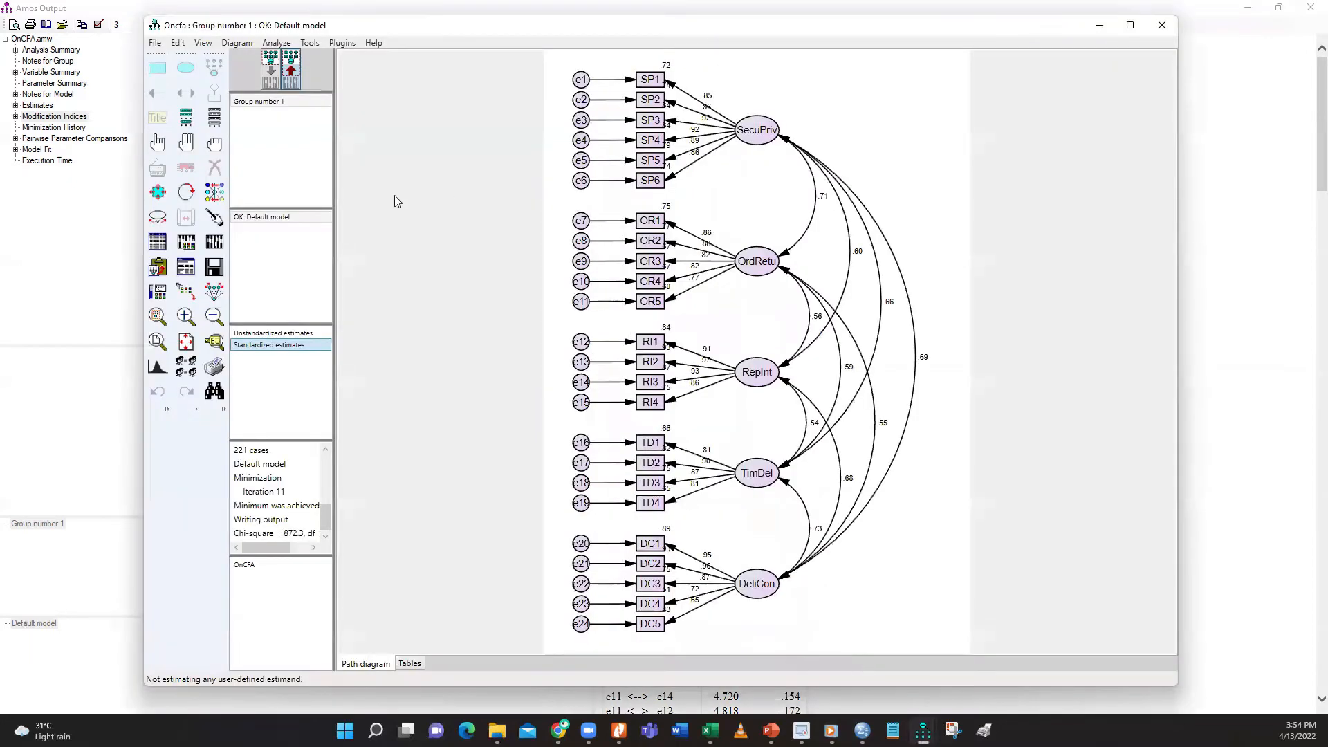
left_click(268, 81)
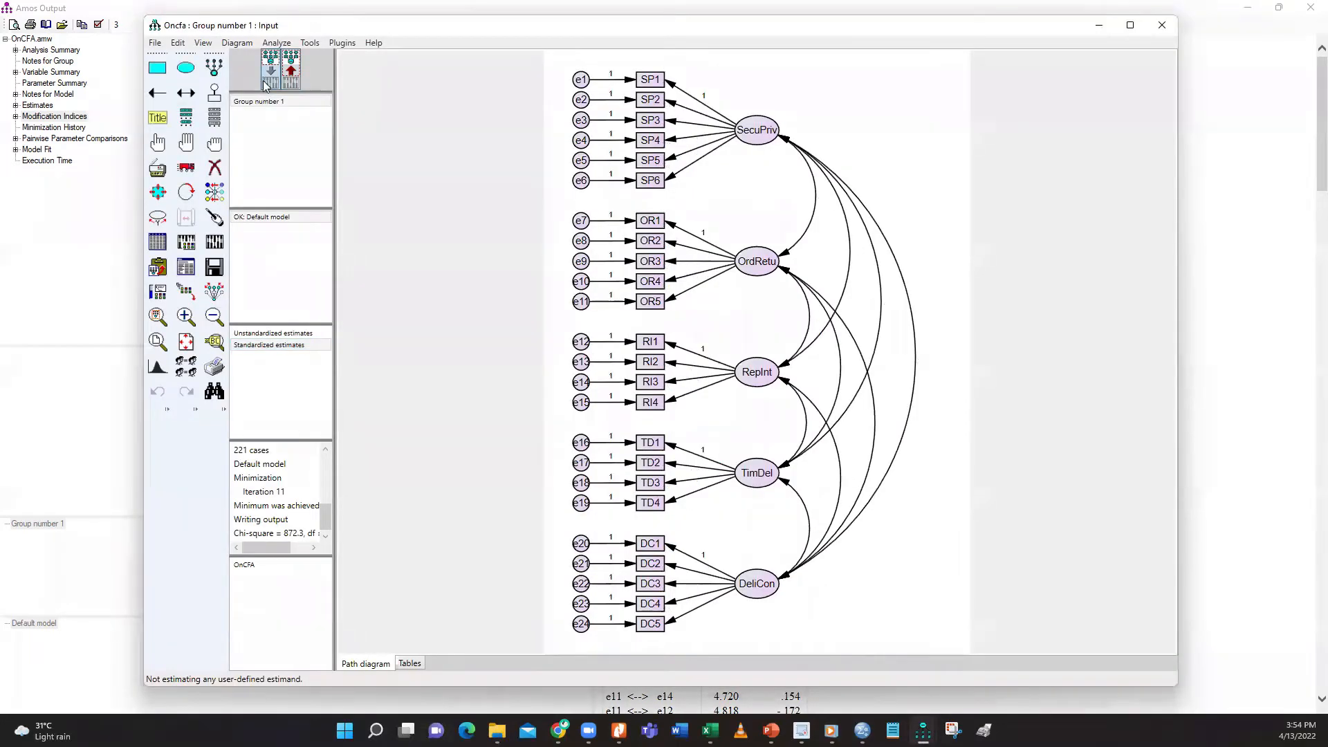
left_click(217, 173)
left_click(654, 606)
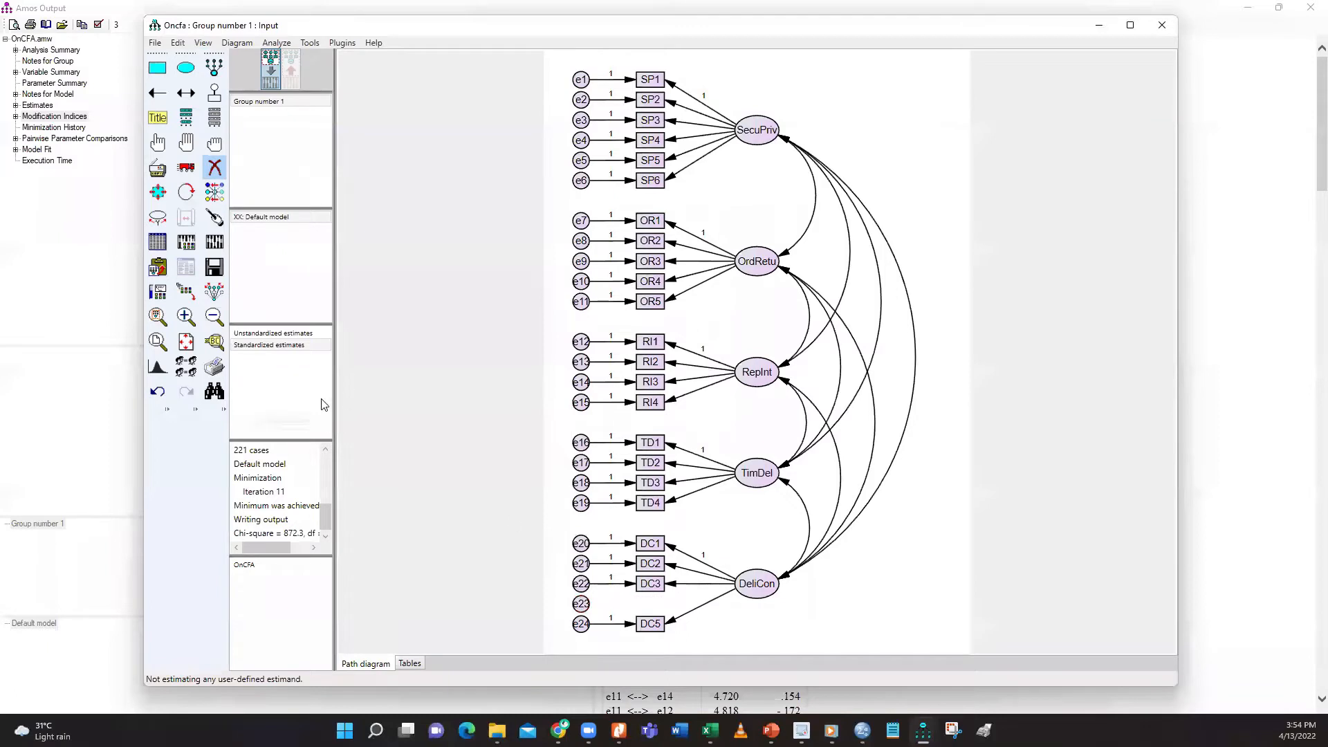
left_click(158, 393)
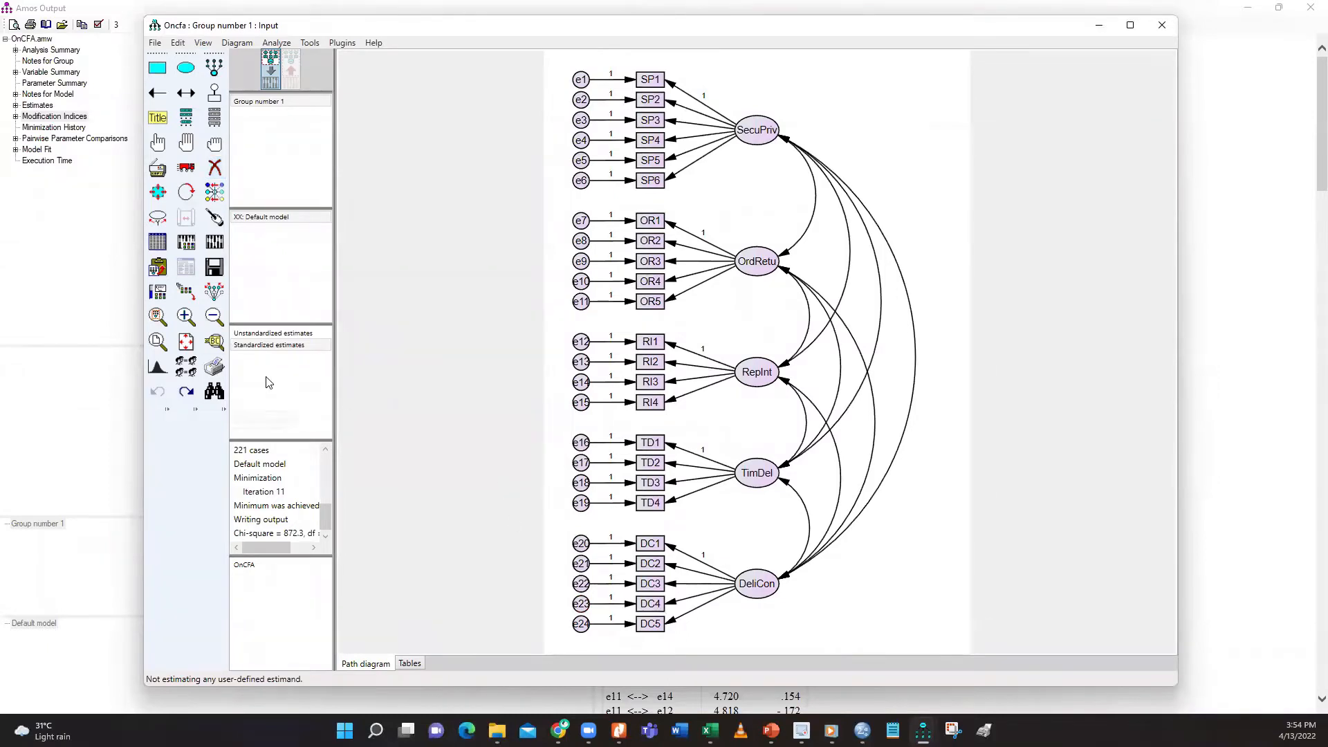
Erase the DC5 indicator and its error term e24 from the DeliCon factor
left_click(214, 174)
left_click(650, 623)
left_click(581, 626)
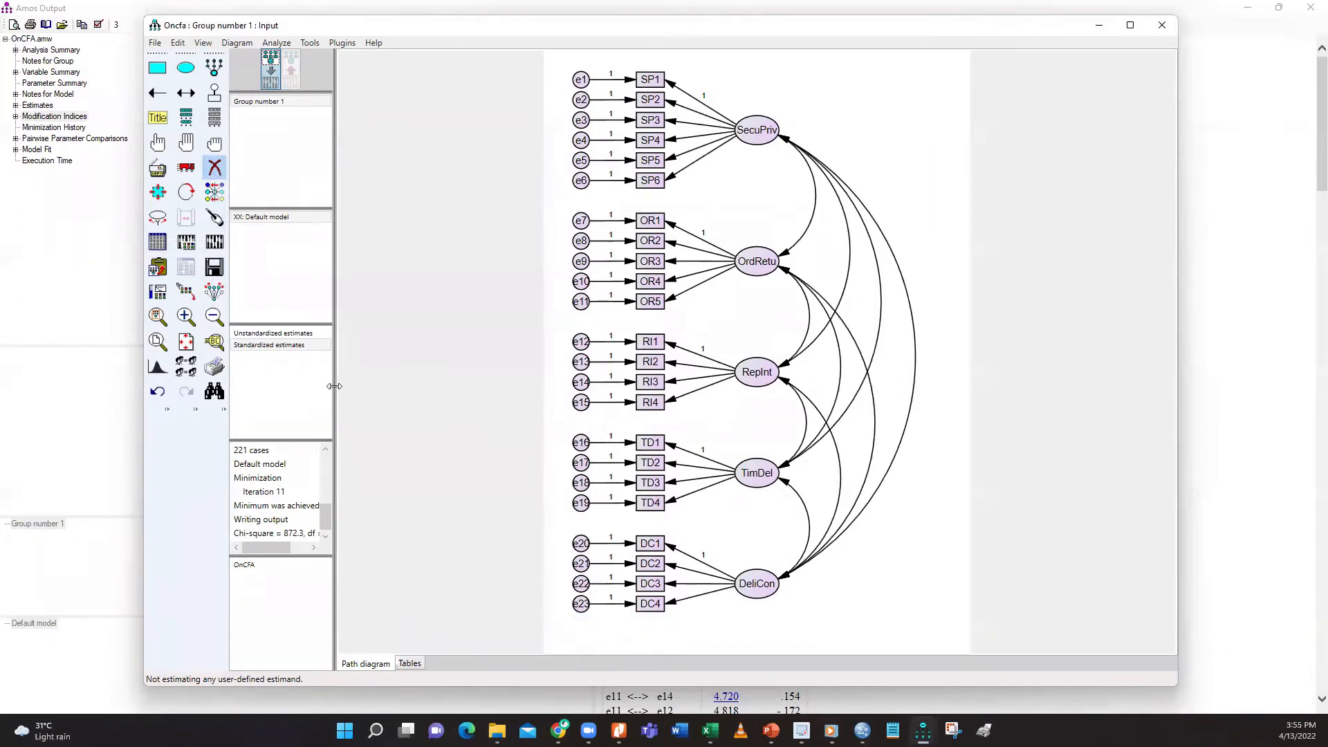
Recalculate the model estimates and open the Estimates section of the new text output
left_click(213, 241)
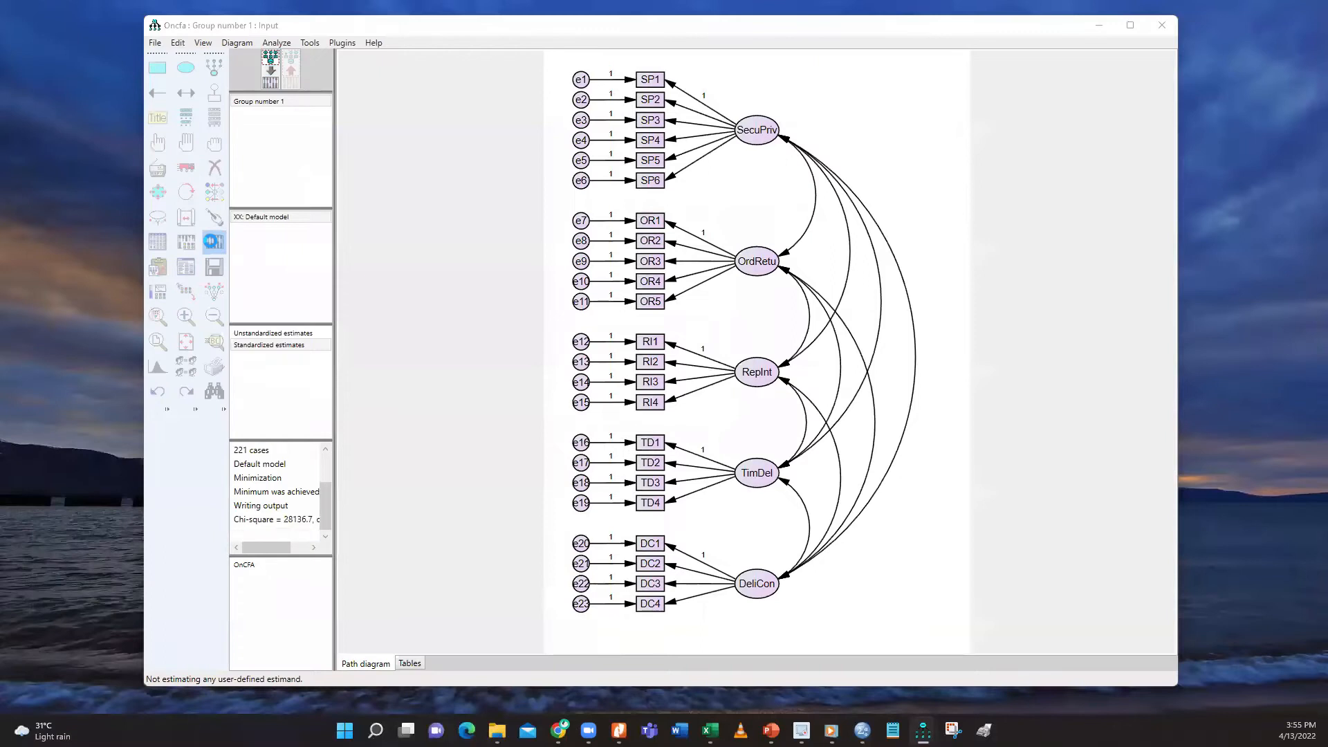
left_click(185, 265)
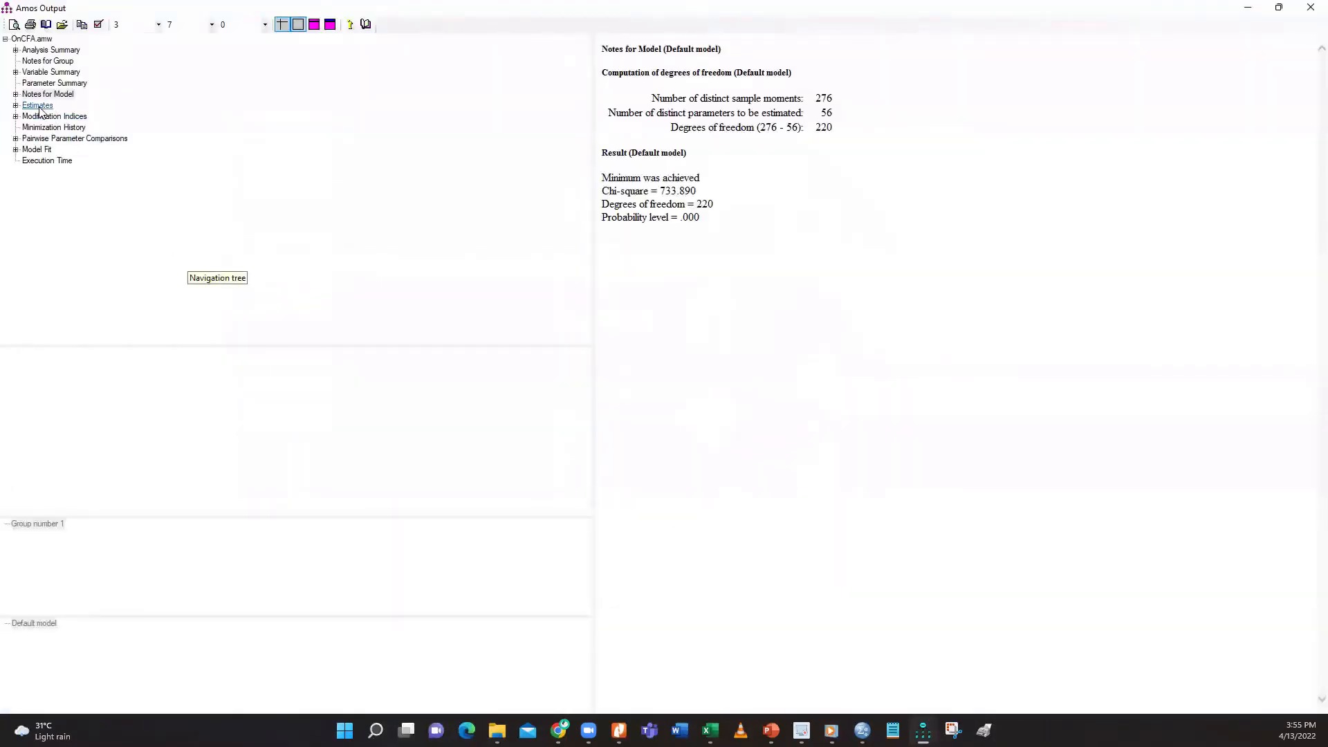
left_click(37, 106)
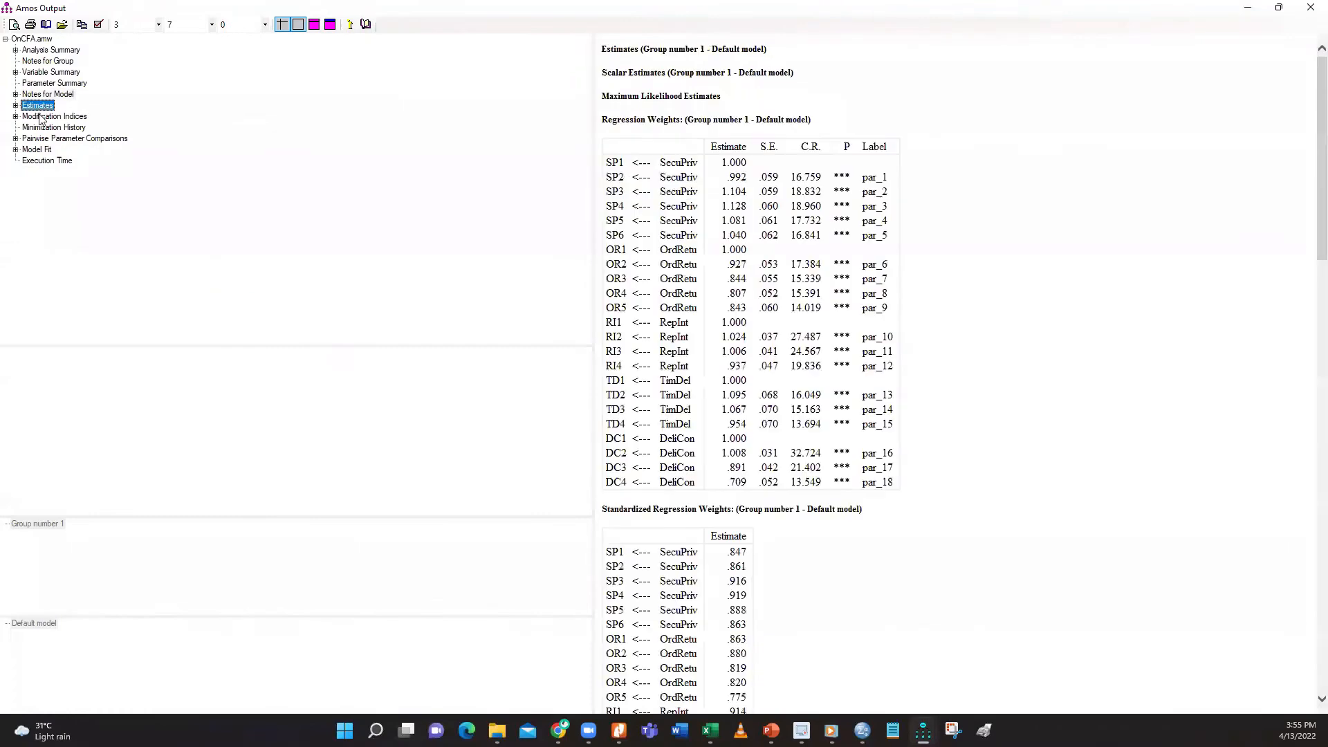
Check the revised model's fit summary, including CMIN/DF, CFI, TLI and RMSEA
left_click(37, 150)
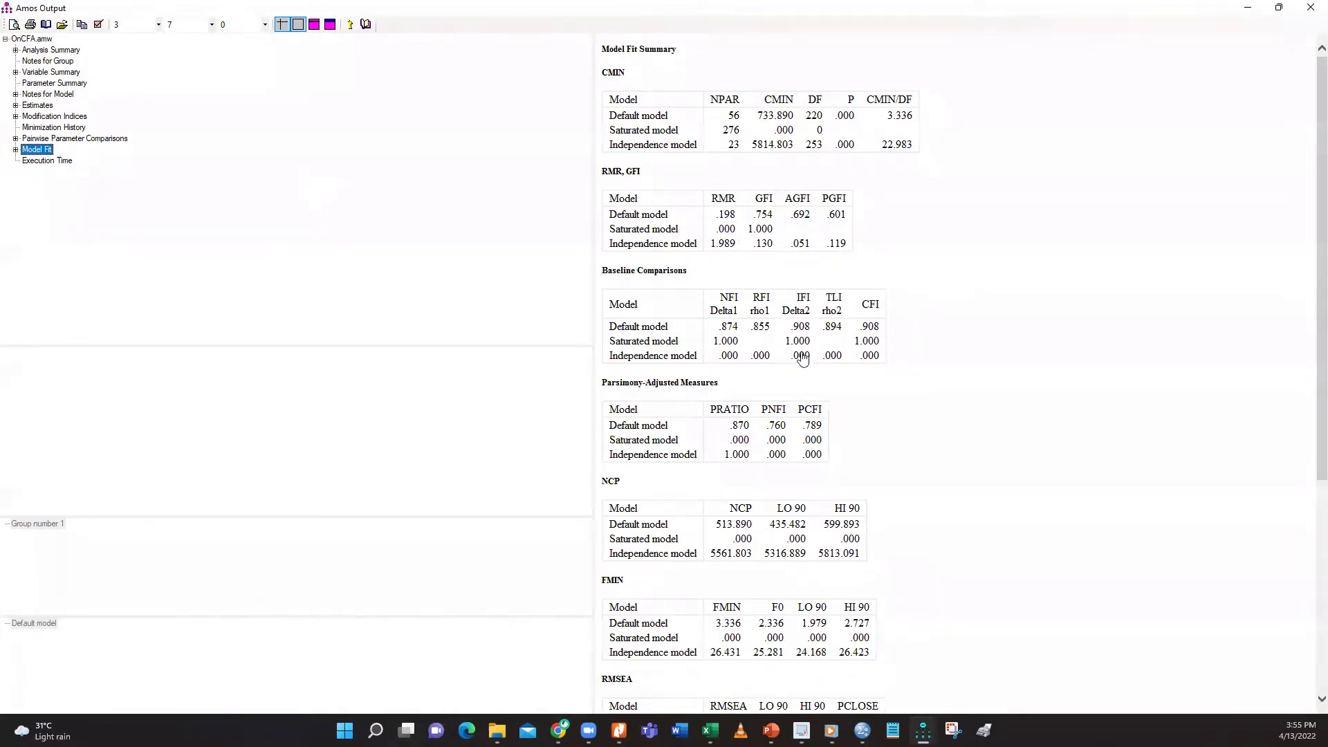
scroll(911, 580, "down", 2)
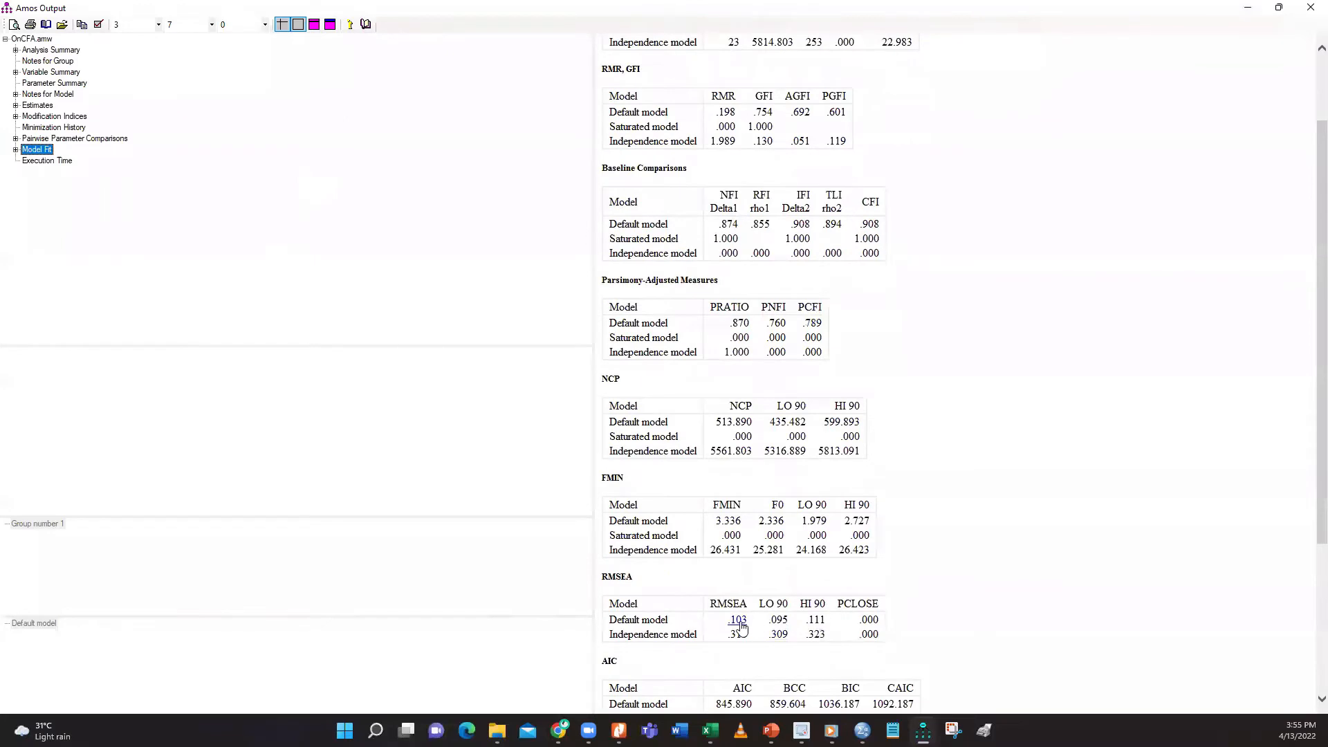
scroll(1011, 577, "up", 2)
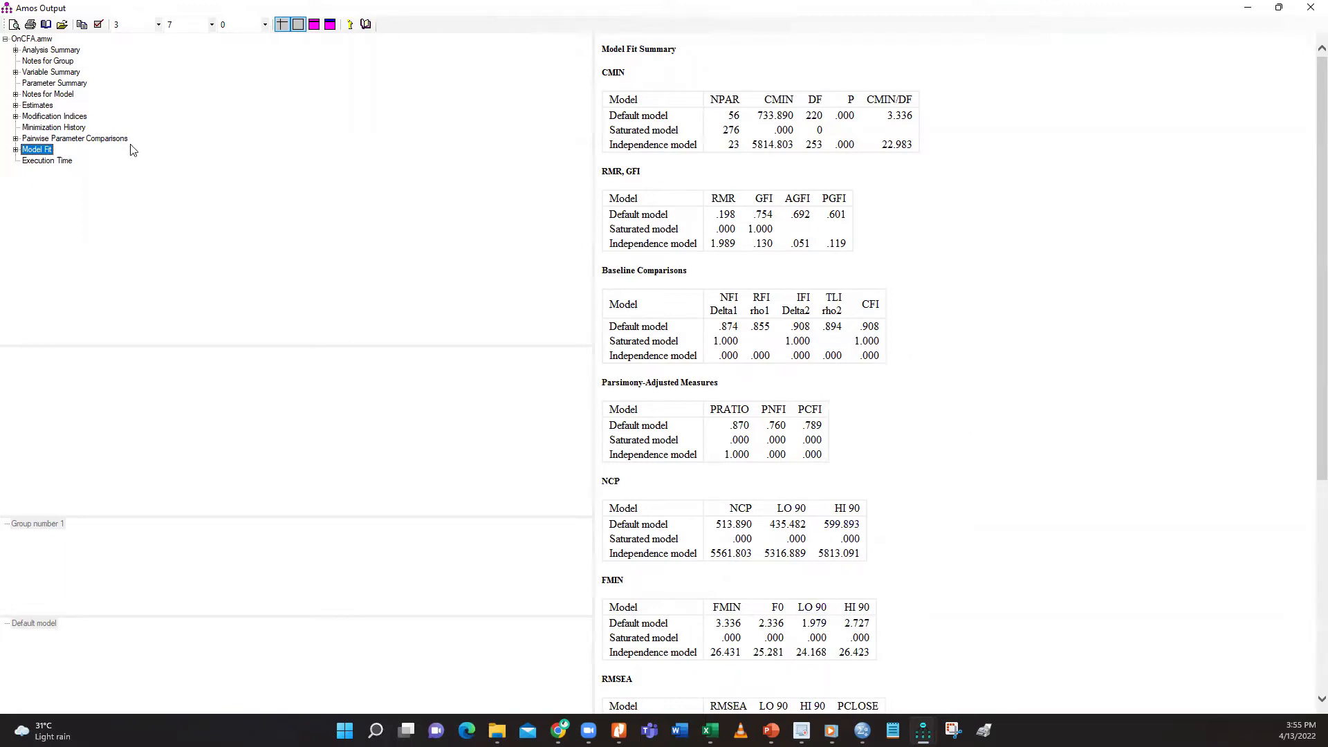
Examine the revised model's covariance modification indices for the error terms with the highest M.I. values
left_click(55, 116)
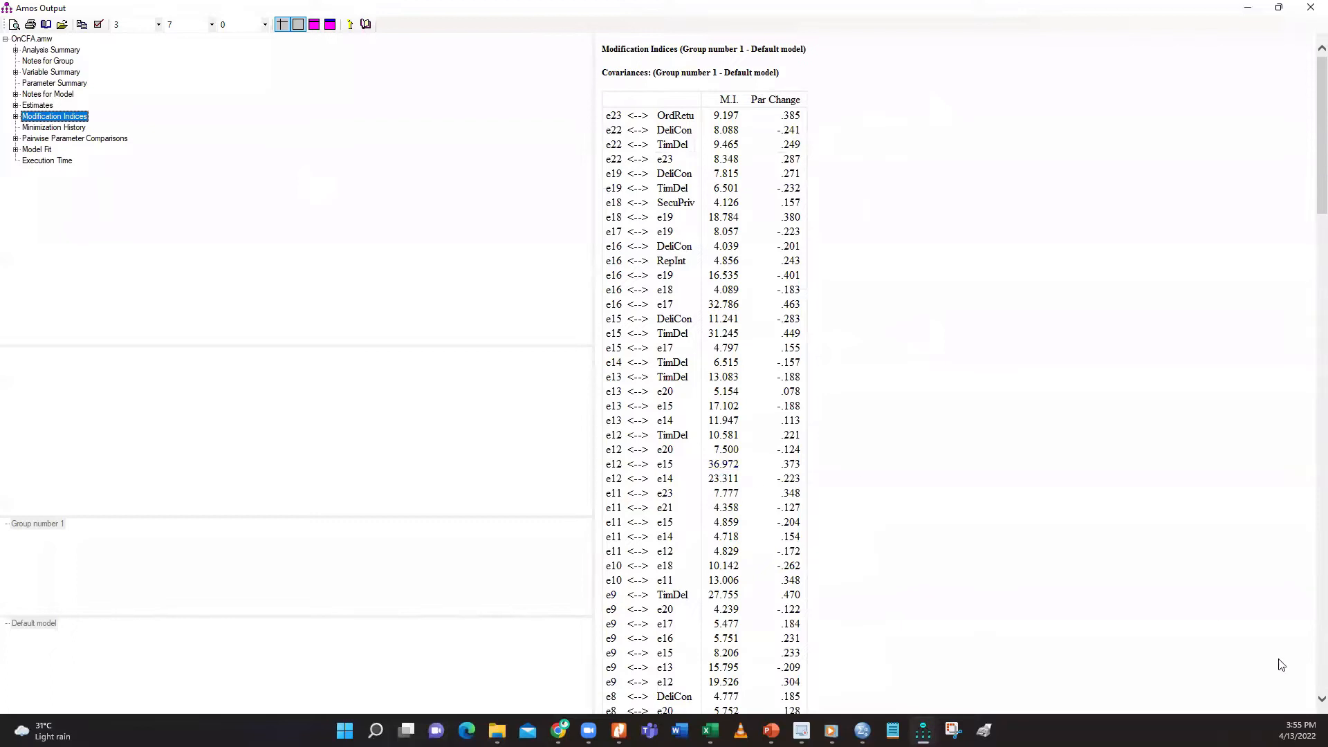
scroll(1309, 704, "down", 6)
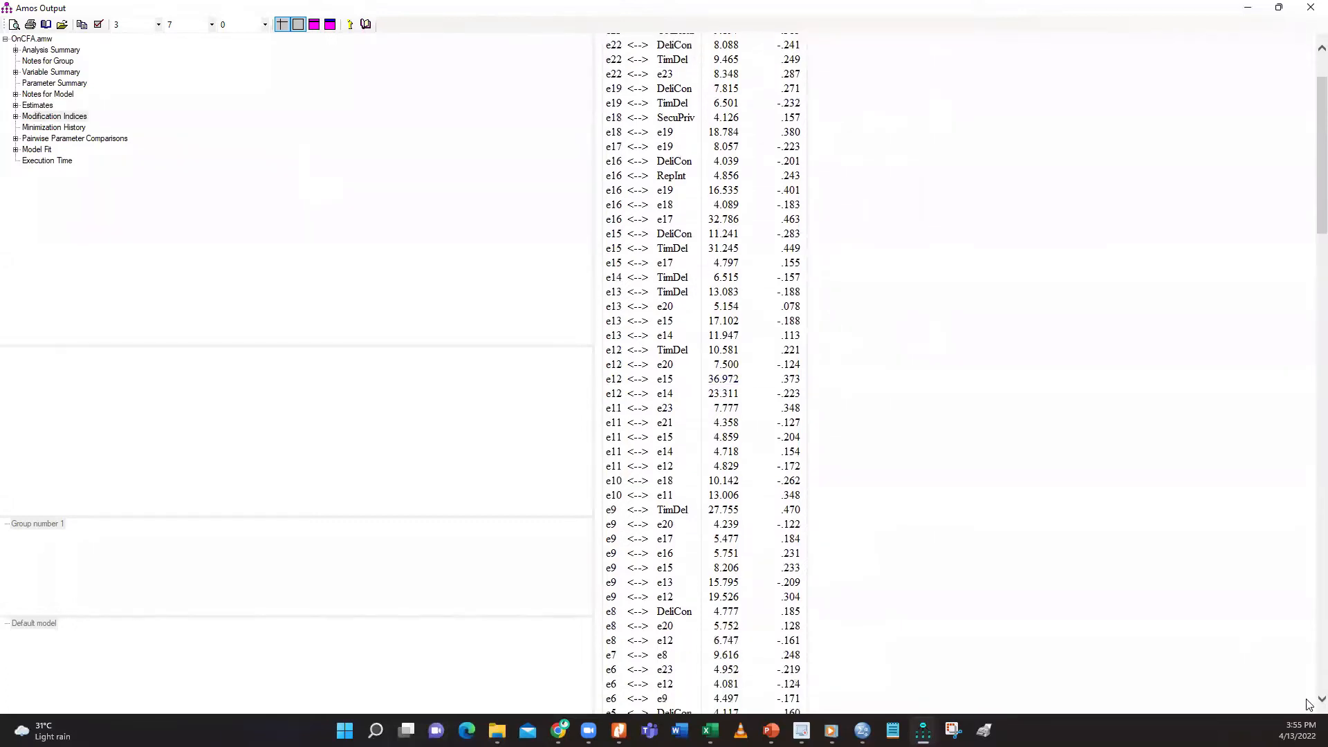
scroll(1309, 704, "down", 2)
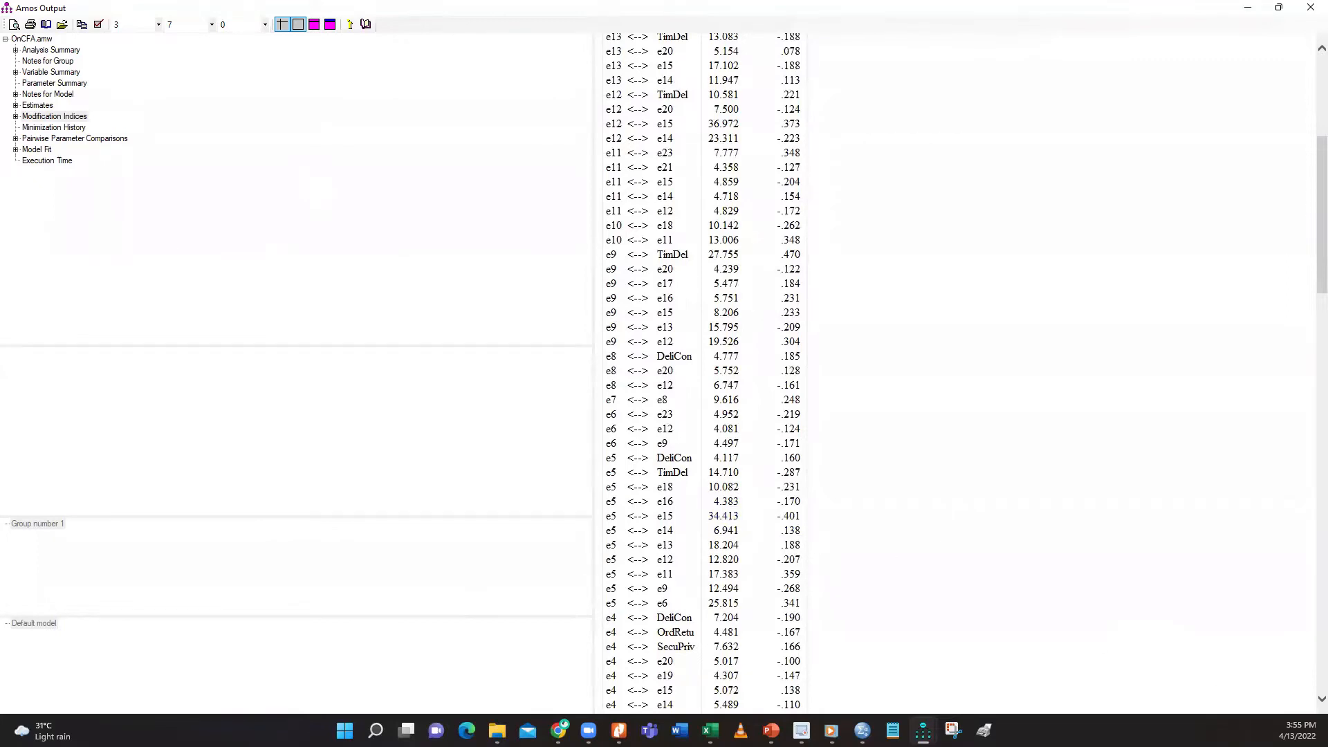
scroll(1308, 709, "down", 8)
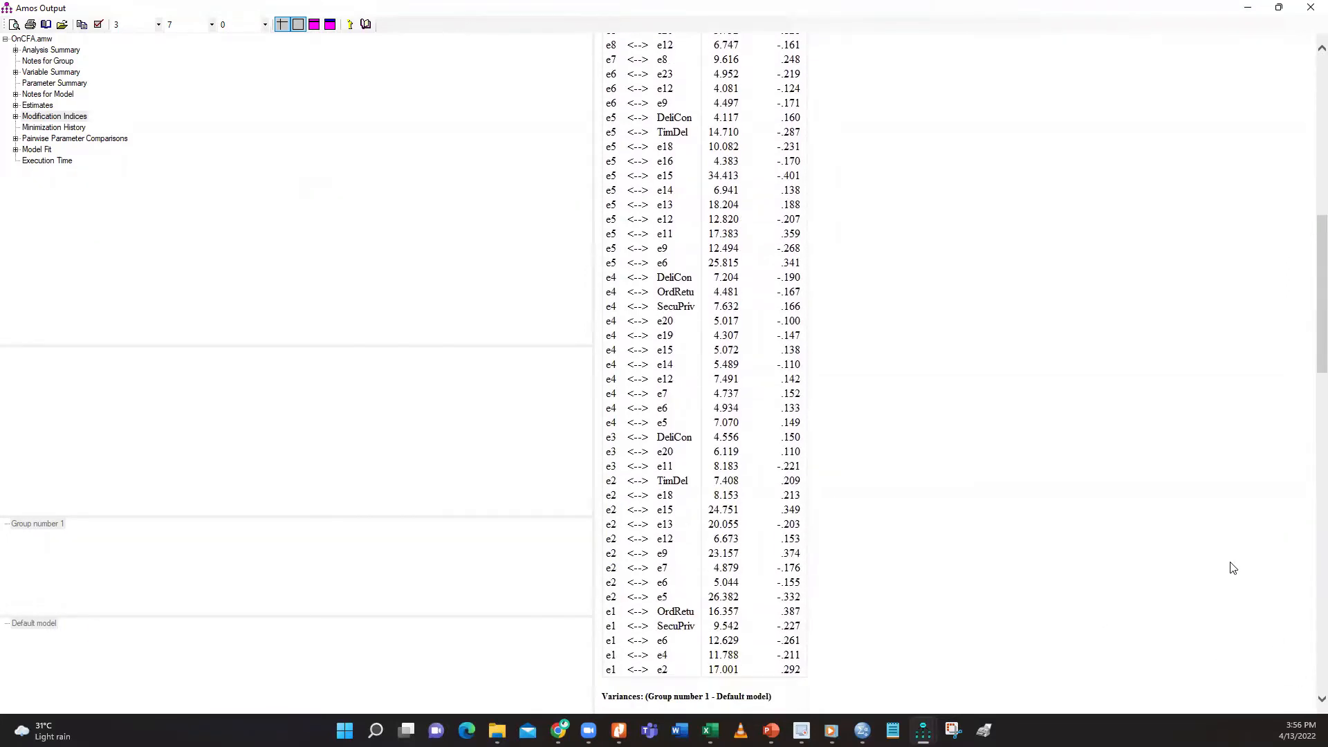
scroll(1233, 567, "up", 7)
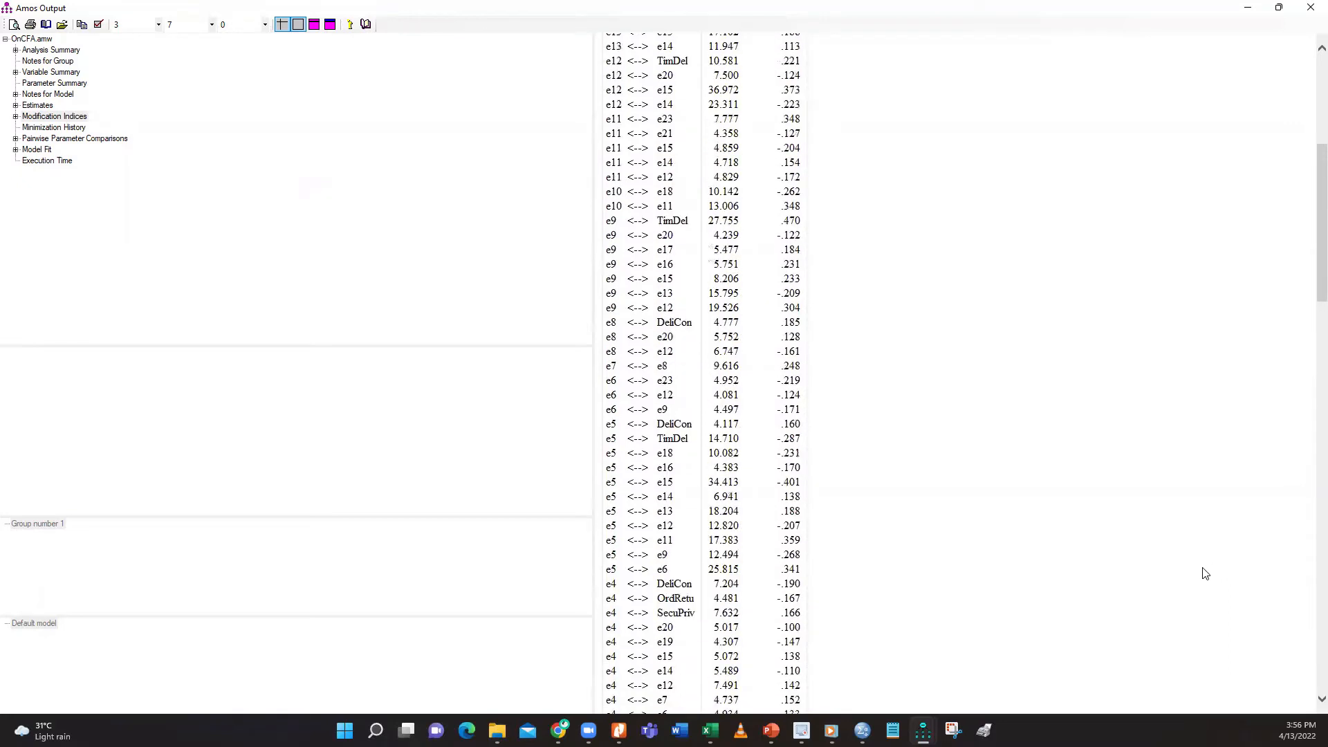
scroll(1205, 573, "up", 2)
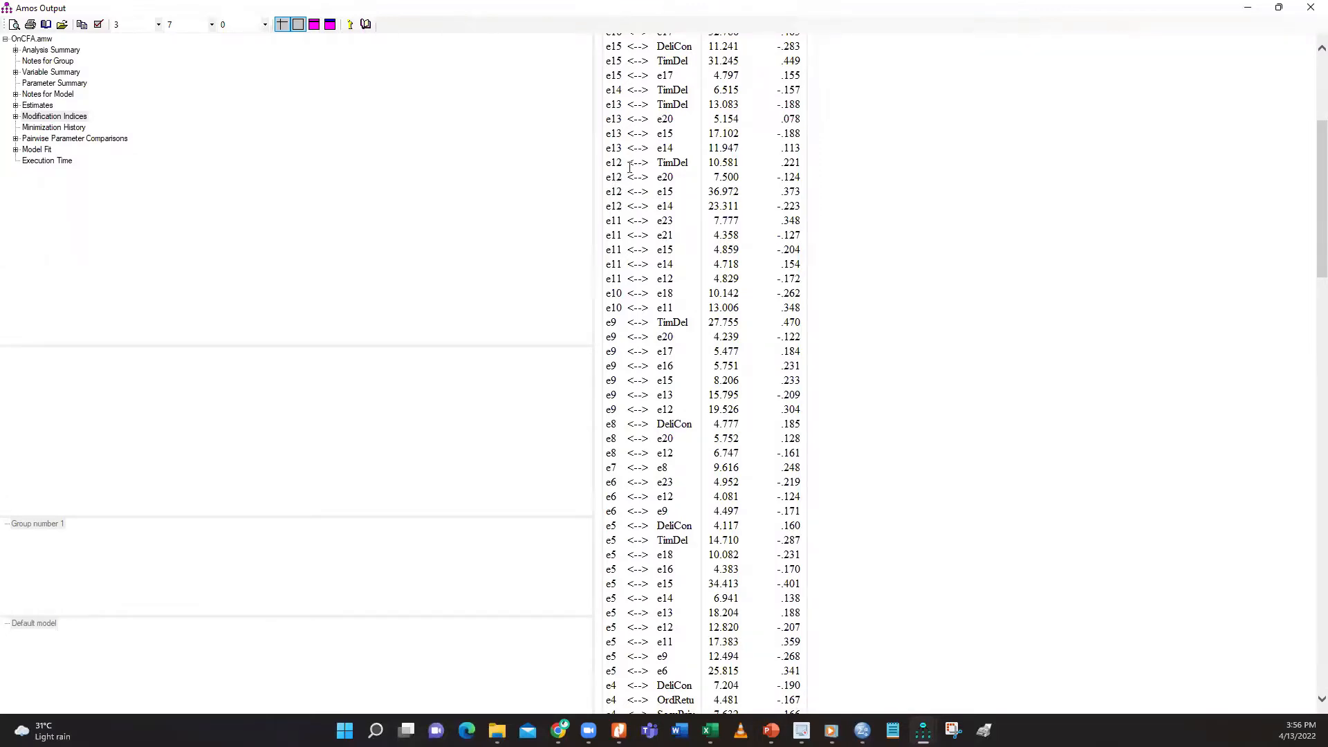
Erase the RI1 indicator and its error term e12 from the RepInt factor in the path diagram
mouse_move(924, 730)
left_click(874, 667)
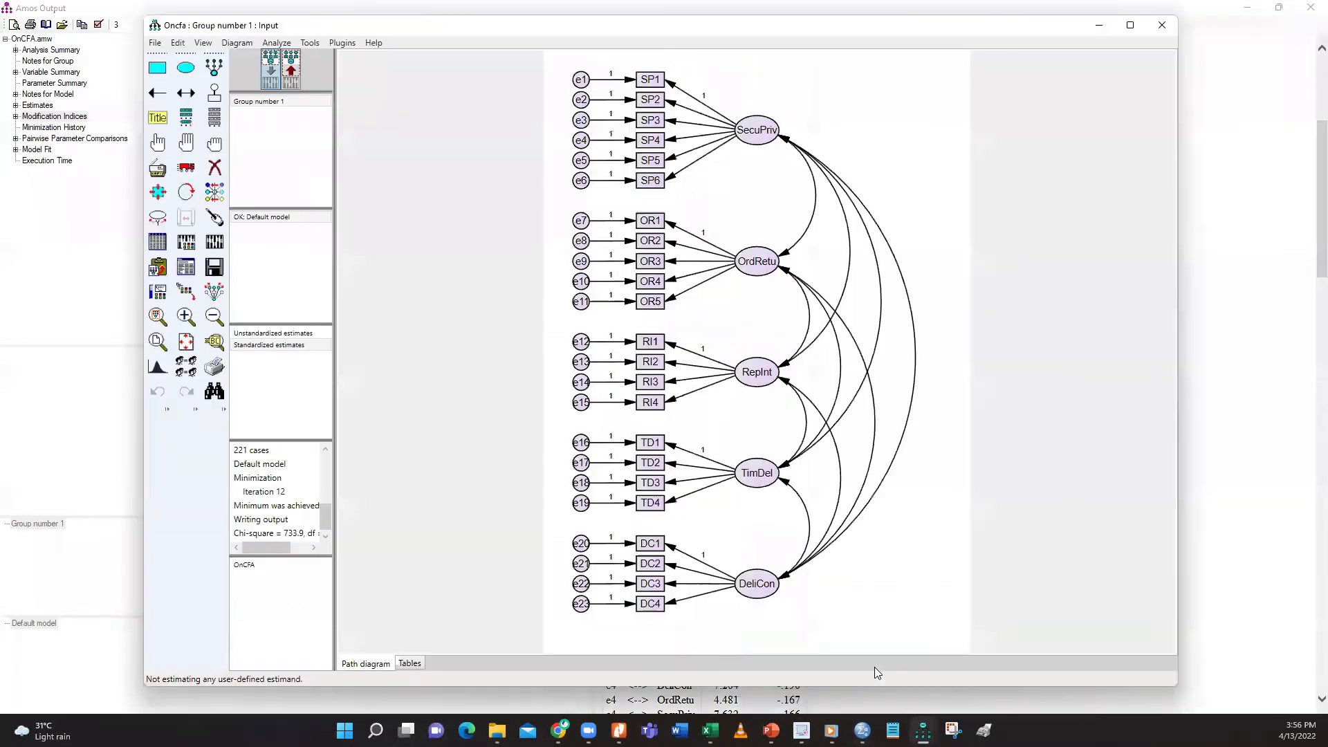
left_click(214, 170)
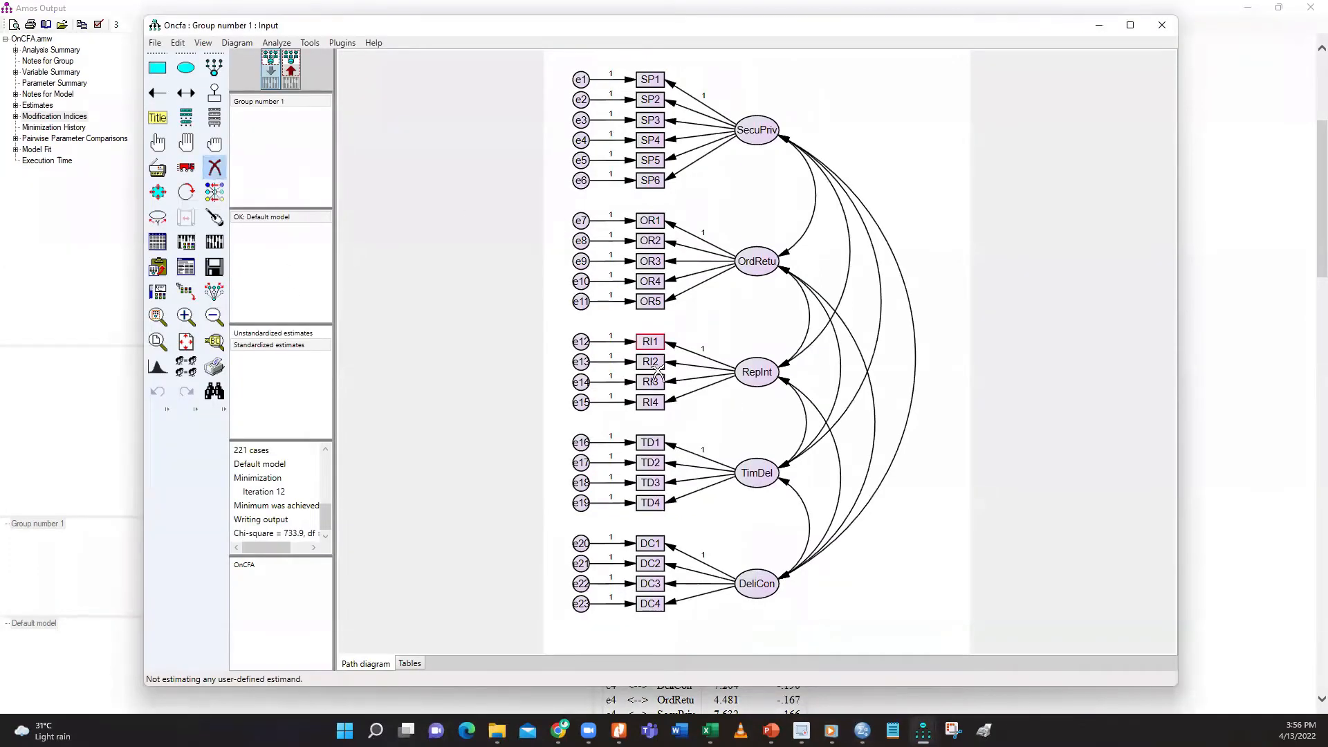
left_click(580, 342)
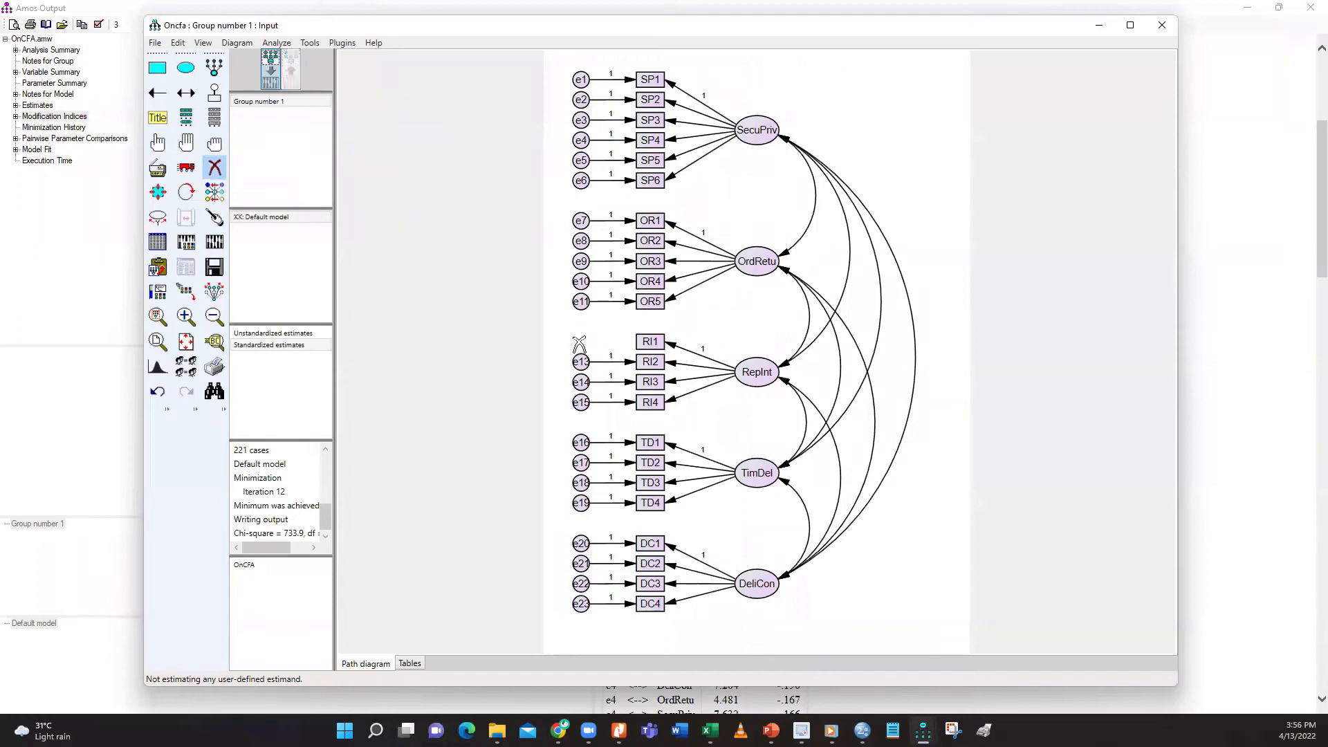
left_click(652, 343)
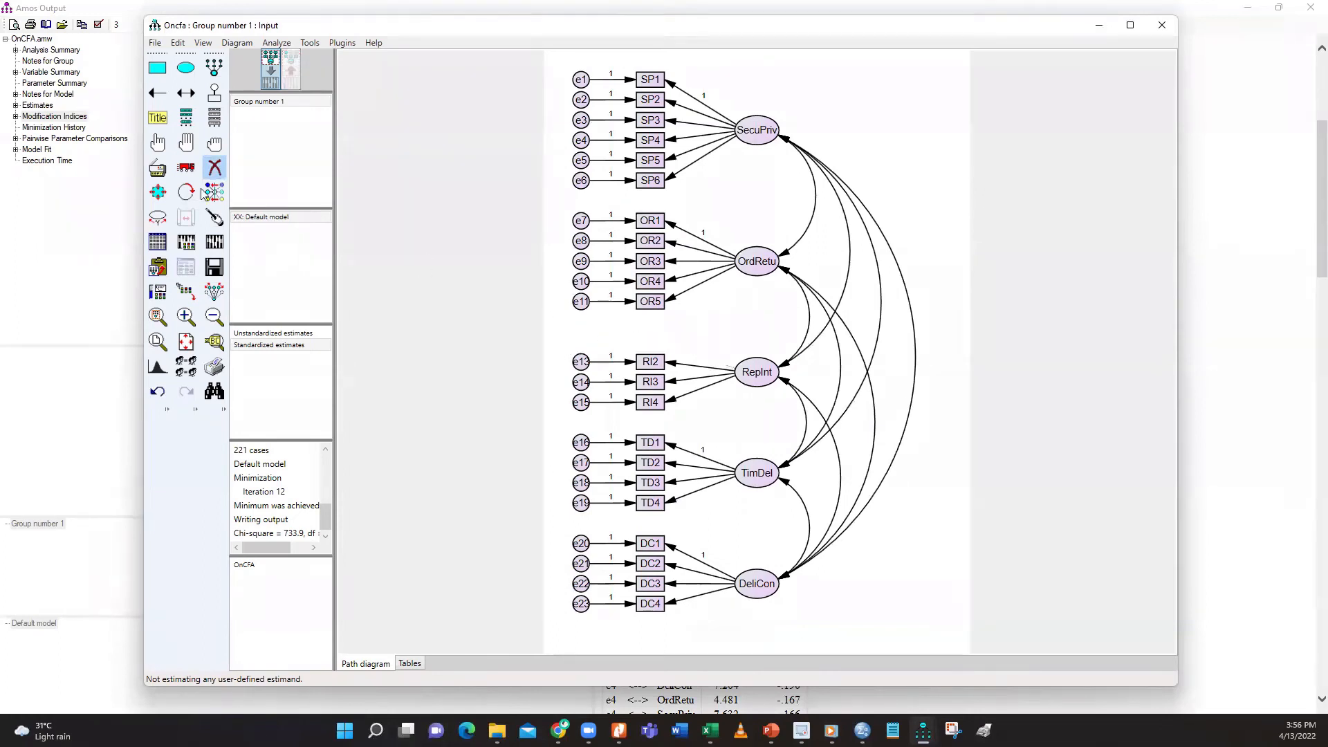
Fix the regression weight of the path from RepInt to RI2 at 1
double_click(674, 366)
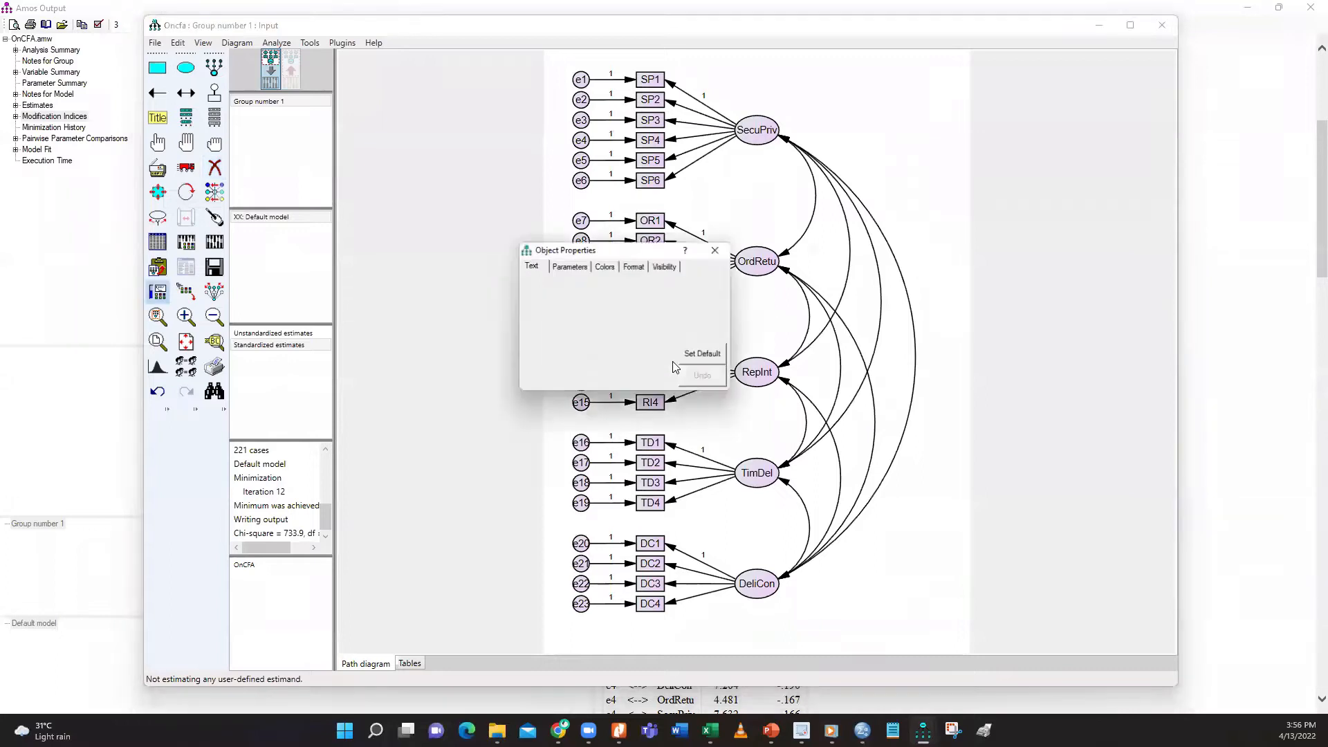
left_click(570, 267)
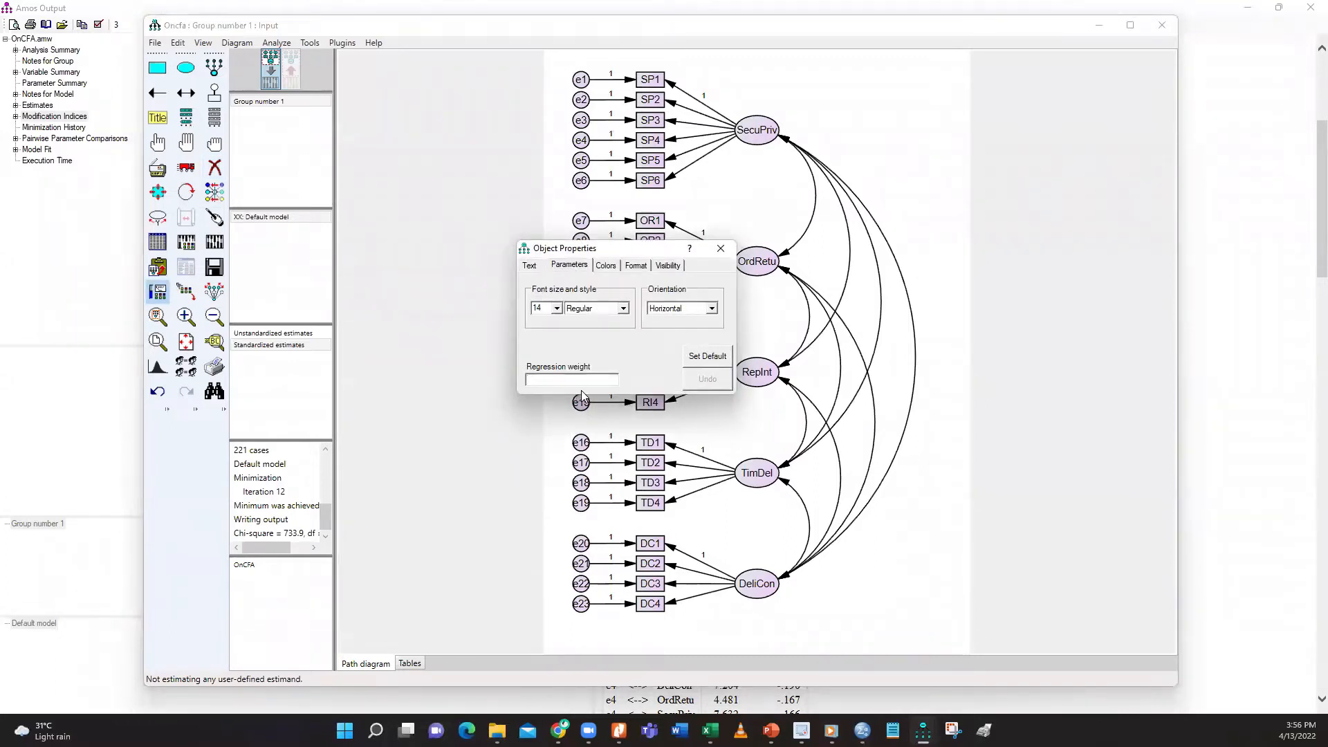
left_click(721, 248)
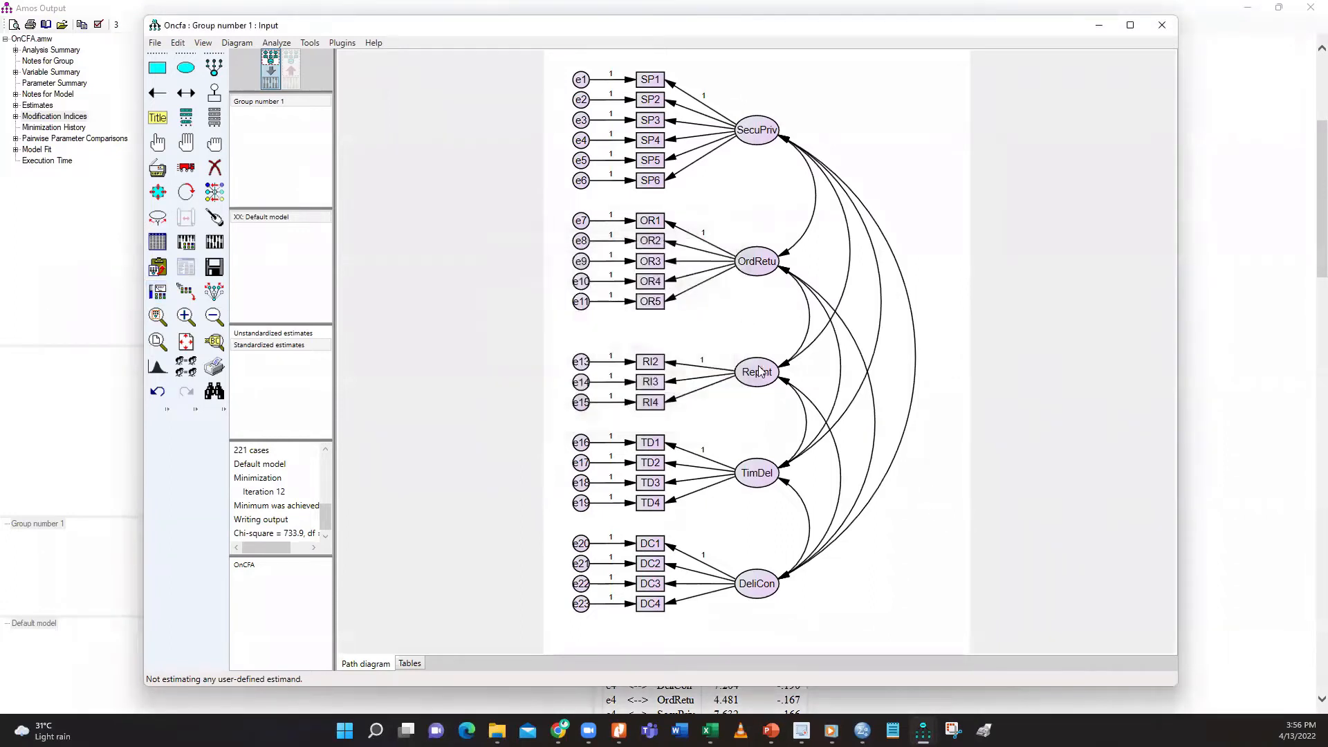
Recalculate the estimates without RI1 and check CMIN/DF, CFI, TLI and RMSEA in the new output's model fit summary
left_click(214, 246)
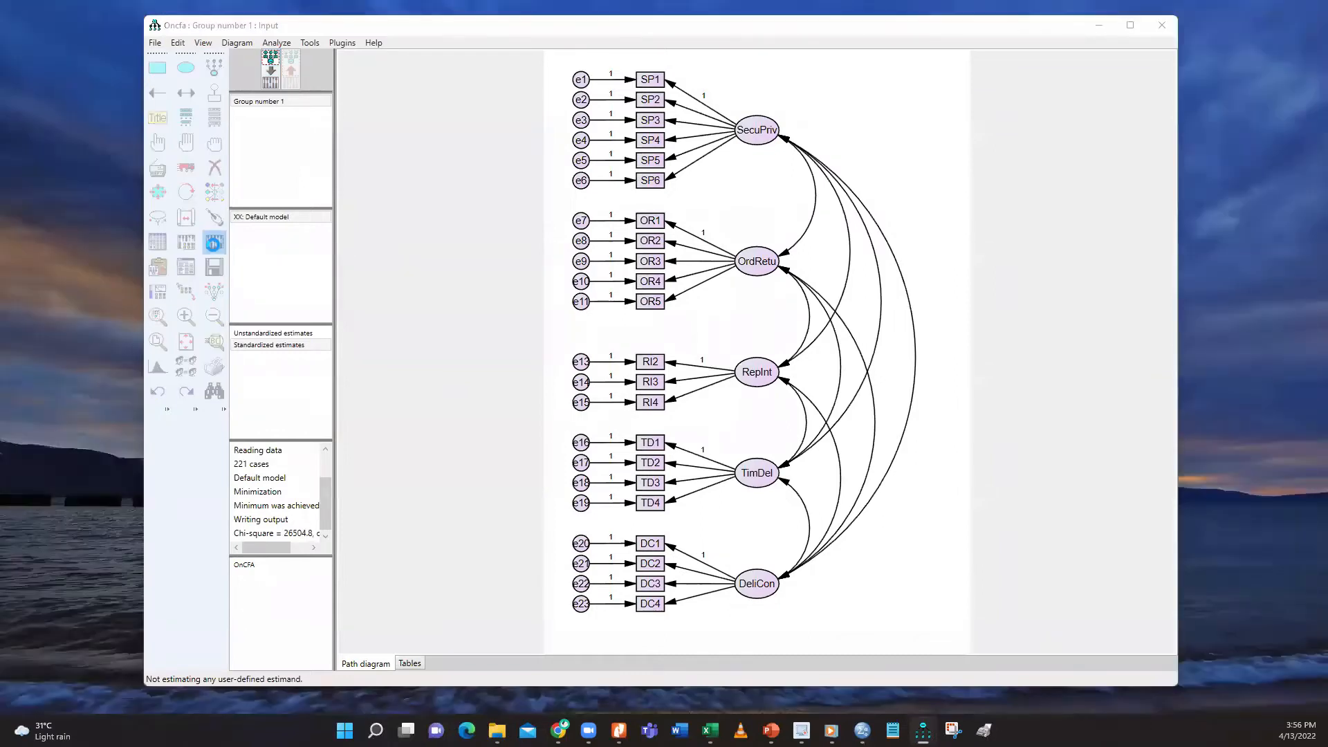
left_click(186, 268)
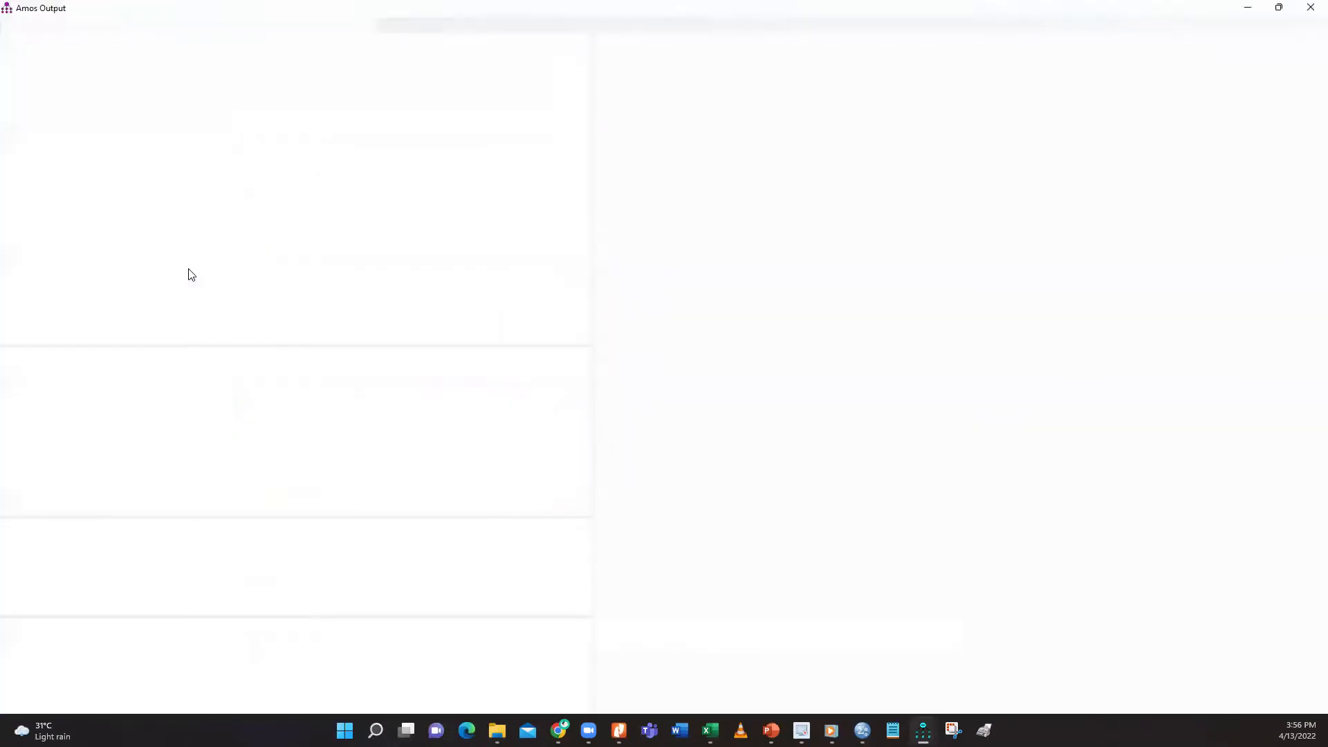
left_click(44, 151)
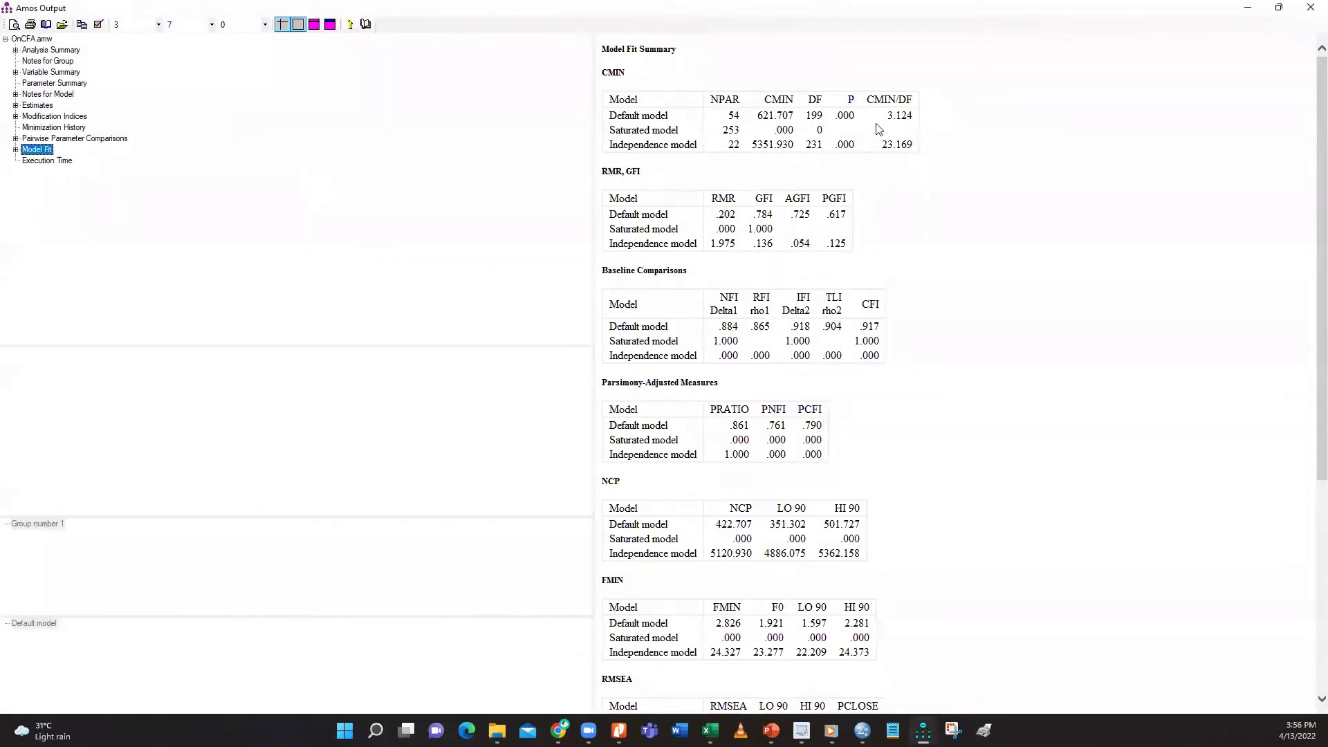
scroll(1064, 525, "down", 3)
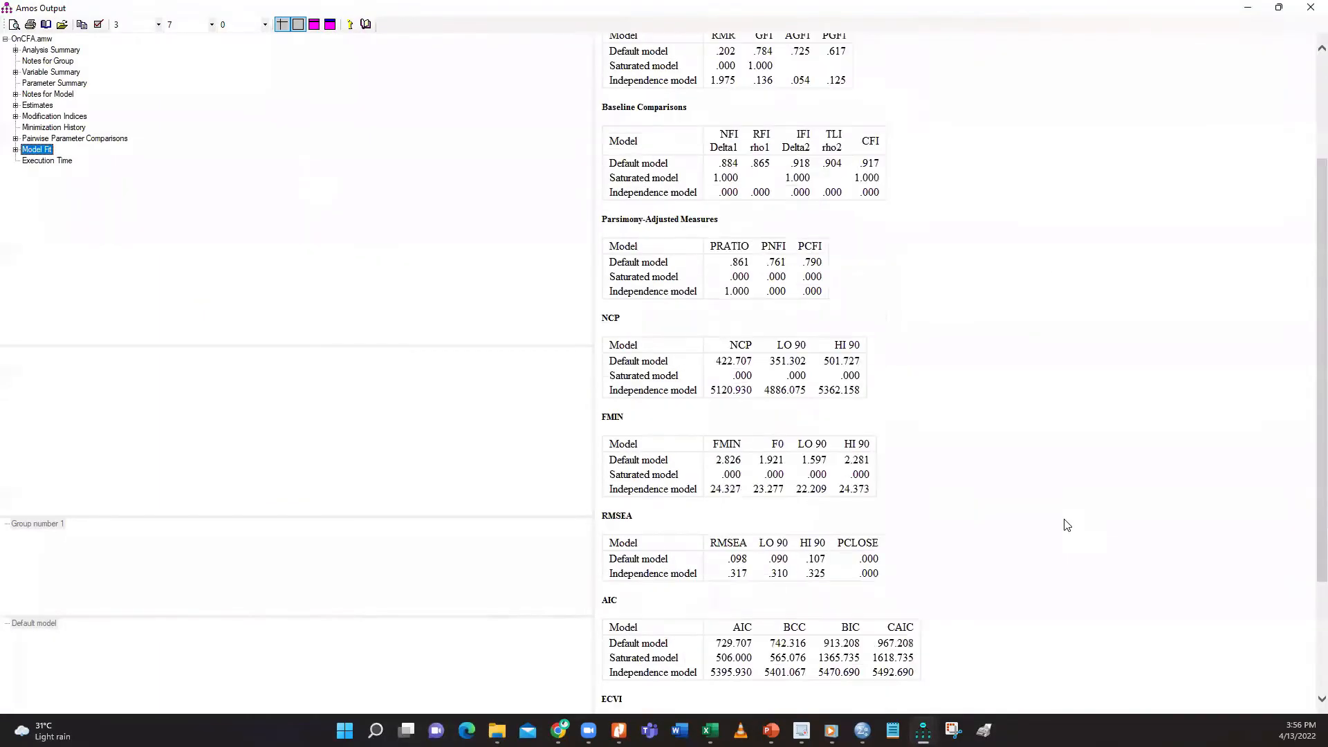
scroll(939, 530, "down", 1)
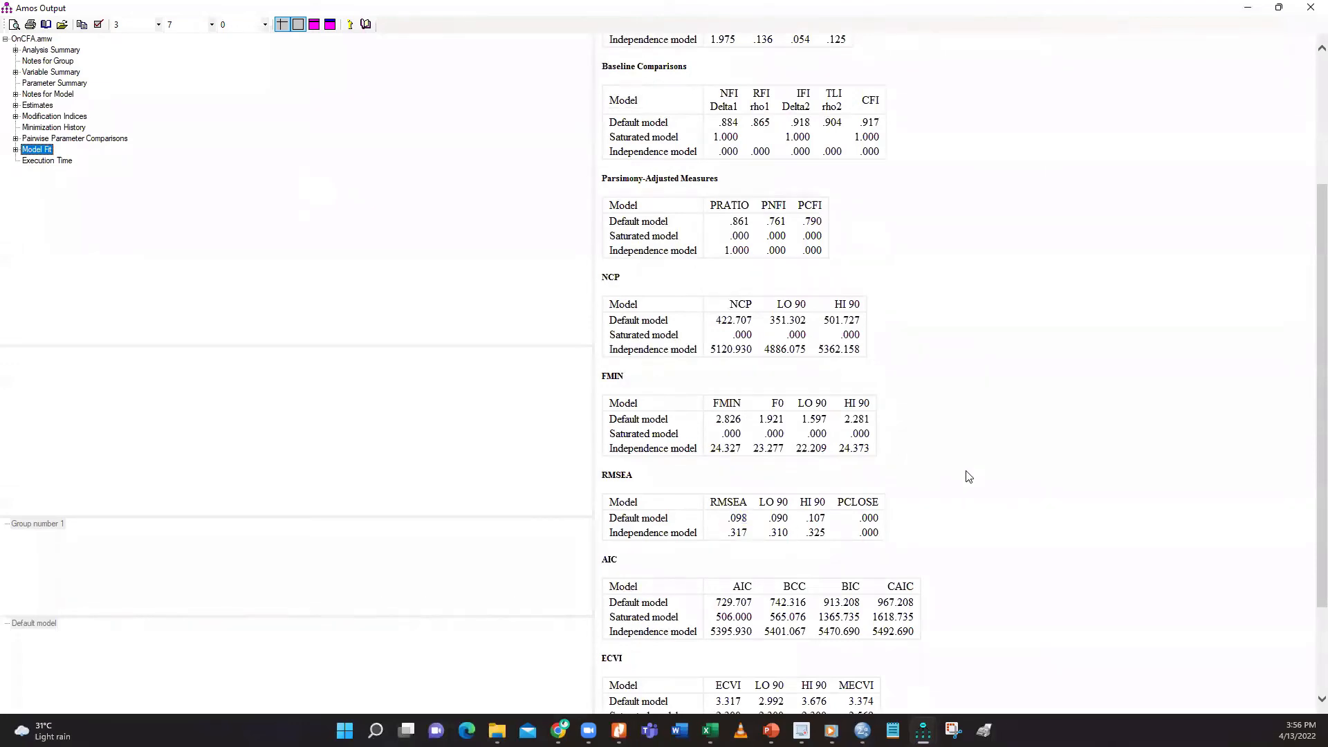
scroll(968, 479, "up", 4)
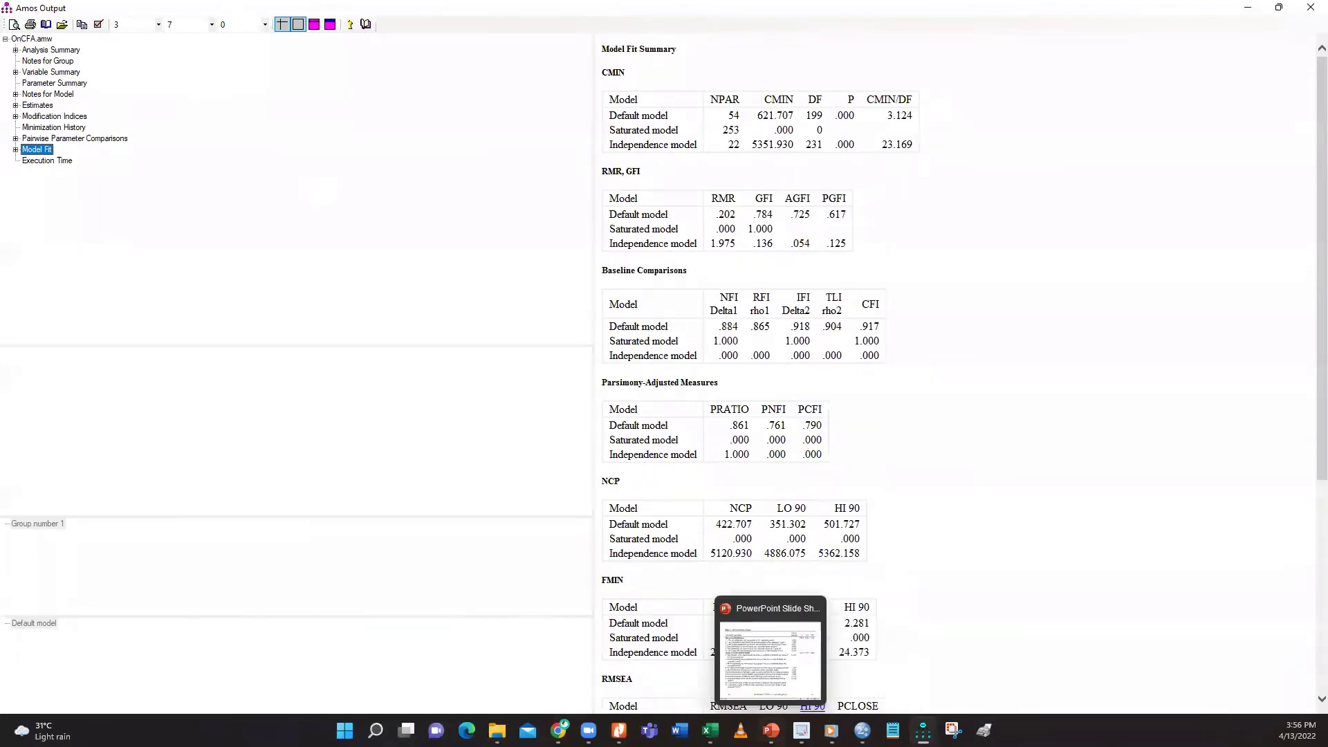
Examine the covariance modification indices for the highest M.I. values and compare the error terms involved with the path diagram
left_click(59, 117)
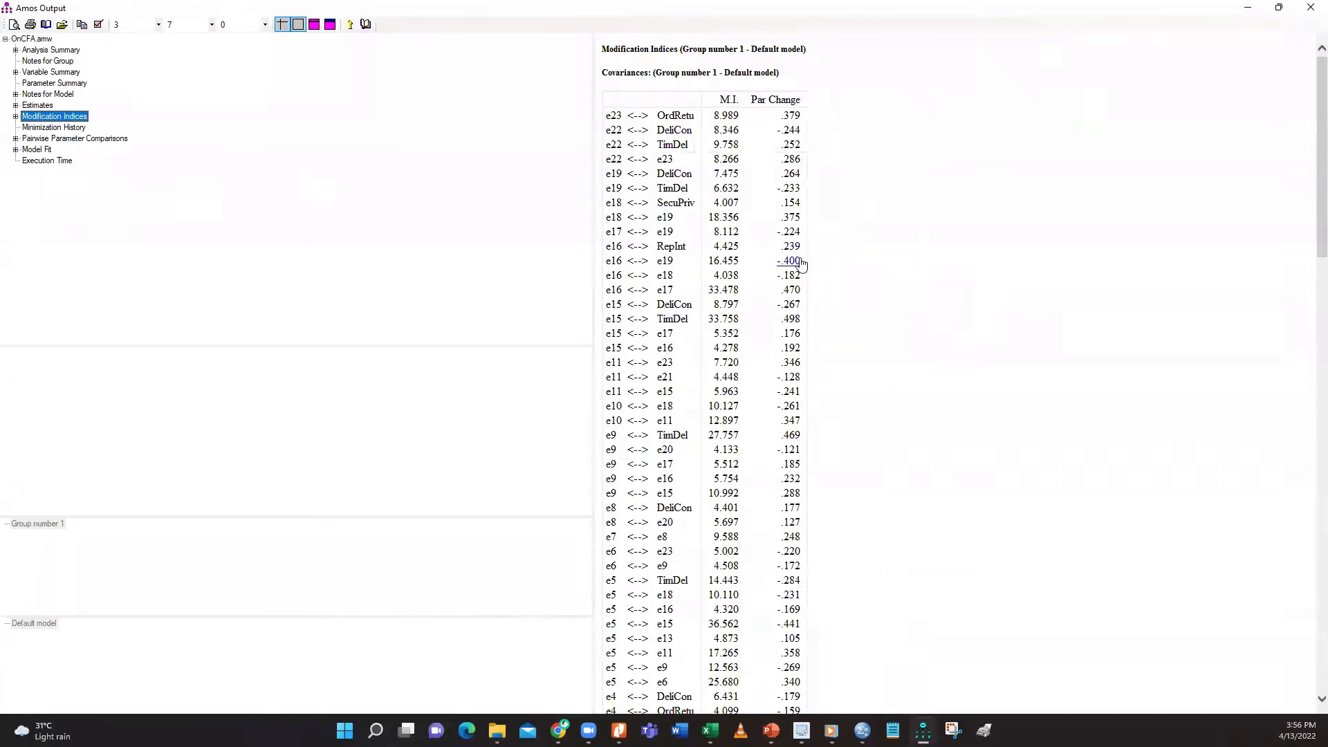
scroll(903, 538, "down", 2)
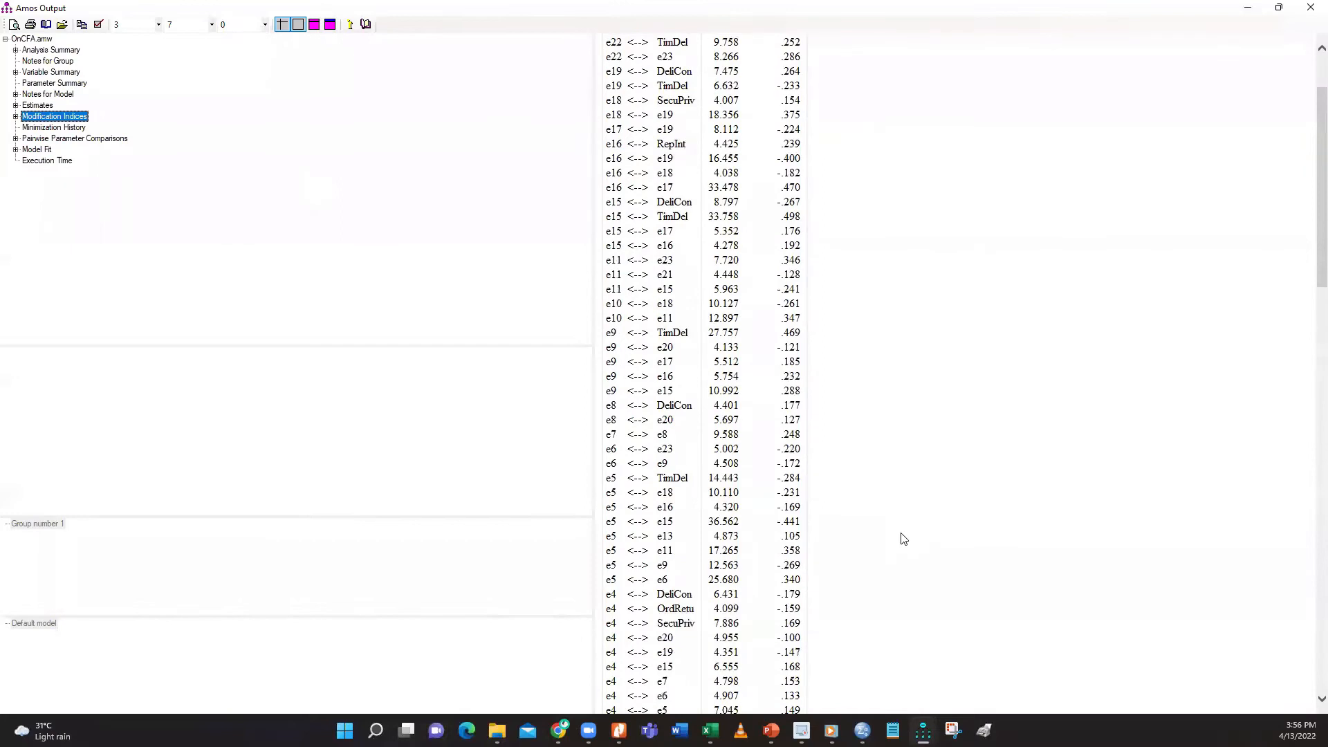
scroll(902, 538, "down", 2)
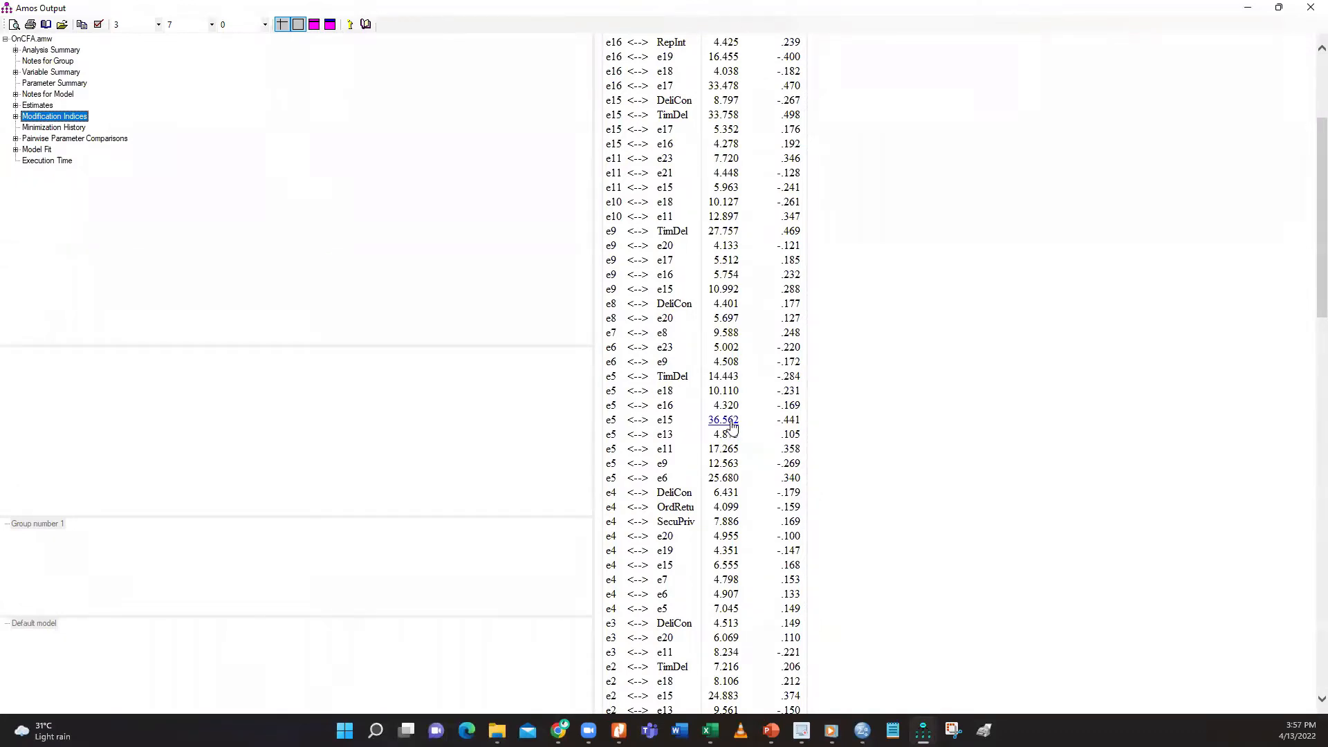
scroll(966, 459, "down", 7)
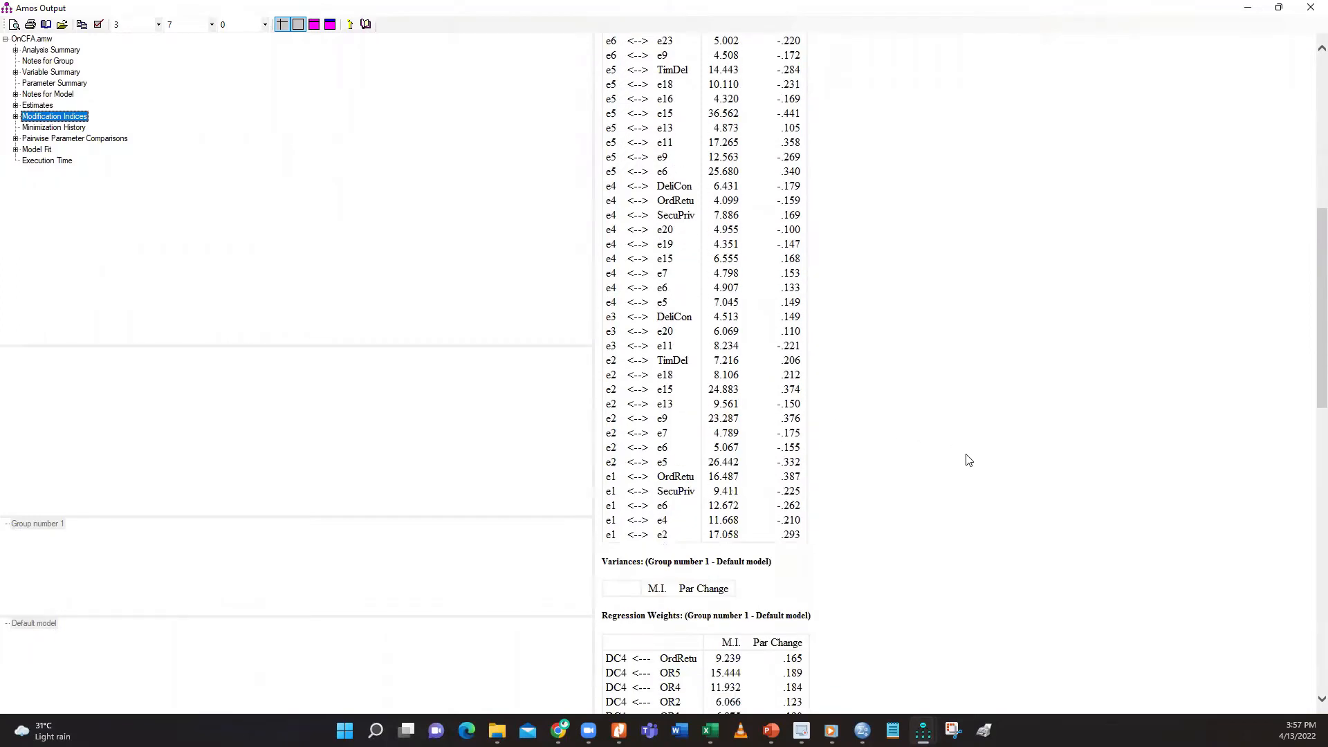
scroll(968, 460, "up", 12)
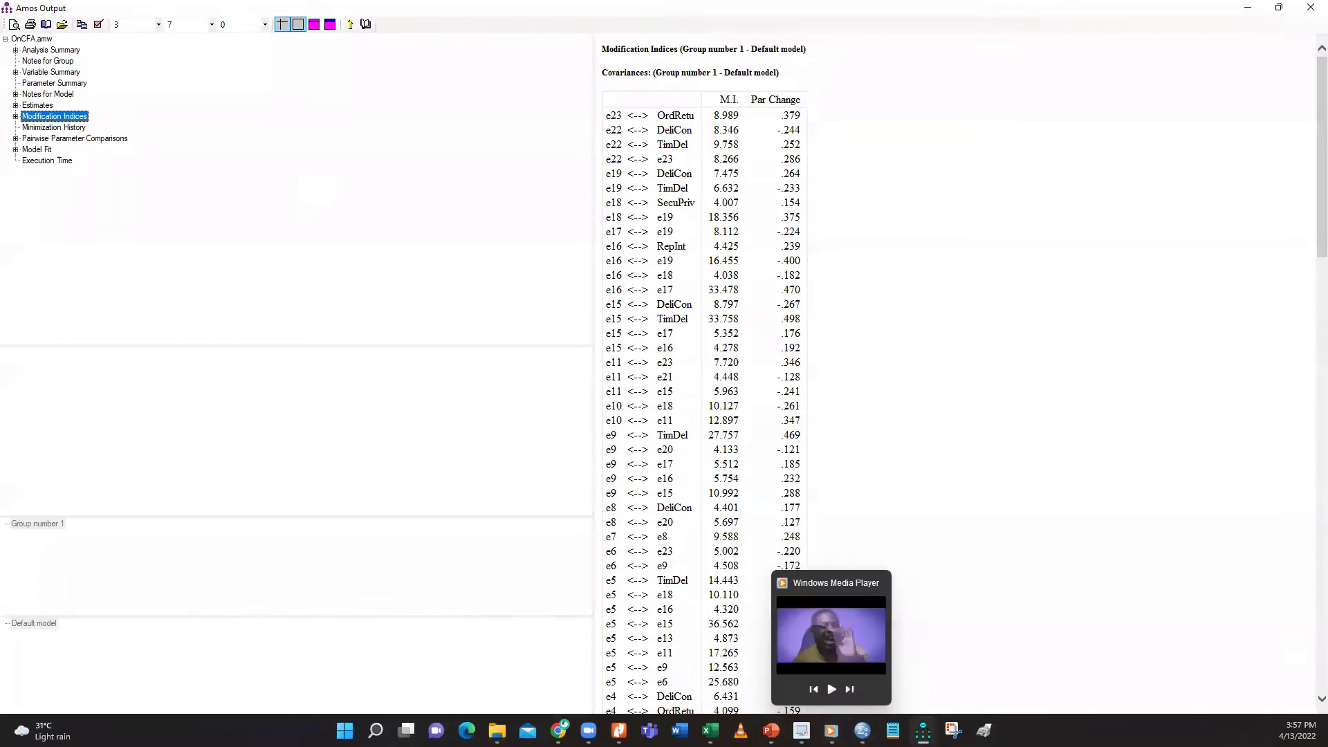
mouse_move(923, 729)
left_click(844, 661)
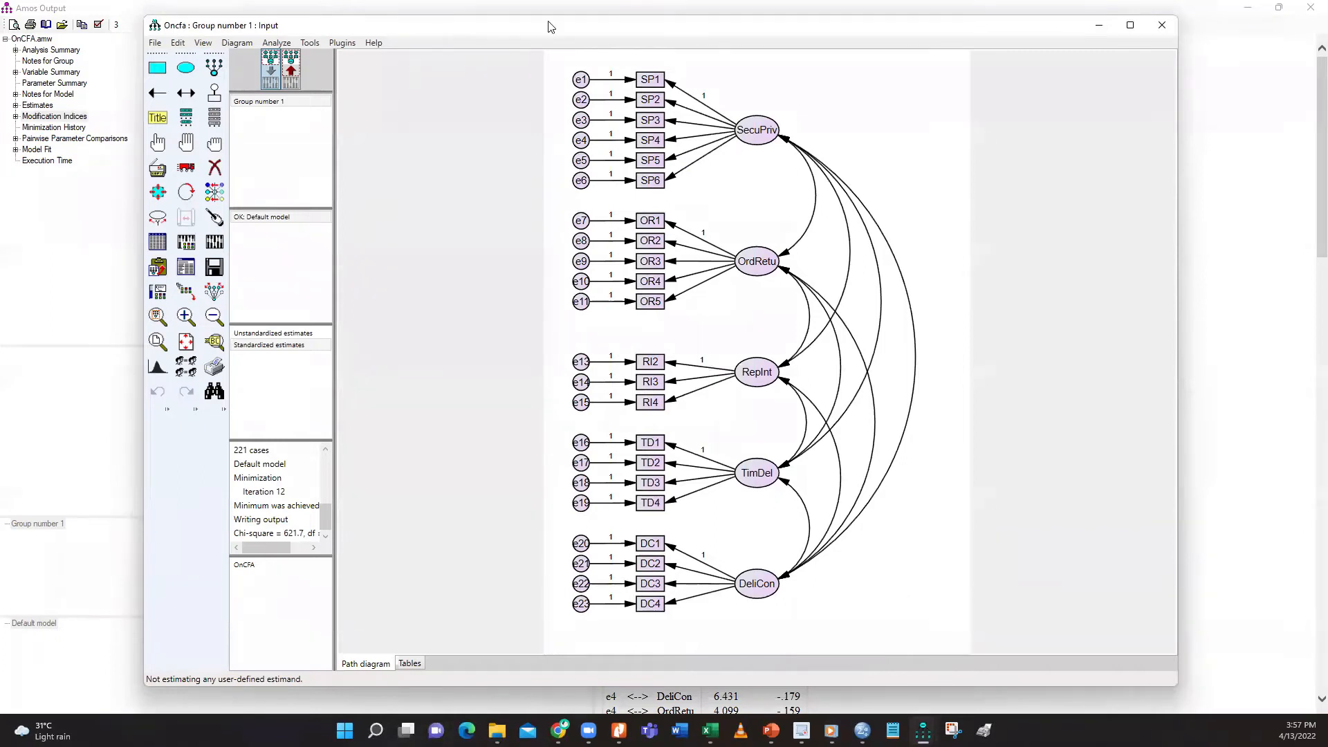
left_click(1207, 96)
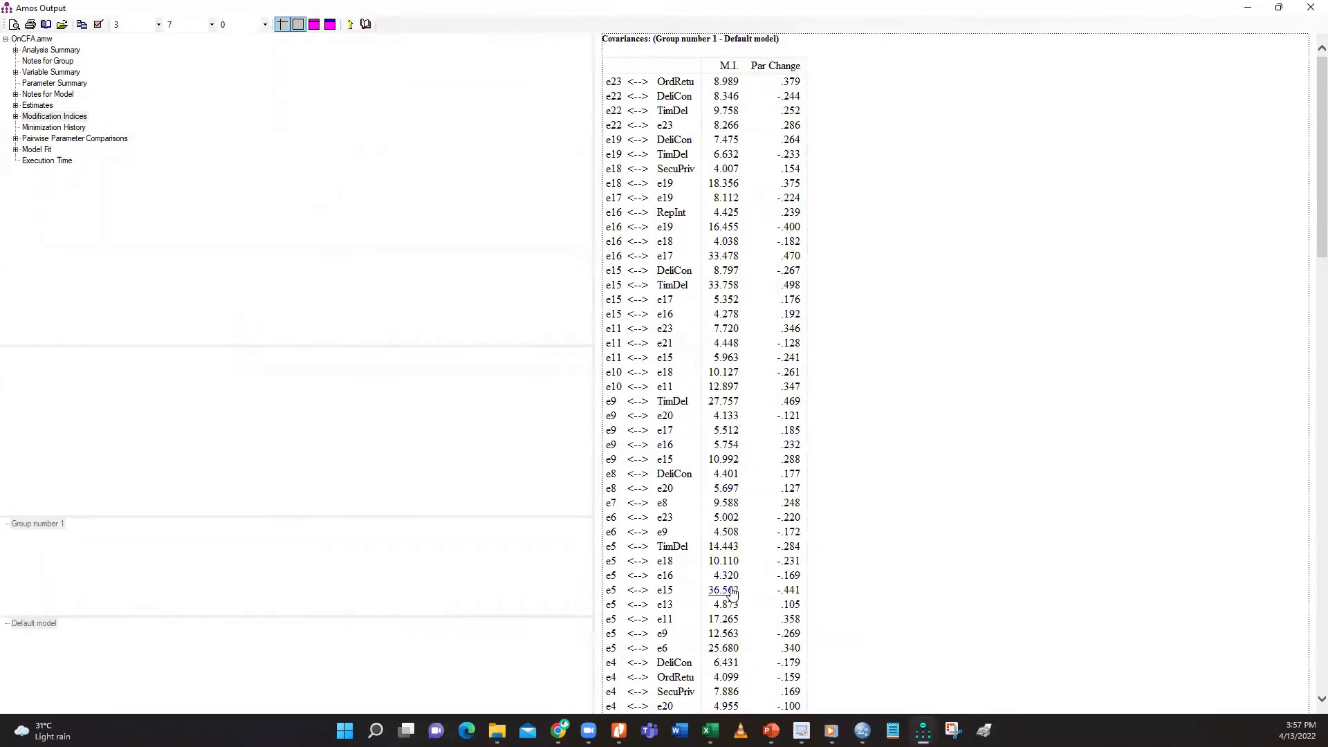
Erase the SP5 indicator and its error term e5 from the SecuPriv factor in the path diagram
mouse_move(923, 730)
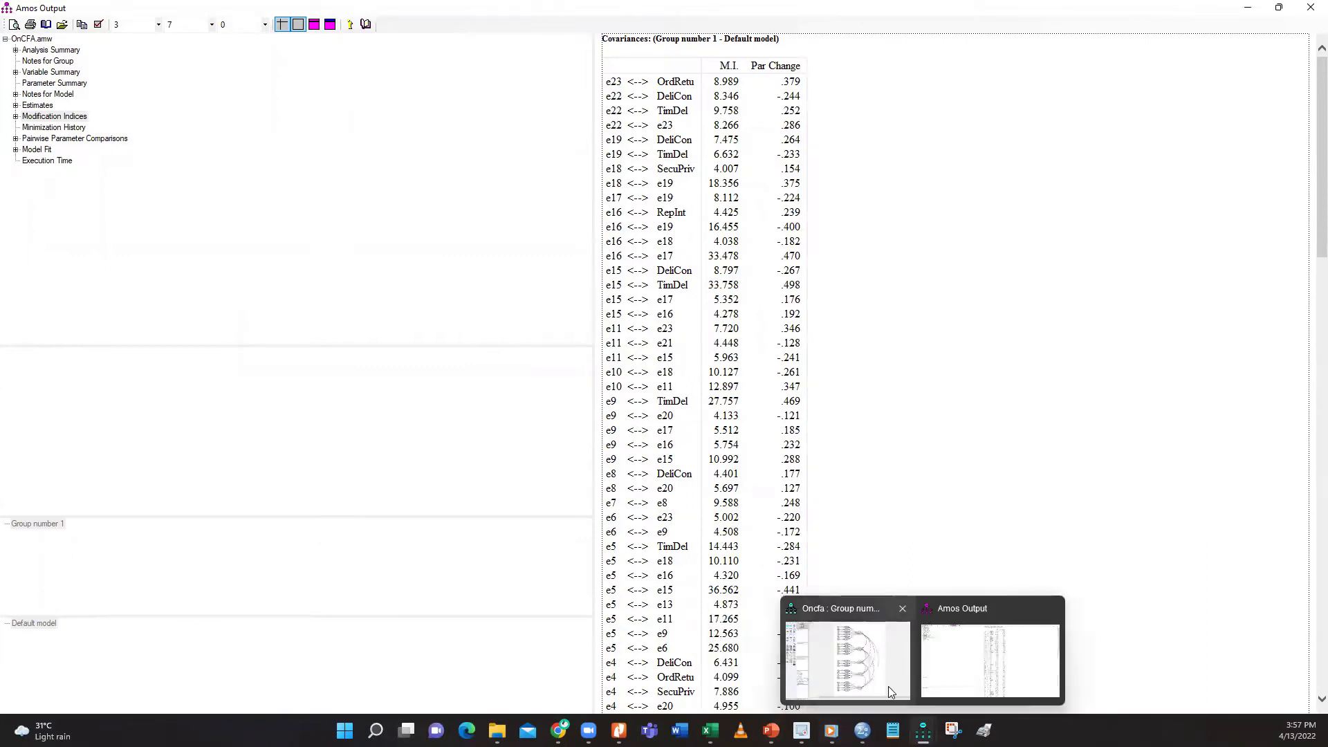
left_click(888, 686)
left_click(214, 168)
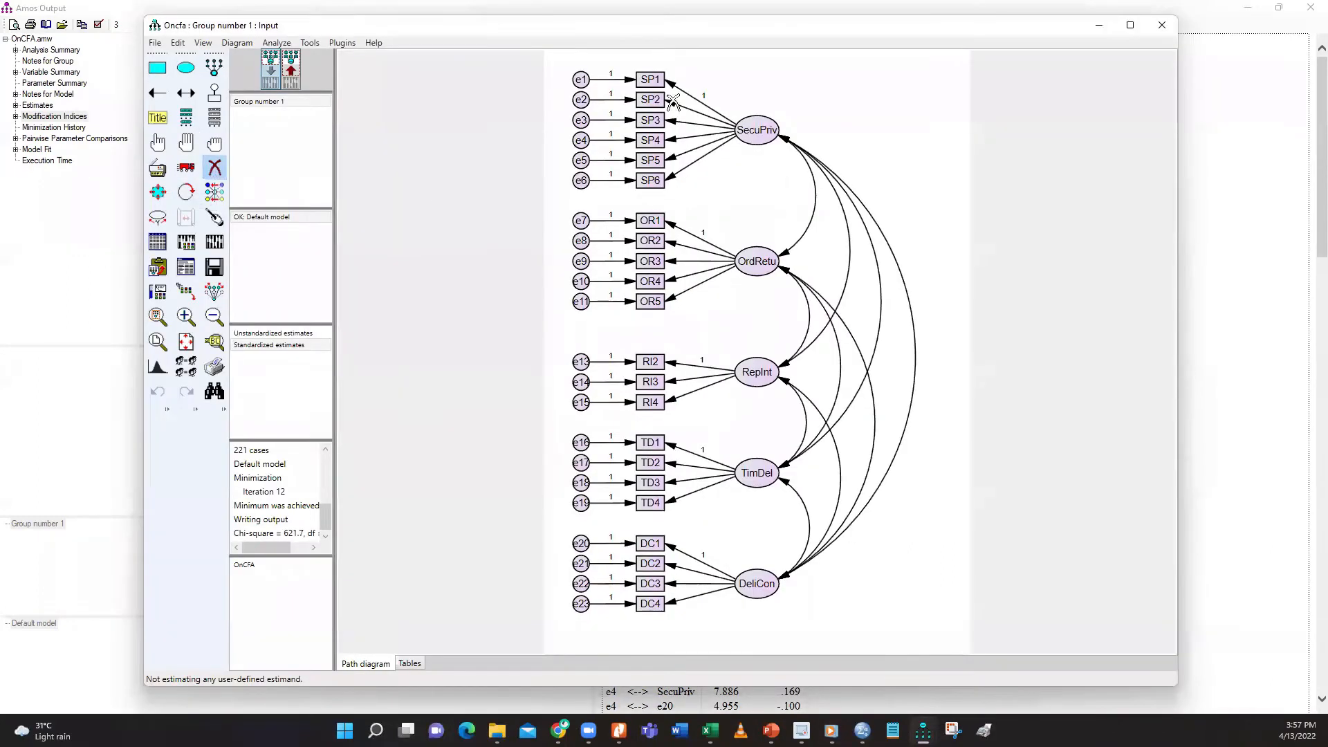
left_click(634, 160)
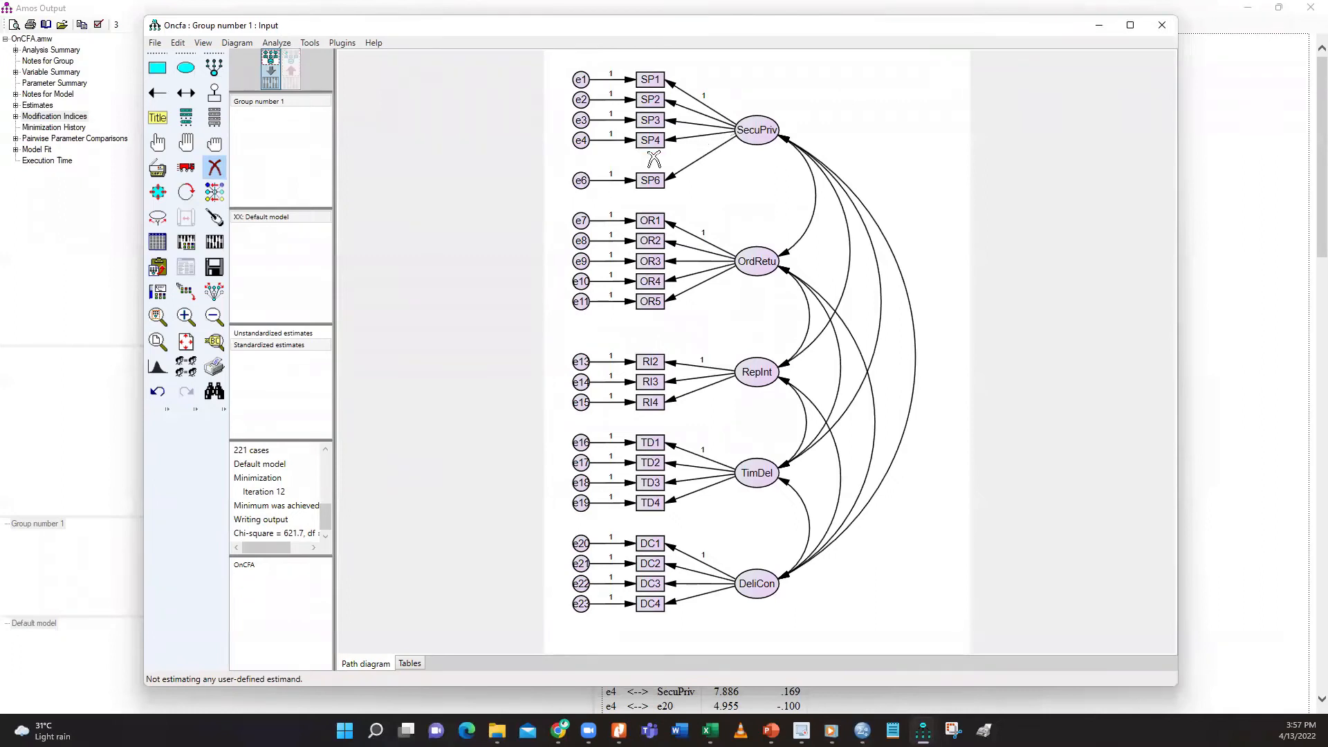
Recalculate the estimates without SP5 and review the new fit summary from CMIN/DF through RMSEA
left_click(215, 242)
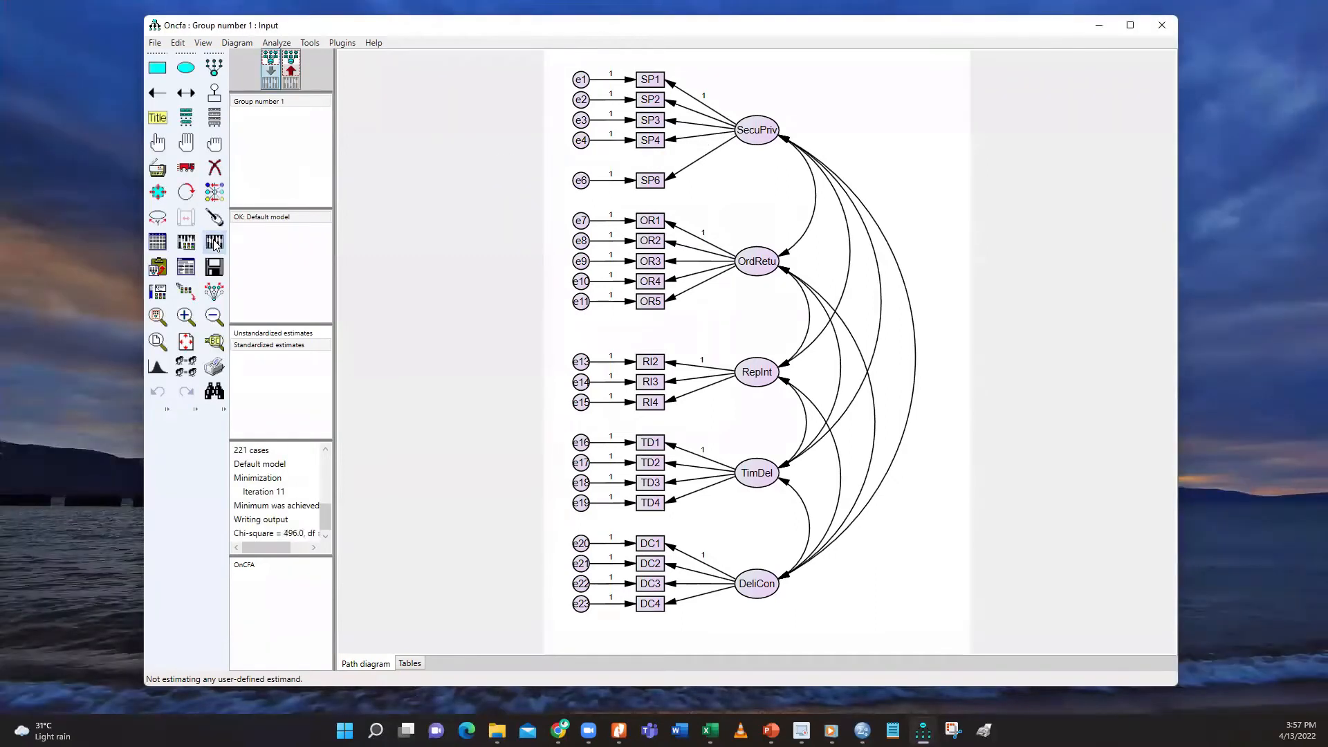
left_click(185, 267)
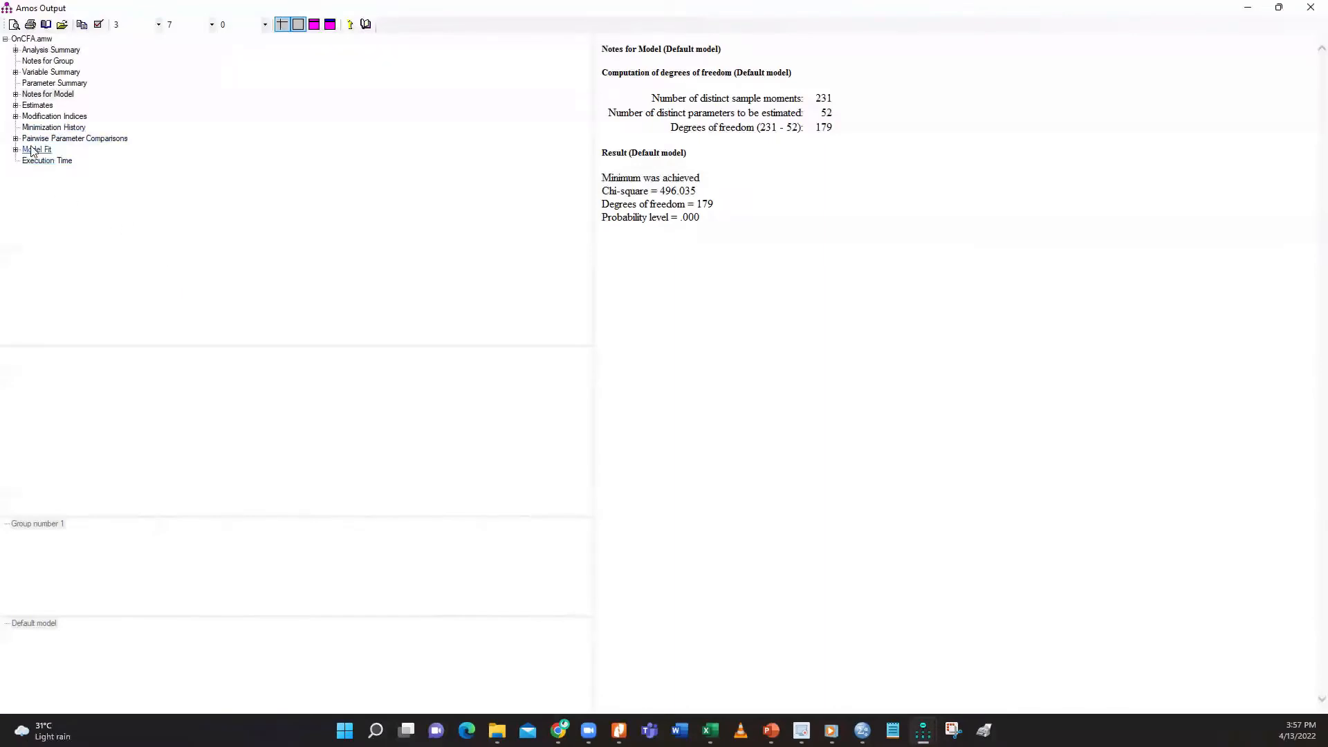
left_click(33, 149)
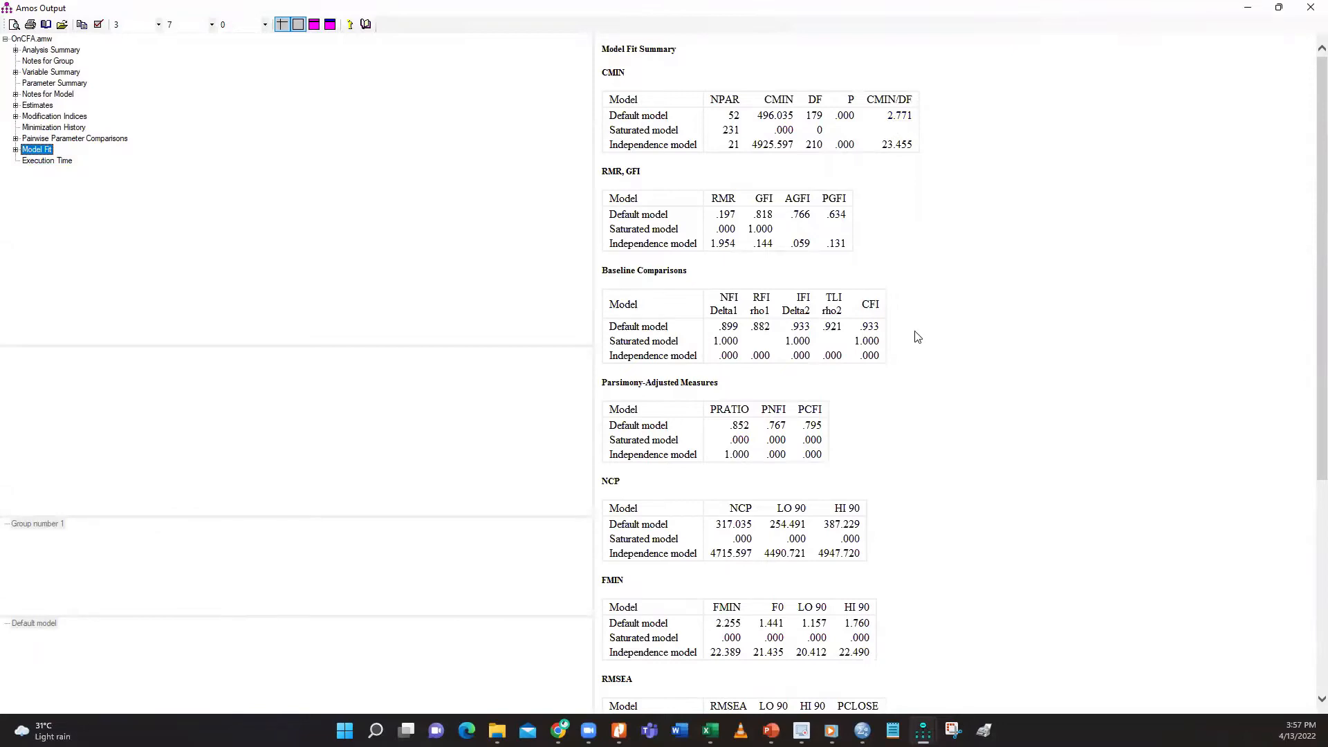
scroll(913, 336, "down", 3)
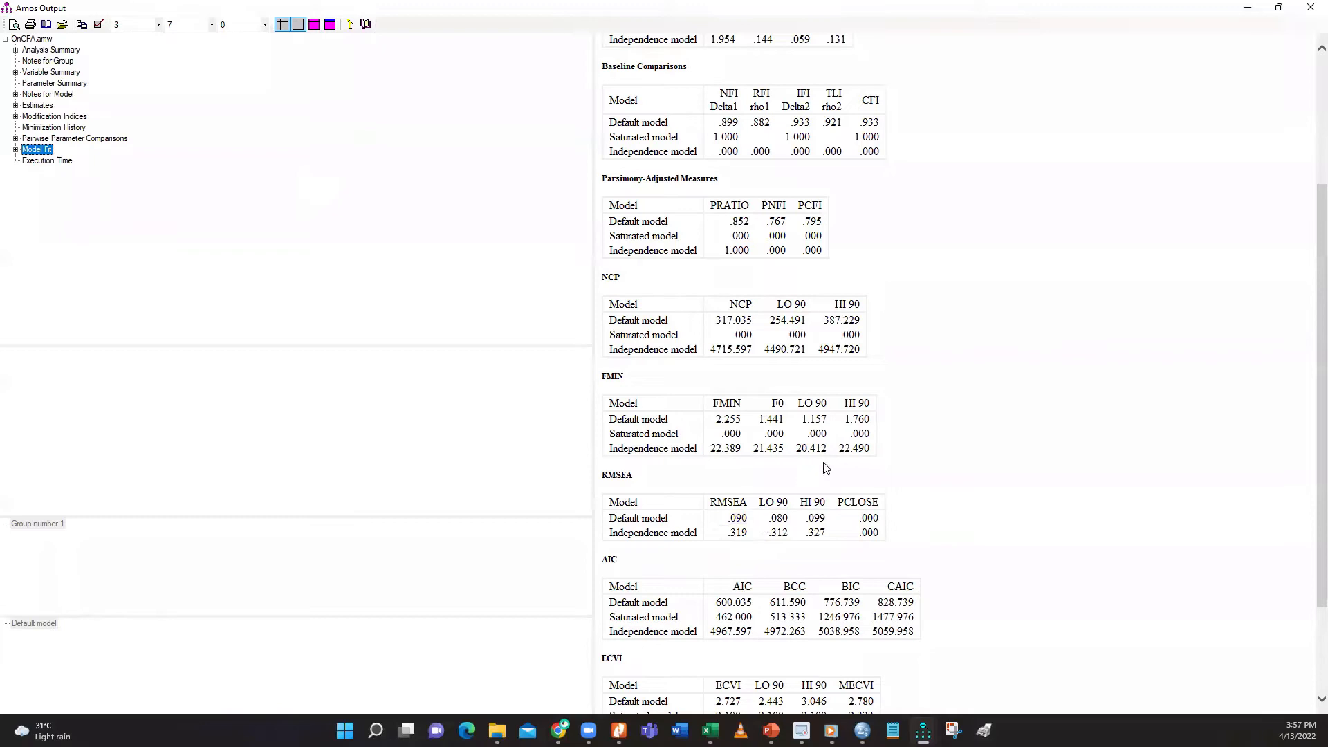
scroll(826, 468, "up", 2)
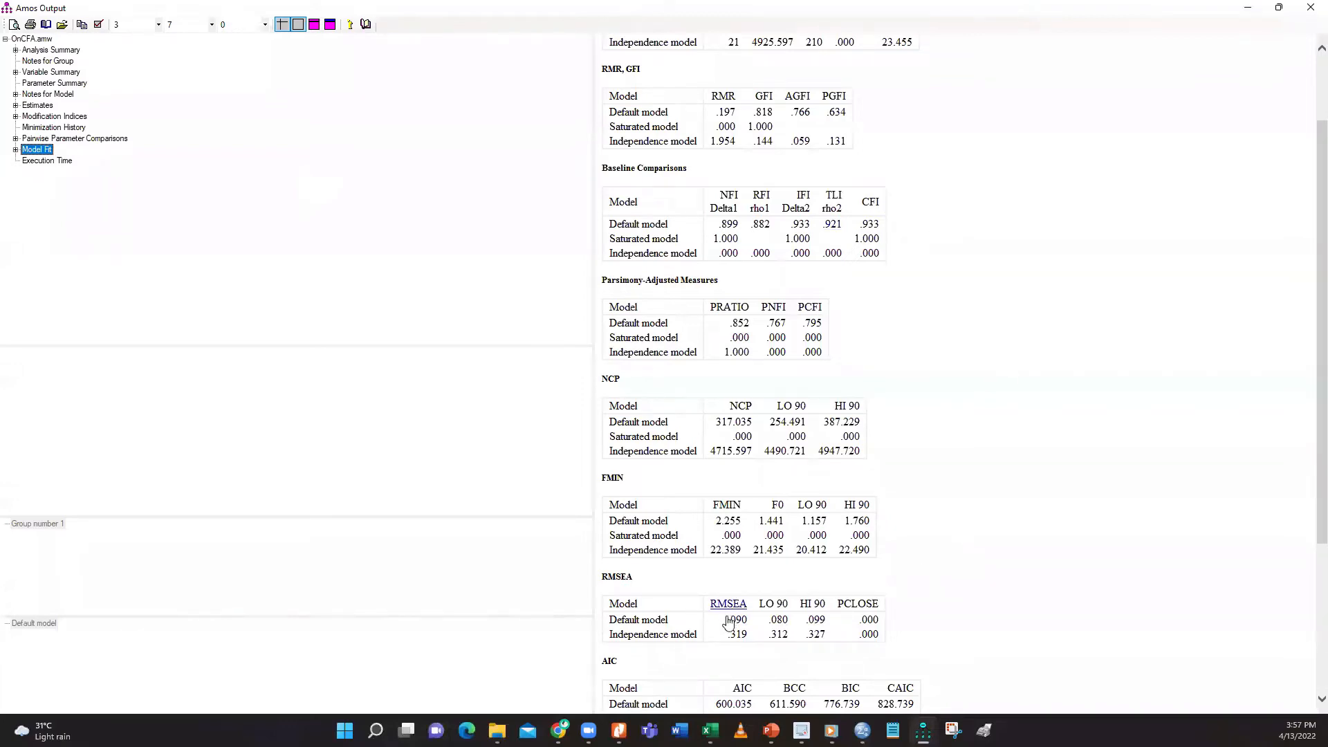
Examine the updated covariance modification indices for the error term pairs with the highest M.I. values
left_click(70, 118)
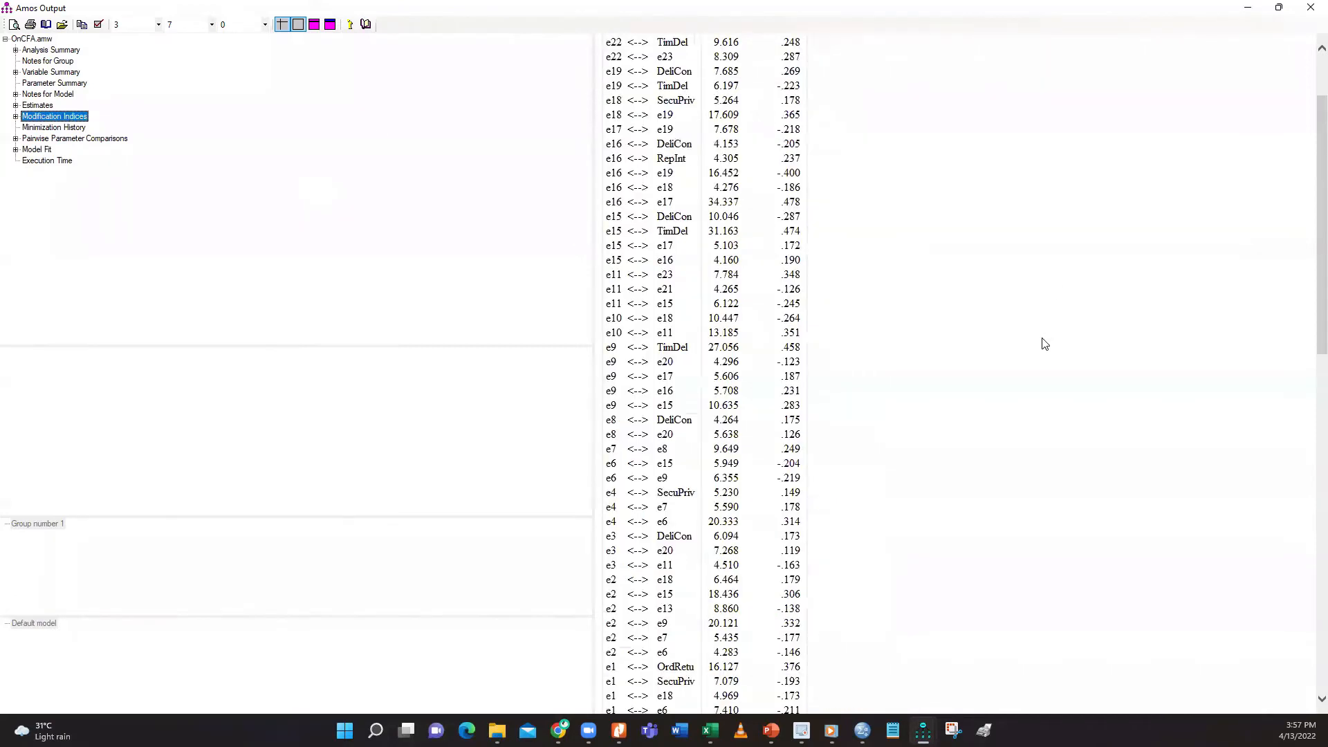
scroll(1044, 345, "up", 3)
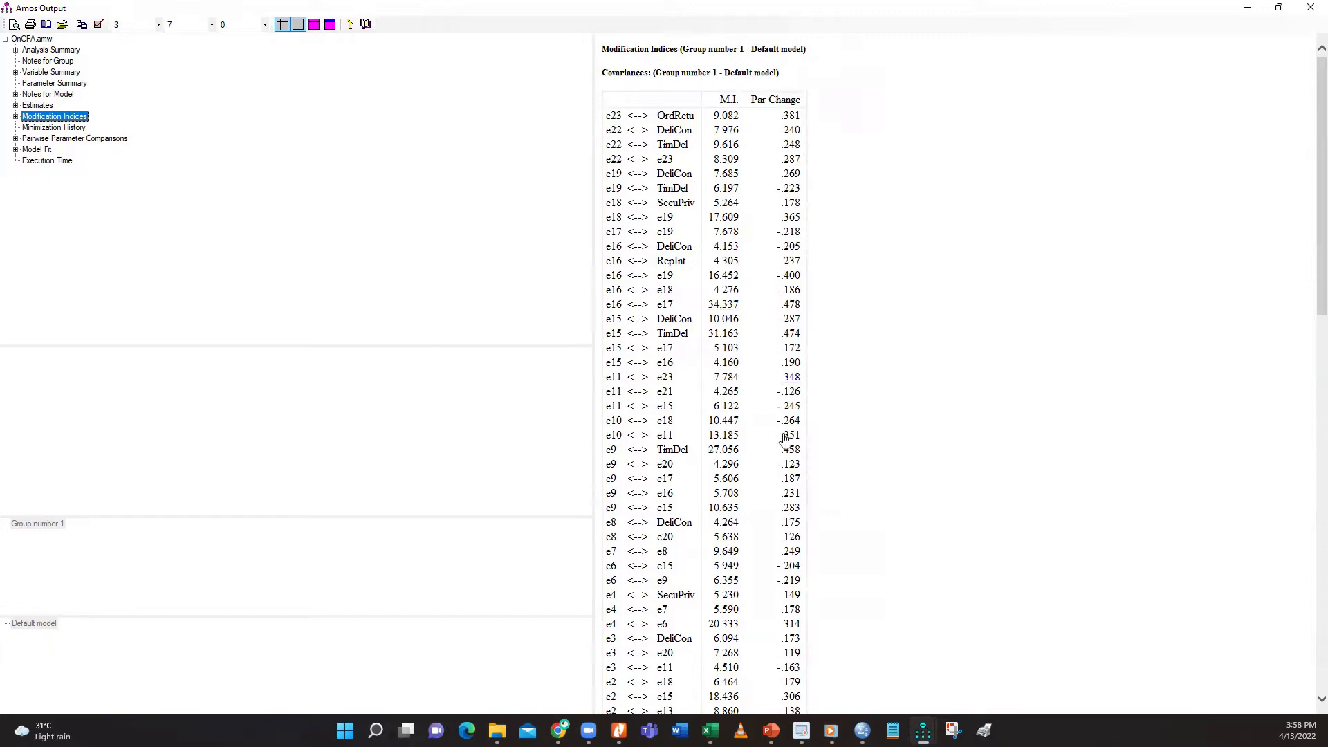
scroll(898, 501, "down", 3)
scroll(898, 502, "down", 3)
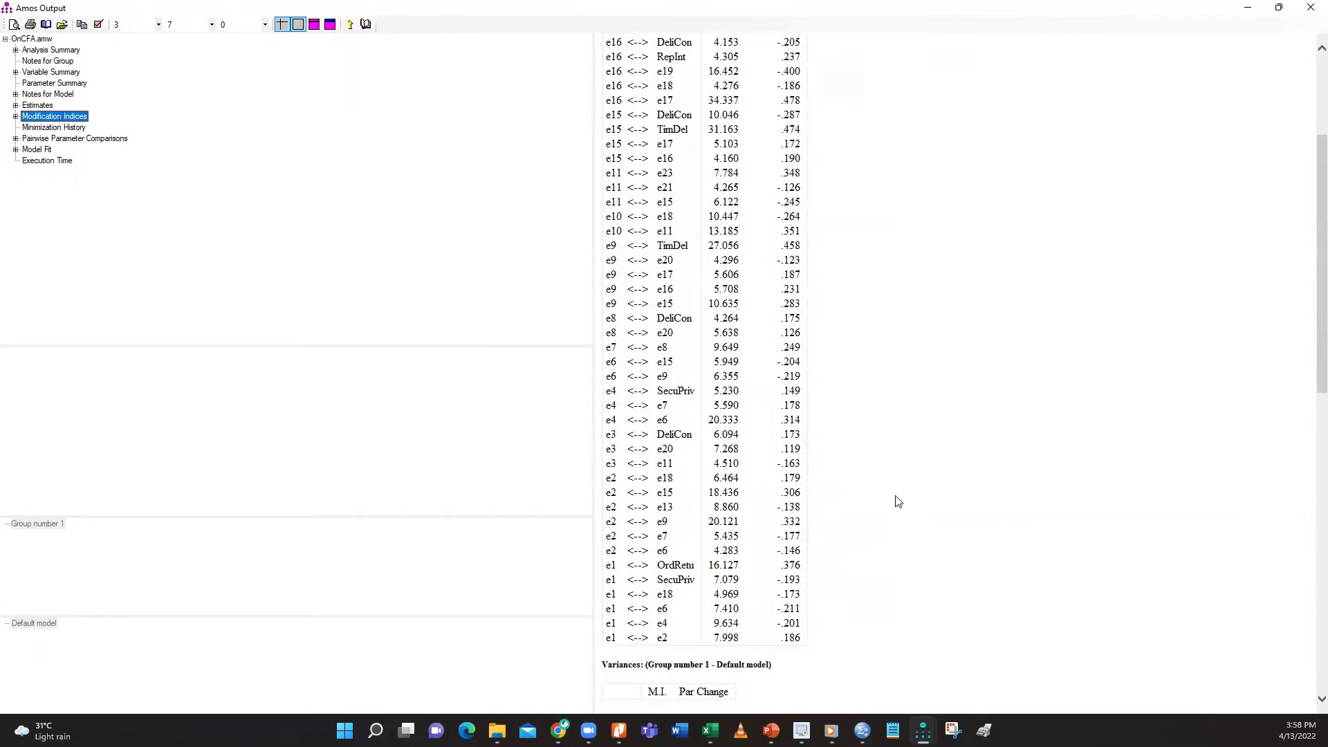
scroll(897, 501, "up", 6)
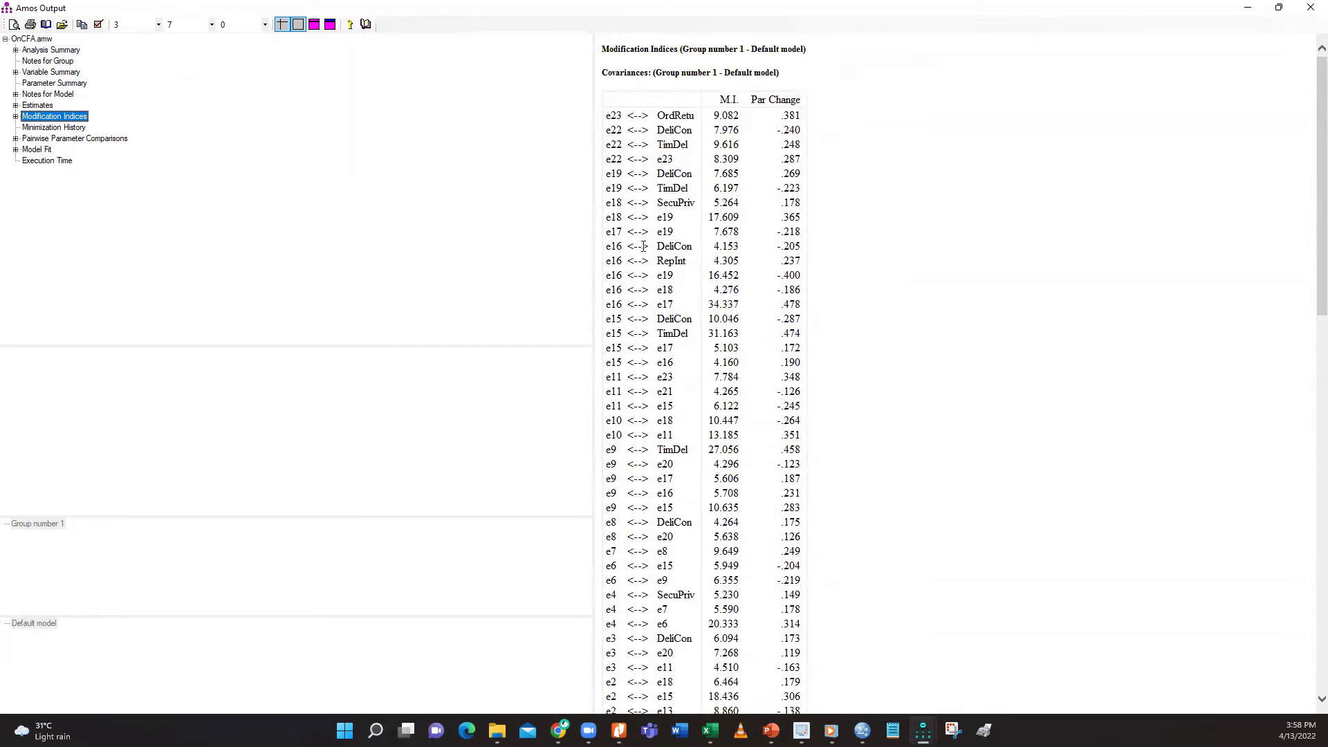
Erase the TD1 indicator and its error term e16 from the TimDel factor in the path diagram
mouse_move(923, 730)
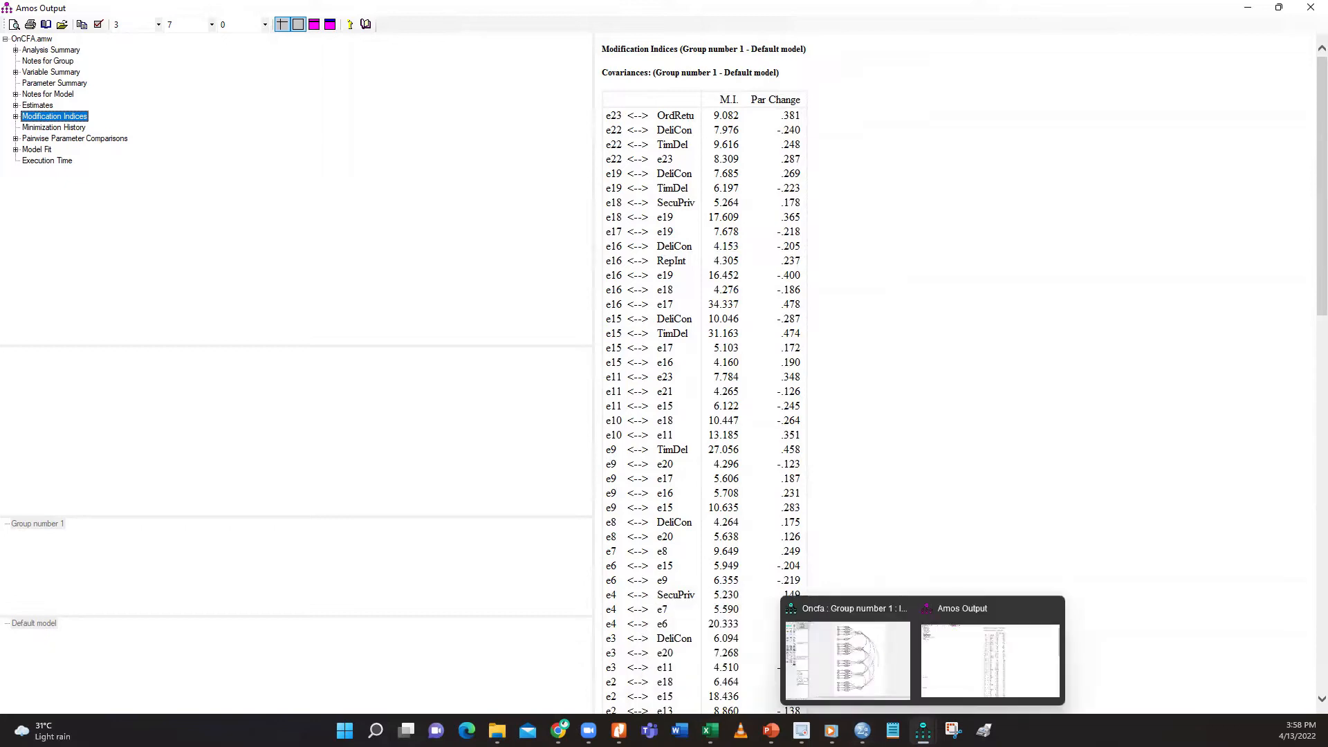
left_click(872, 689)
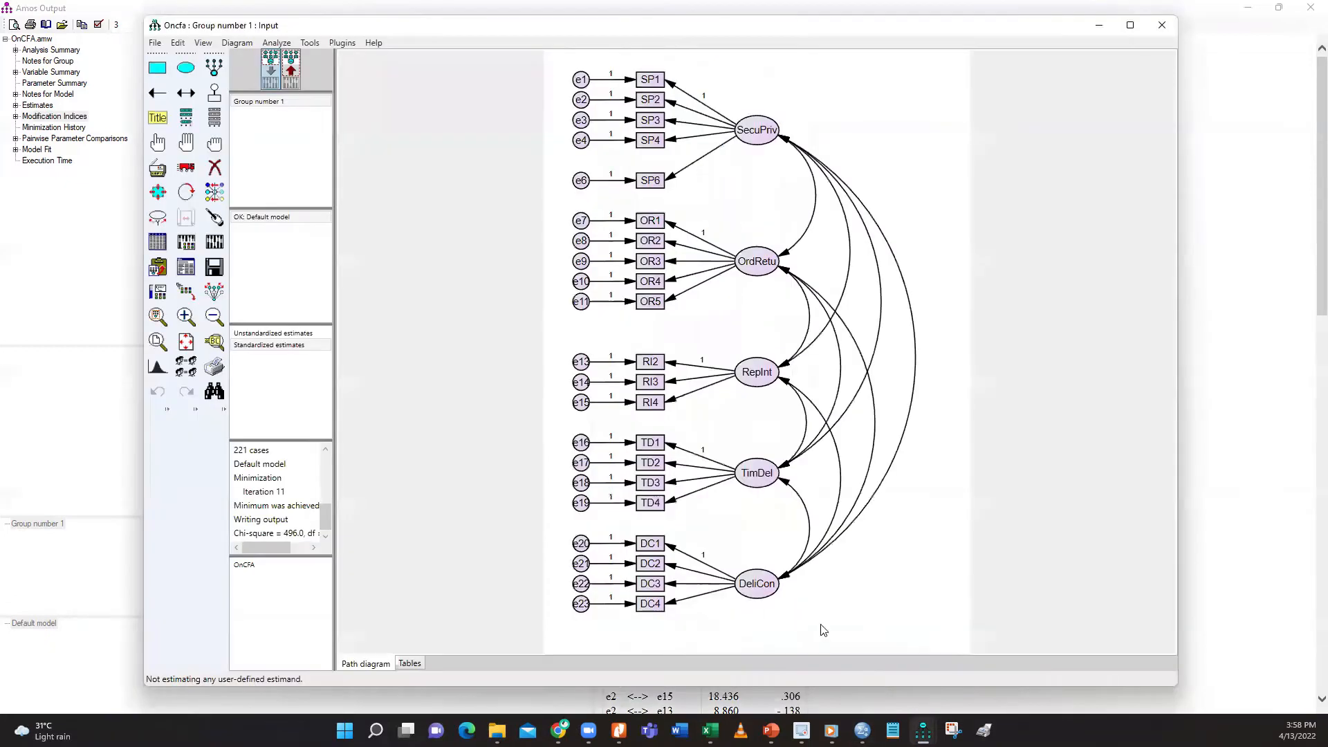
left_click(214, 168)
left_click(650, 443)
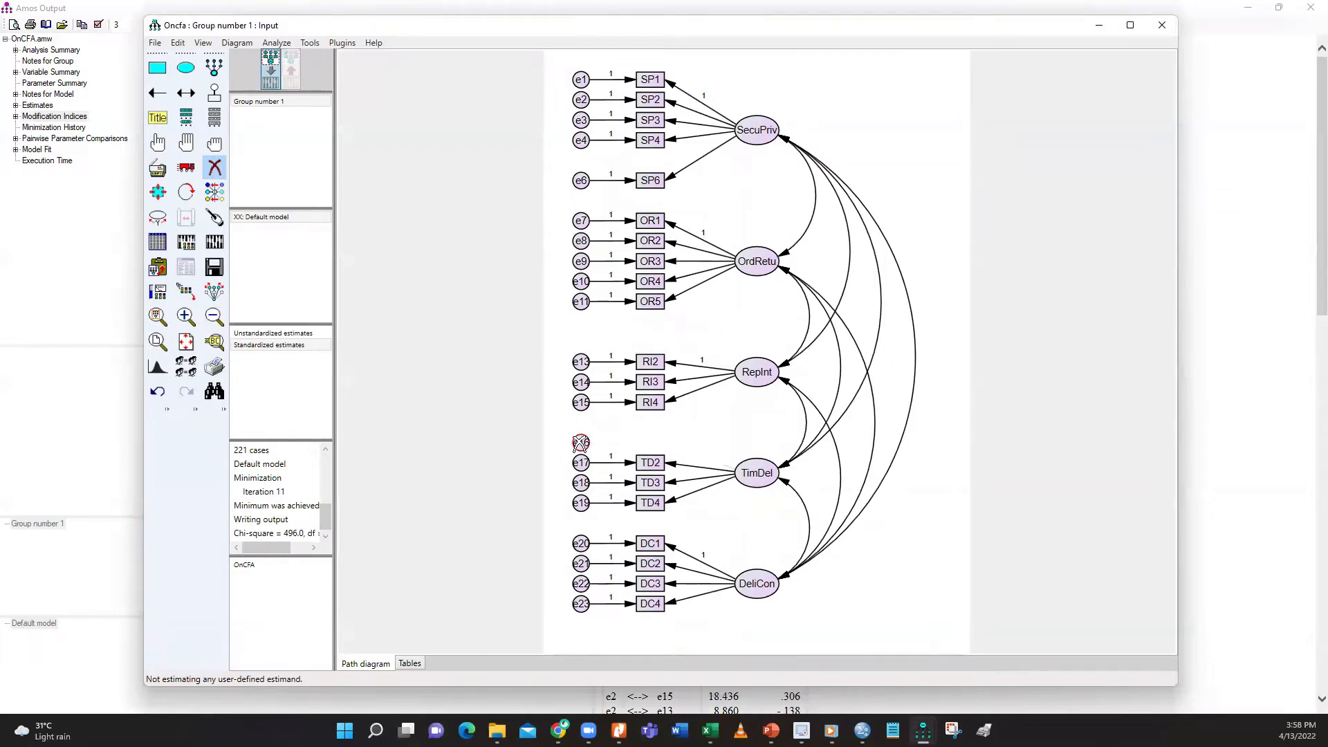
left_click(581, 443)
left_click(214, 168)
Fix the regression weight of the path from TimDel to TD2 at 1
double_click(683, 468)
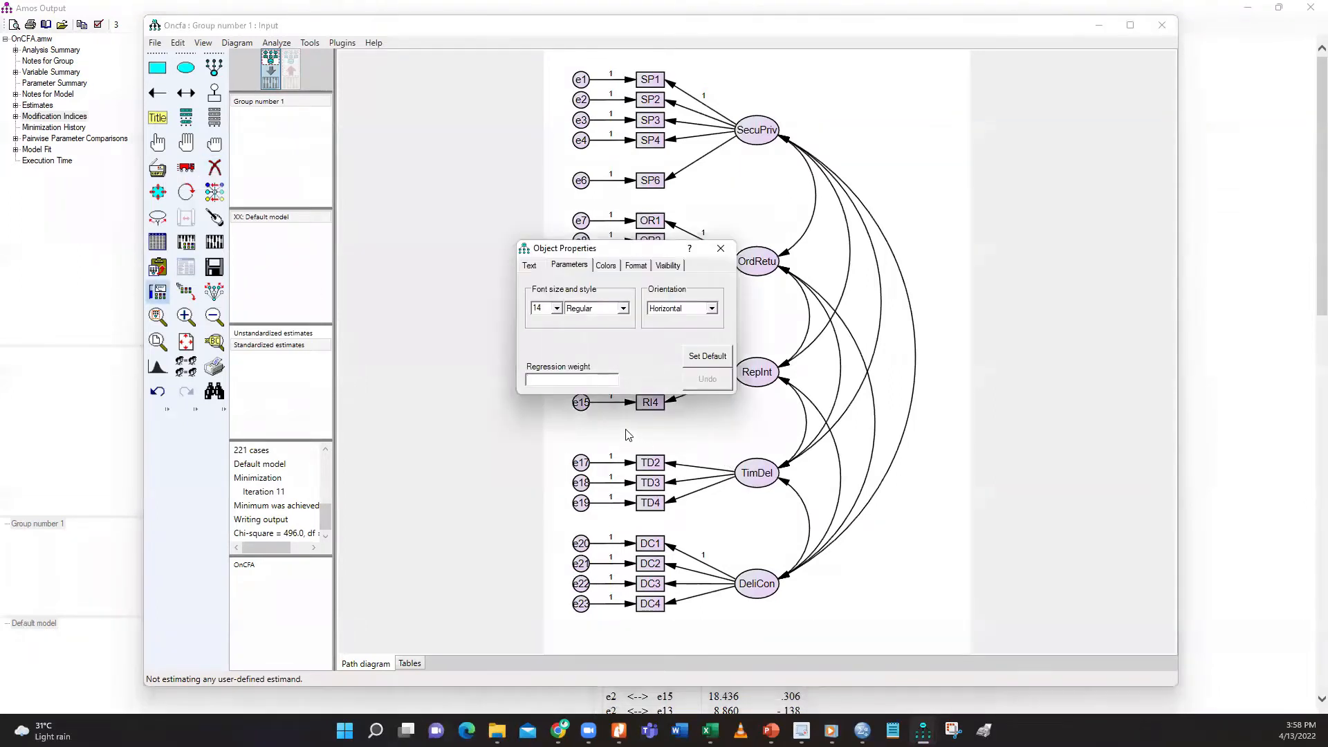
type("1")
left_click(721, 248)
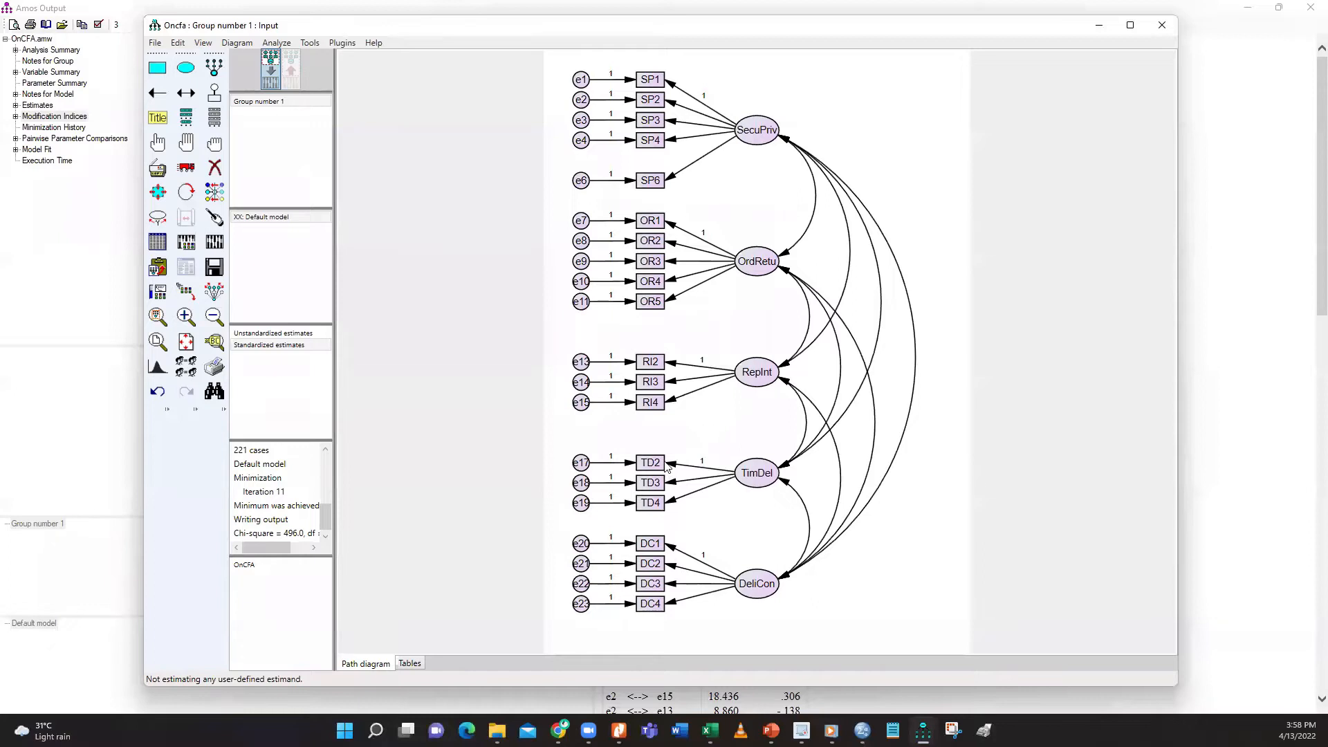
Recalculate the estimates without TD1 and review the model fit summary and the covariance modification indices
left_click(213, 244)
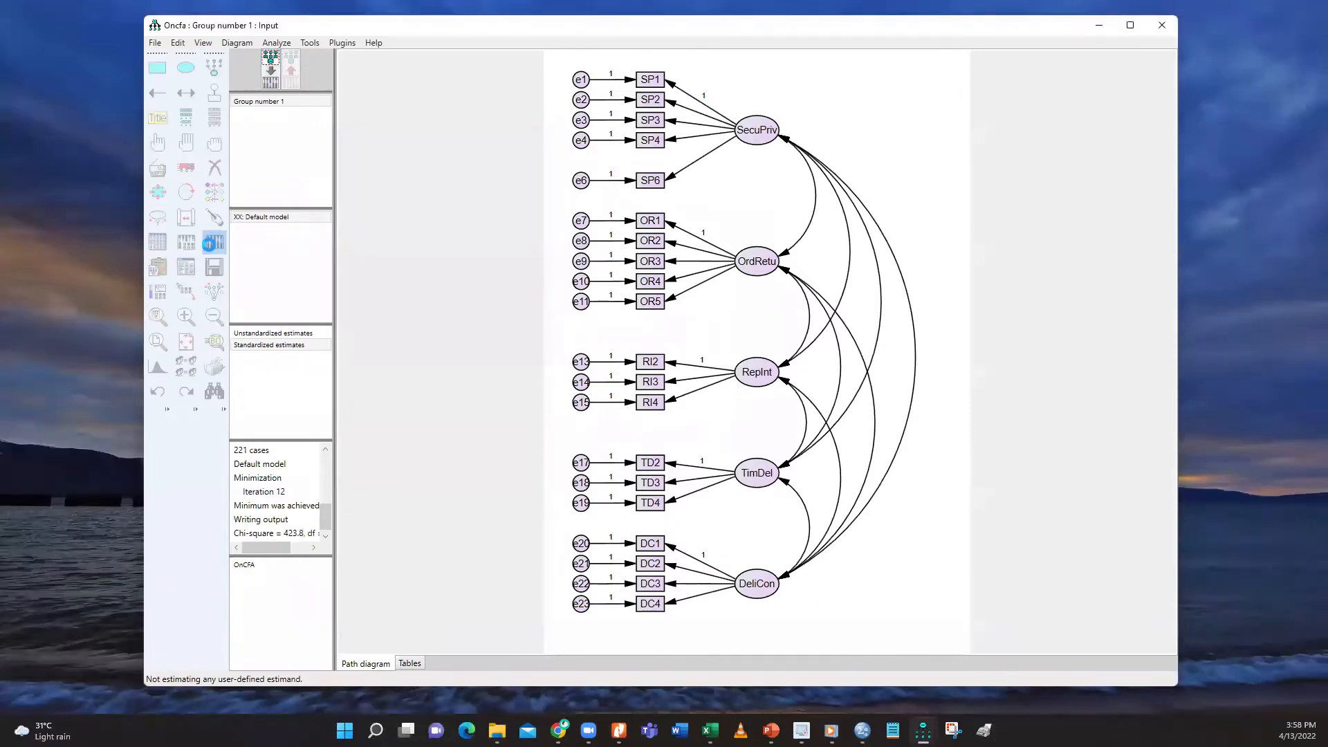
left_click(186, 268)
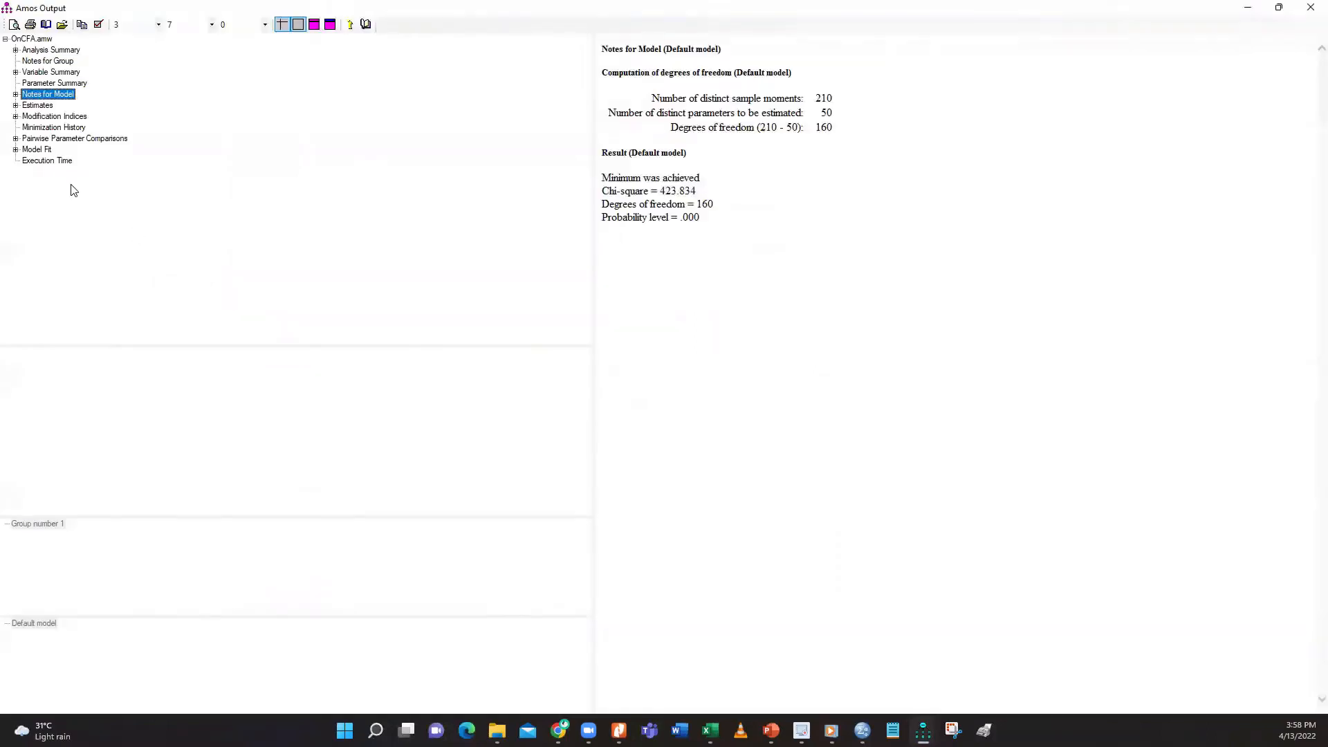
left_click(38, 149)
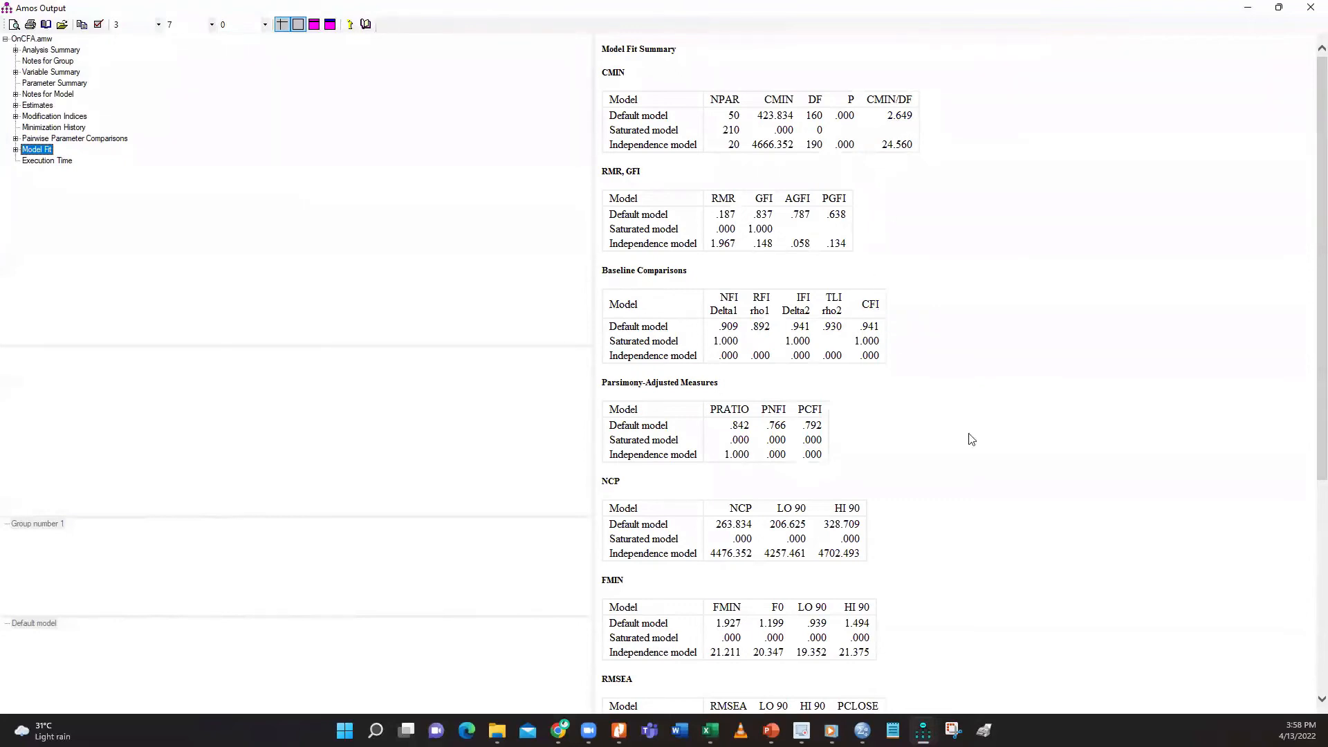
scroll(982, 467, "down", 3)
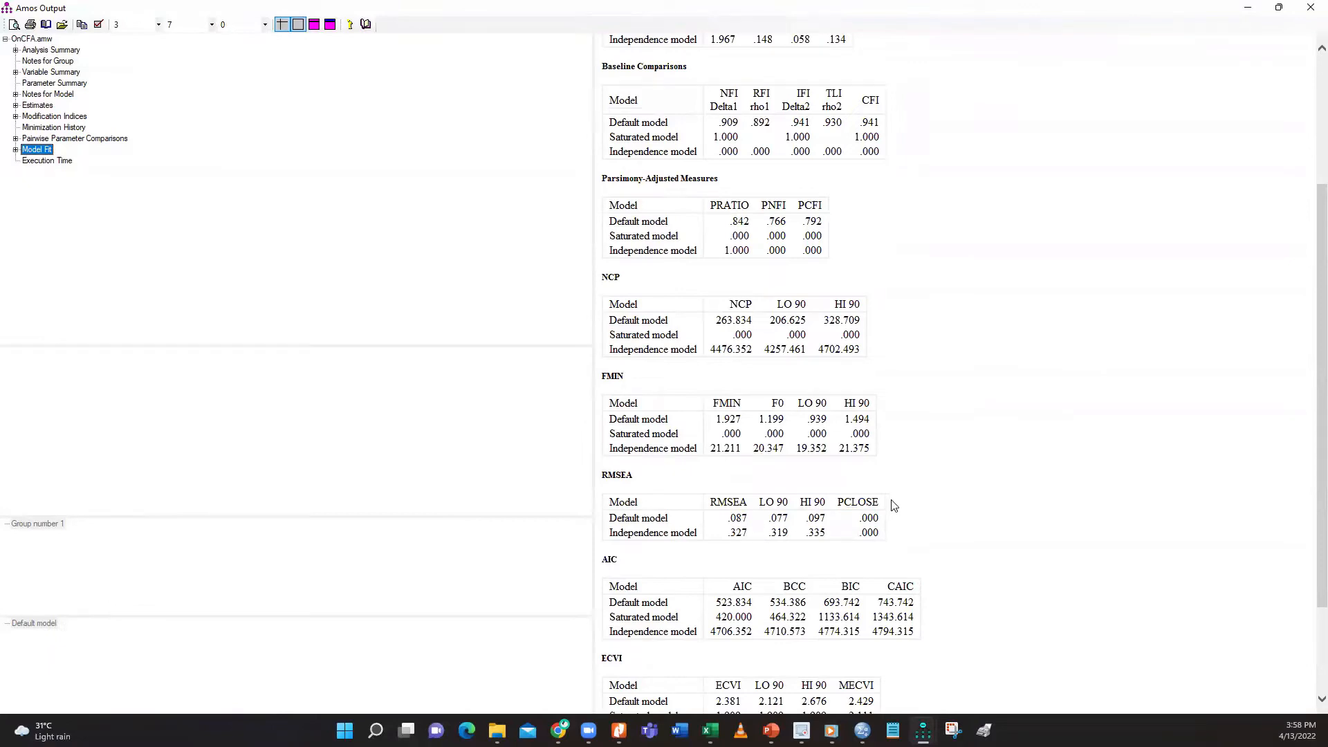
left_click(73, 118)
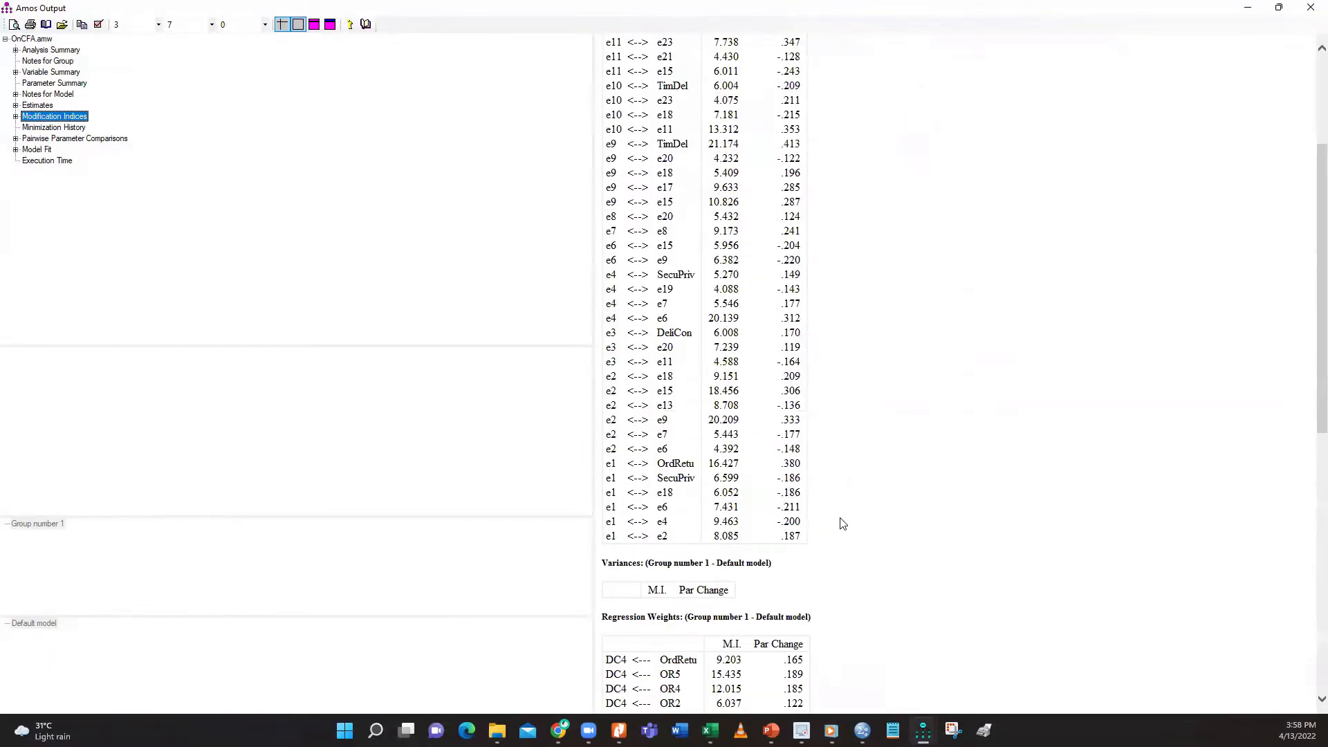
scroll(844, 525, "up", 3)
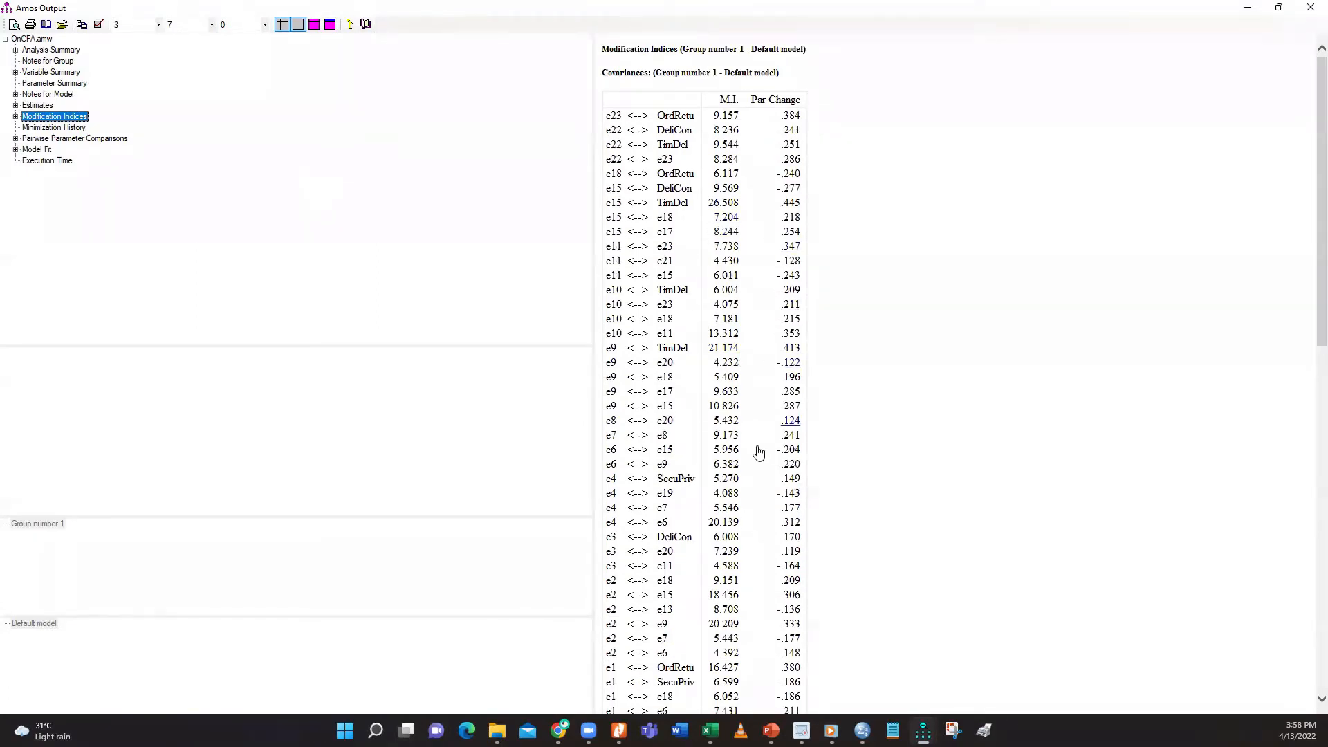
scroll(759, 643, "down", 3)
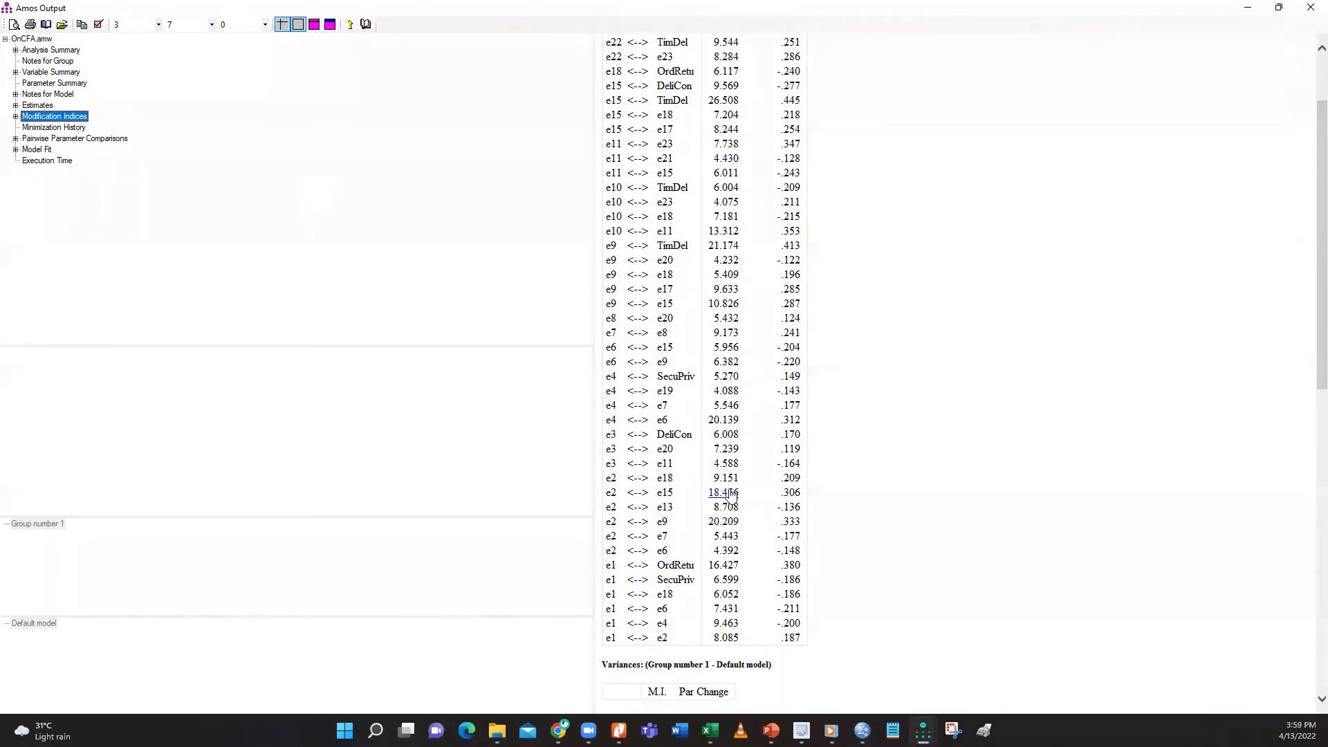
scroll(772, 558, "up", 3)
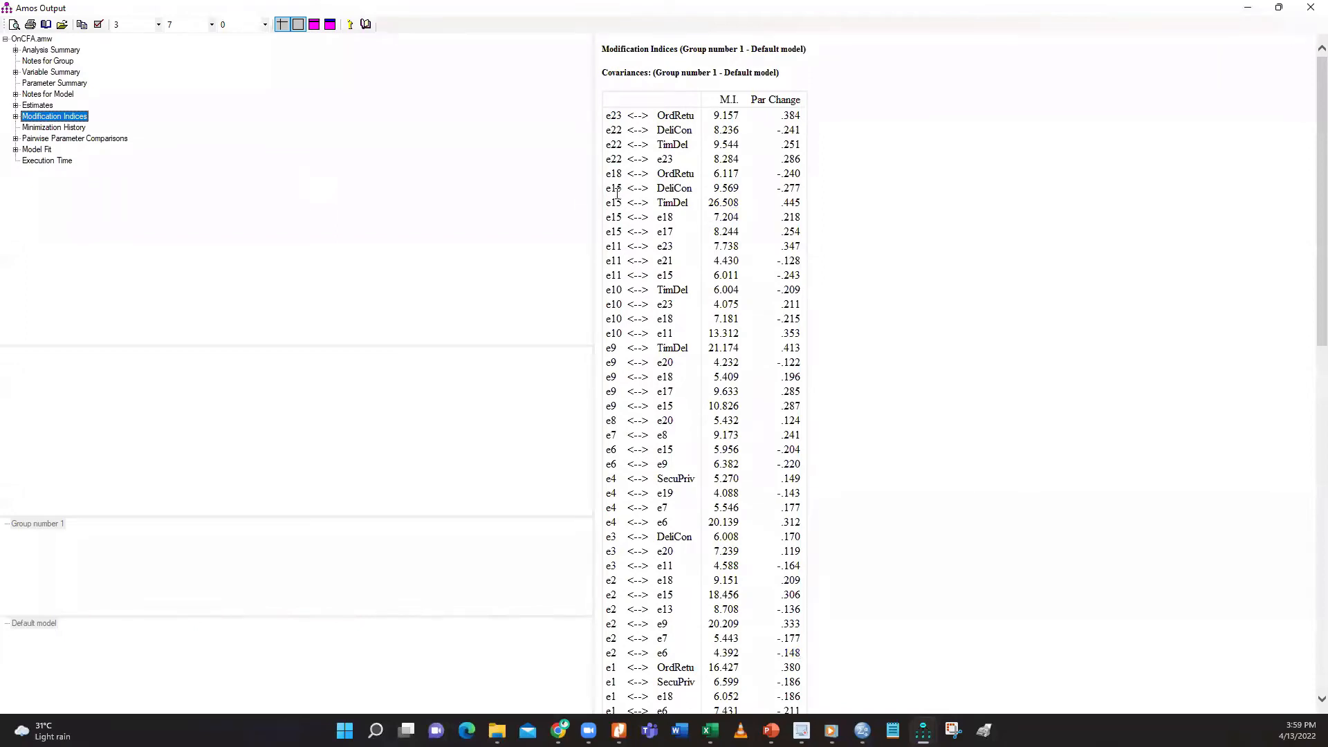
Erase the RI4 indicator and its error term e15 from the RepInt factor in the path diagram
mouse_move(922, 731)
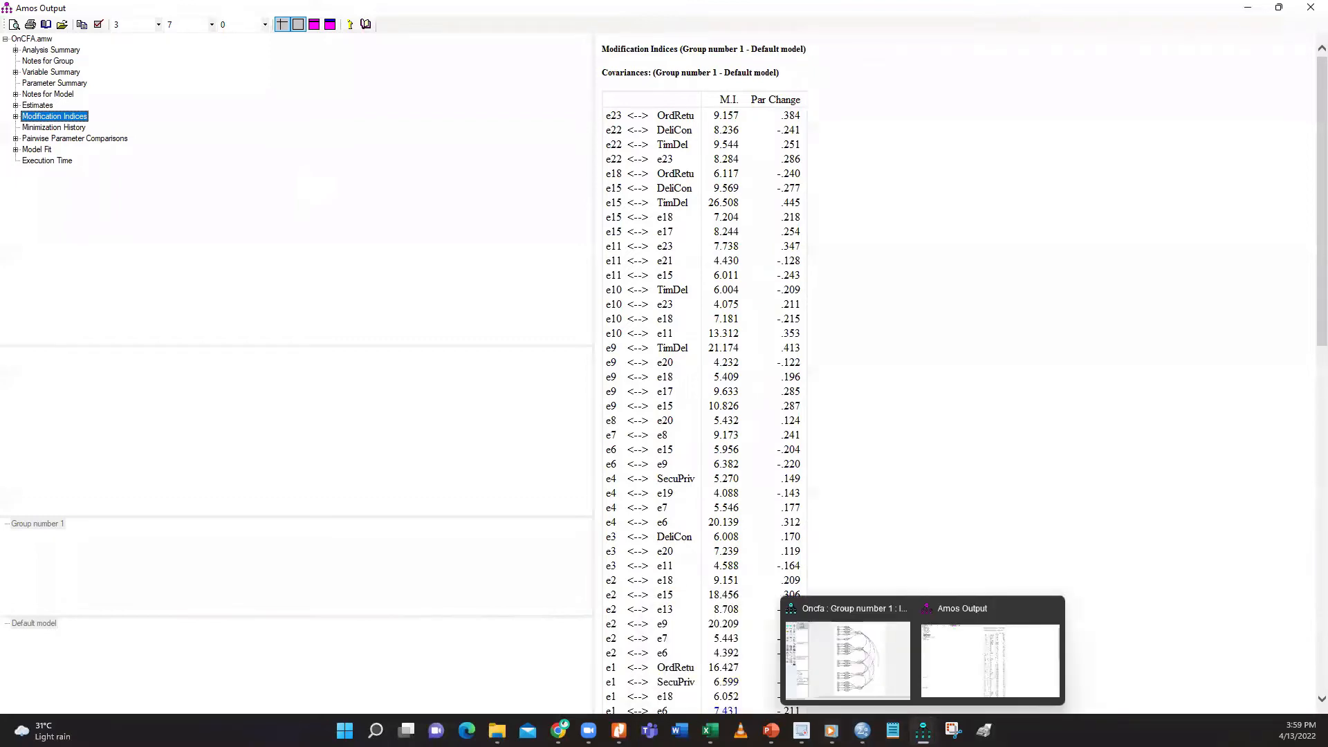
left_click(881, 660)
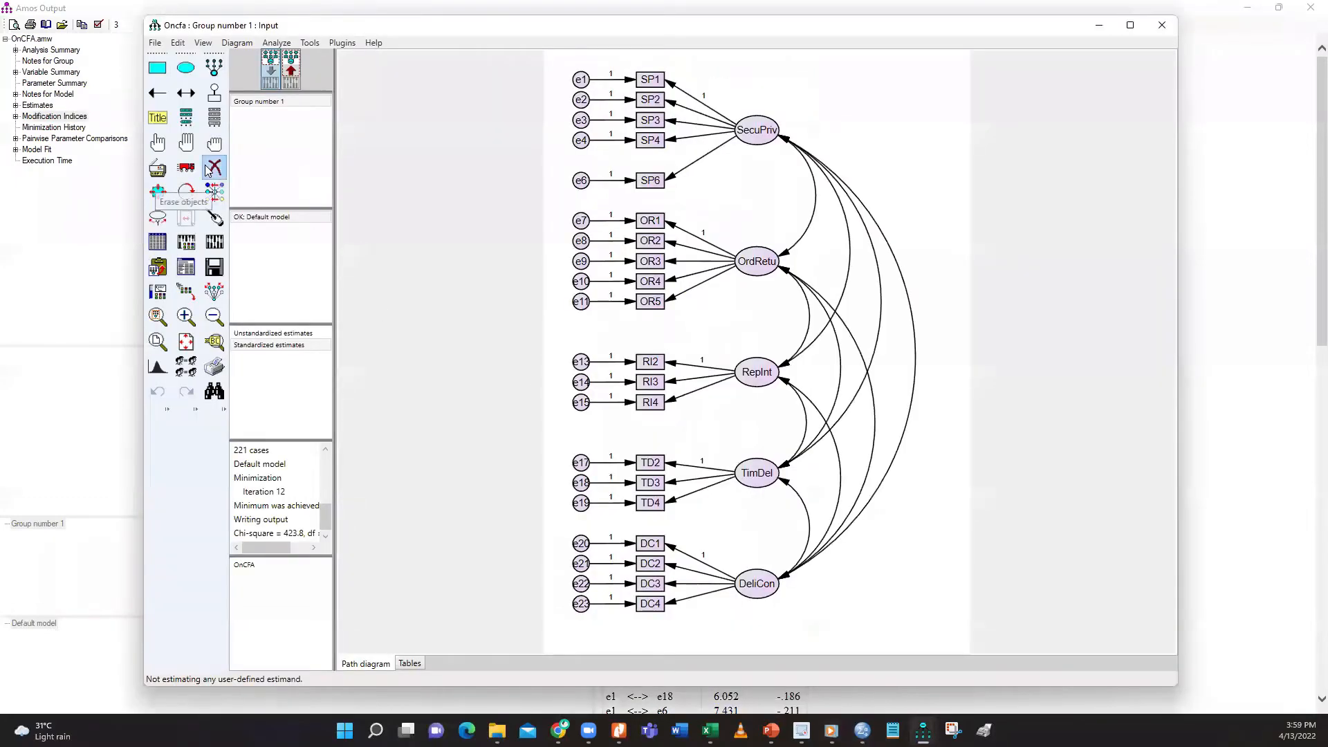
left_click(581, 402)
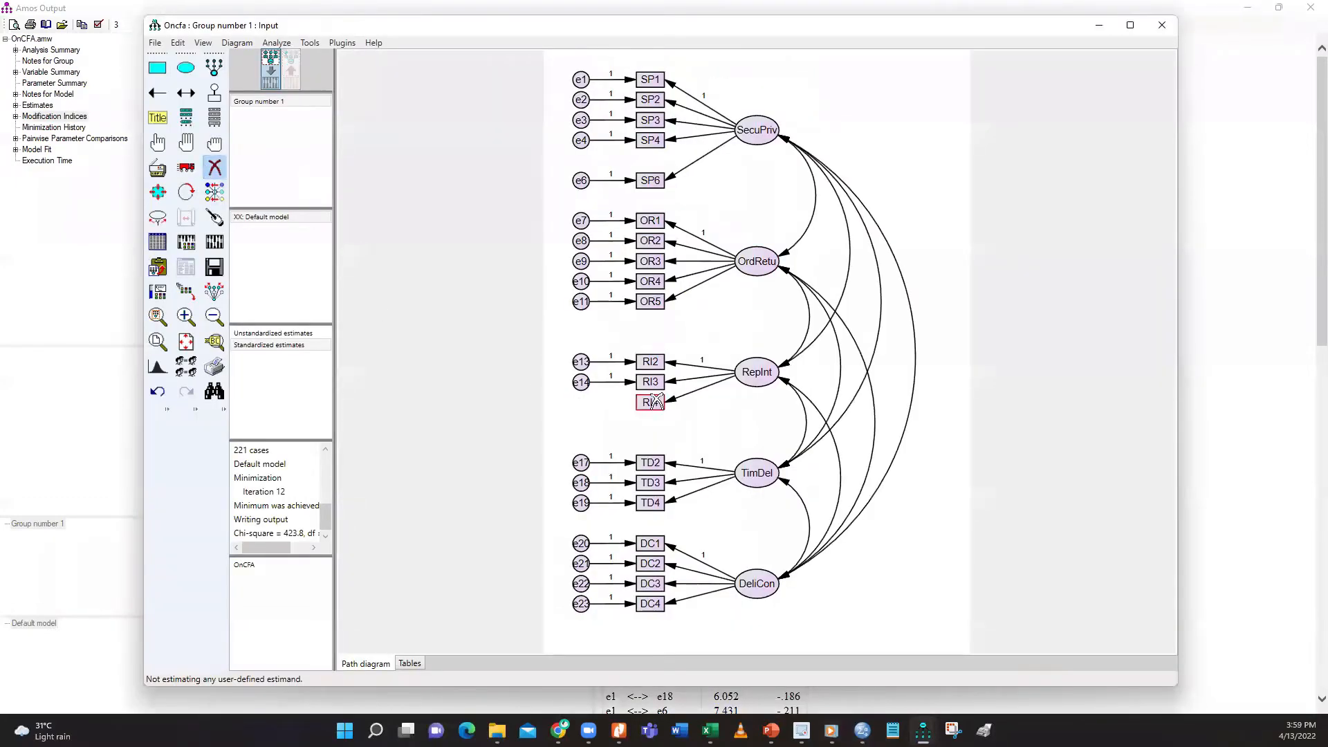
left_click(653, 401)
left_click(214, 166)
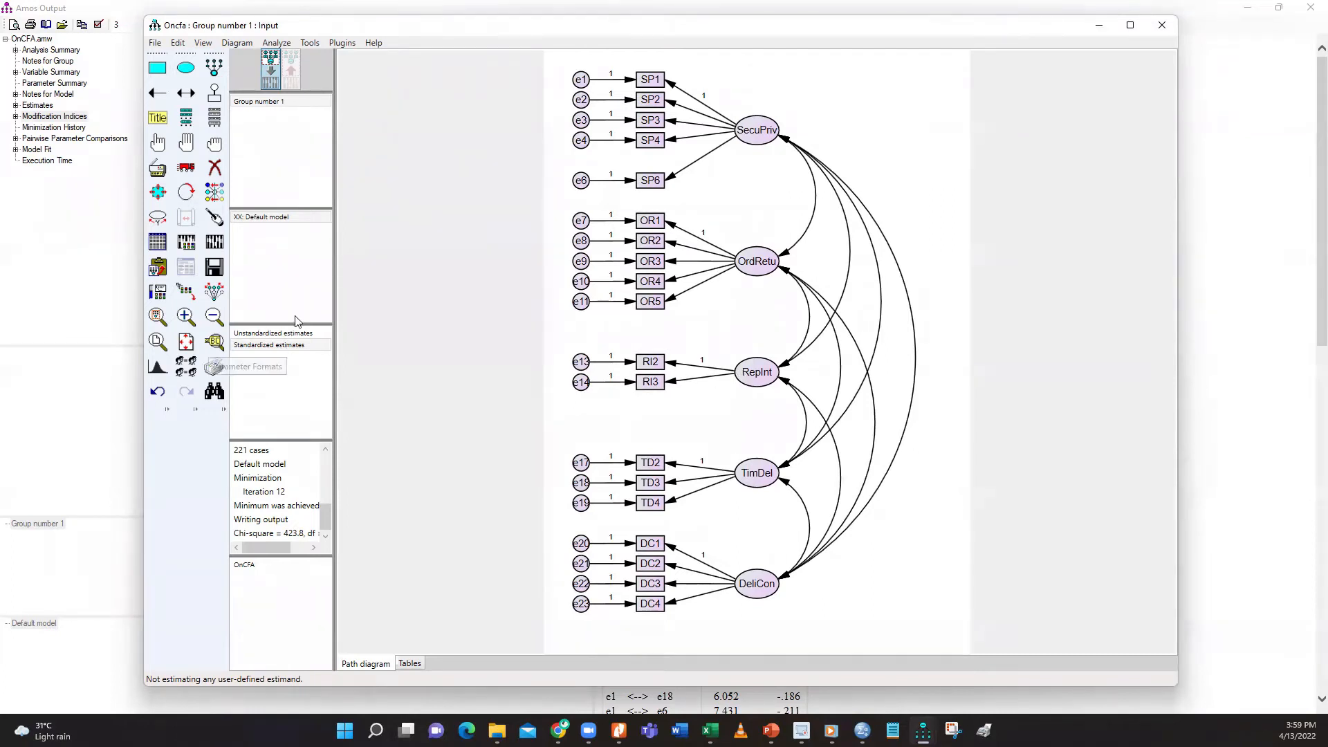
Recalculate the estimates without RI4 and check the fit summary through RMSEA and the remaining high covariance modification indices
left_click(217, 248)
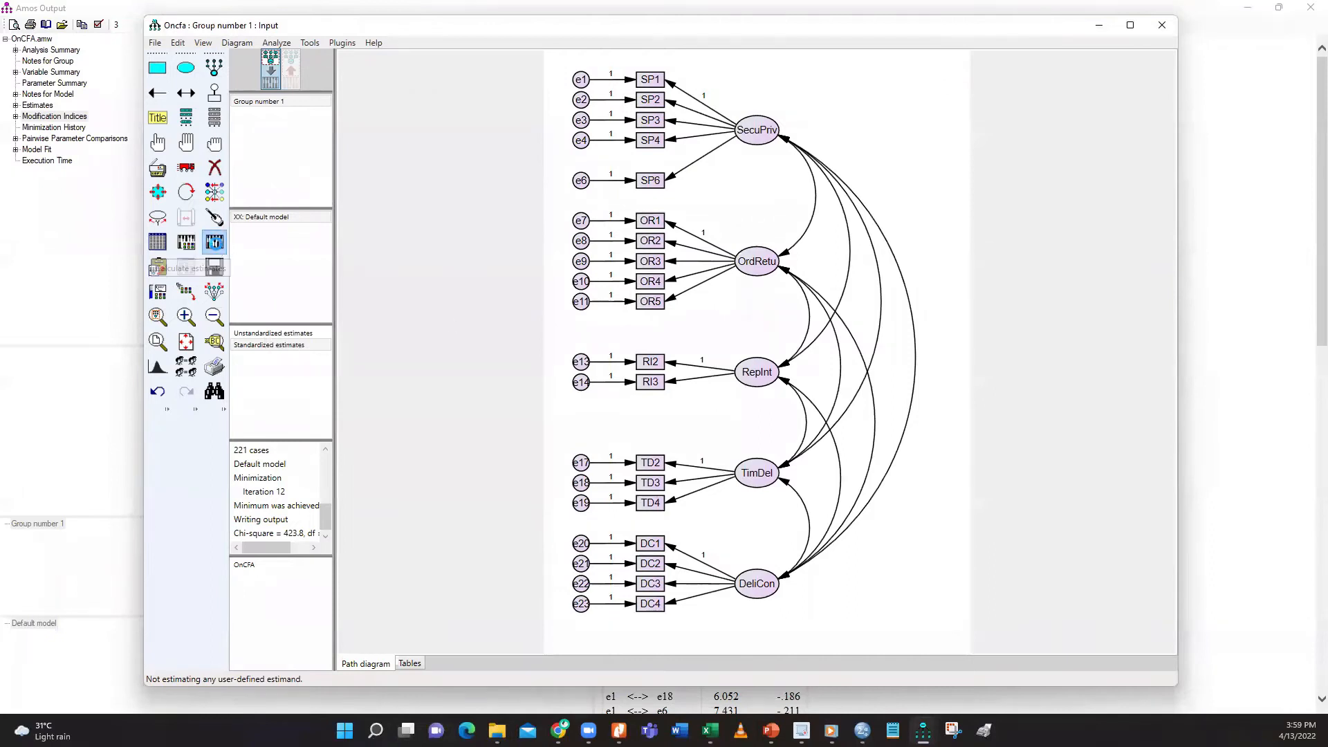
left_click(217, 246)
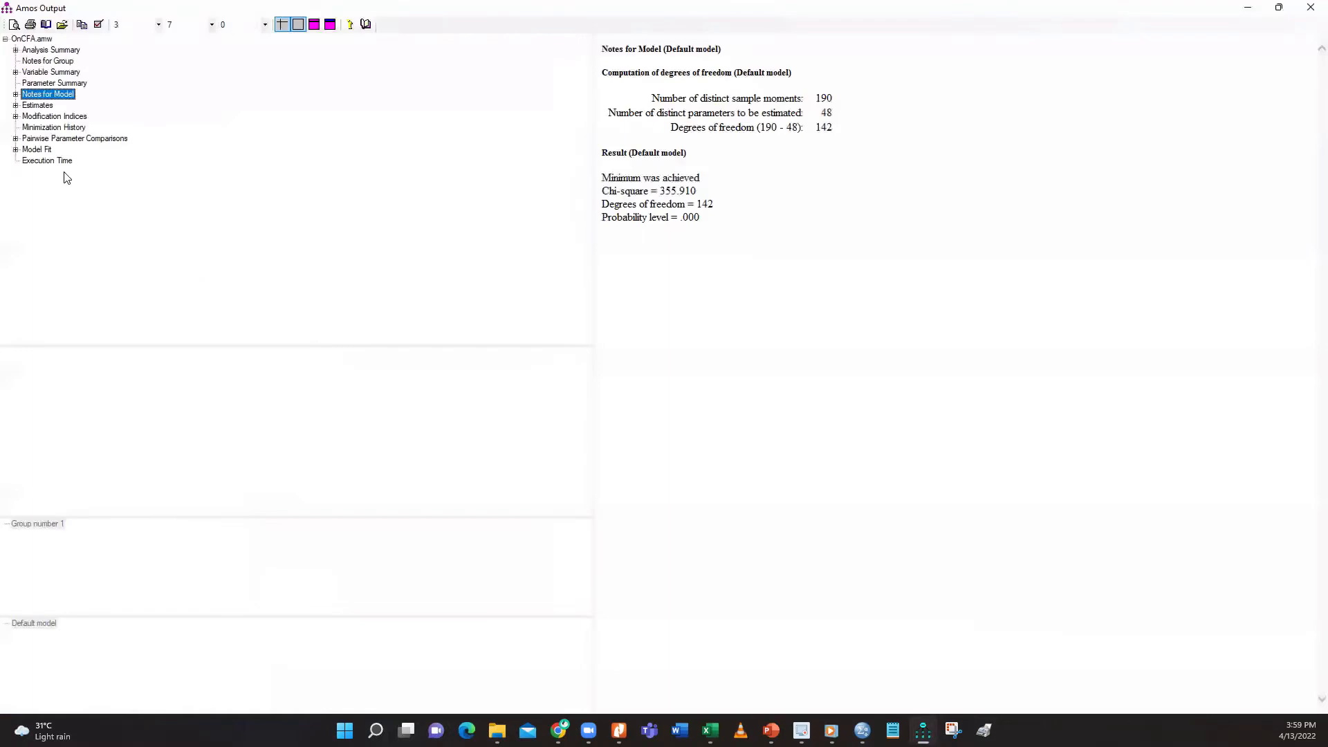
left_click(37, 149)
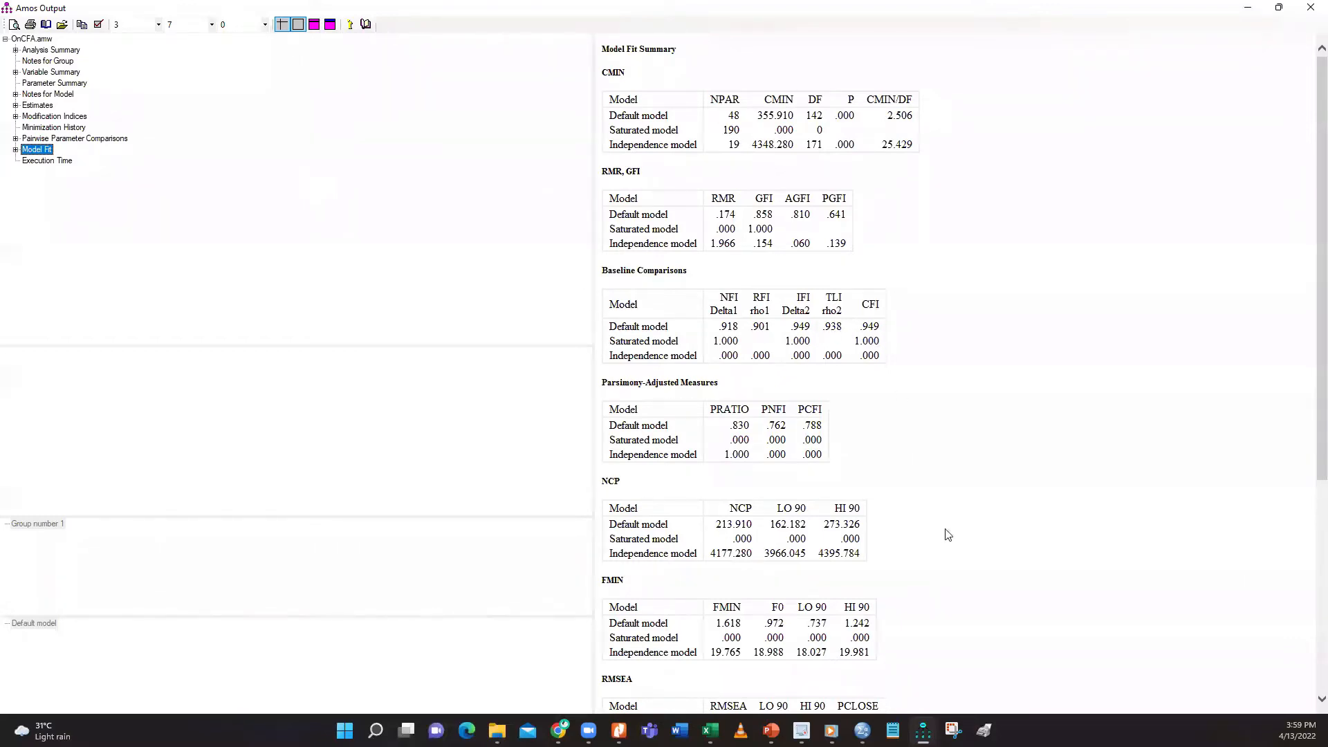
scroll(947, 535, "down", 5)
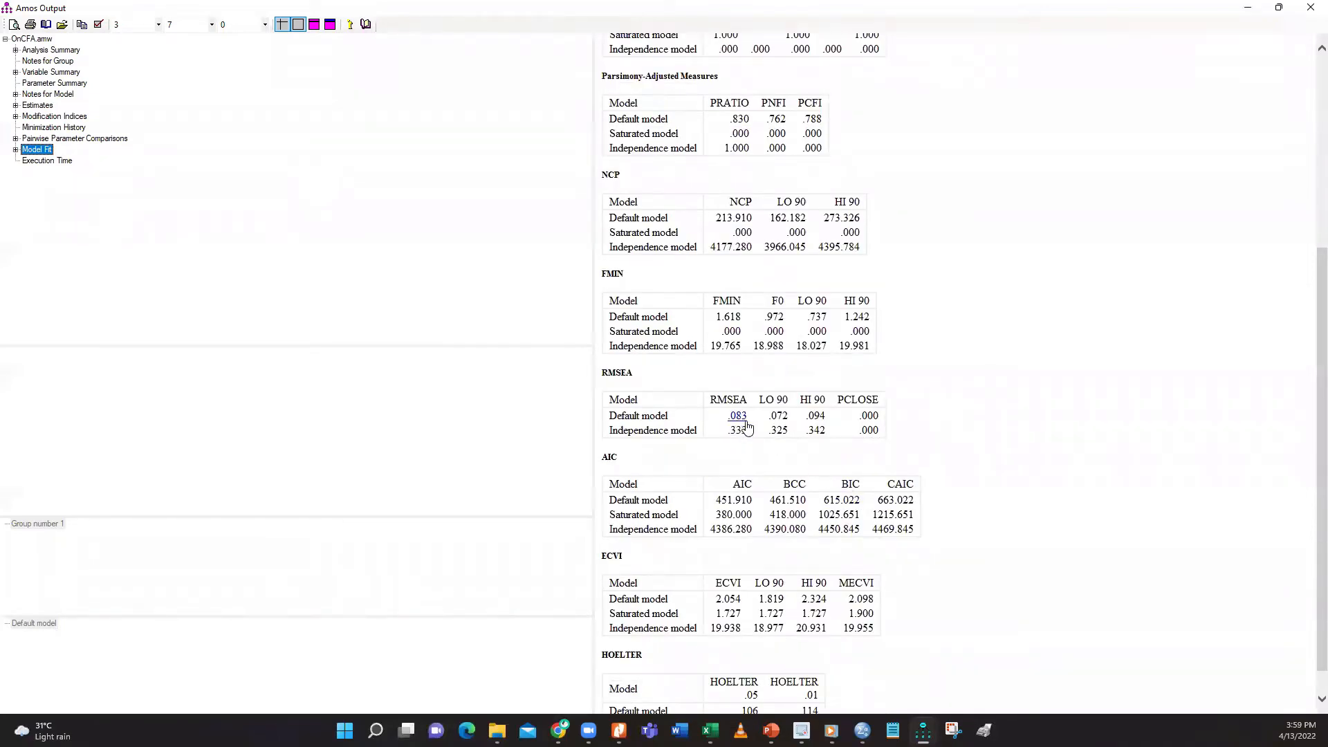
scroll(911, 444, "up", 2)
left_click(70, 119)
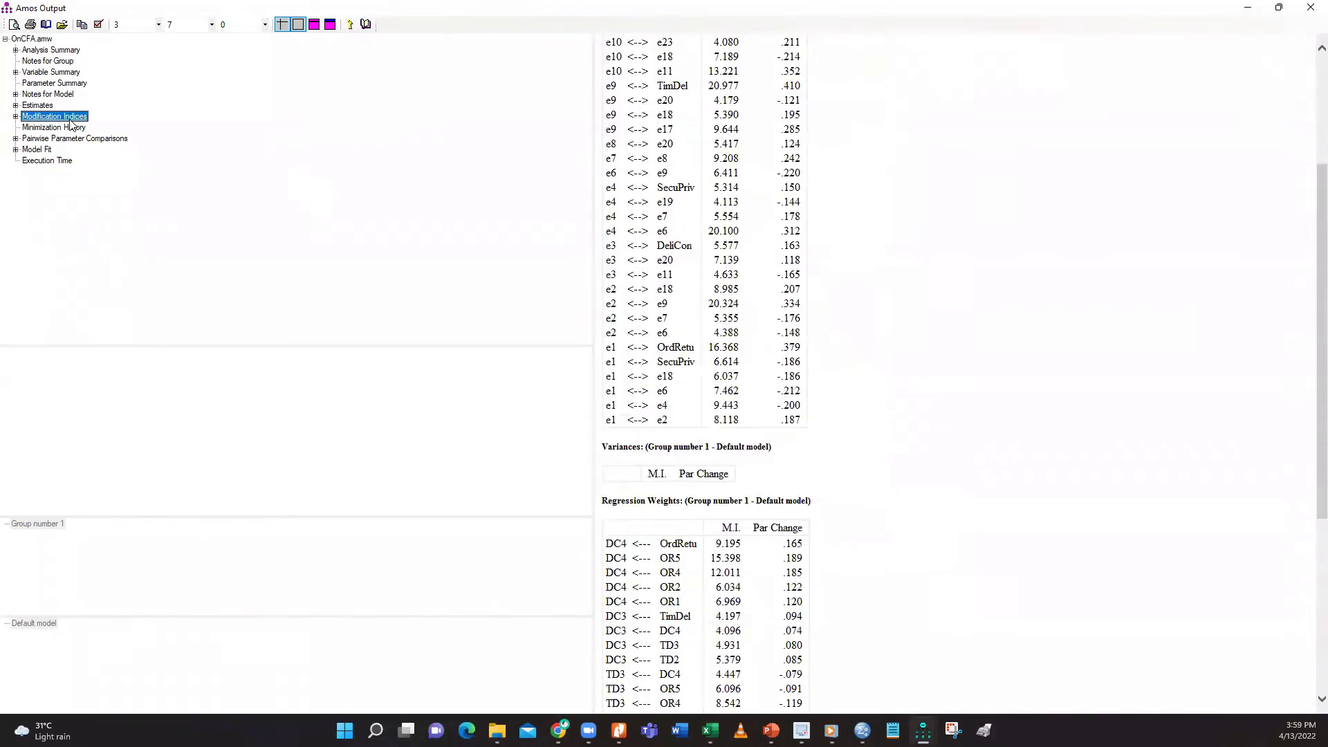
scroll(756, 499, "up", 3)
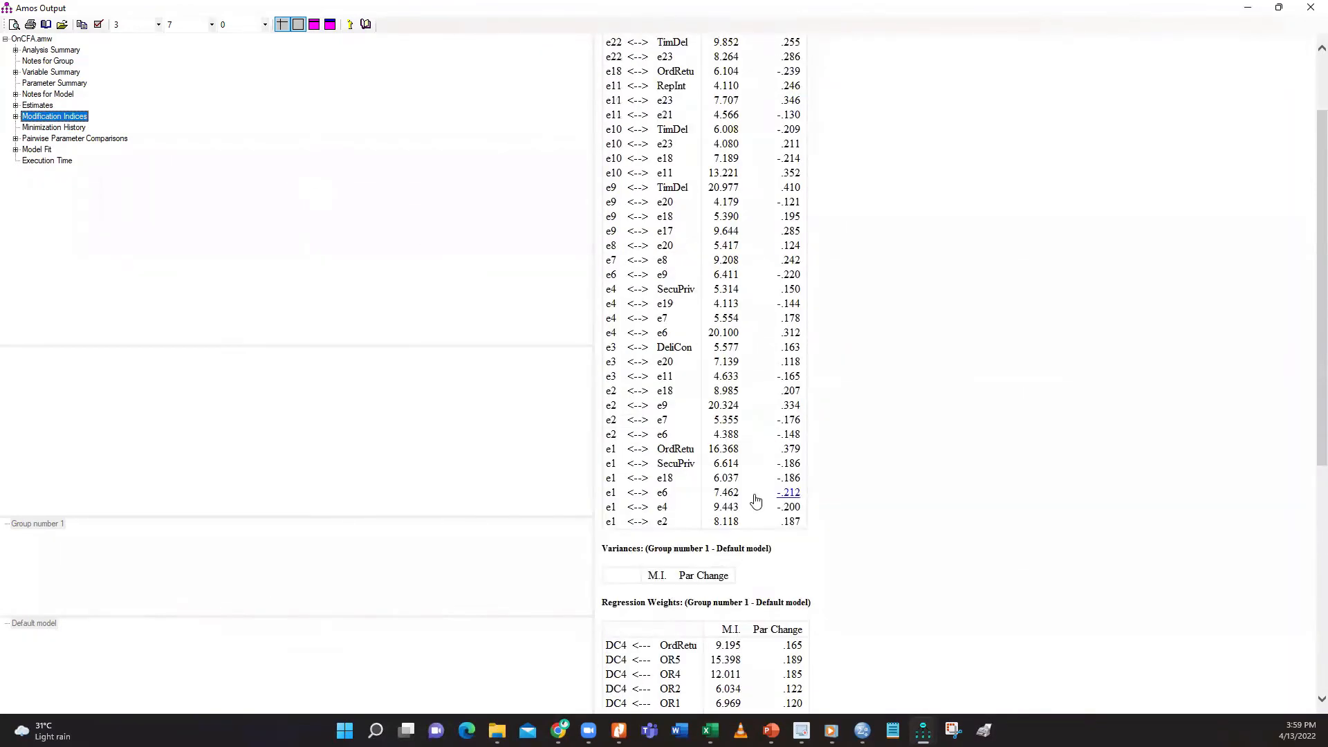
scroll(755, 499, "up", 3)
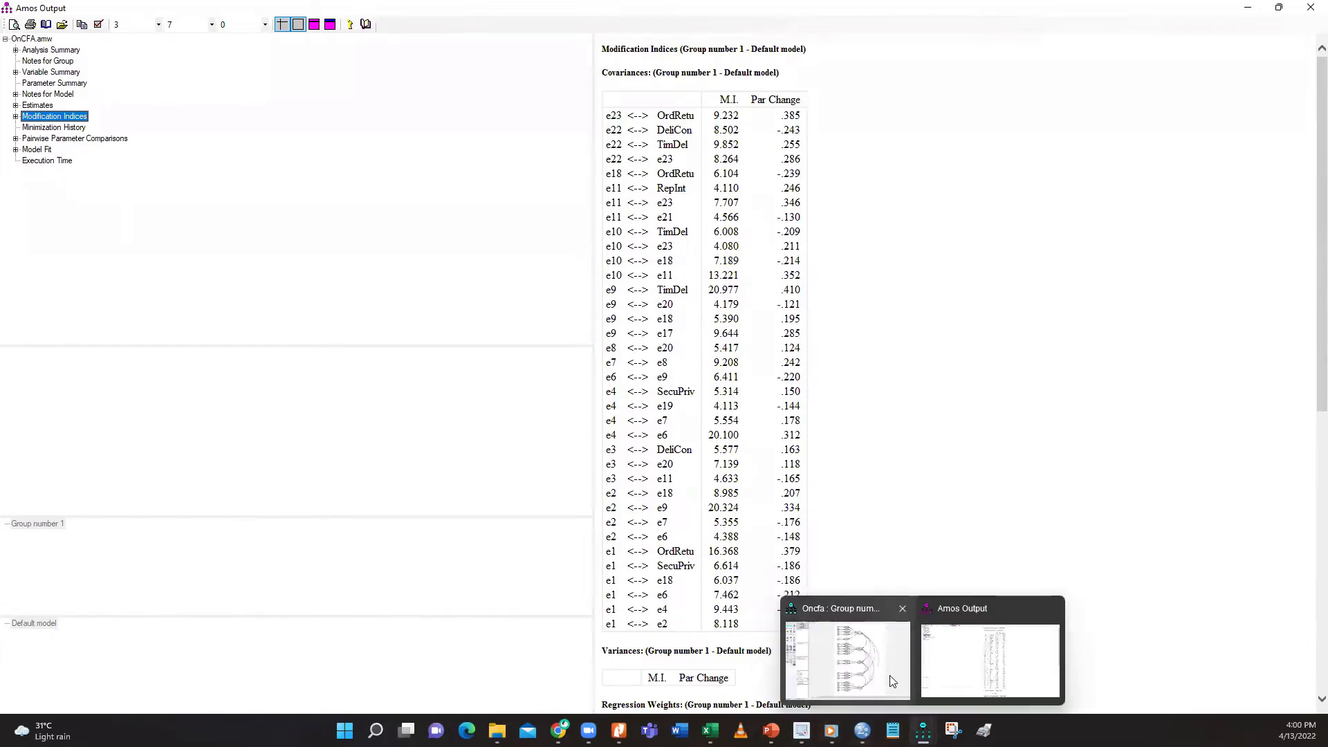
Erase the OR3 indicator and its error term e9 from the OrdRetu factor in the path diagram
left_click(867, 664)
left_click(216, 170)
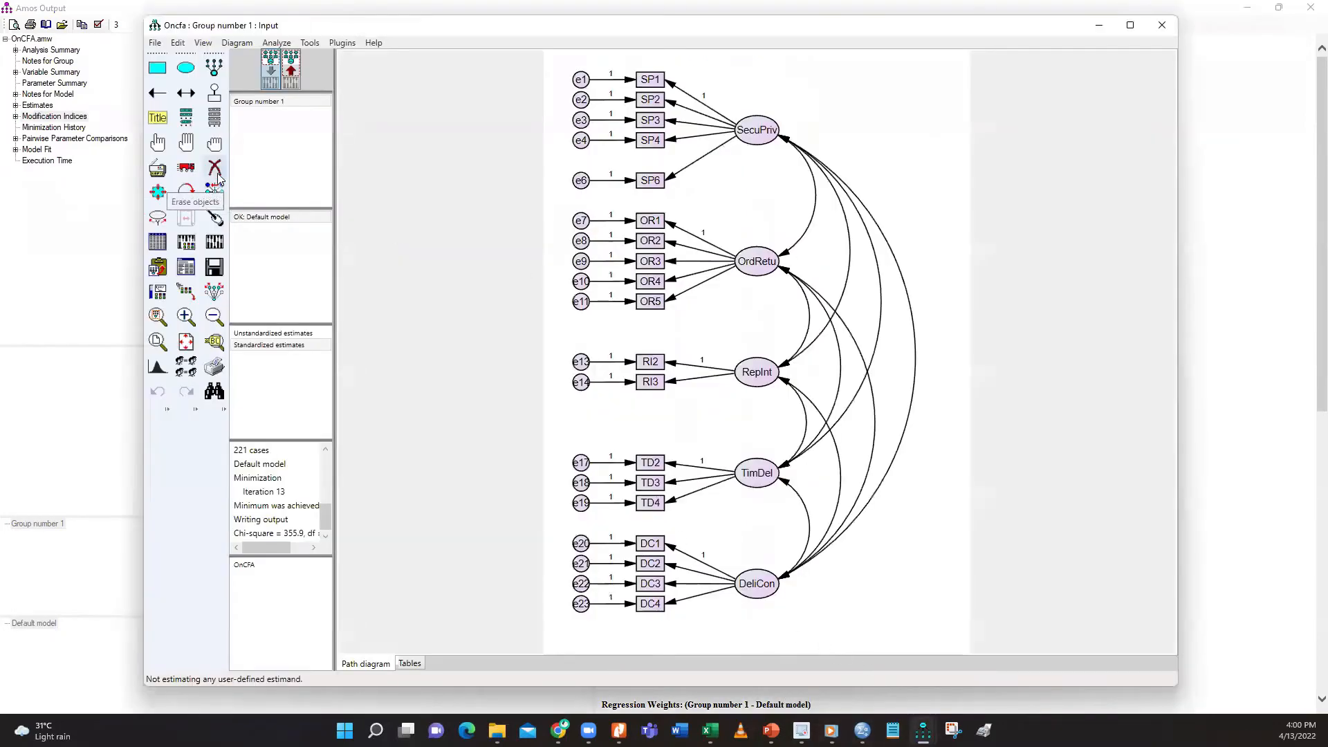
left_click(582, 262)
left_click(642, 263)
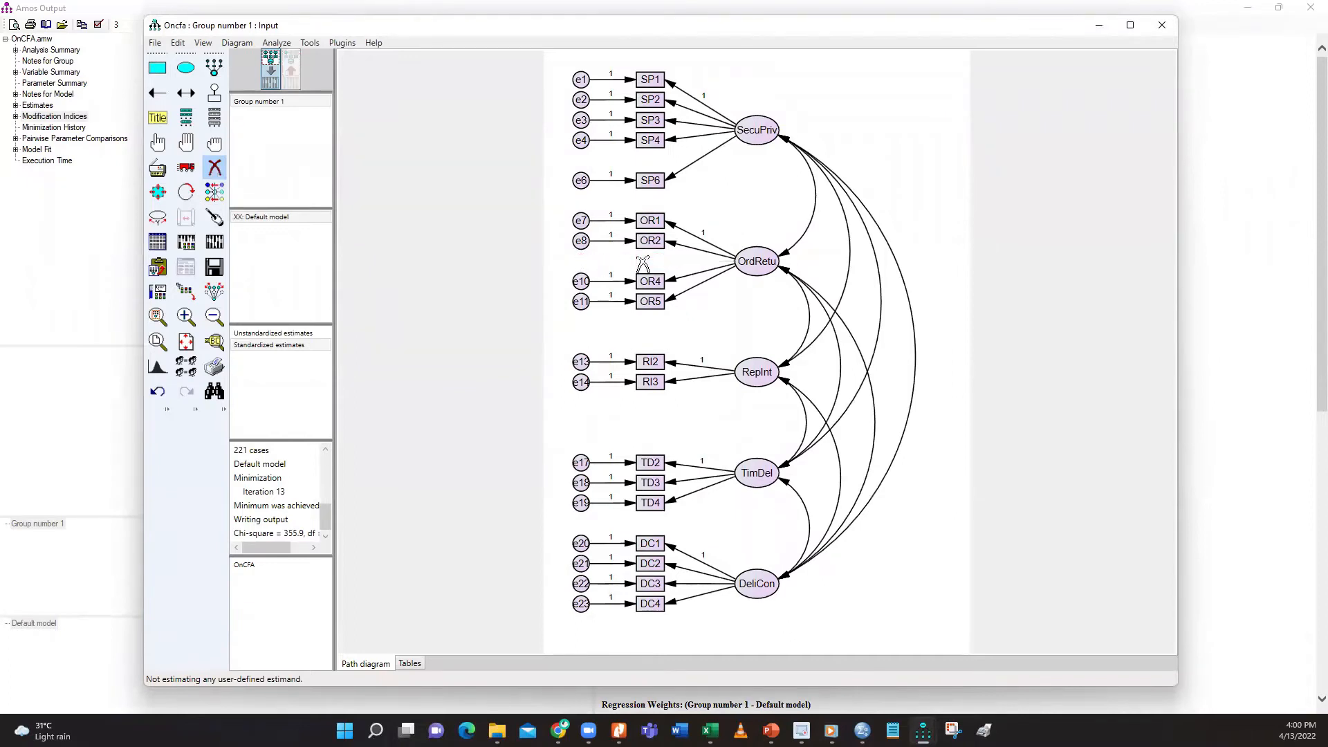
Recalculate the estimates without OR3 and review the model fit summary from CMIN/DF through RMSEA
left_click(215, 242)
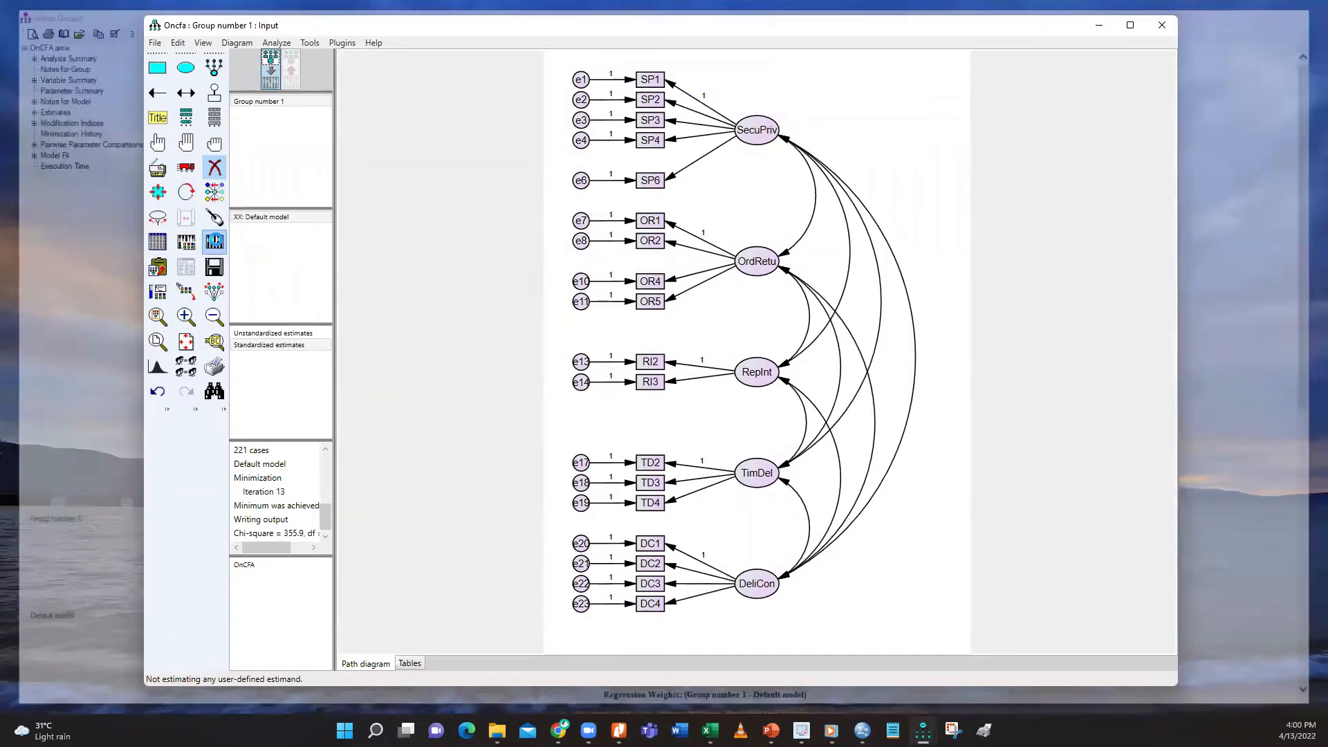
left_click(185, 267)
left_click(37, 150)
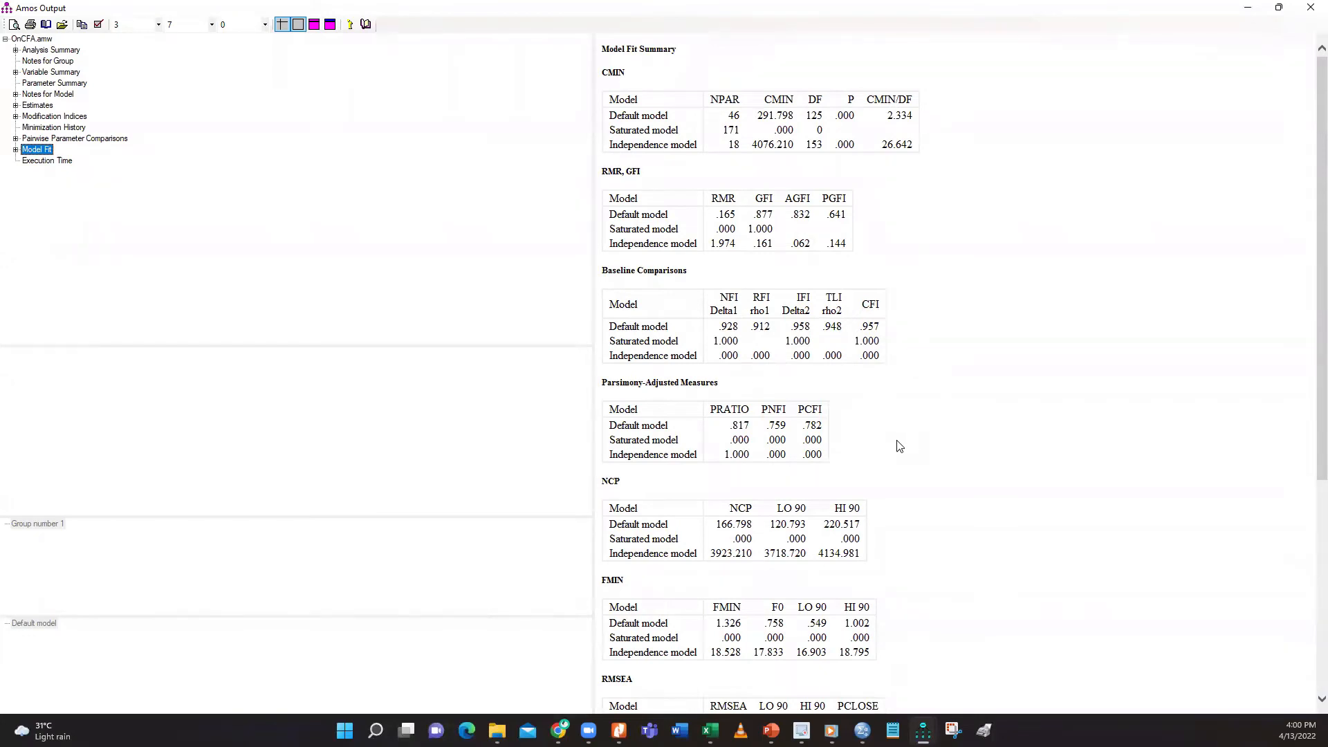
scroll(899, 446, "down", 2)
scroll(898, 446, "down", 2)
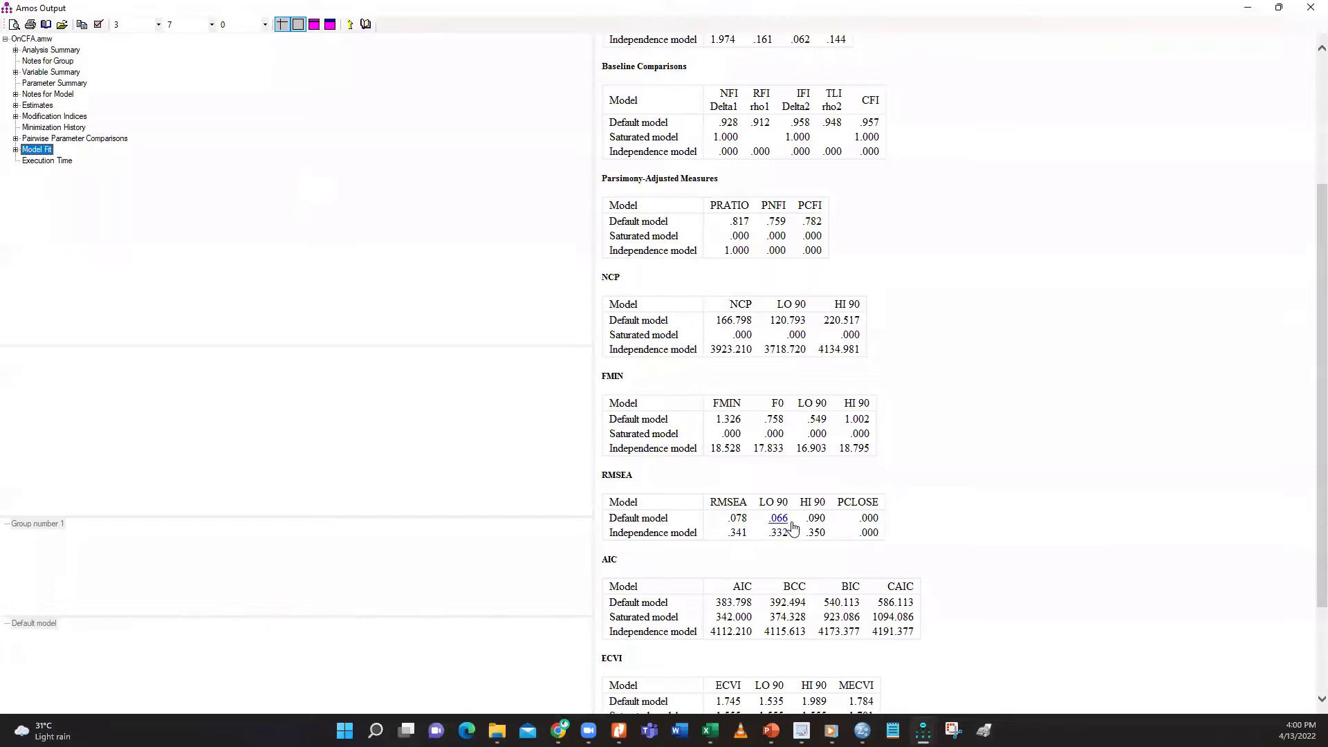
scroll(893, 523, "up", 1)
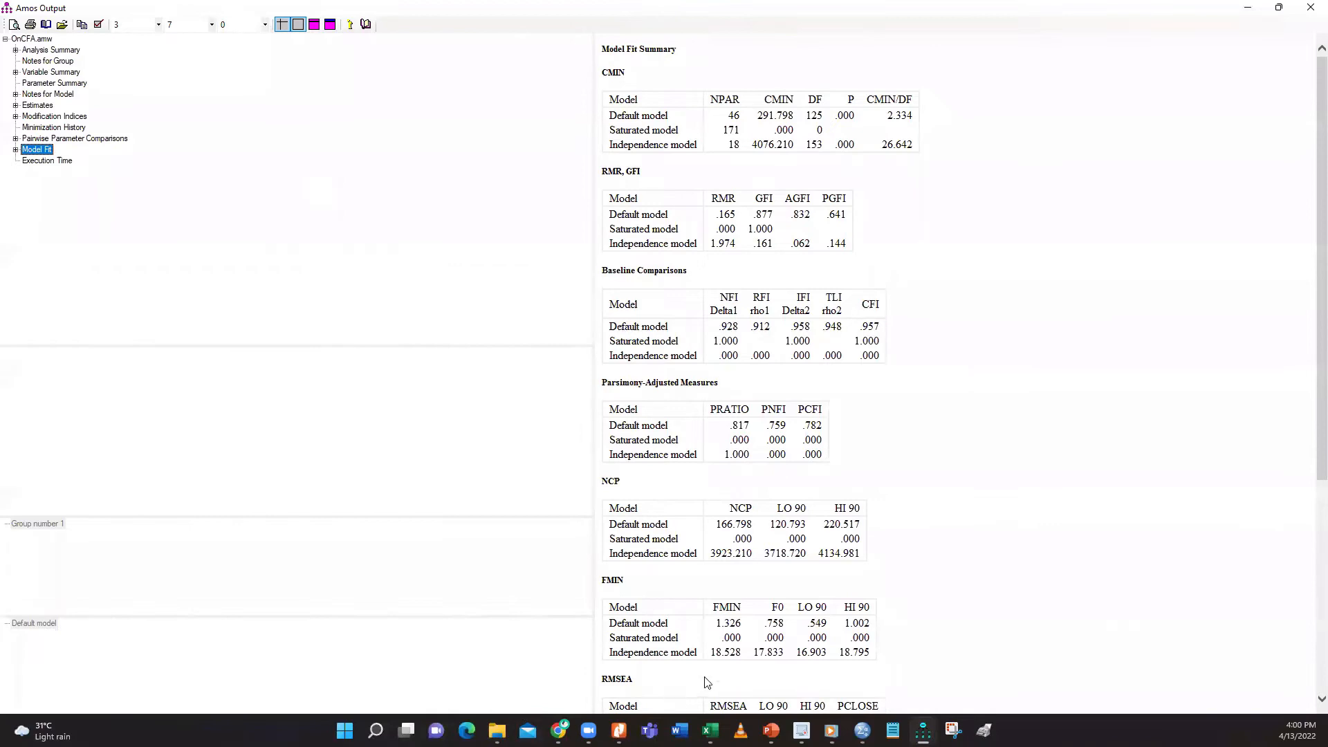
Switch to the Stats Tools Package workbook in Excel and review the ValidityMaster sheet's paste locations and caveats
left_click(710, 731)
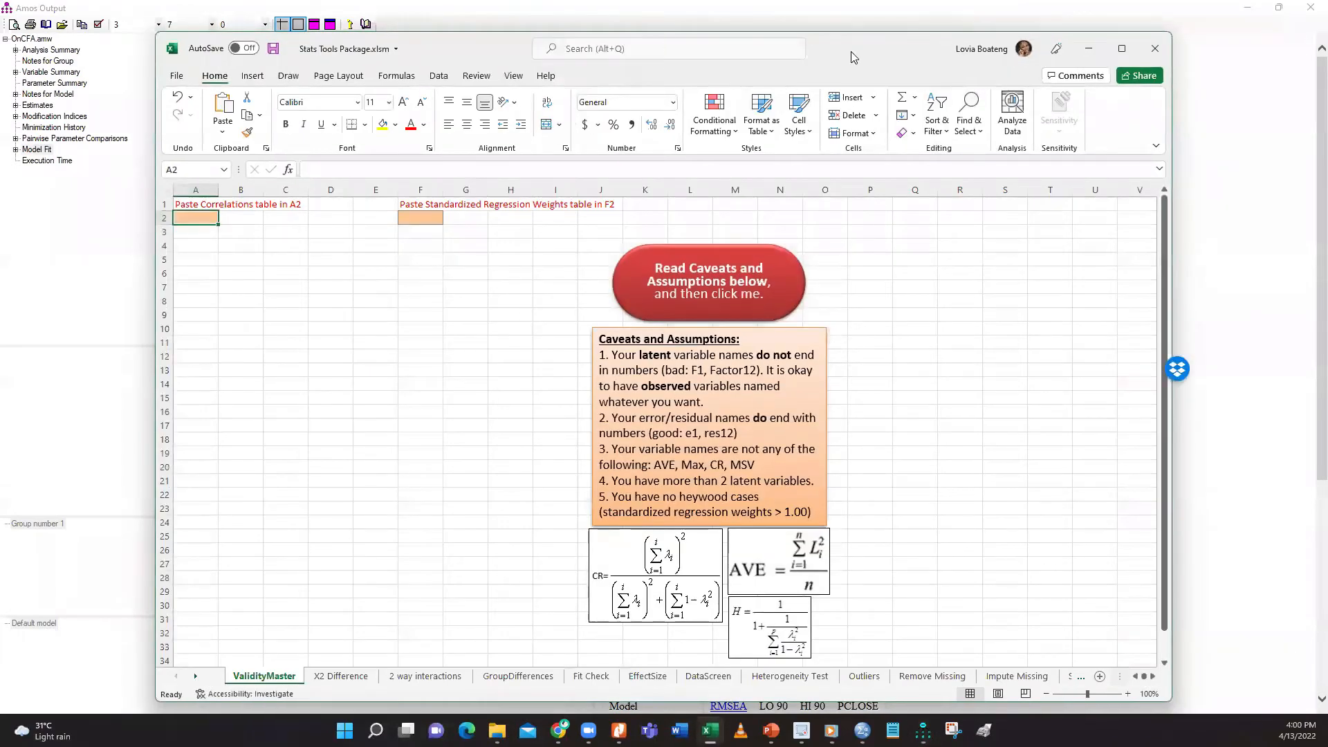
left_click_drag(835, 48, 806, 34)
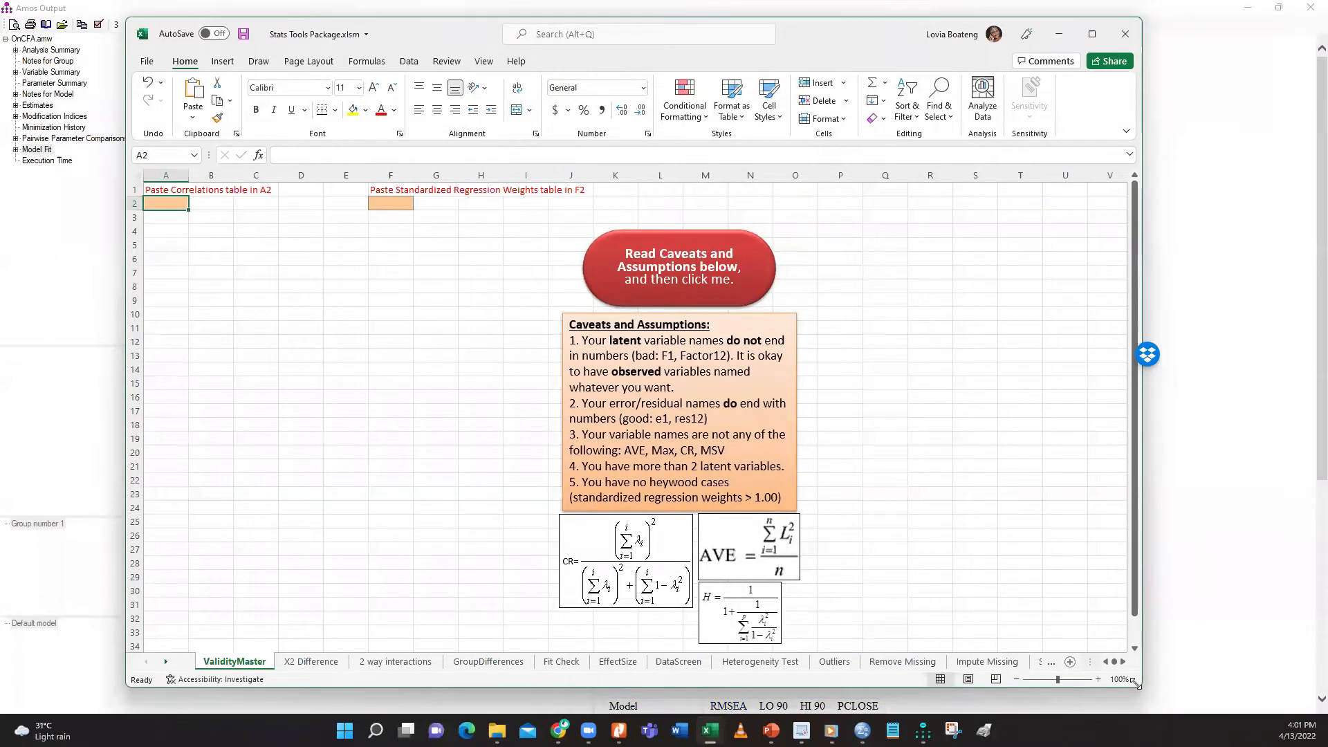
left_click_drag(1136, 683, 1150, 684)
left_click_drag(835, 39, 836, 33)
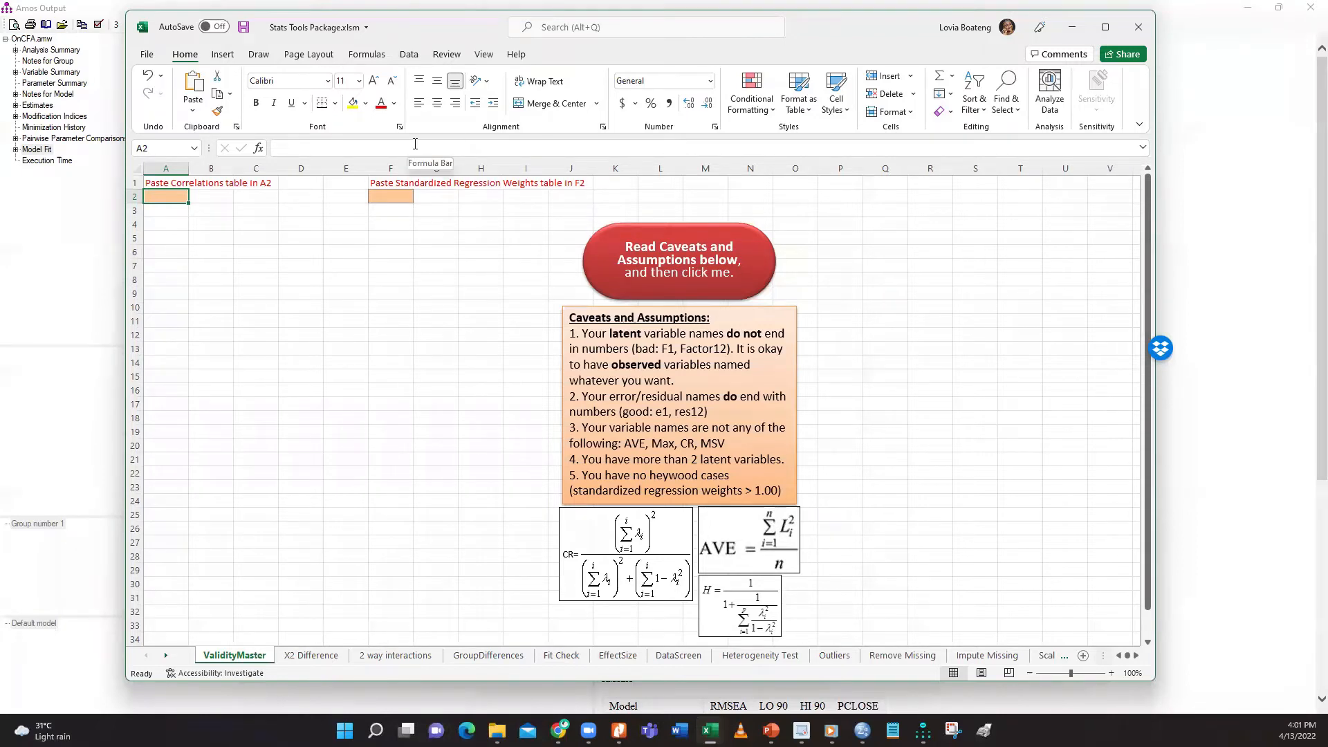
Copy the Standardized Regression Weights table from the Amos estimates output into cell F2 of the ValidityMaster sheet
left_click(67, 246)
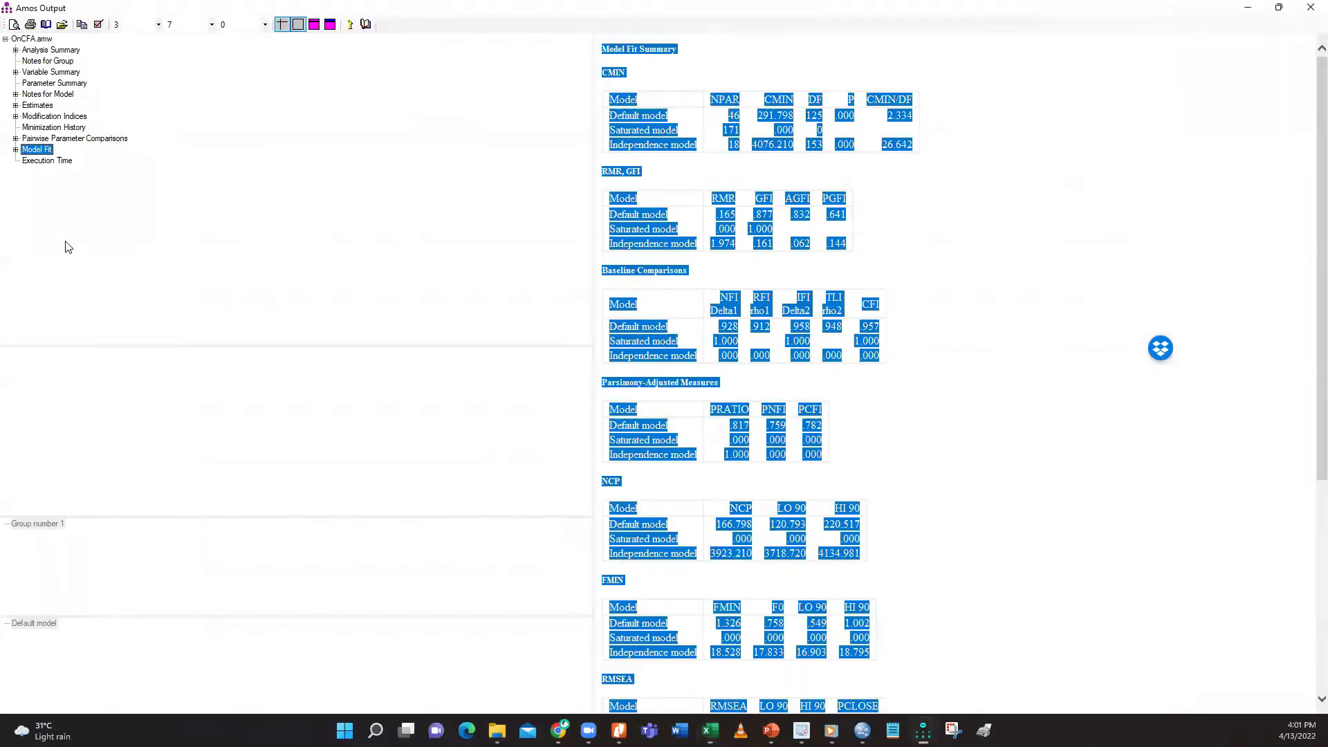
left_click(41, 112)
scroll(829, 621, "down", 3)
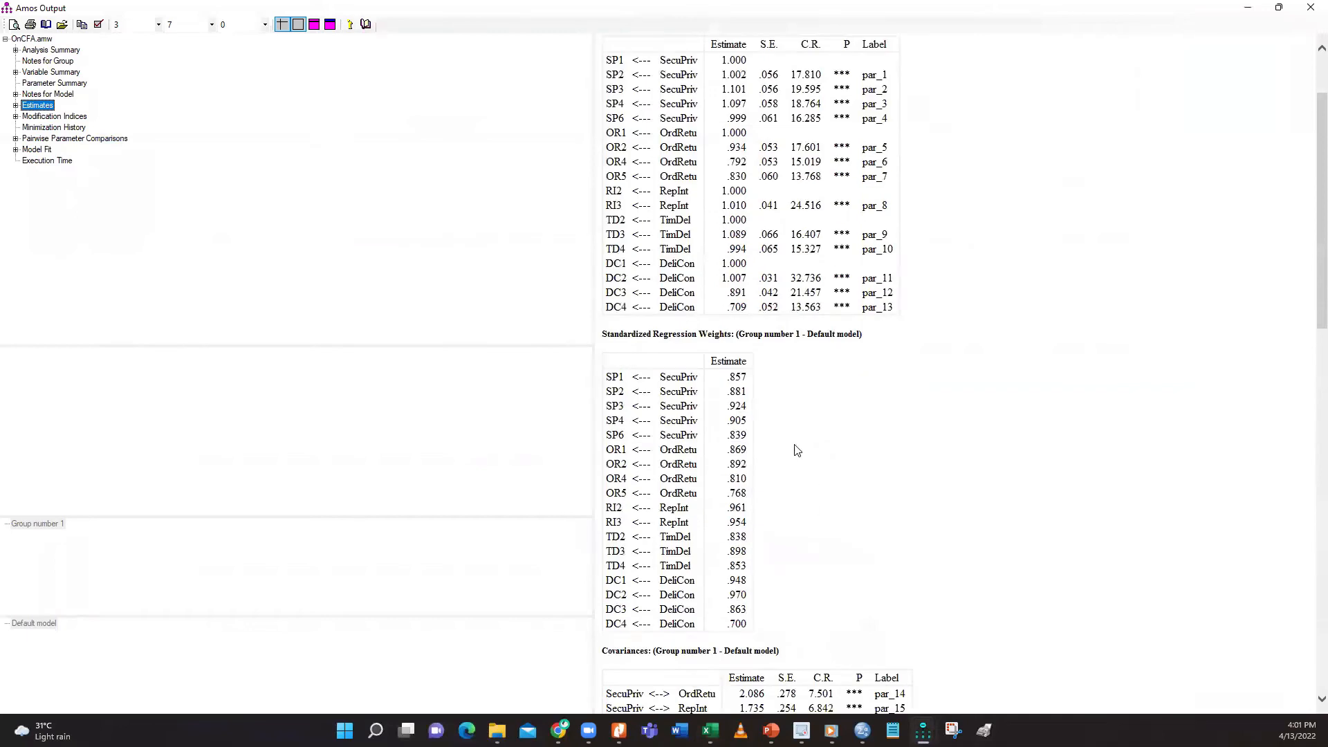
right_click(797, 451)
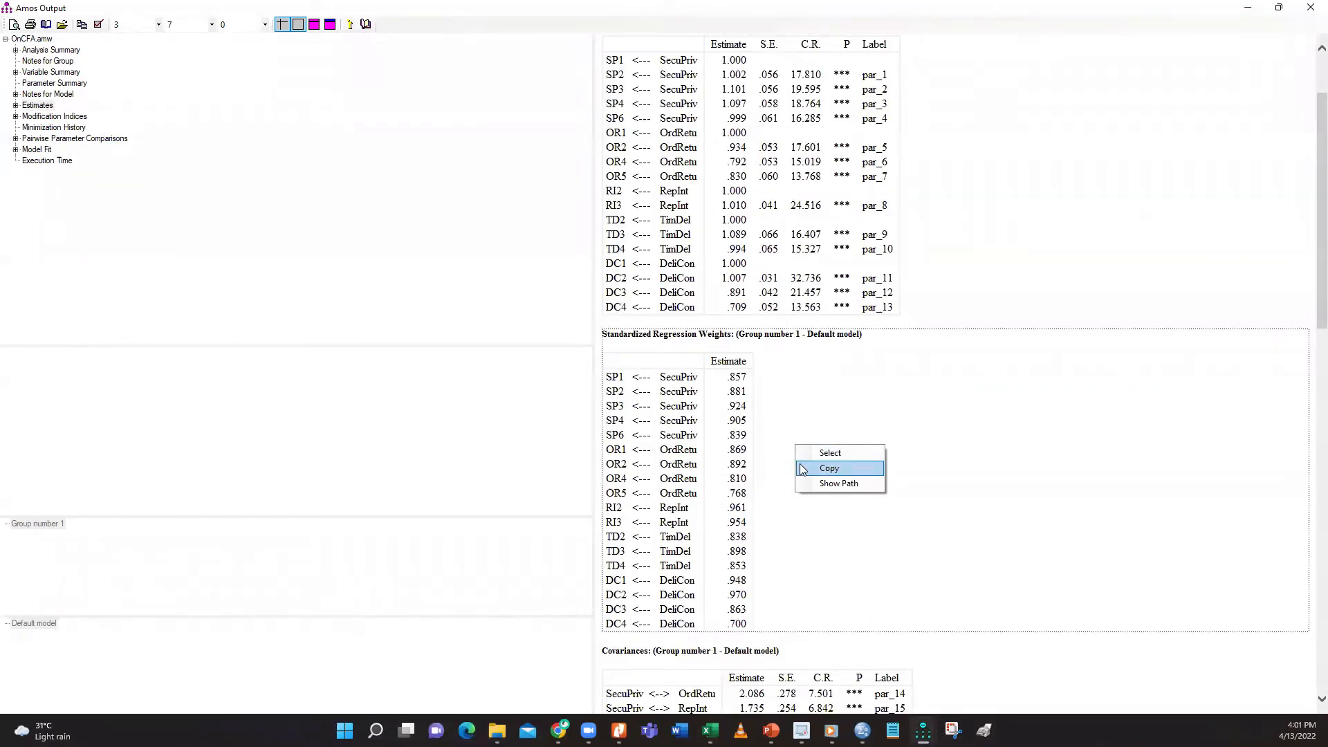
left_click(802, 469)
key("alt+Tab")
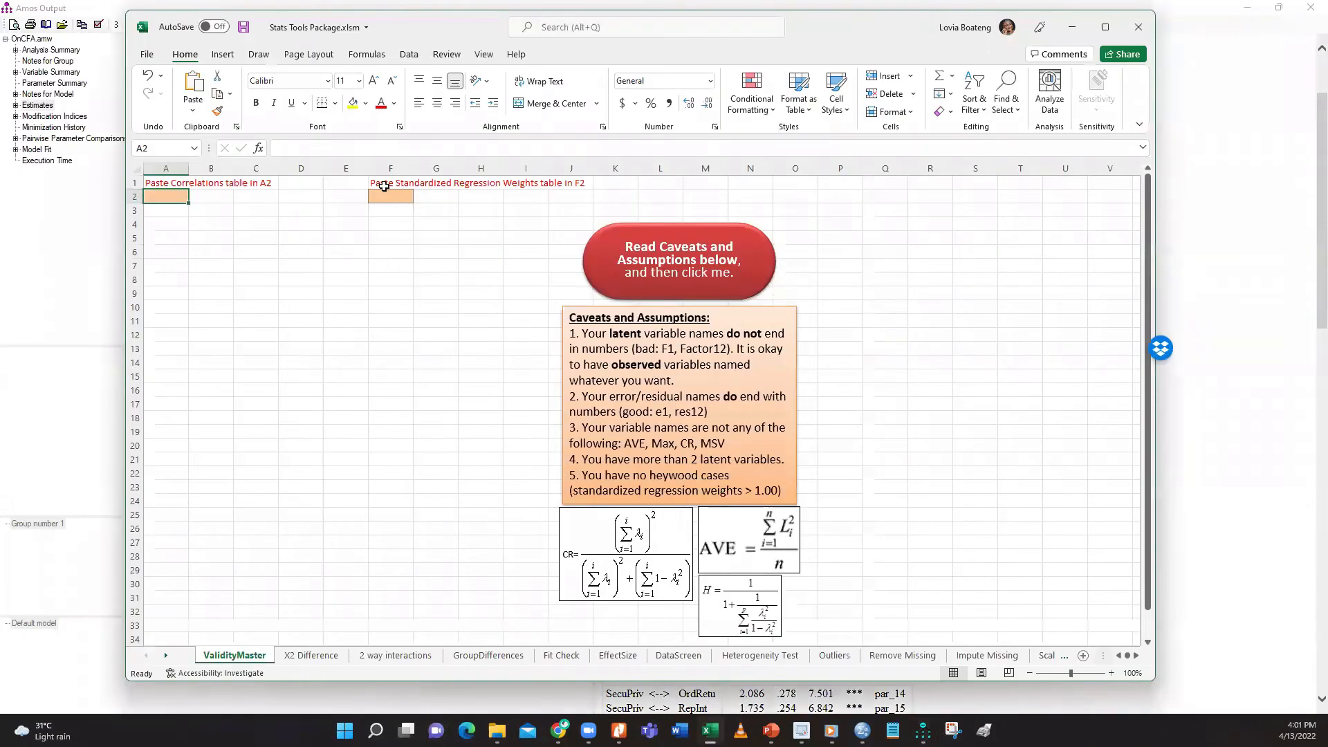
left_click(381, 194)
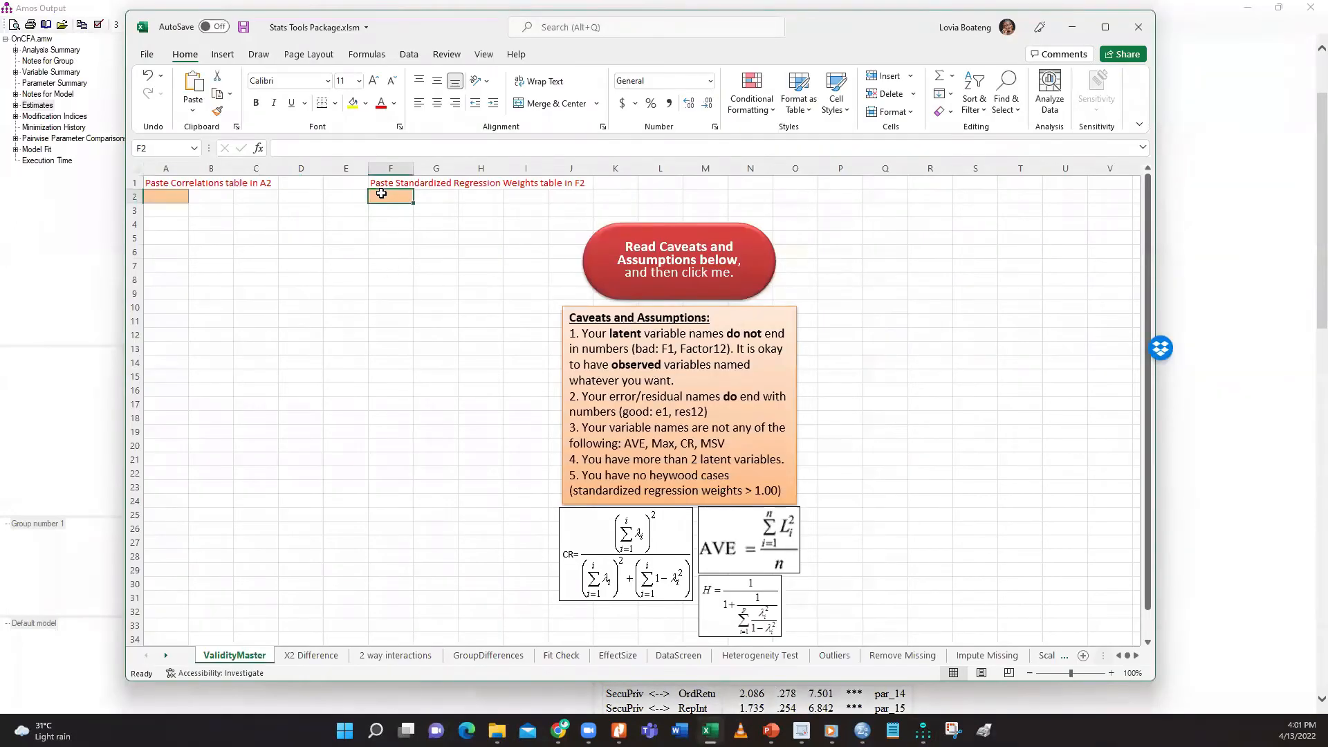
right_click(381, 193)
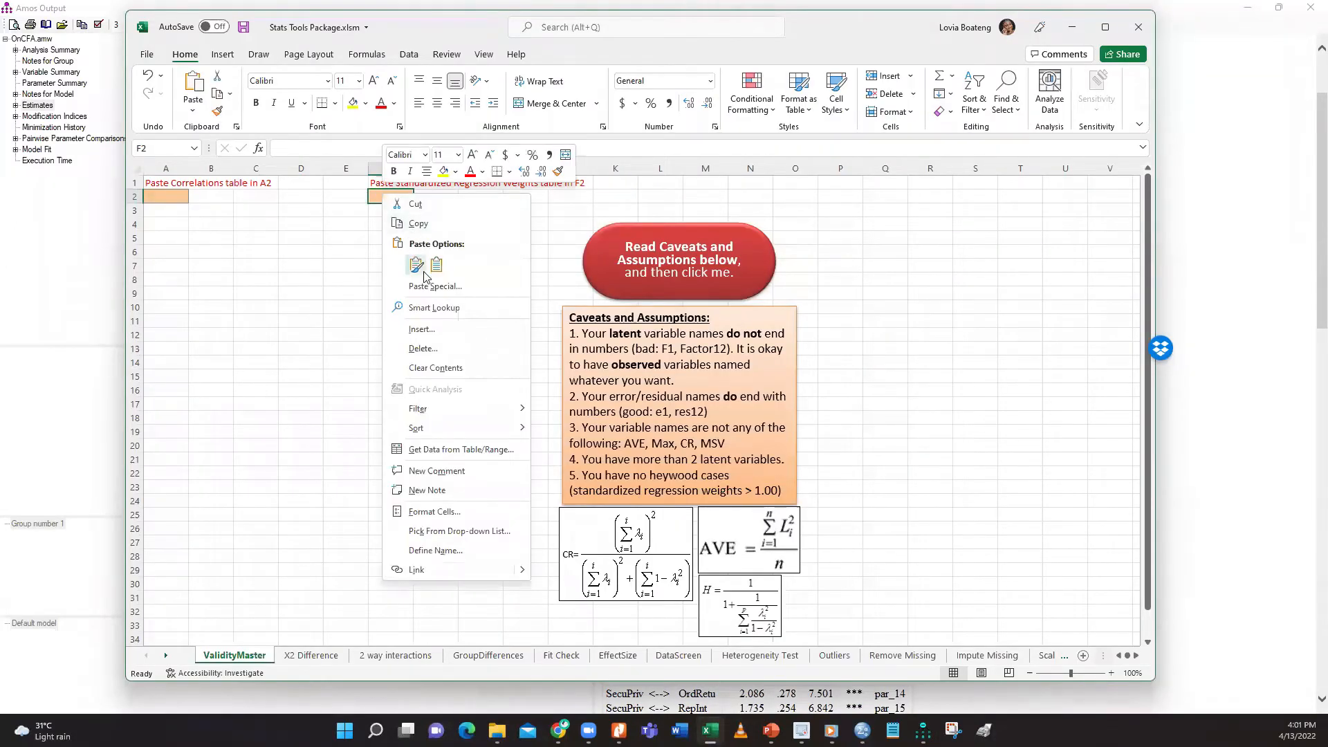
left_click(417, 266)
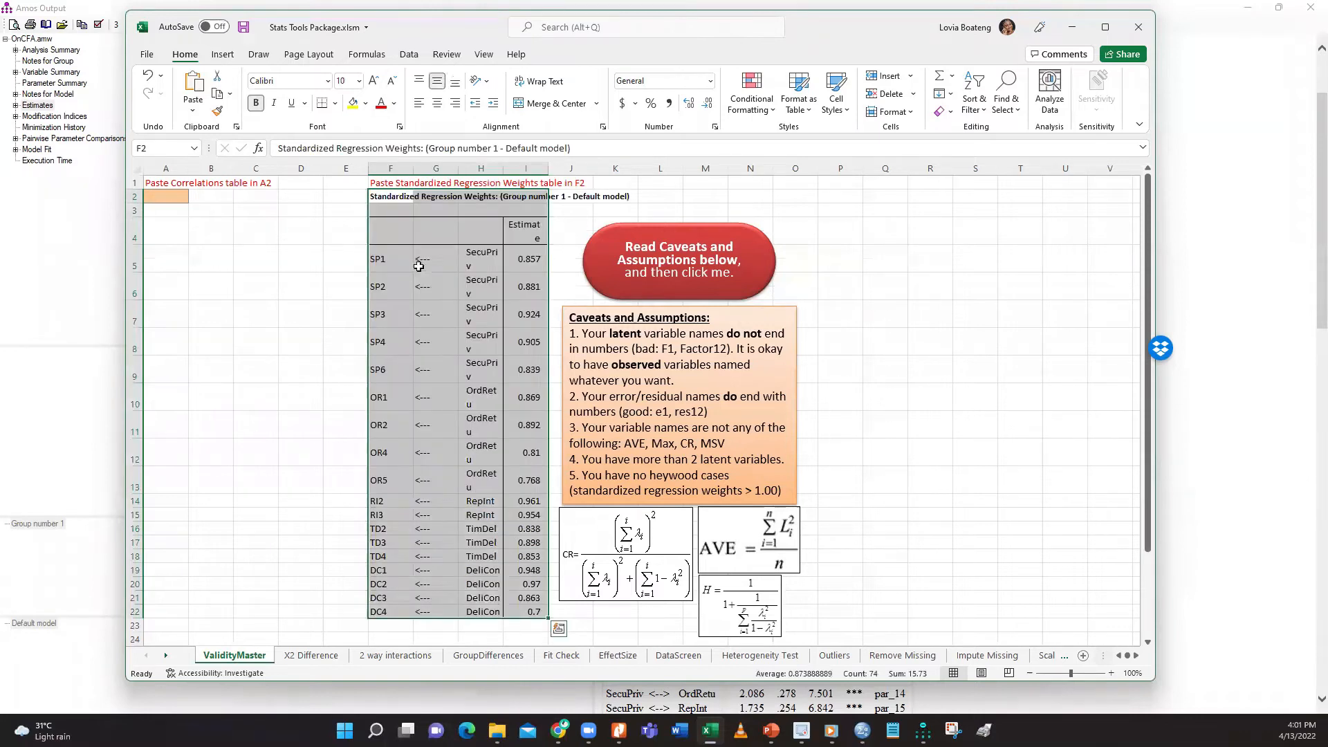
Copy the Correlations table from the Amos estimates into cell A2 of the ValidityMaster sheet and run the validity calculation
left_click(1242, 553)
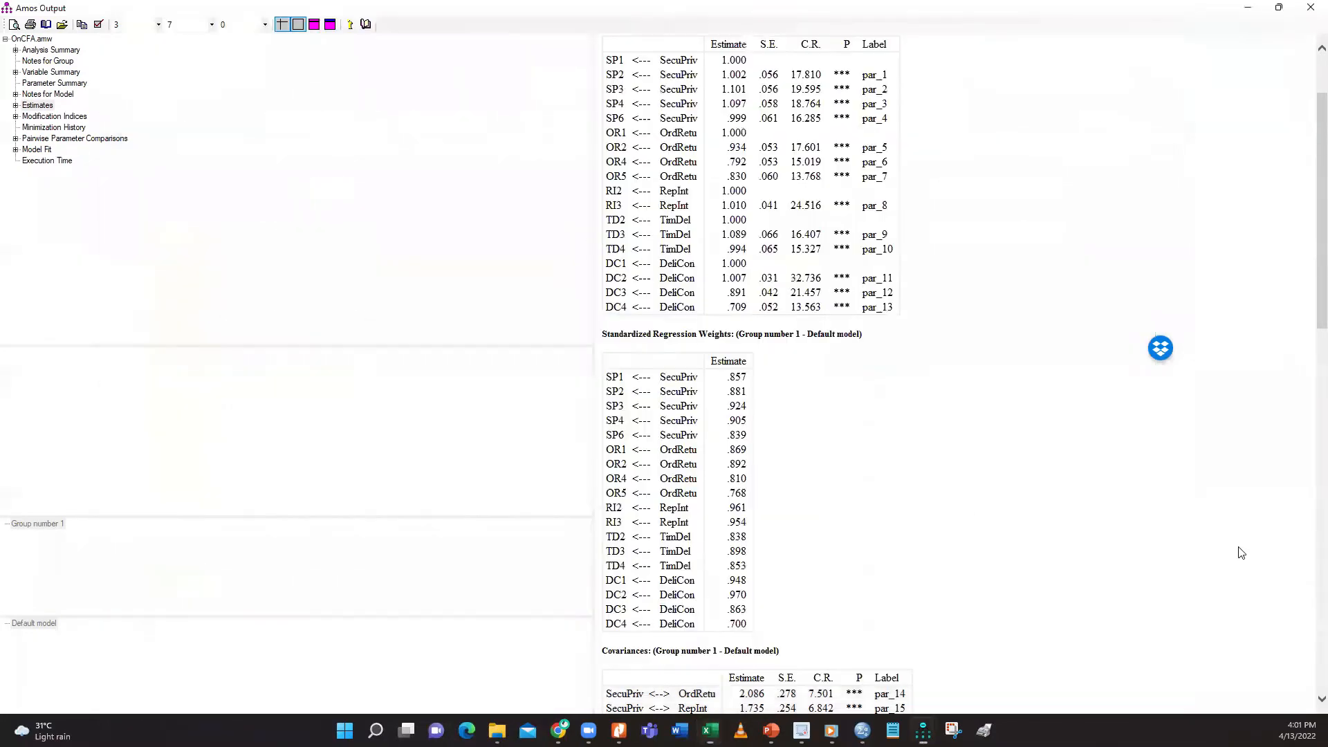
scroll(851, 543, "down", 12)
left_click(803, 409)
right_click(802, 409)
left_click(834, 429)
left_click(710, 730)
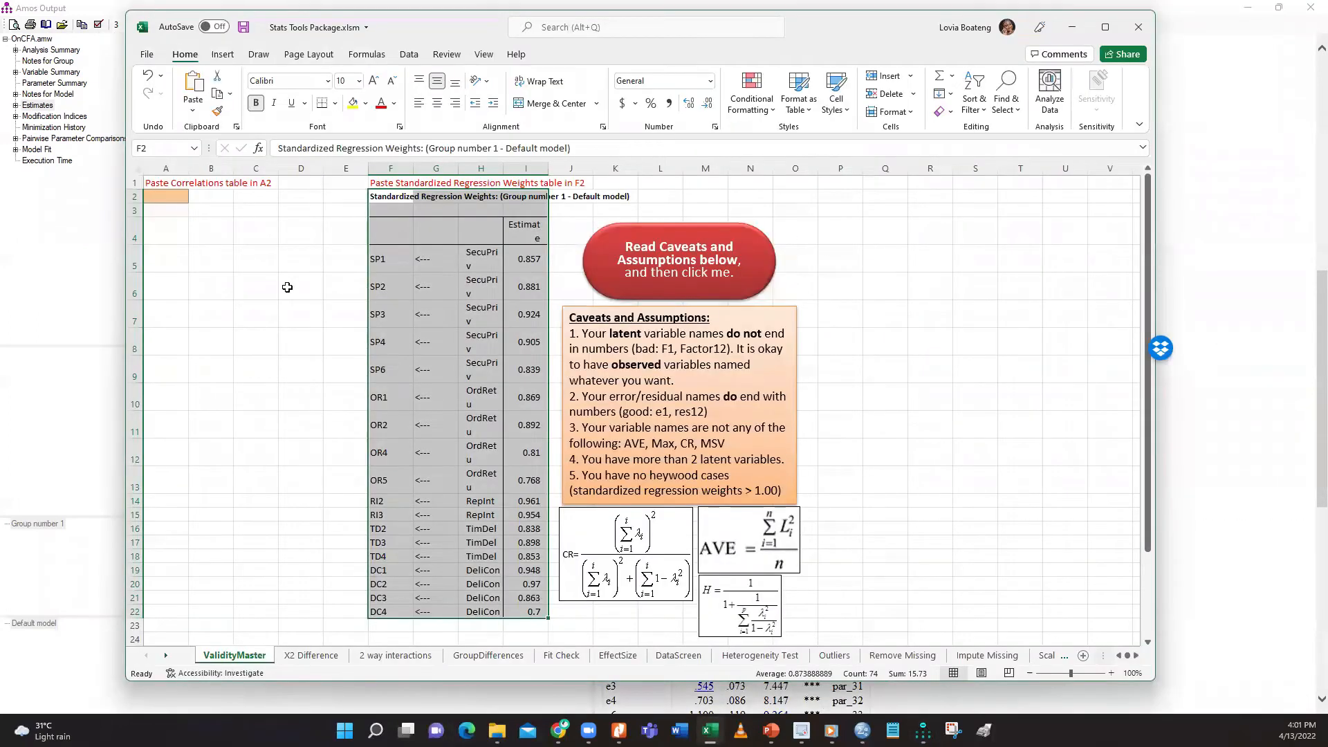
left_click(171, 196)
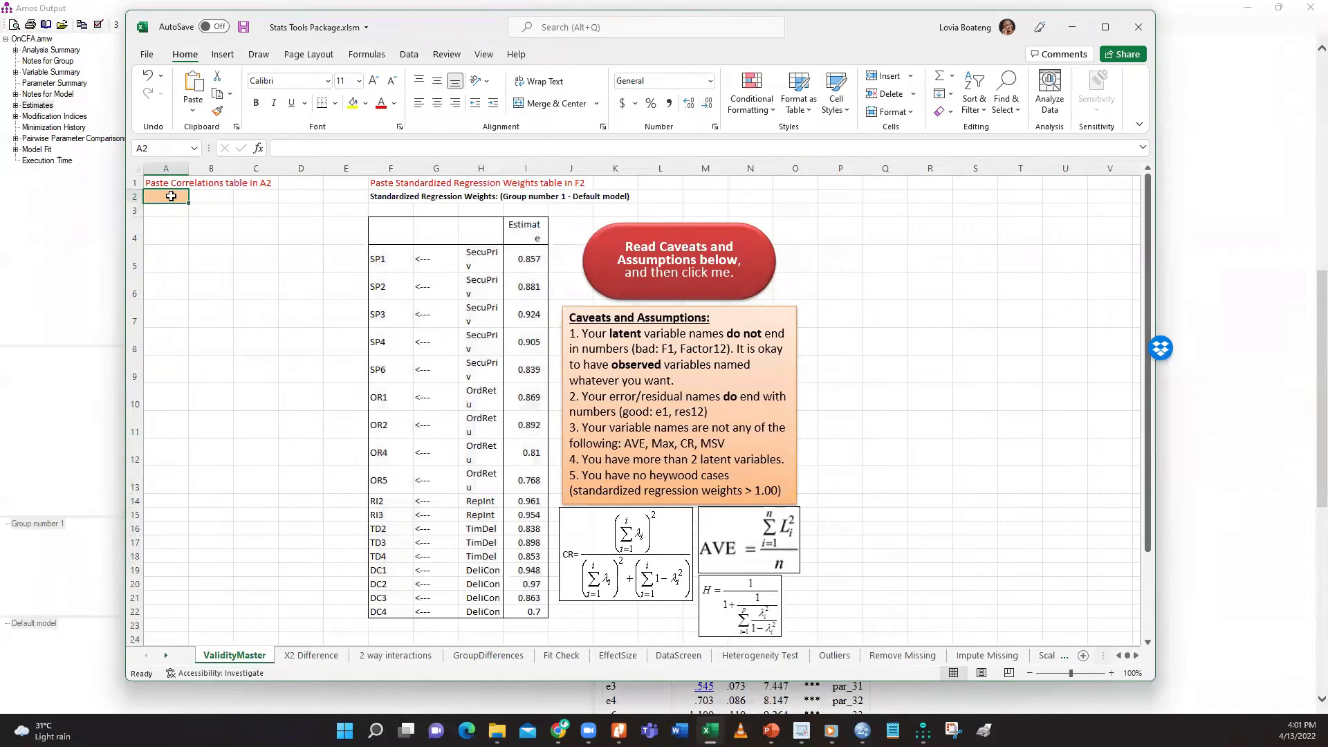
right_click(172, 198)
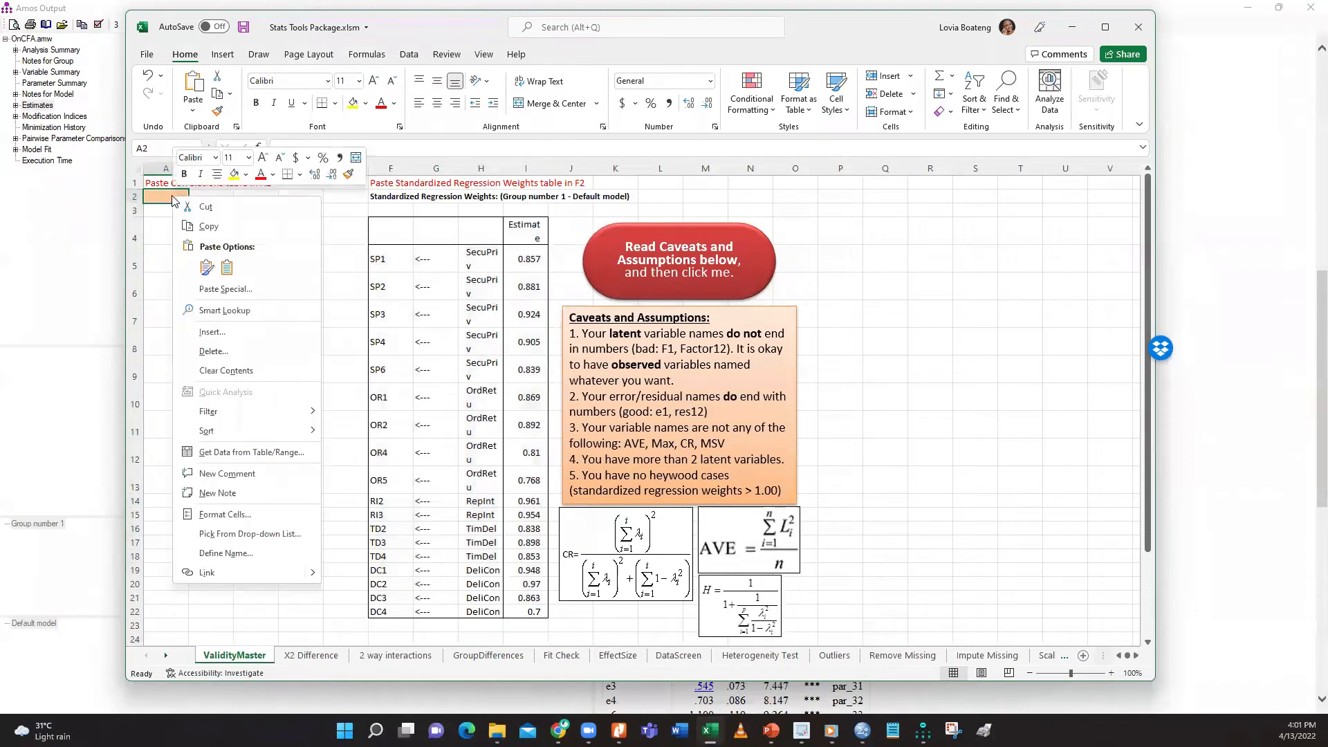
left_click(206, 267)
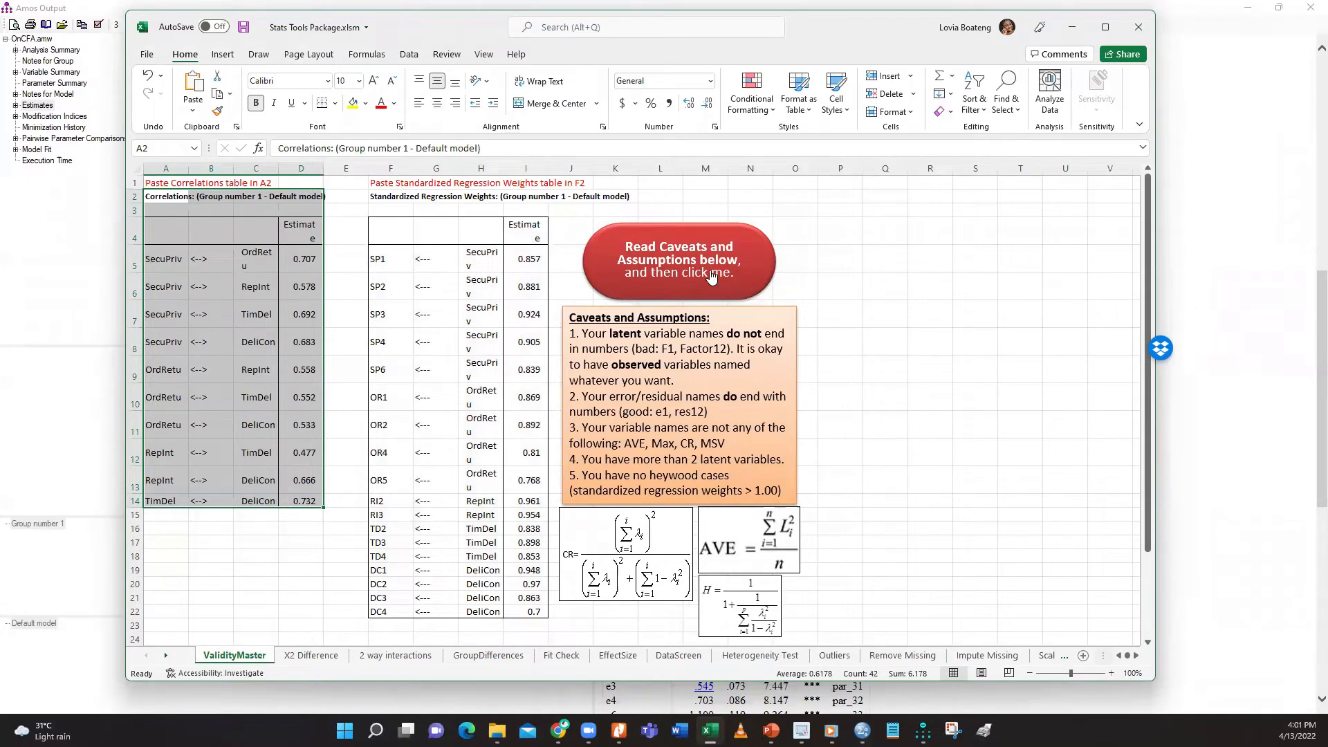
left_click(711, 272)
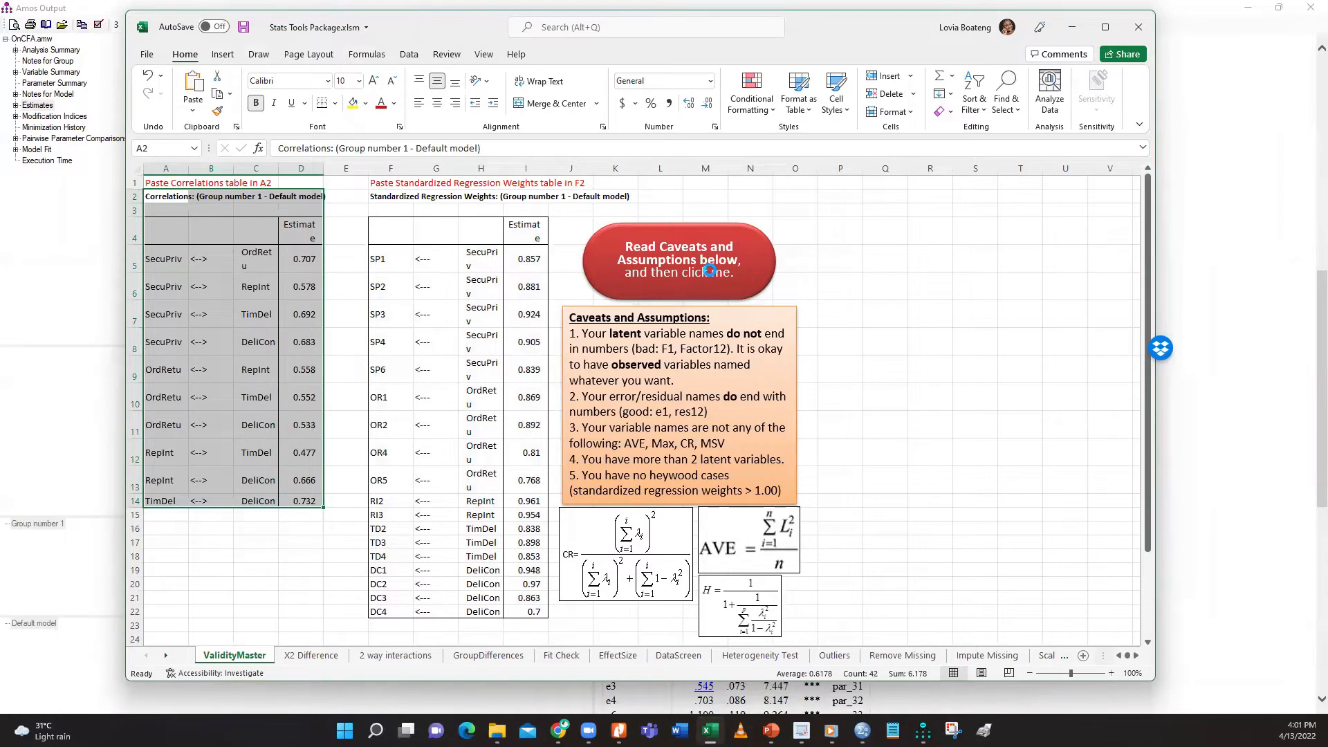
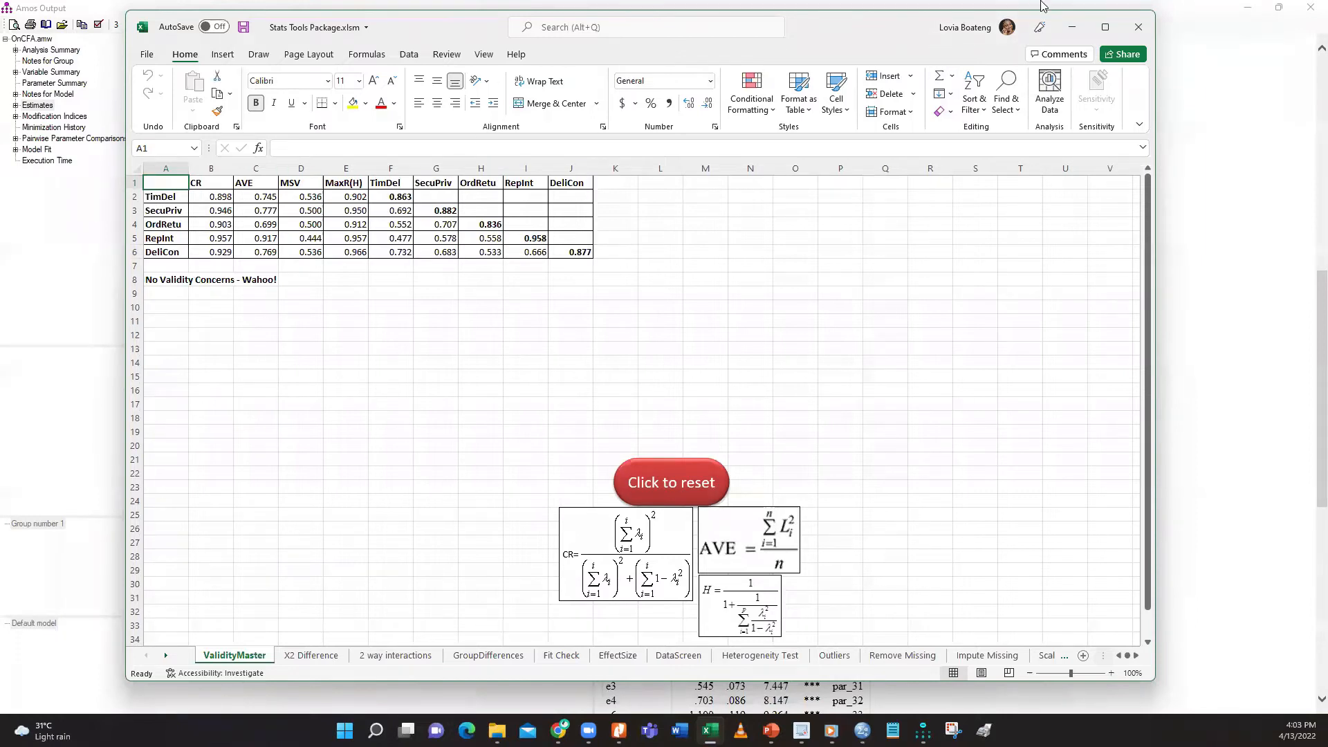
Return to the Amos path diagram and touch up the arrows around the SecuPriv factor
left_click(1069, 34)
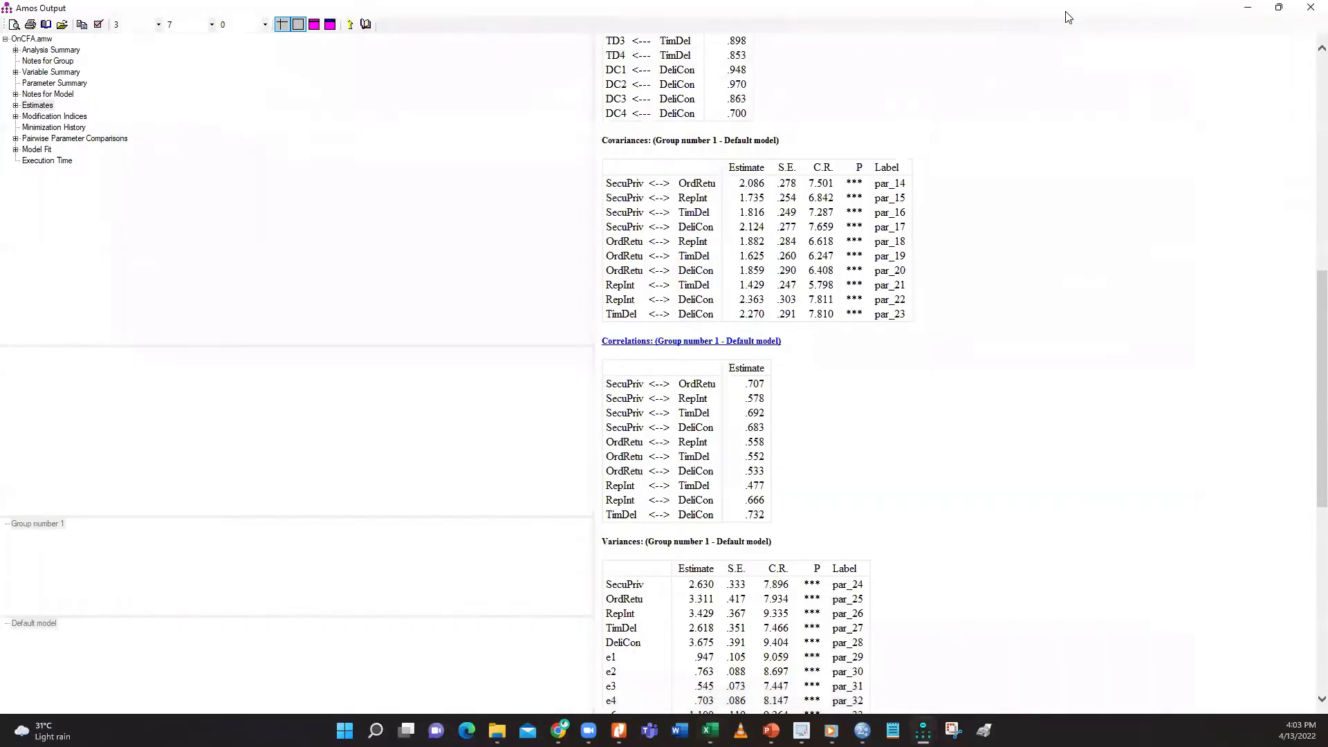
left_click(1249, 7)
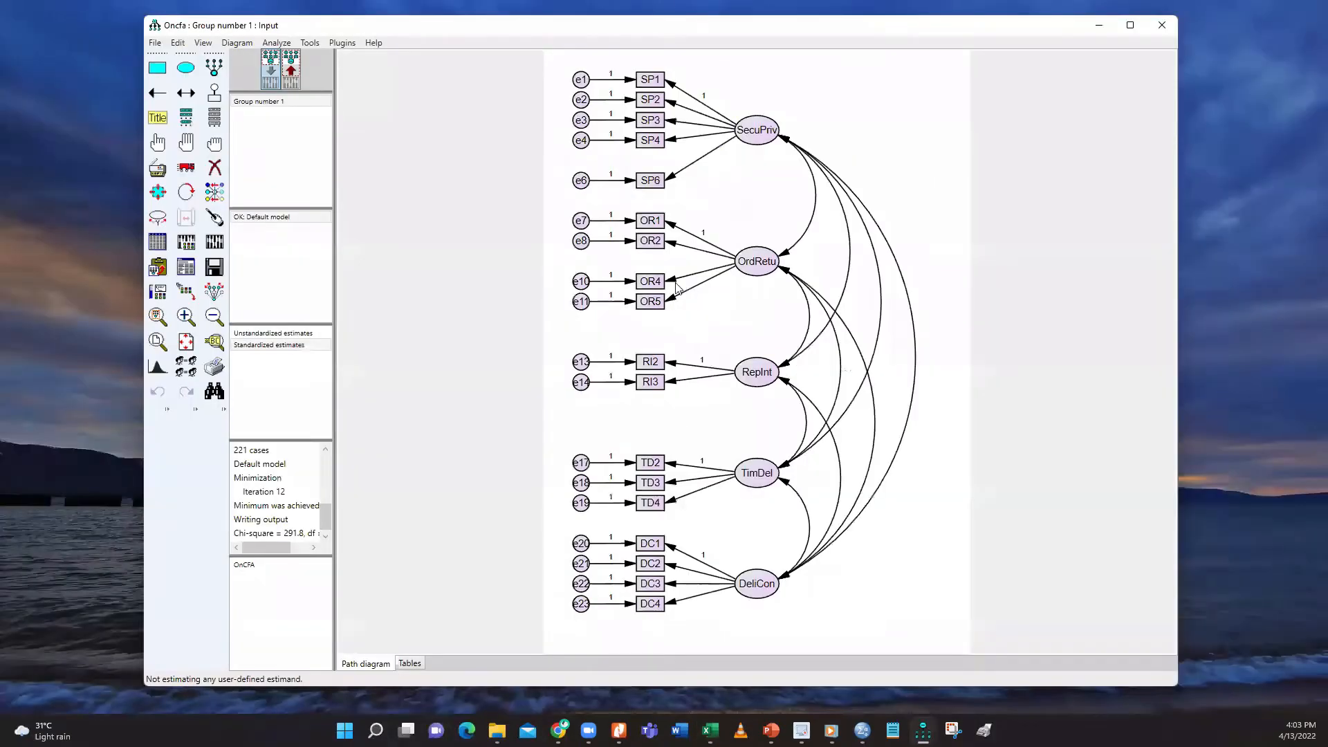
left_click(216, 217)
left_click(765, 140)
Switch to SEM Practice File 1 in the SPSS Data Editor and review its list of variables
mouse_move(711, 731)
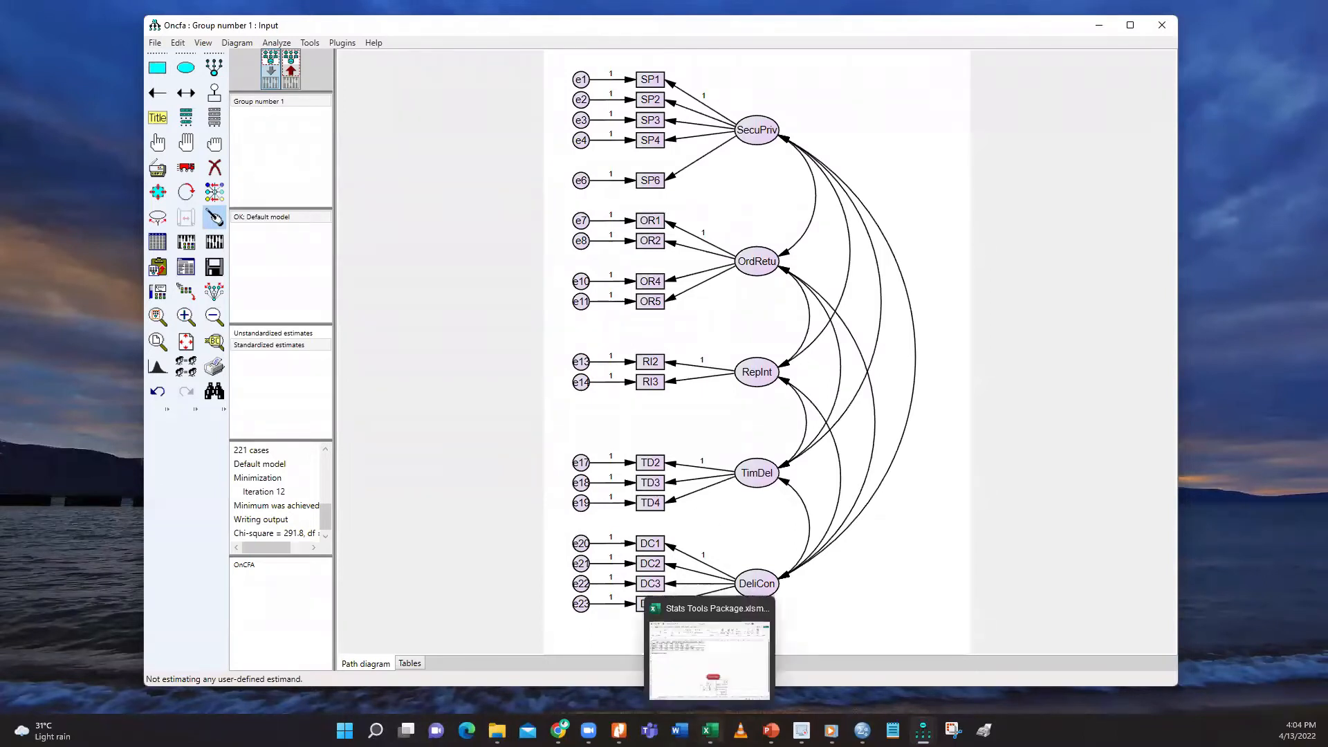
mouse_move(619, 730)
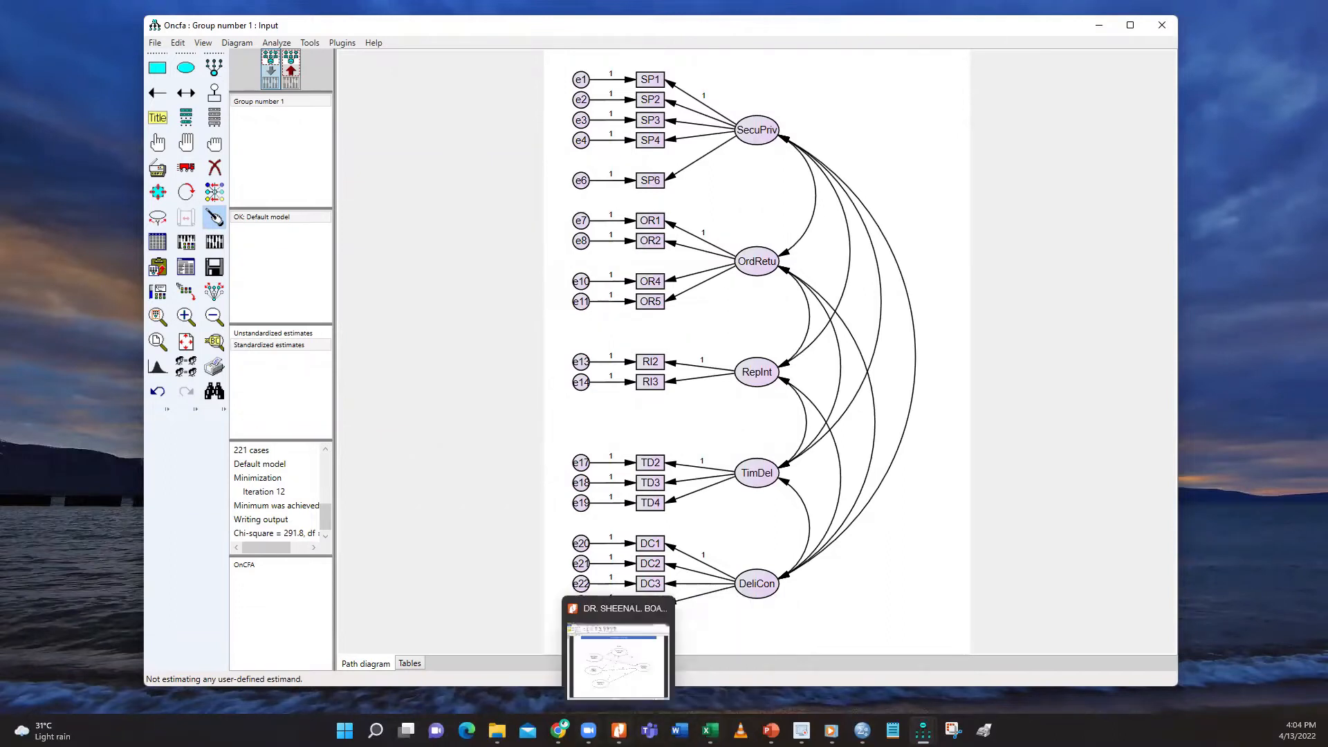
mouse_move(862, 730)
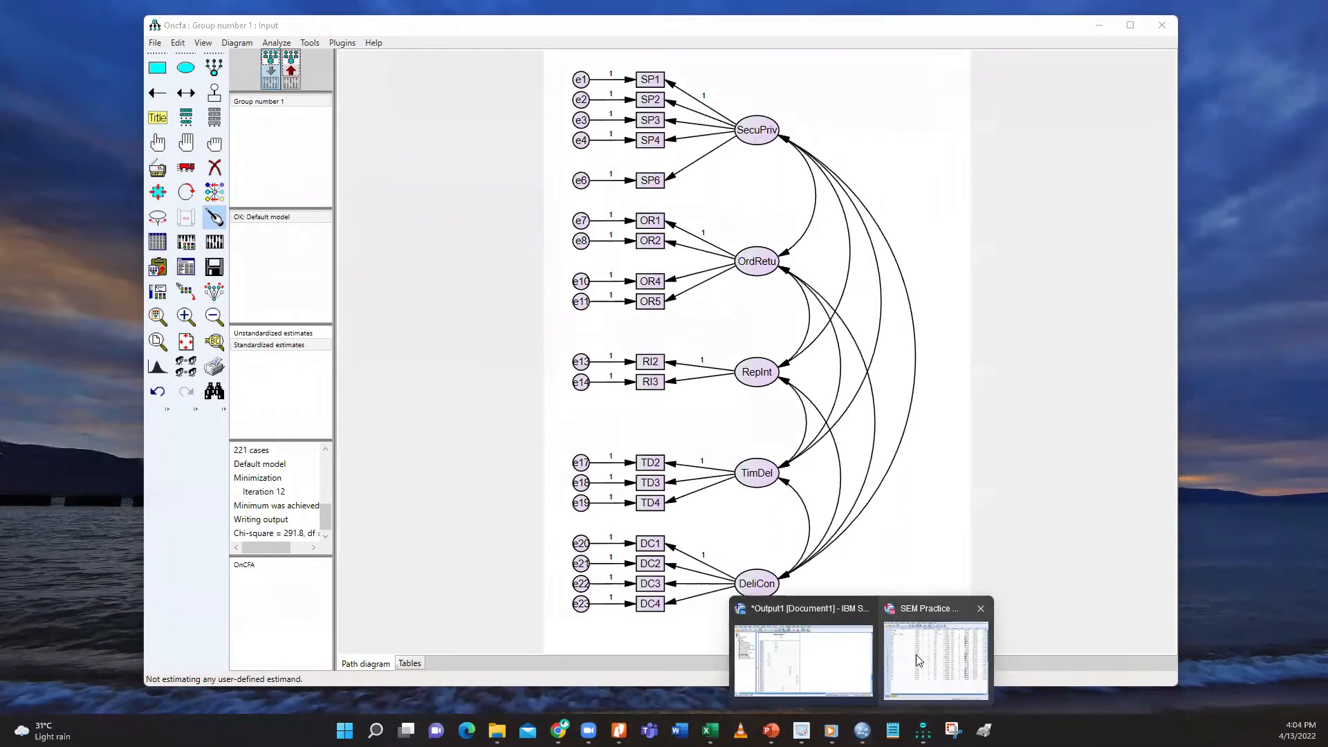
left_click(917, 659)
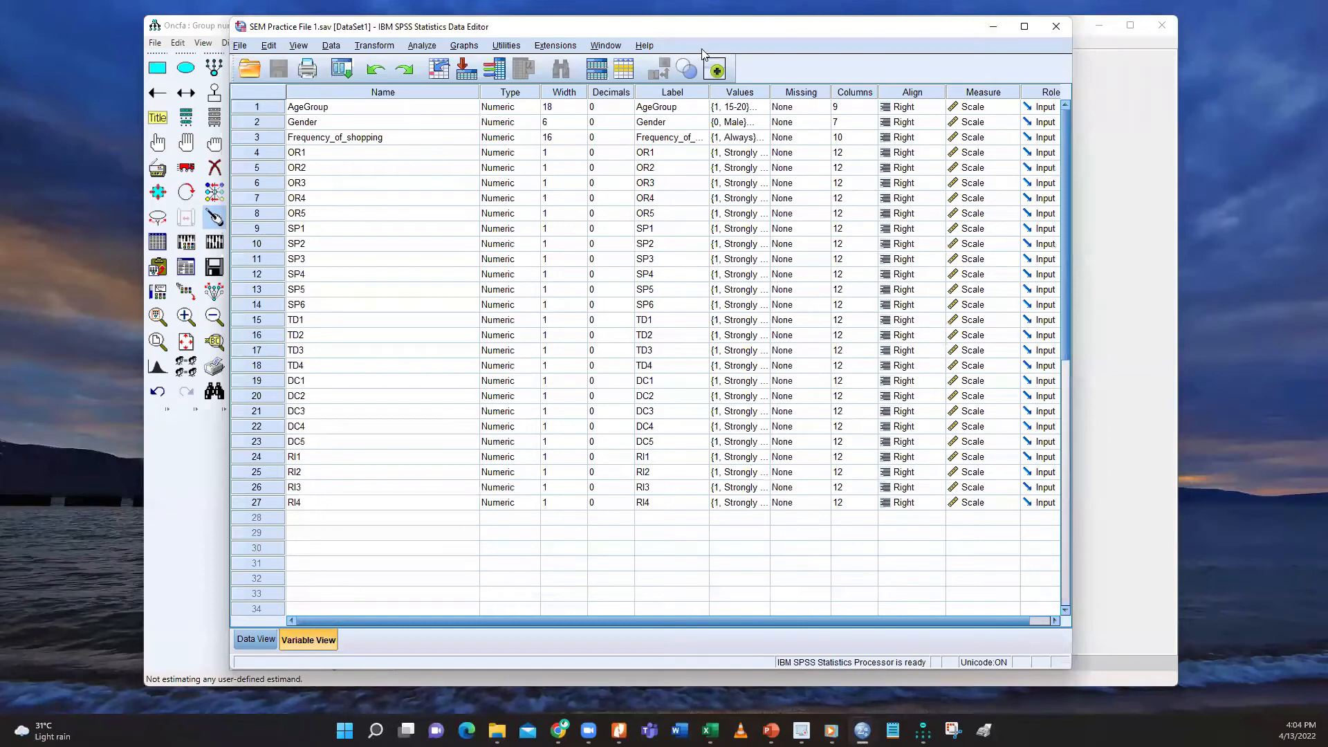
left_click_drag(693, 34, 688, 50)
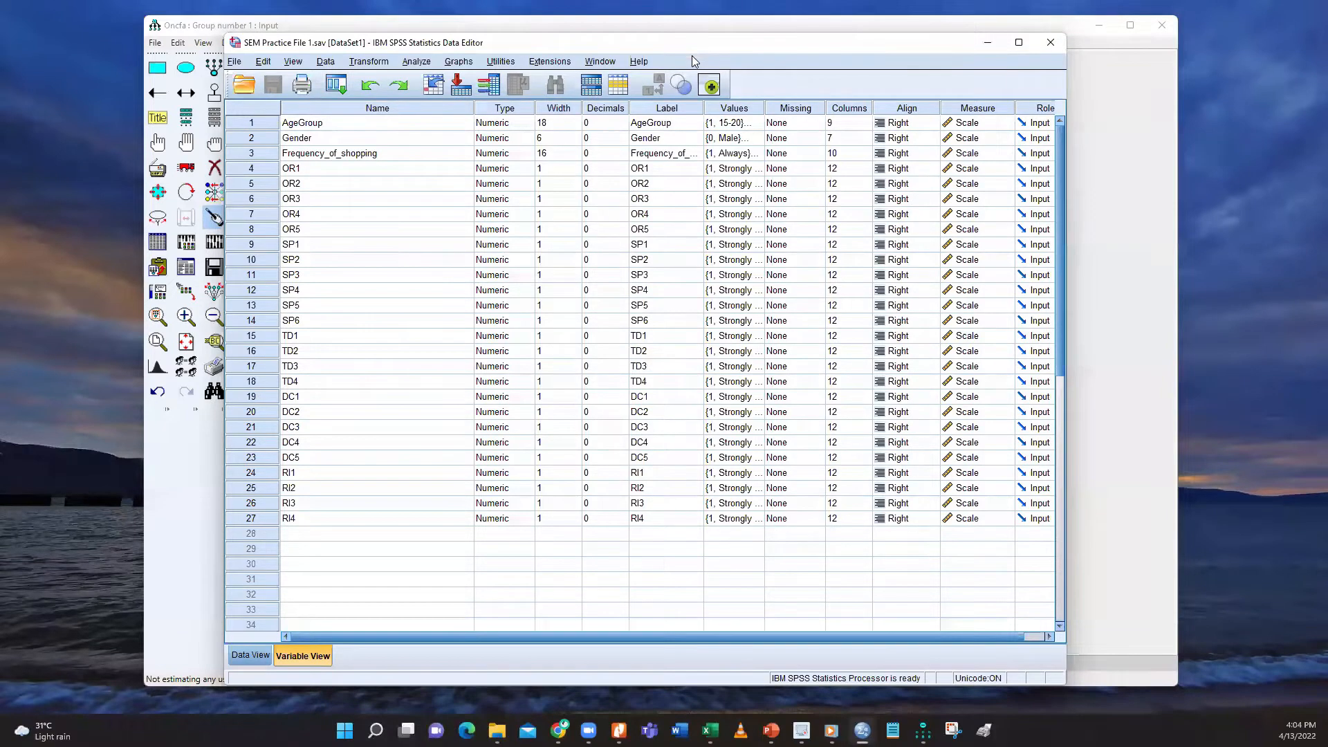
left_click_drag(693, 48, 690, 51)
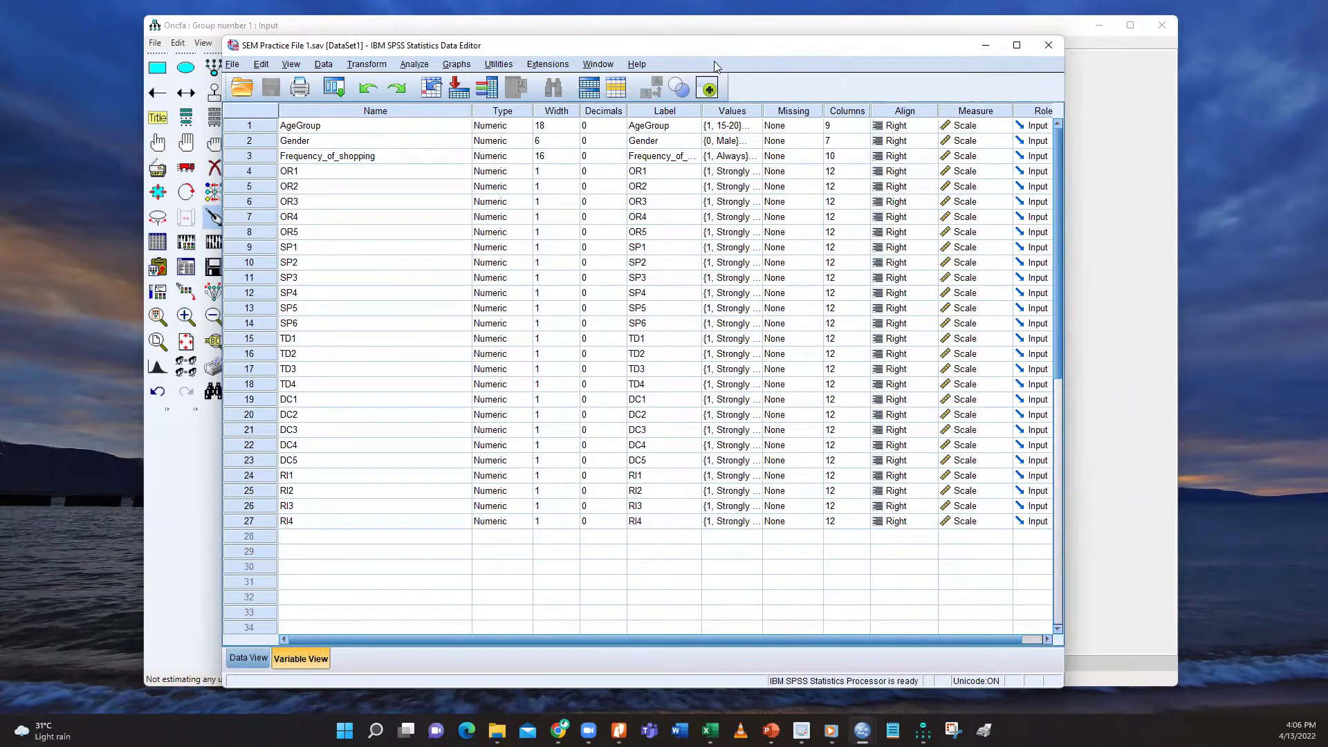
left_click_drag(715, 61, 711, 41)
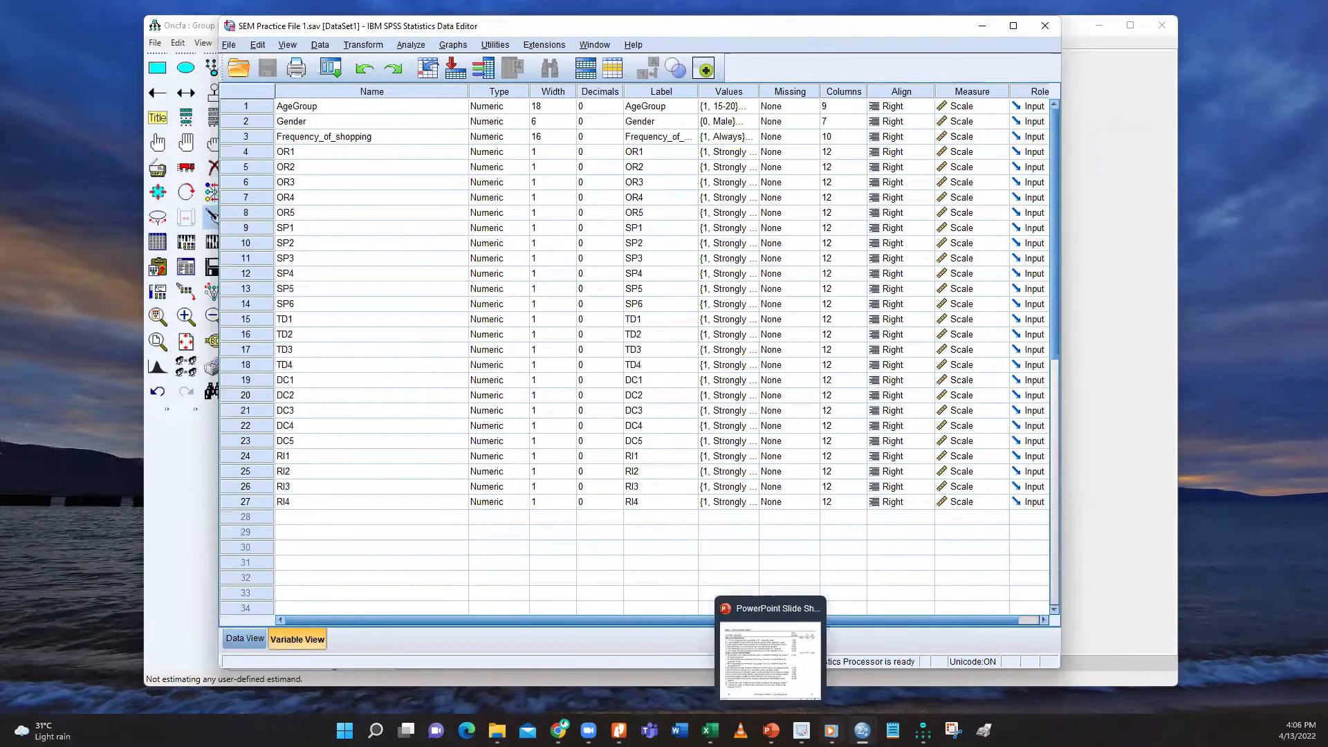
Switch to the Stats Tools Package workbook in Excel and enlarge the validity table to 160% to examine CR, AVE and MSV
left_click(710, 730)
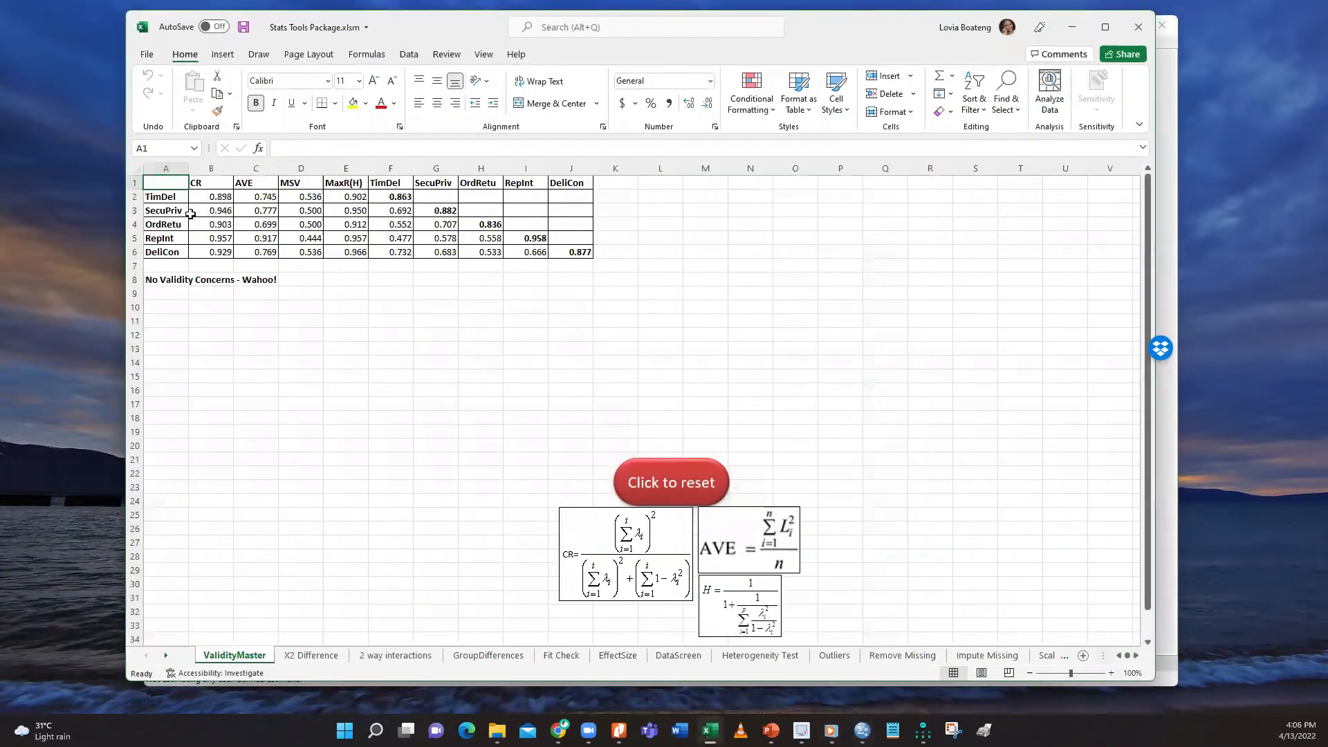
left_click(1109, 674)
left_click(1109, 674)
left_click(1109, 673)
left_click(1109, 674)
left_click(1110, 673)
left_click(1110, 674)
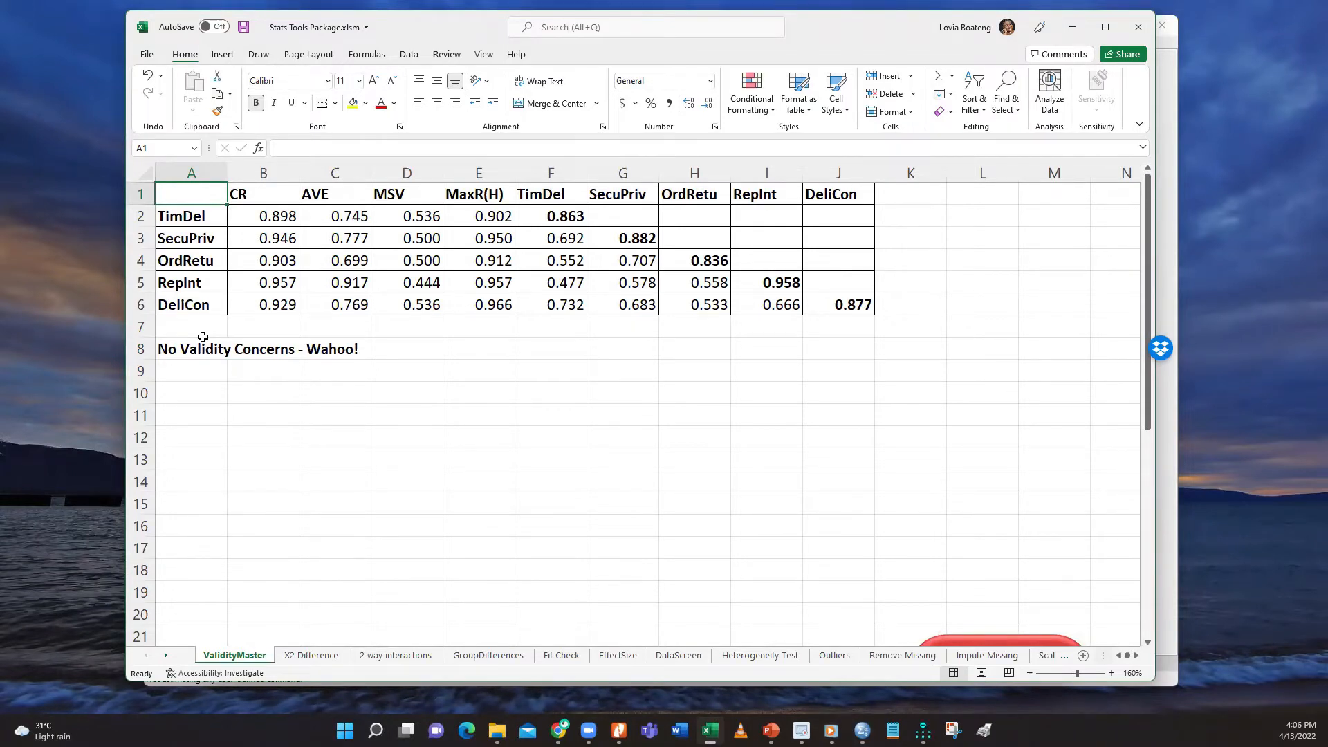
Compare the indicators retained in the Amos path diagram with the variable list of SEM Practice File 1 in SPSS
left_click(1162, 136)
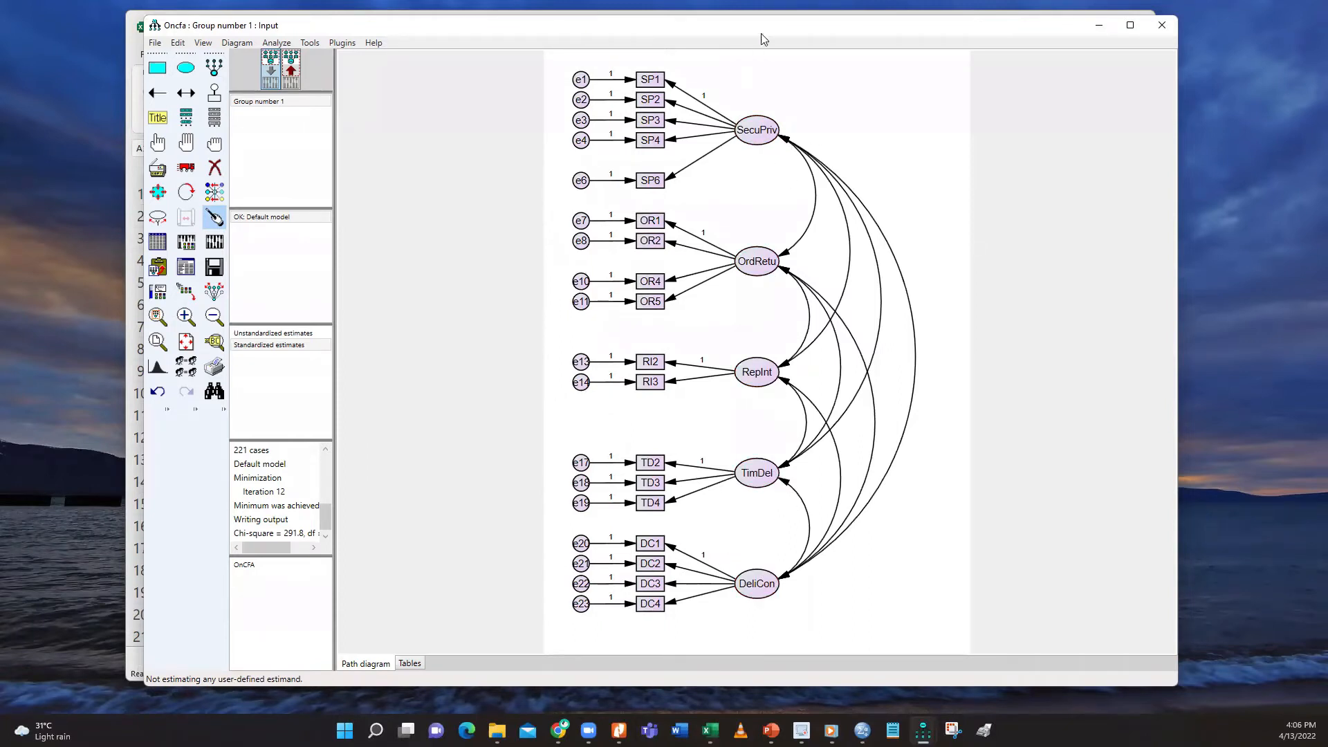
mouse_move(862, 729)
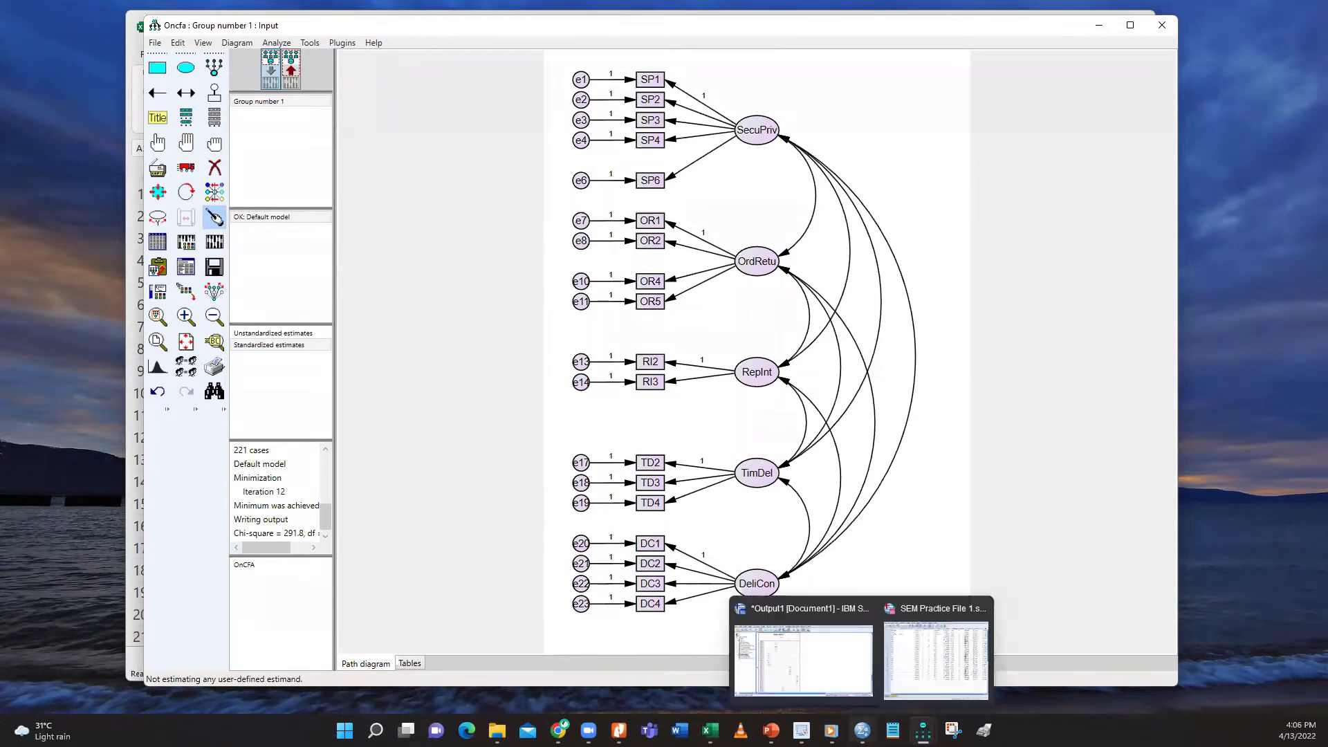
left_click(889, 682)
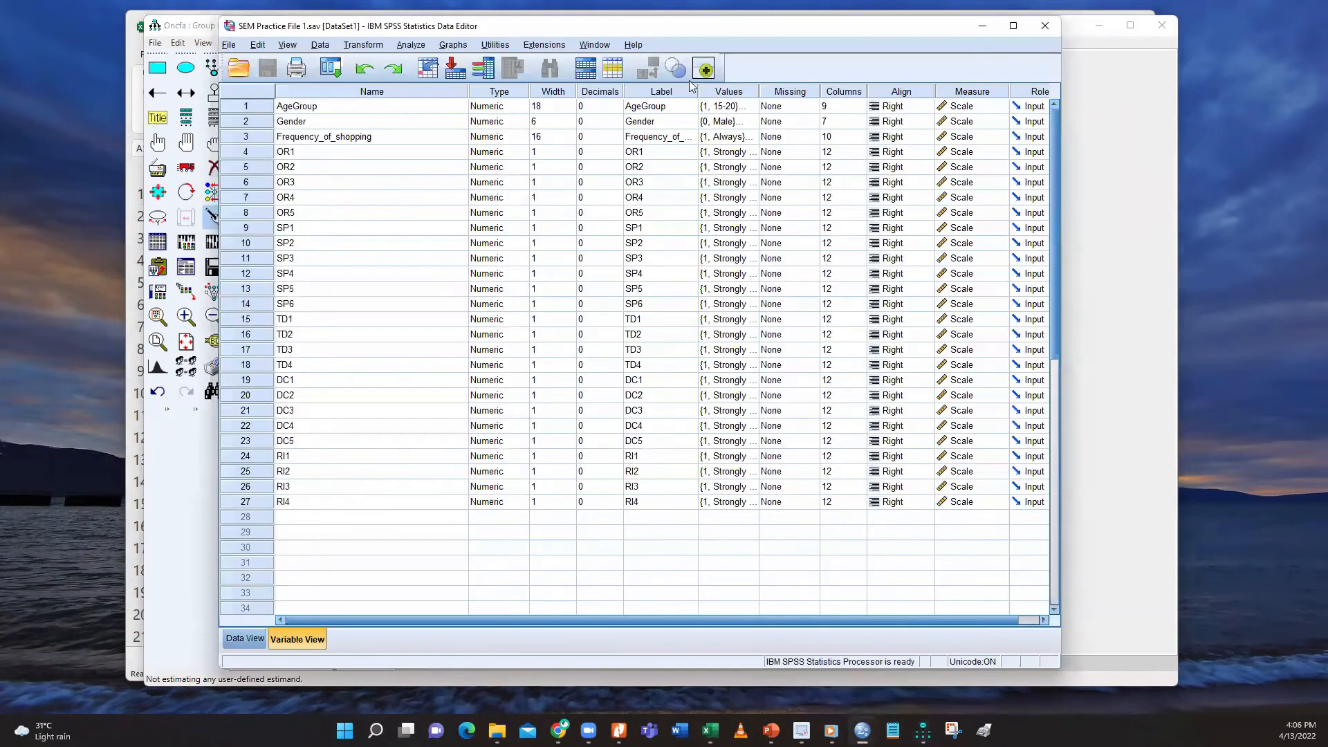
left_click(1085, 137)
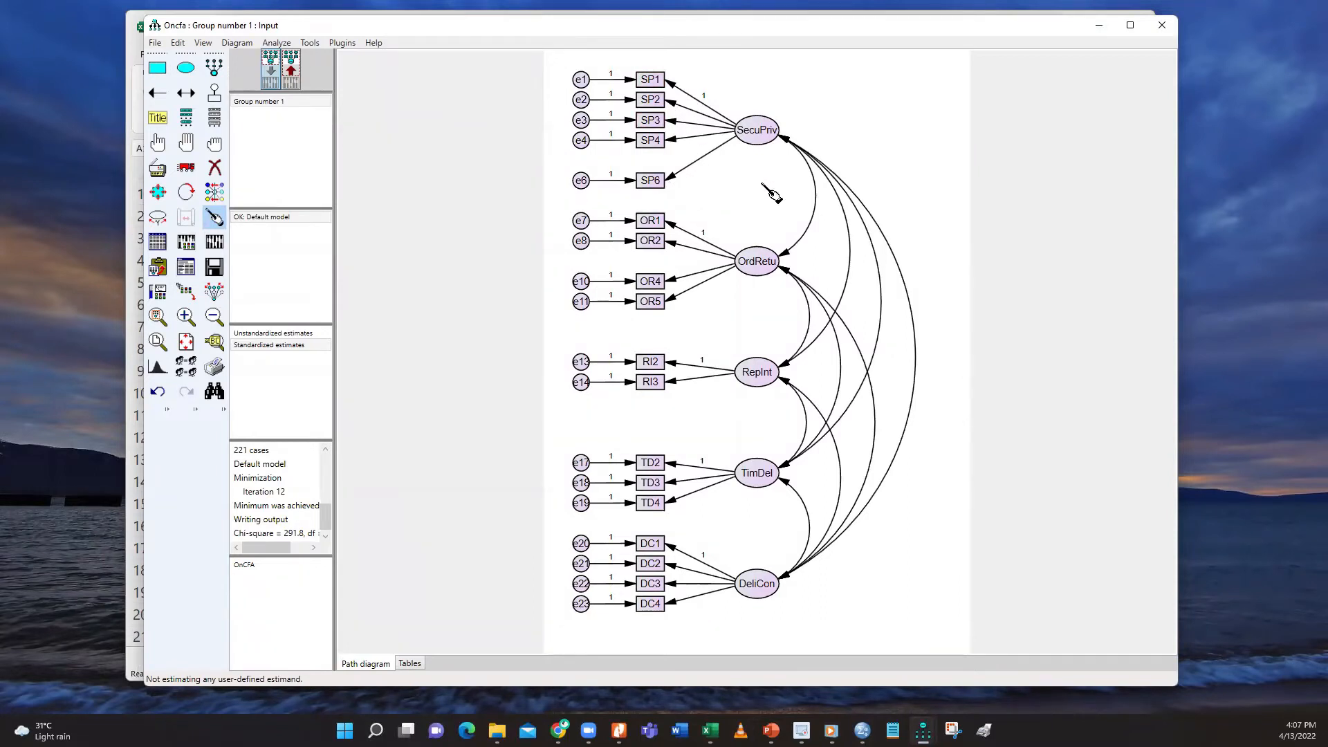
Switch to SEM Practice File 1 in SPSS and open the Compute Variable dialog
mouse_move(939, 723)
mouse_move(861, 730)
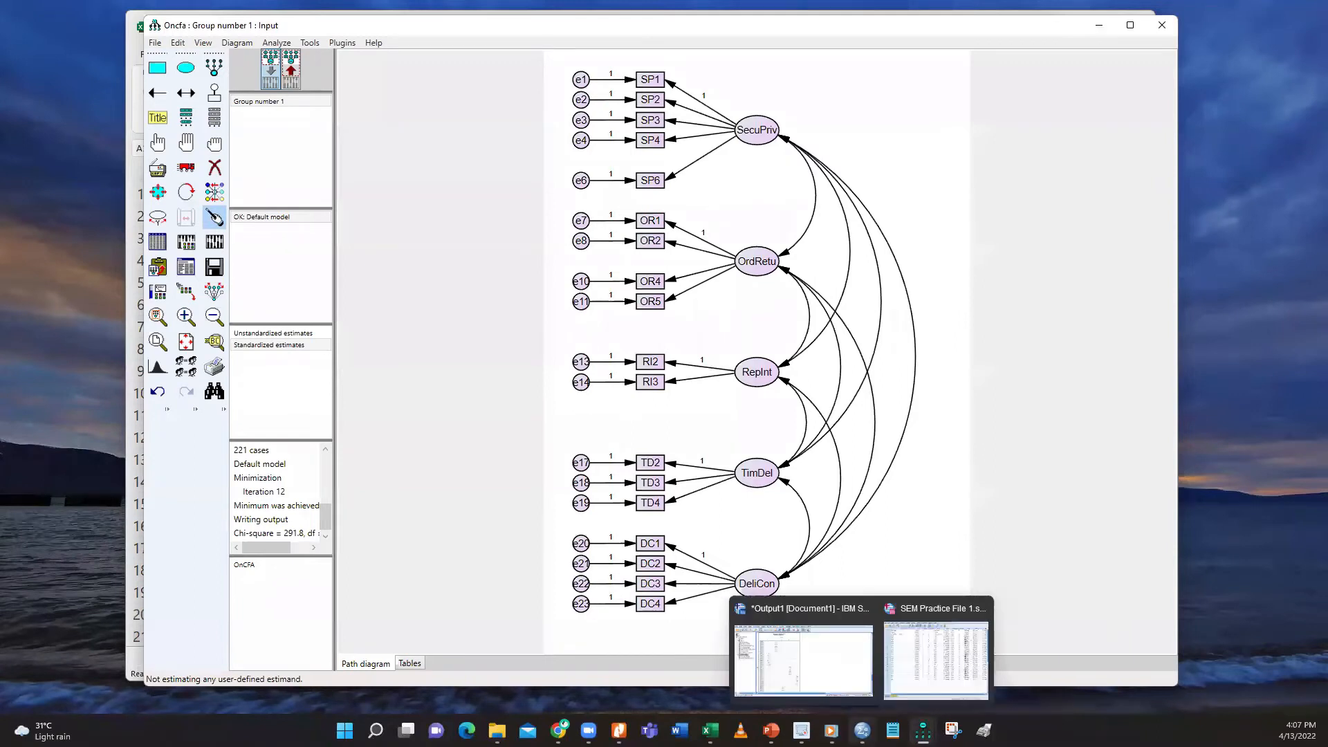
left_click(917, 668)
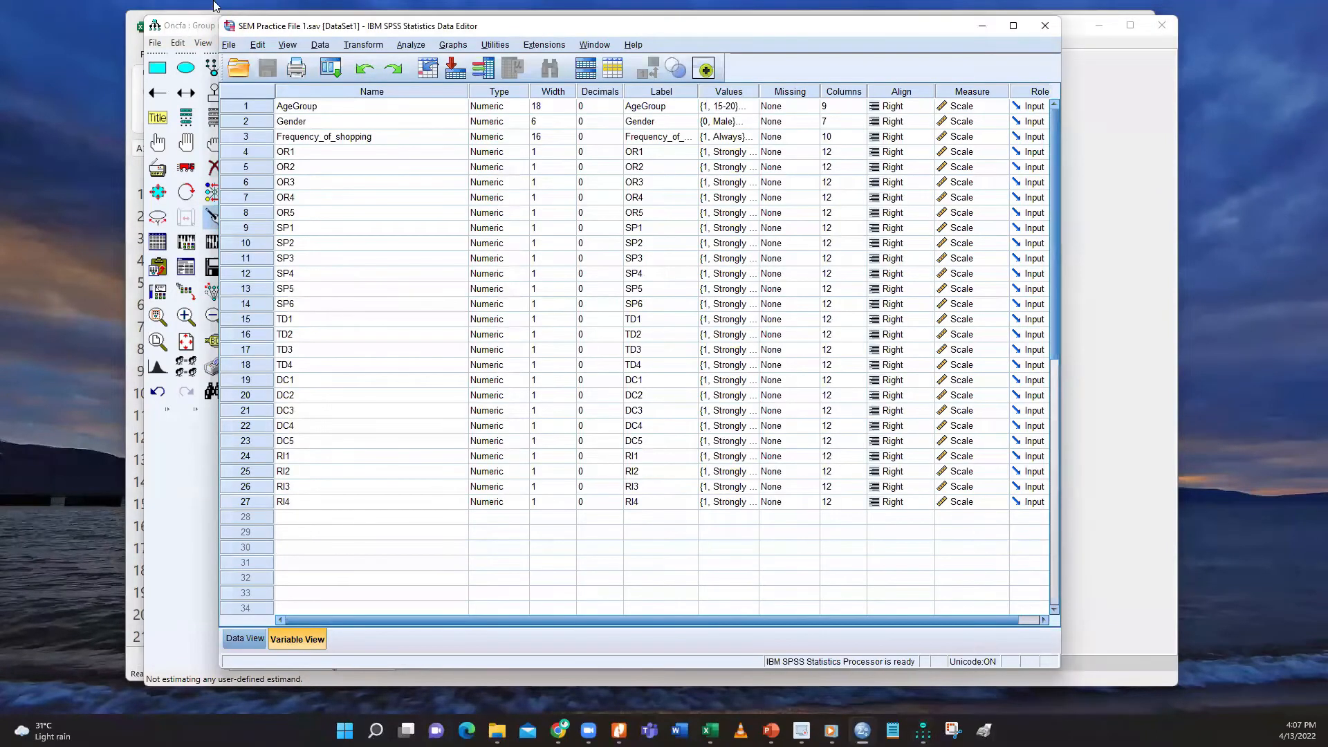
left_click(357, 46)
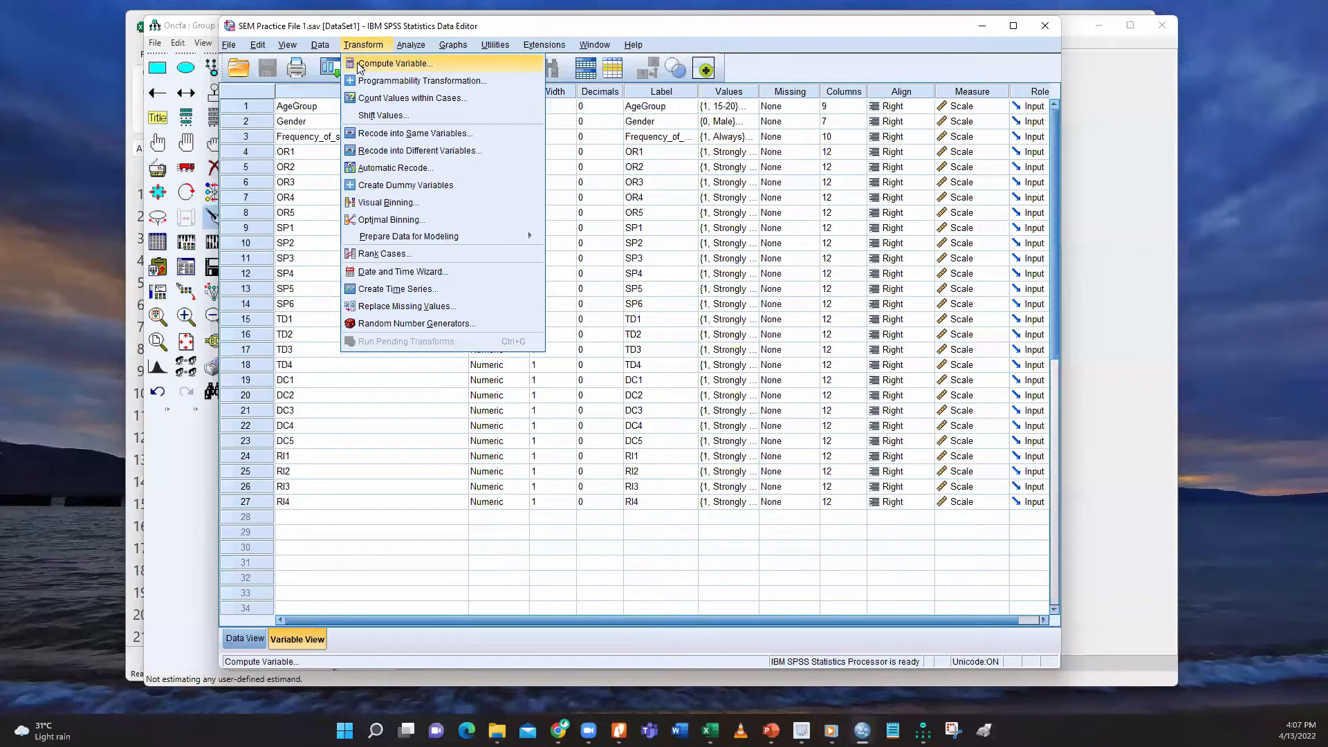
left_click(357, 64)
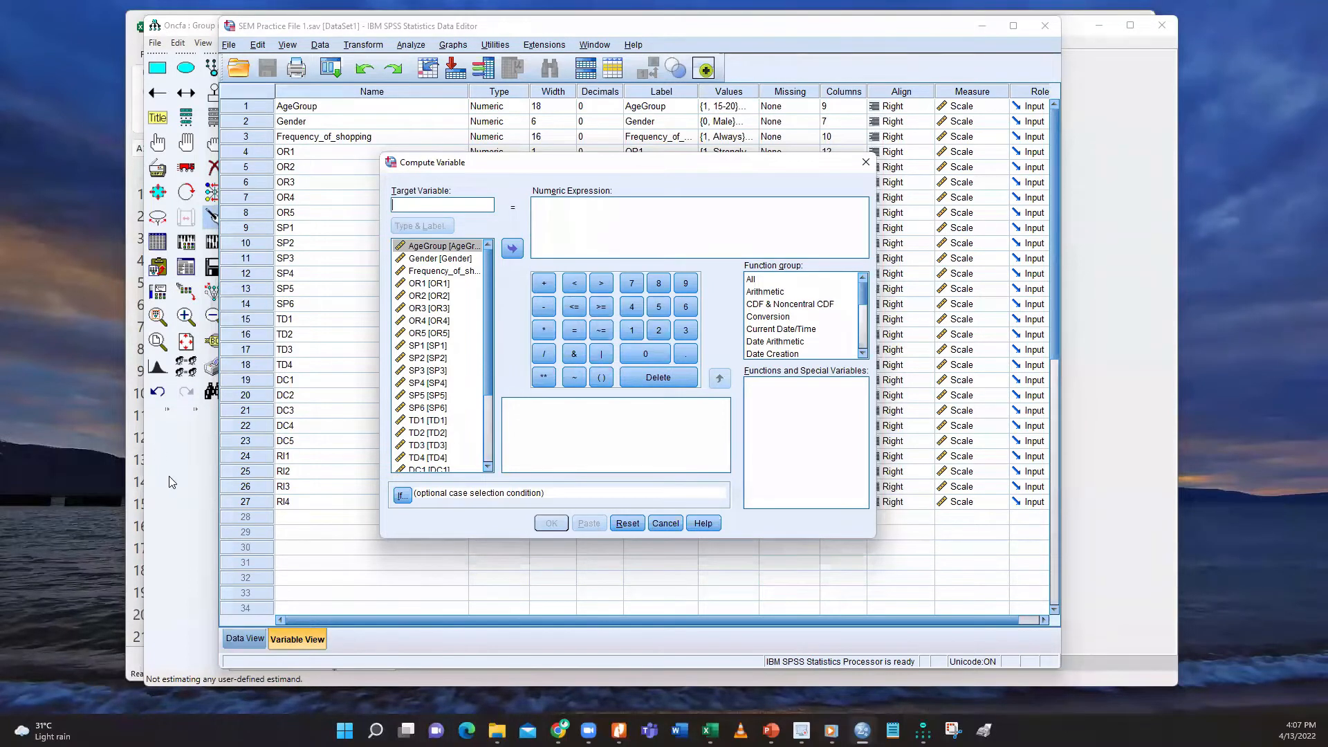
Check the first construct's name in the Amos path diagram and enter SecuPriv as the target variable in the SPSS Compute Variable dialog
left_click(192, 466)
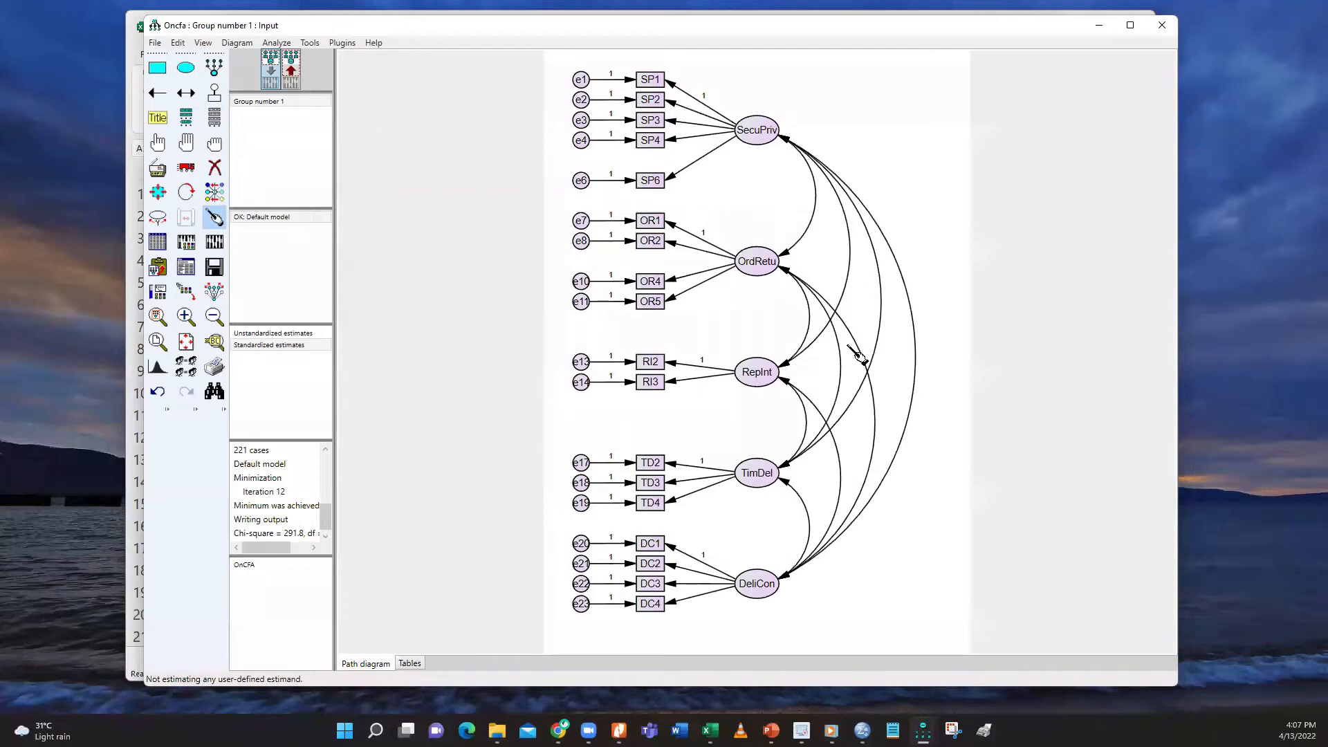
mouse_move(923, 729)
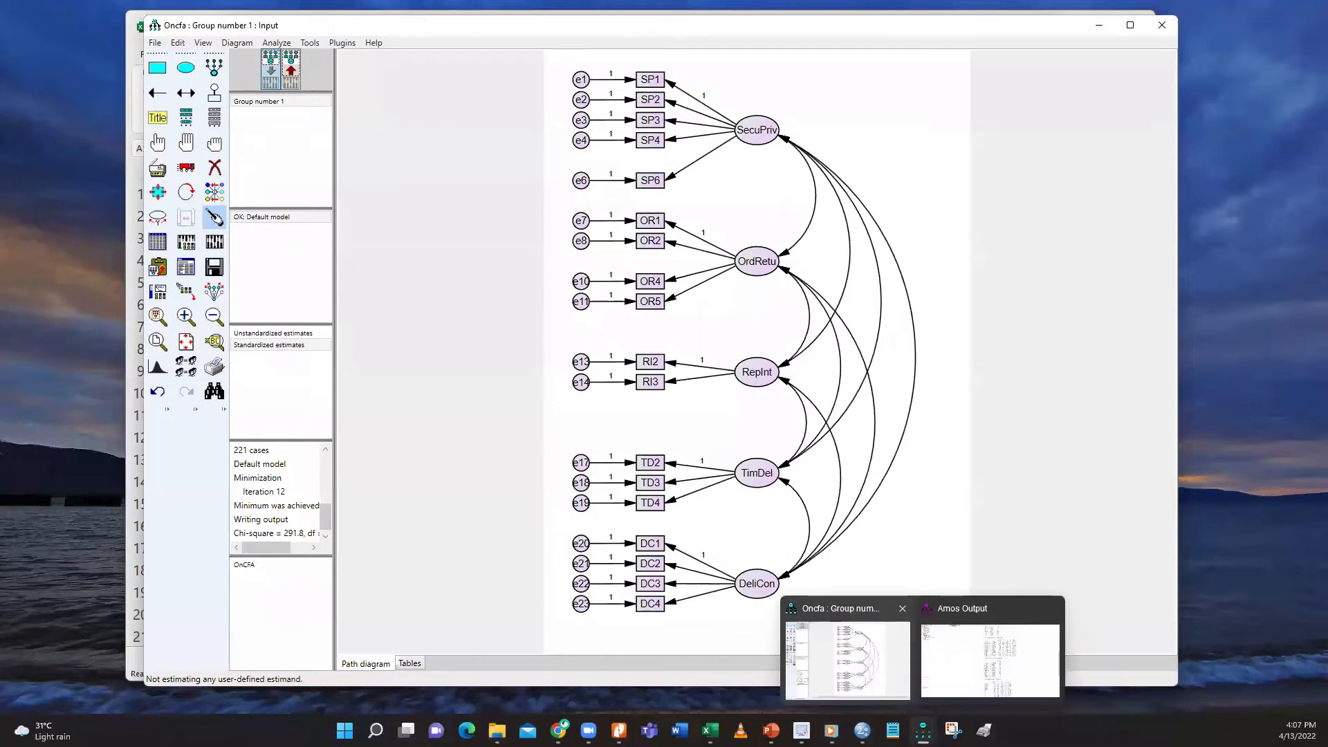
mouse_move(861, 730)
left_click(900, 659)
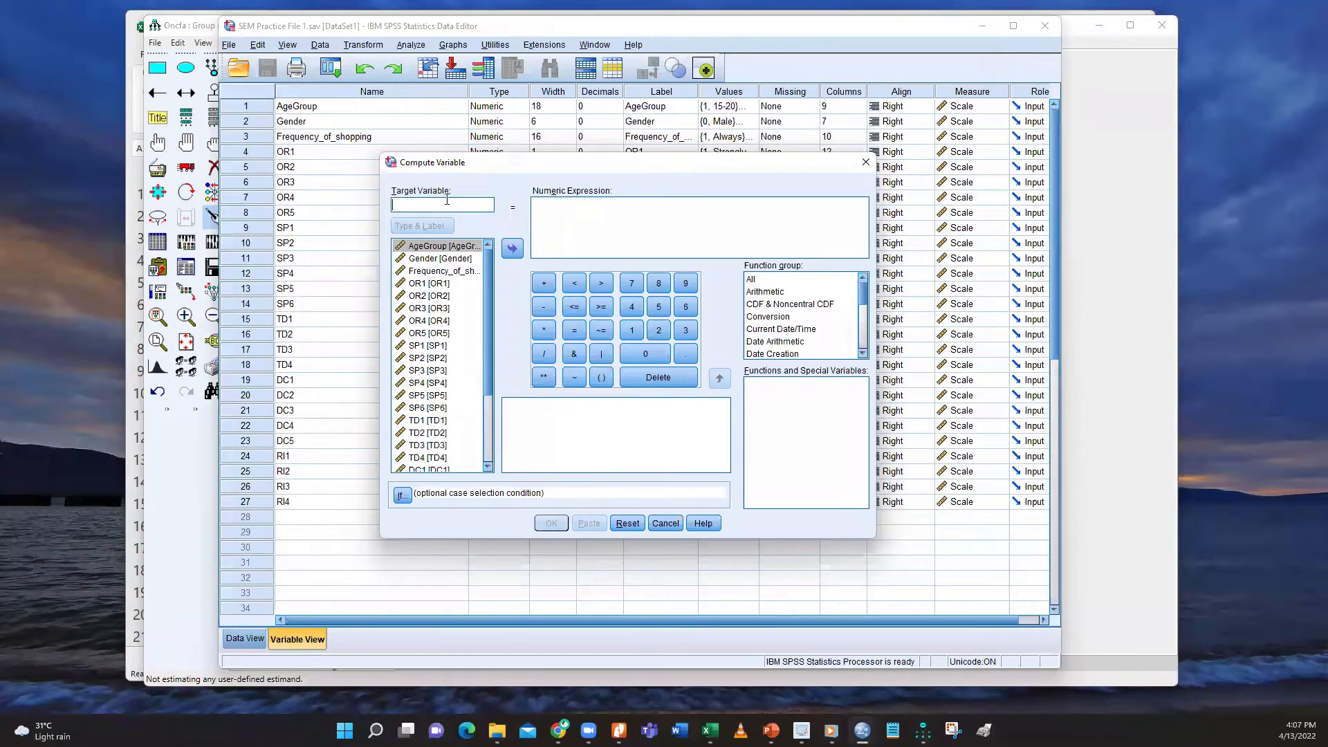
type("SEcuPriv")
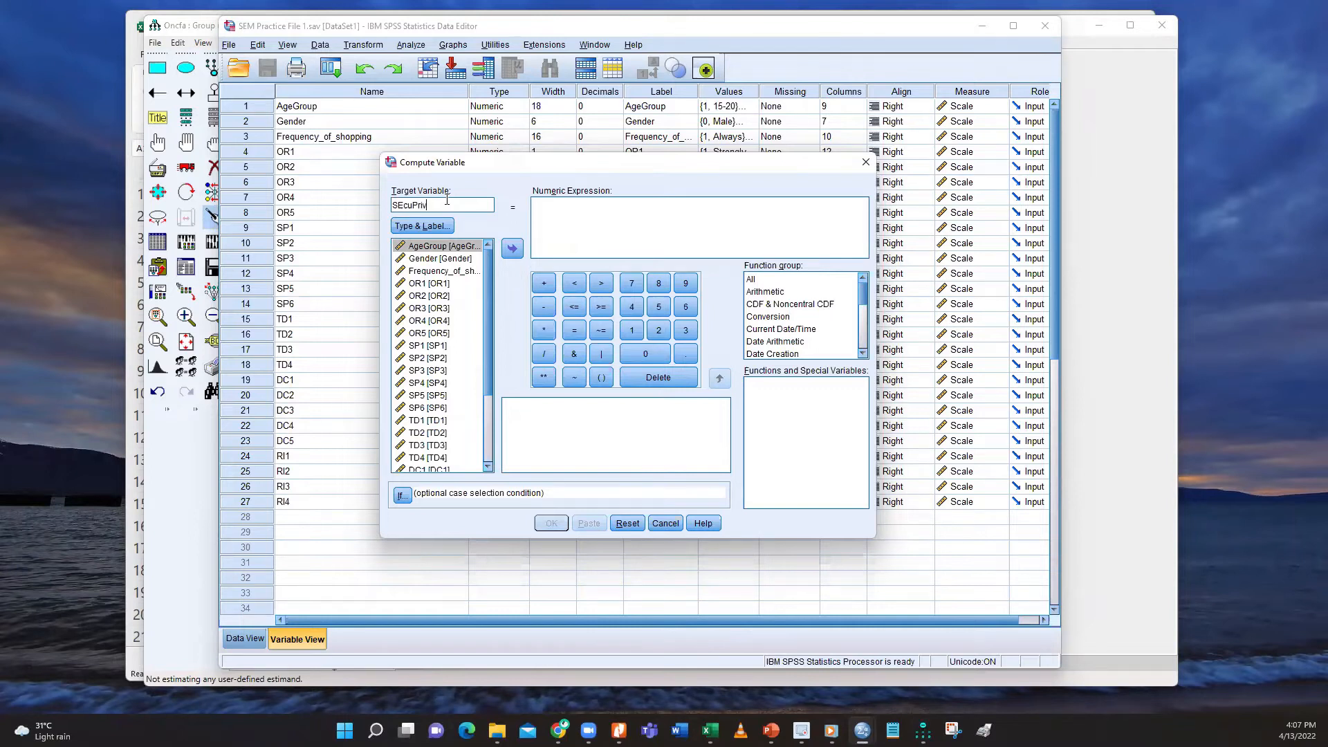
left_click(402, 207)
key("BackSpace")
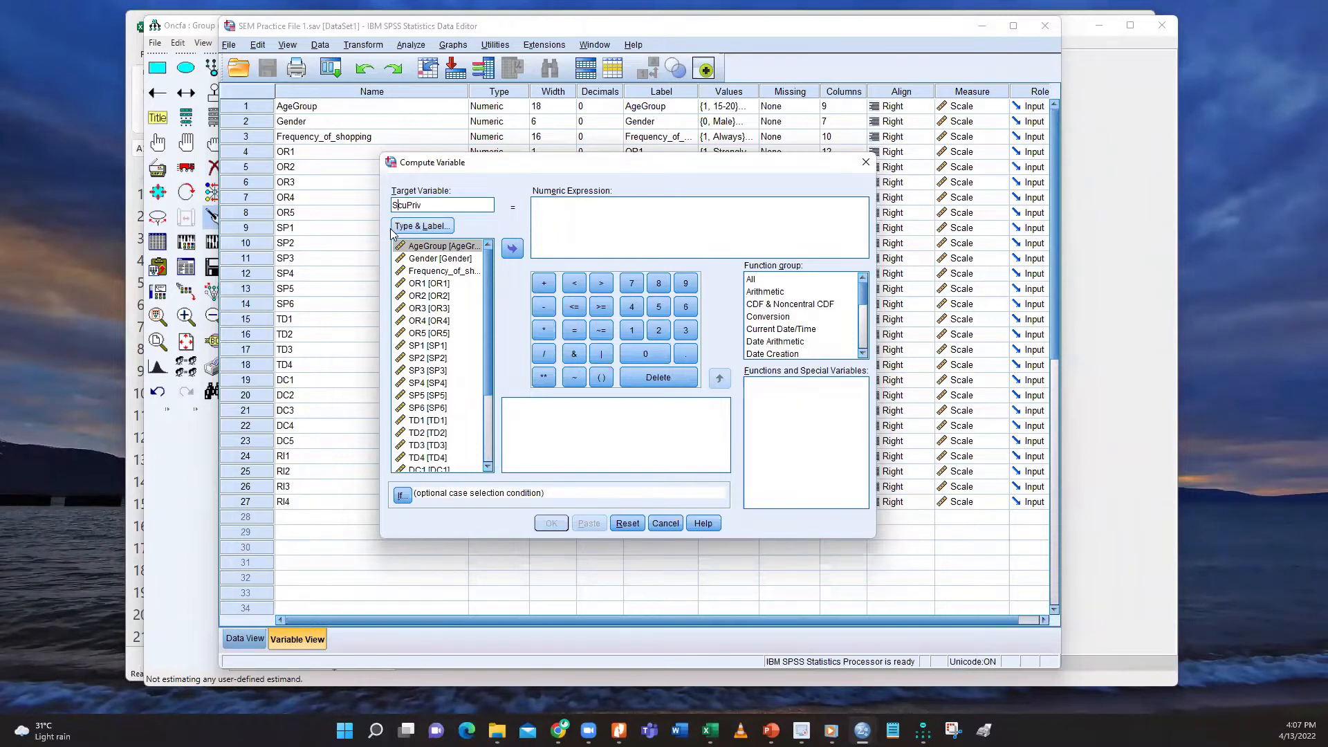
type("e")
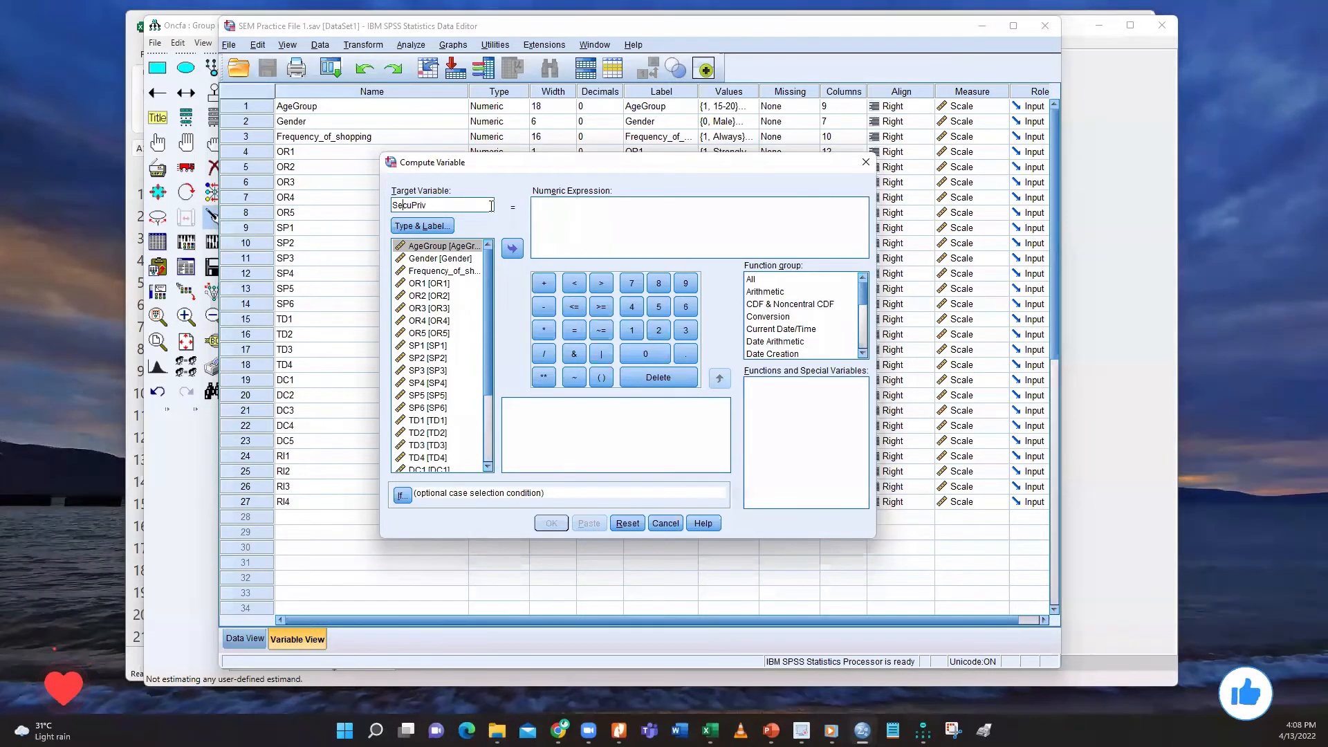
Start the numeric expression with a pair of parentheses and check SecuPriv's retained indicators in the Amos path diagram before returning to SPSS
left_click(547, 207)
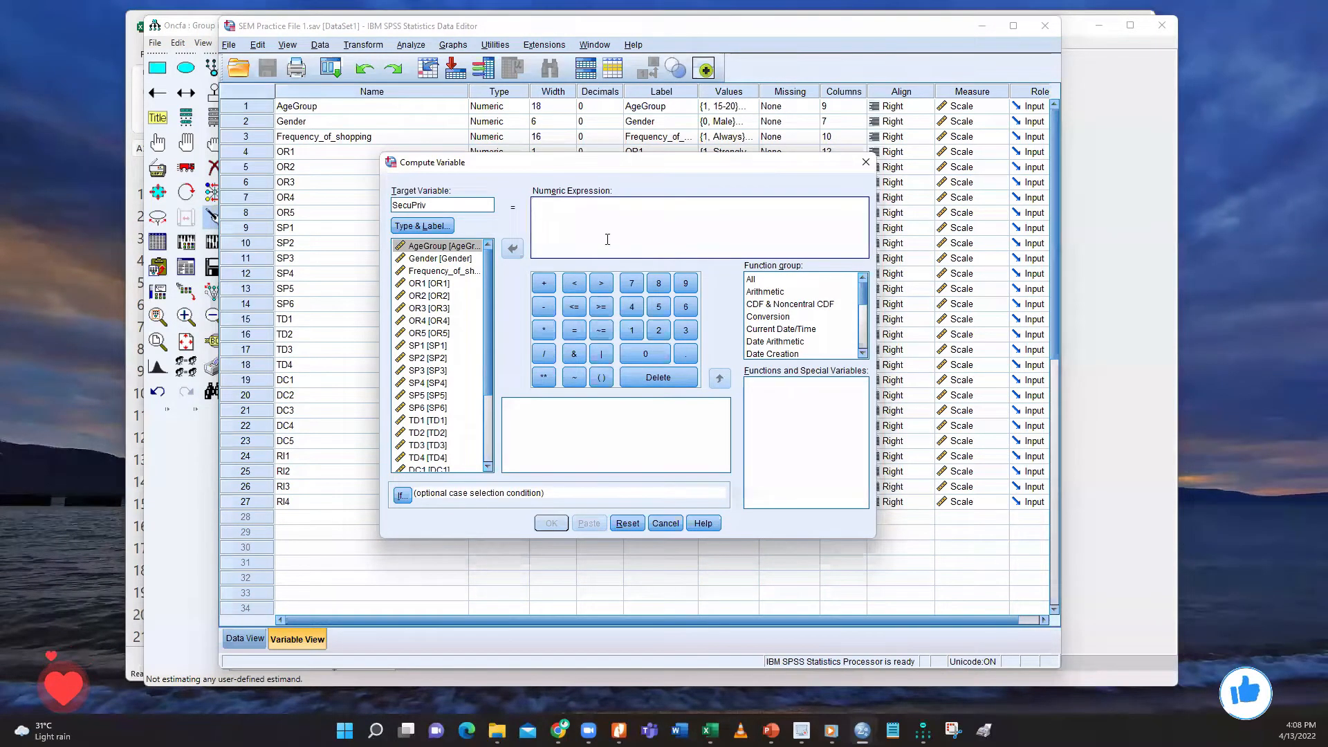
left_click(602, 378)
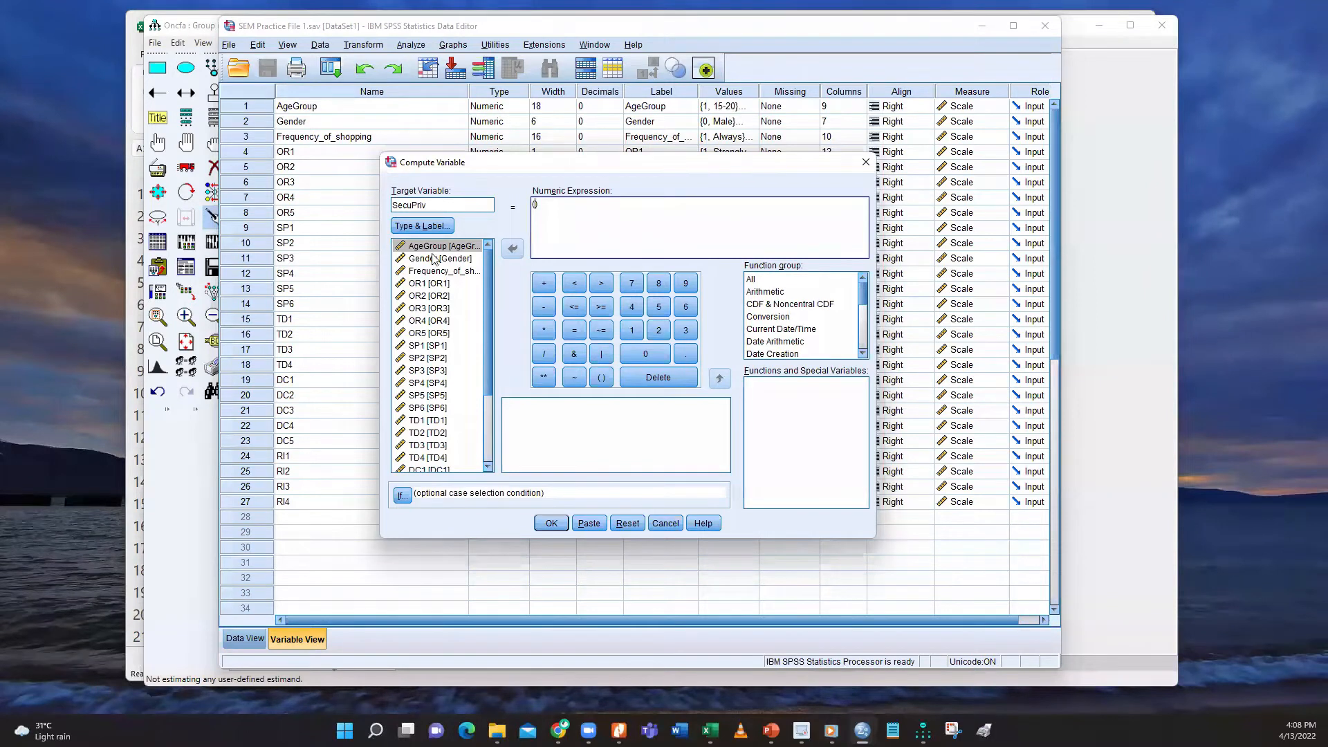
left_click(159, 504)
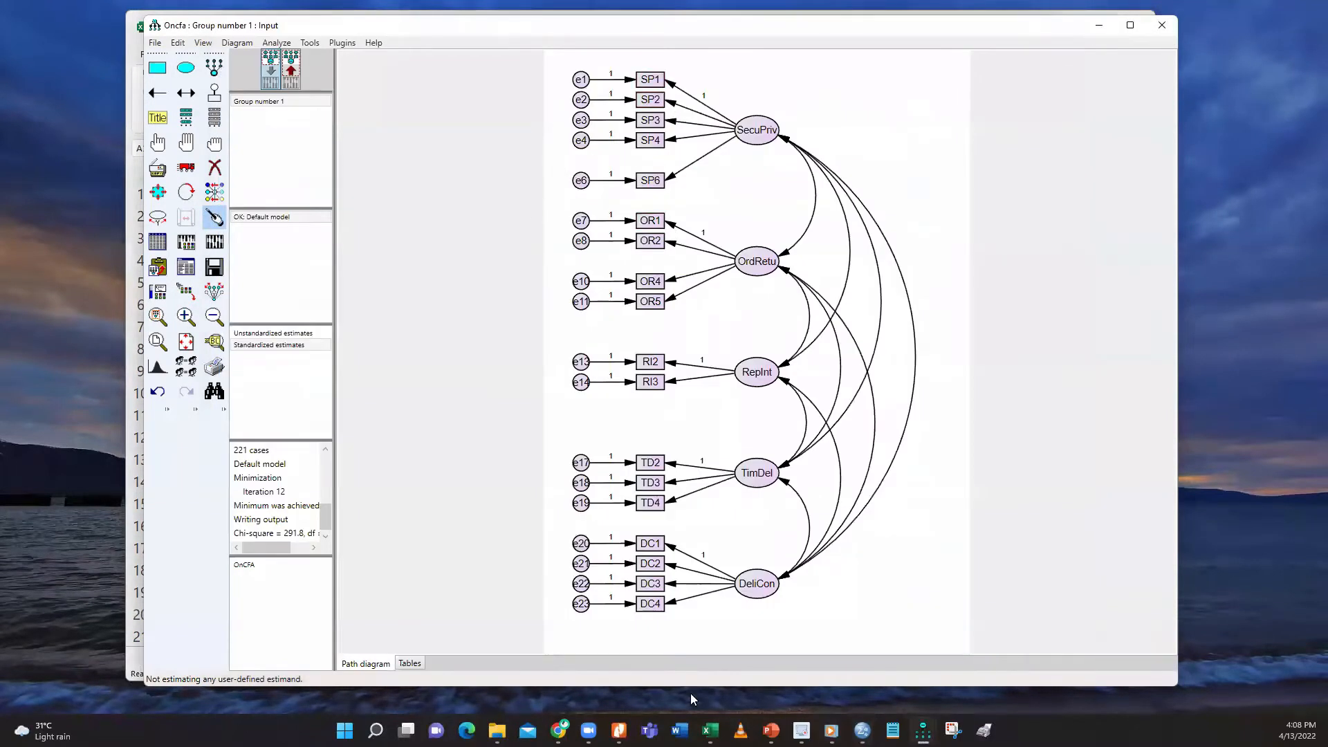
left_click(862, 729)
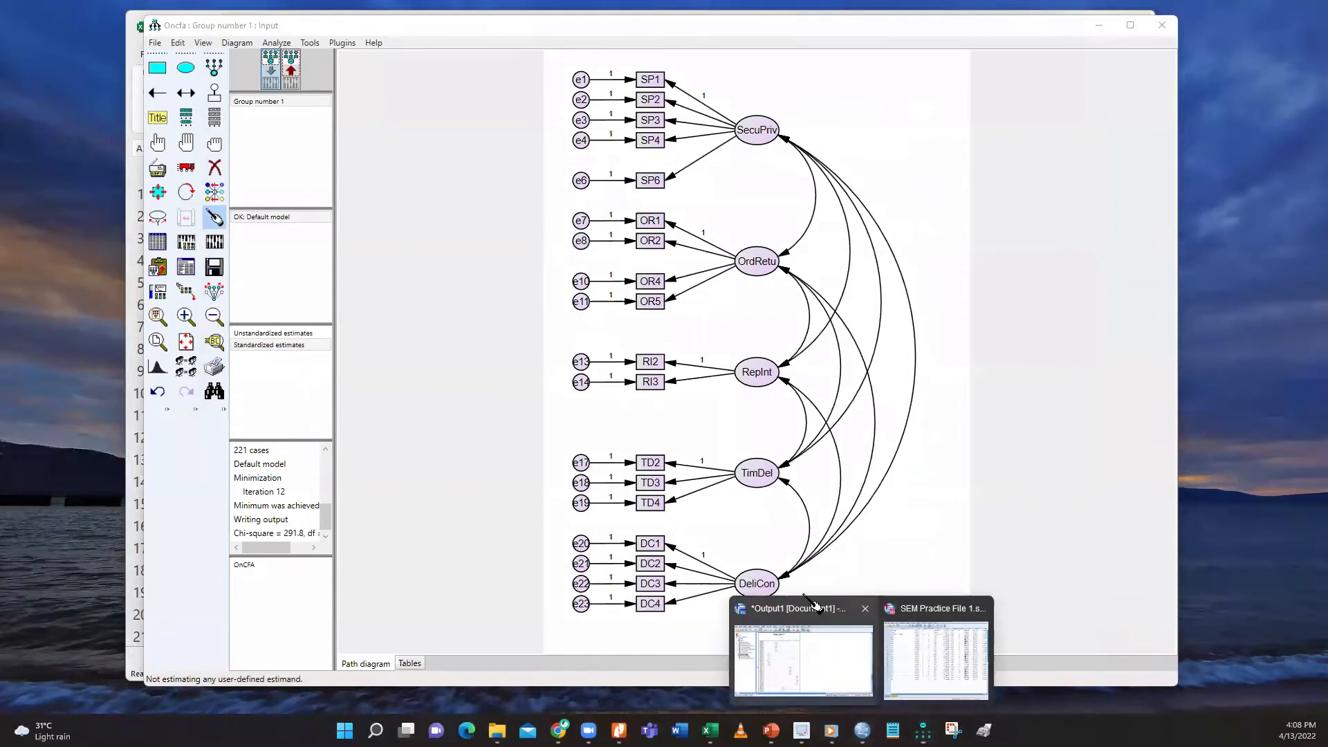
left_click(935, 657)
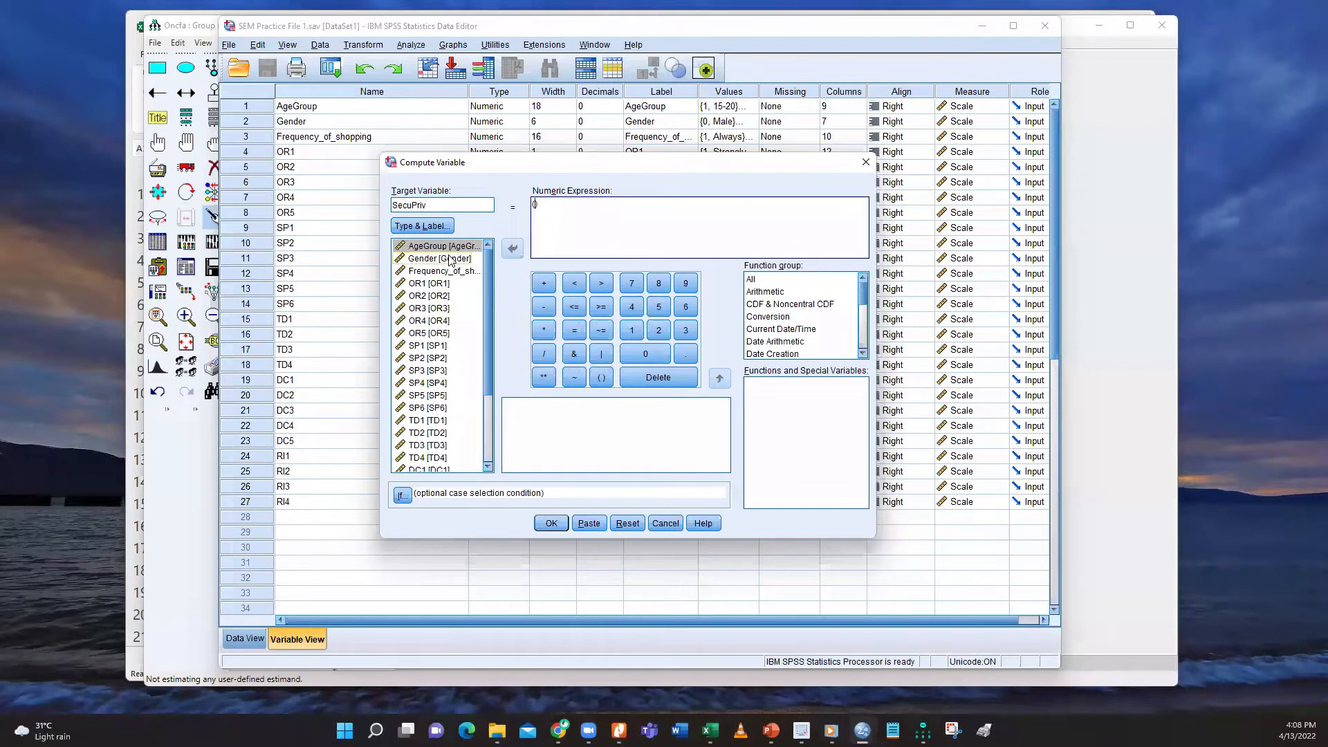
Enter SP1 + SP2 + SP3 inside the parentheses of the SecuPriv numeric expression
left_click(435, 348)
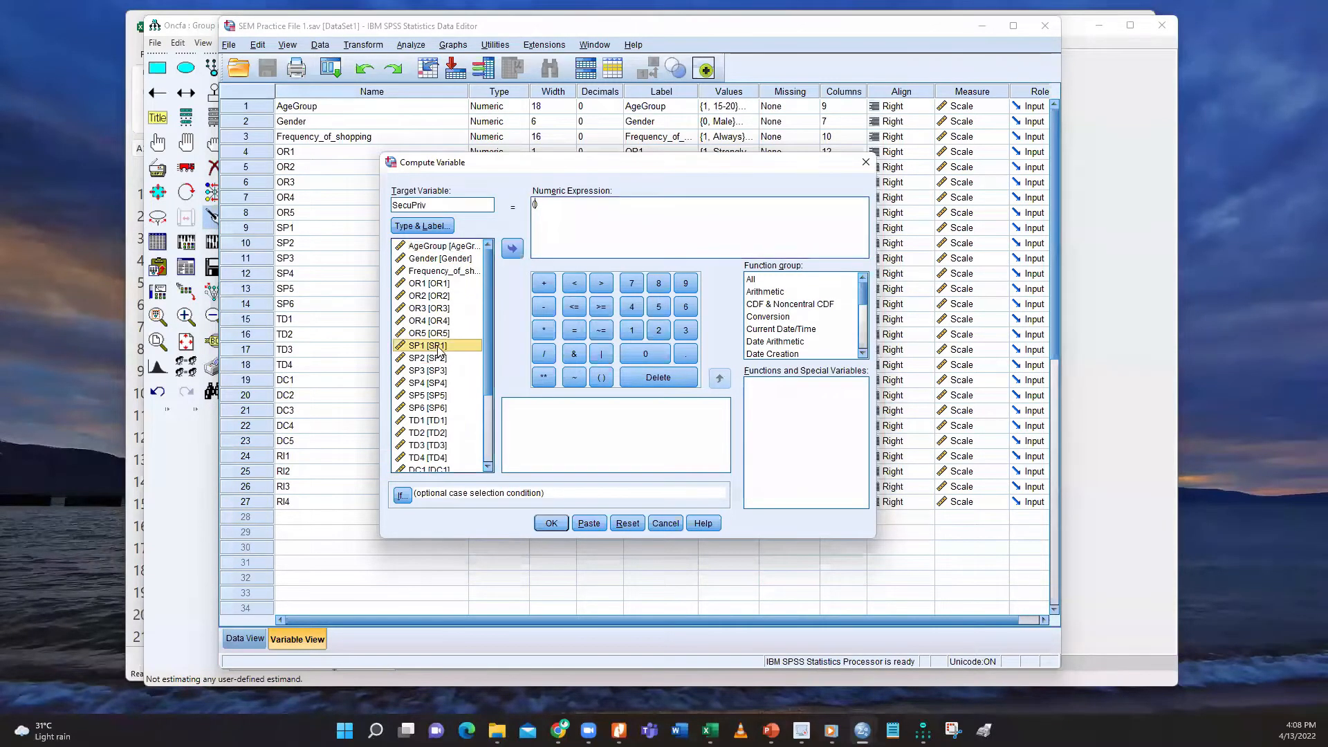
left_click(512, 249)
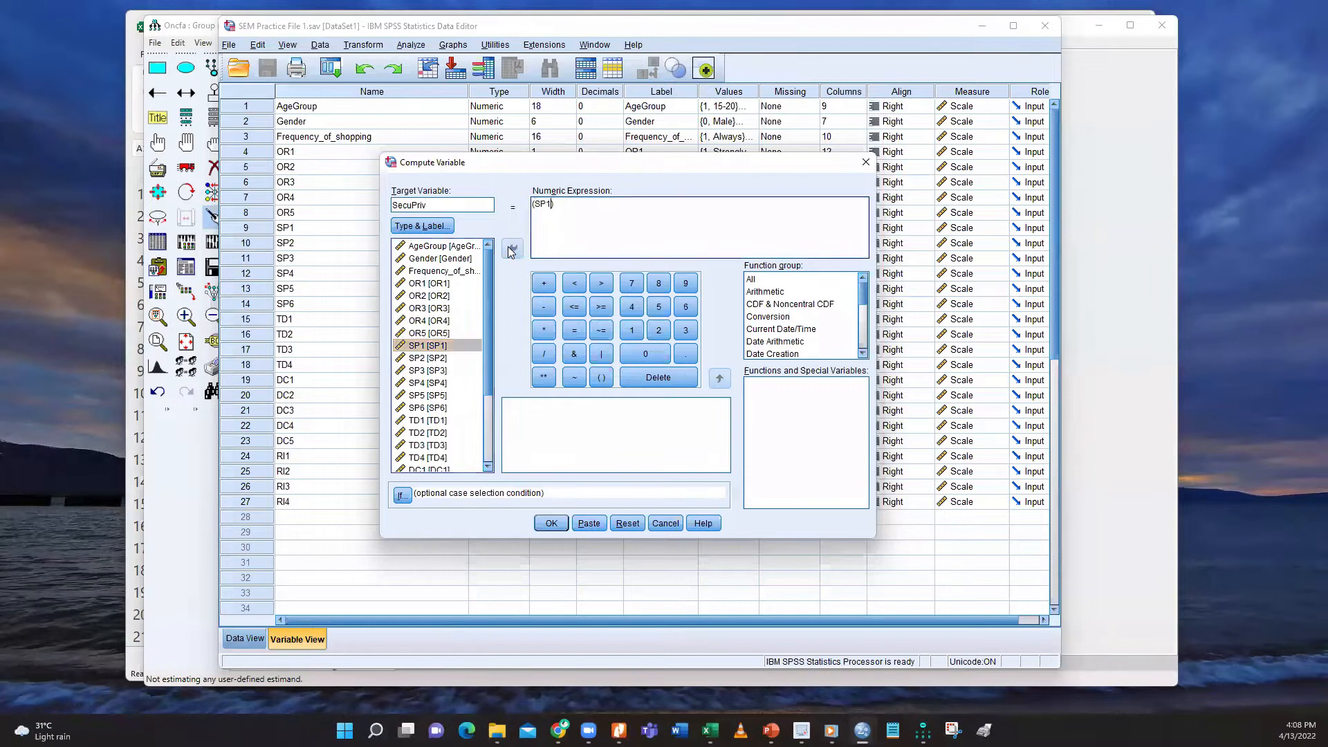
left_click(544, 284)
left_click(421, 359)
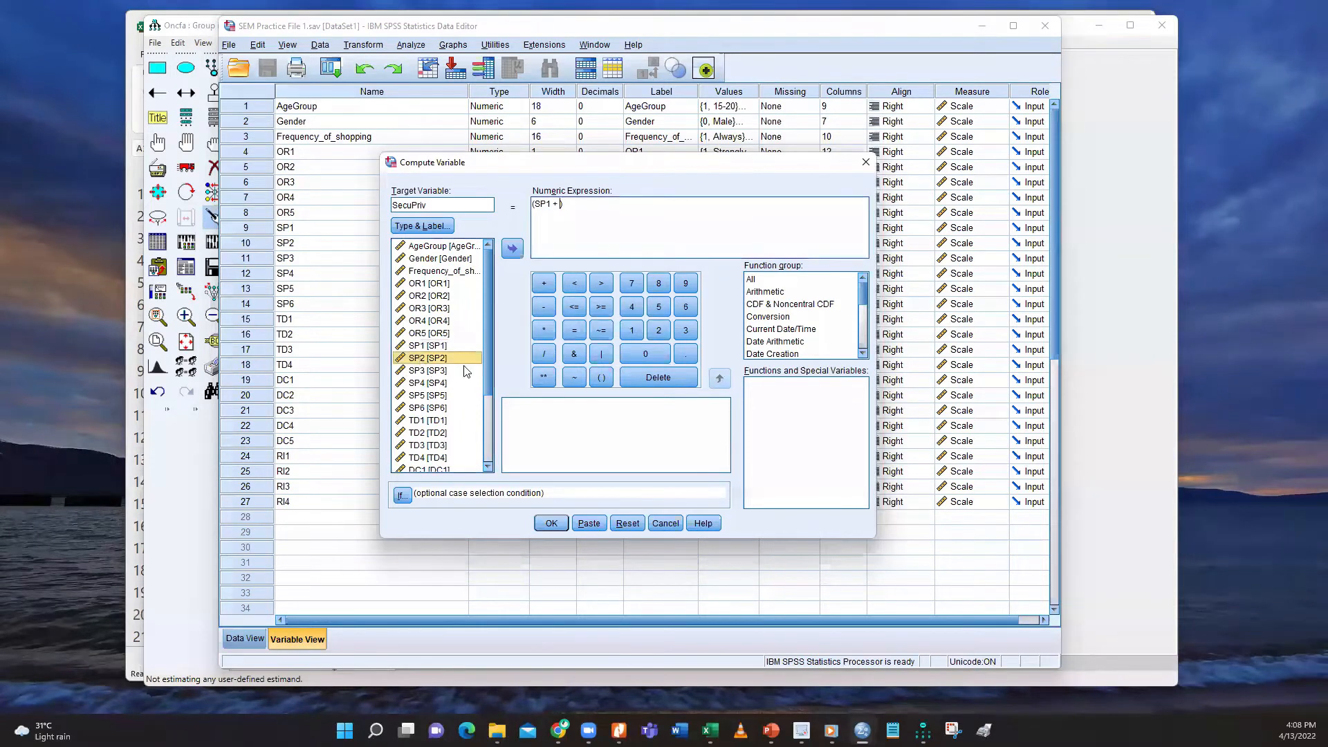
left_click(513, 249)
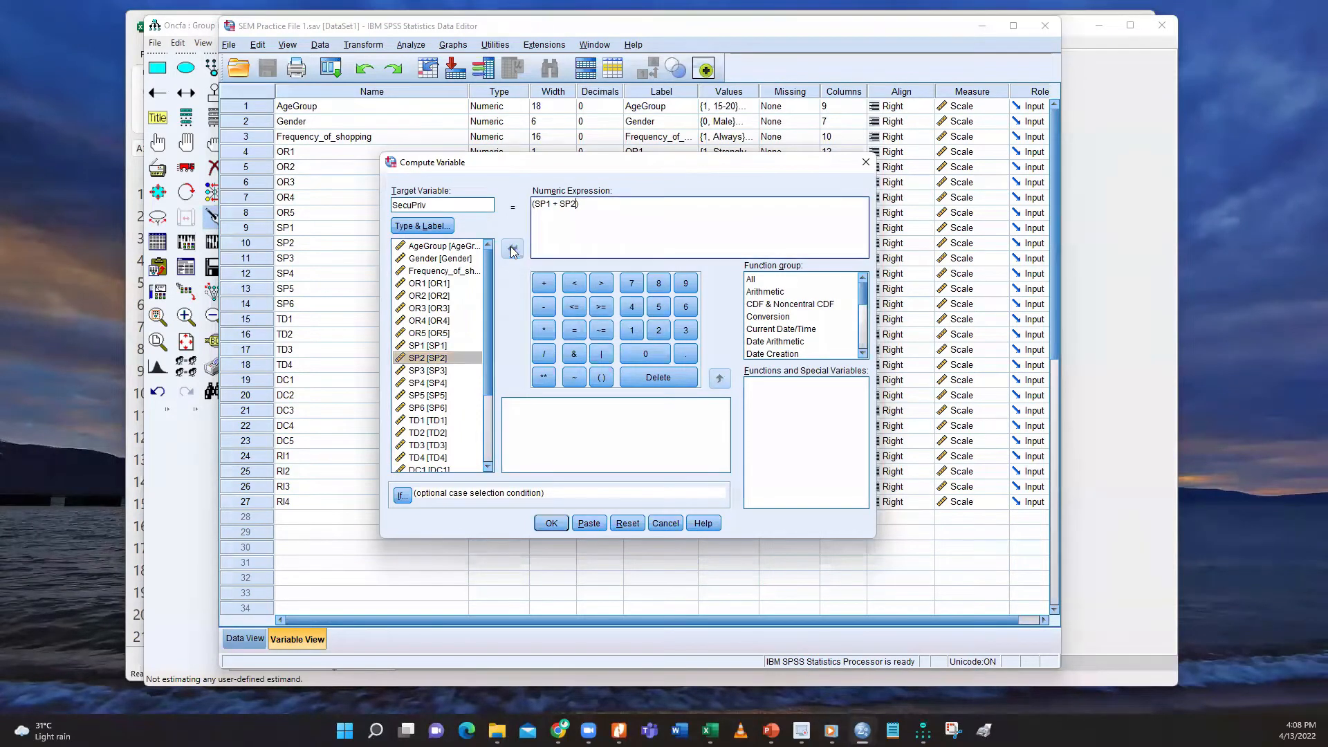
left_click(543, 284)
left_click(439, 371)
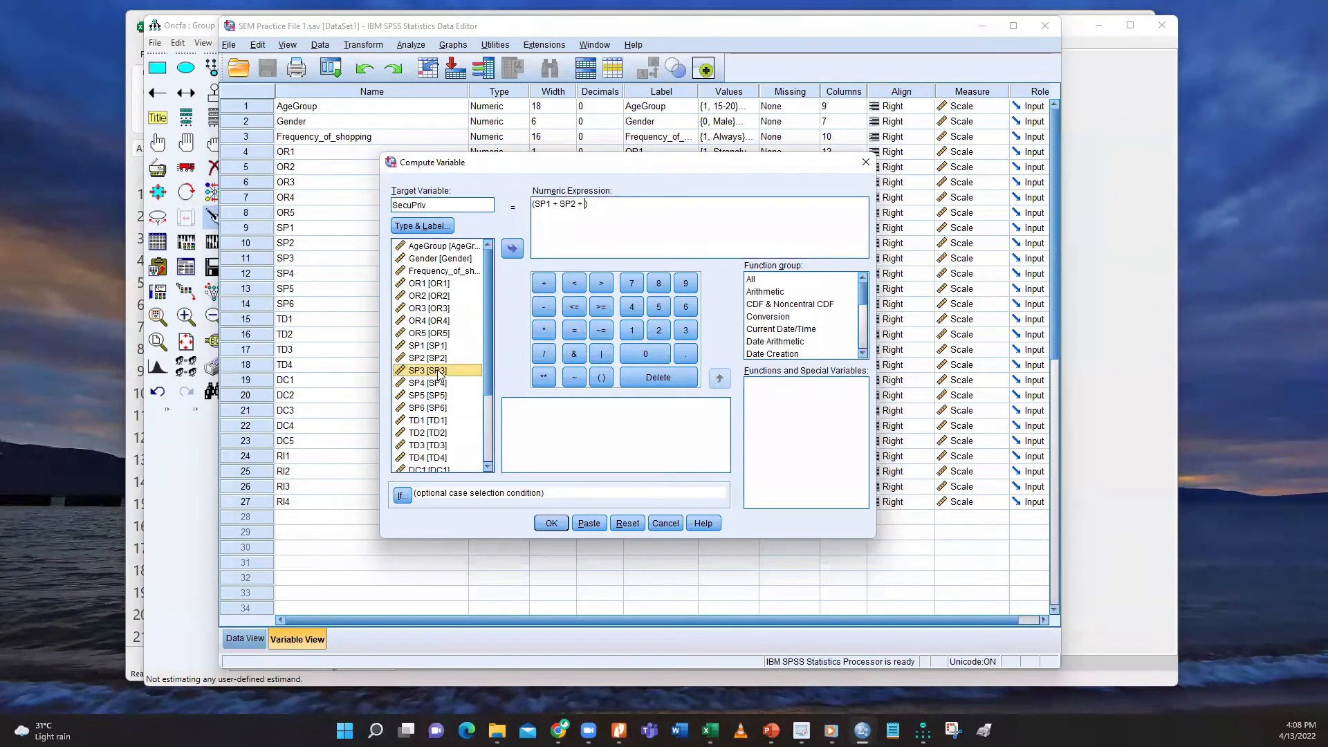
left_click(510, 249)
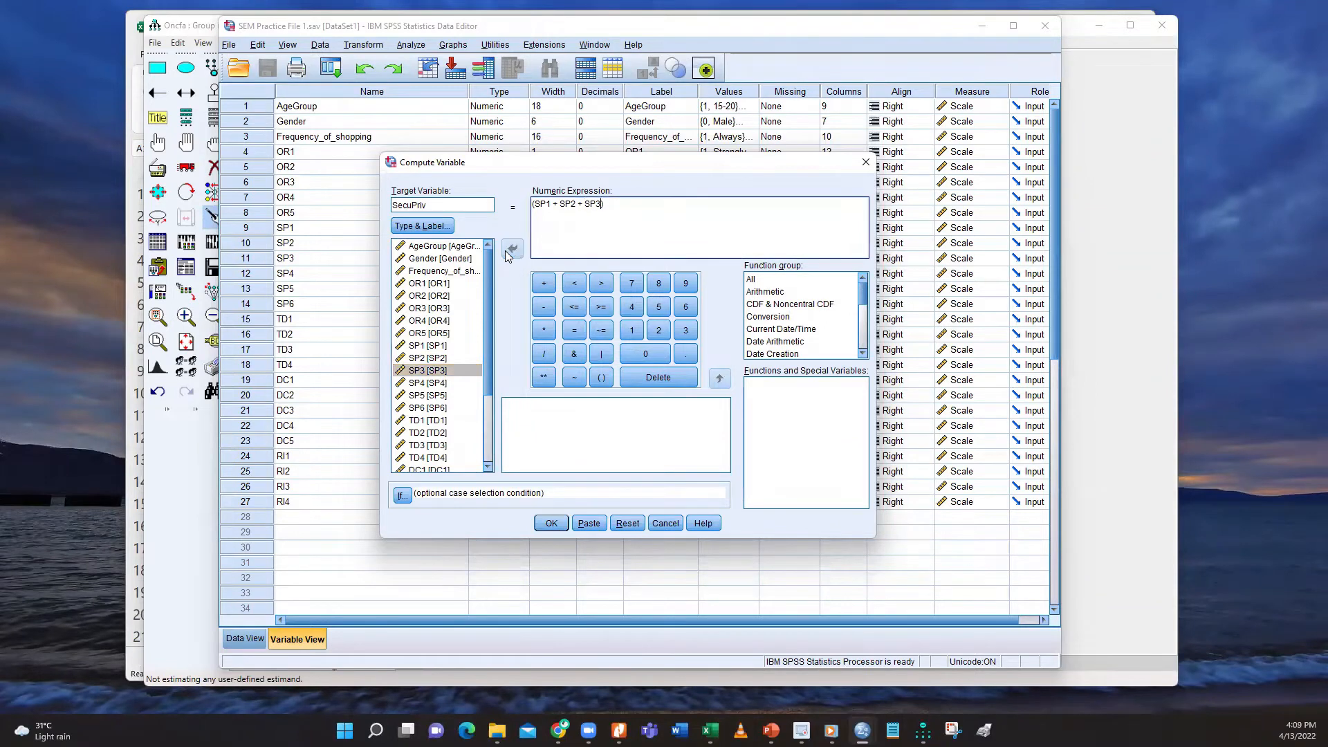
Extend the sum inside the parentheses with SP4 and SP6, leaving out SP5
left_click(549, 286)
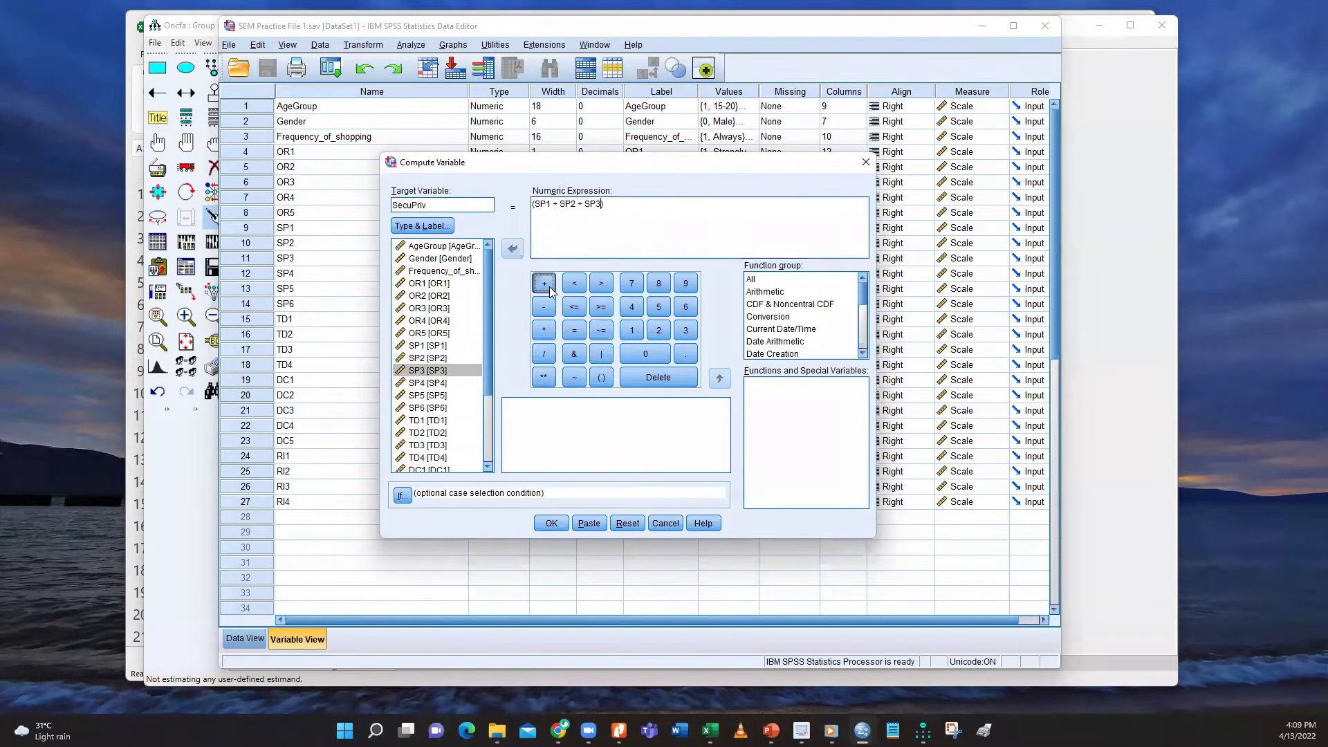
left_click(440, 383)
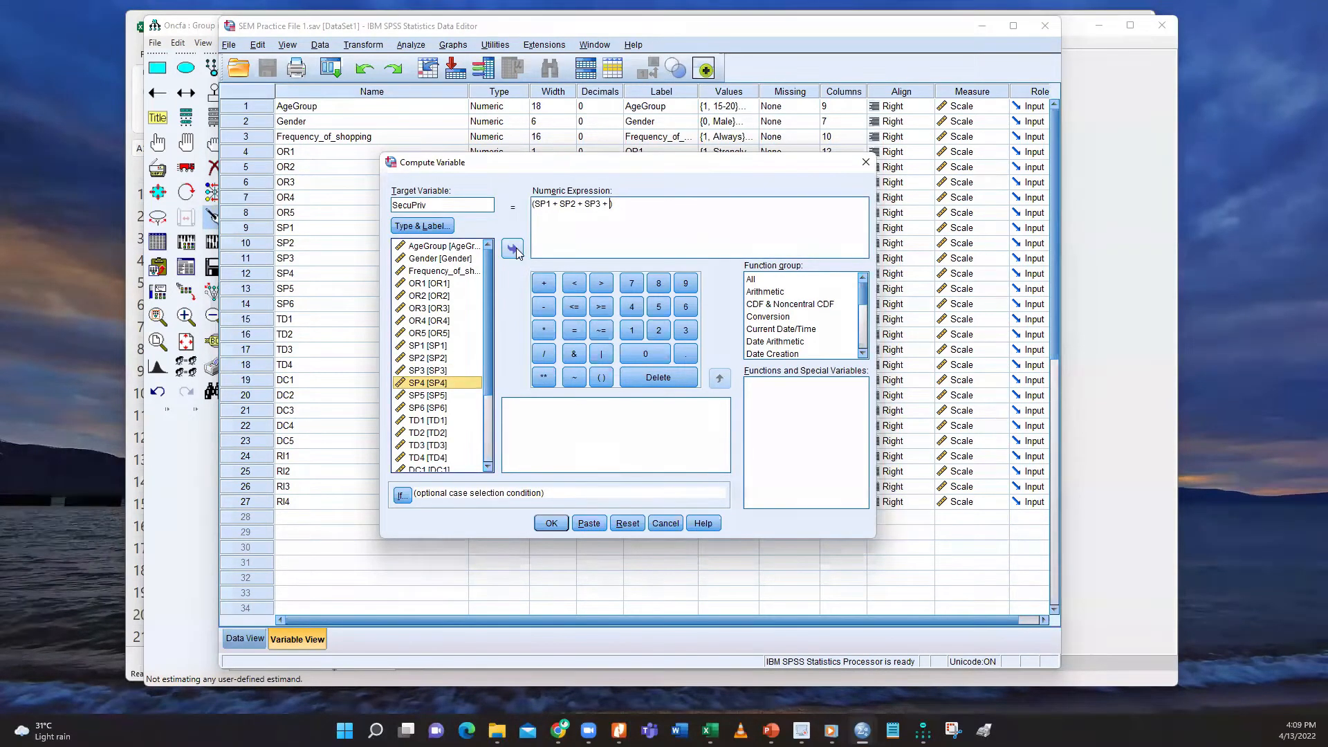
left_click(513, 249)
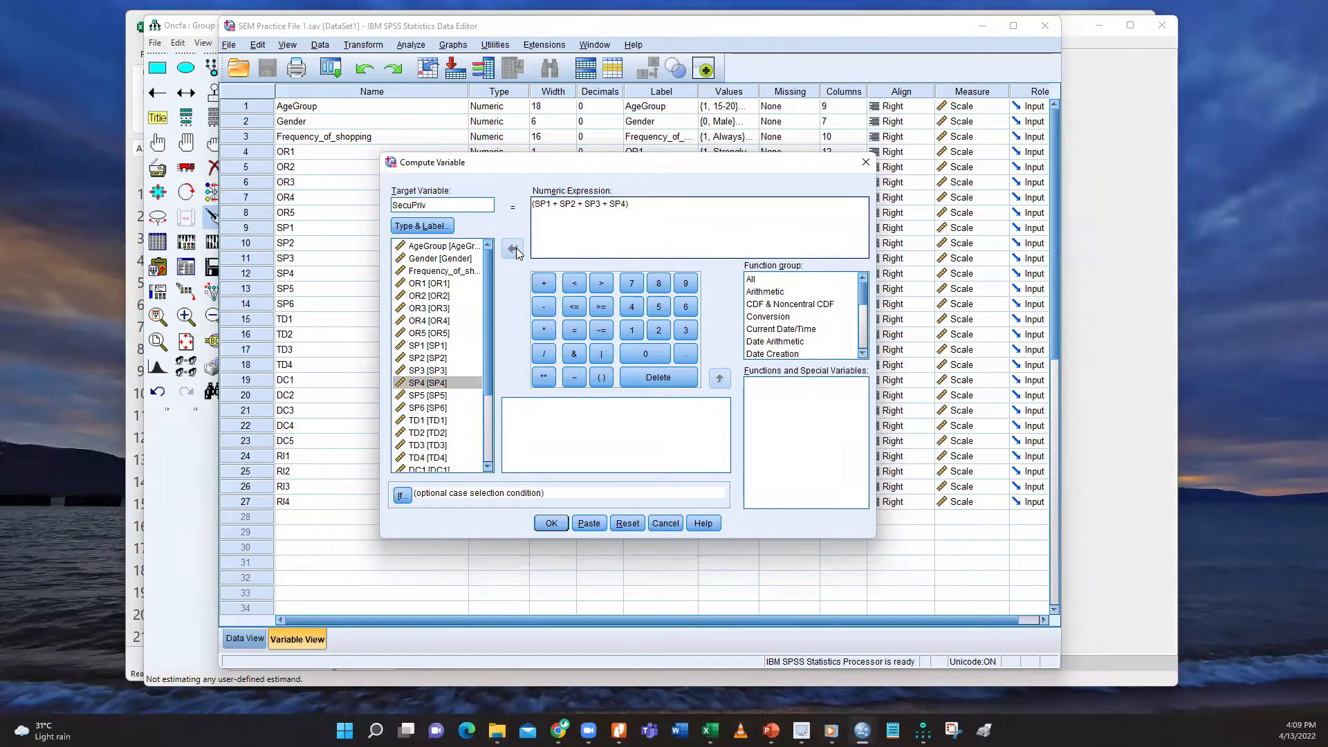
left_click(546, 287)
left_click(437, 409)
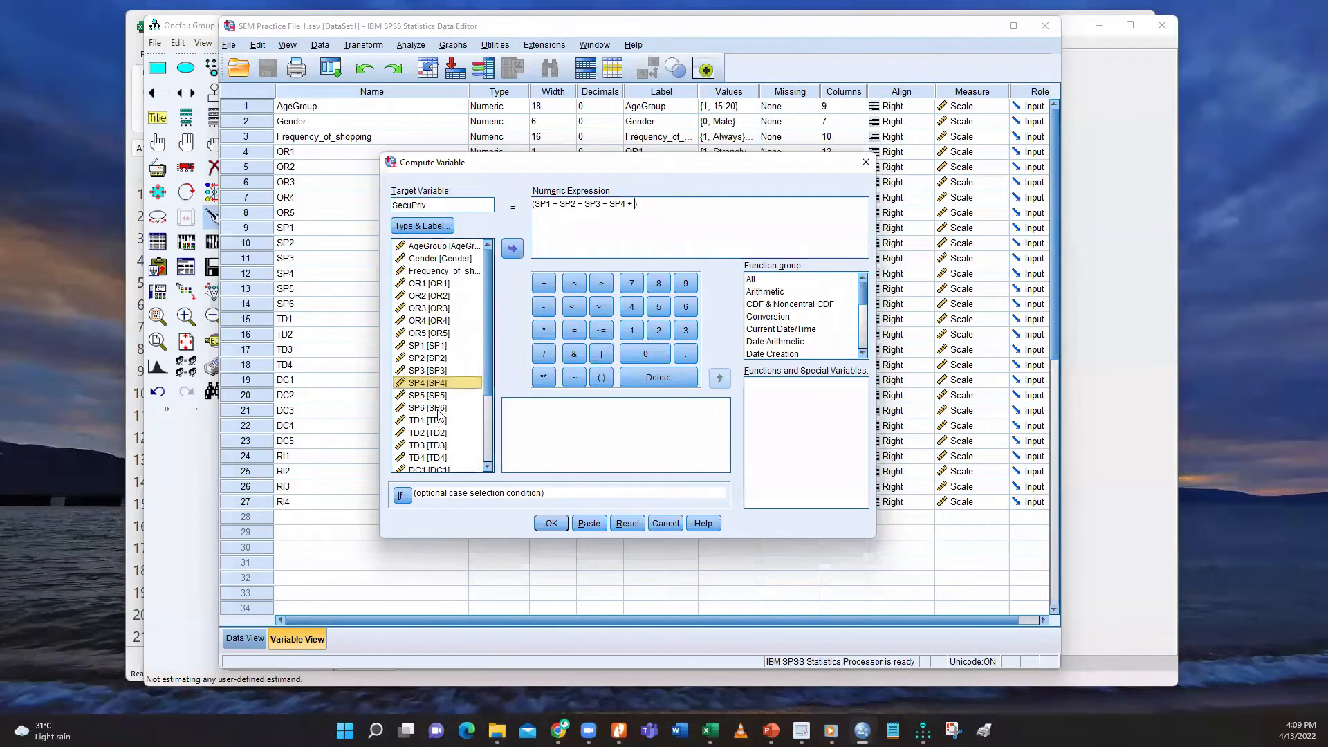
left_click(512, 251)
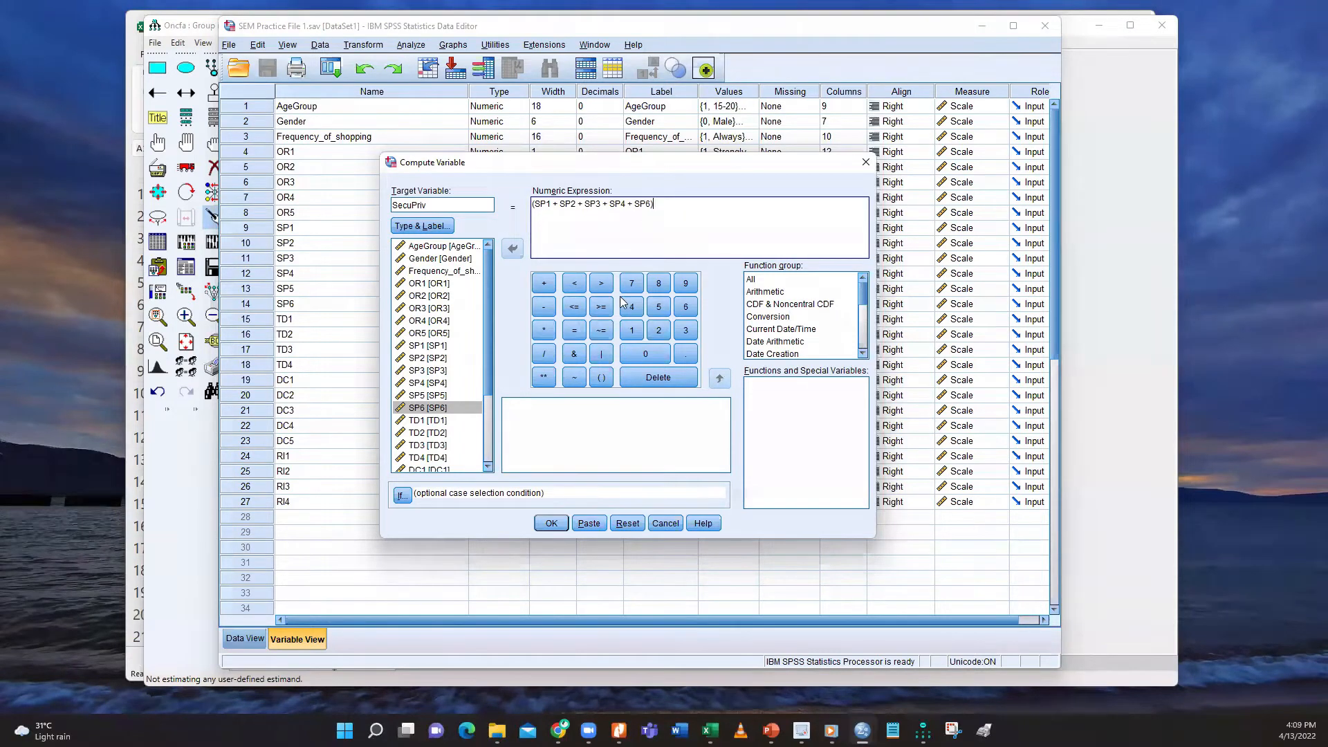
Divide the parenthesized sum of the SP items by 5 and compute the SecuPriv variable
left_click(544, 354)
left_click(651, 206)
type(")")
left_click(658, 306)
left_click(556, 526)
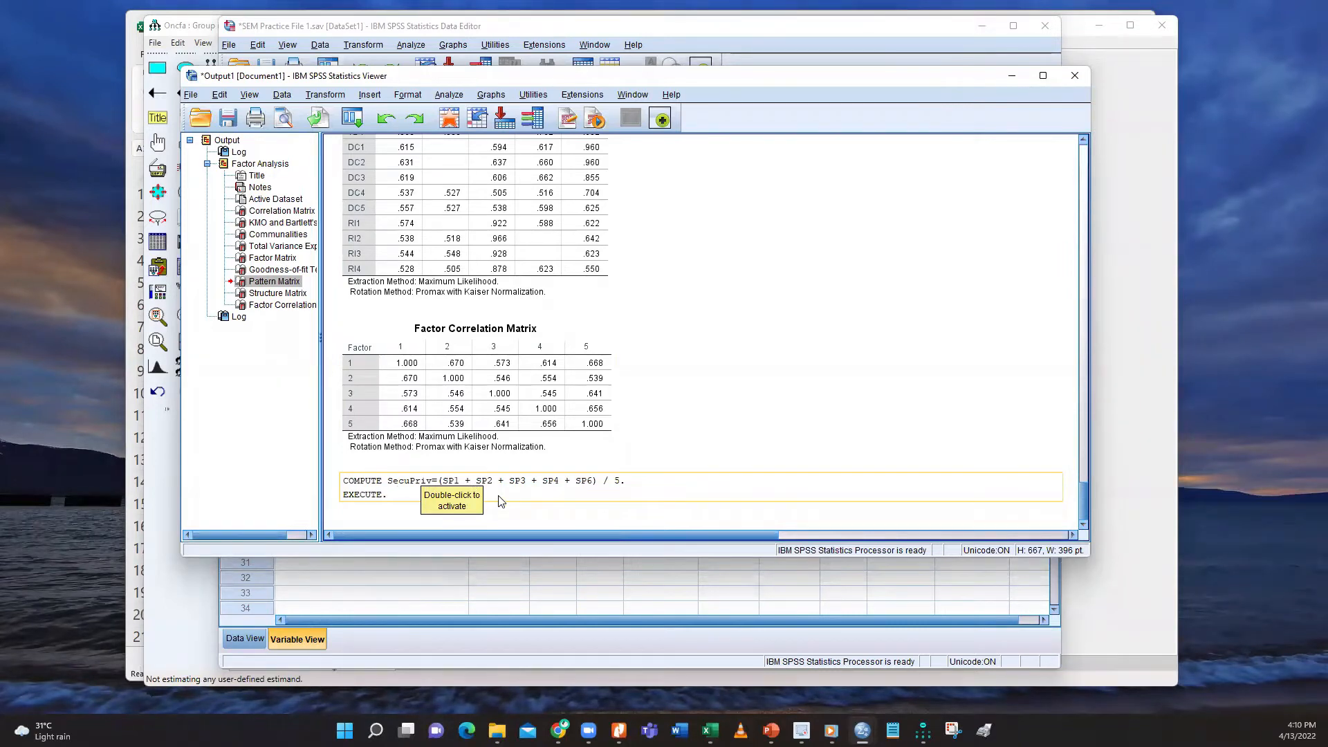
Minimize the output viewer and examine the computed SecuPriv variable and its values in Data View
left_click(1004, 79)
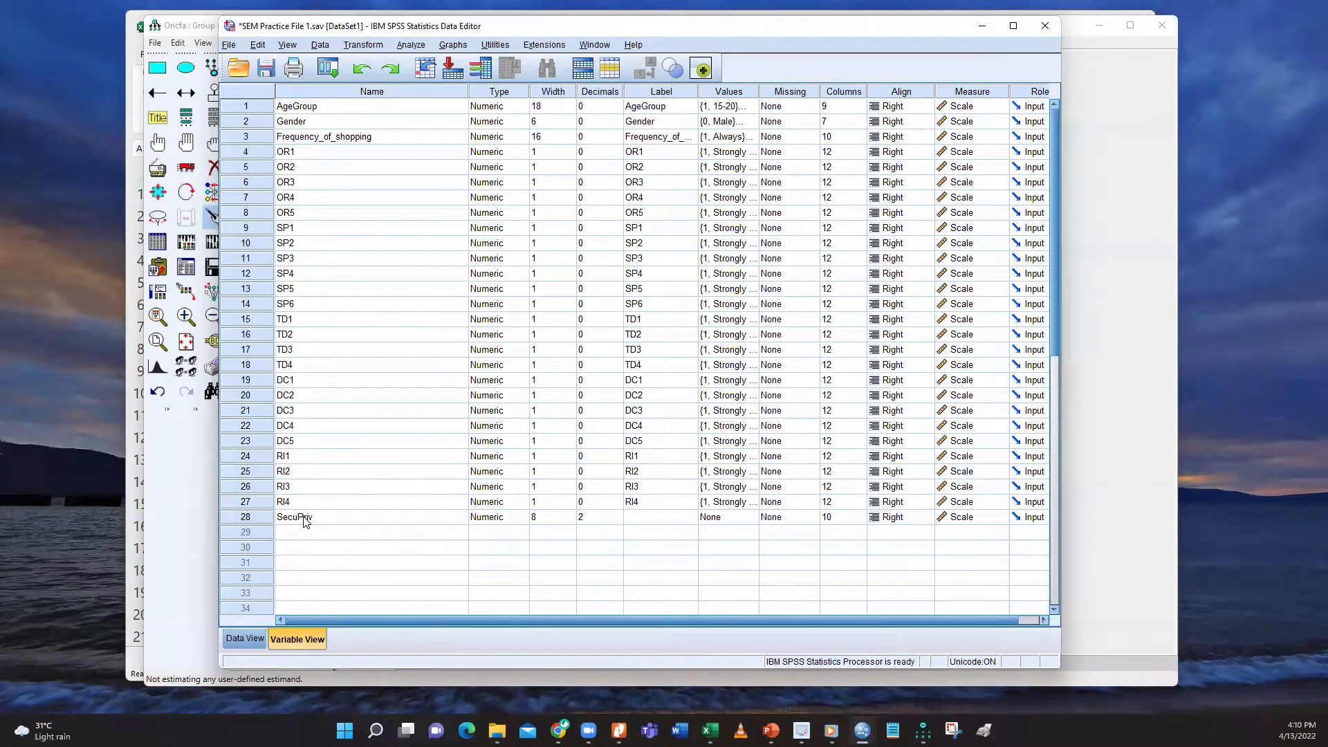
left_click(252, 640)
left_click_drag(352, 618, 1061, 595)
scroll(491, 508, "down", 11)
scroll(491, 509, "up", 11)
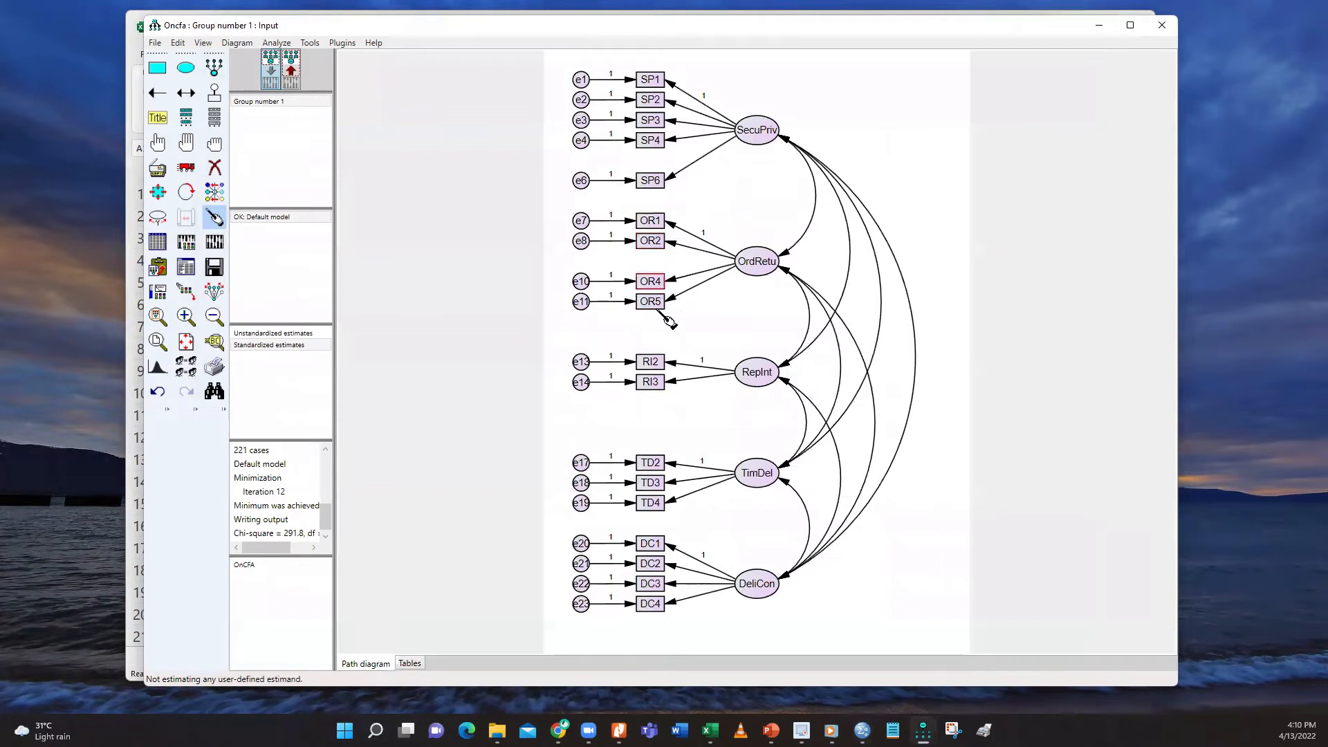
Return from the Amos path diagram to SEM Practice File 1 in SPSS and reopen the Compute Variable dialog with all its fields reset
mouse_move(766, 727)
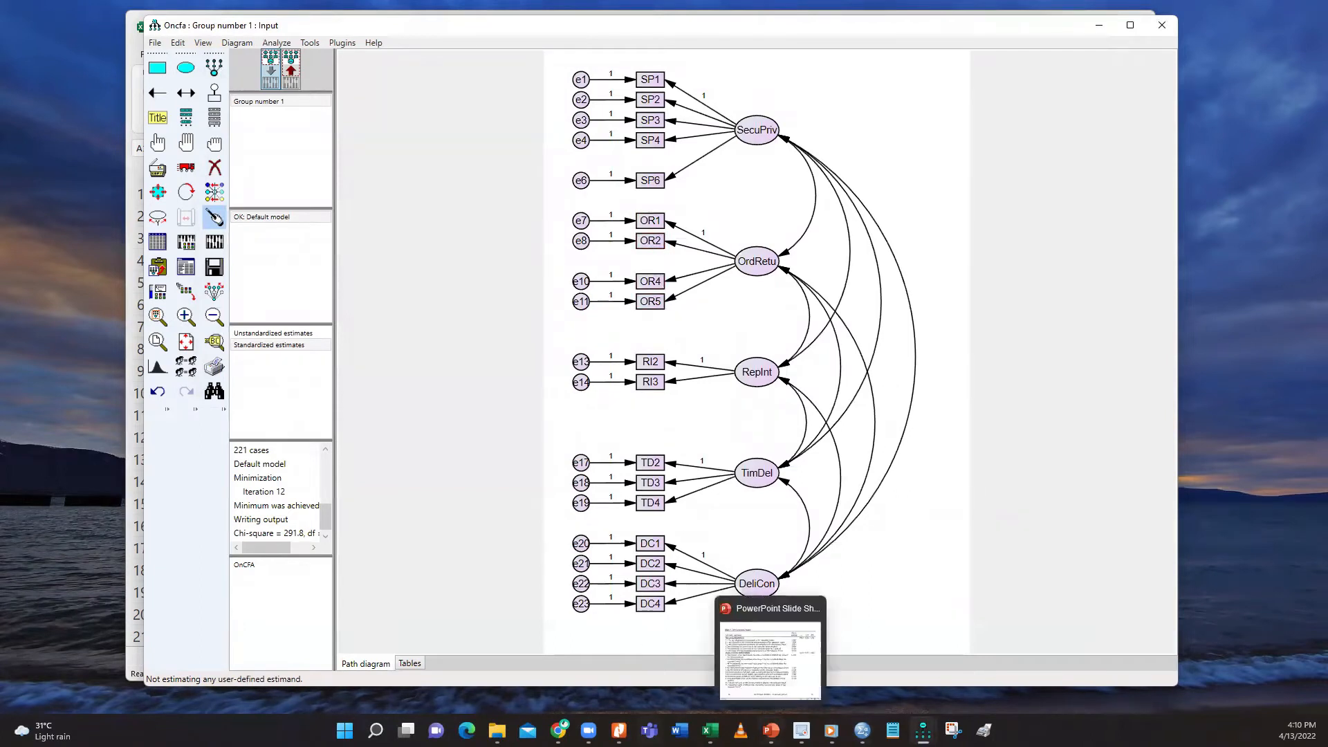
mouse_move(618, 729)
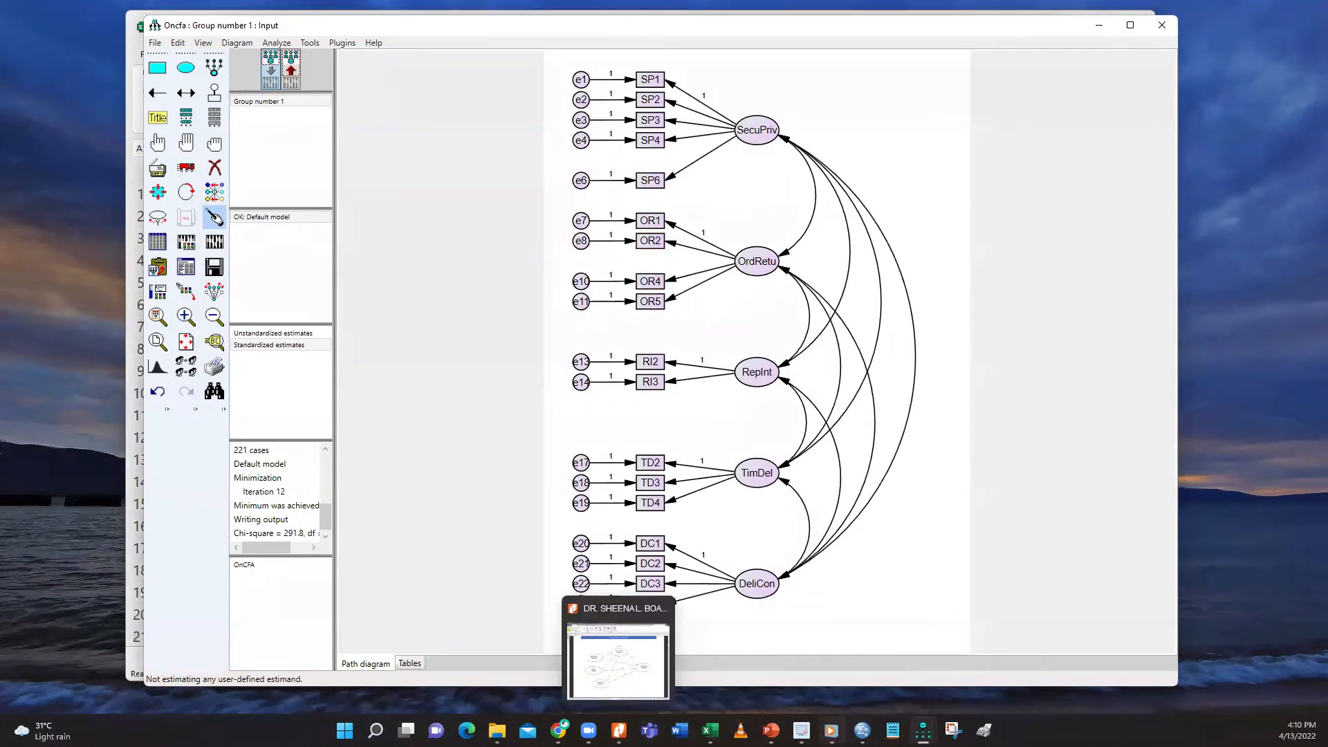
mouse_move(861, 730)
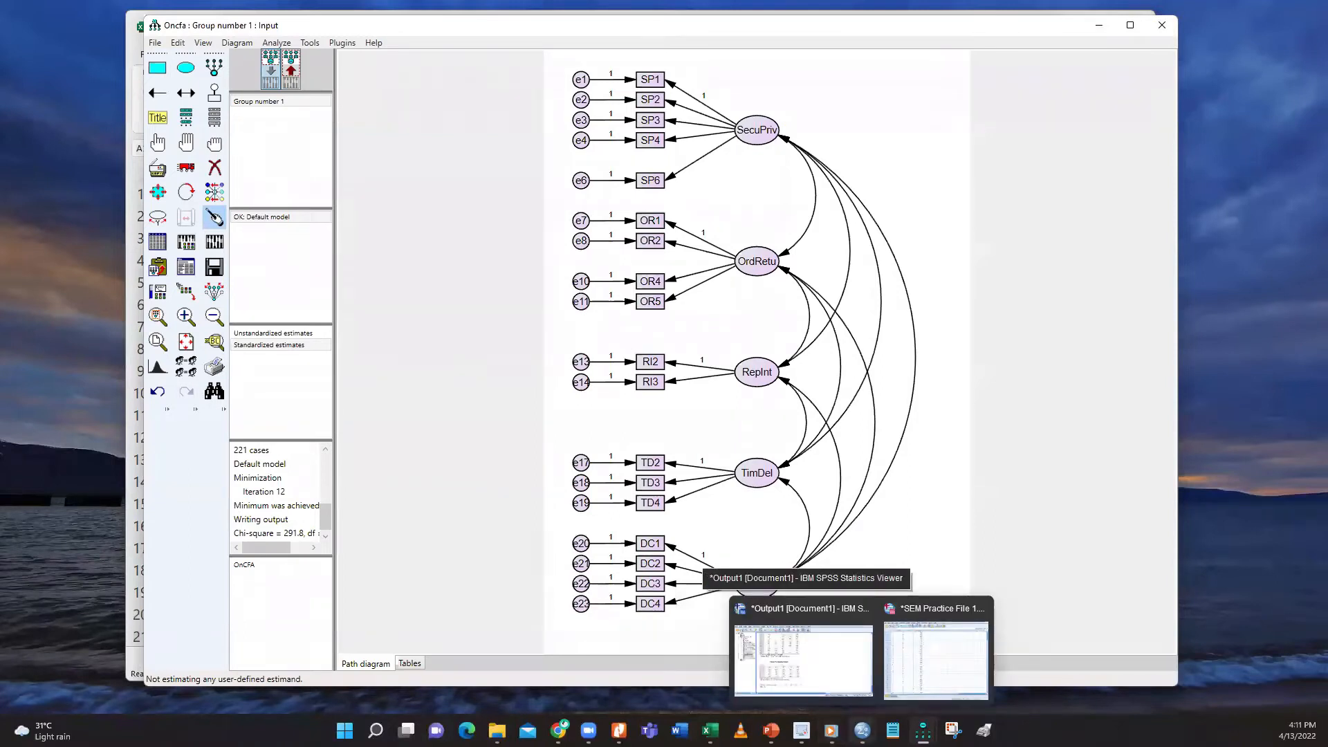
left_click(906, 662)
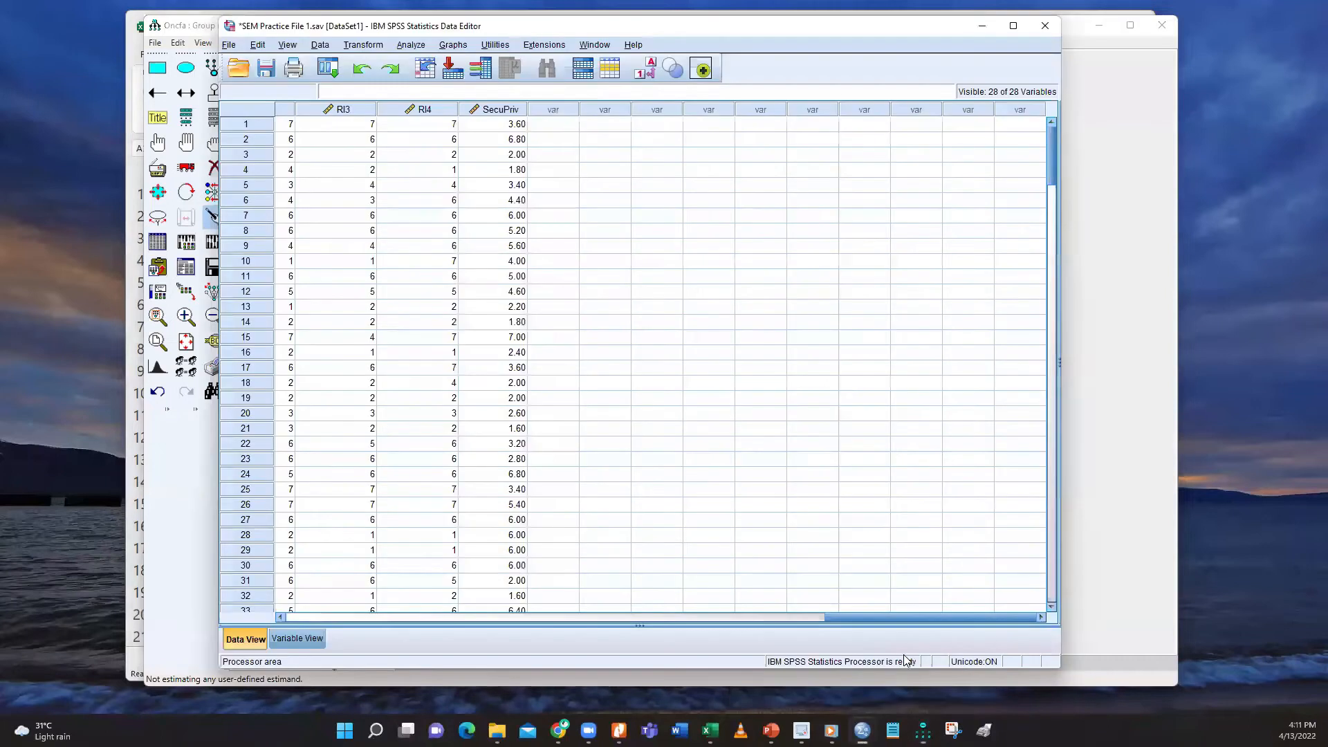
left_click(360, 45)
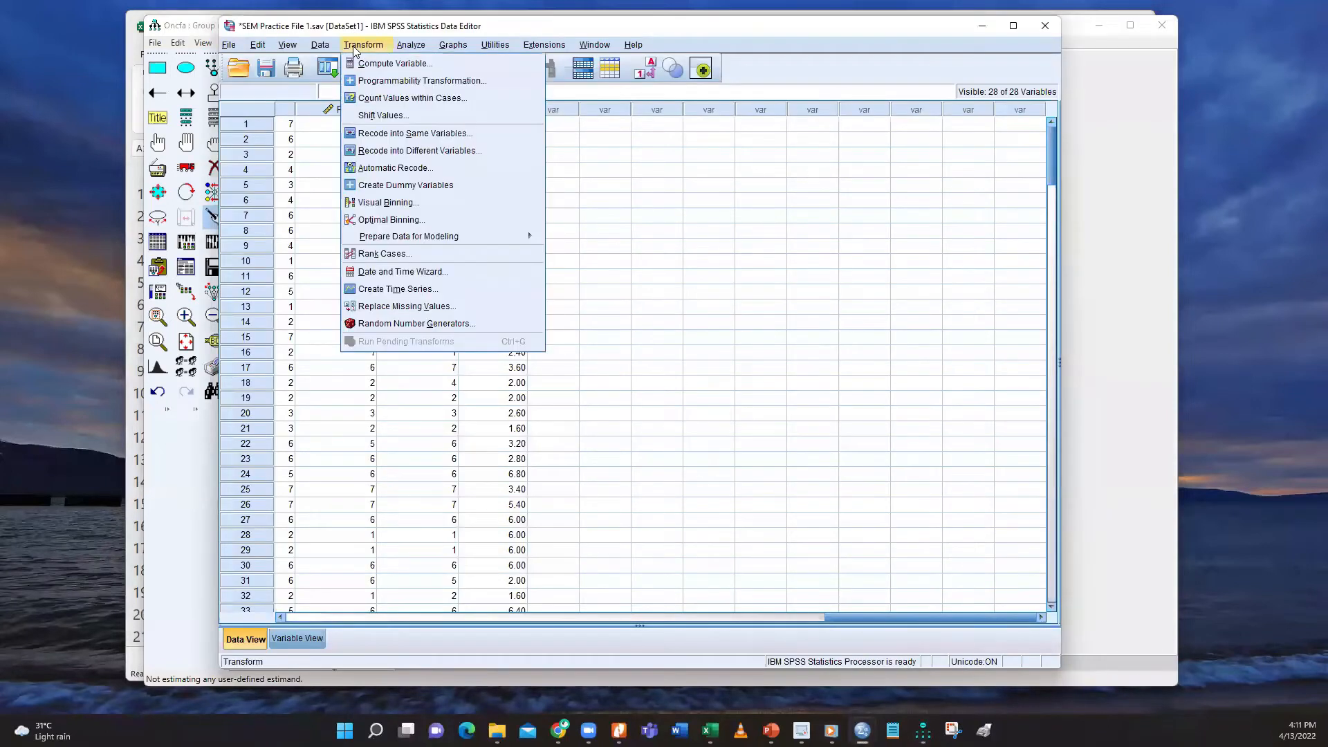
left_click(394, 69)
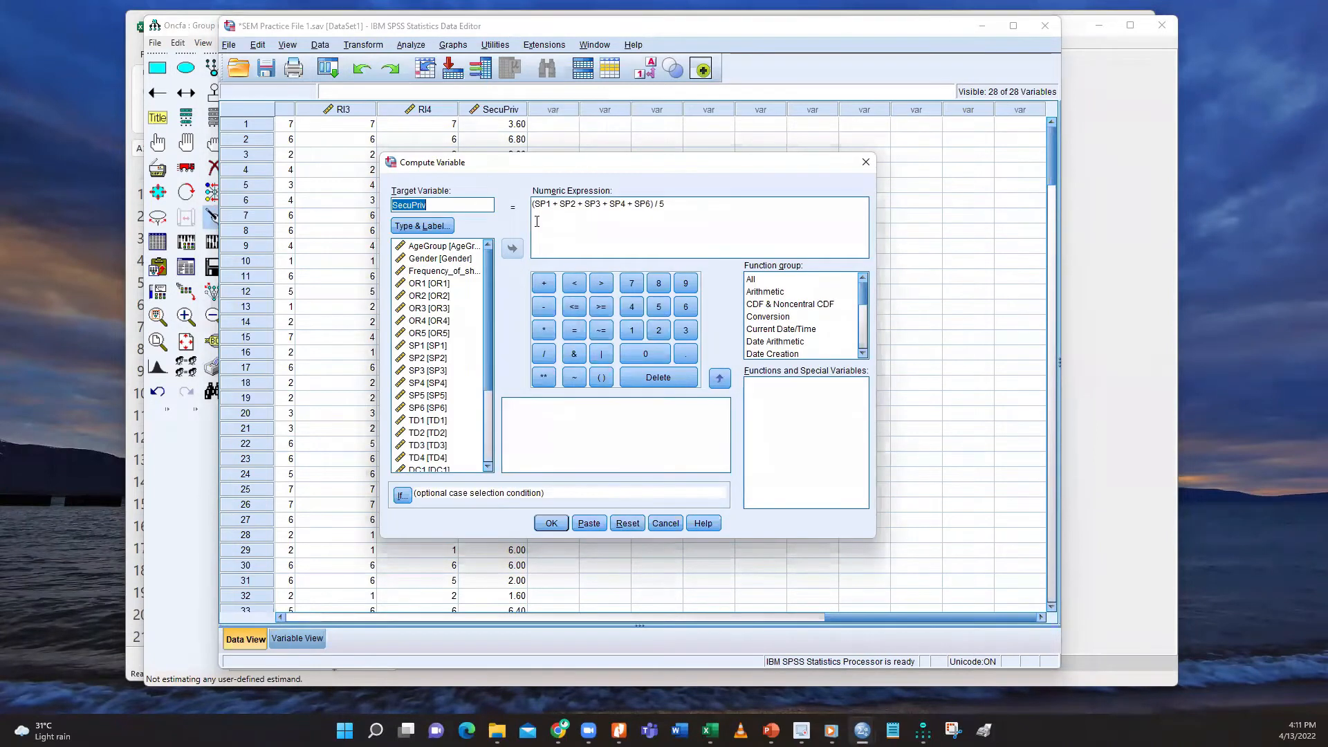
left_click(628, 523)
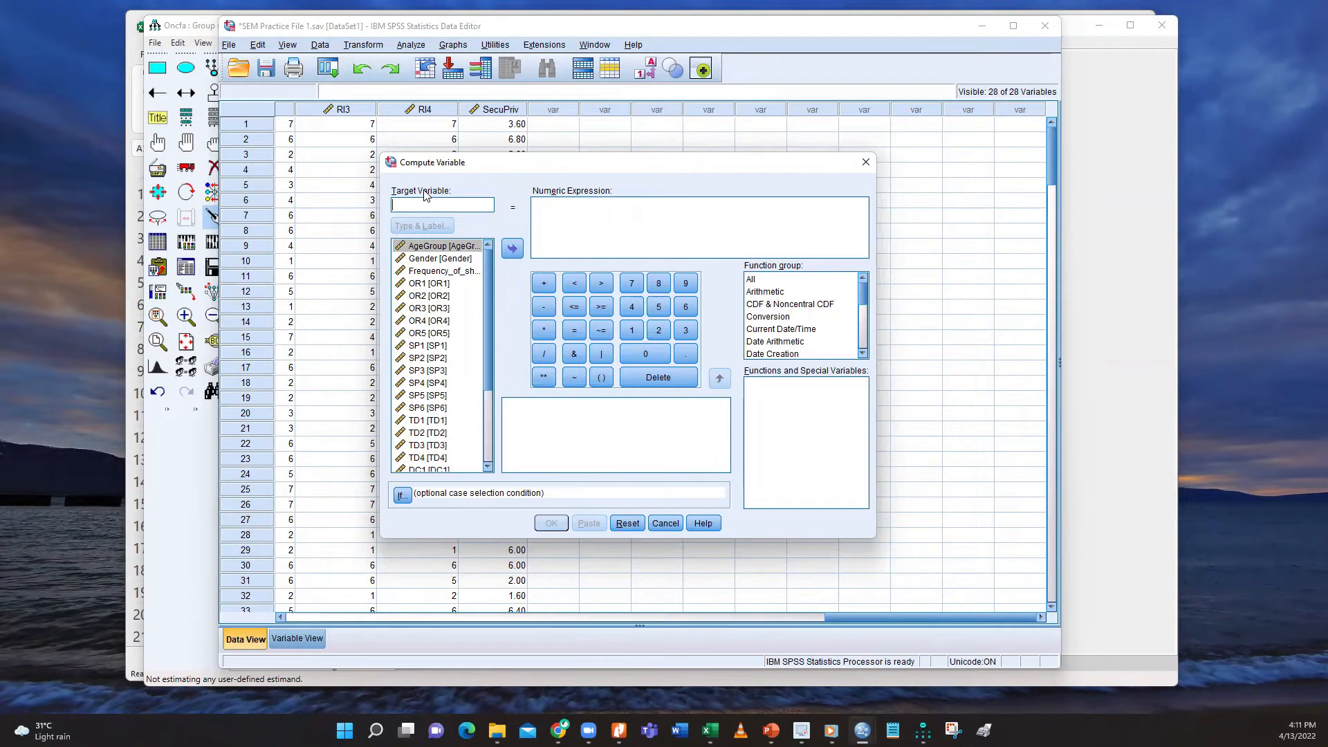
Name the target variable OrdRetu, begin its expression with empty parentheses, and check its retained OR items in the Amos path diagram before returning to SPSS
type("OrdRetu")
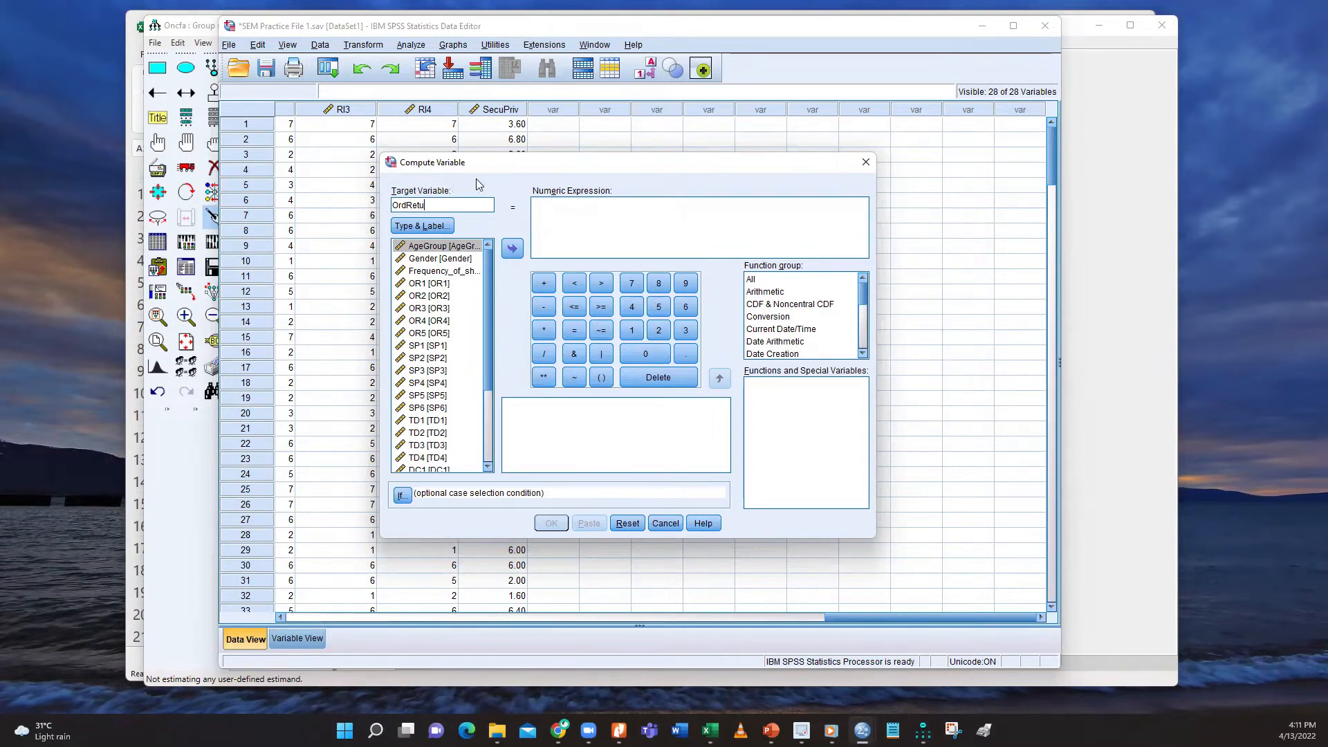
left_click(559, 213)
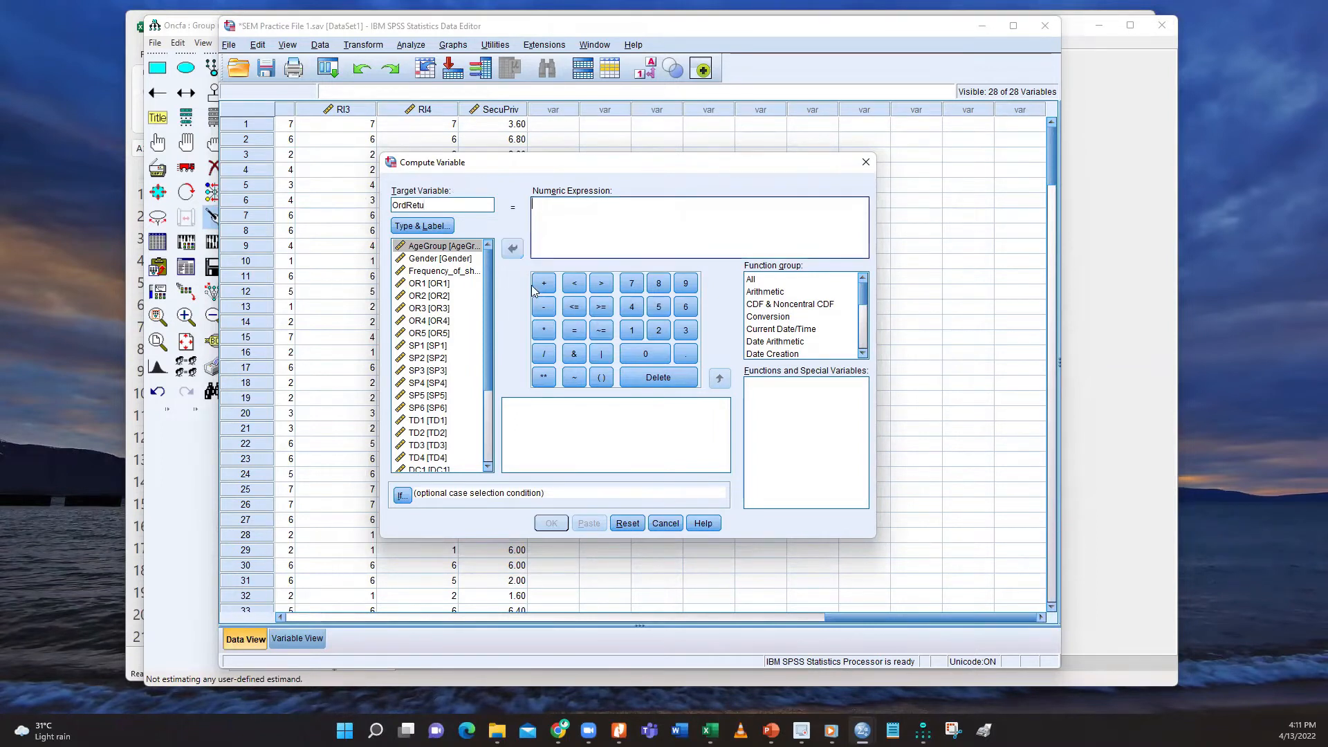
left_click(601, 377)
left_click(169, 479)
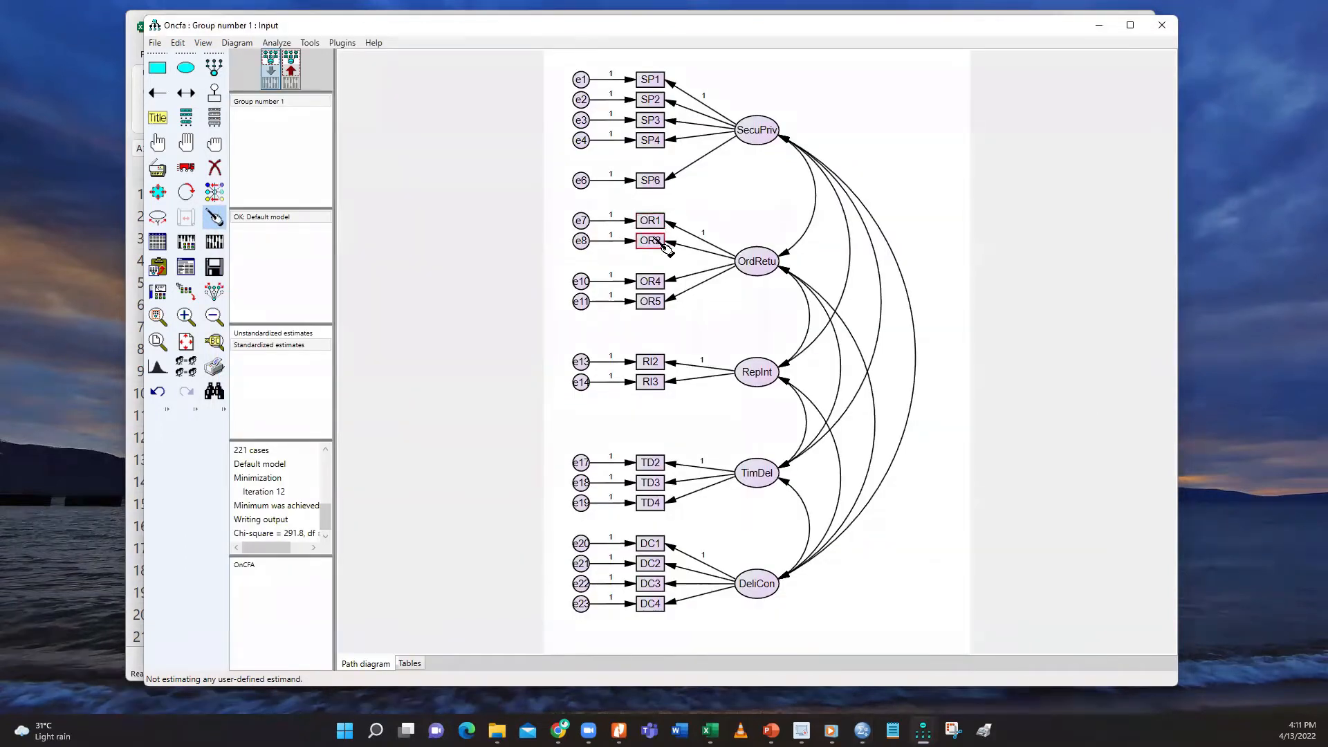
mouse_move(861, 730)
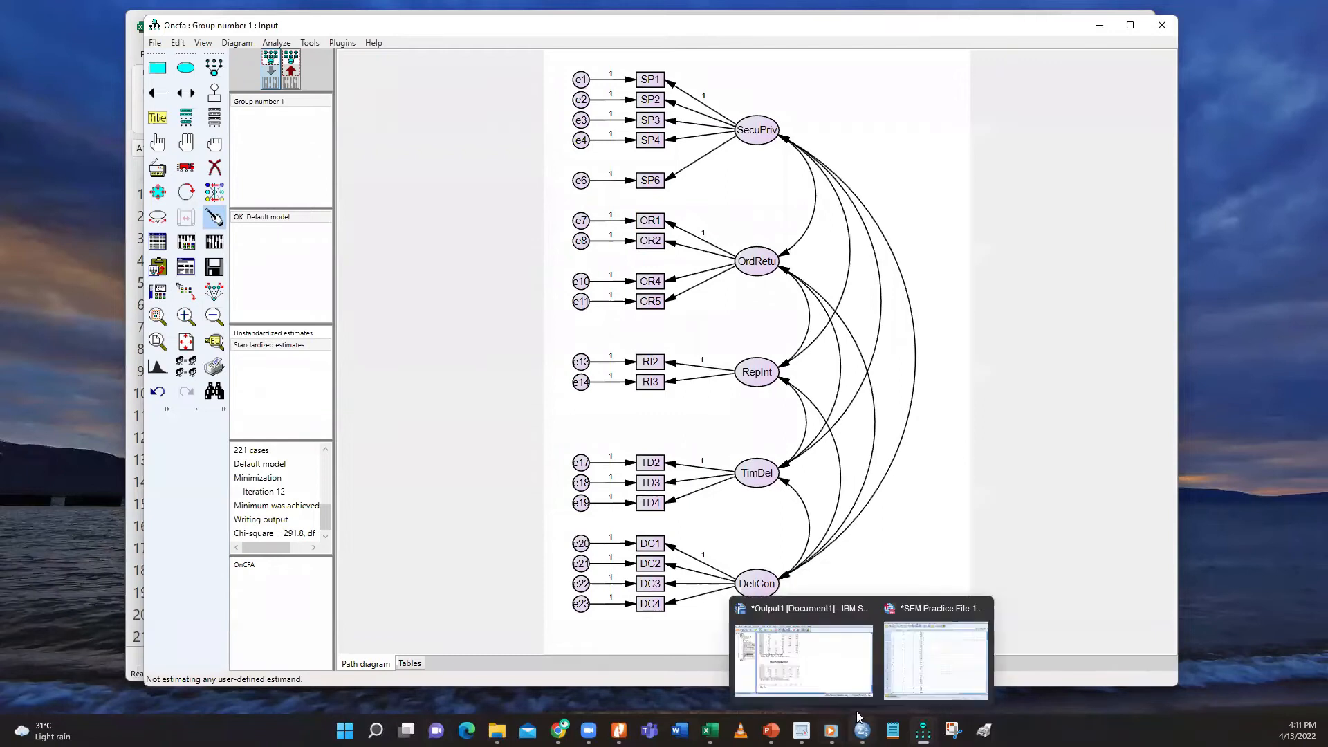
left_click(920, 654)
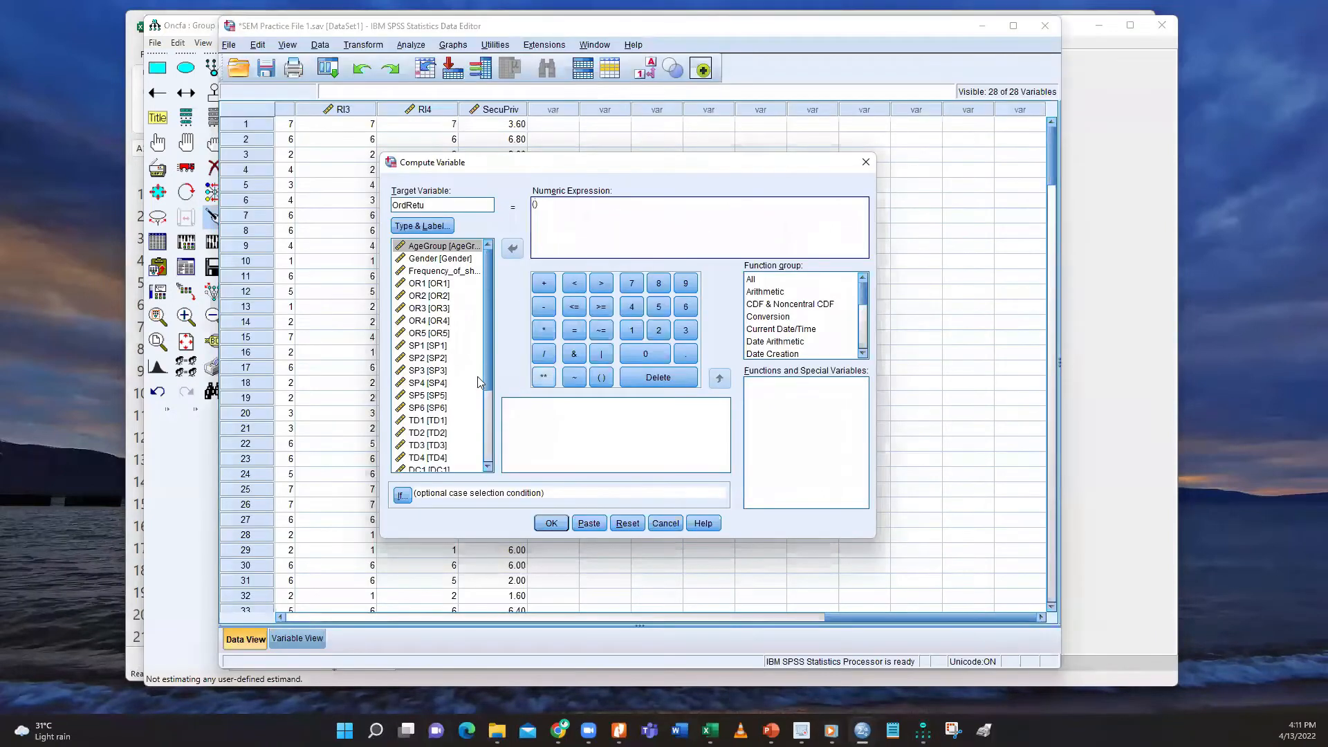
Fill the parentheses of the OrdRetu expression with the sum of OR1, OR2, OR4 and OR5, leaving out OR3
left_click(430, 285)
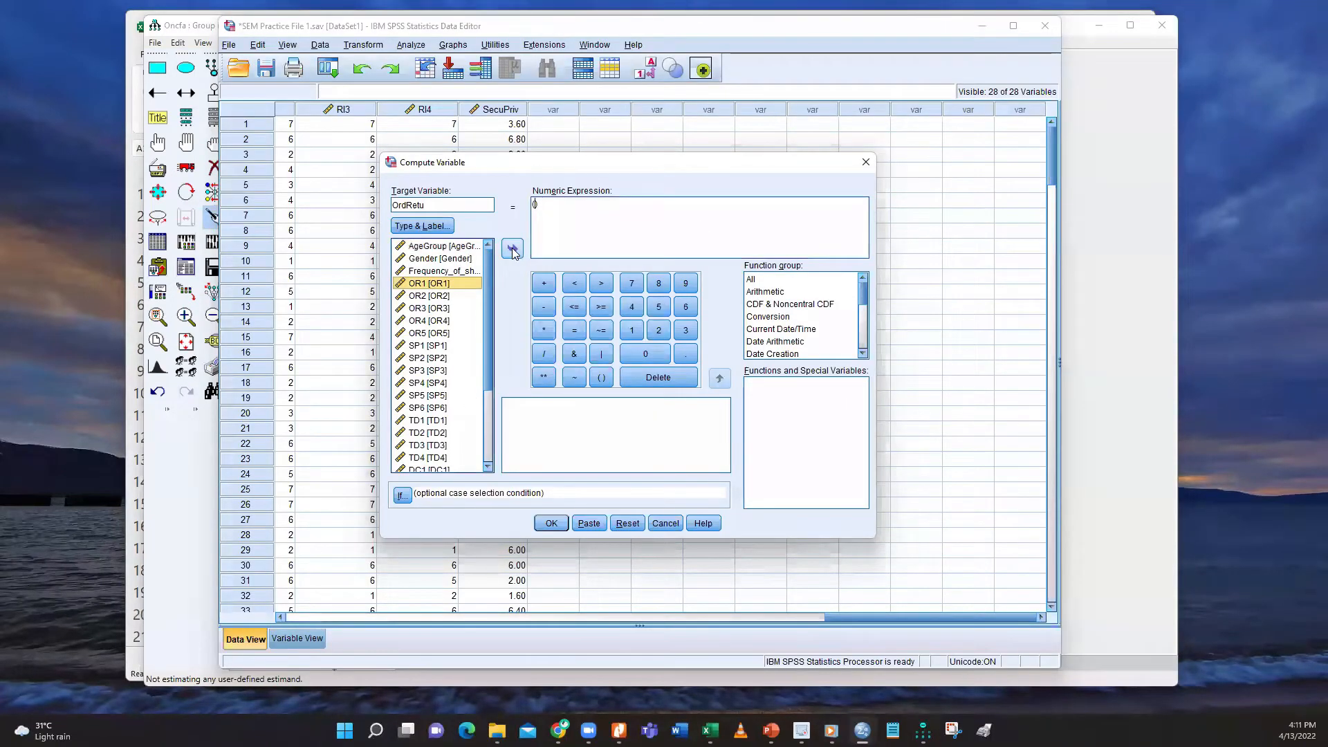
left_click(512, 249)
left_click(544, 283)
left_click(430, 298)
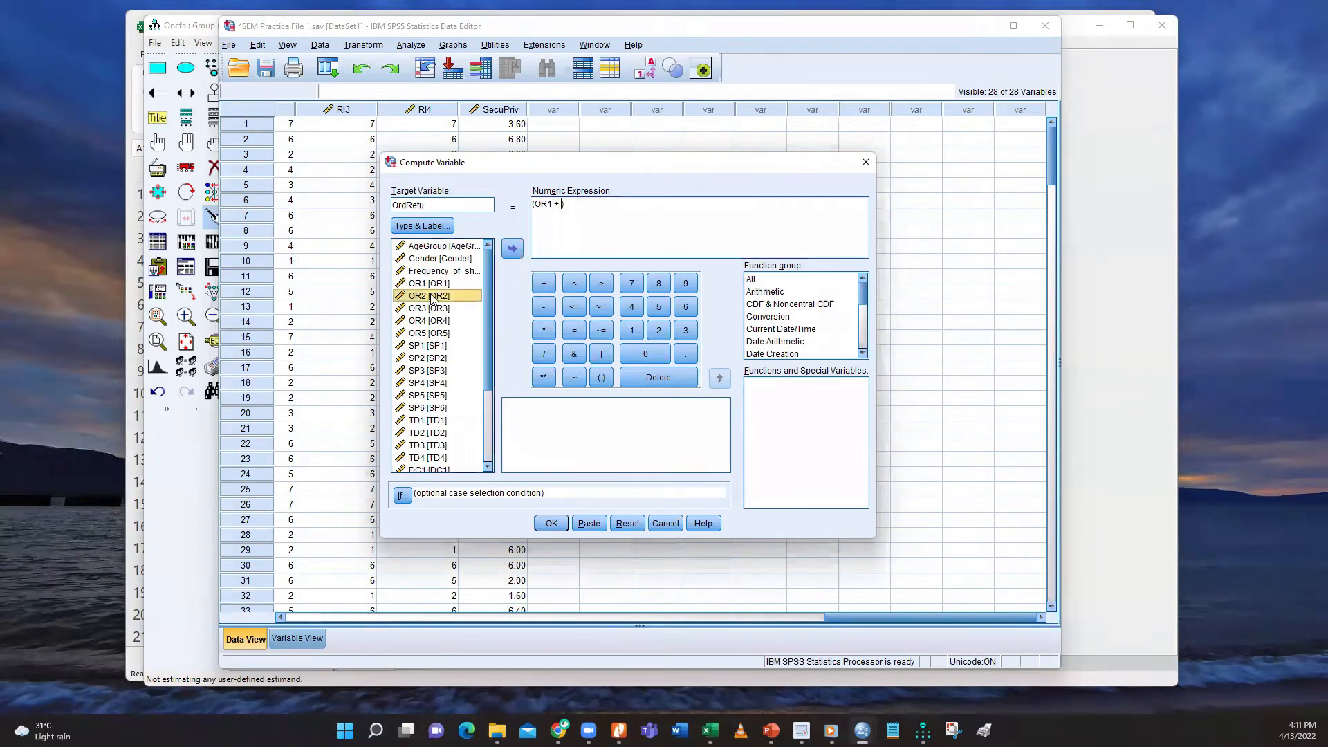
left_click(510, 252)
left_click(544, 283)
left_click(429, 320)
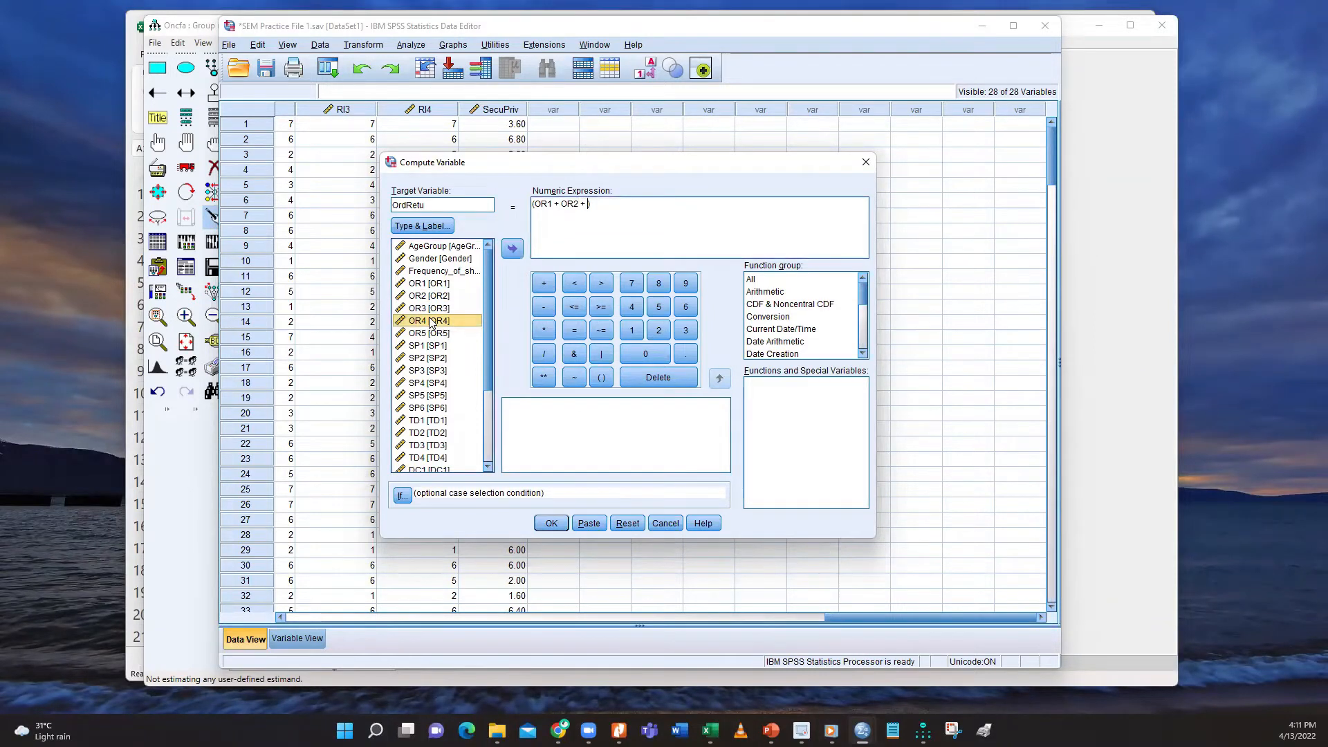
left_click(512, 249)
left_click(544, 283)
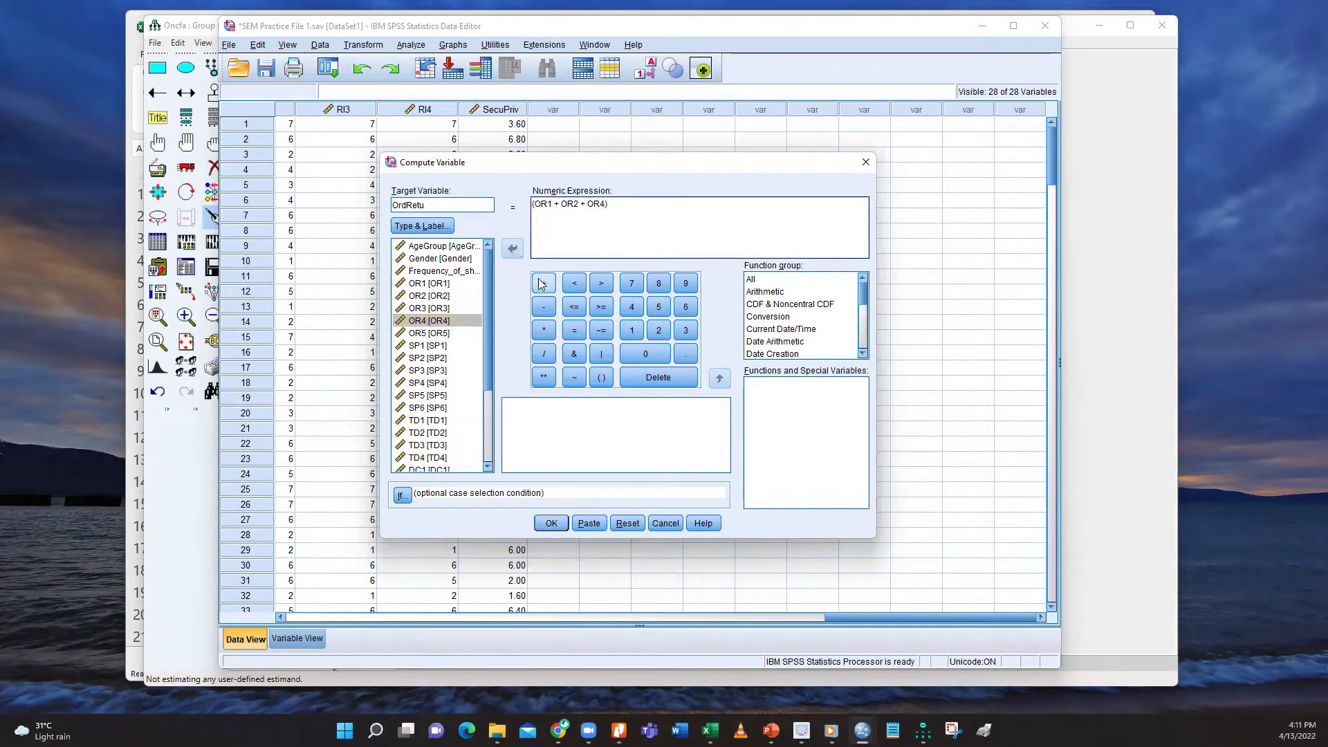
left_click(429, 333)
left_click(512, 252)
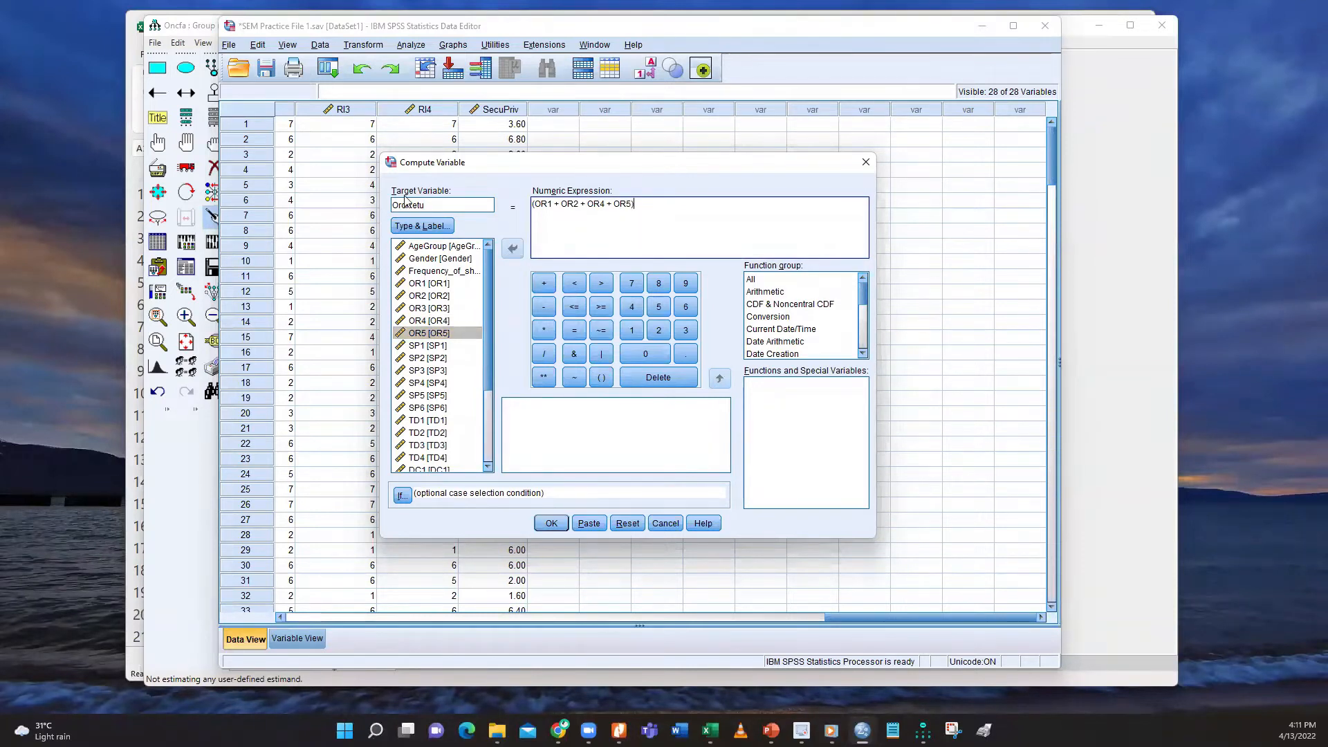
Divide the parenthesized sum of the OR items by 4 and compute the OrdRetu variable
left_click(545, 354)
left_click(631, 307)
left_click(552, 524)
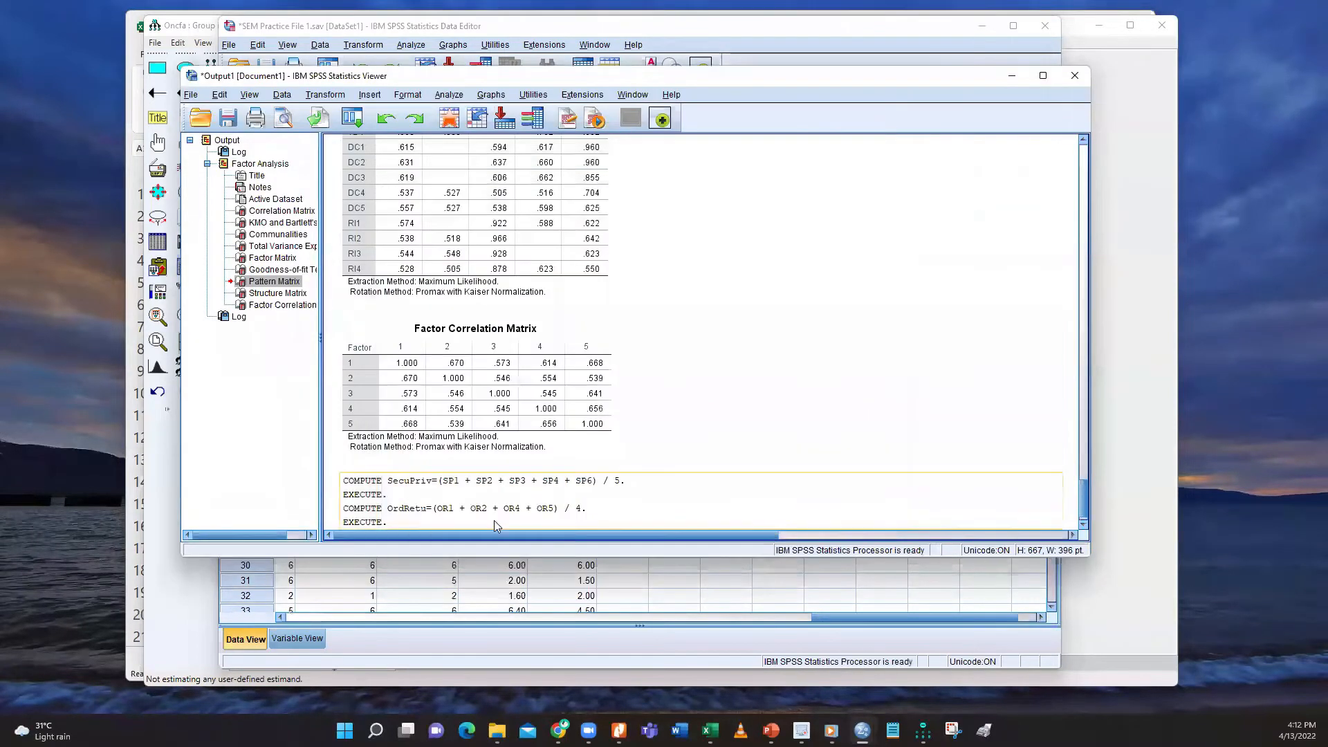
Return to SEM Practice File 1 by way of the Amos diagram and examine the computed OrdRetu variable in Variable View
left_click(178, 590)
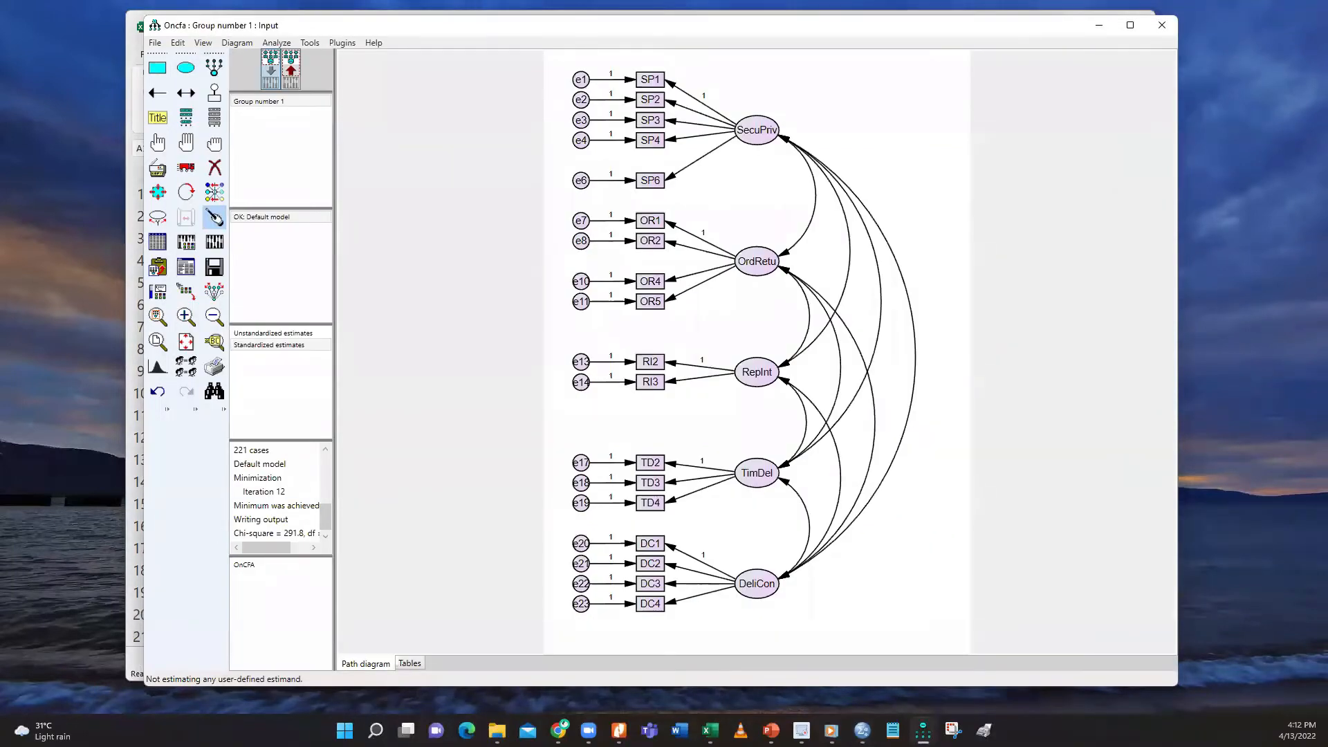
mouse_move(861, 730)
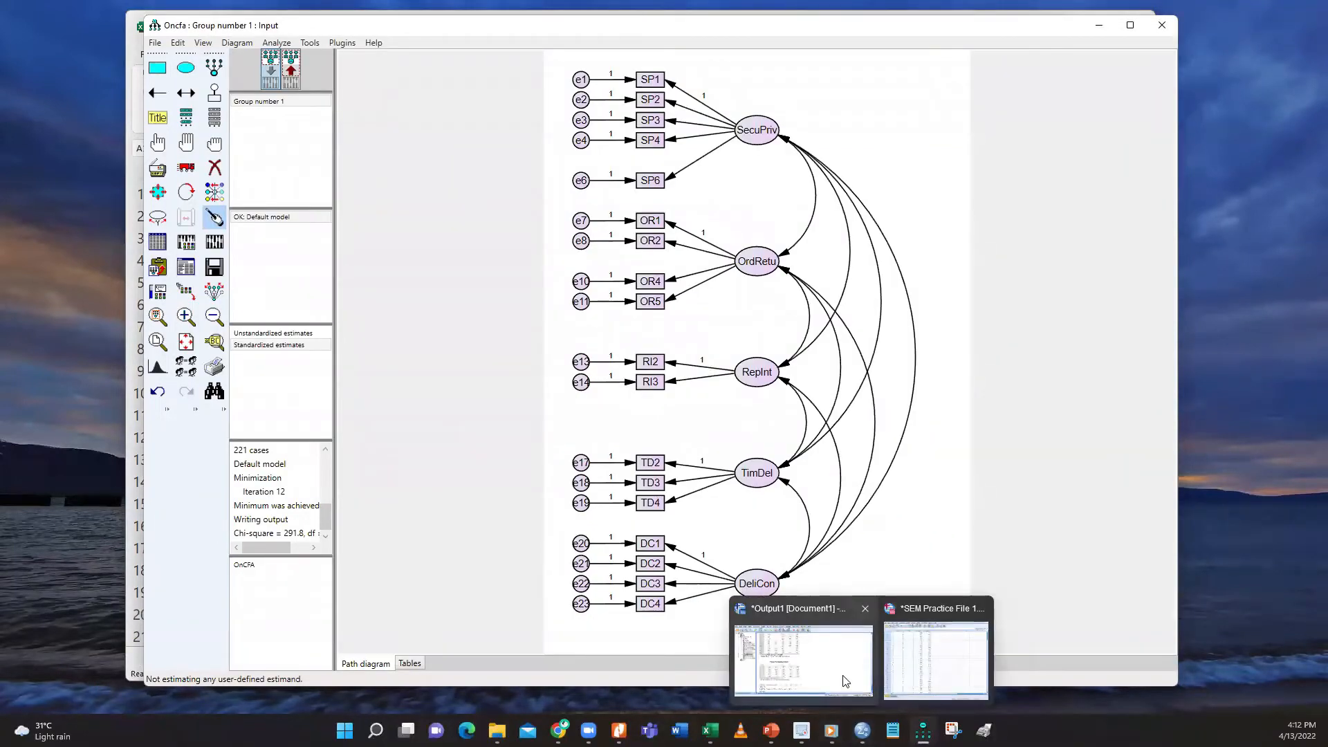
left_click(930, 664)
scroll(424, 550, "down", 5)
left_click(299, 638)
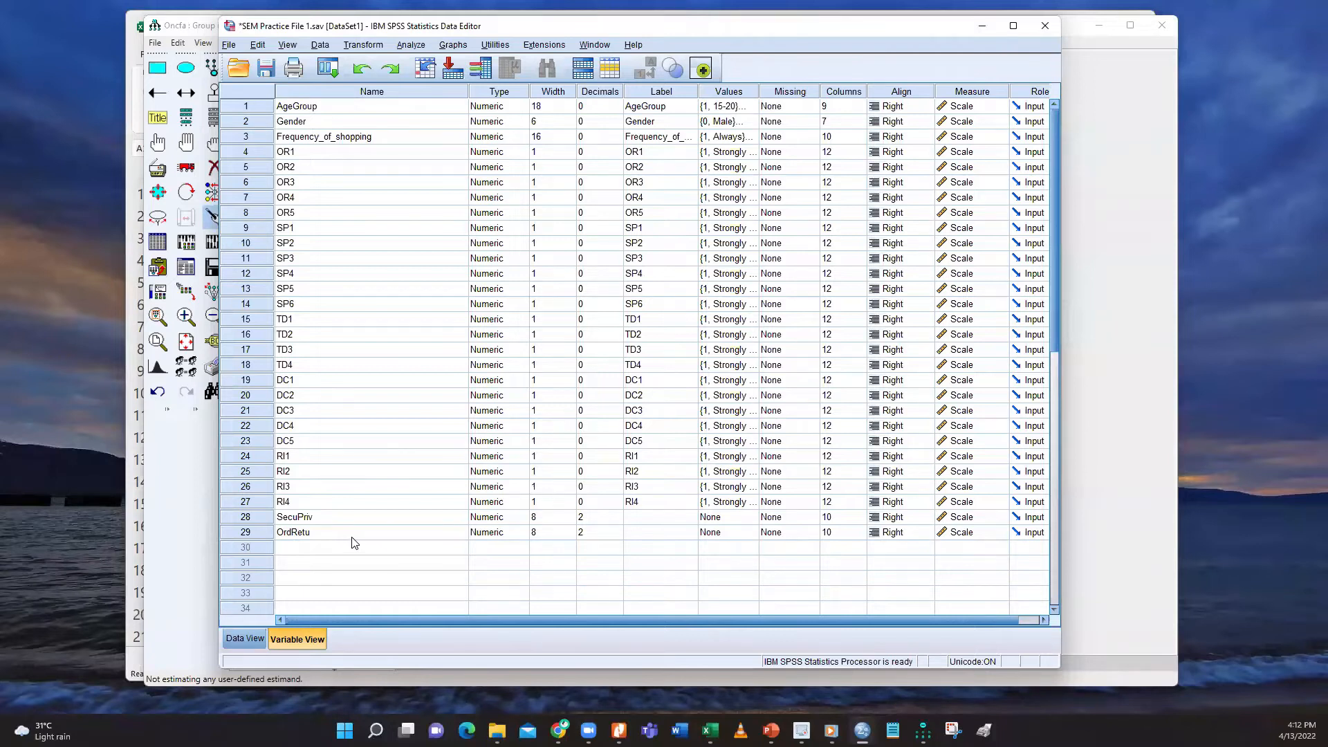
Check the RepInt items in the Amos path diagram, then reopen Compute Variable in SPSS with all its fields reset
left_click(187, 531)
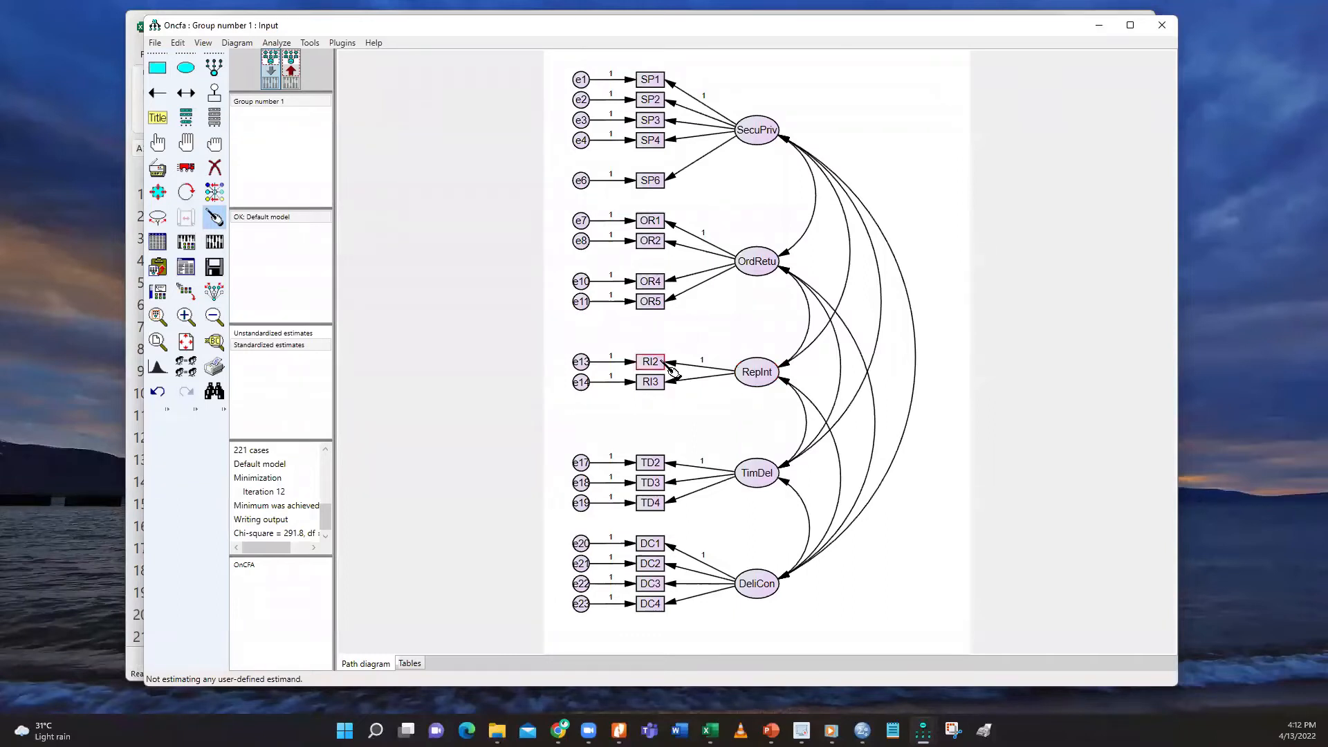
mouse_move(710, 729)
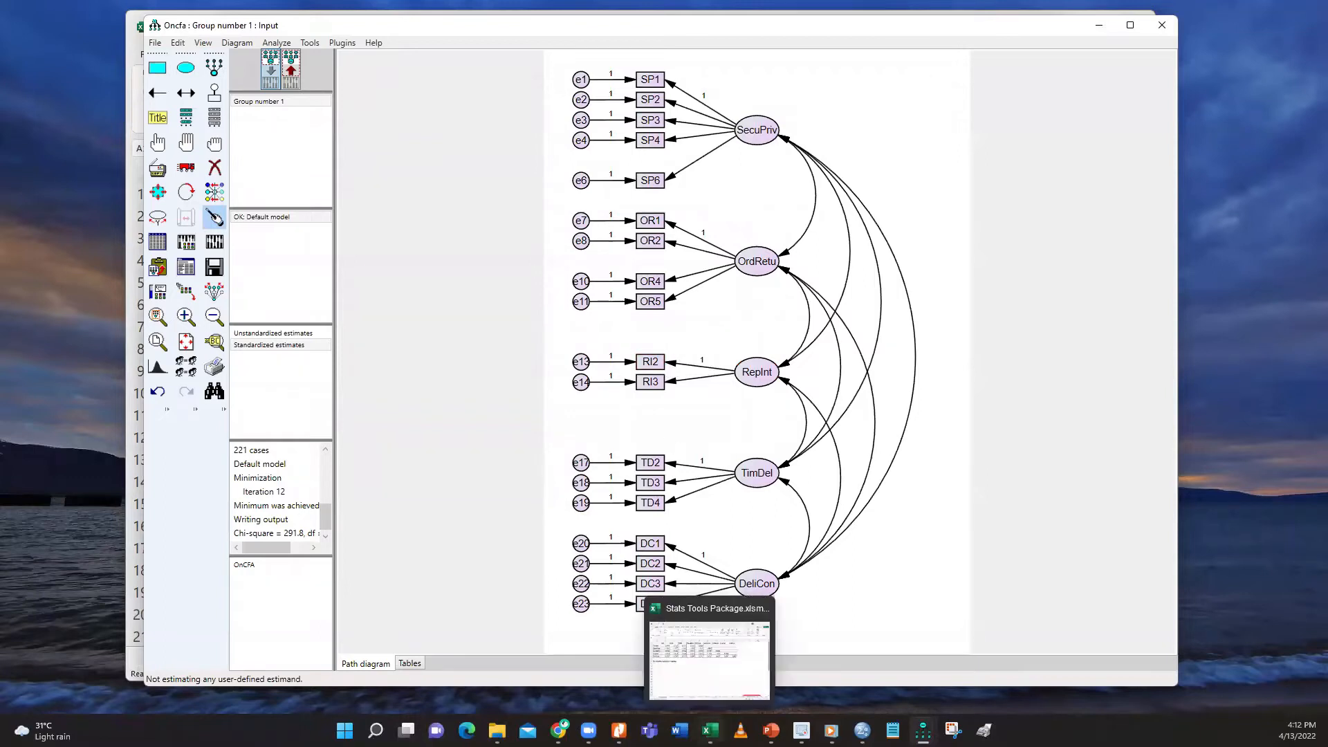
mouse_move(862, 730)
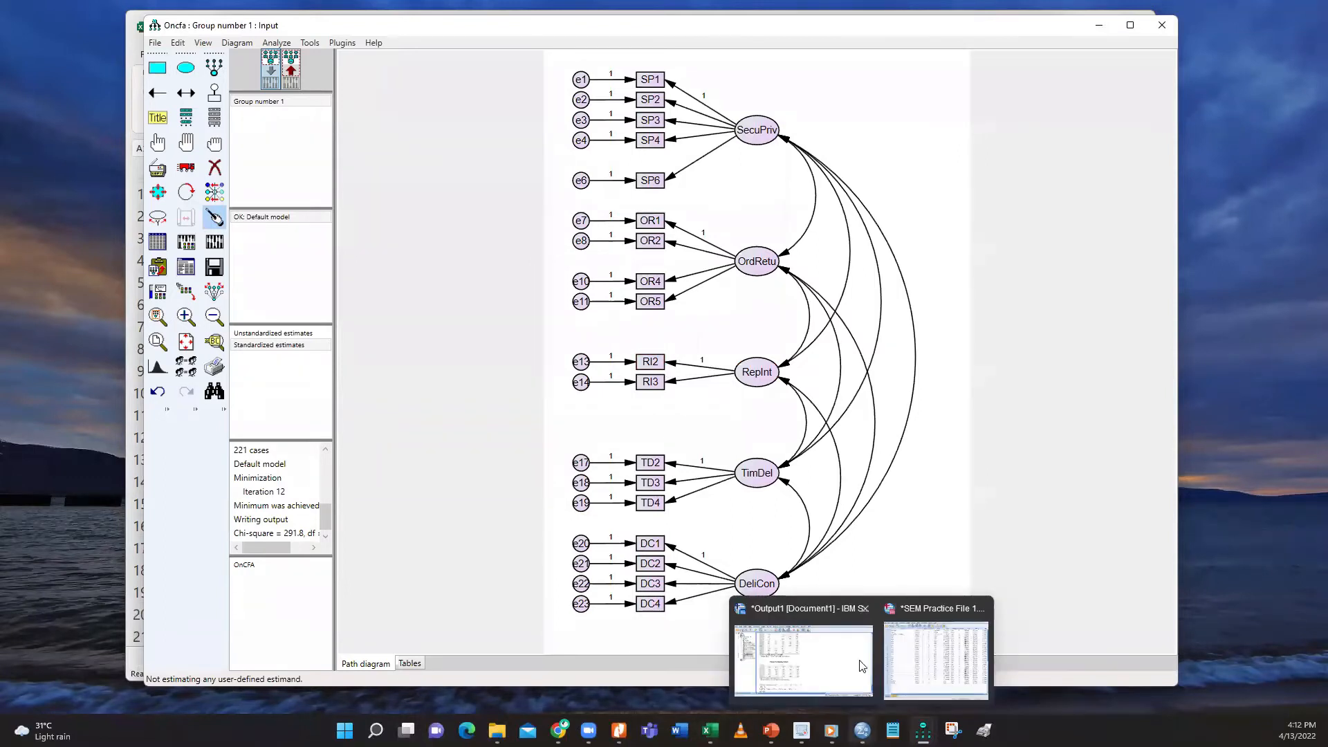
left_click(904, 662)
left_click(366, 47)
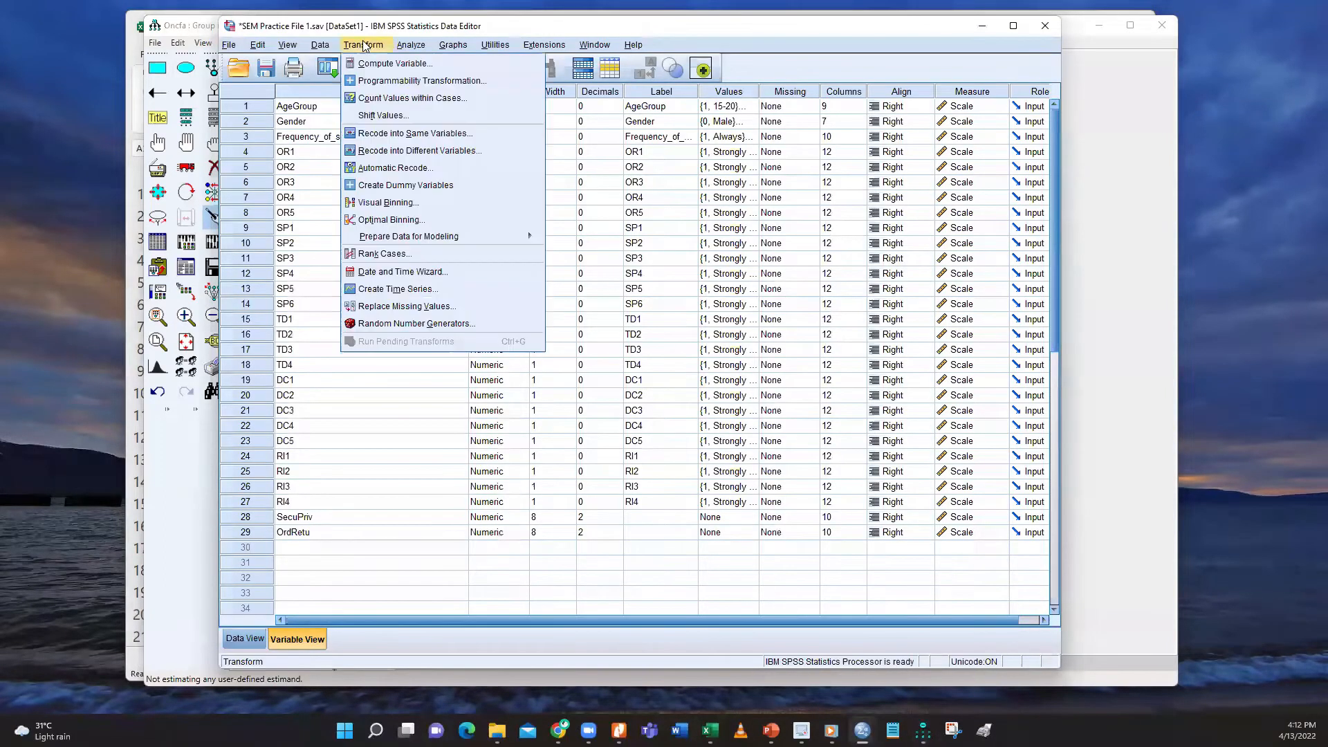
left_click(370, 64)
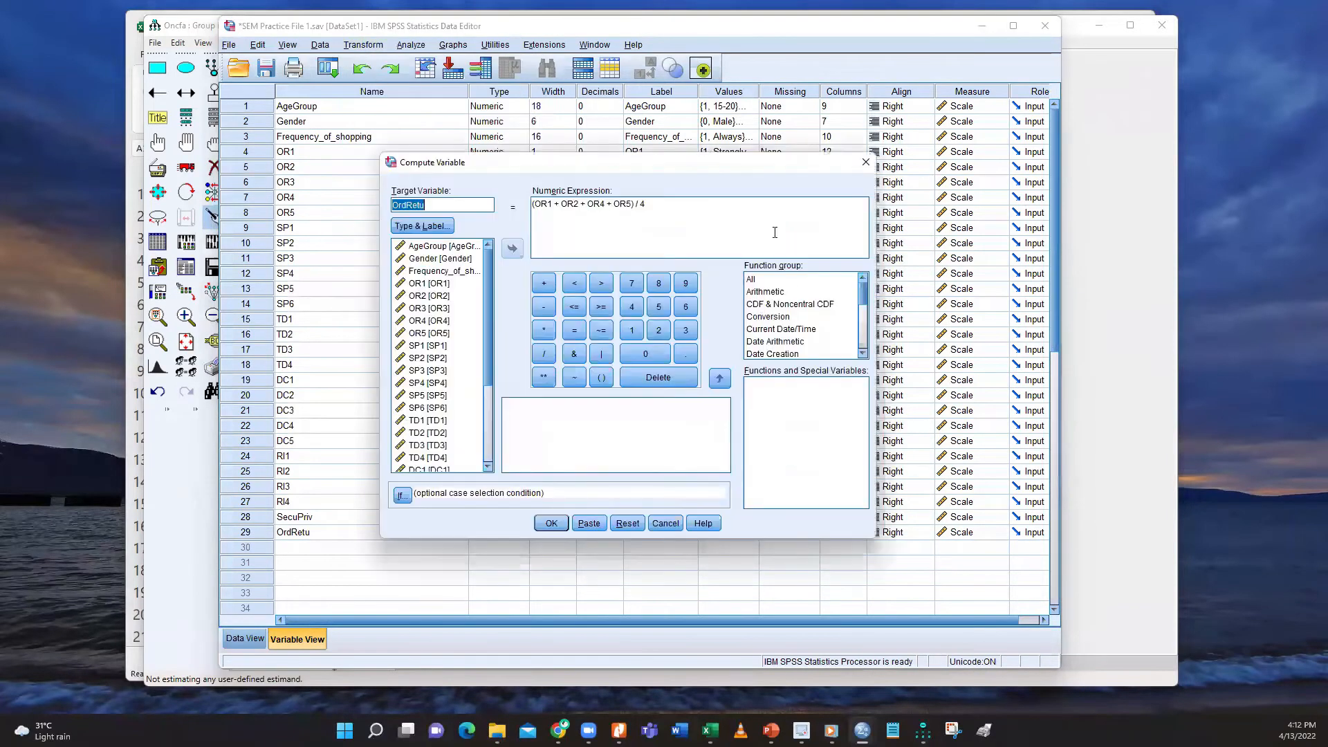
left_click(626, 523)
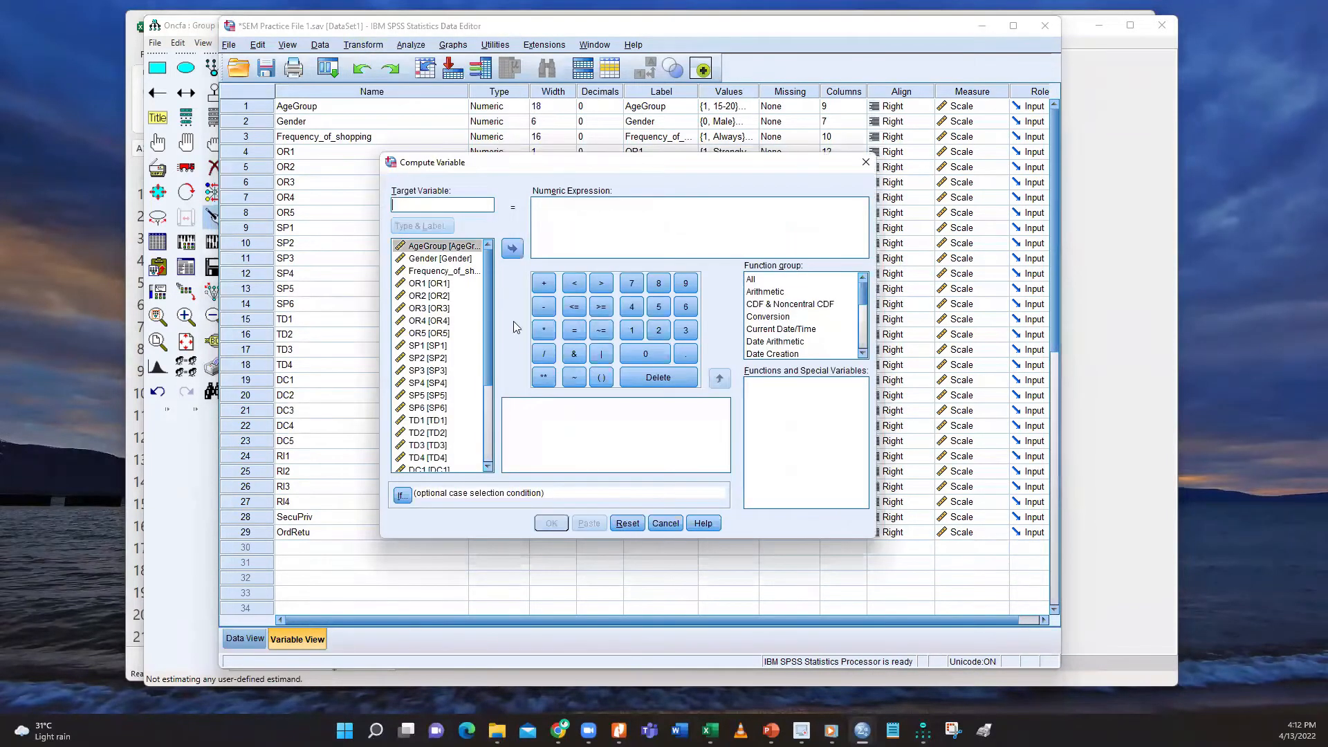
Name the new target variable RepInt and begin its numeric expression with a pair of empty parentheses
left_click(421, 203)
type("RepInt")
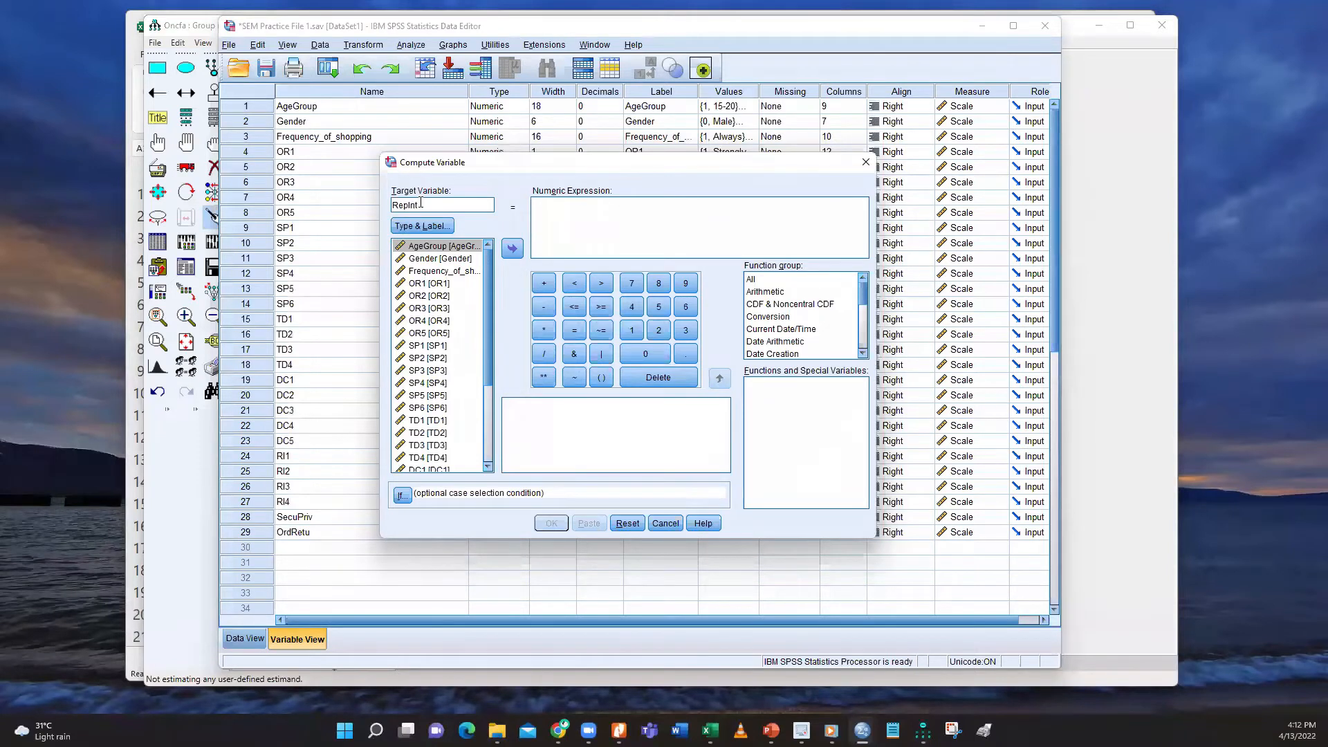
left_click(555, 214)
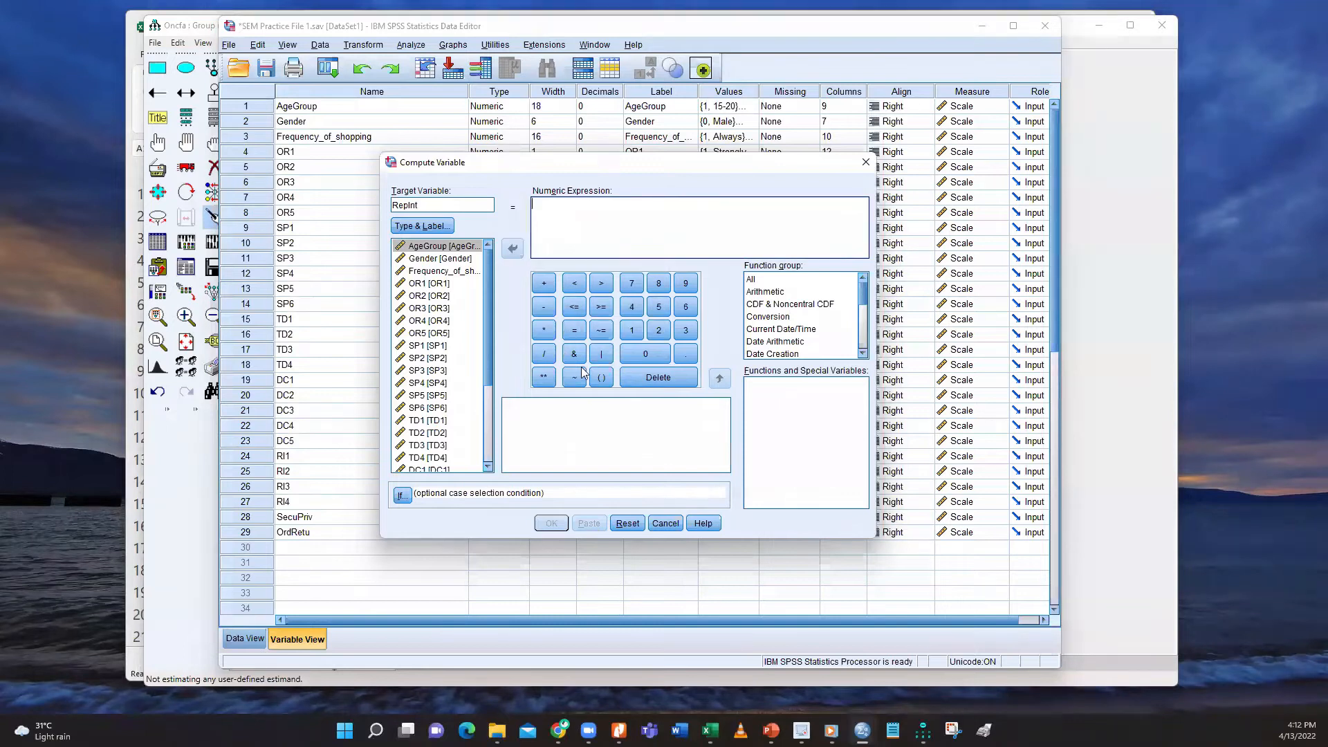
left_click(600, 378)
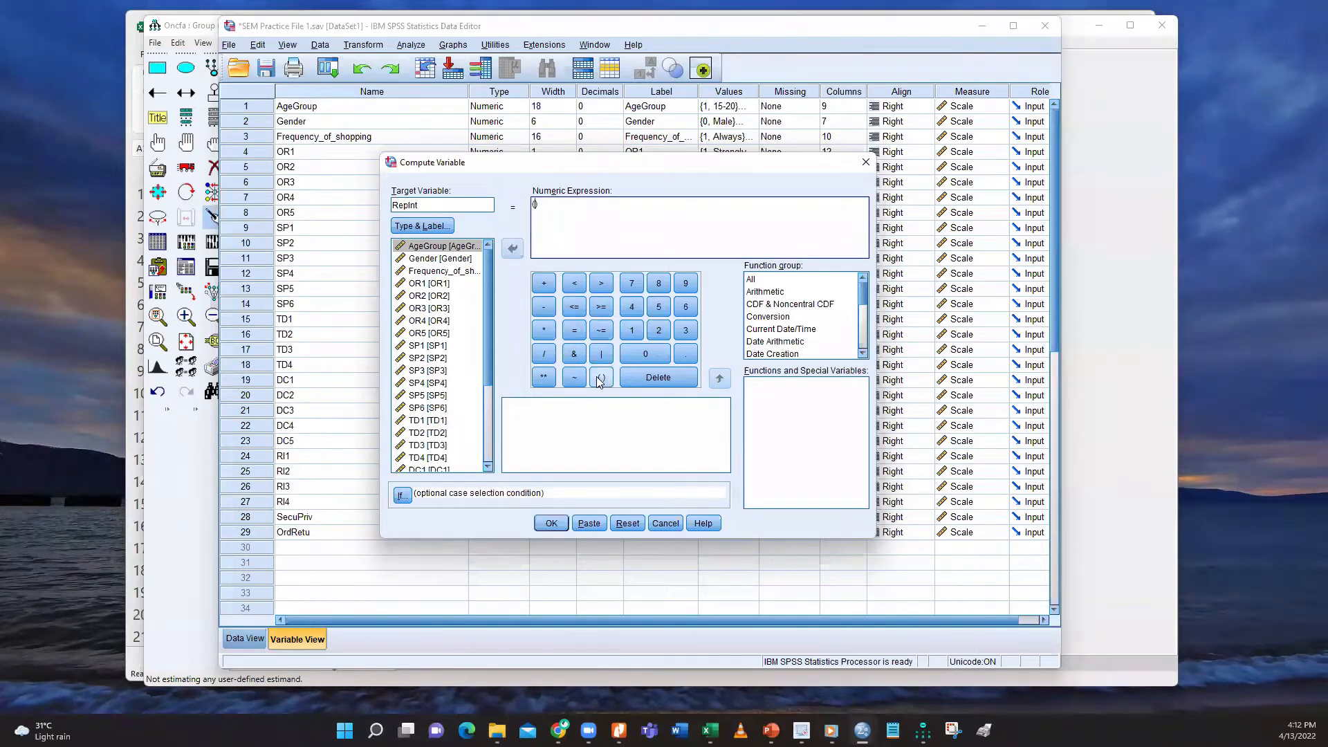
Fill the parentheses of the RepInt expression with the sum of RI2 and RI3
scroll(449, 422, "down", 3)
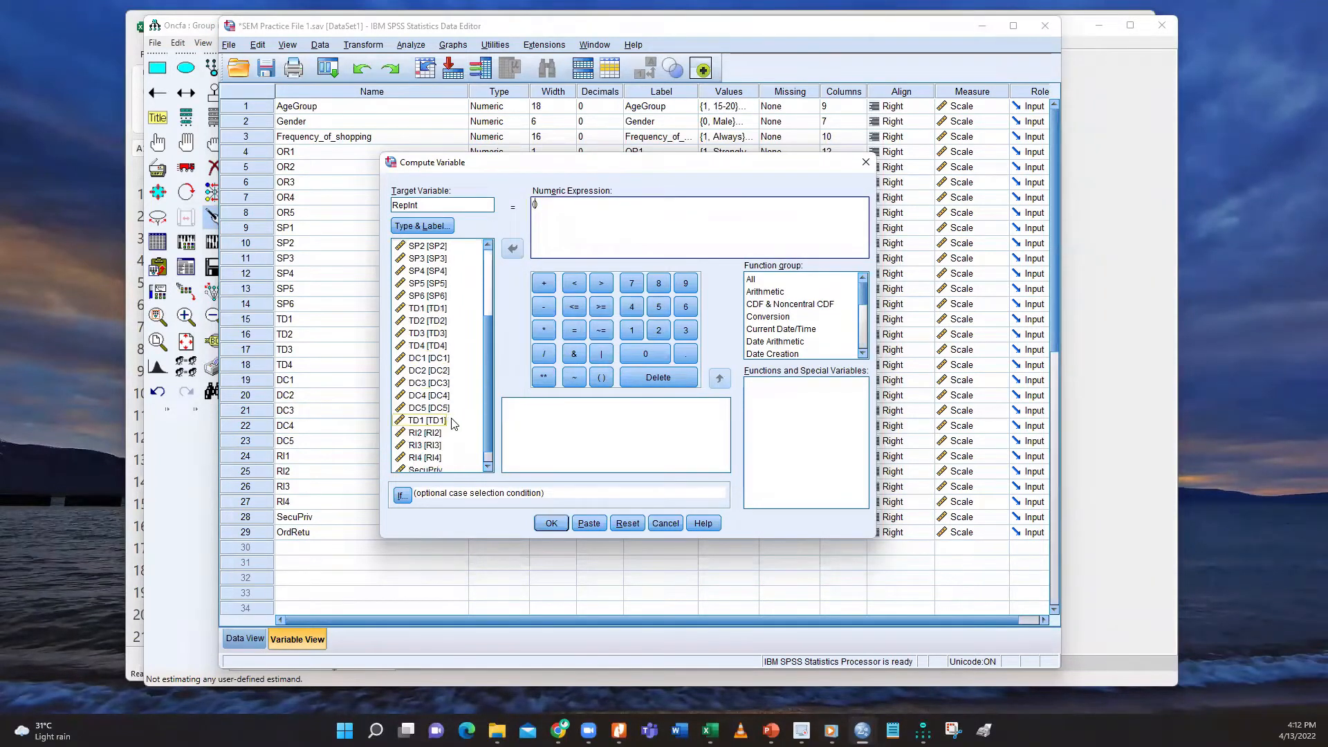
left_click(424, 416)
left_click(512, 249)
left_click(541, 284)
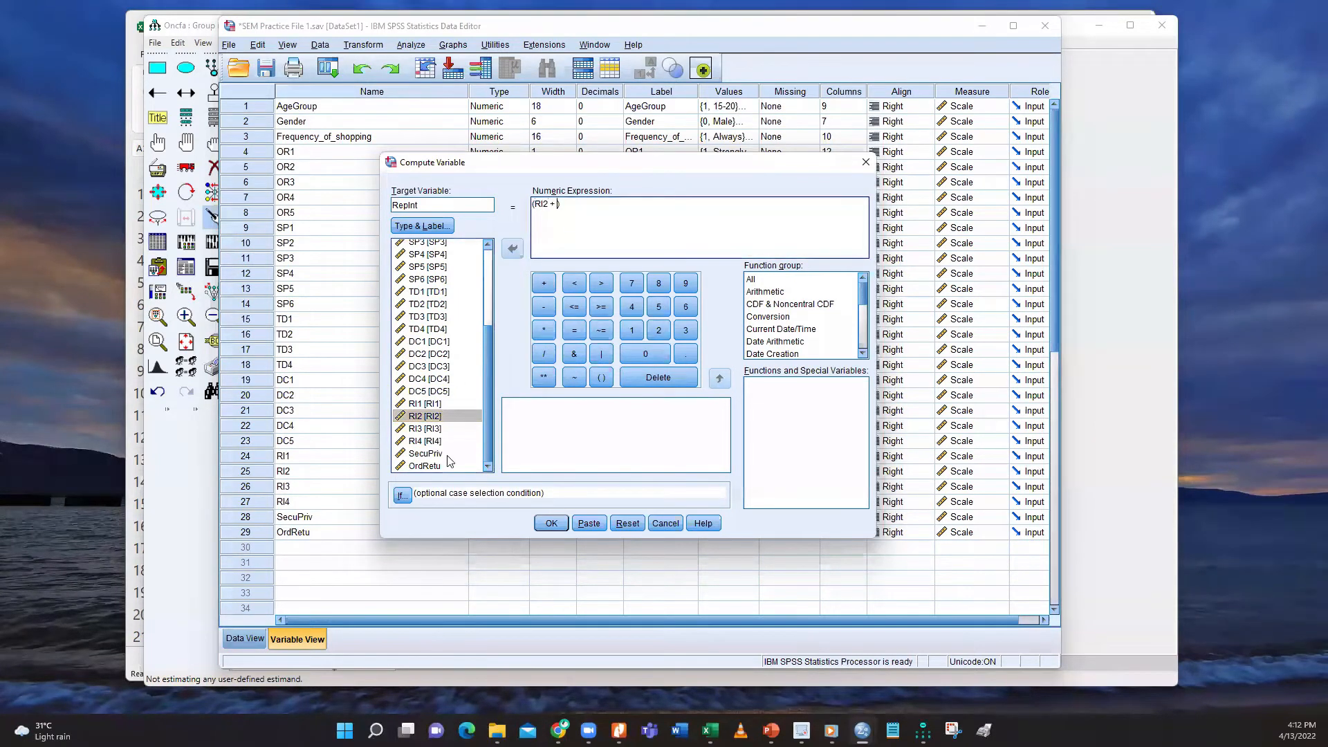
left_click(424, 428)
left_click(513, 249)
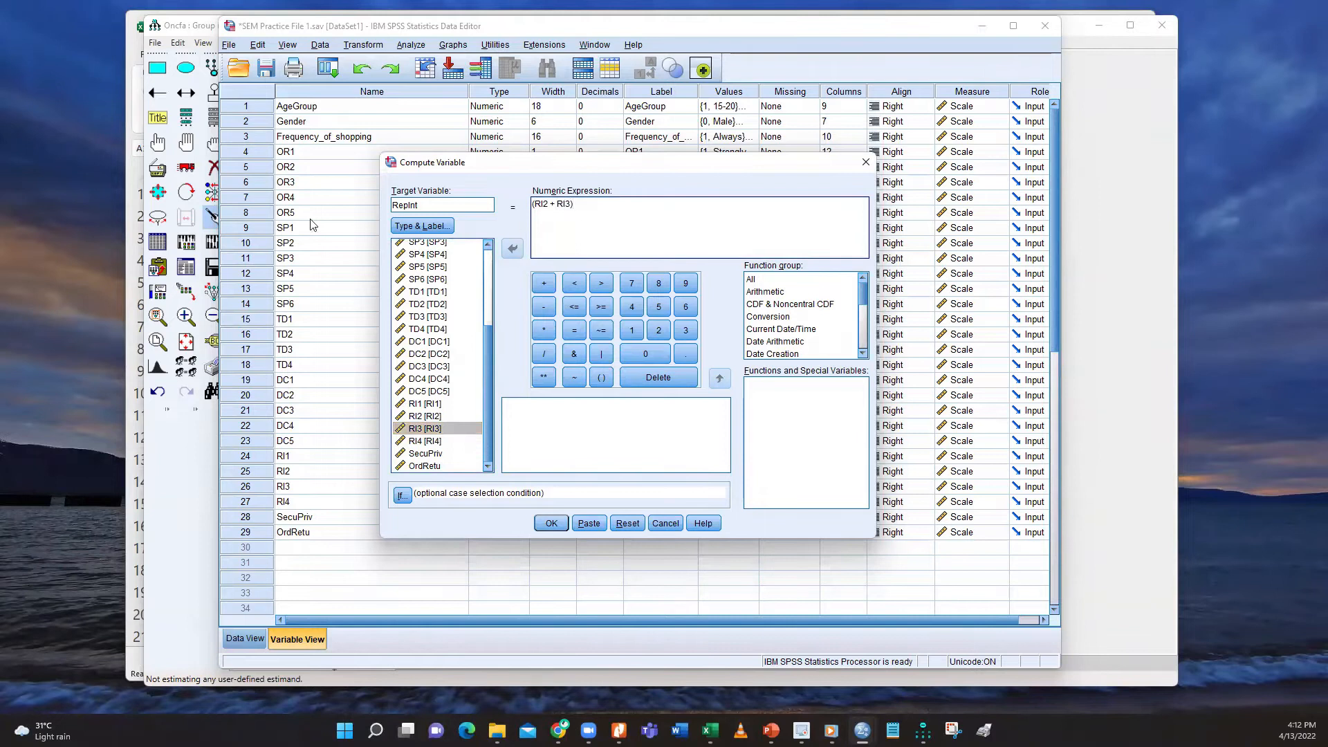
Divide the sum of the RI items by 2, compute RepInt, and locate the new variable in Variable View
left_click(543, 355)
left_click(657, 331)
left_click(564, 526)
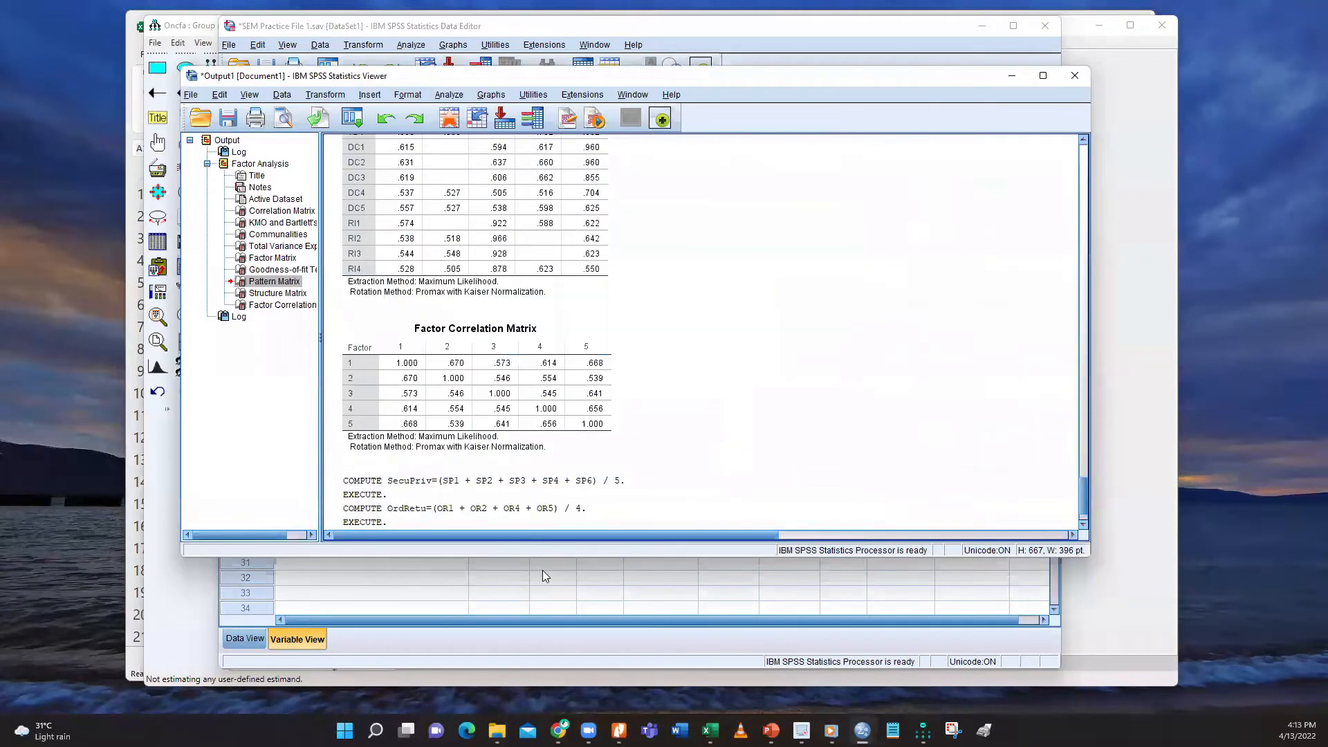
left_click(542, 571)
left_click(313, 550)
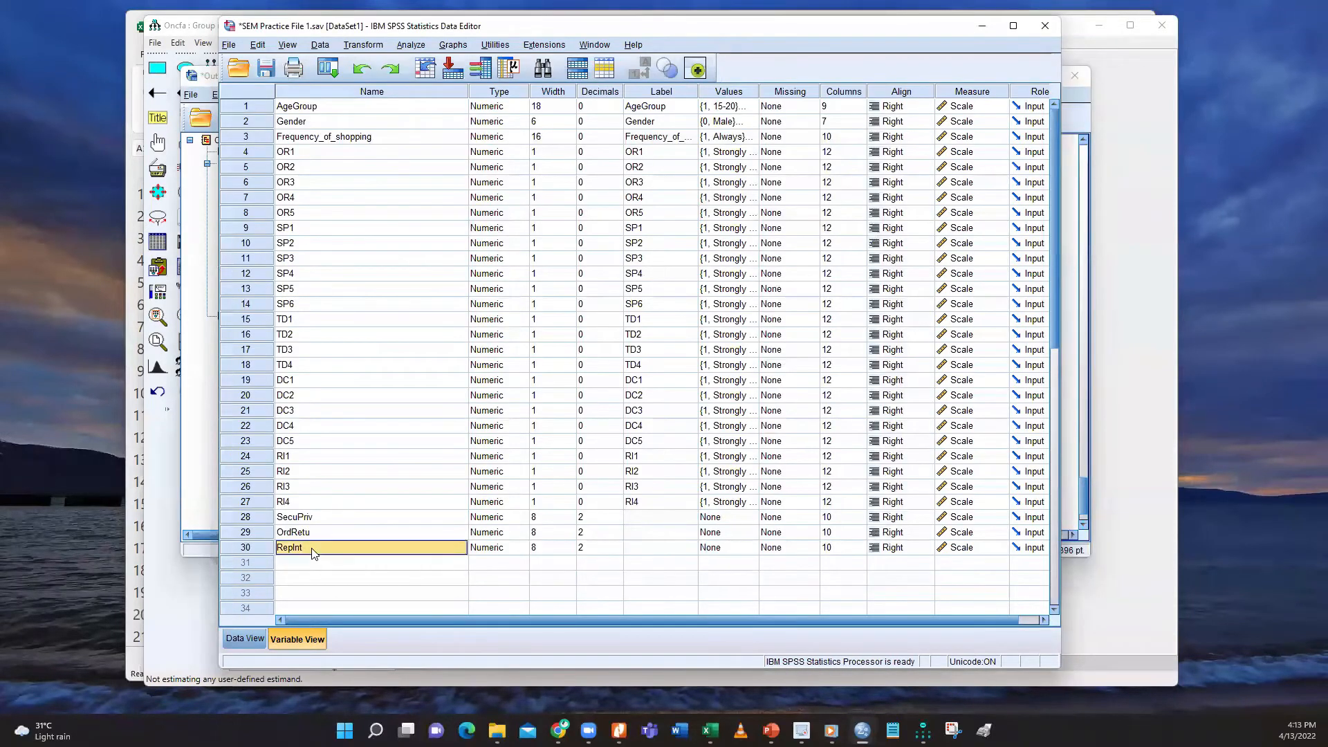
Check the TimDel items in the Amos path diagram and return to SPSS to reopen Compute Variable with cleared fields
left_click(1113, 596)
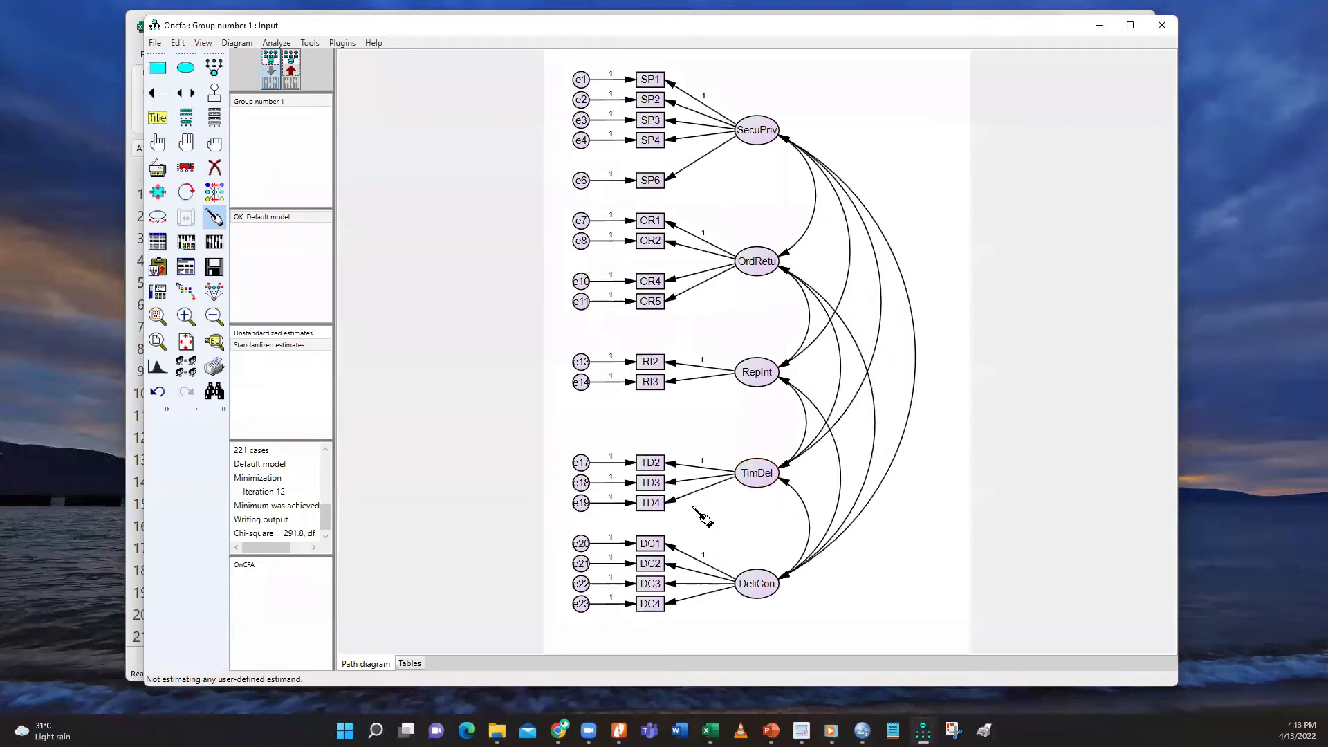
mouse_move(923, 729)
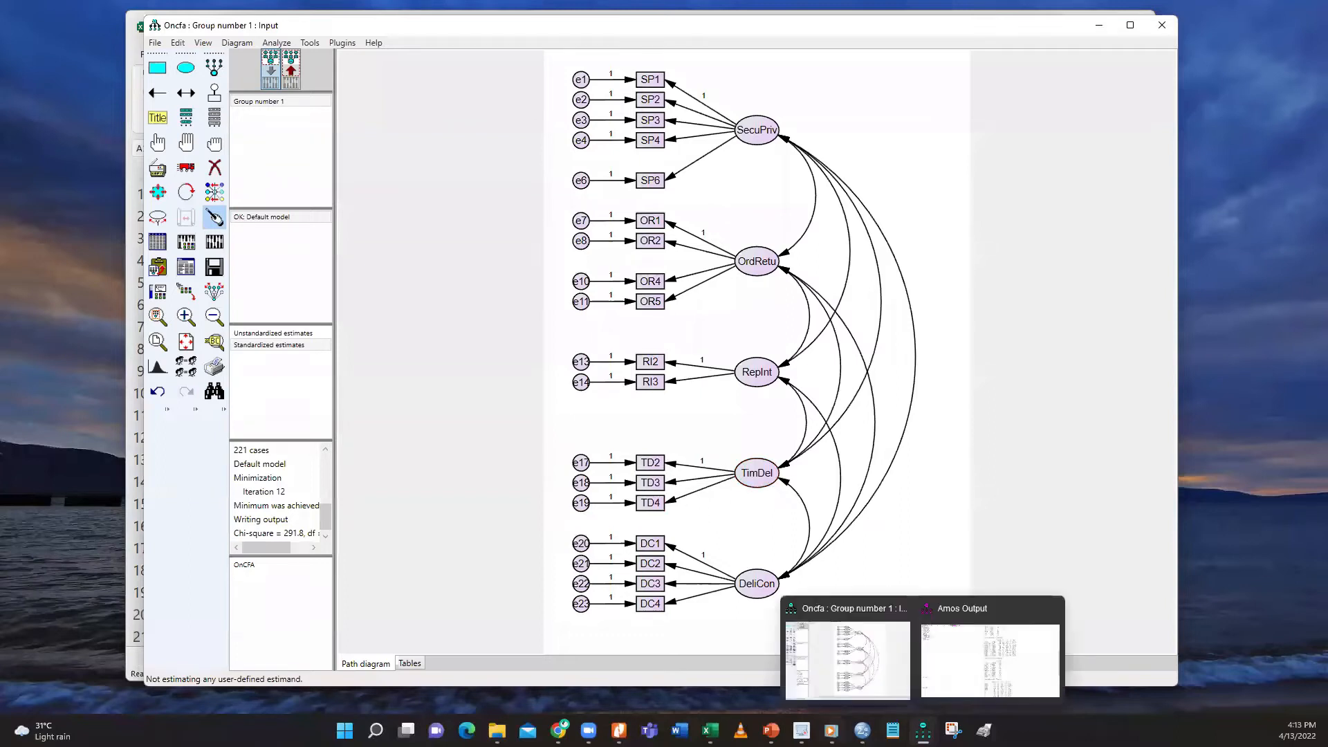
mouse_move(863, 729)
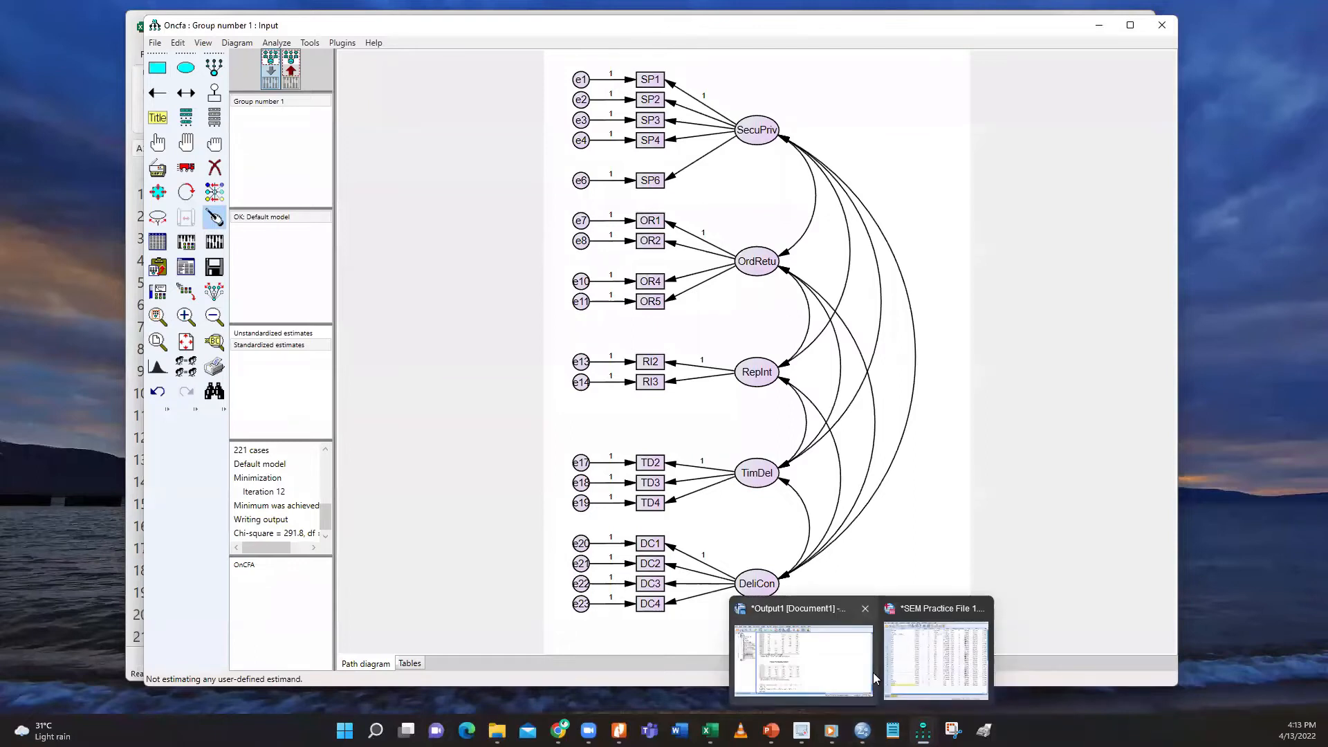
left_click(896, 674)
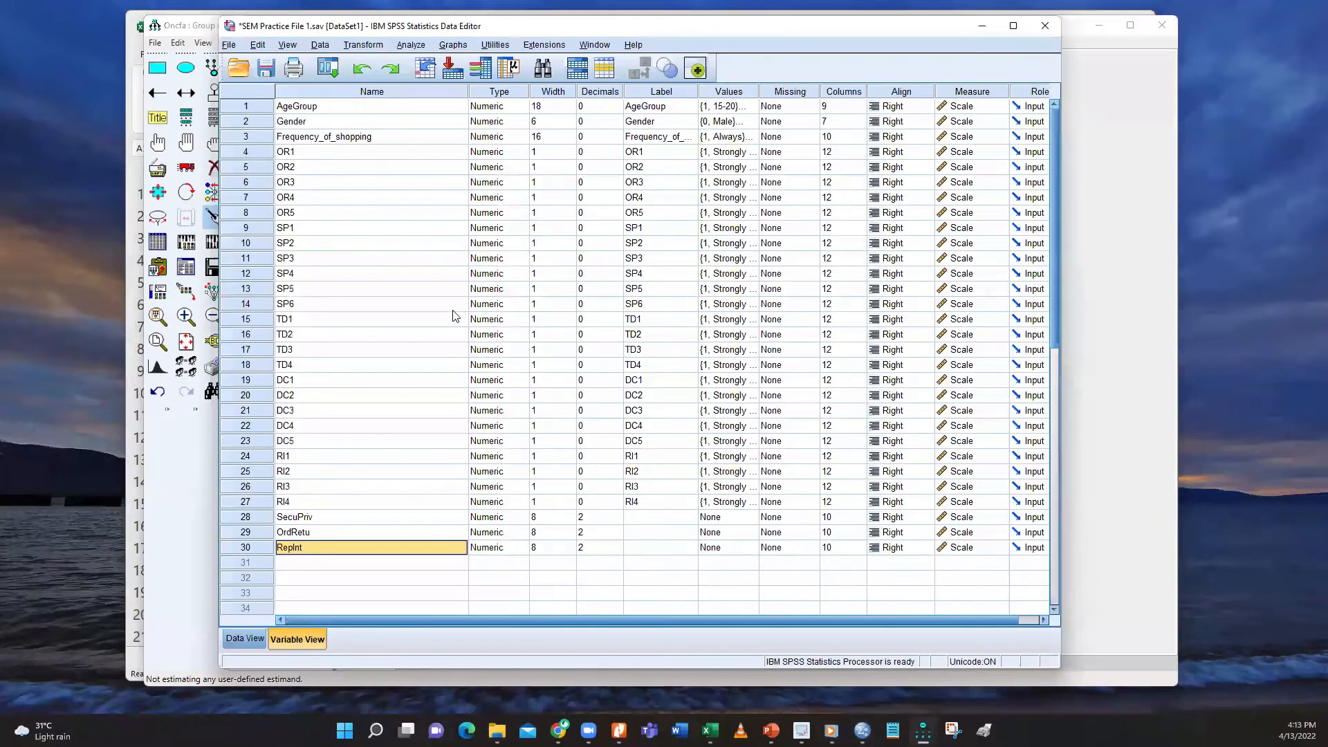
left_click(374, 50)
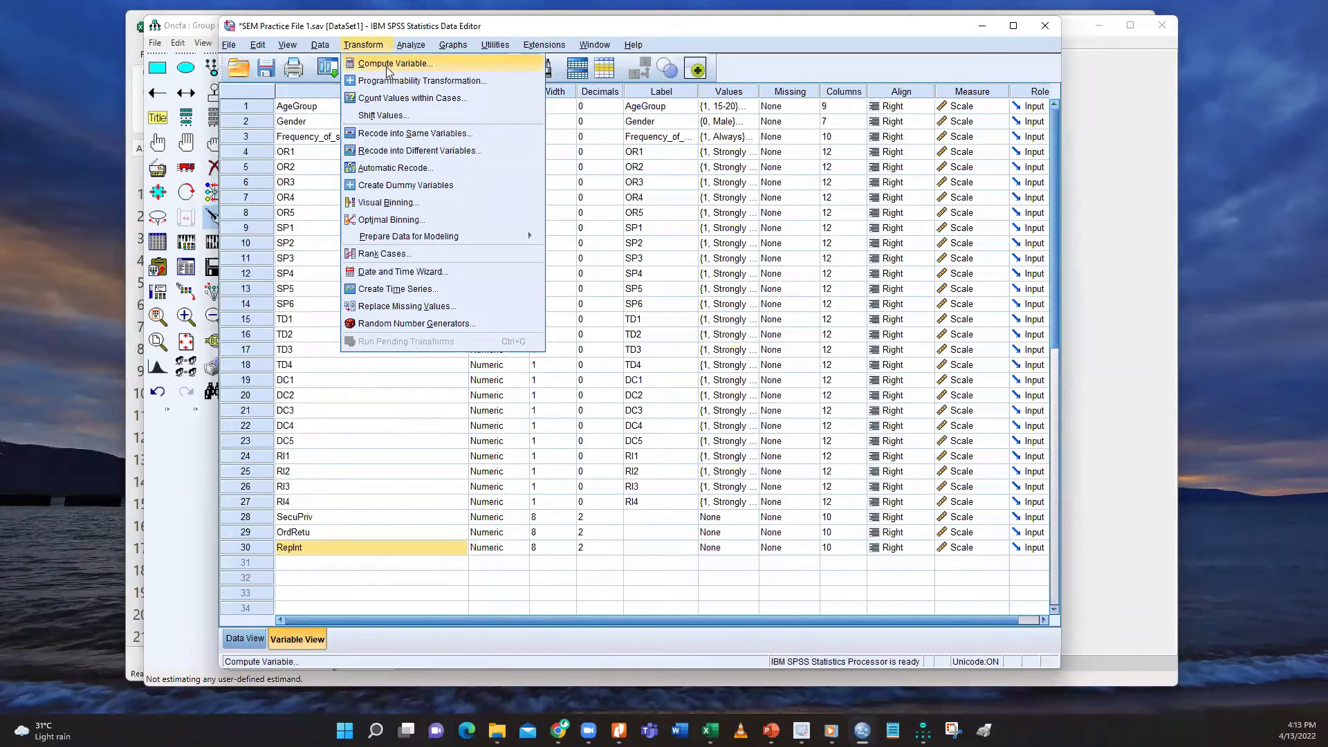
left_click(387, 68)
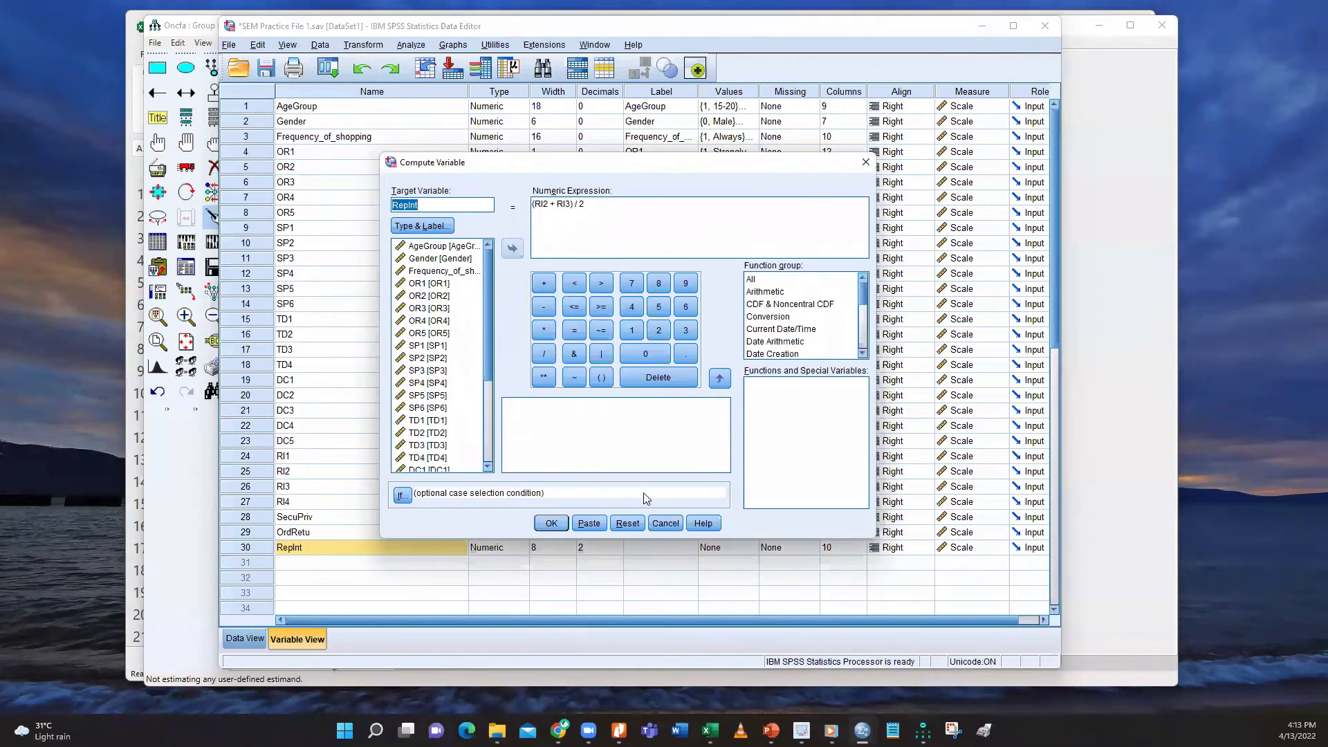
left_click(626, 523)
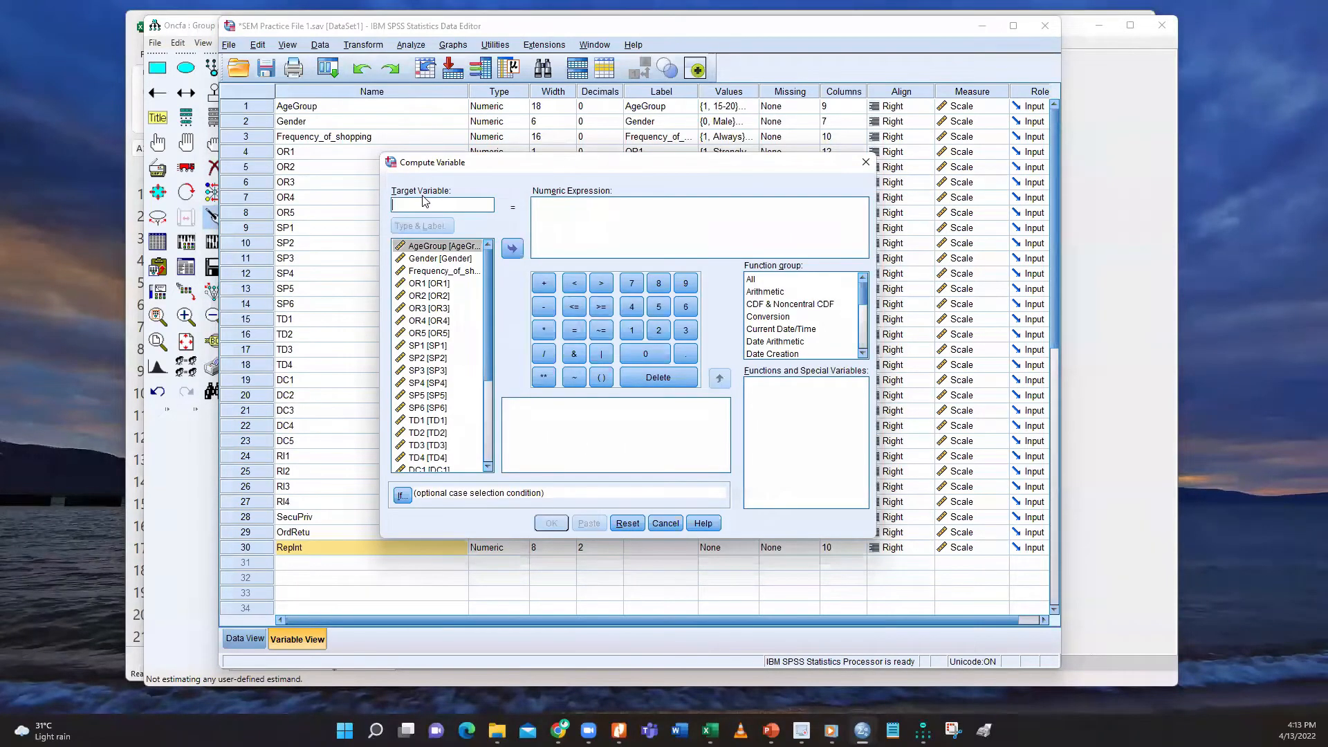
Name the new target variable TimDel and begin its numeric expression with a pair of empty parentheses
left_click(424, 201)
type("TimDel")
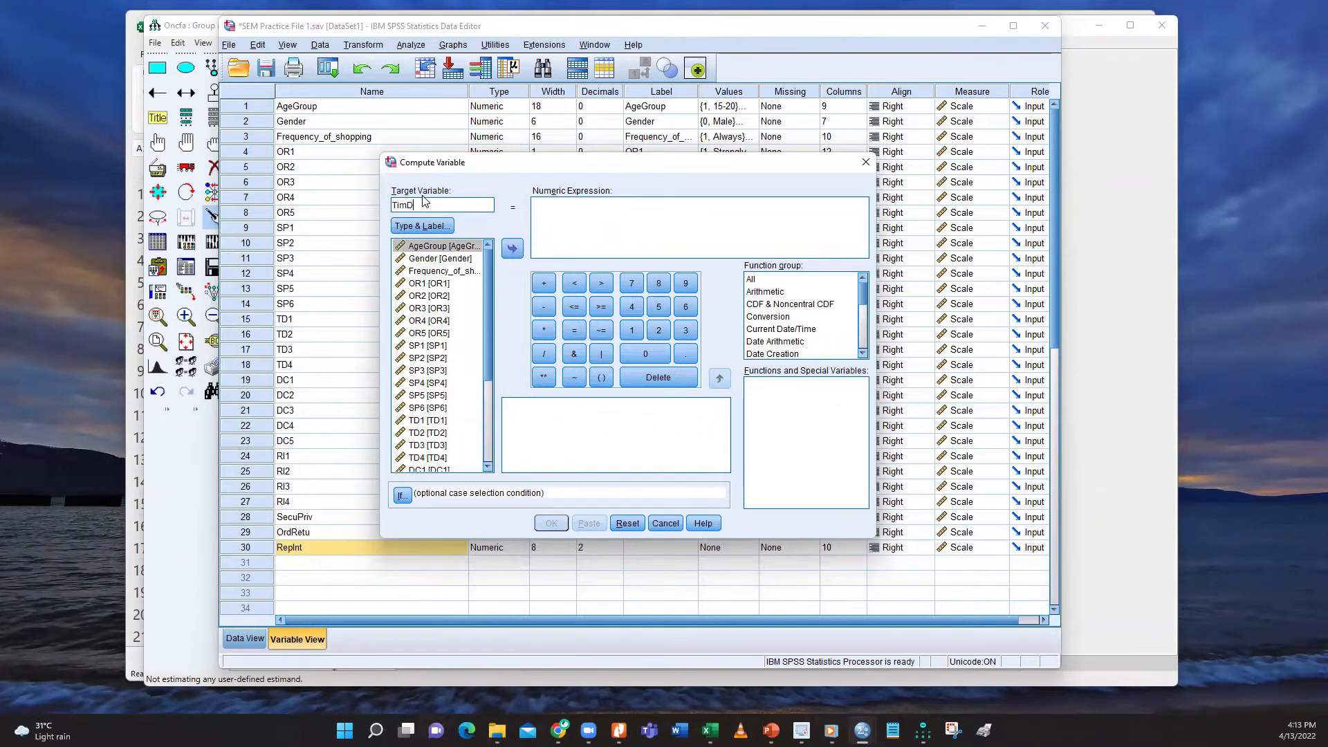
left_click(537, 217)
left_click(601, 377)
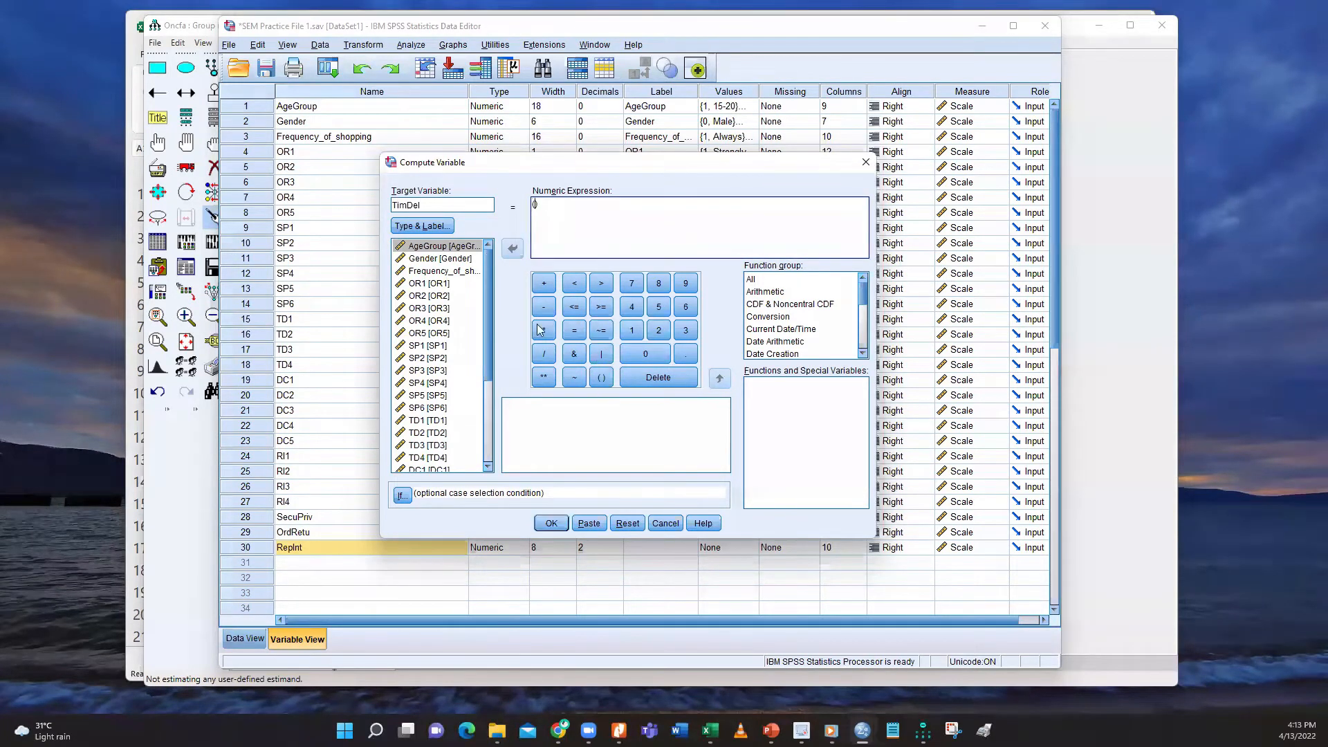
Fill the parentheses of the TimDel expression with the sum of TD2, TD3 and TD4, checking the retained items in the Amos path diagram
left_click(433, 433)
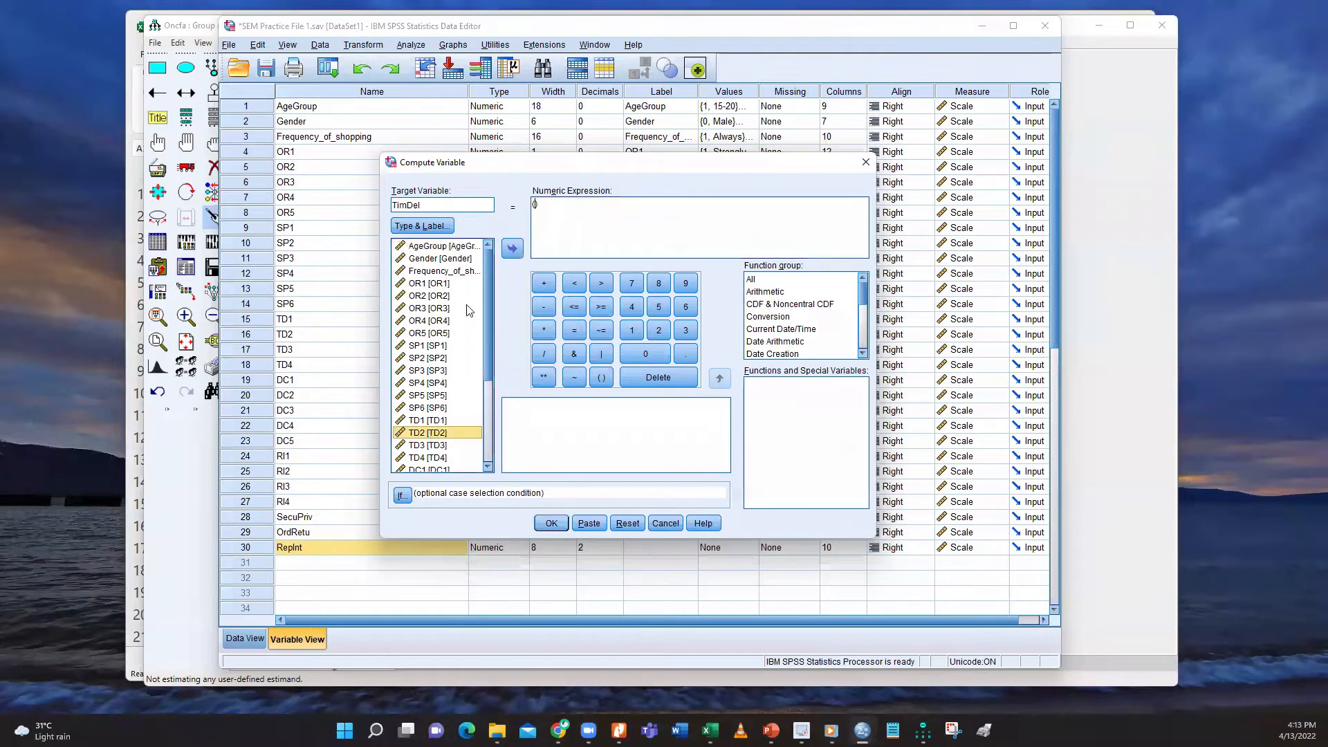
left_click(516, 246)
left_click(543, 283)
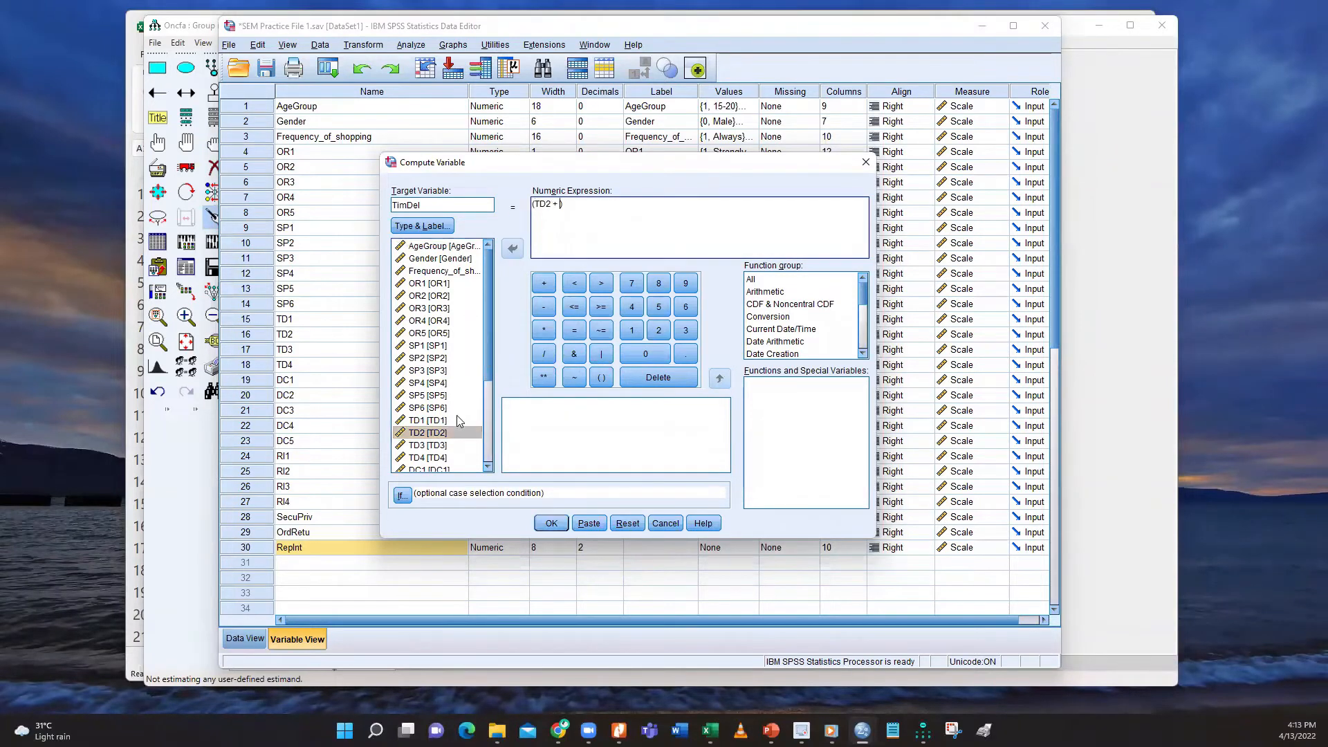
left_click(435, 446)
left_click(513, 248)
left_click(181, 519)
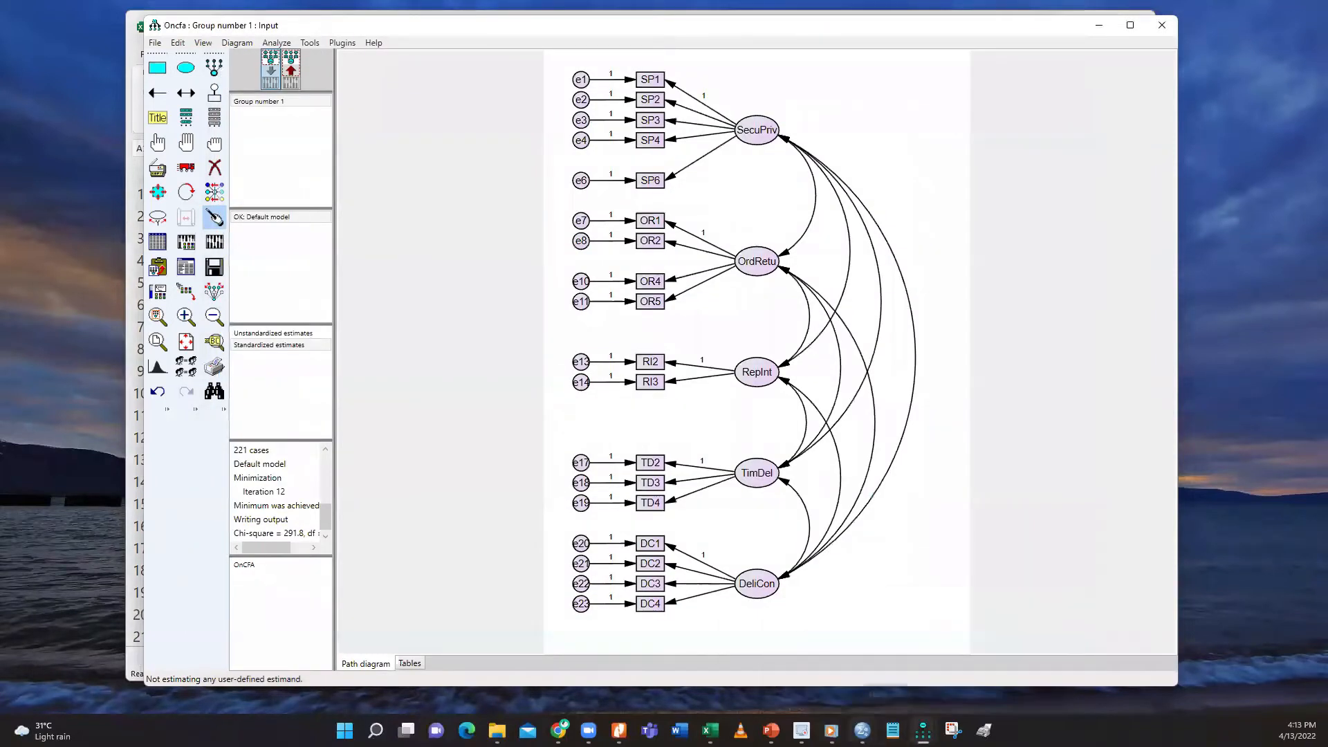
mouse_move(893, 730)
left_click(902, 678)
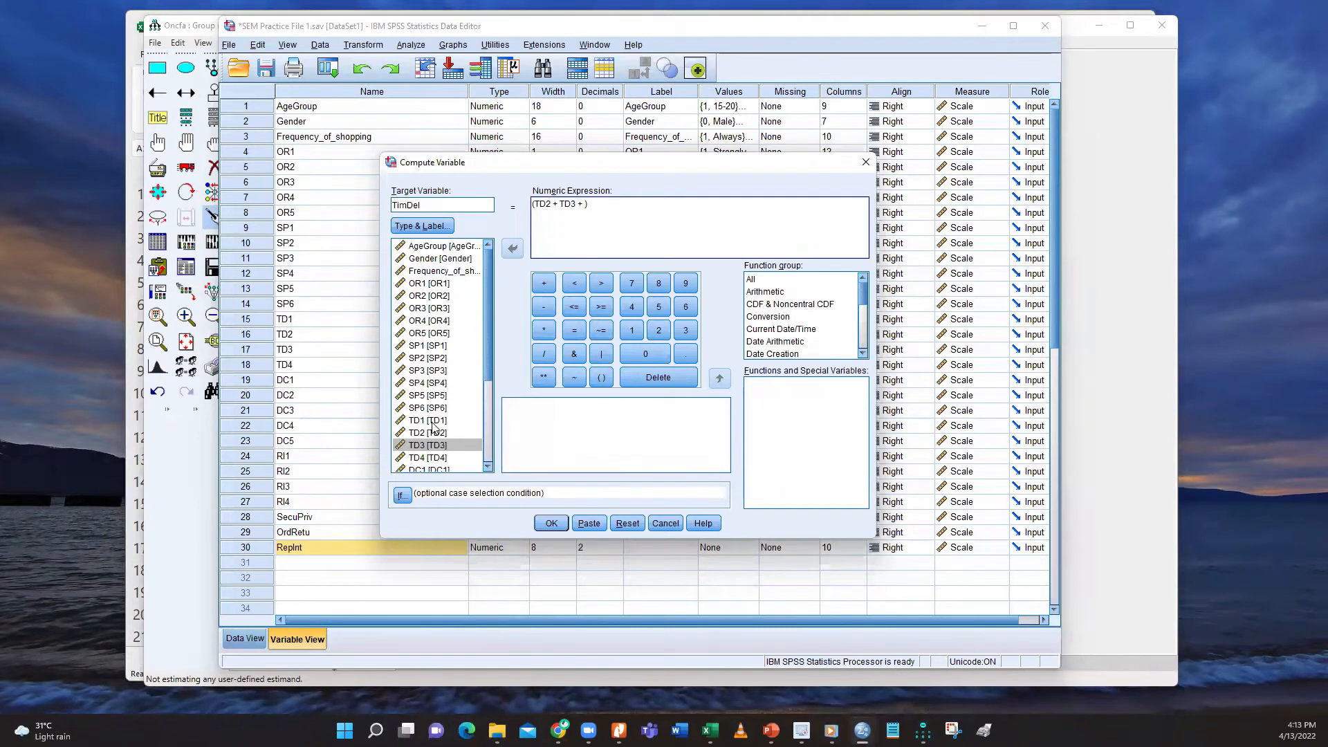
left_click(429, 458)
left_click(508, 250)
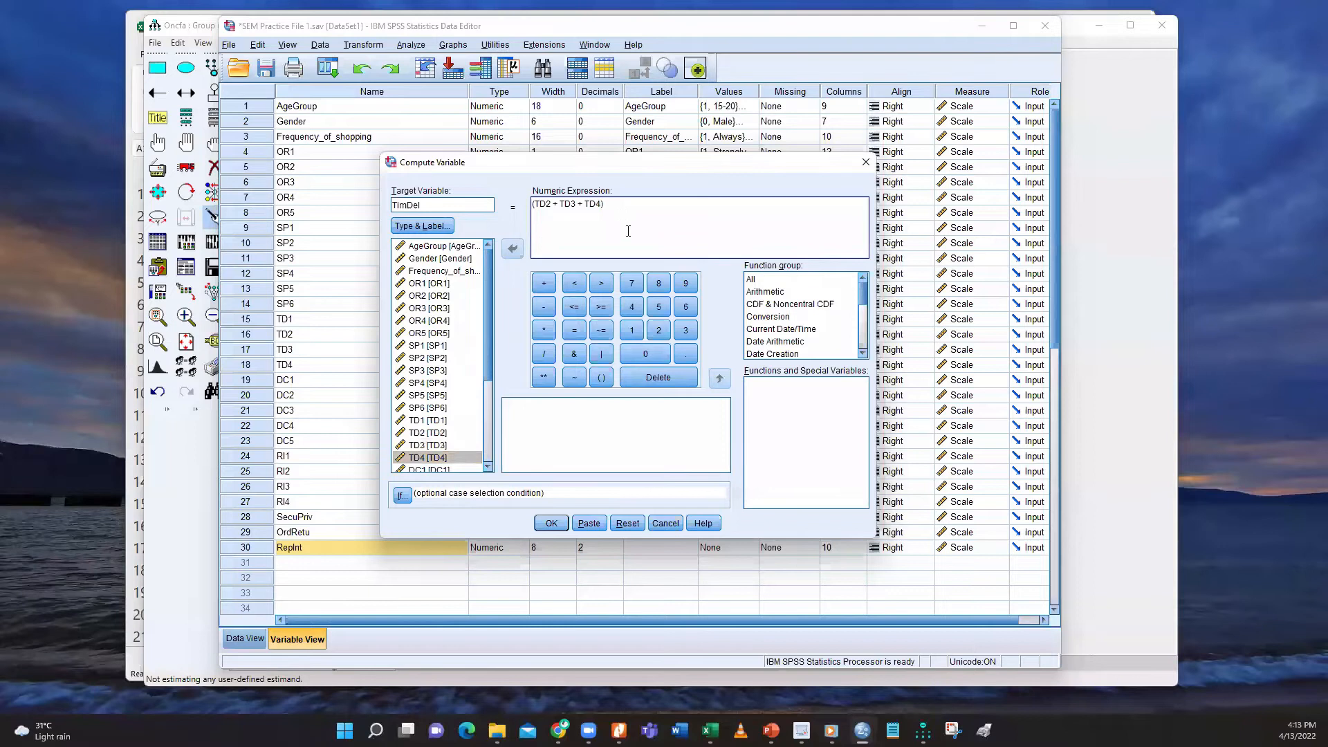
Divide the sum of the TD items by 3, compute TimDel, and return to the variable list in the Data Editor
left_click(544, 354)
left_click(686, 330)
left_click(551, 523)
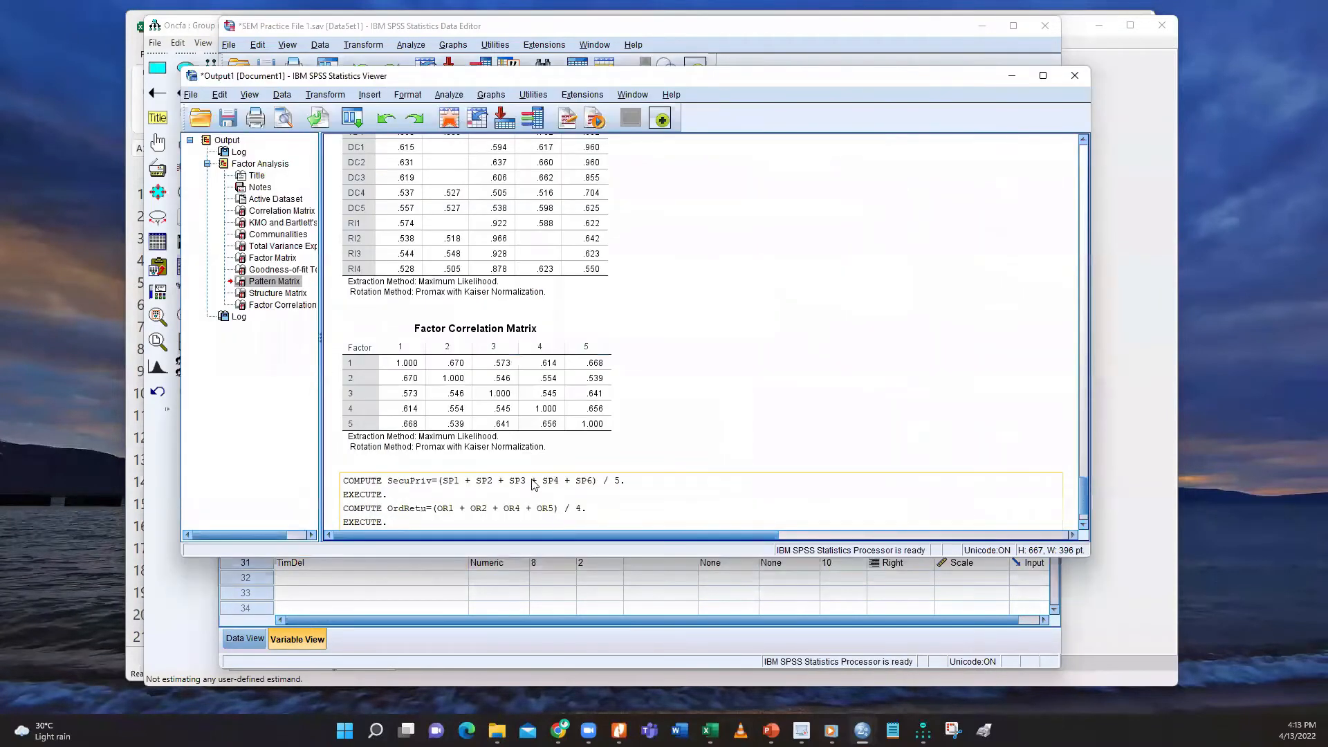
left_click(376, 580)
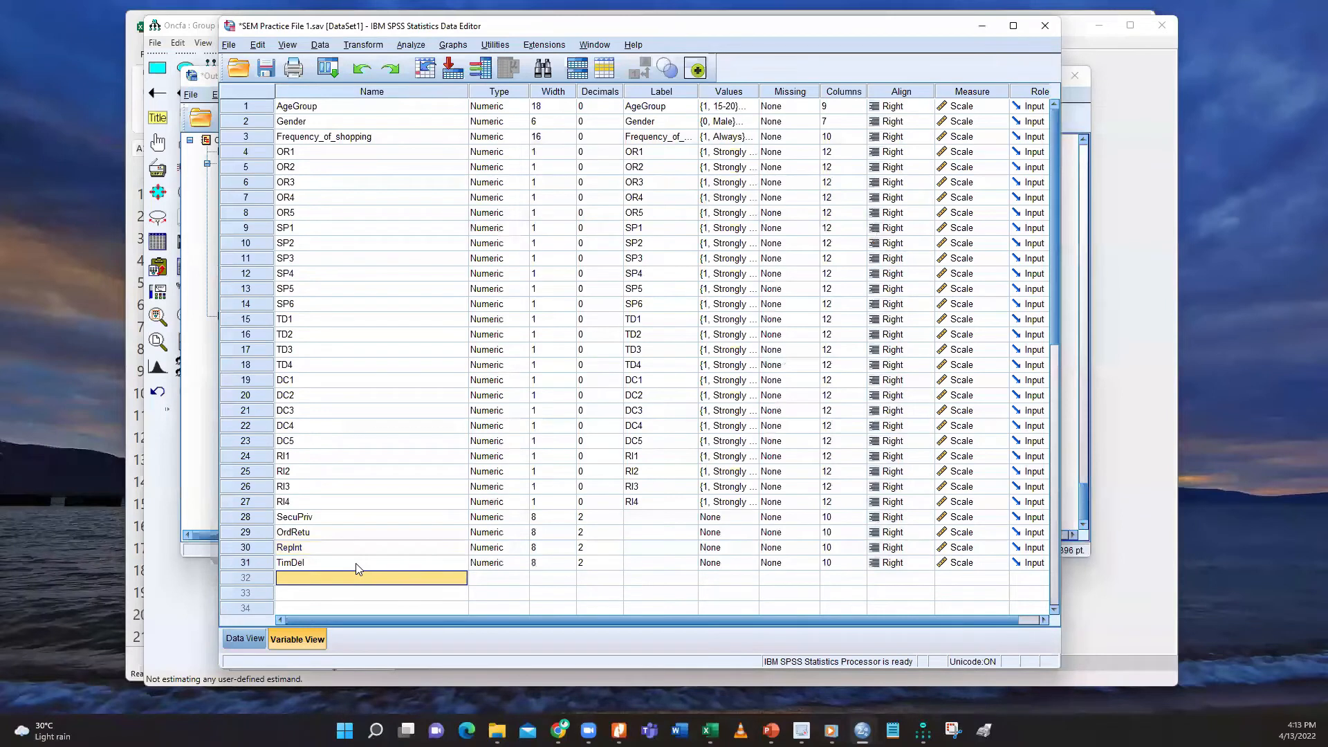
Check the DeliCon items in the Amos path diagram and return to SPSS to reopen Compute Variable with cleared fields
left_click(1111, 602)
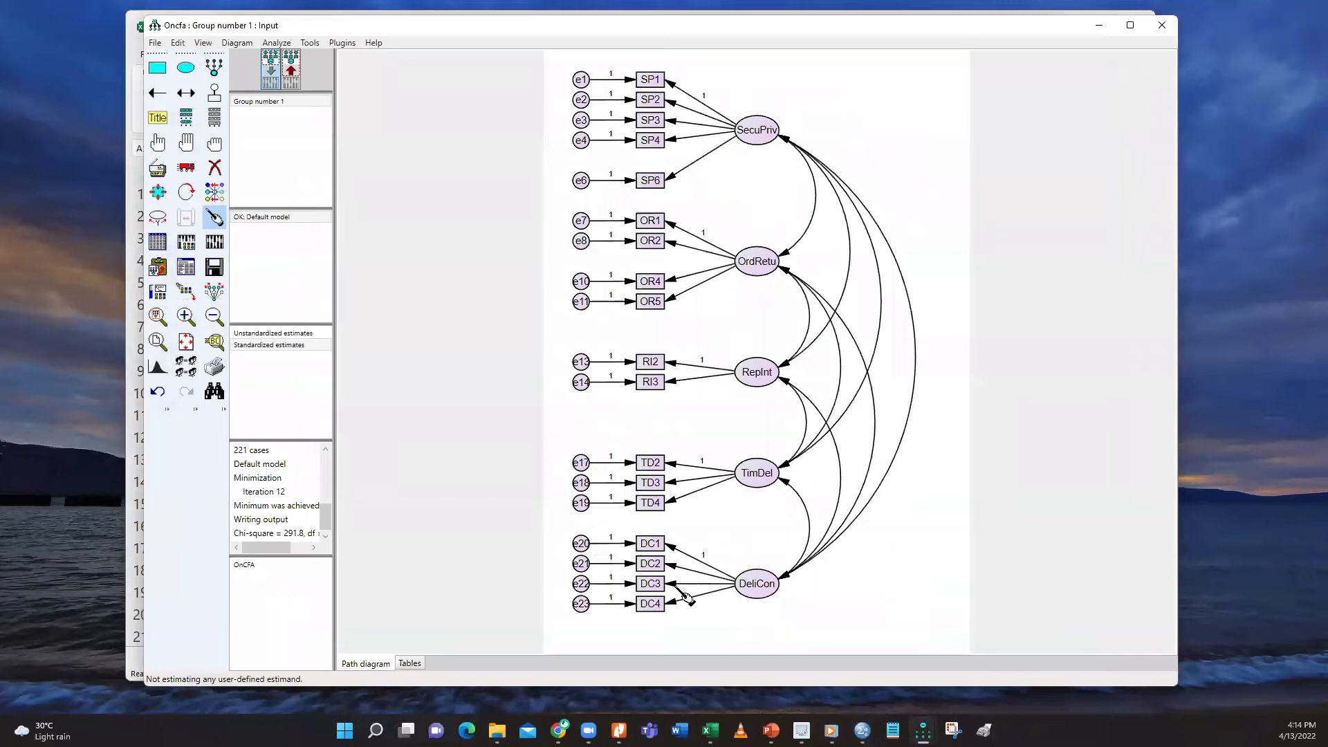
mouse_move(832, 730)
mouse_move(863, 730)
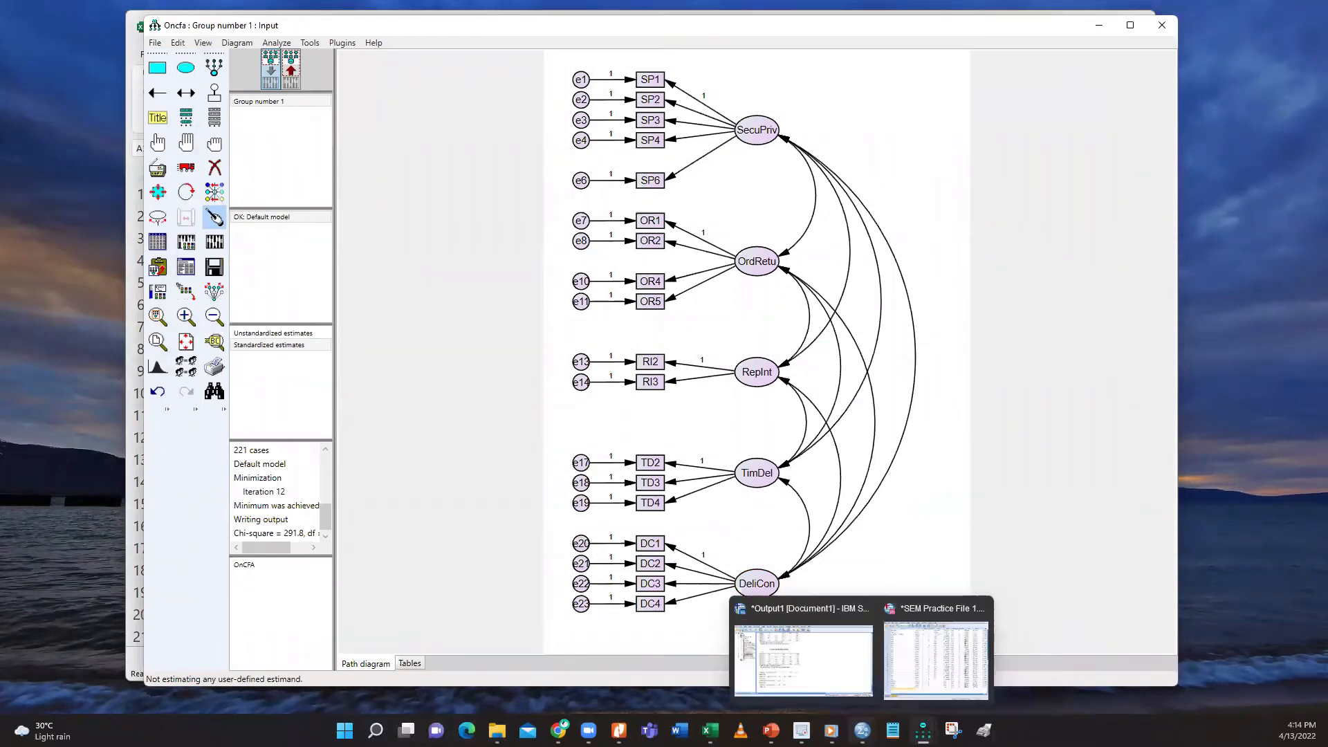
left_click(899, 674)
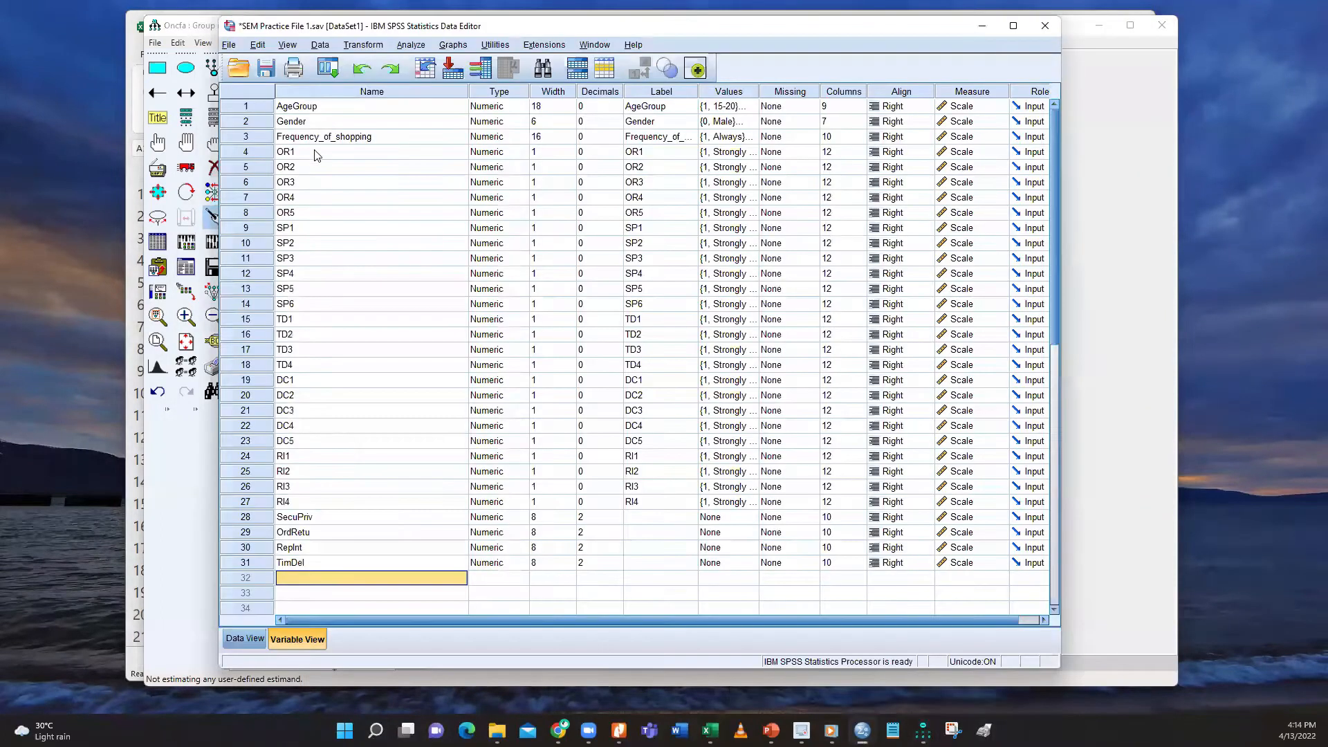
left_click(364, 45)
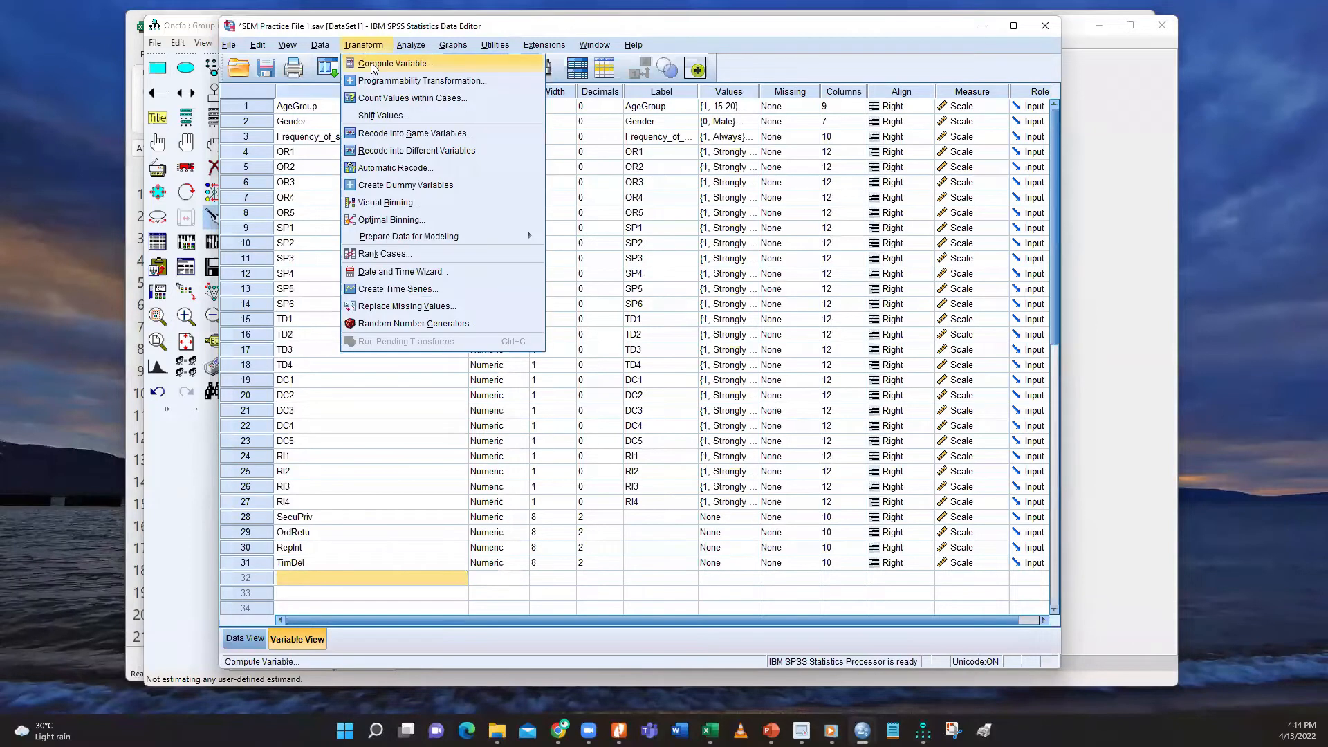
left_click(372, 64)
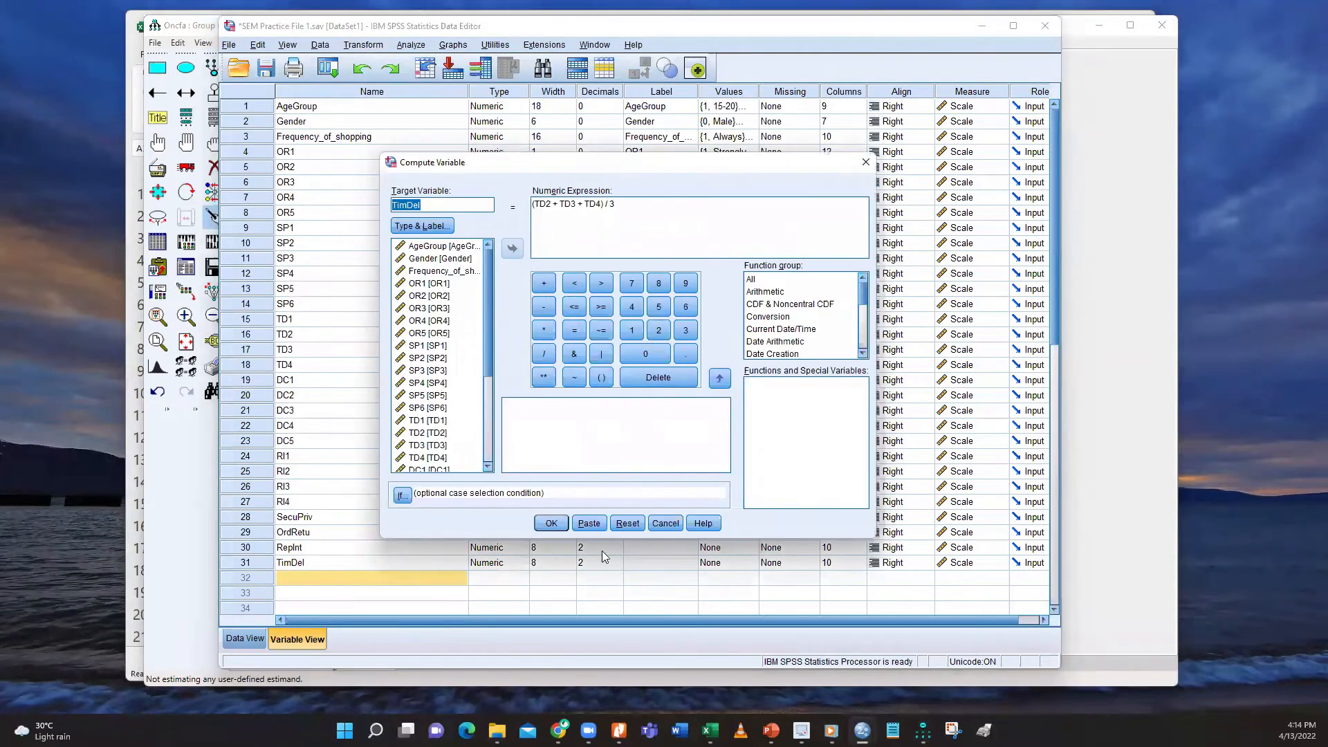
left_click(628, 524)
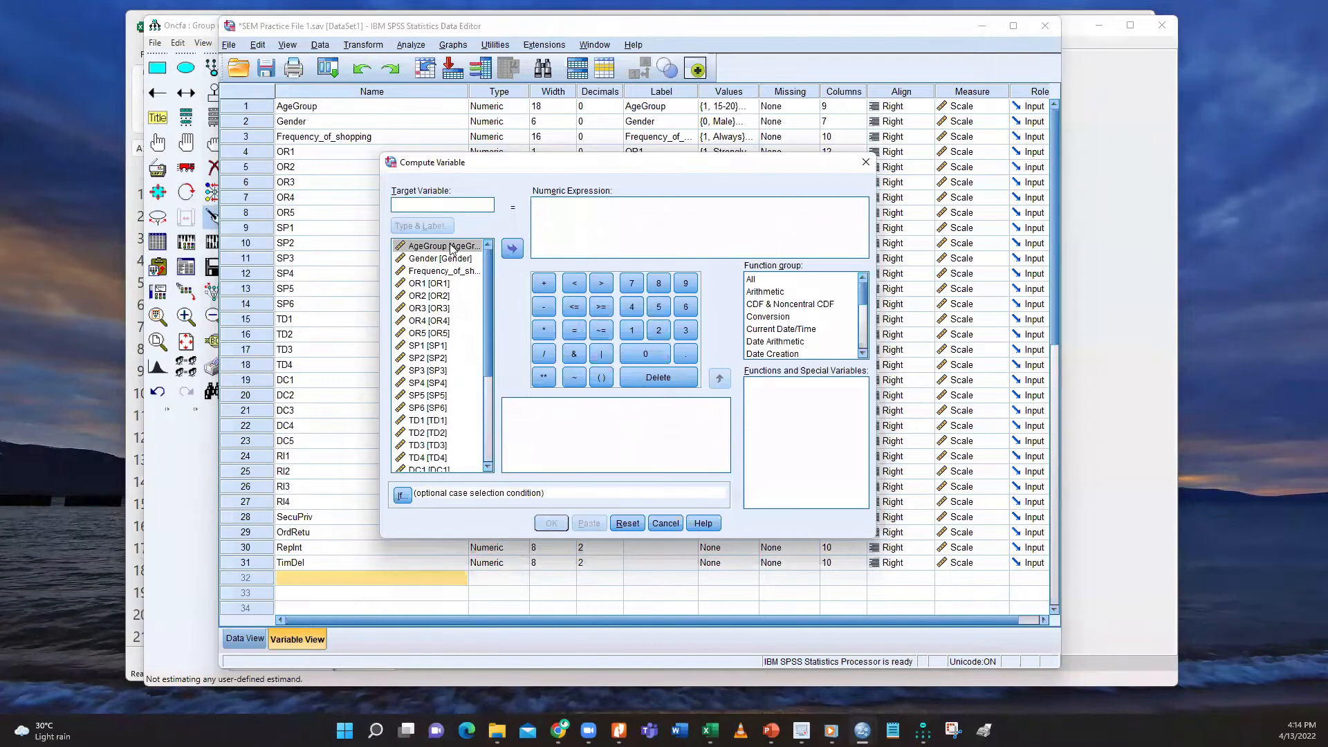
Name the new target variable DeliCon and start its numeric expression with empty parentheses
type("DeliCon")
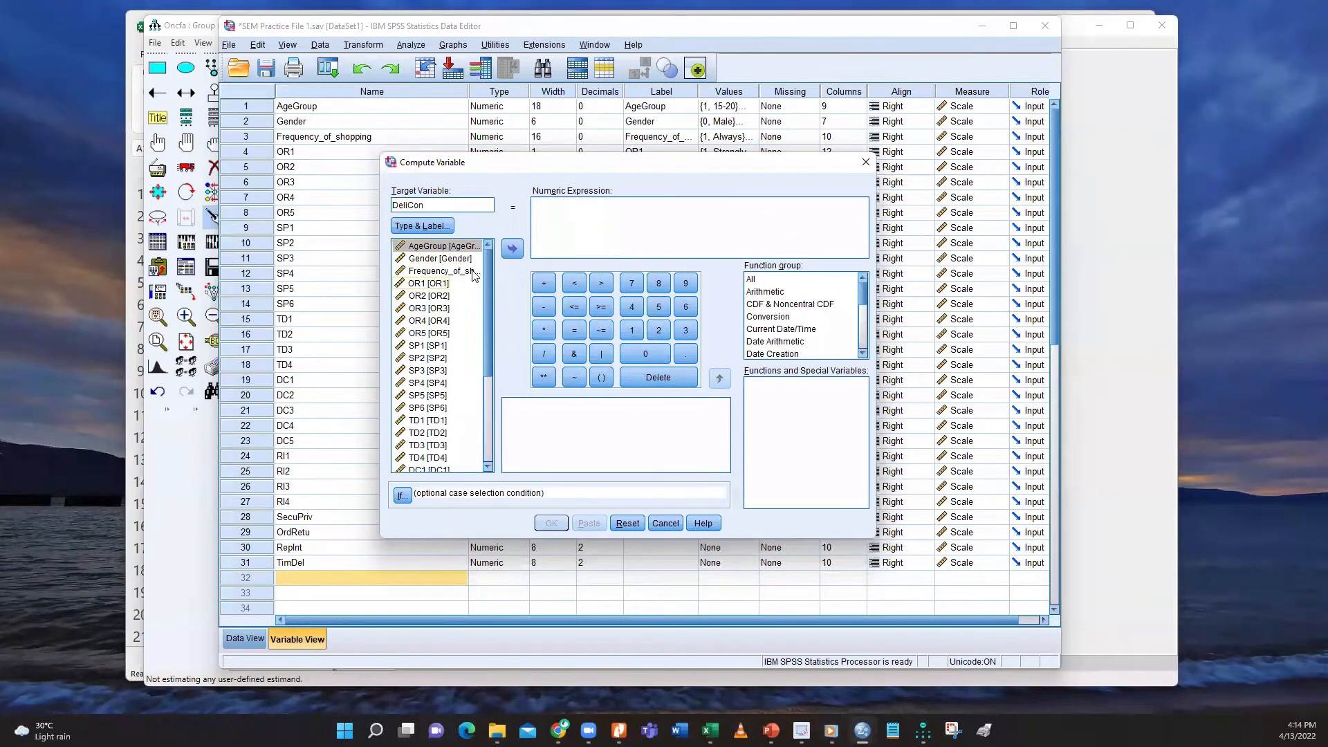
left_click(604, 228)
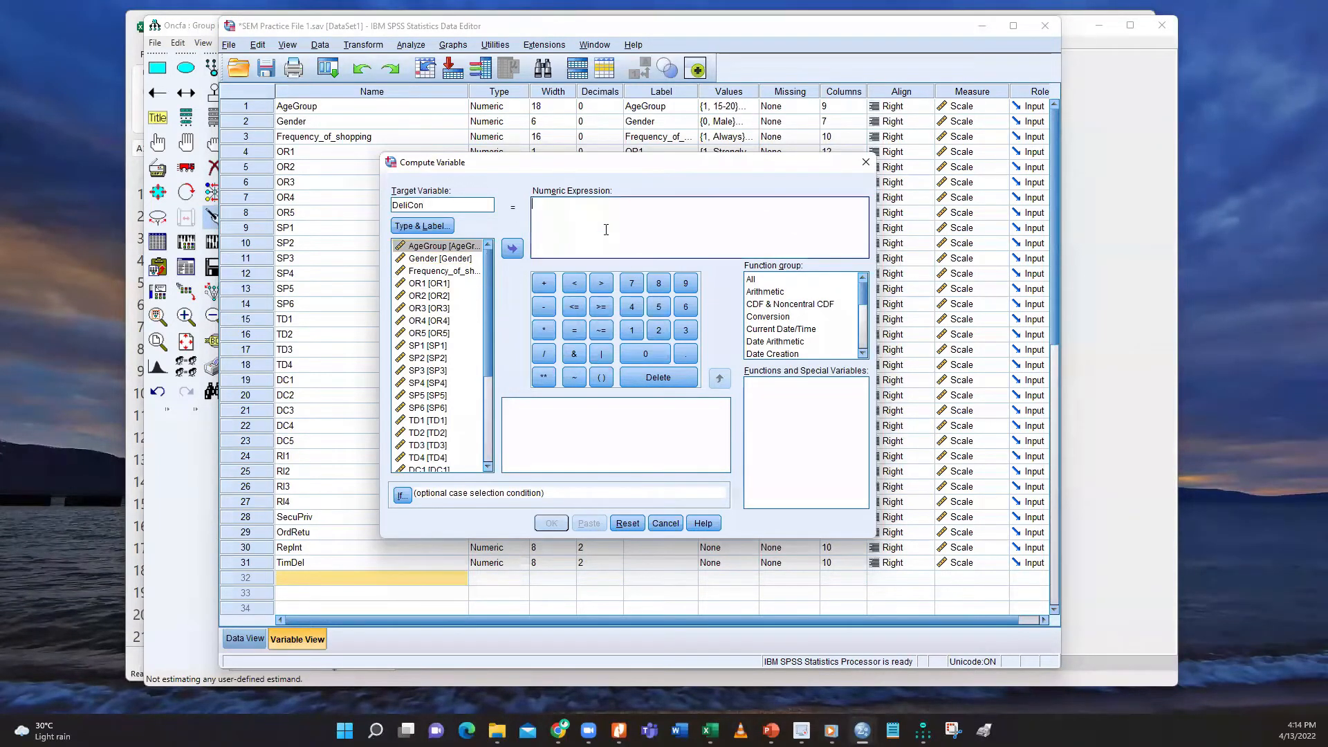
left_click(599, 378)
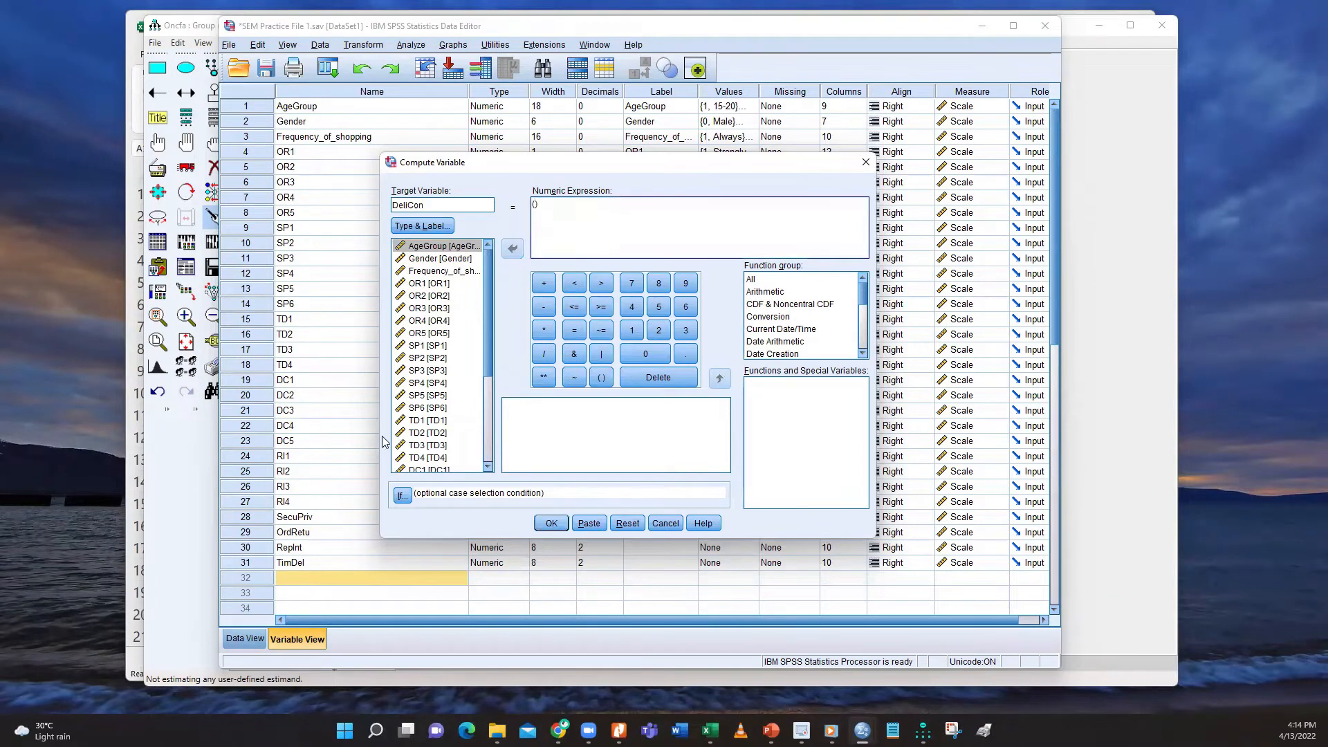
Fill the parentheses of the DeliCon expression with the sum of DC1, DC2, DC3 and DC4
scroll(395, 438, "down", 3)
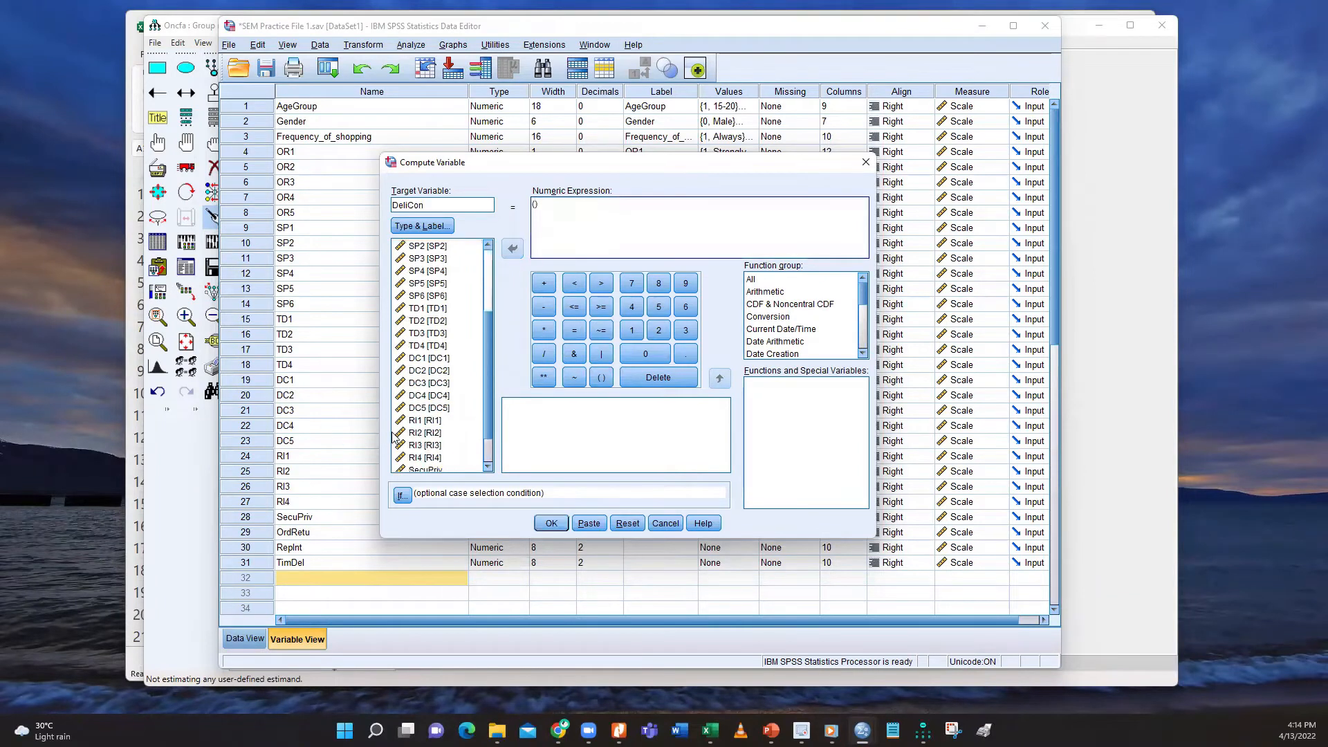
left_click(429, 359)
left_click(513, 249)
left_click(544, 283)
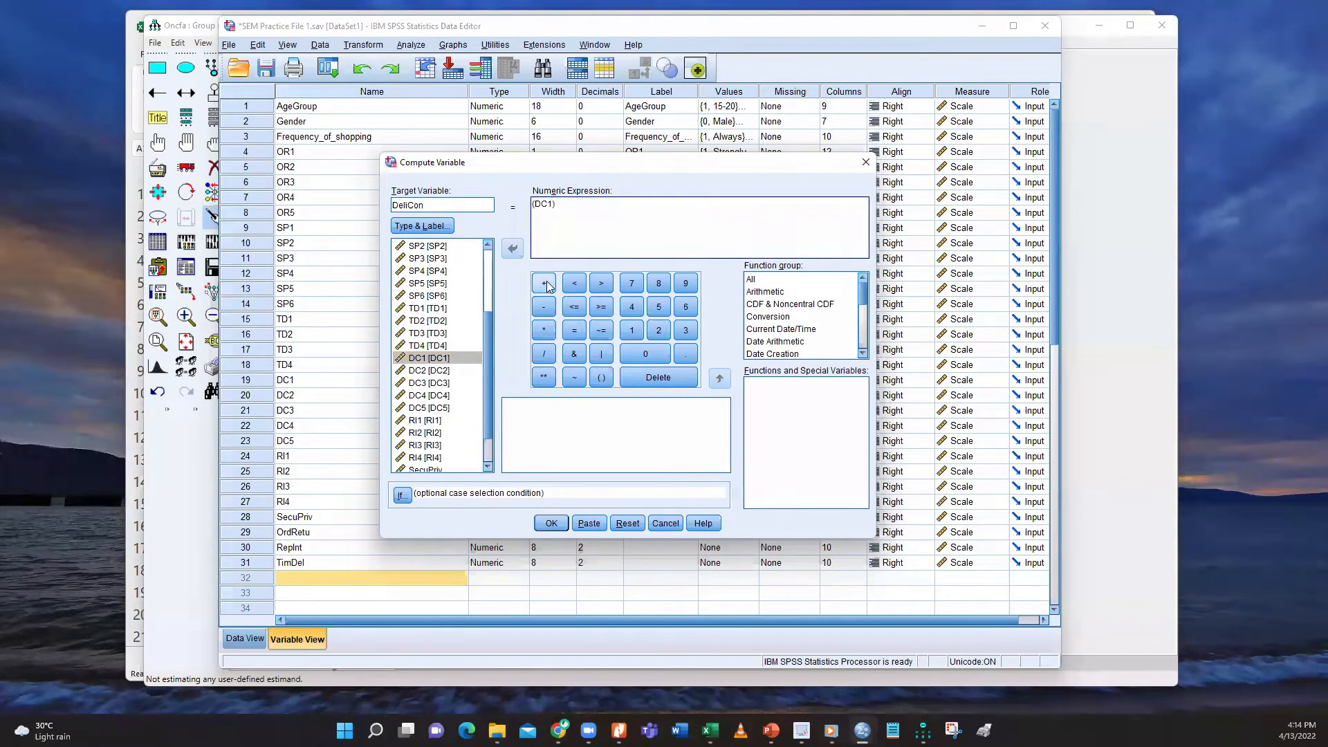
left_click(429, 371)
left_click(512, 249)
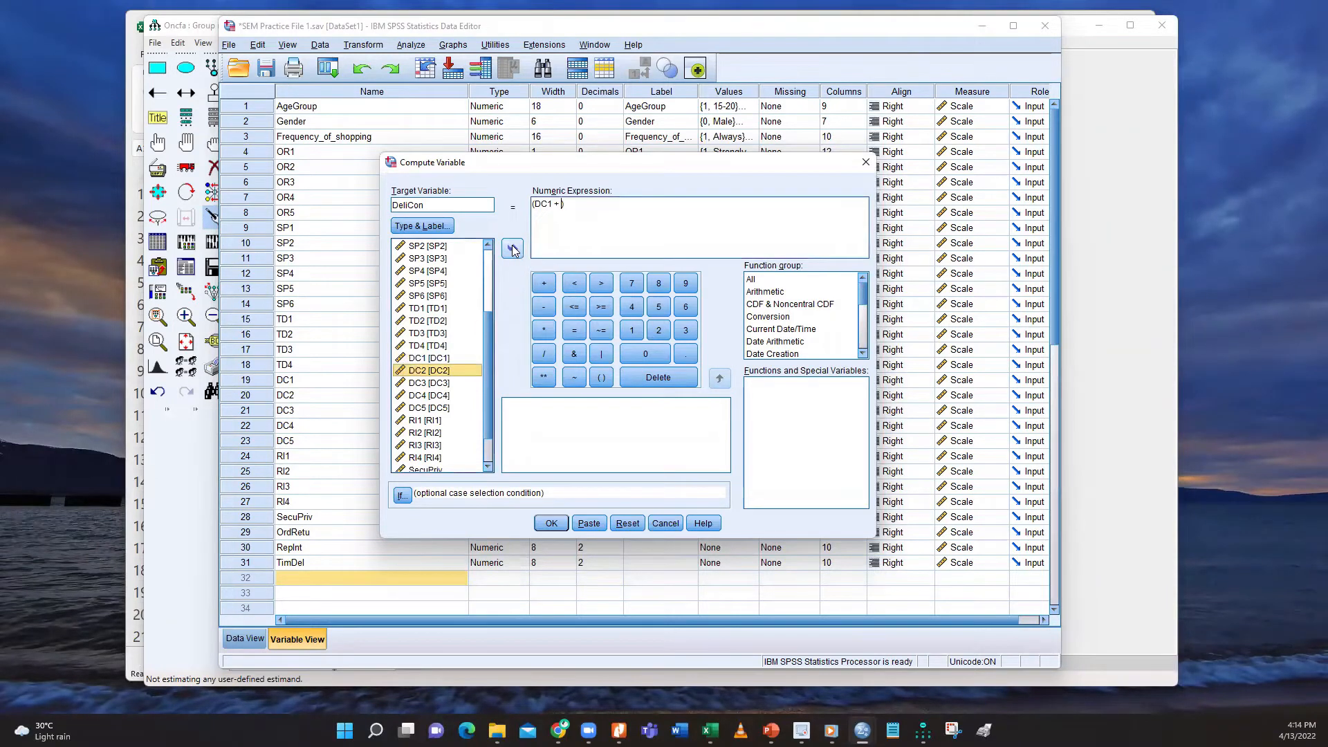
left_click(550, 283)
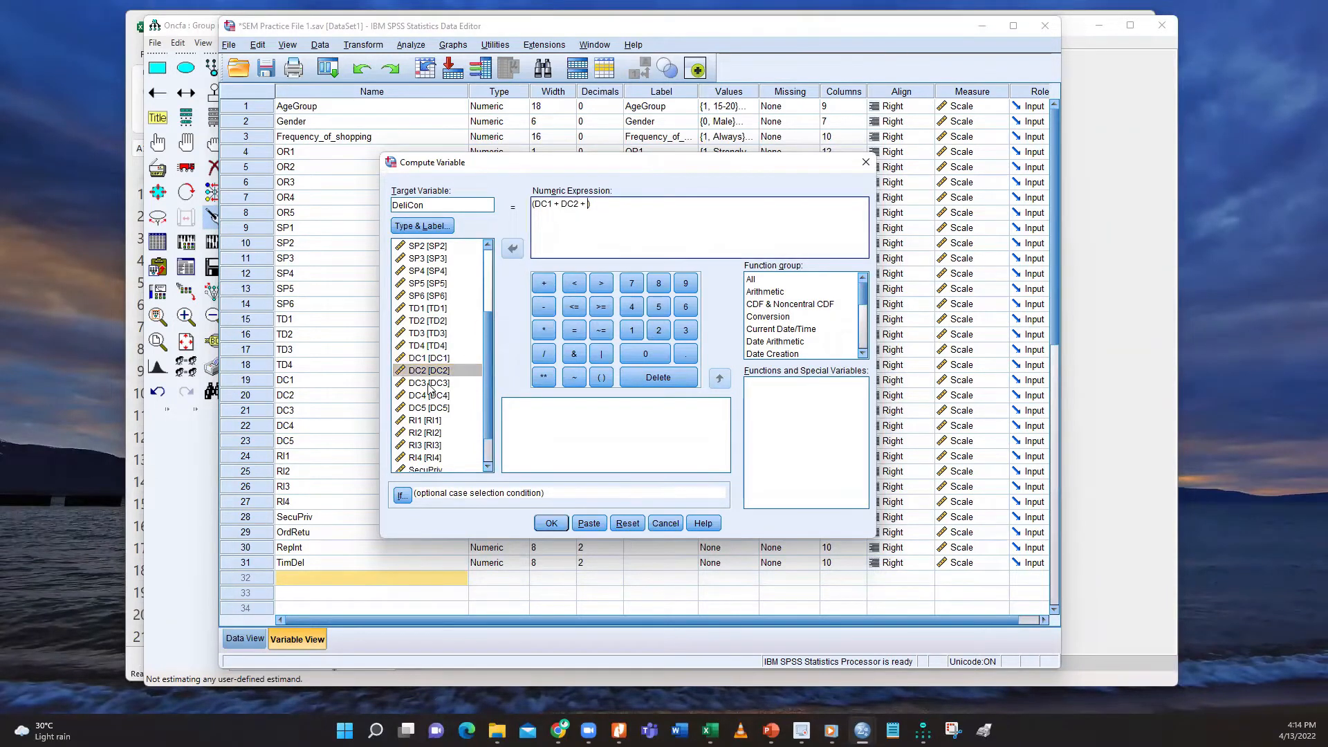
left_click(429, 383)
left_click(512, 249)
left_click(542, 284)
left_click(425, 395)
left_click(513, 249)
Verify the DC items against the Amos path diagram, divide their sum by 4, and compute DeliCon
left_click(203, 487)
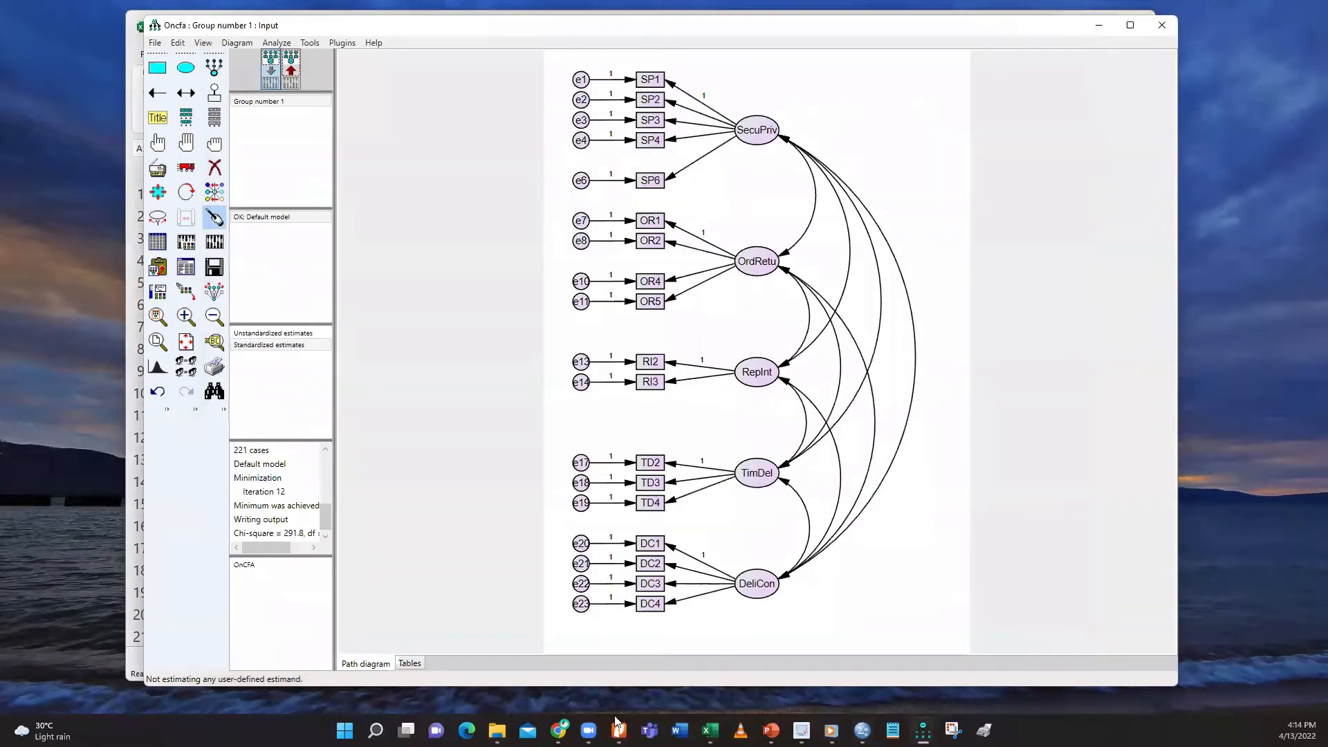
mouse_move(861, 729)
left_click(897, 663)
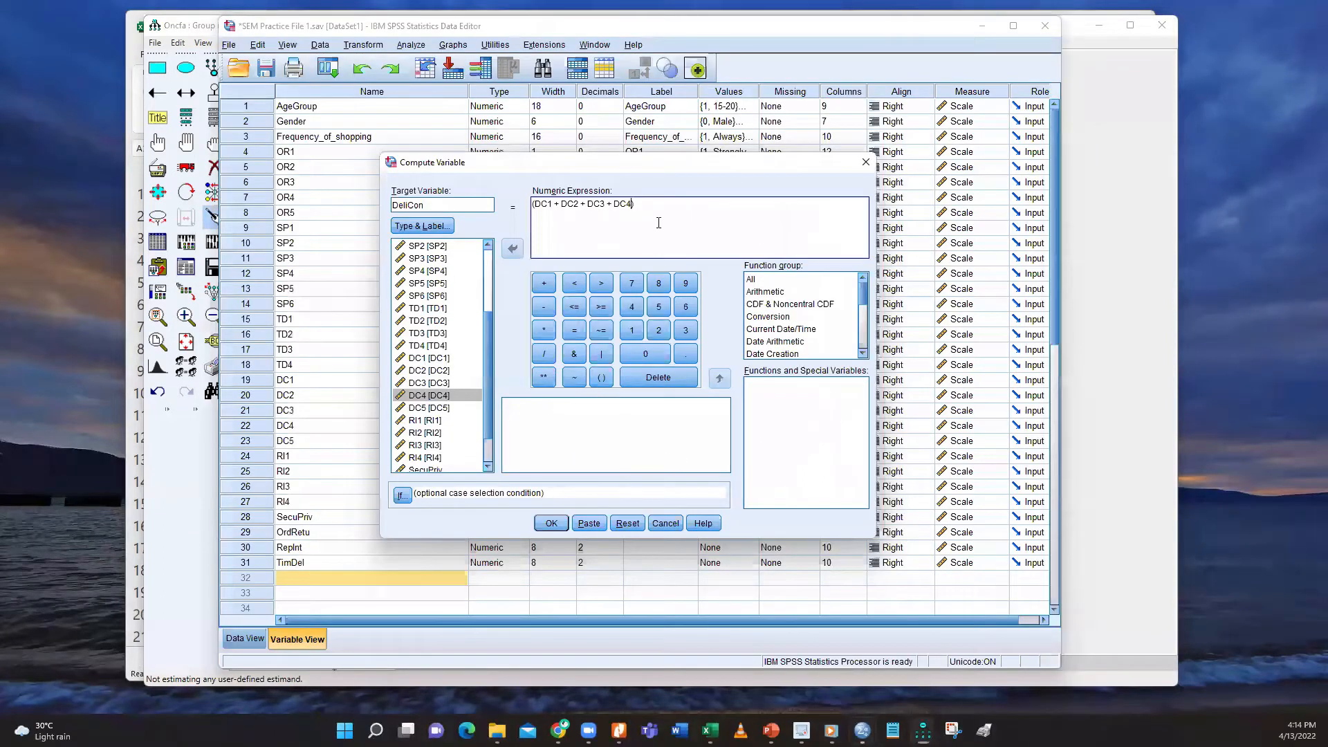
left_click(543, 353)
left_click(631, 307)
left_click(558, 527)
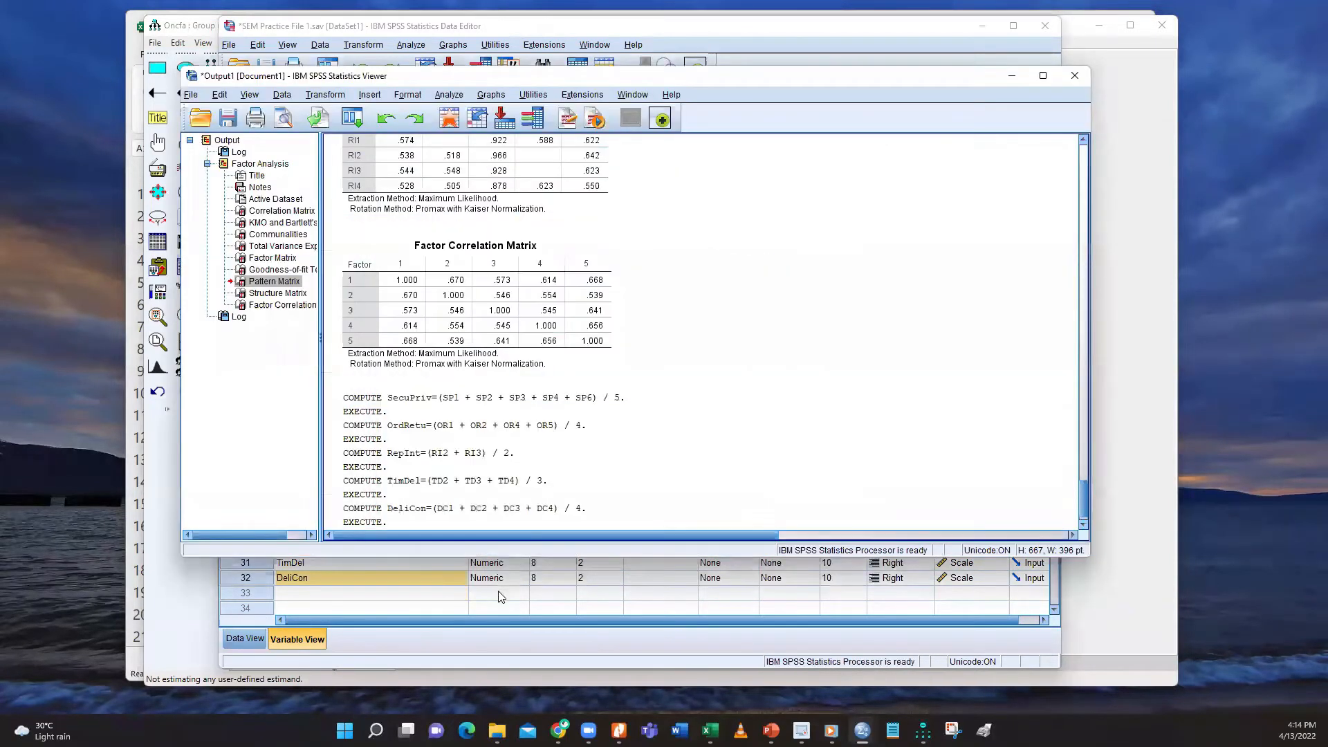
left_click(449, 579)
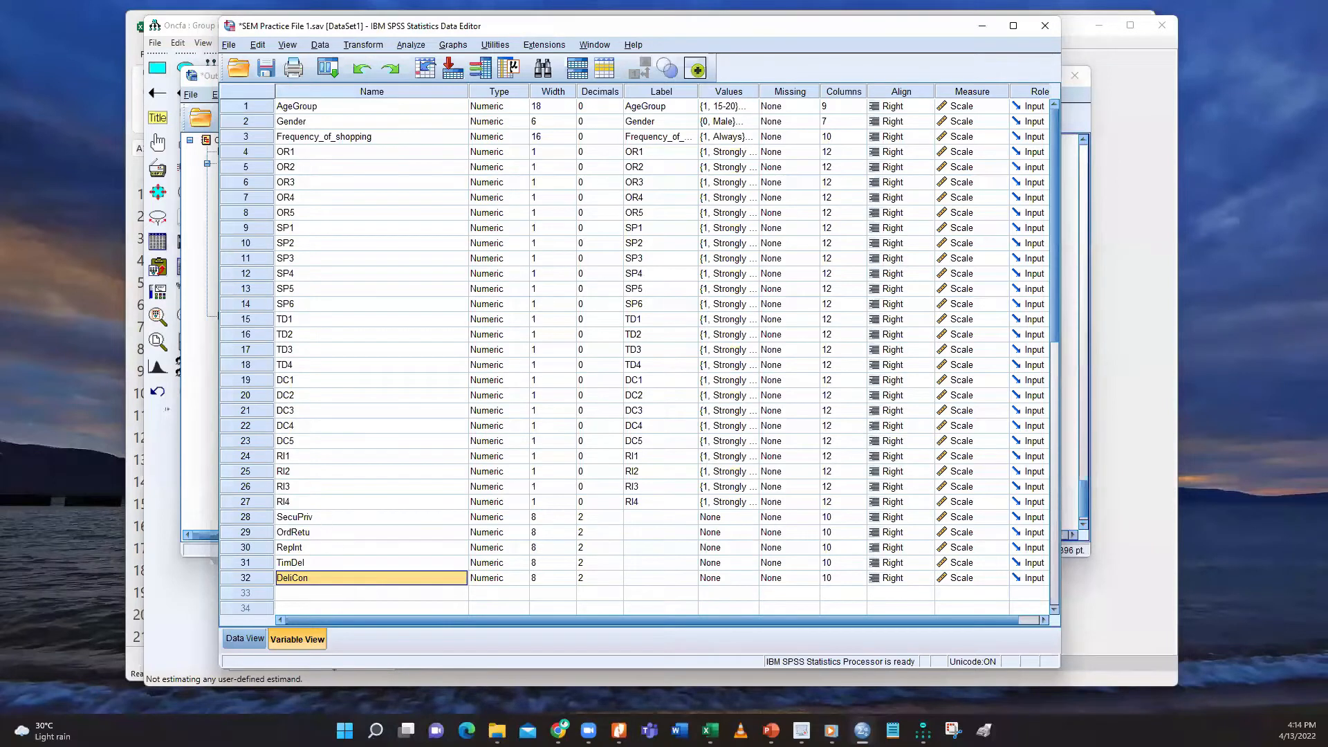
Review the constructs in the Amos path diagram, return to the SPSS Data Editor, and save the dataset with the new composite variables
left_click(166, 612)
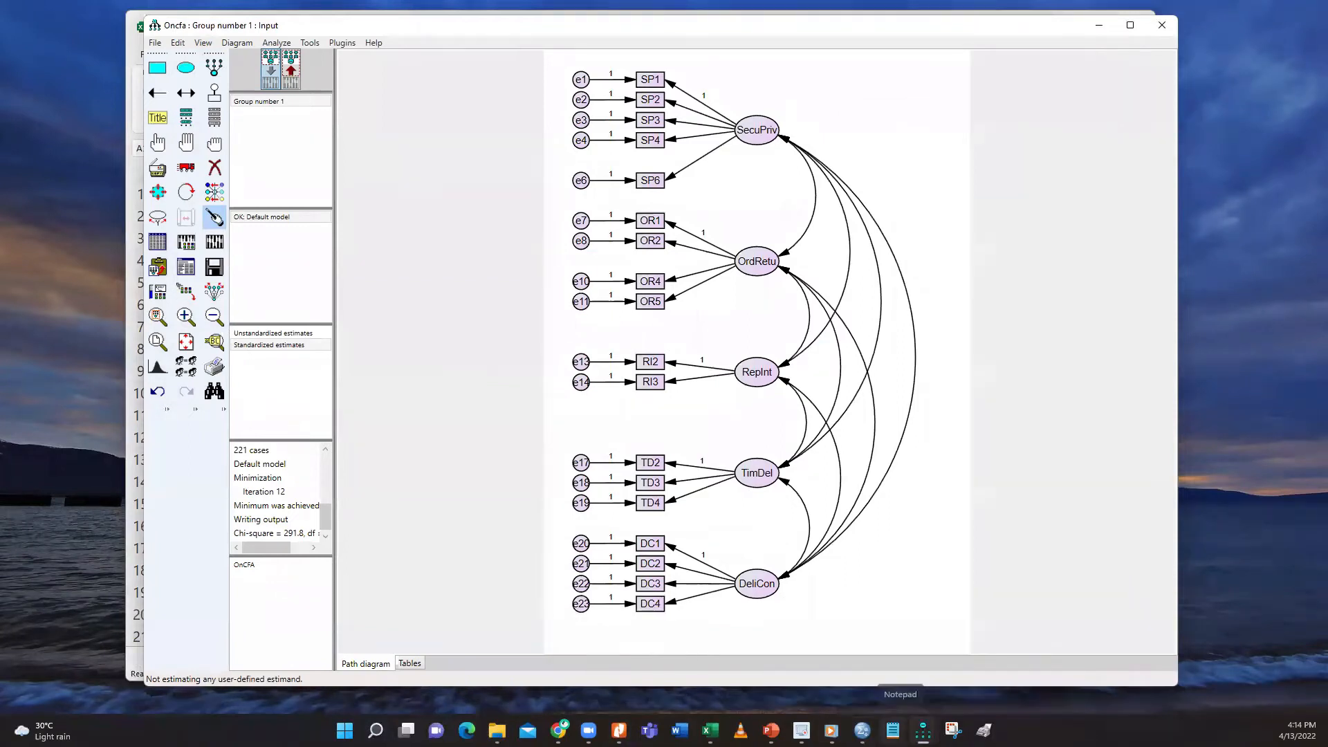
mouse_move(861, 730)
left_click(898, 666)
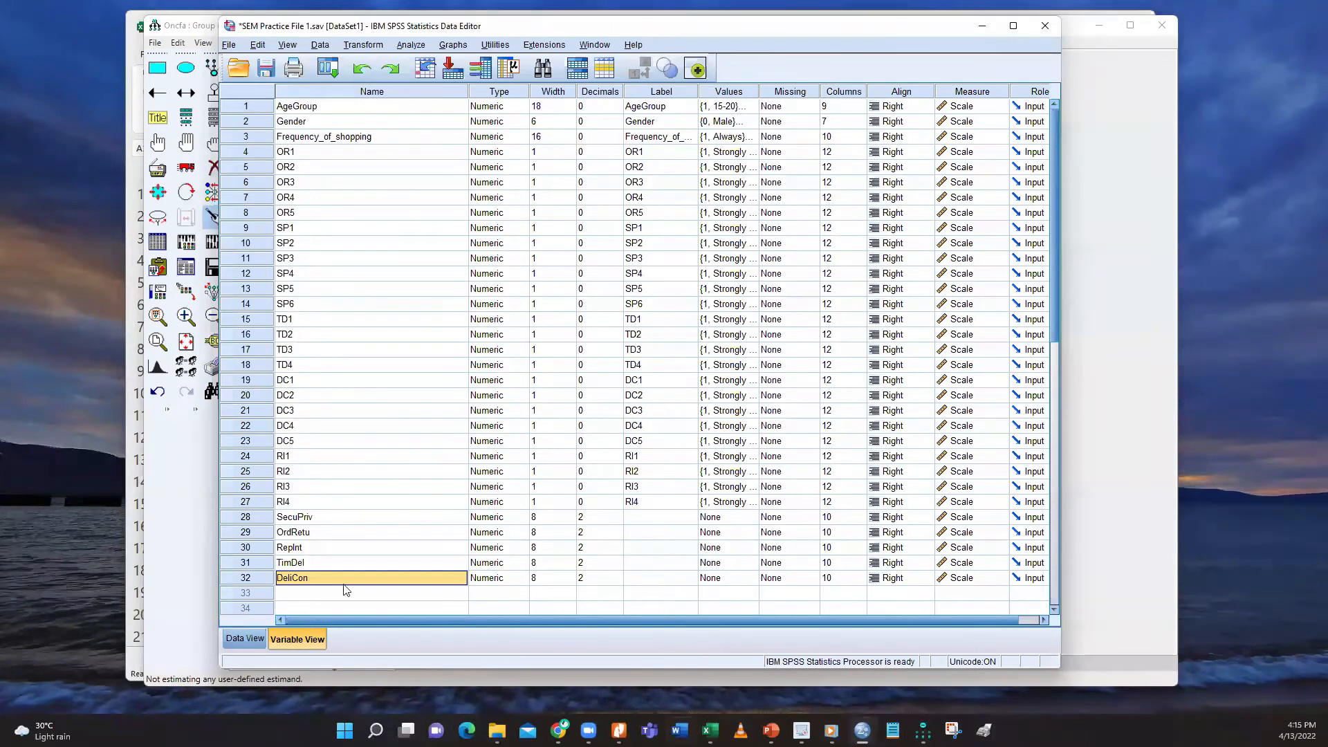
mouse_move(54, 731)
left_click(272, 70)
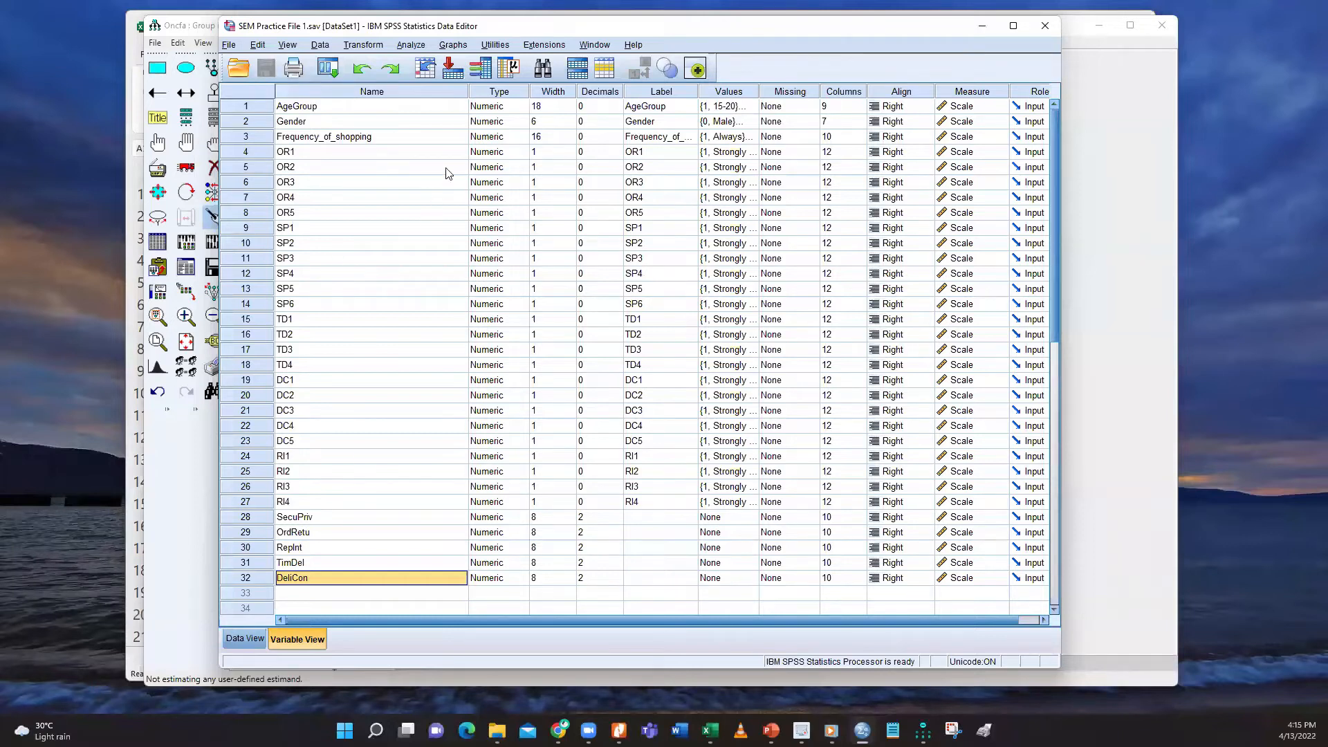
Set up a Descriptives analysis with the composite variables SecuPriv, OrdRetu, RepInt, TimDel and DeliCon
left_click(408, 45)
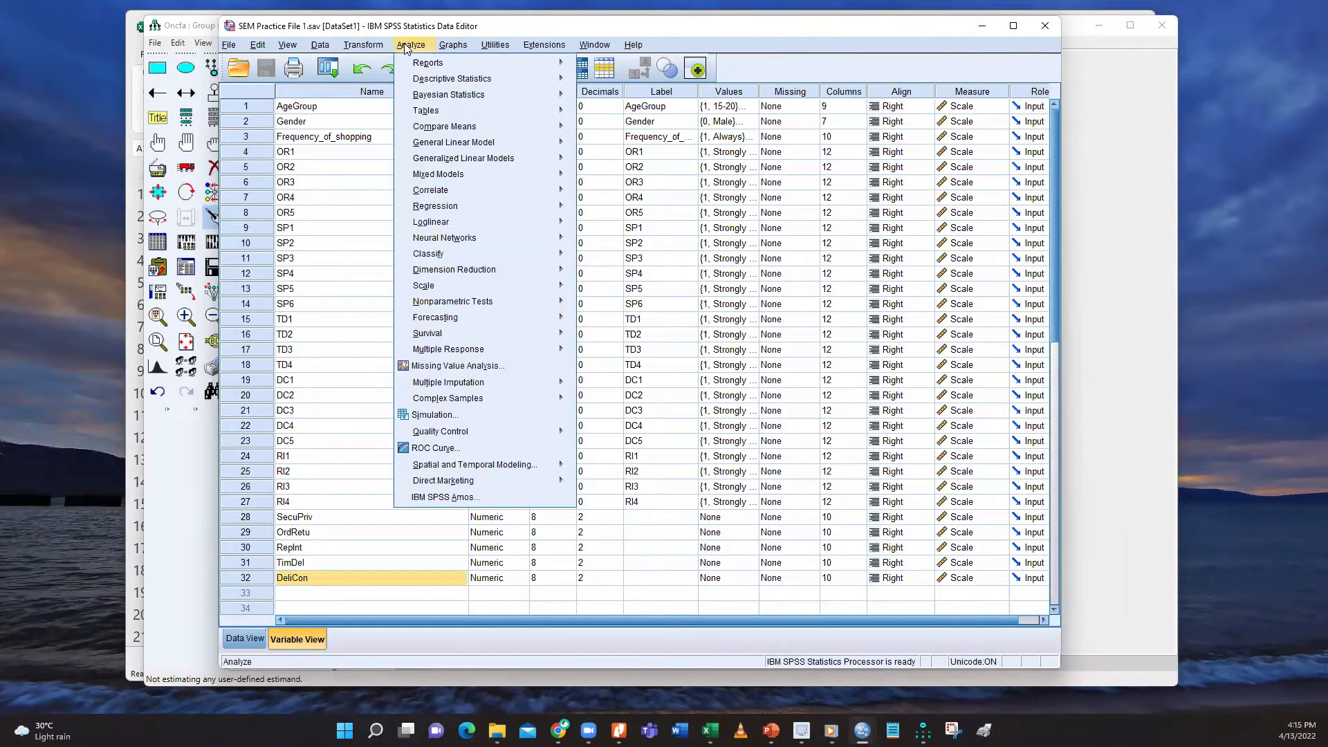
mouse_move(431, 84)
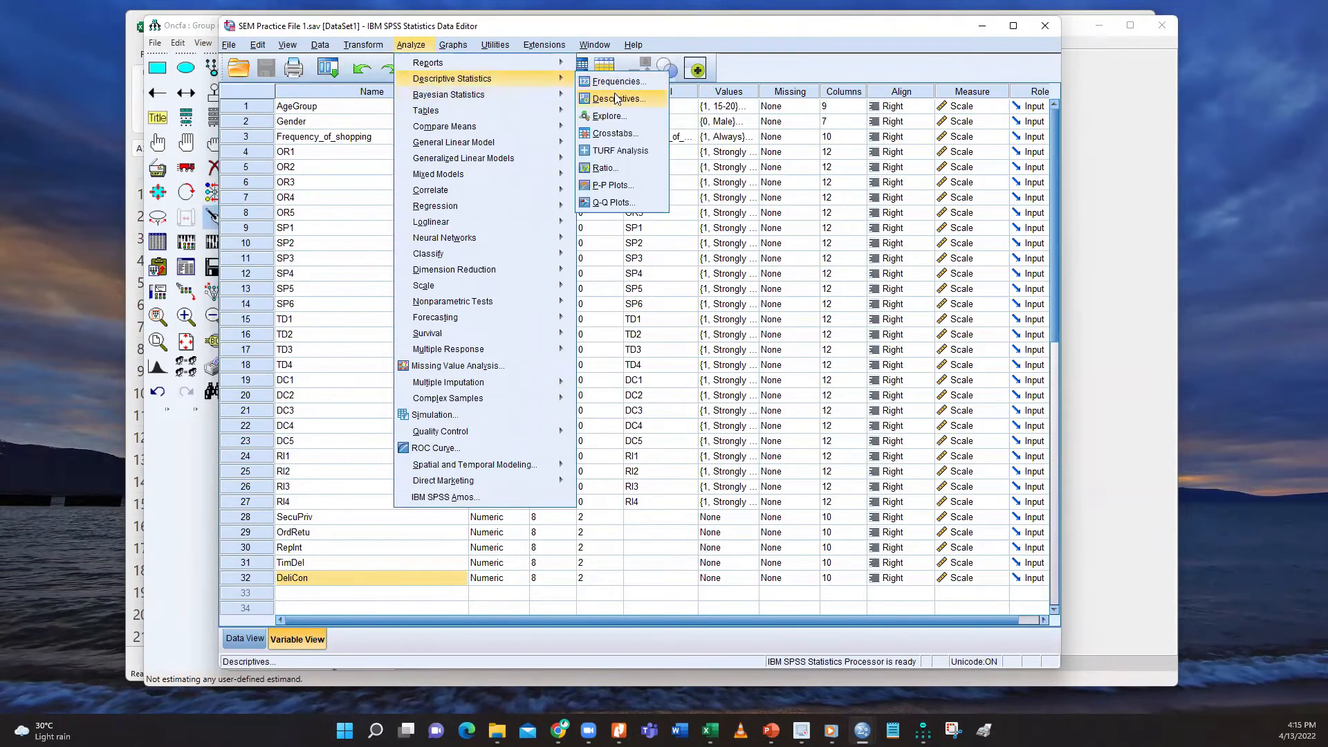
left_click(615, 98)
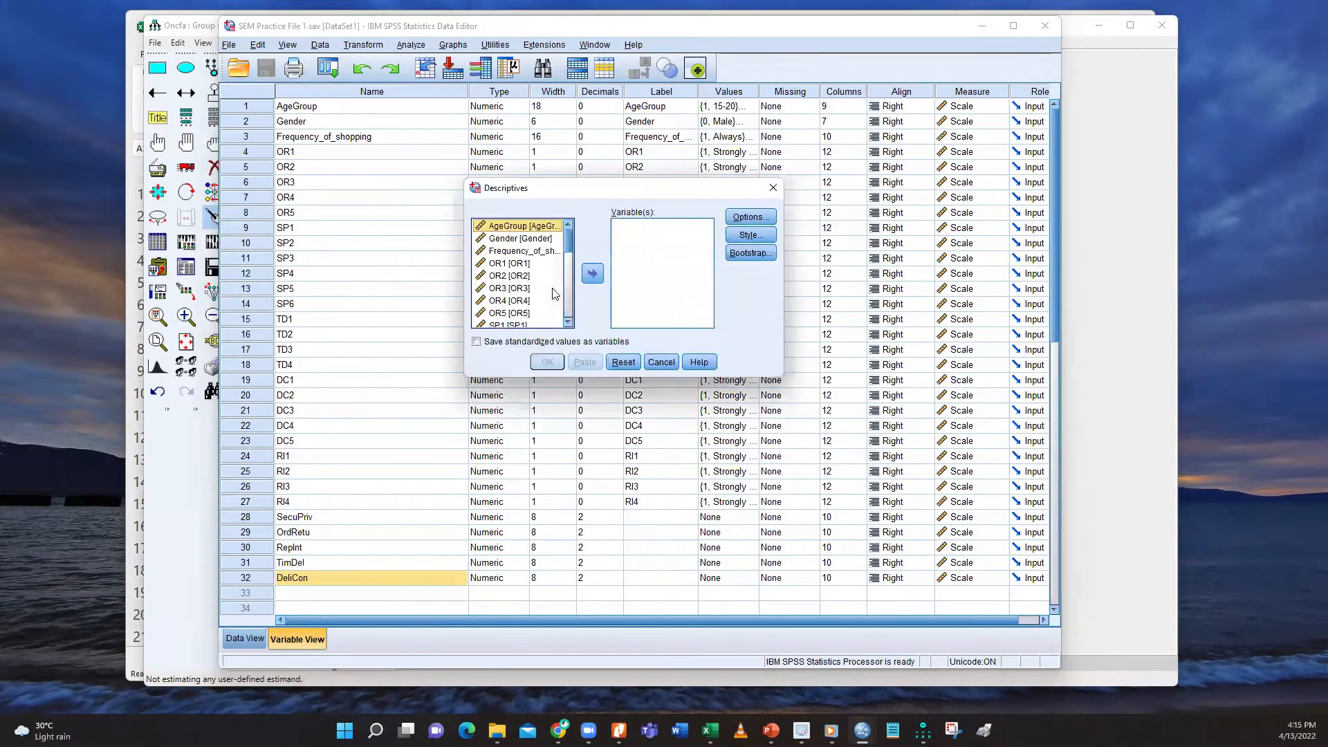
scroll(527, 316, "down", 8)
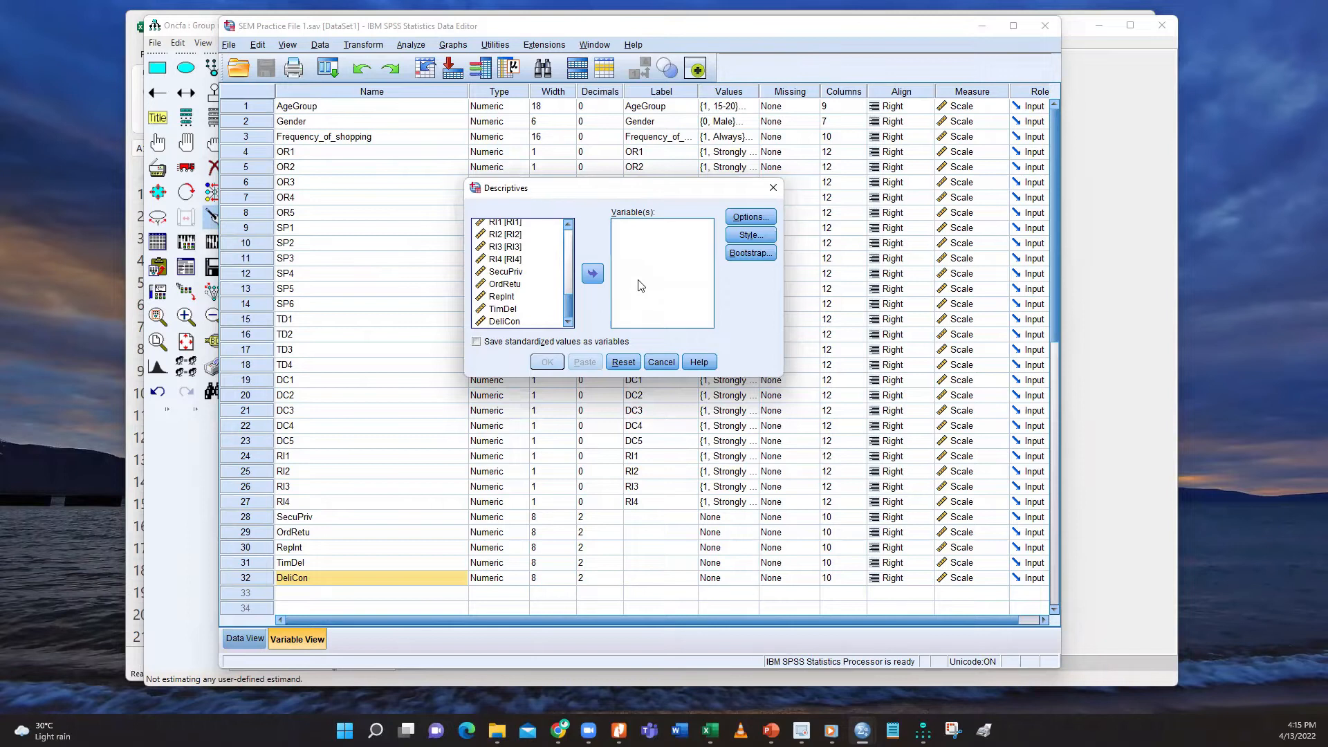
left_click(505, 273)
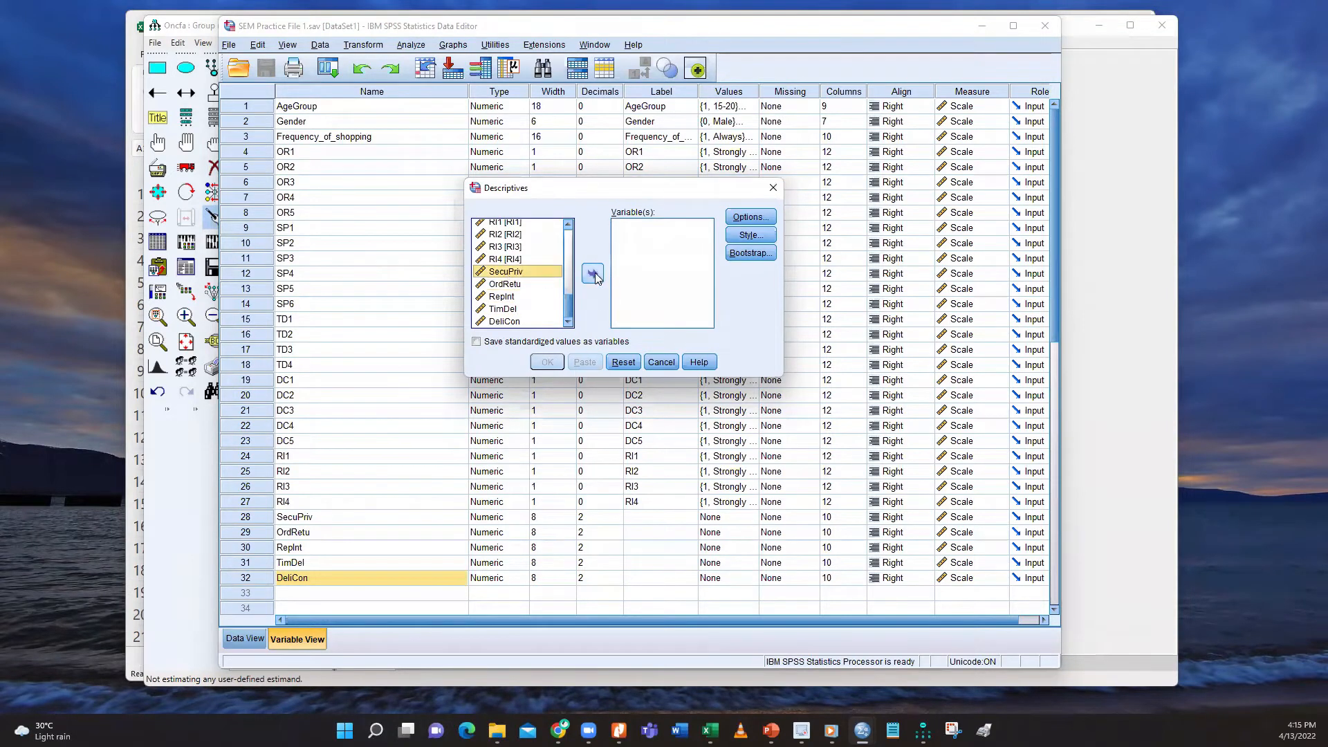
left_click(594, 274)
left_click(506, 285)
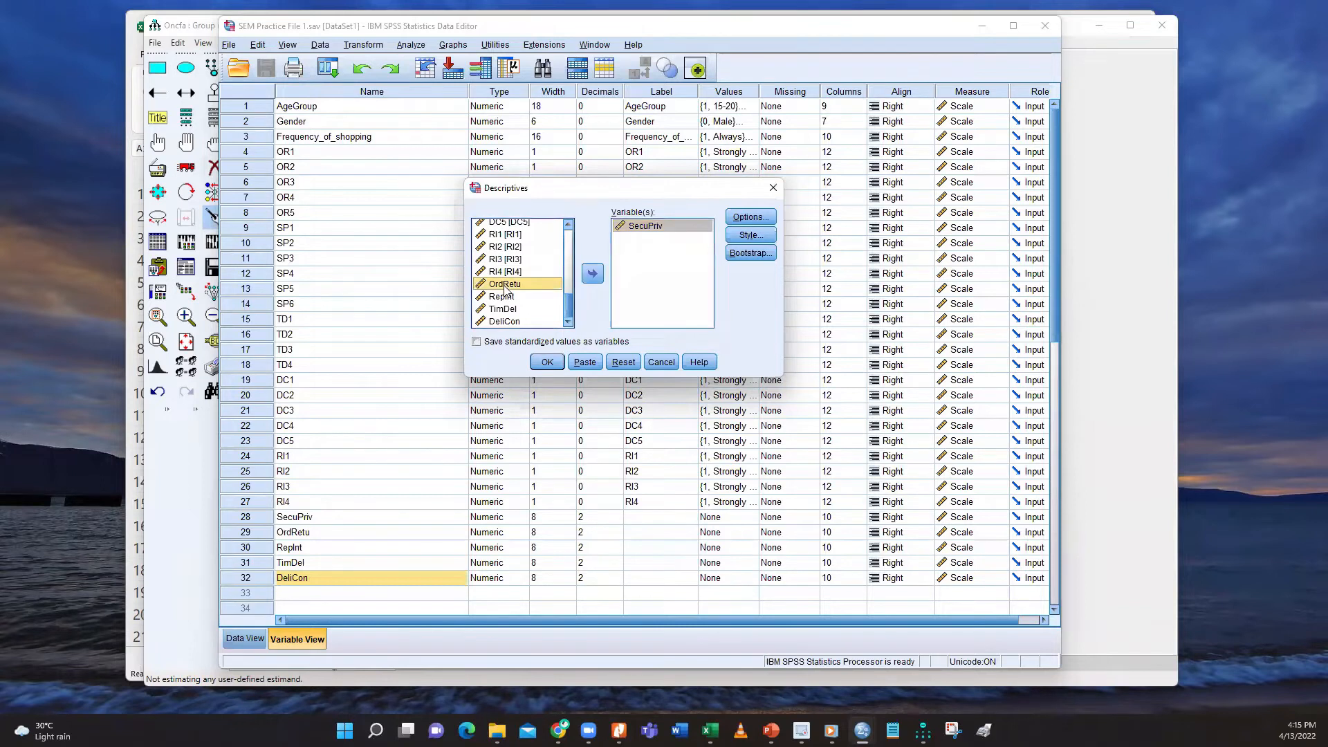
left_click(591, 274)
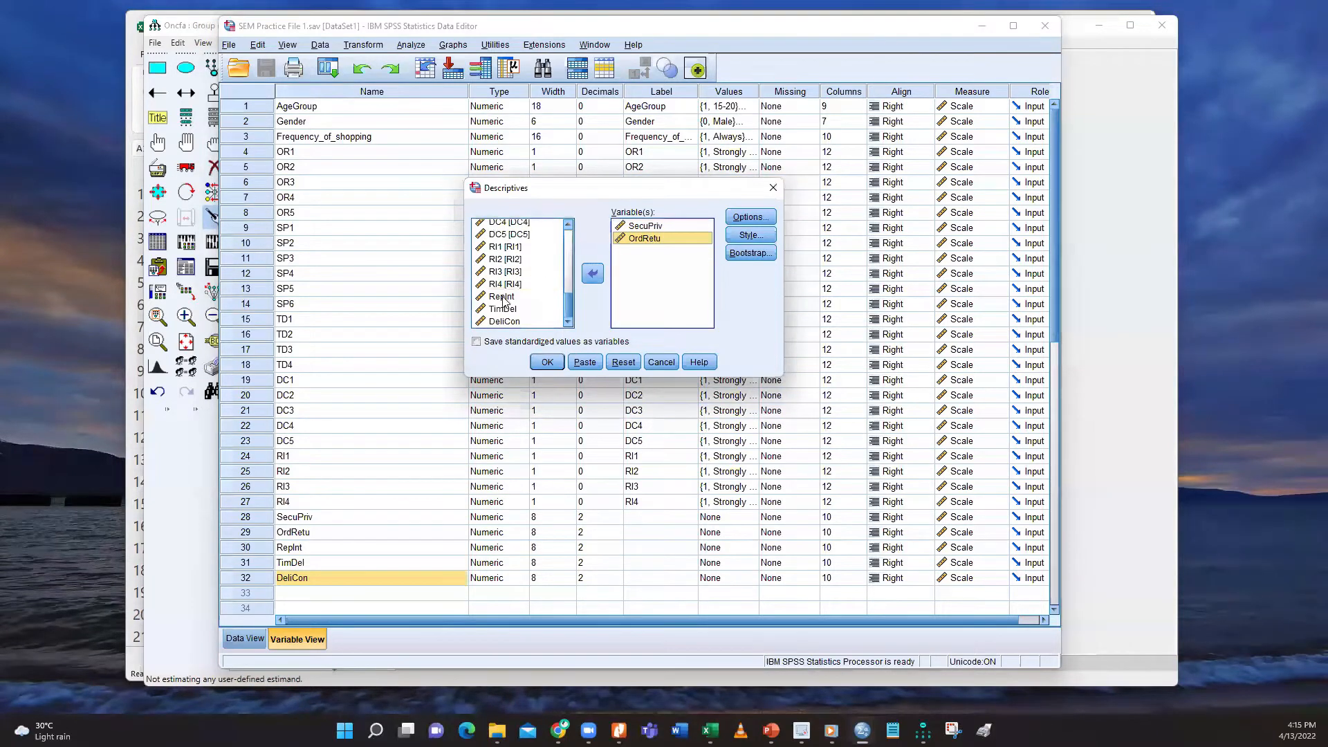
left_click(546, 299)
left_click(591, 278)
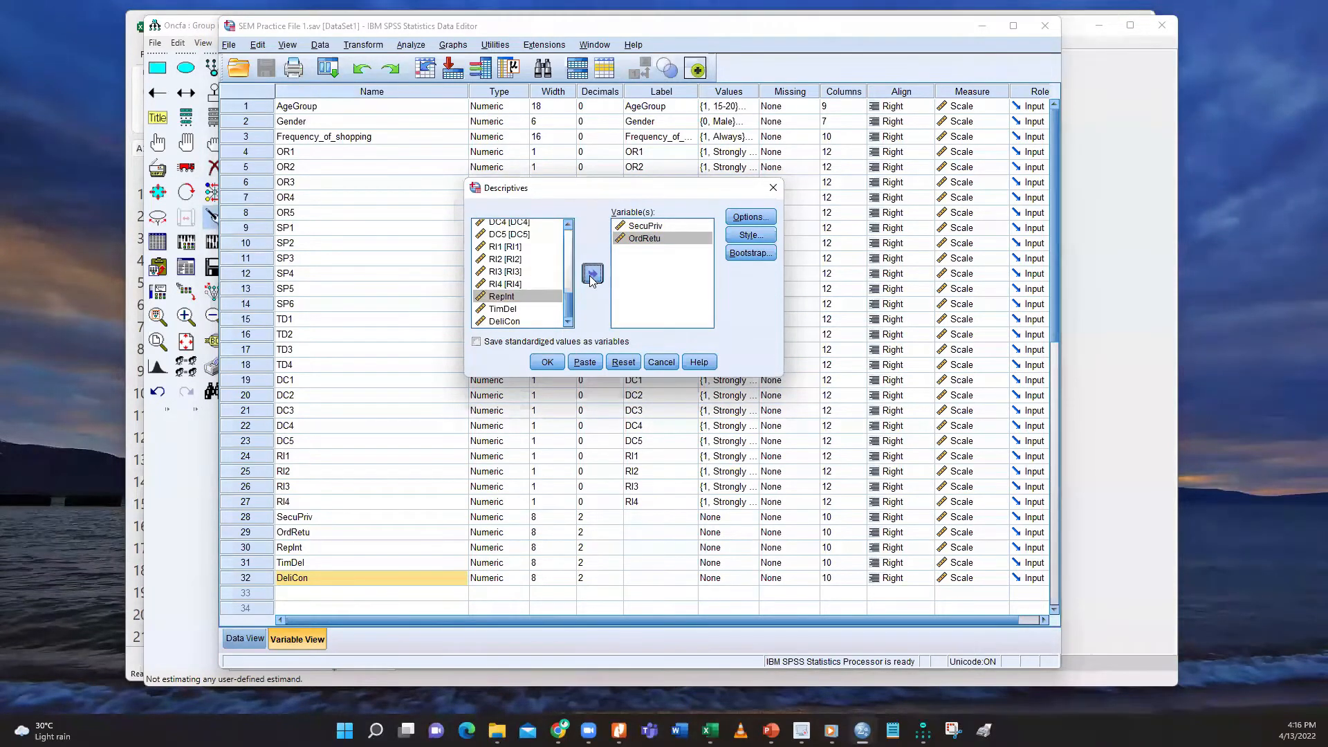
left_click(592, 279)
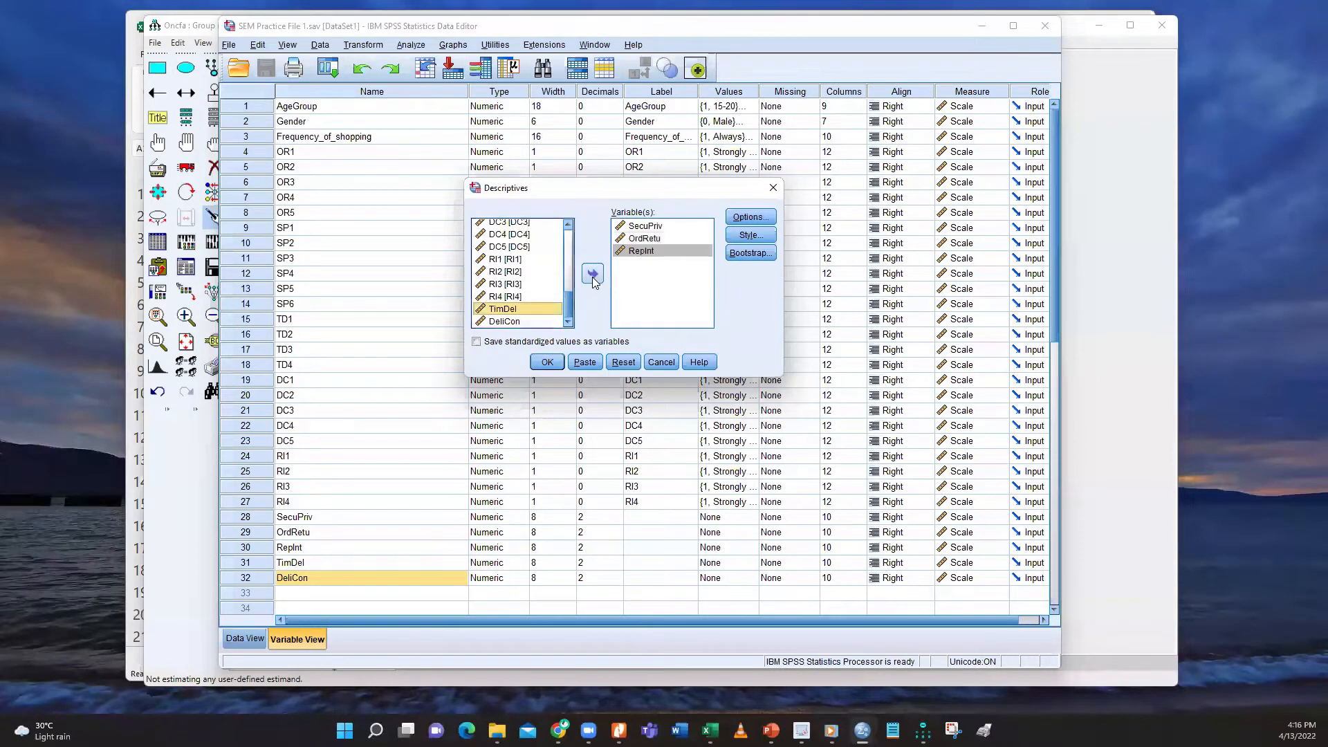
left_click(592, 279)
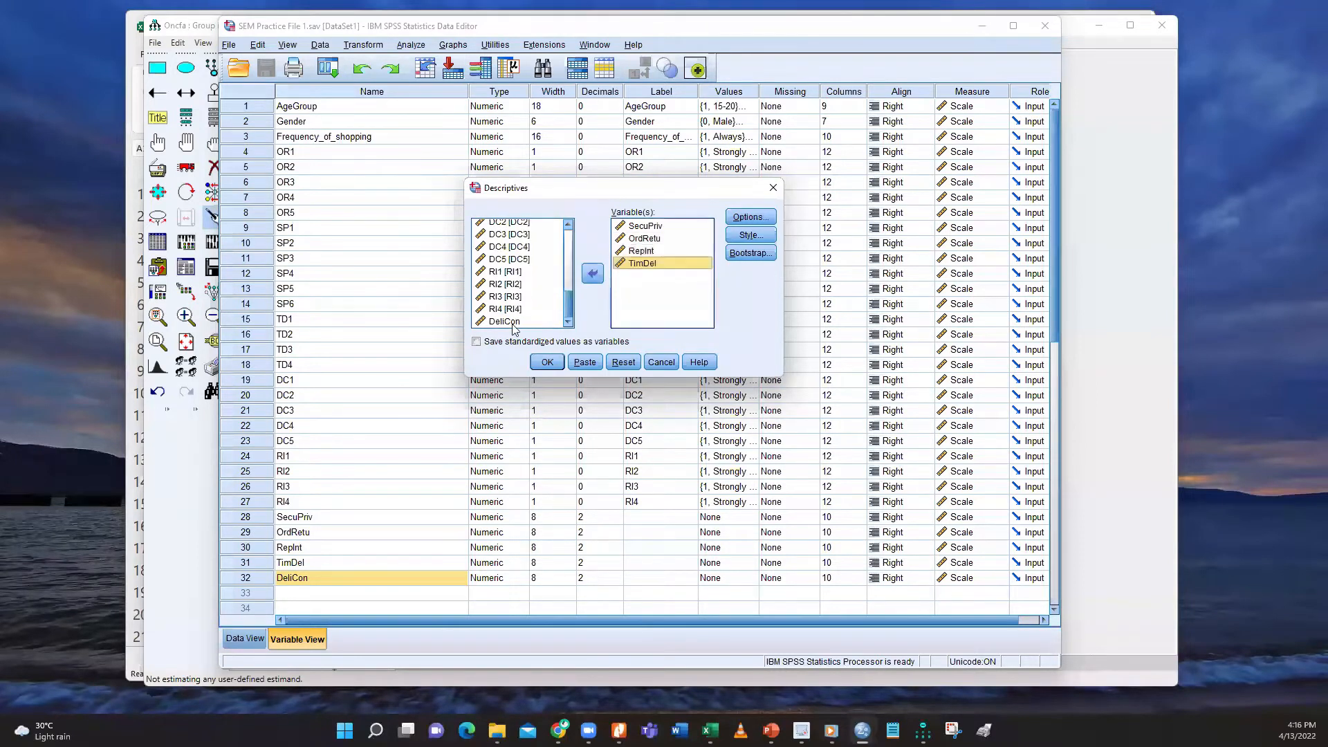
left_click(593, 275)
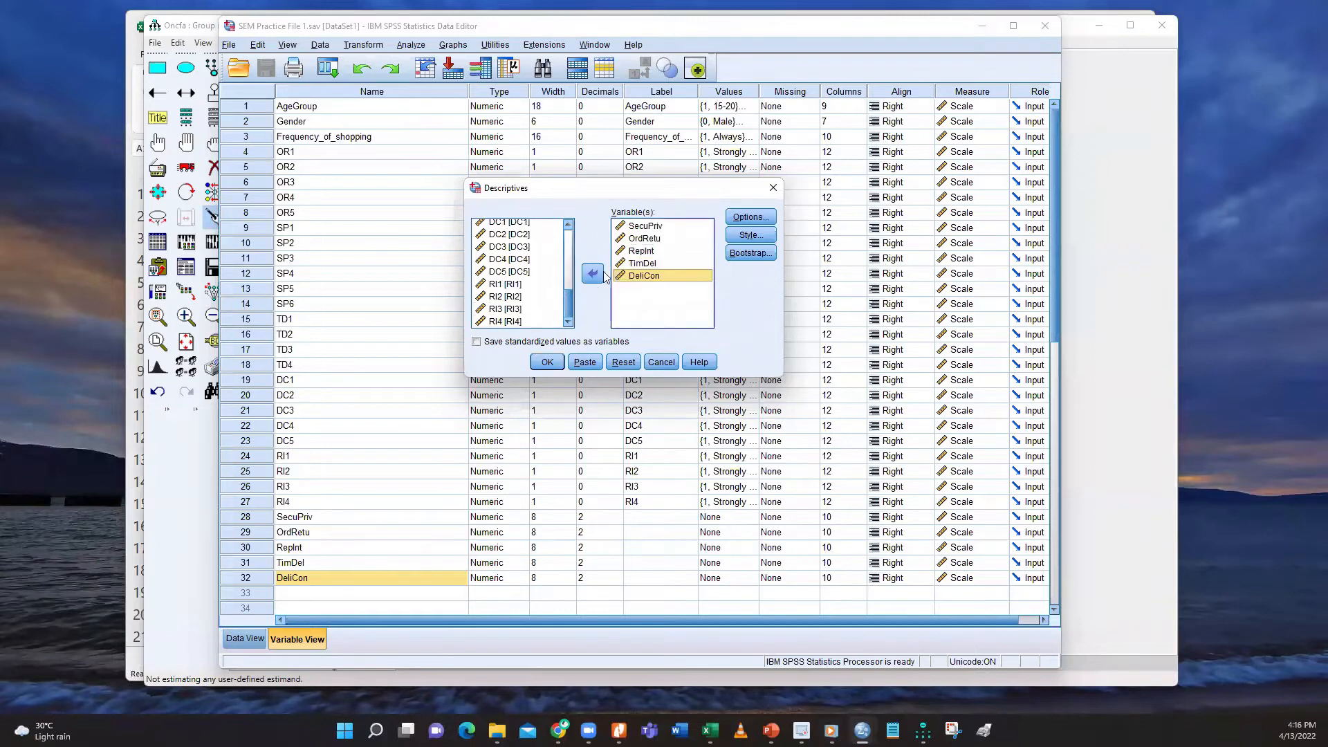
Add Variance to the Descriptives statistics, run the analysis, and review the output
left_click(759, 220)
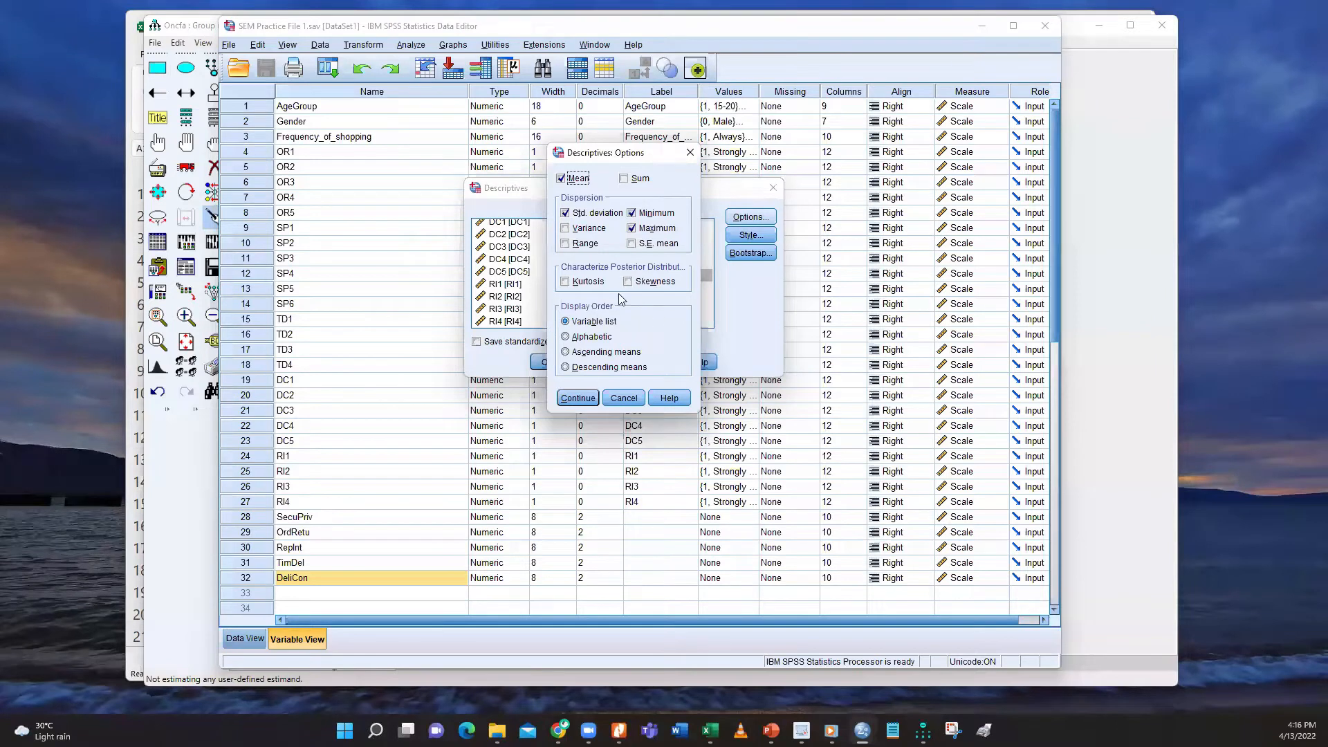
left_click(566, 230)
left_click(574, 399)
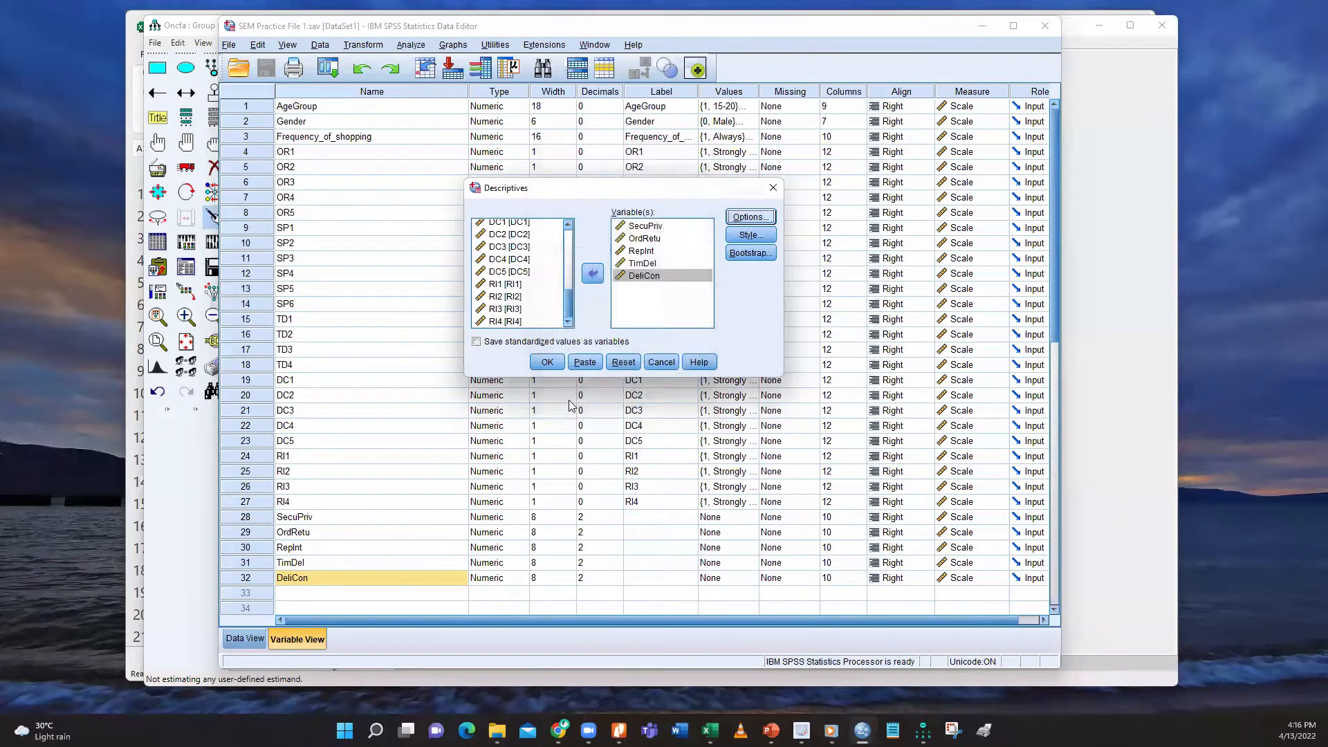
left_click(546, 363)
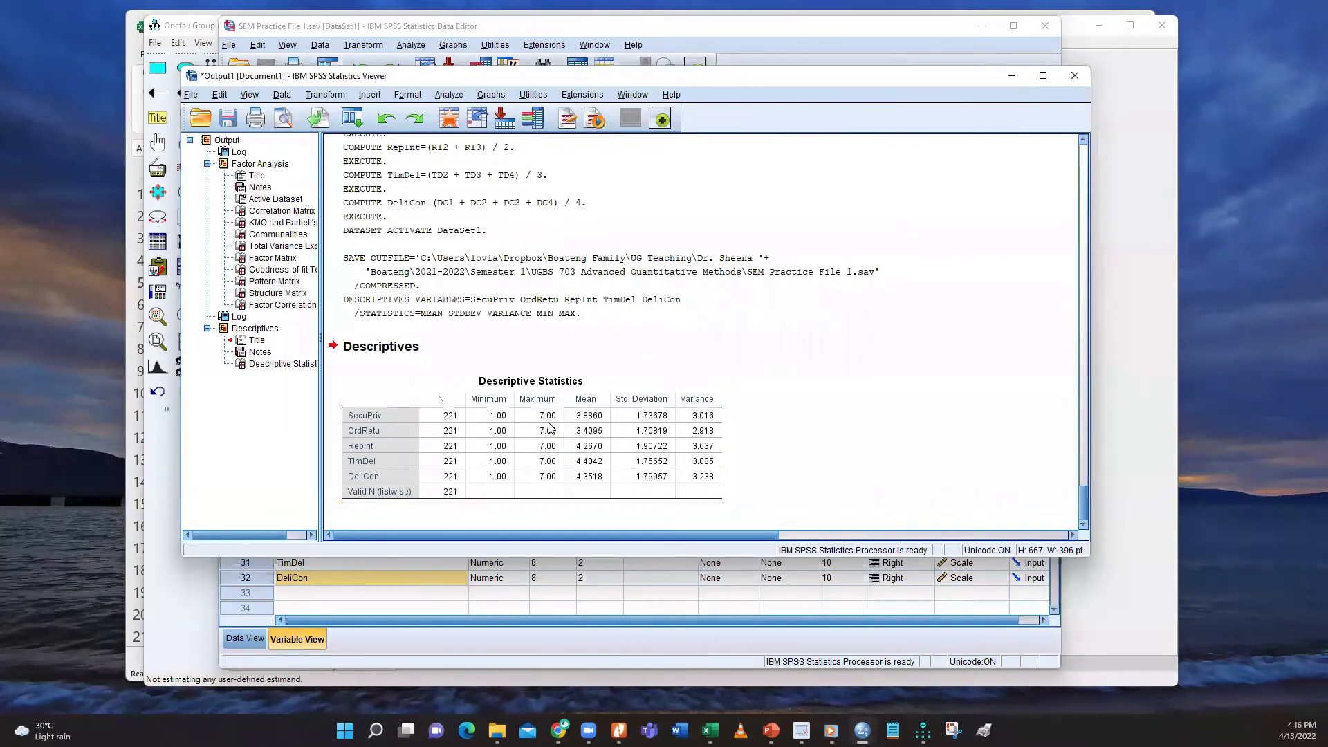
scroll(551, 427, "up", 6)
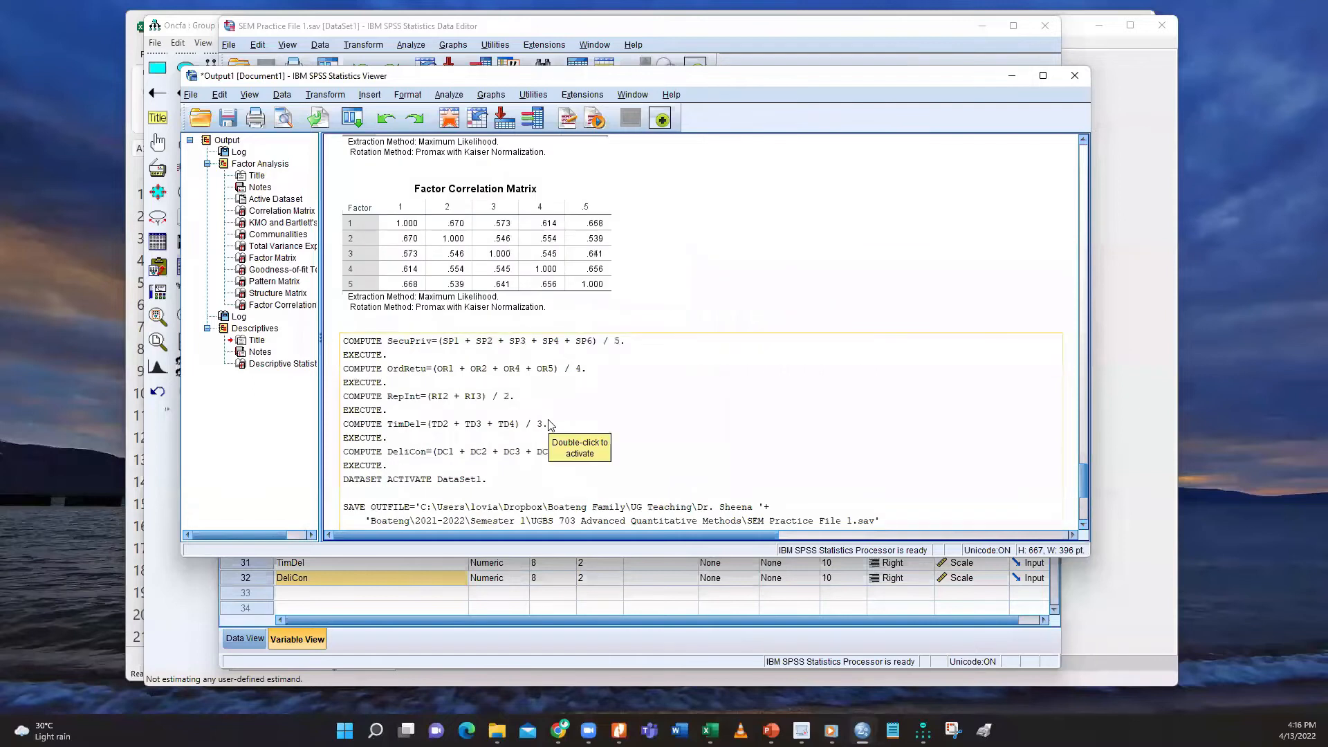
scroll(551, 428, "down", 6)
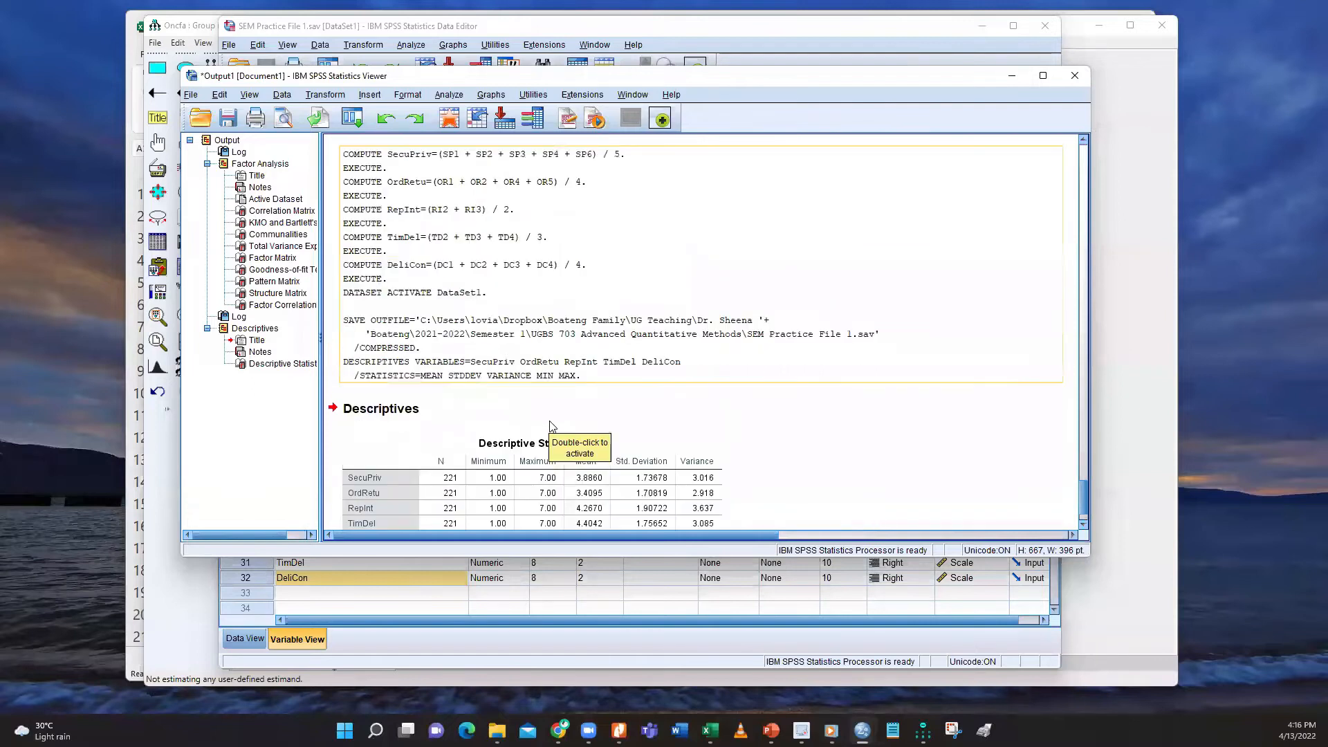
Return to the Data Editor and set up a Frequencies analysis with SecuPriv, OrdRetu and RepInt
left_click(445, 595)
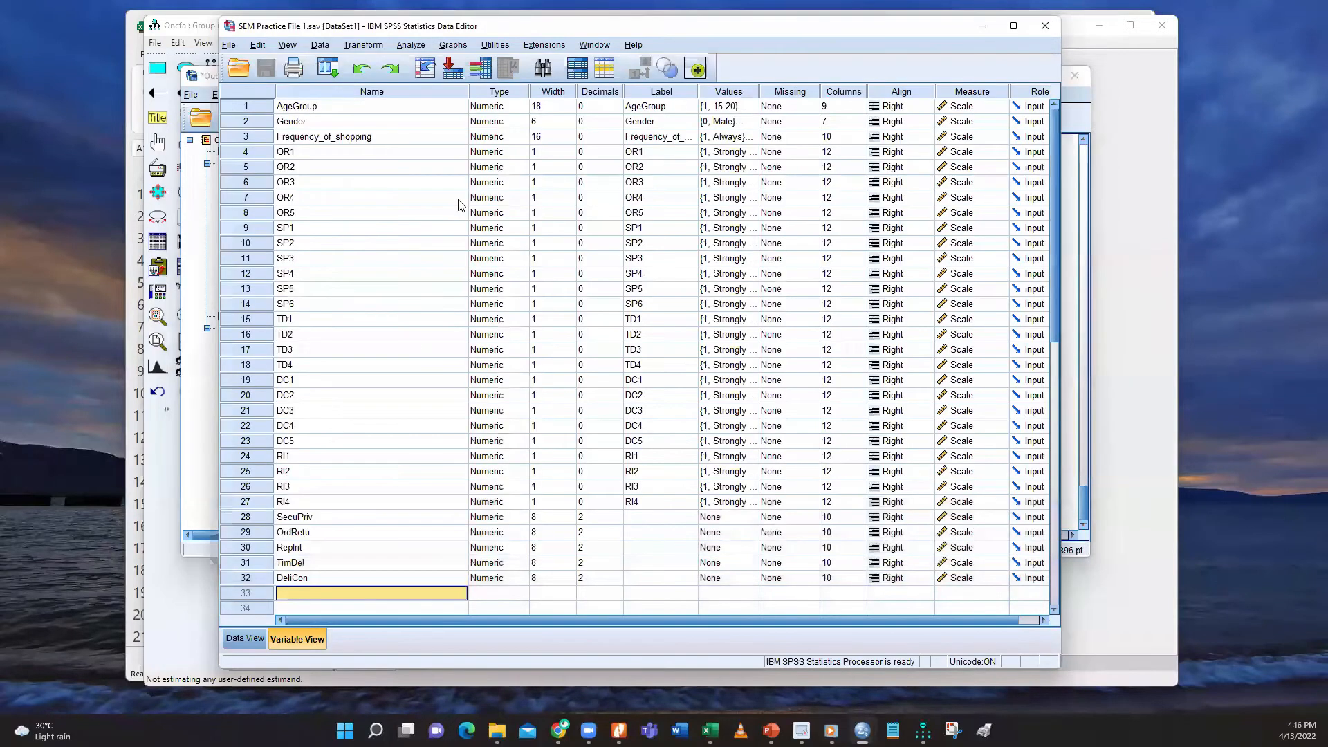
left_click(404, 49)
mouse_move(413, 82)
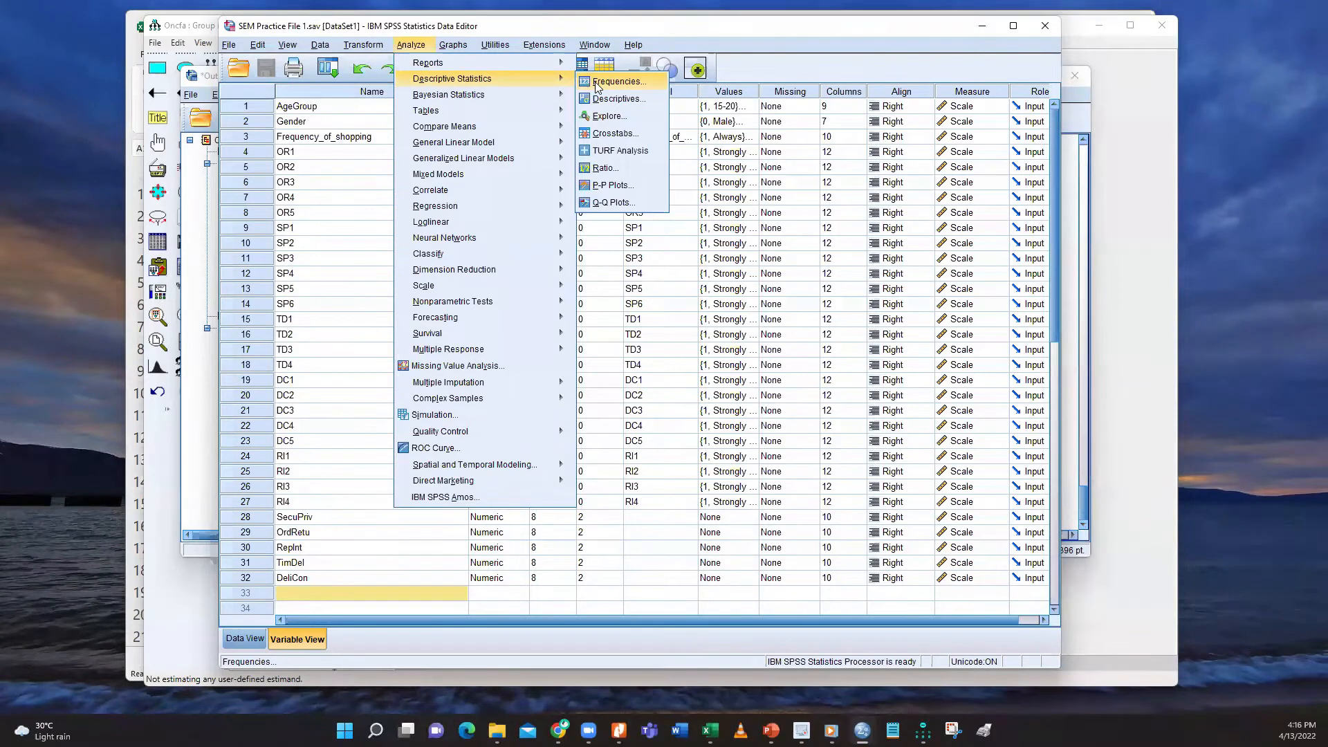
left_click(616, 82)
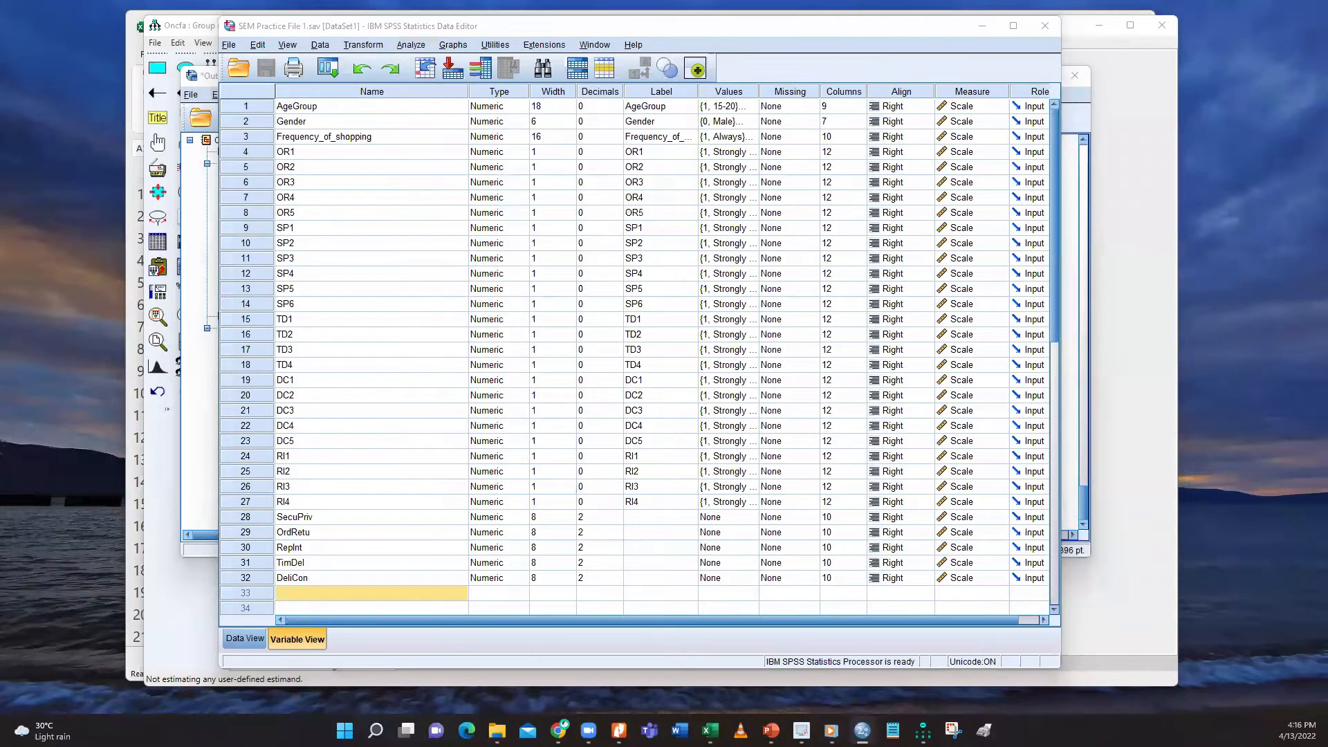
scroll(552, 321, "down", 8)
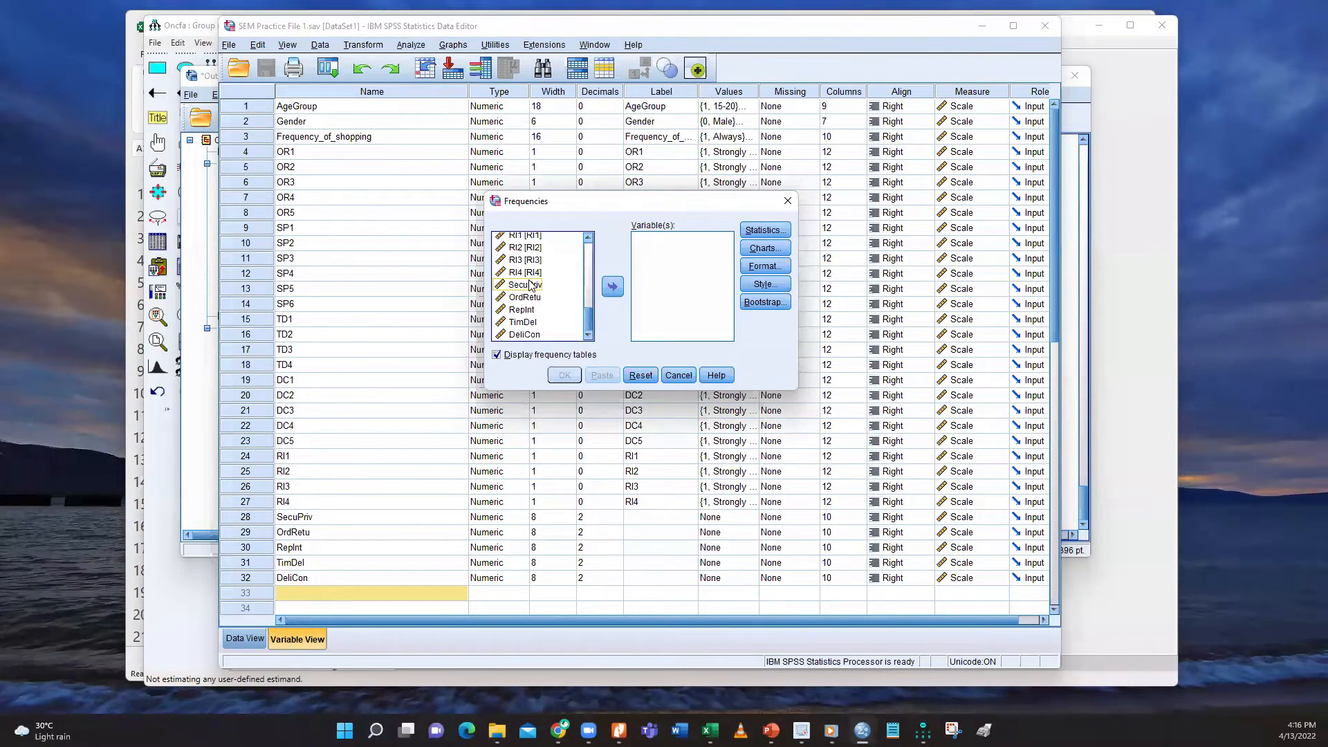
left_click(534, 285)
left_click(610, 287)
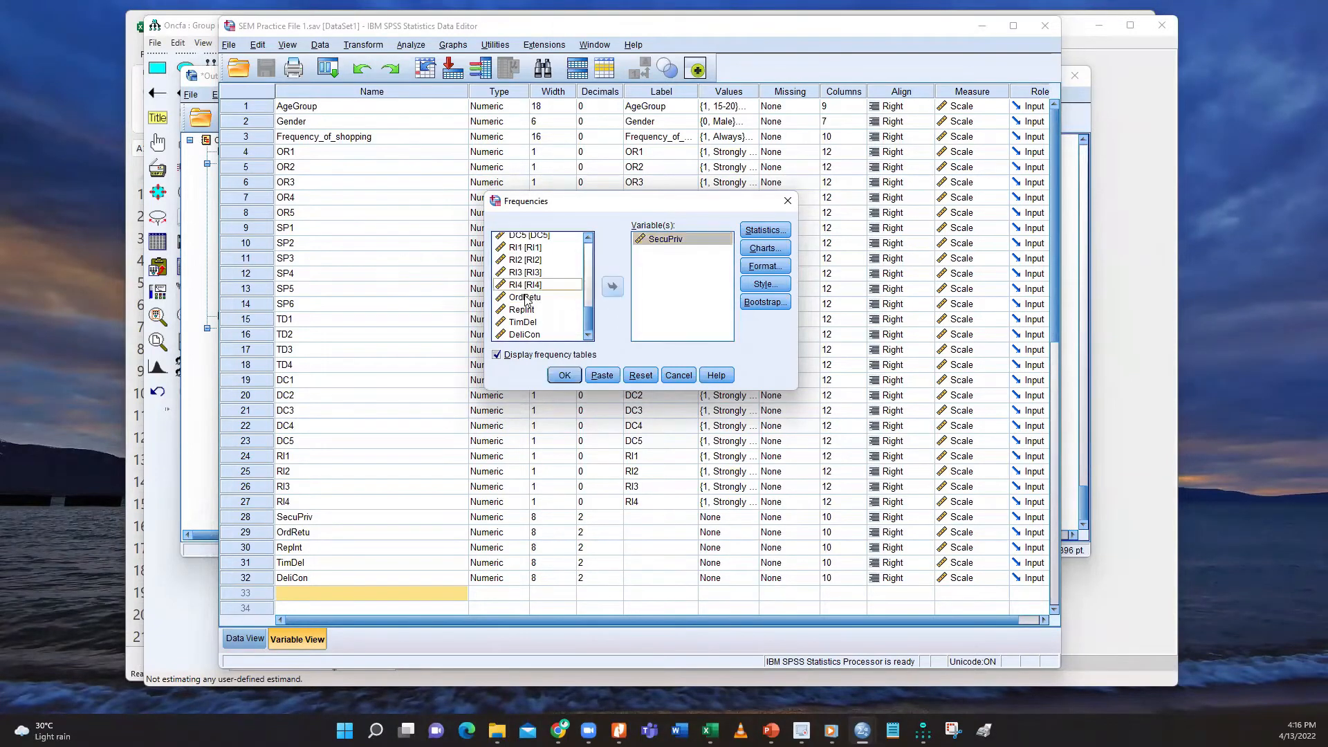
left_click(525, 299)
left_click(611, 287)
left_click(523, 310)
left_click(612, 286)
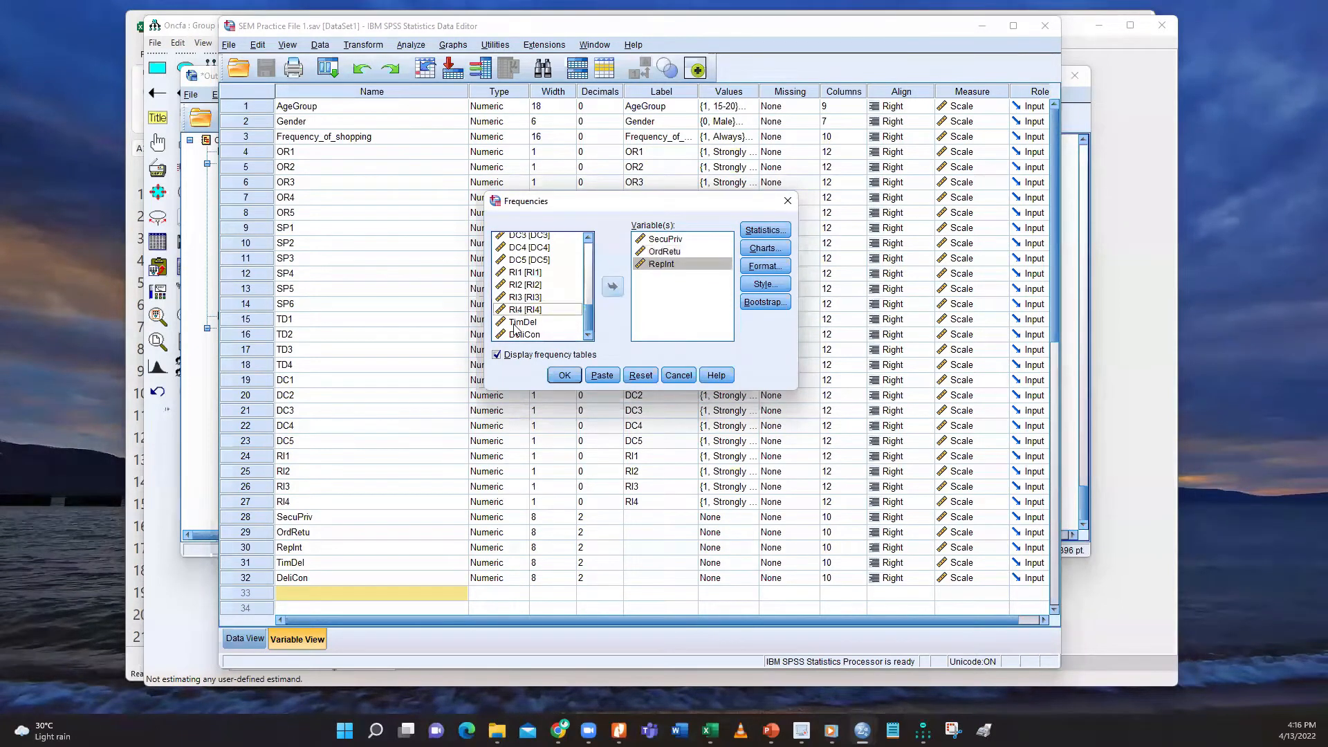
Add TimDel and DeliCon to the variables of the Frequencies analysis
double_click(523, 322)
left_click(525, 335)
left_click(612, 286)
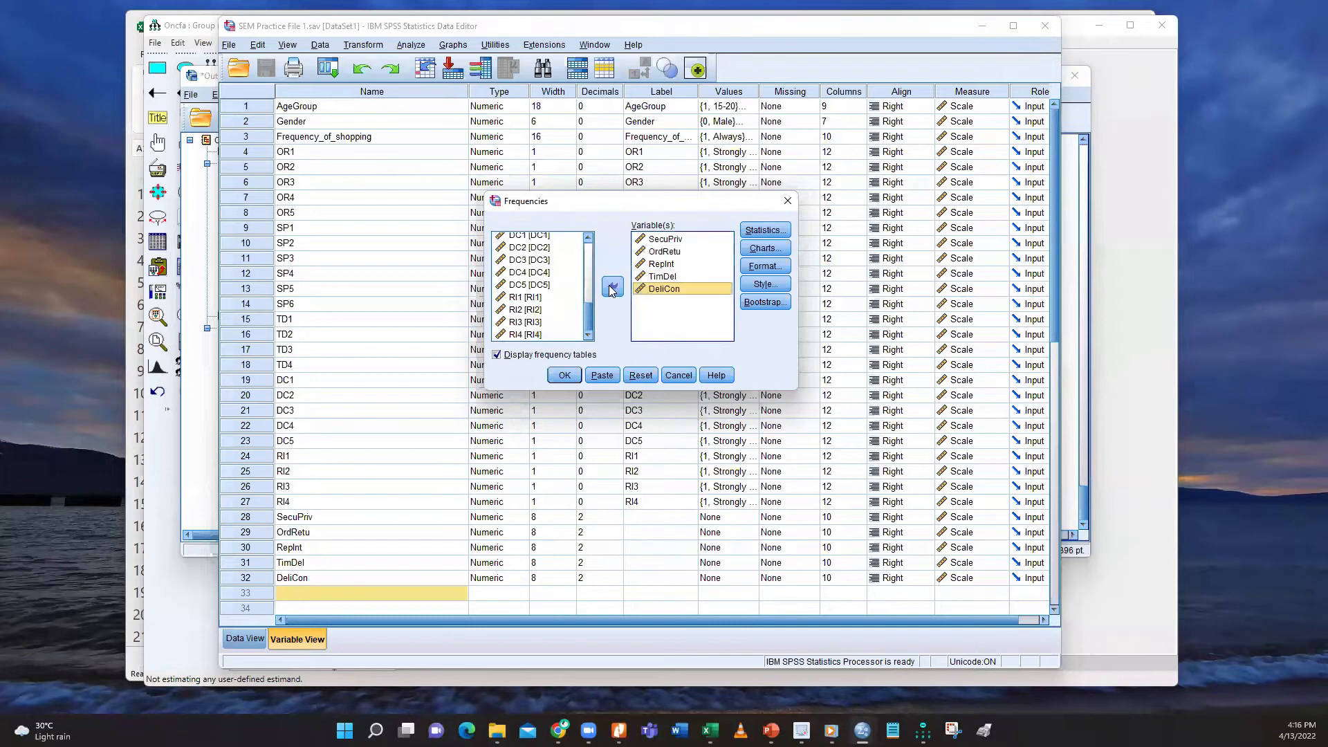
Include the standard deviation, minimum and maximum in the statistics of the Frequencies analysis
left_click(769, 228)
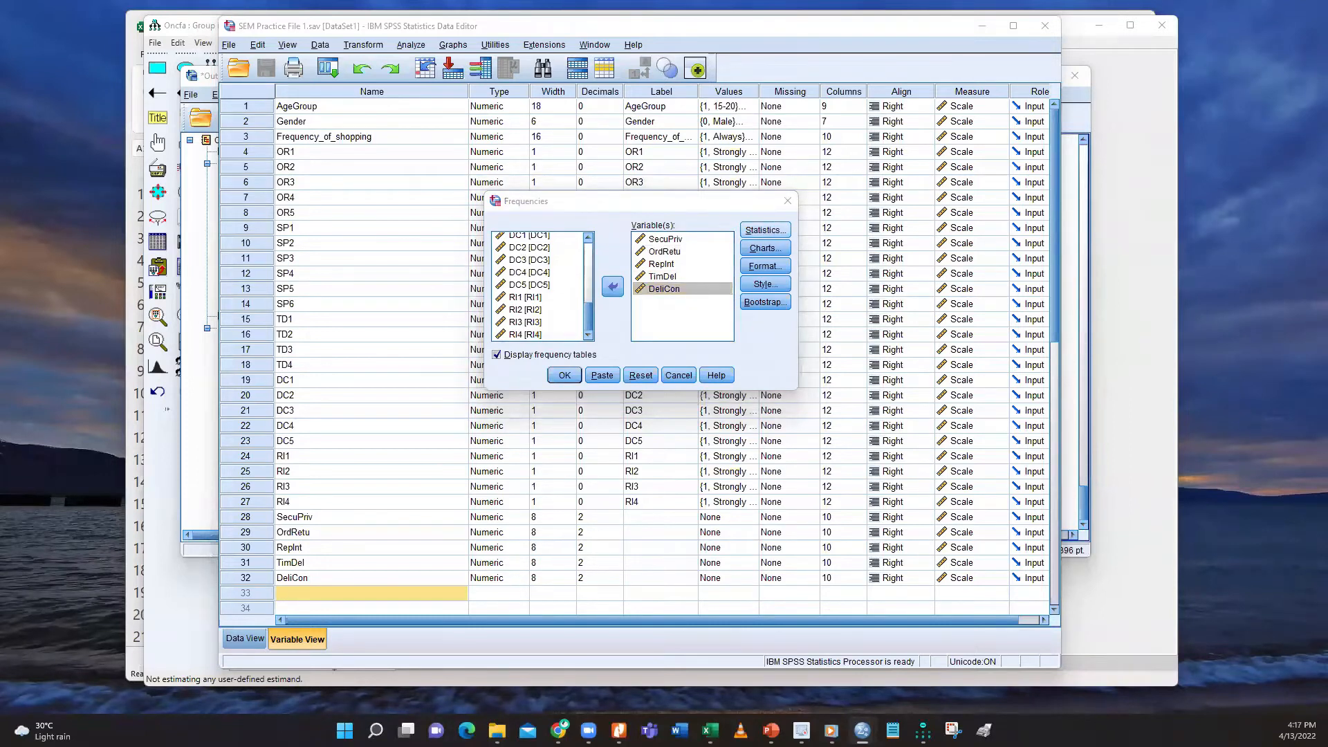
left_click(529, 405)
left_click(597, 405)
left_click(598, 420)
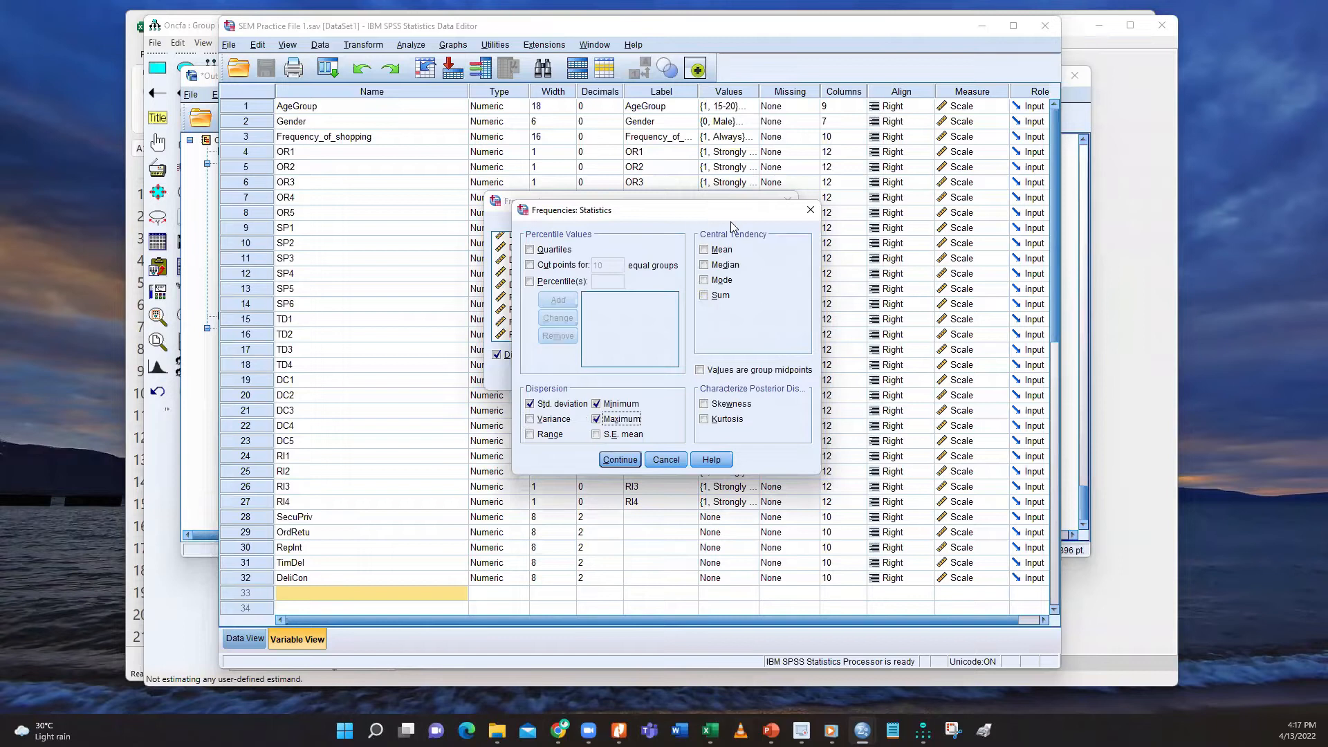
left_click(619, 460)
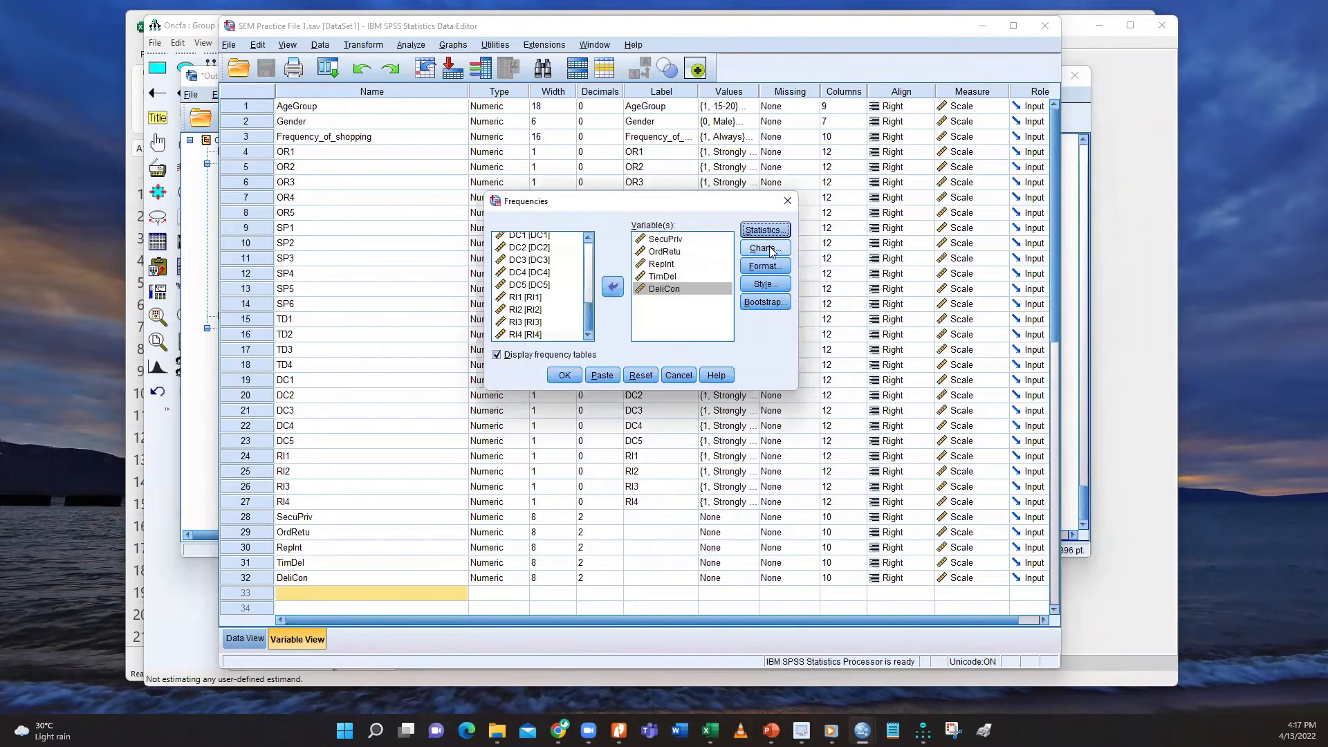
Review the chart and format options without changing them and run the Frequencies analysis
left_click(772, 252)
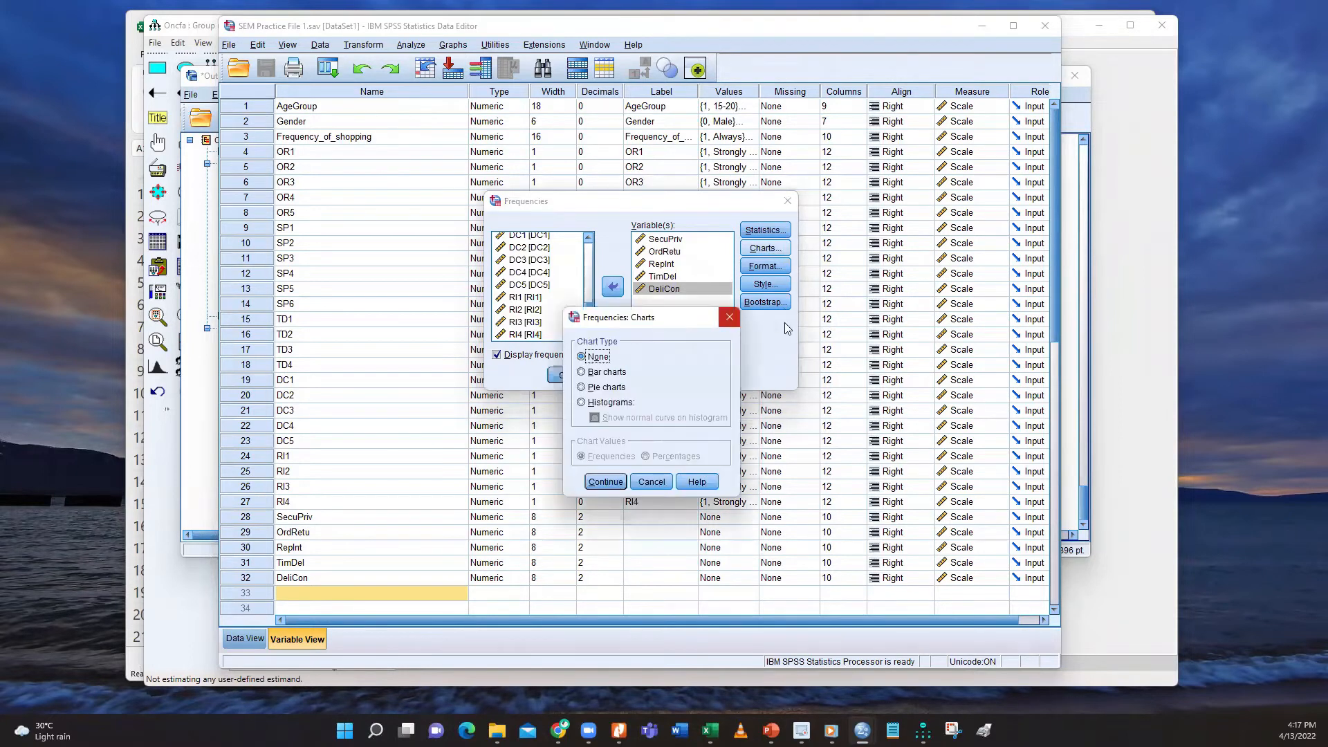
left_click(649, 486)
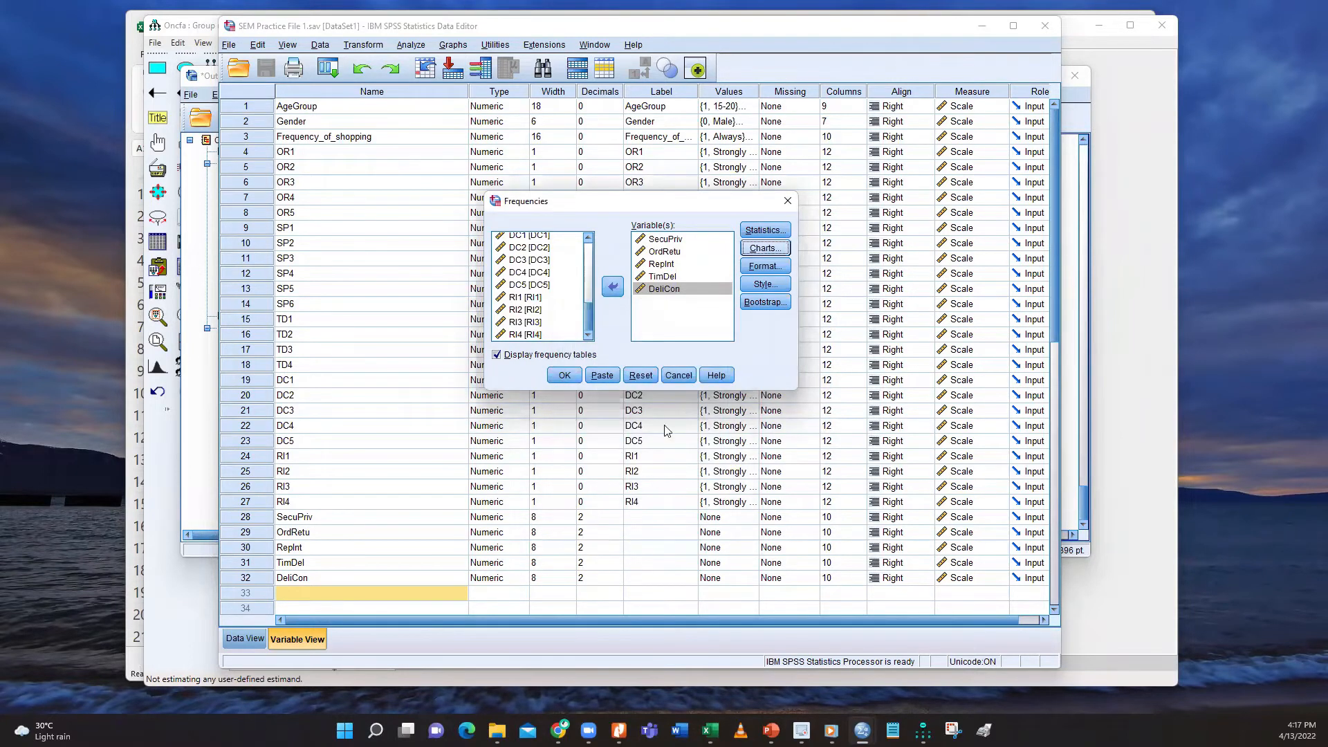
left_click(773, 272)
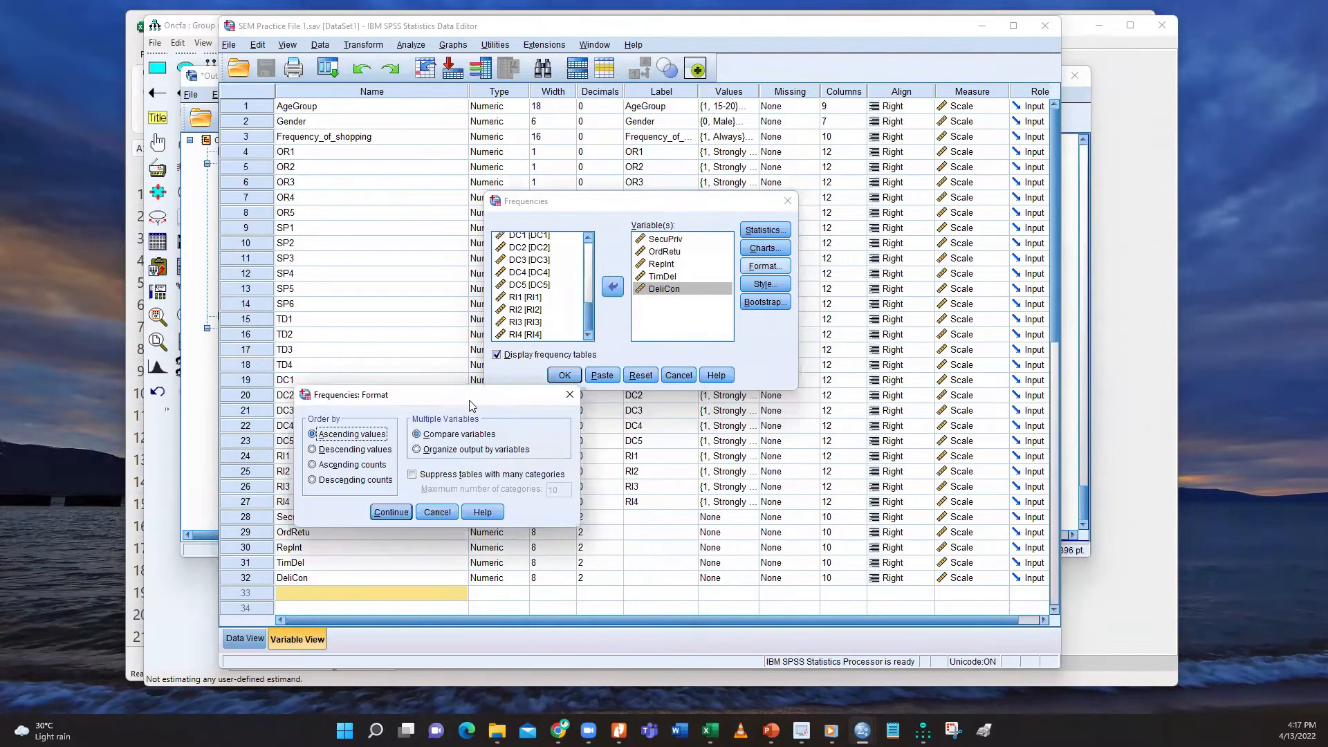
left_click(570, 394)
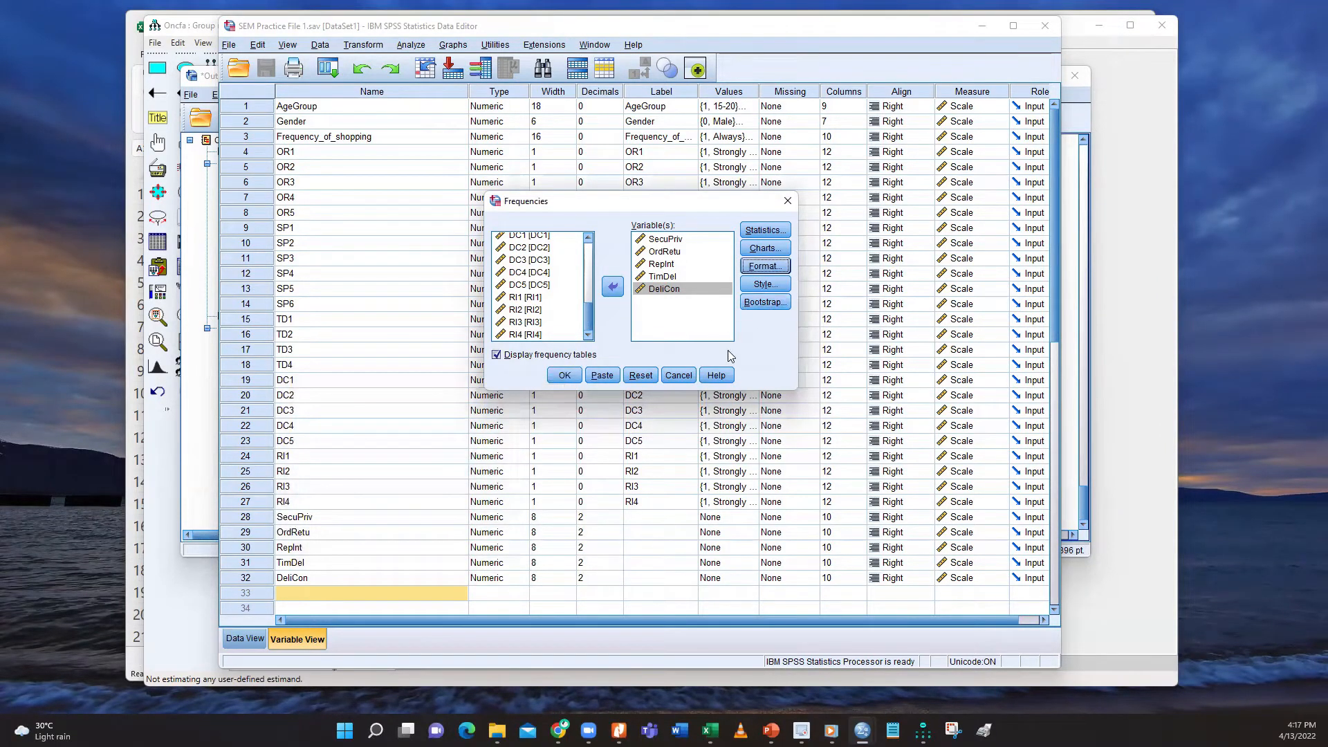
left_click(564, 376)
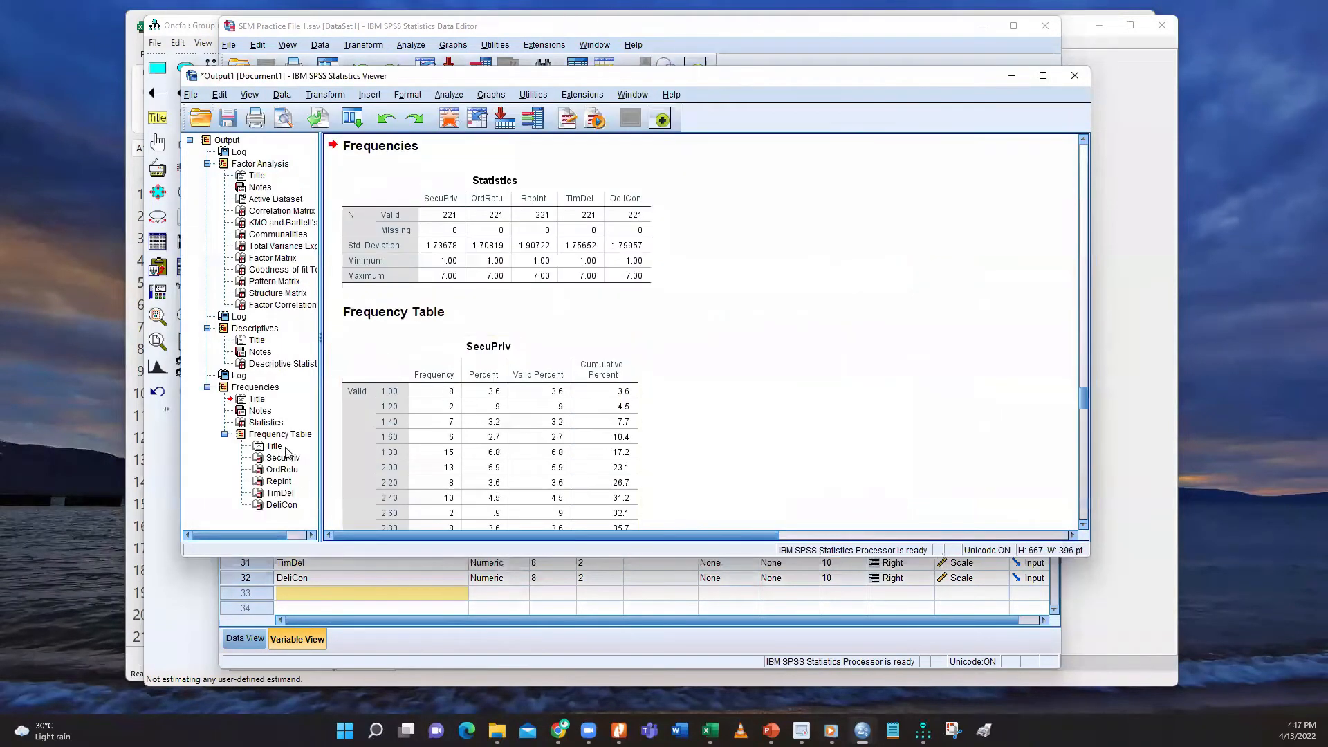
Examine the frequency tables of the five constructs and the earlier factor analysis results in the output
scroll(408, 433, "down", 10)
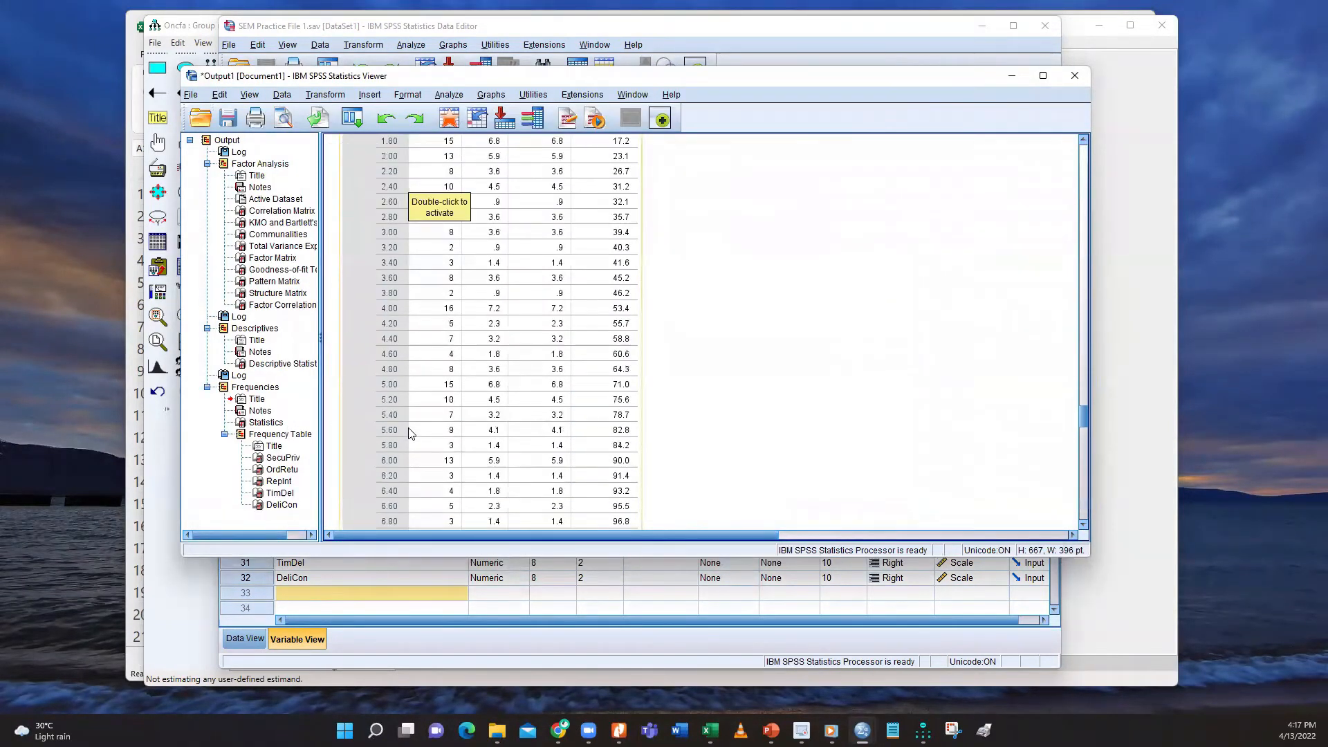
scroll(409, 433, "down", 15)
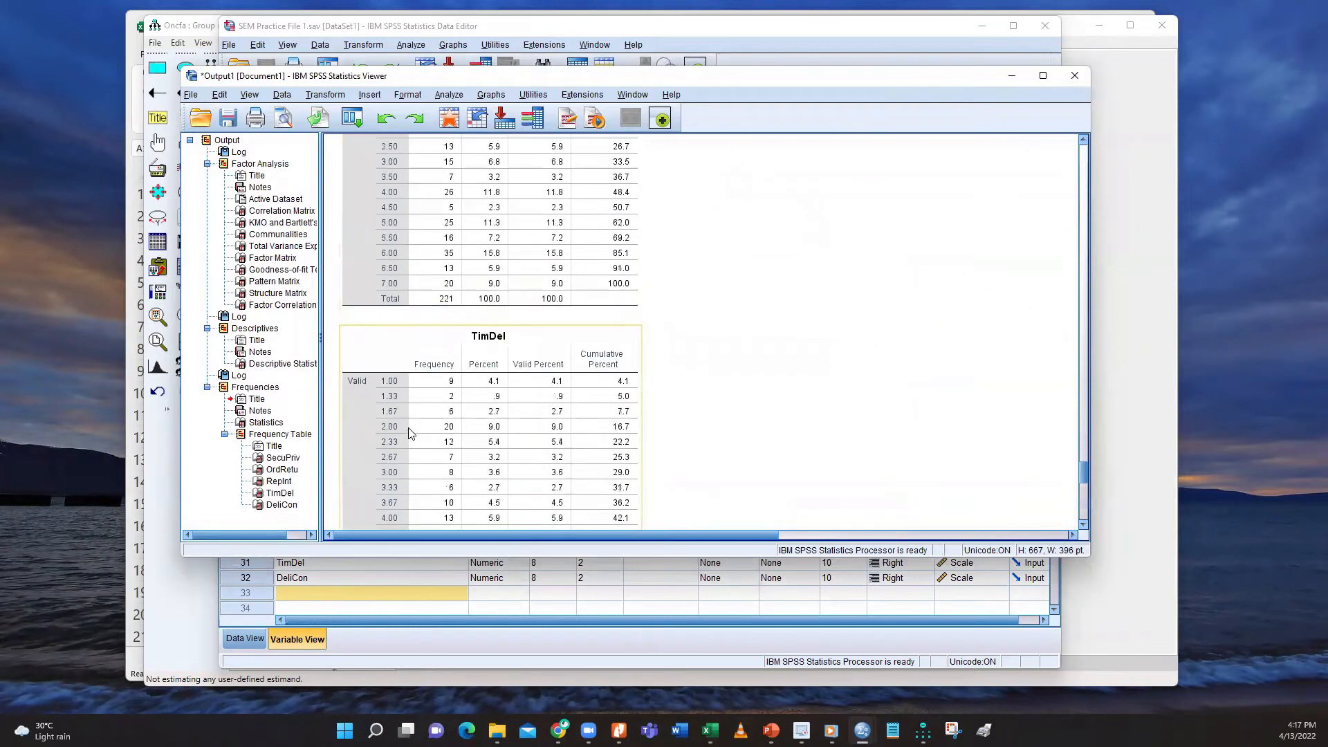
scroll(408, 433, "down", 1)
scroll(409, 433, "down", 5)
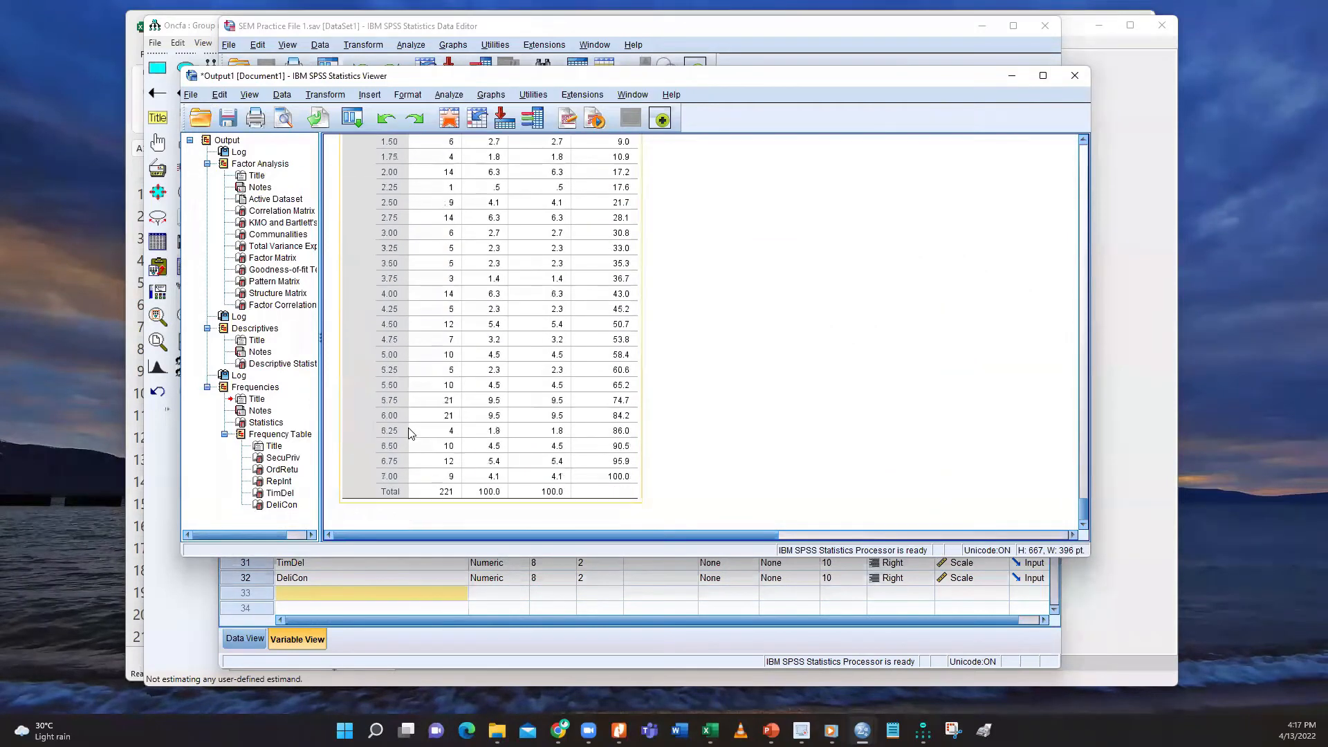
scroll(409, 433, "up", 20)
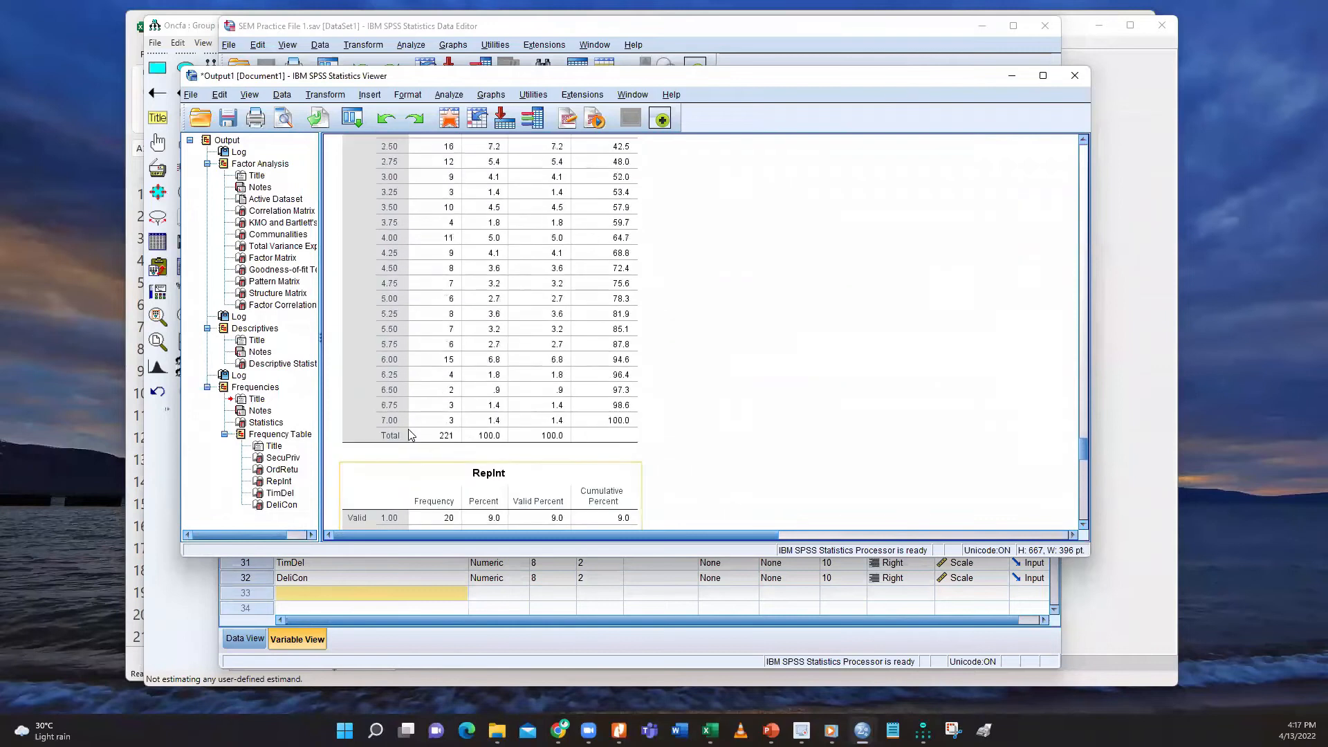
scroll(408, 435, "up", 20)
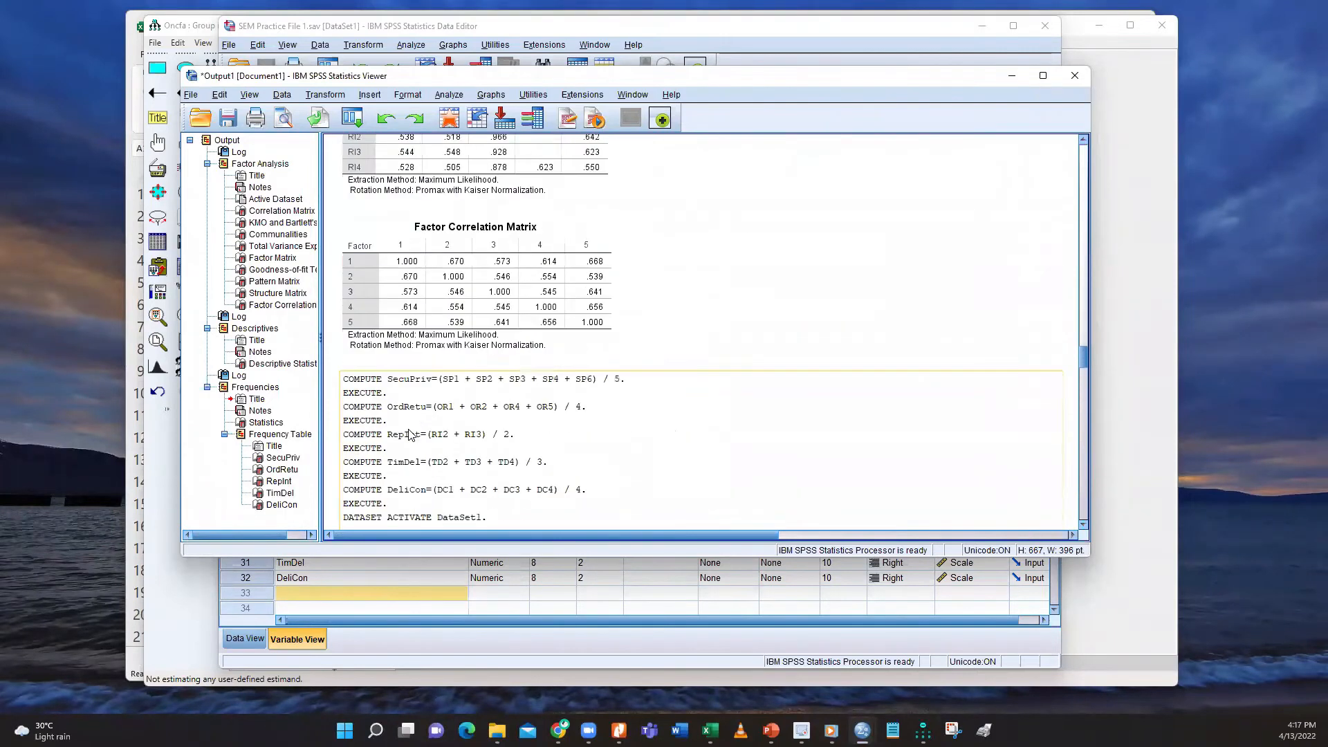
scroll(408, 435, "up", 20)
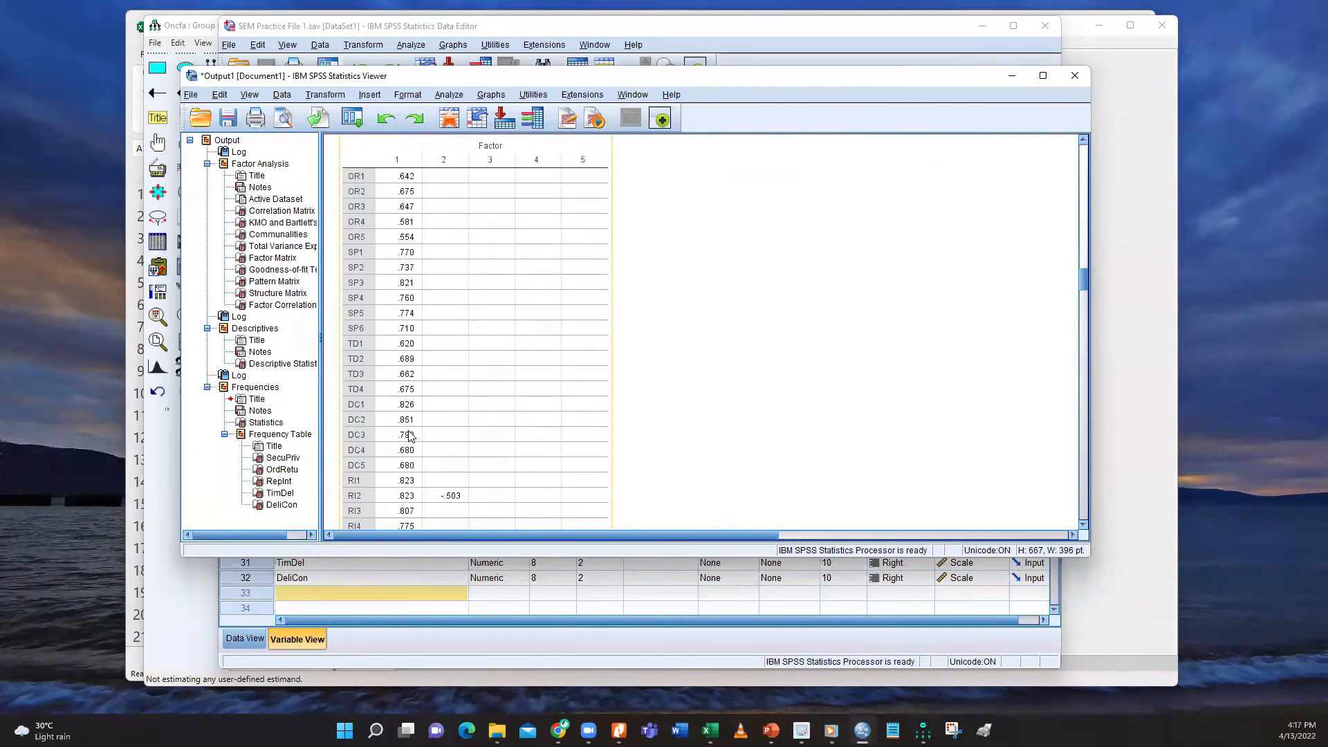
scroll(409, 435, "up", 8)
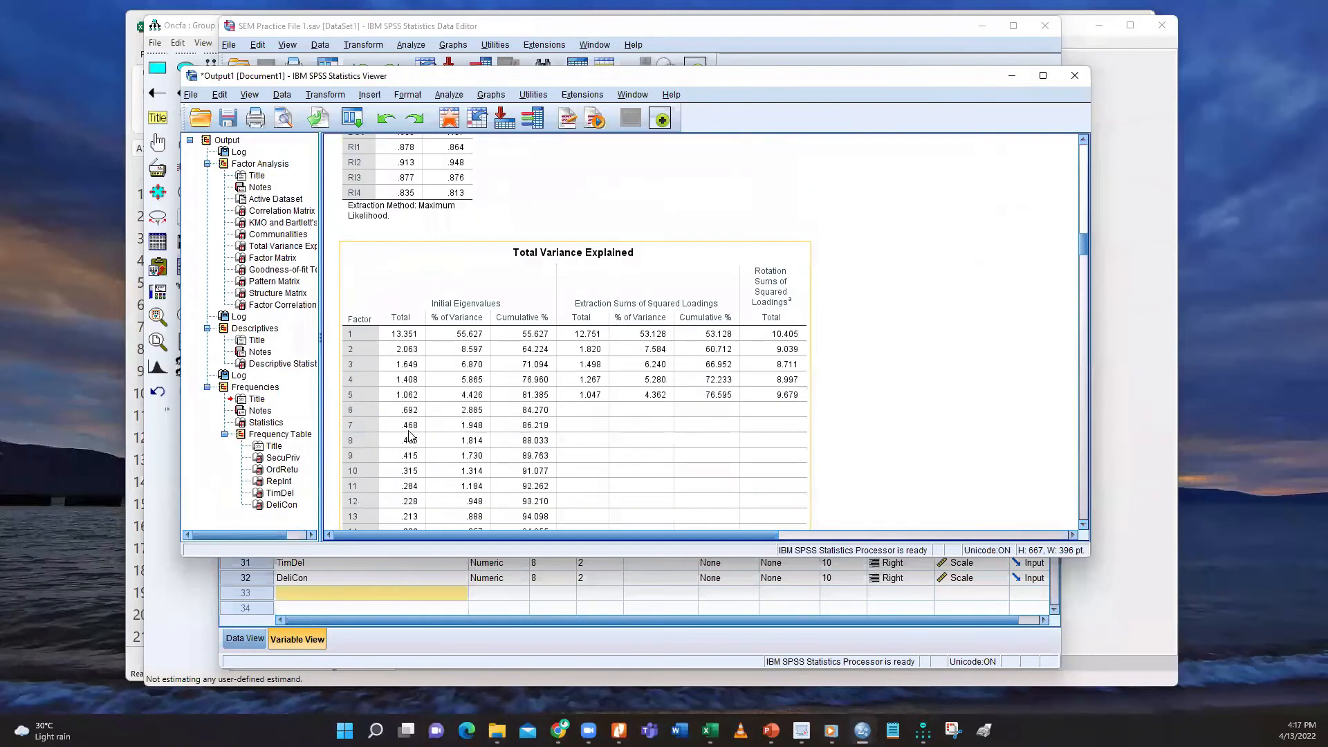
scroll(409, 434, "up", 4)
scroll(409, 435, "down", 10)
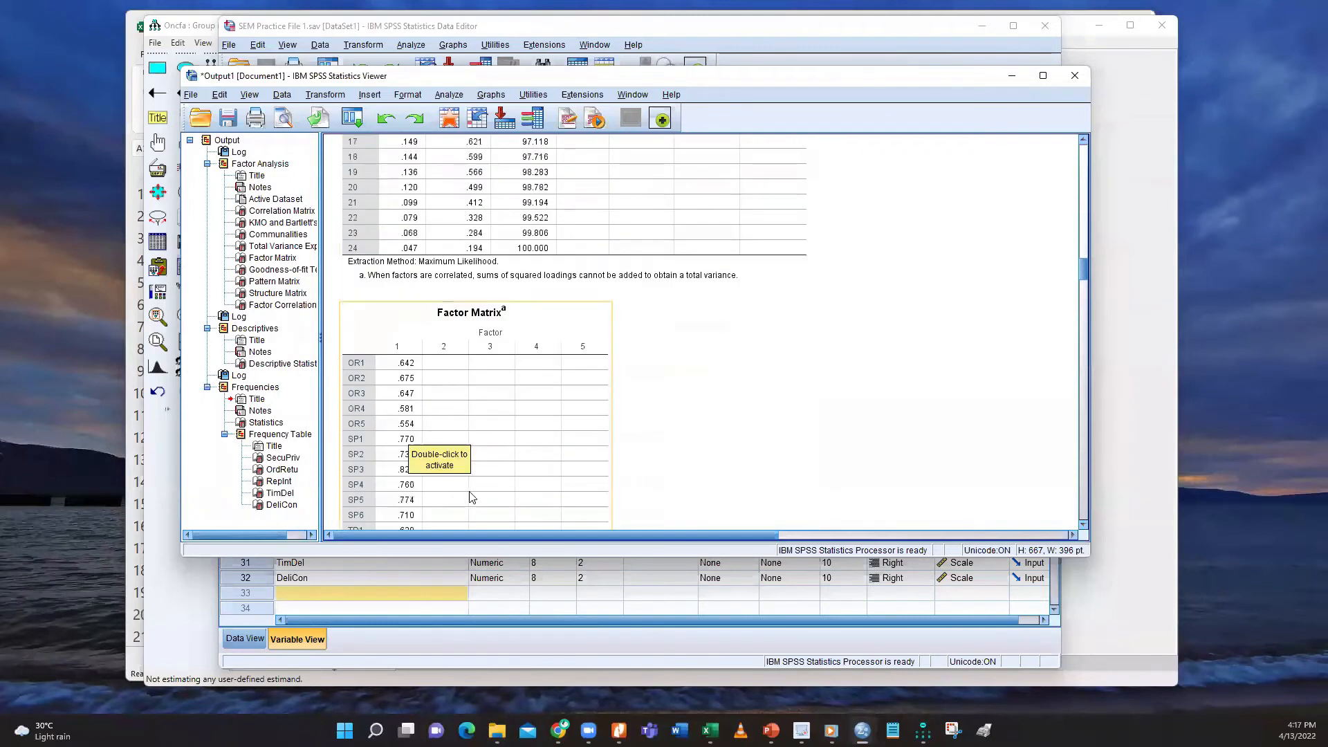
Run a two-tailed bivariate Pearson correlation on SecuPriv, OrdRetu, RepInt, TimDel and DeliCon from the Data Editor
left_click(503, 615)
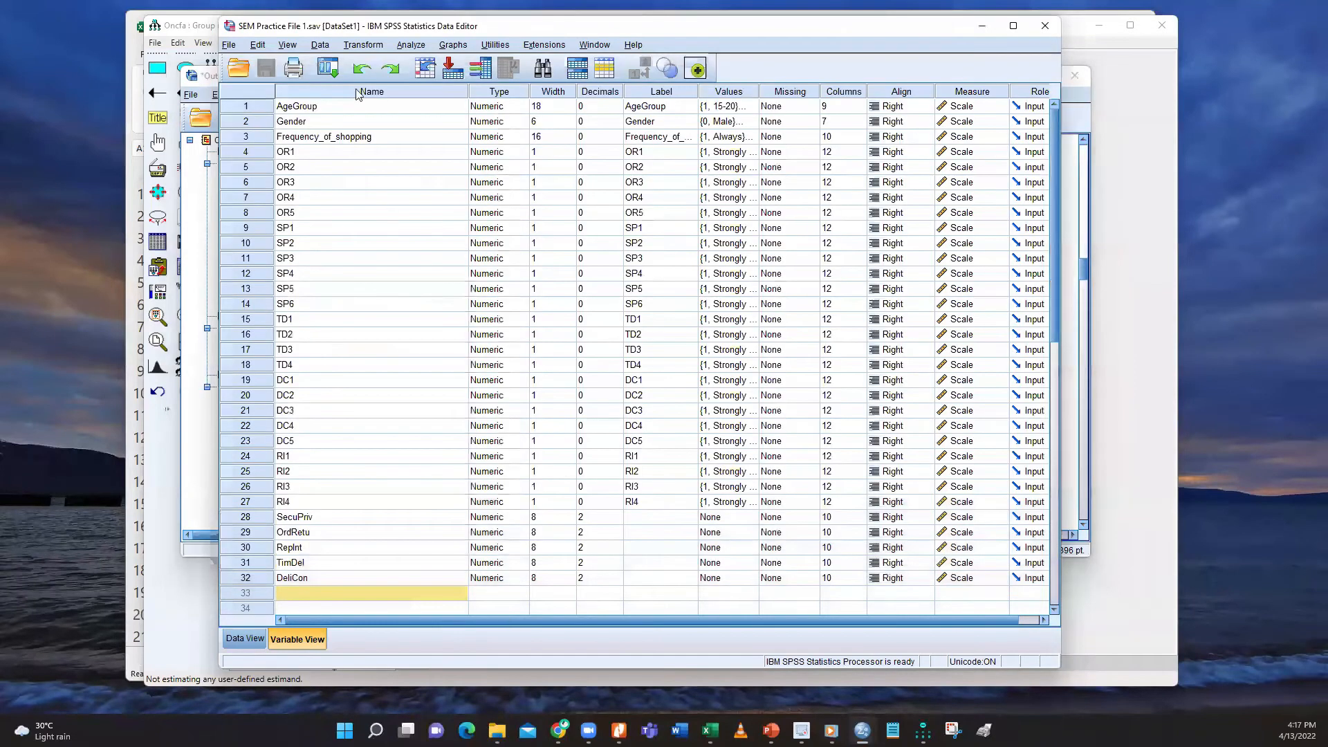
left_click(408, 45)
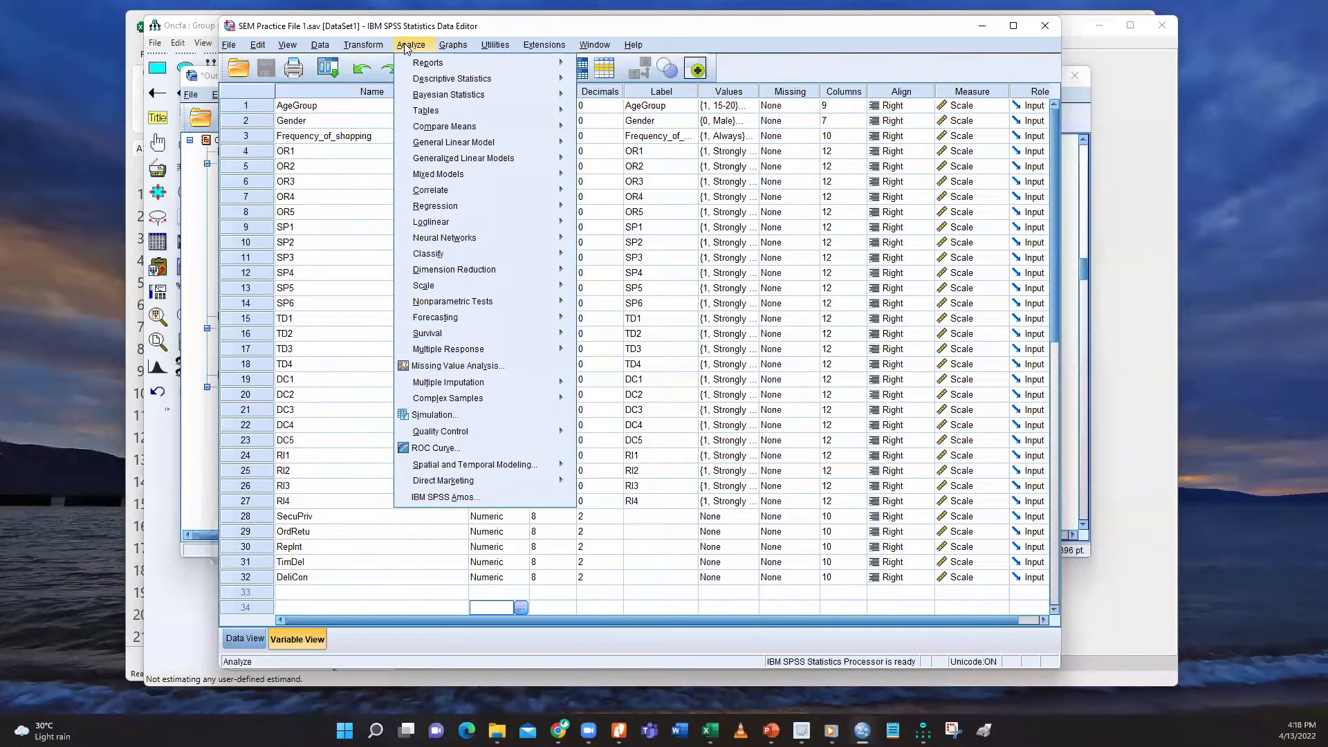
mouse_move(456, 189)
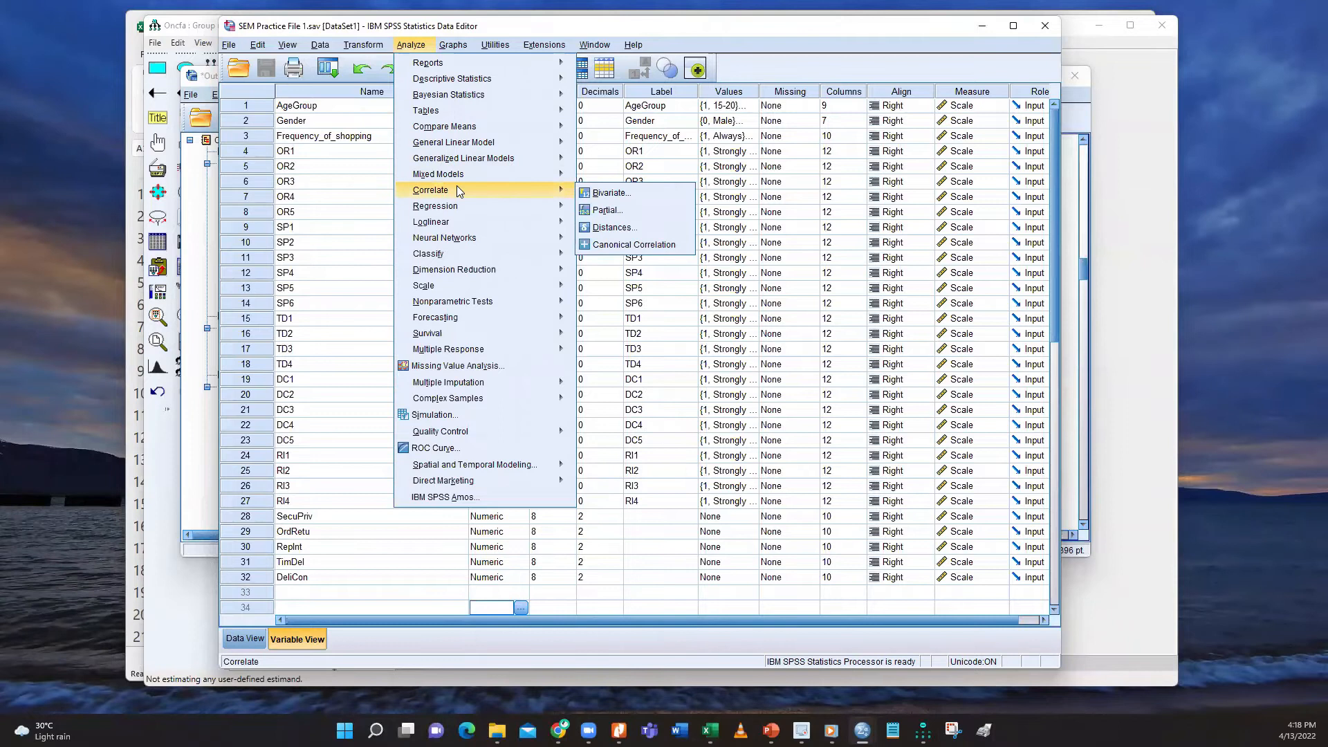
left_click(589, 195)
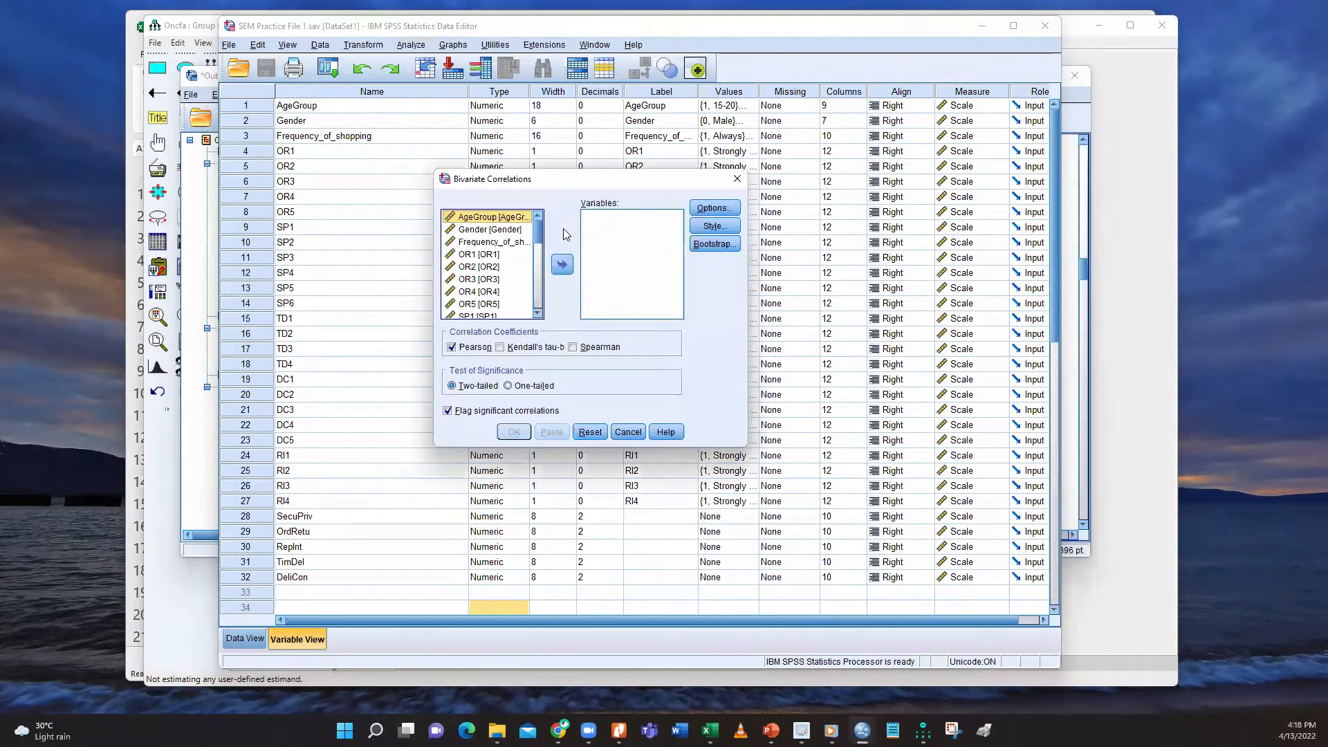
scroll(487, 303, "down", 8)
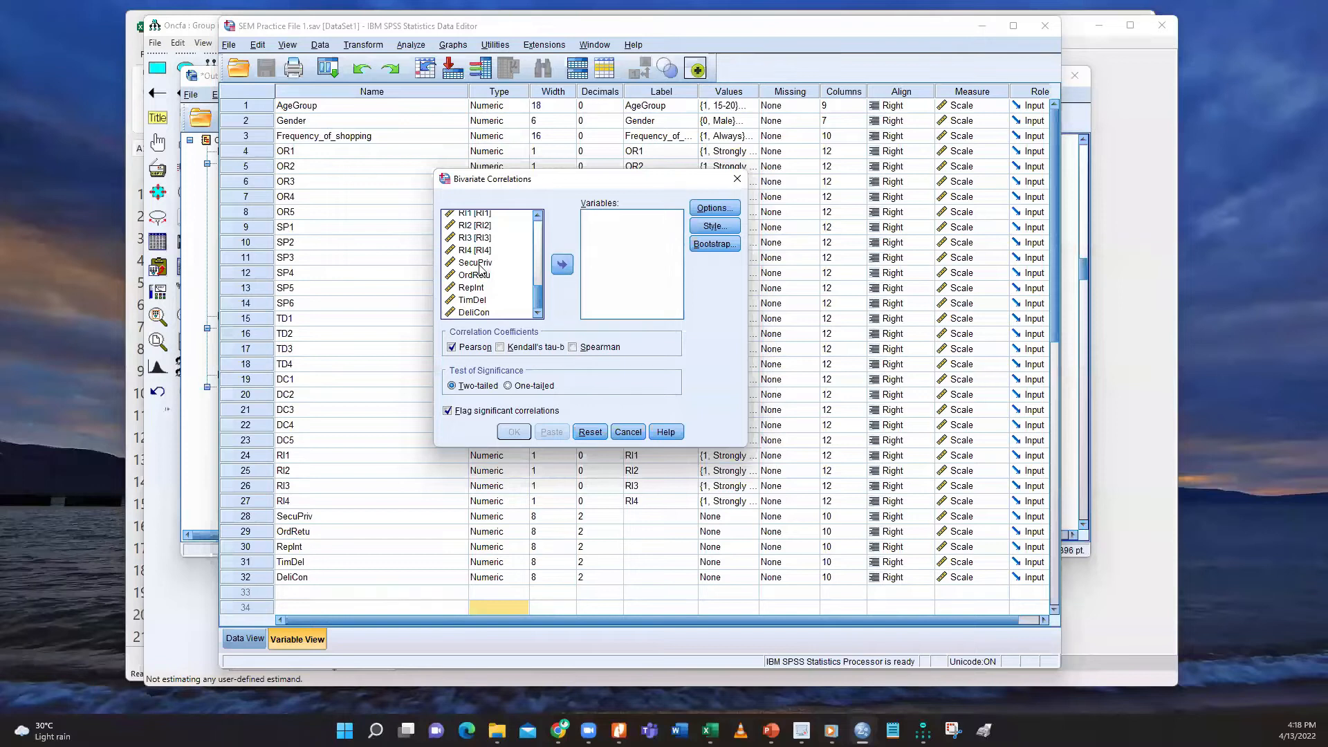
left_click(479, 263)
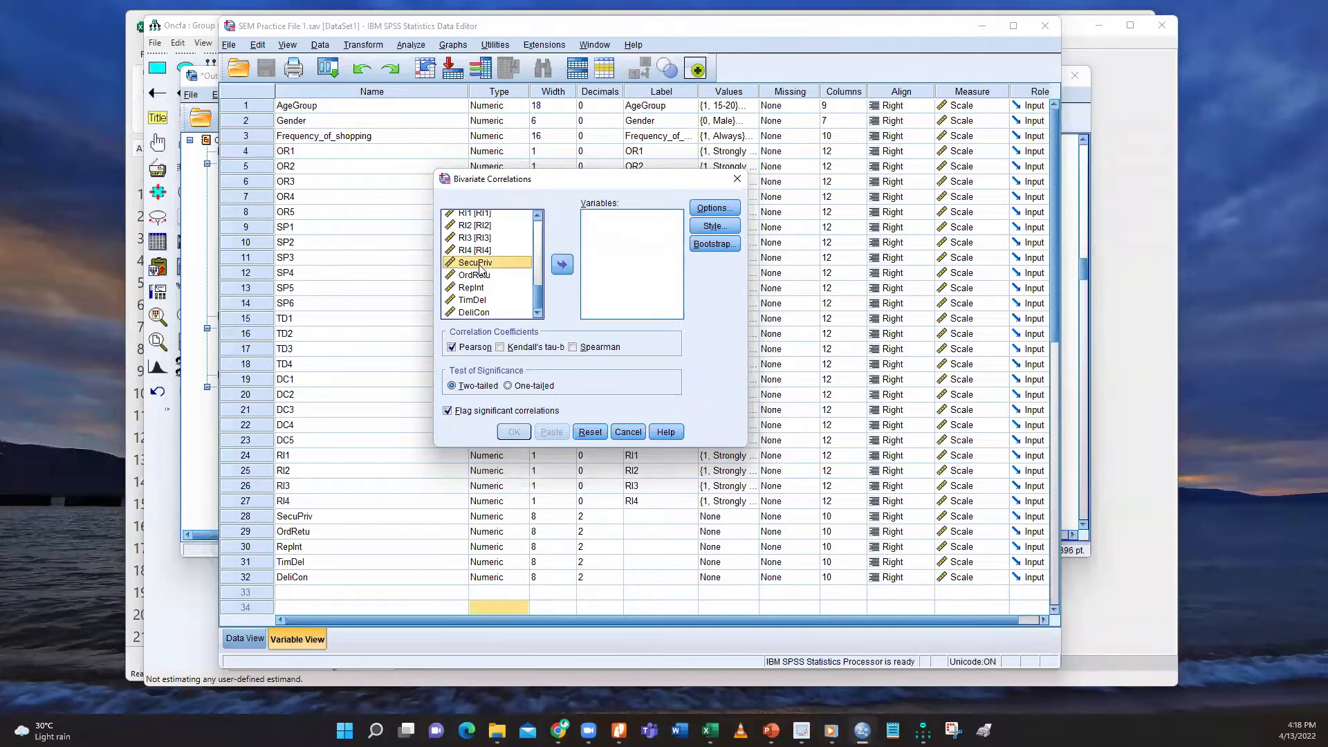
left_click(470, 313, "shift")
left_click(560, 268)
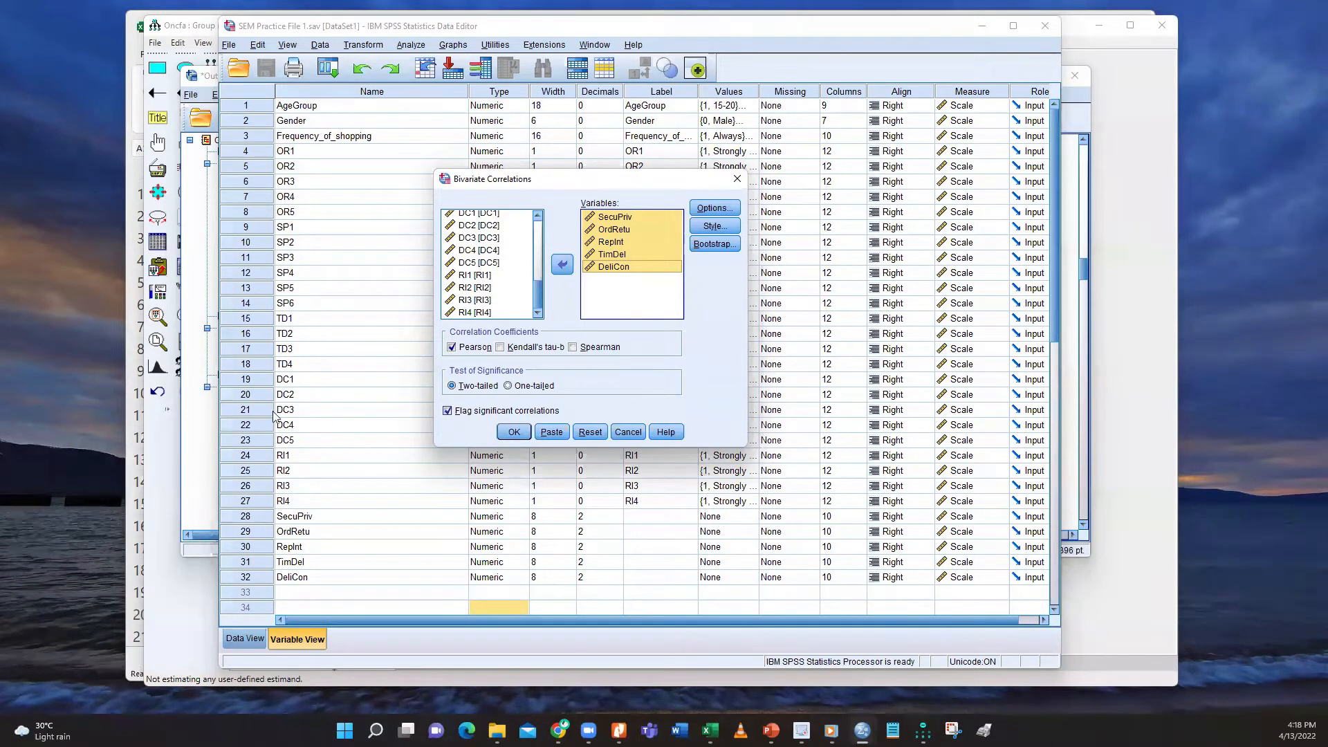
left_click(514, 434)
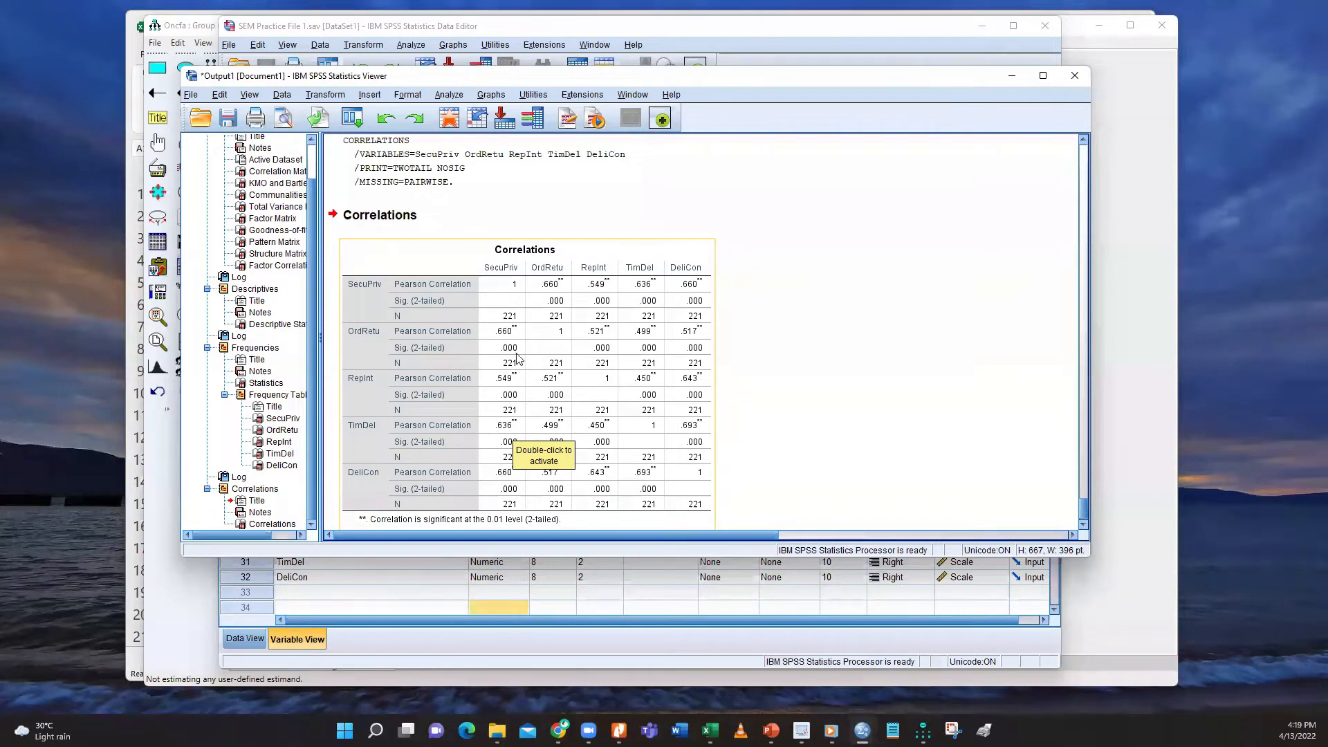
Copy the Correlations table from the SPSS output, switch to Excel and create a blank workbook
right_click(473, 256)
left_click(477, 281)
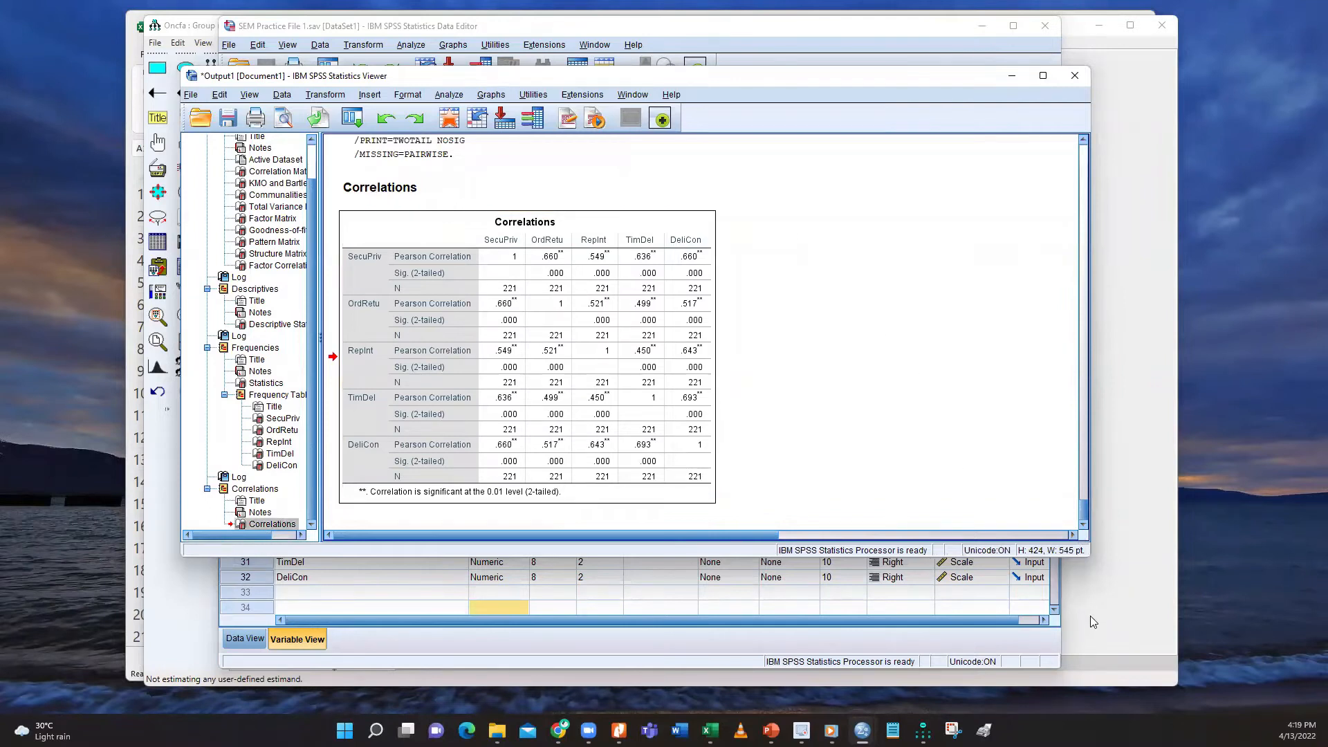
mouse_move(771, 730)
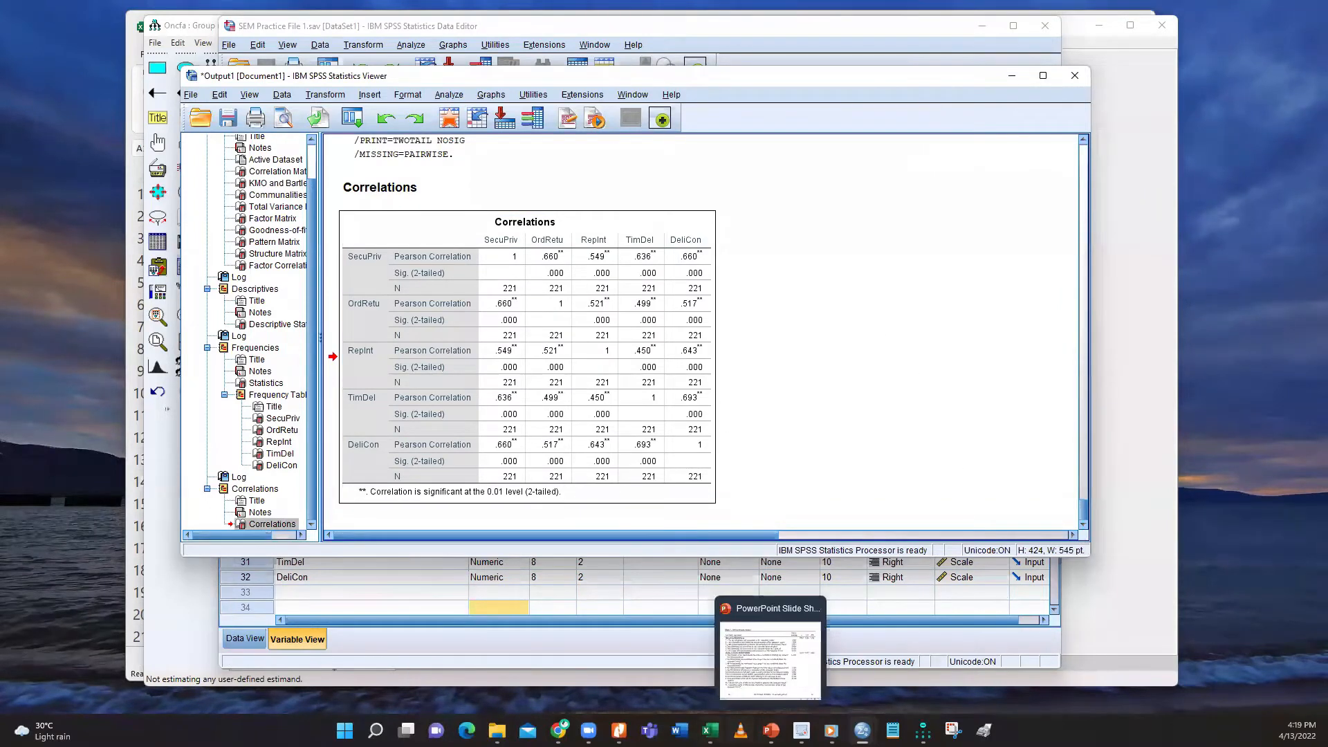
mouse_move(710, 729)
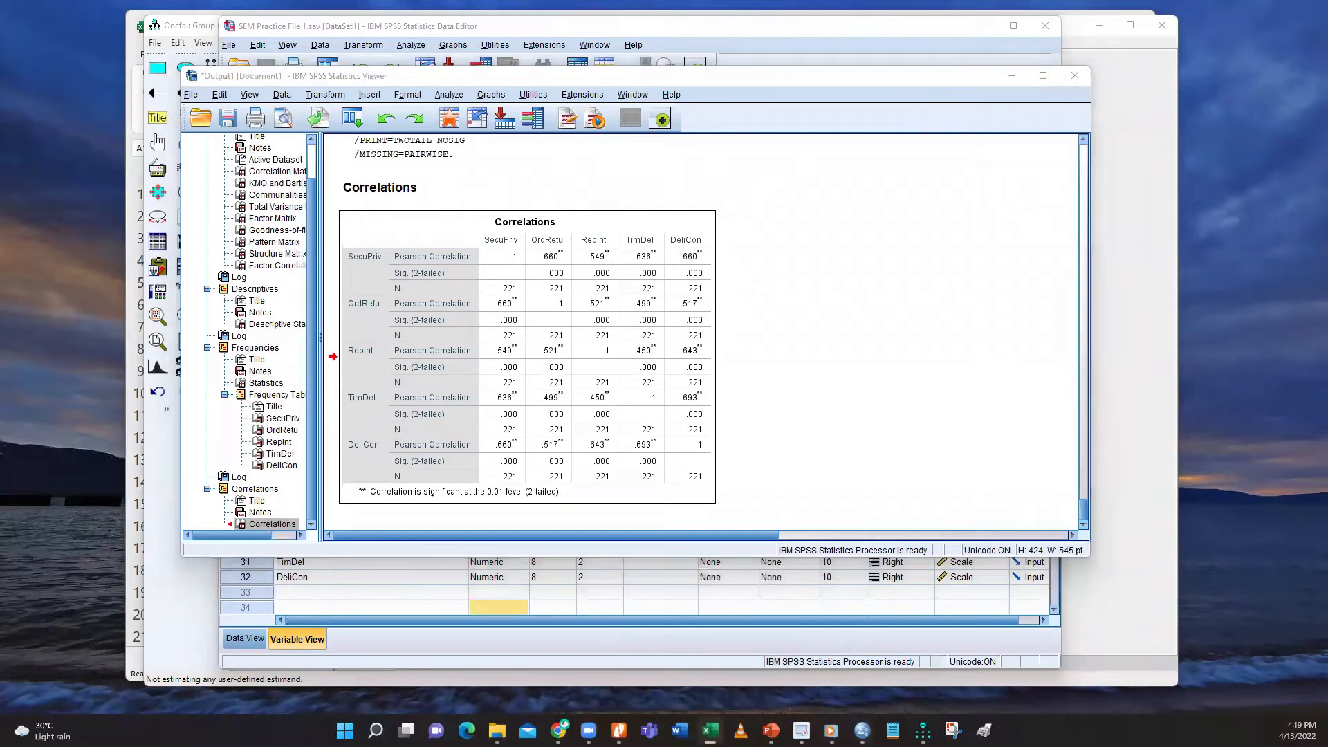
right_click(711, 730)
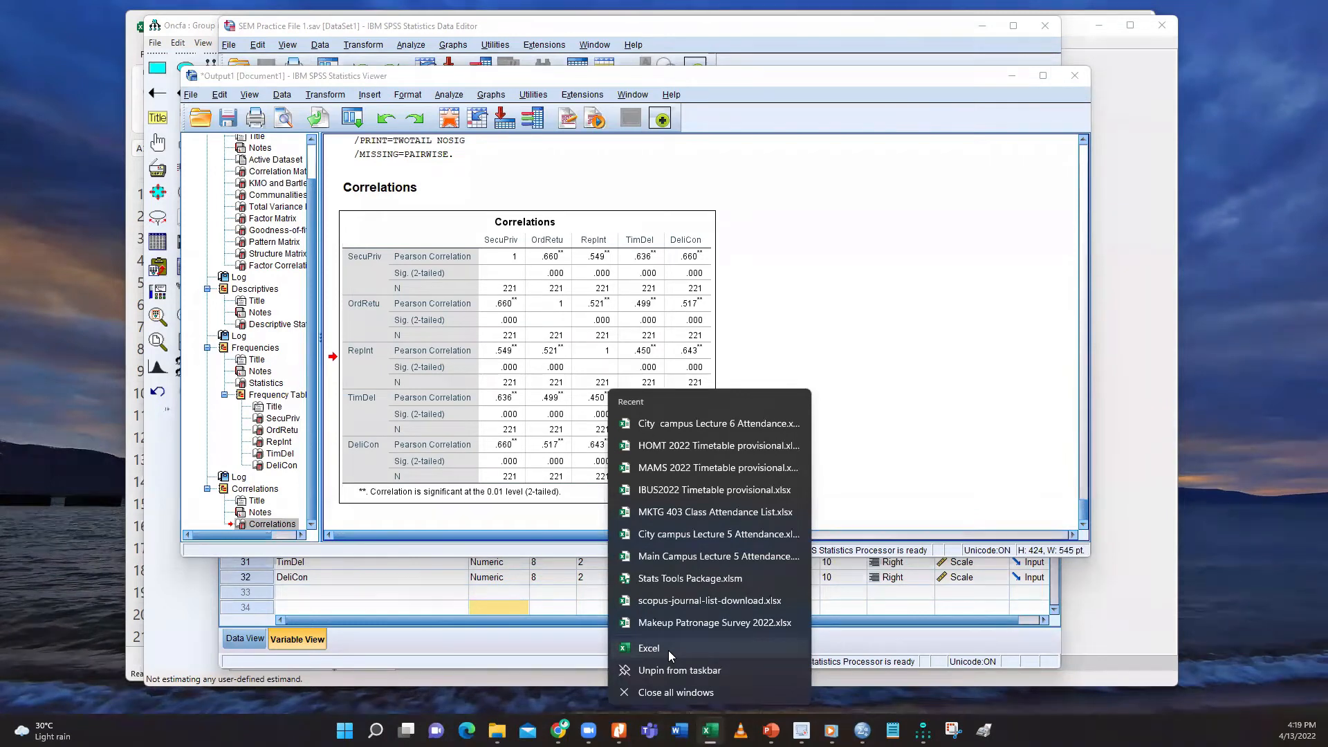
left_click(1223, 434)
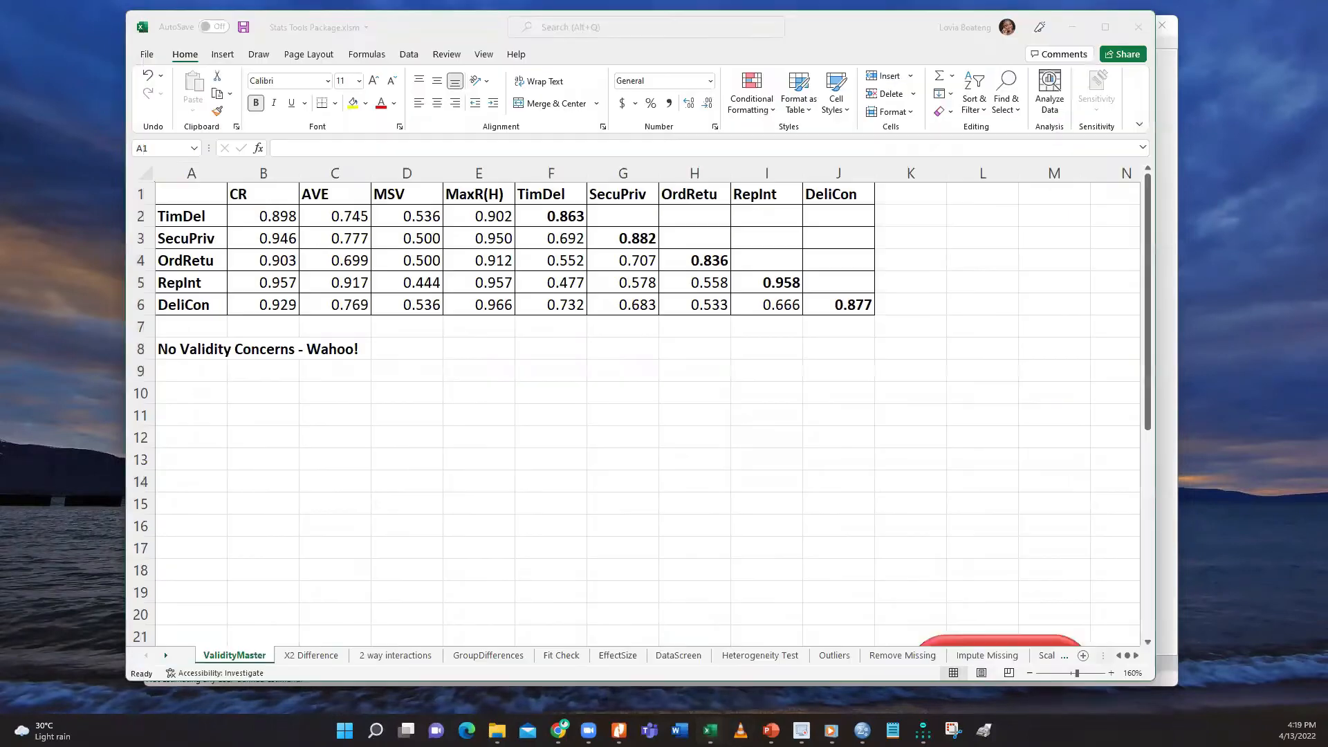
left_click(710, 730)
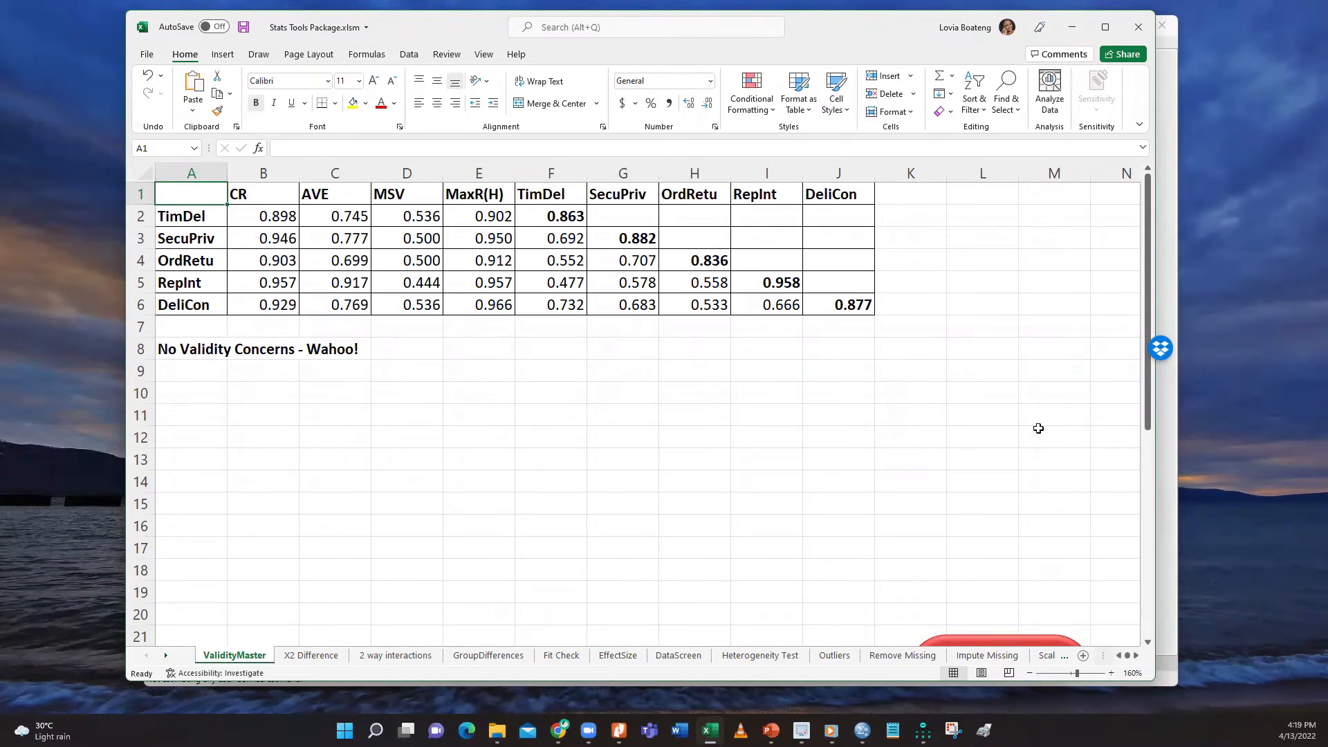
key("ctrl+n")
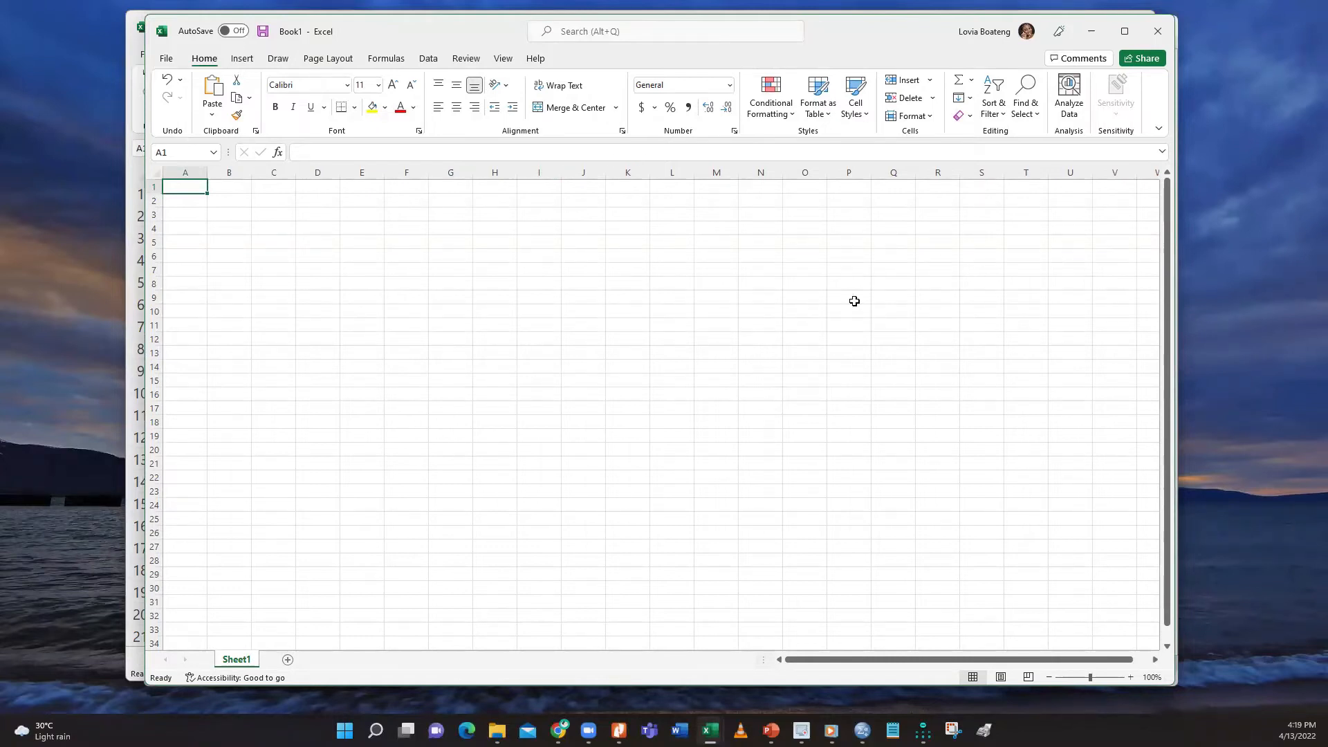
Paste the correlation table into cell A1 with the destination formatting and autofit the width of column A
right_click(197, 189)
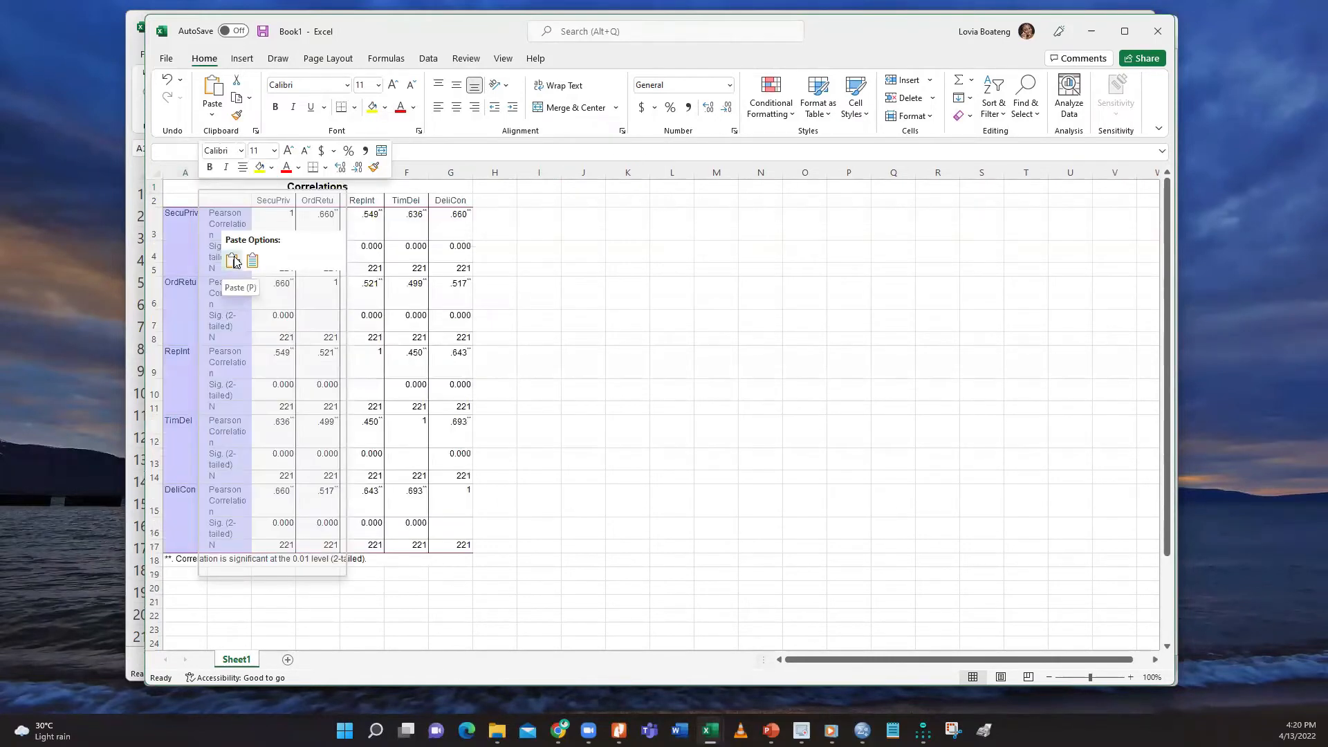
left_click(252, 265)
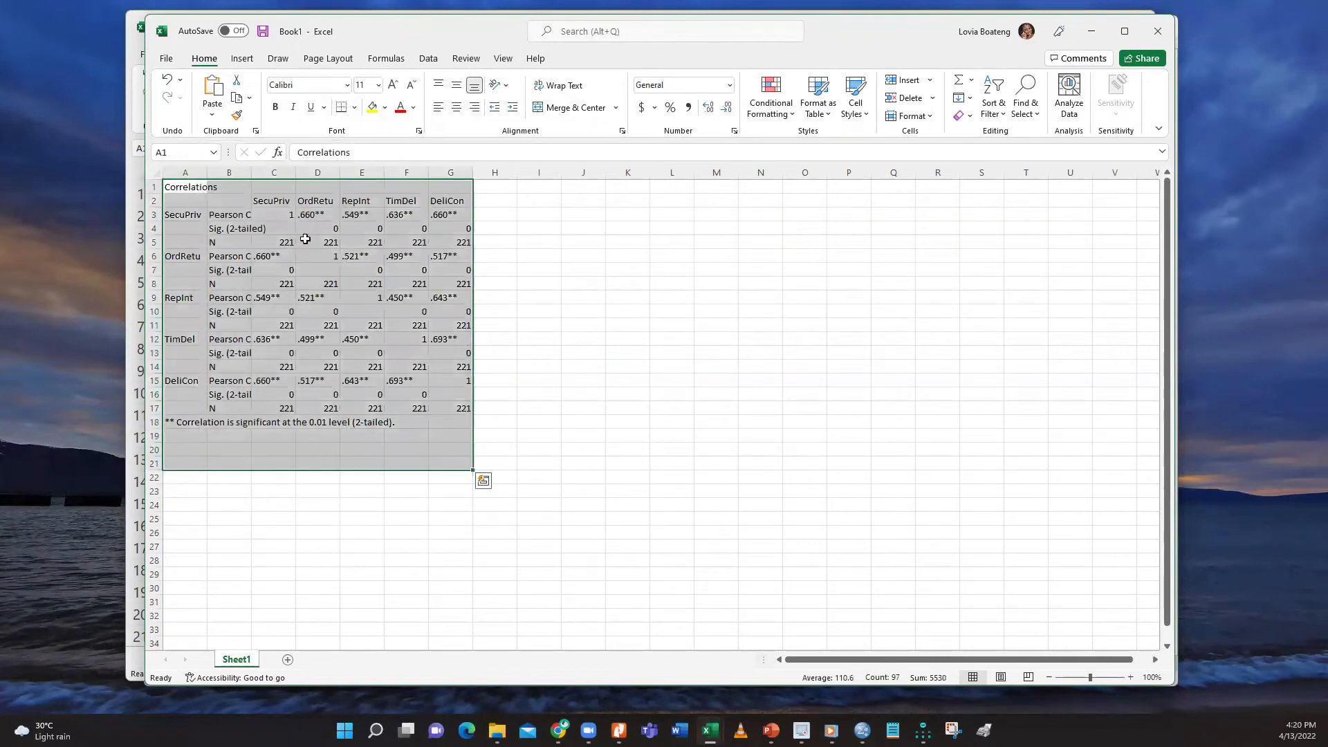
double_click(207, 173)
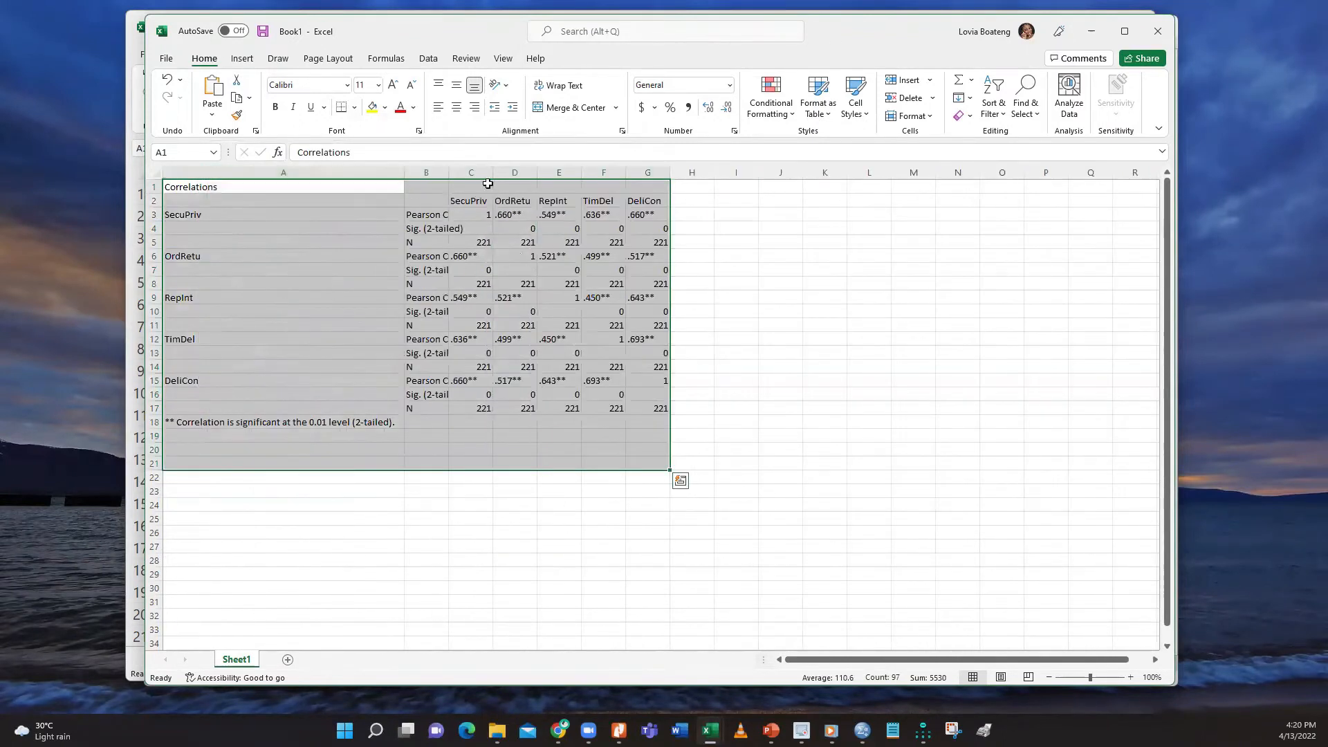
Narrow column A and autofit the widths of columns B and C to their contents
left_click_drag(401, 173, 310, 171)
double_click(355, 171)
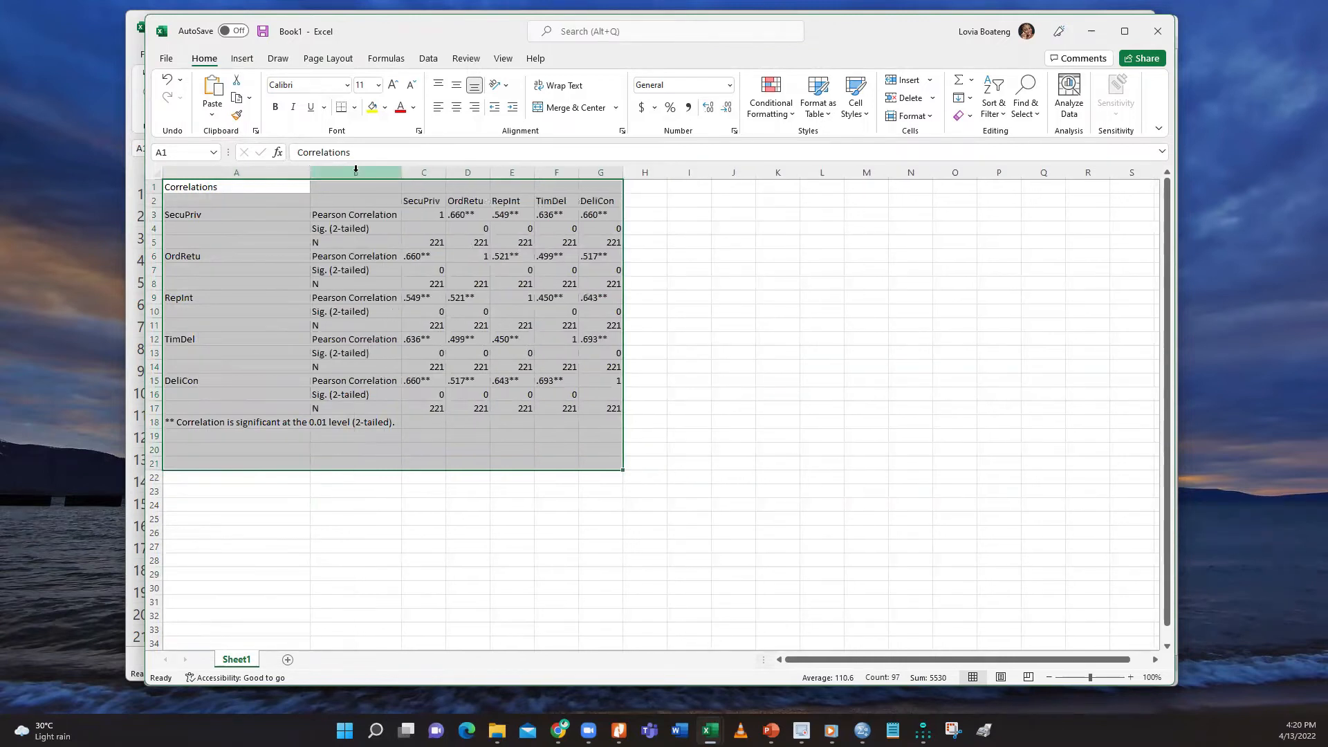
double_click(445, 173)
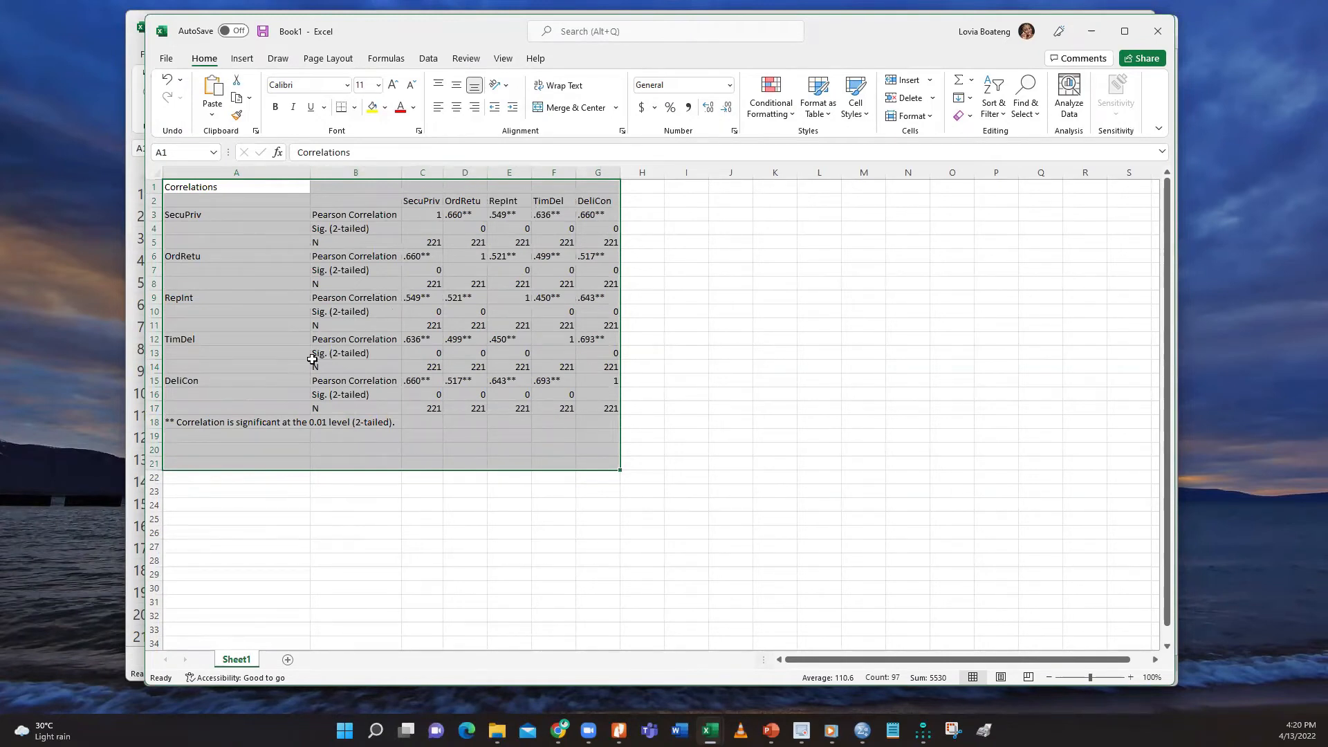
left_click(313, 363)
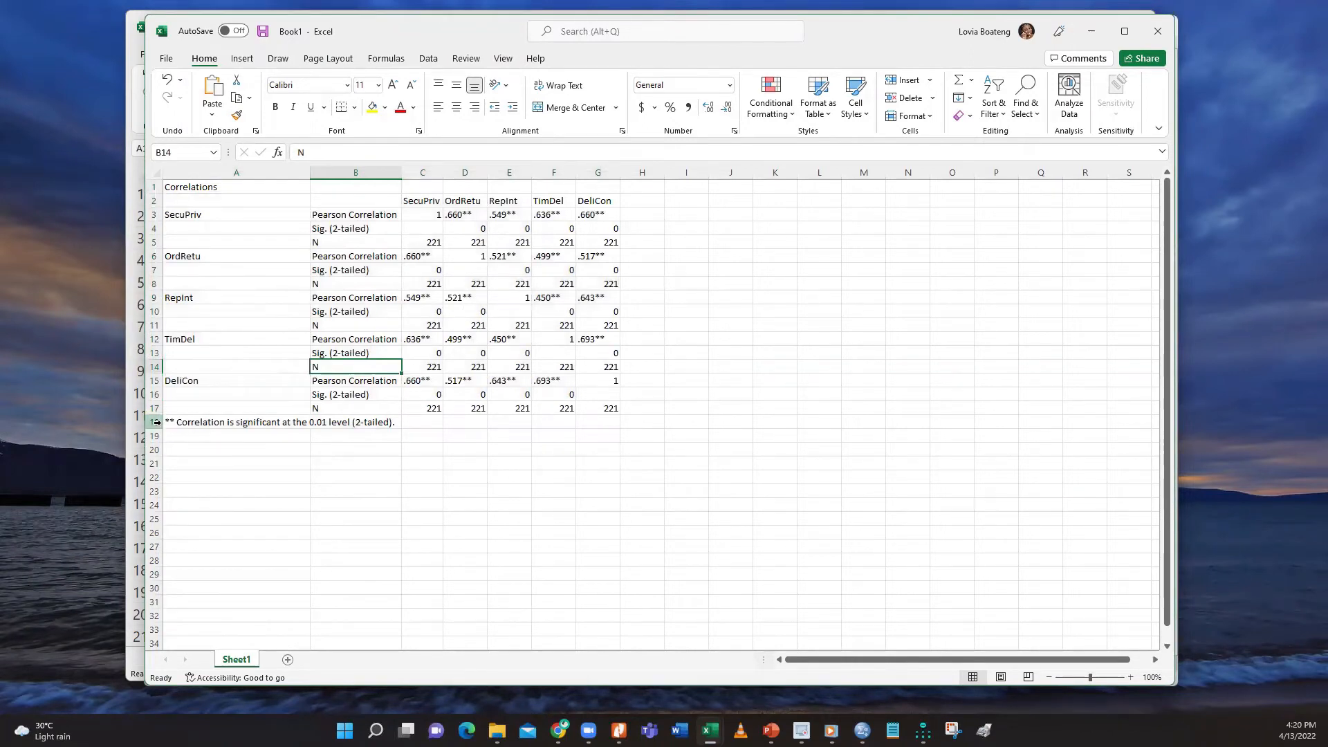
Delete row 18, which holds the 0.01 level significance note below the correlation table
left_click(155, 422)
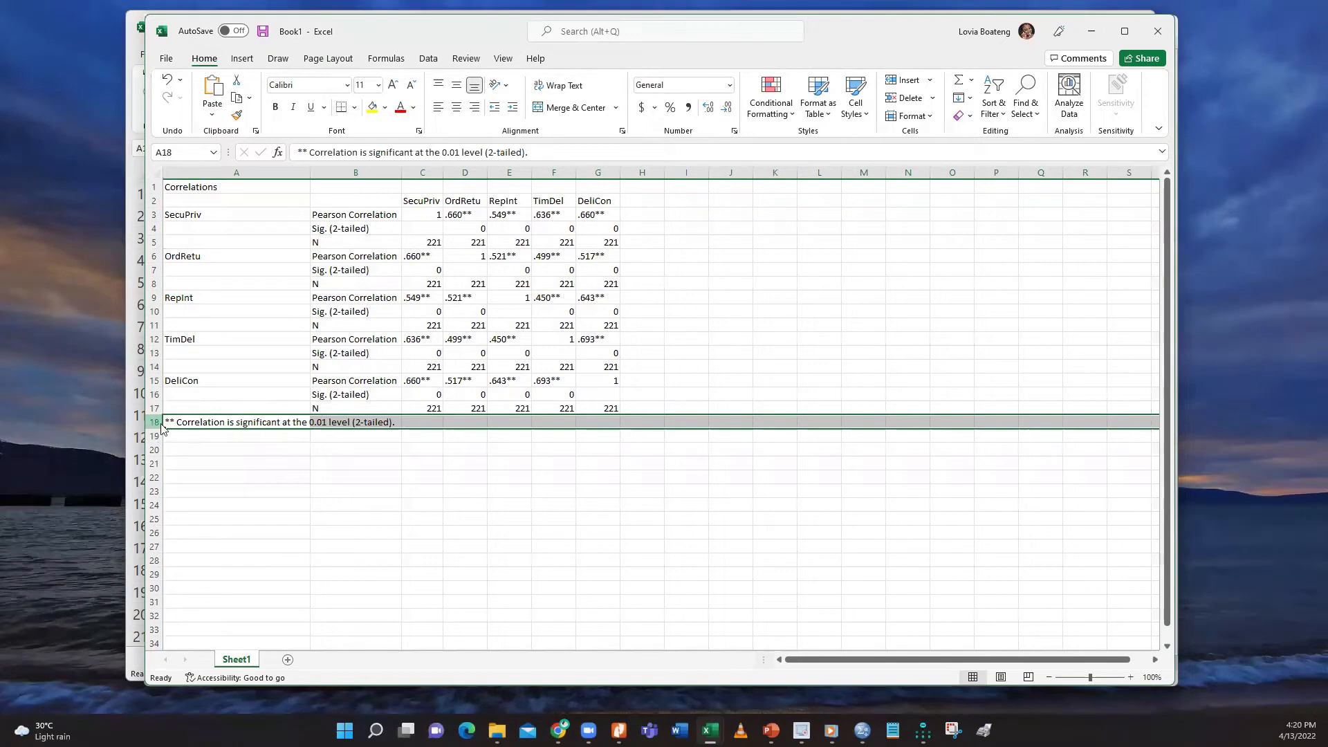
right_click(161, 427)
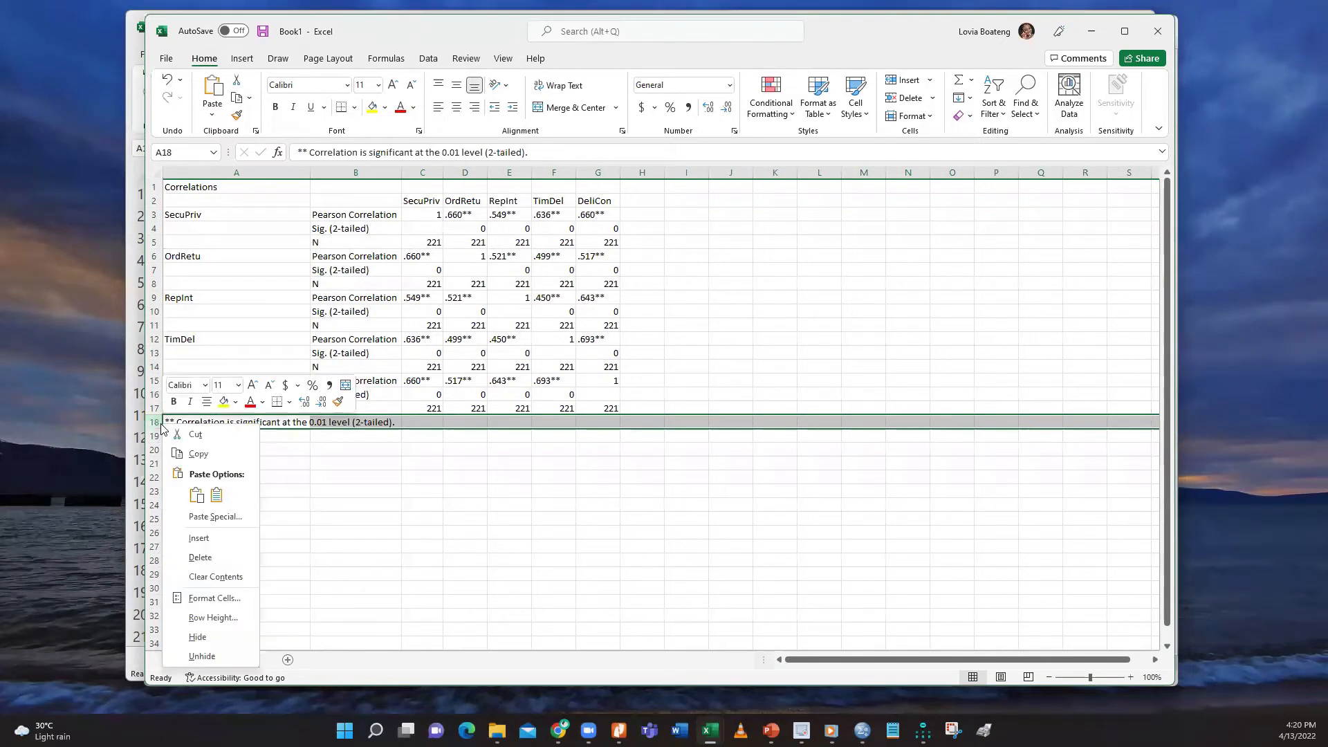
left_click(195, 557)
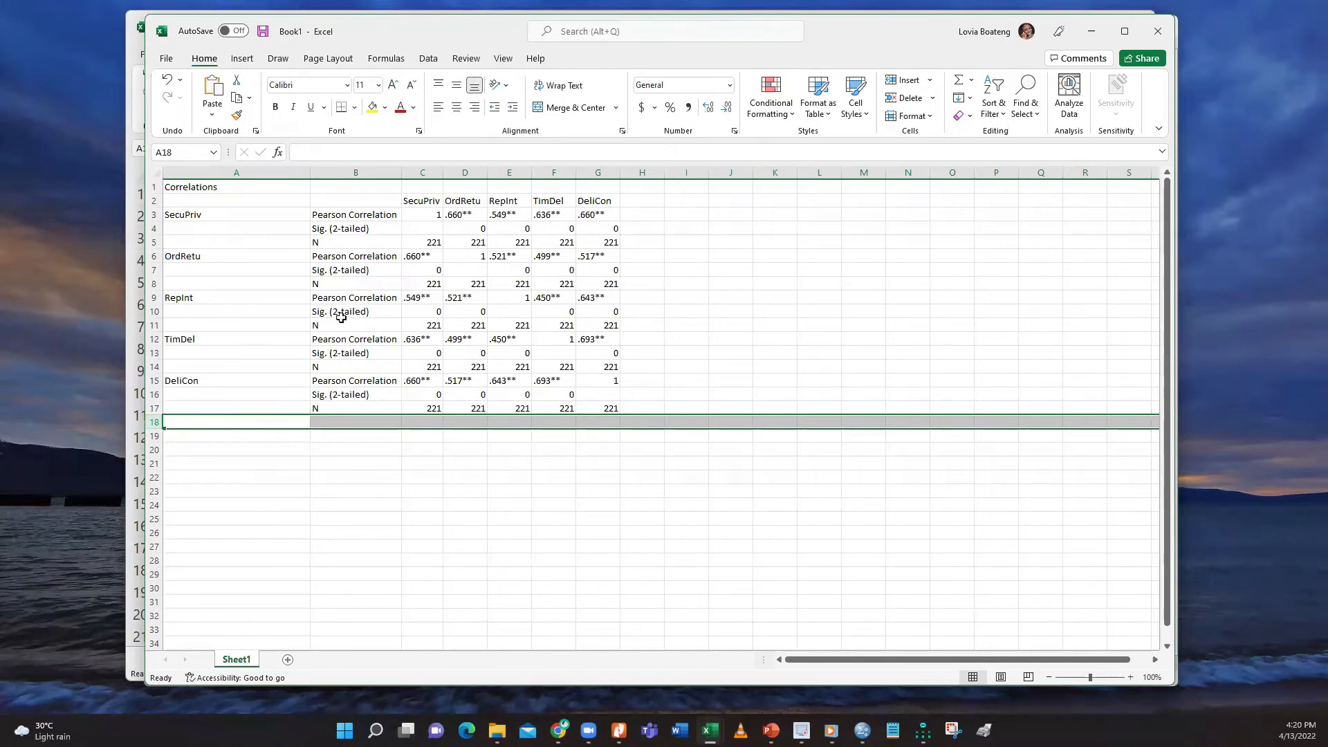
Delete the N and Sig. (2-tailed) rows belonging to RepInt
left_click(154, 326)
right_click(154, 326)
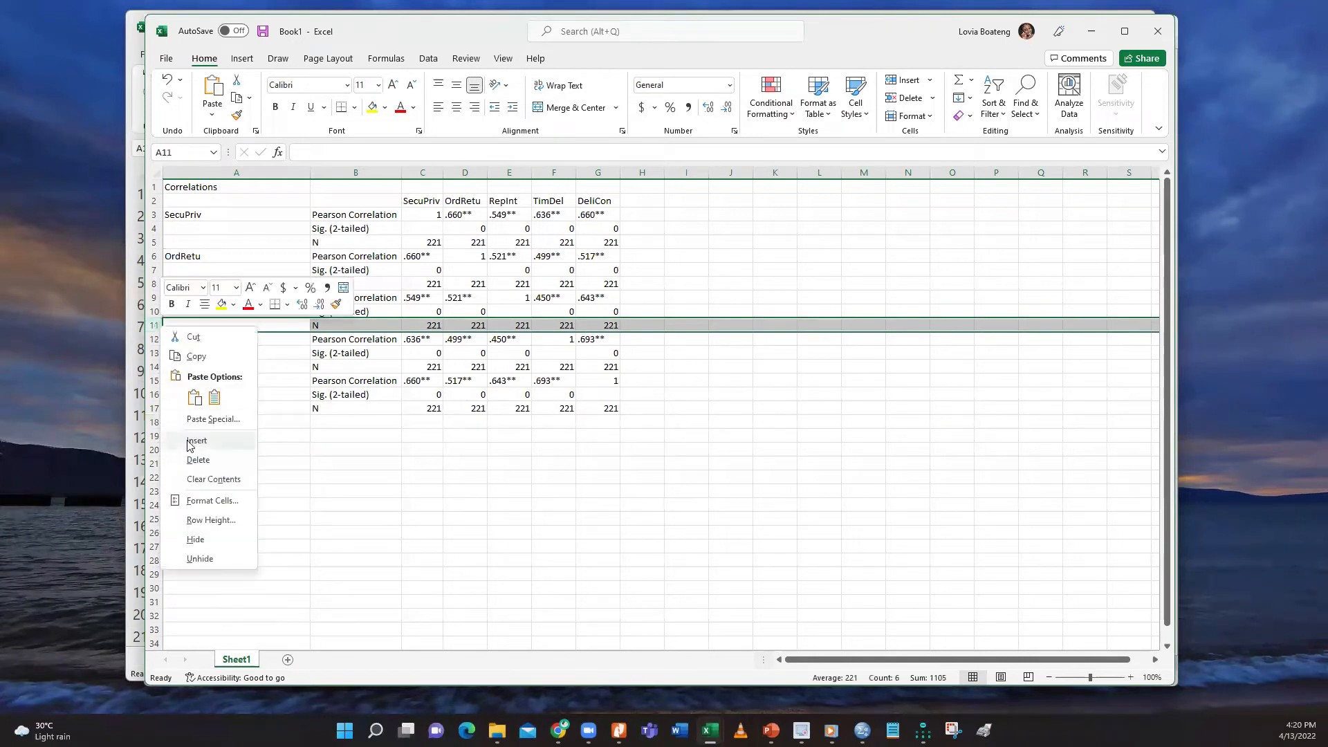
left_click(187, 458)
left_click(154, 311)
right_click(164, 313)
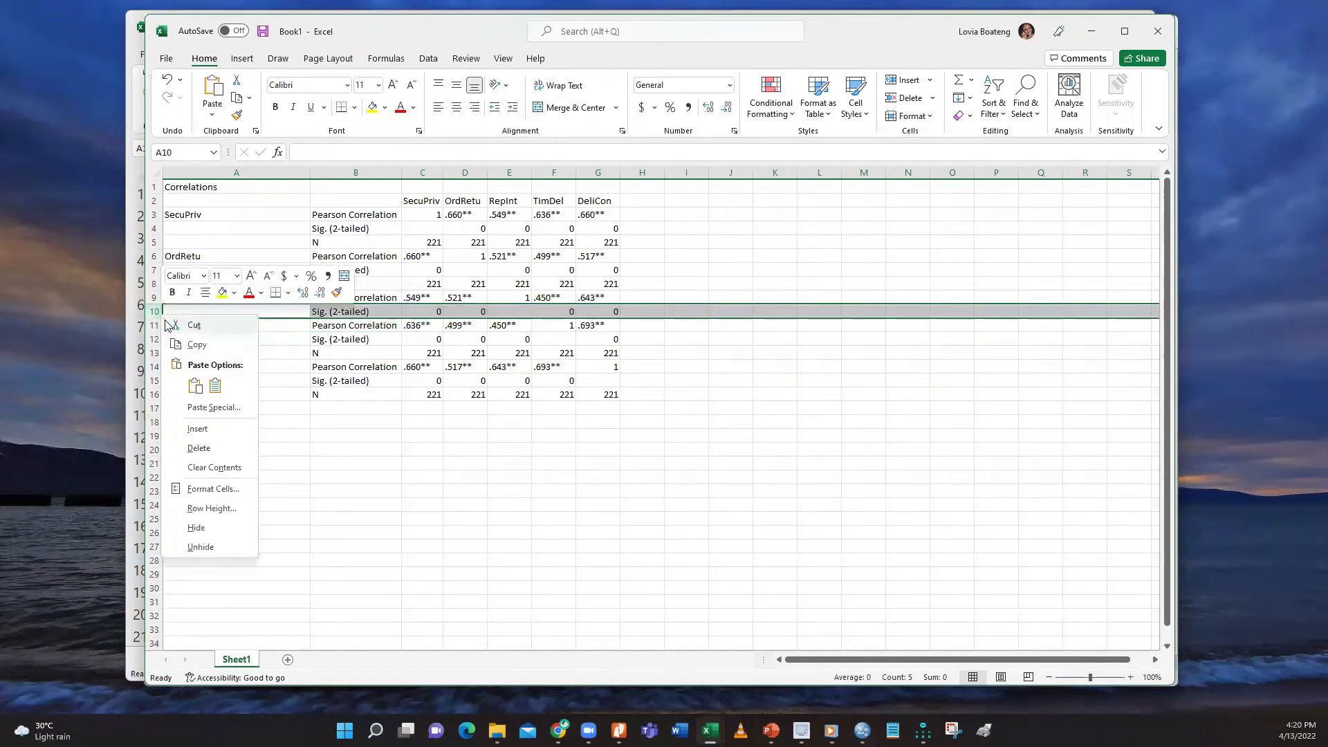
left_click(198, 449)
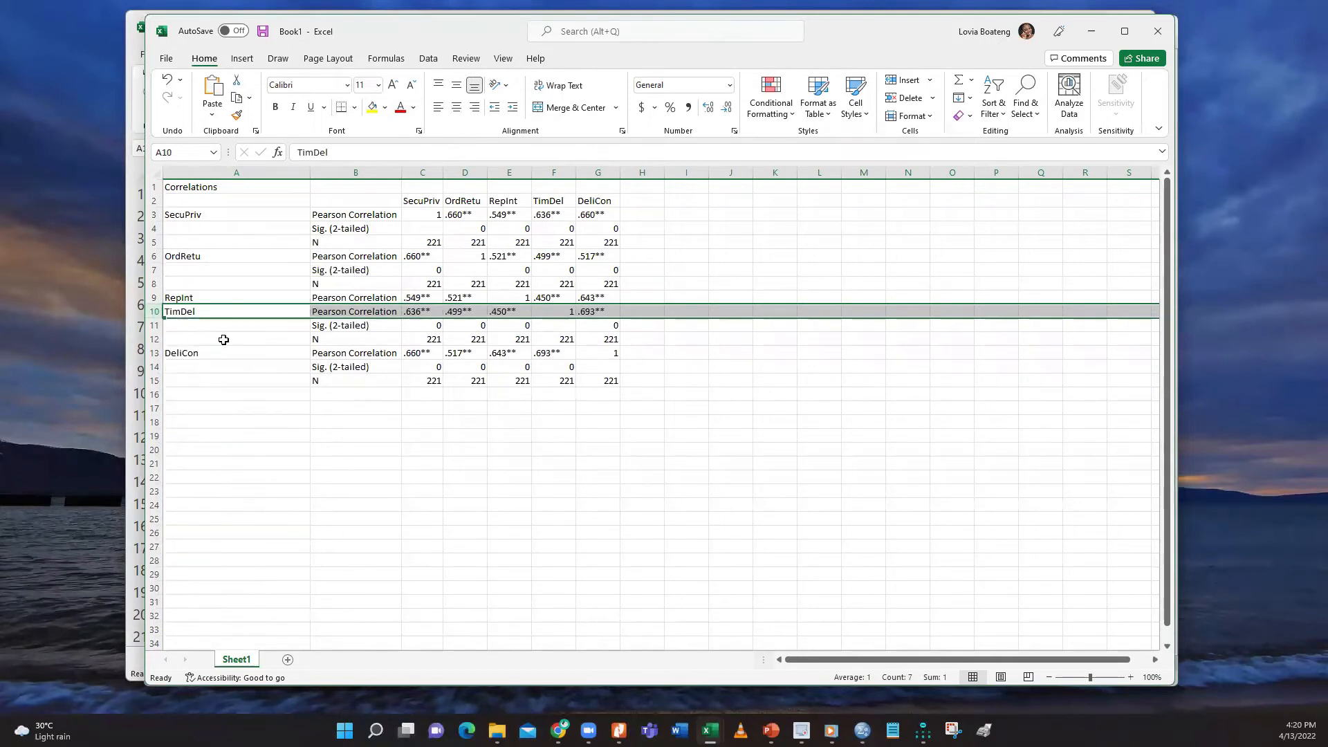
Delete the N and Sig. (2-tailed) rows belonging to OrdRetu
right_click(152, 284)
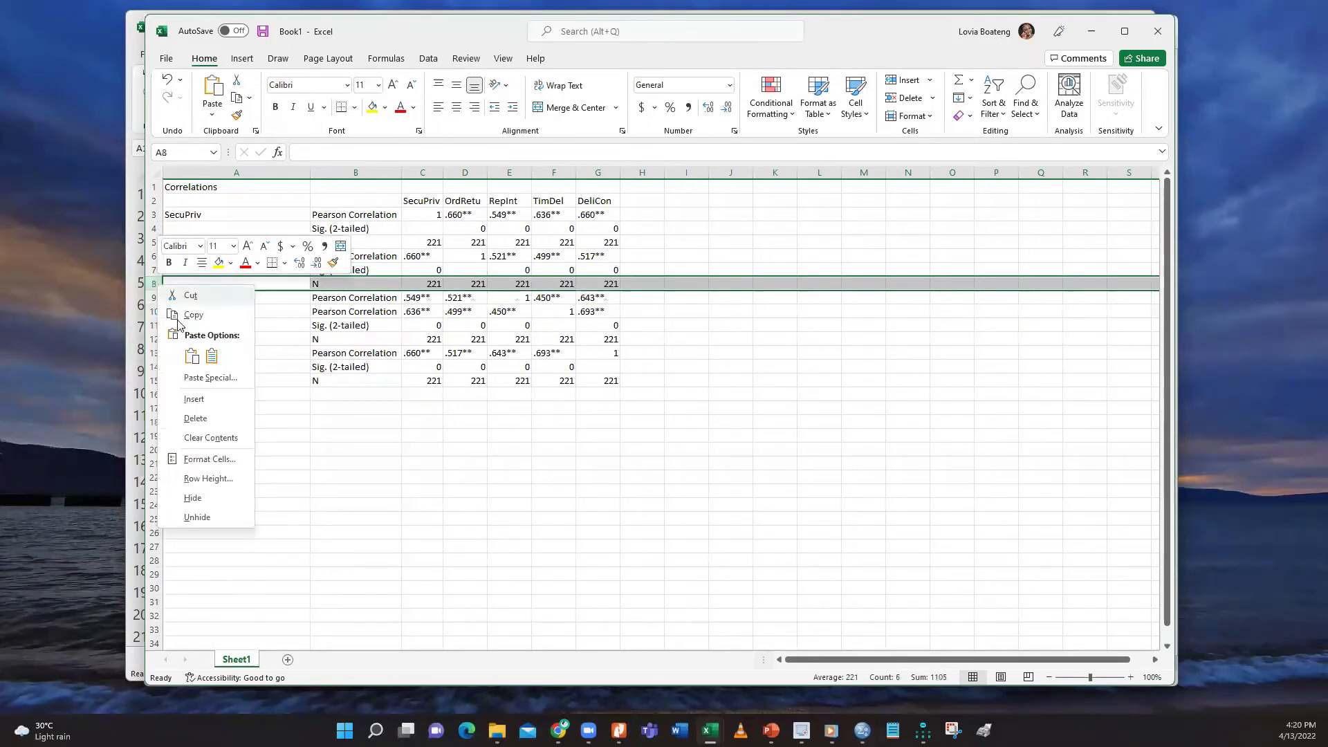
left_click(190, 415)
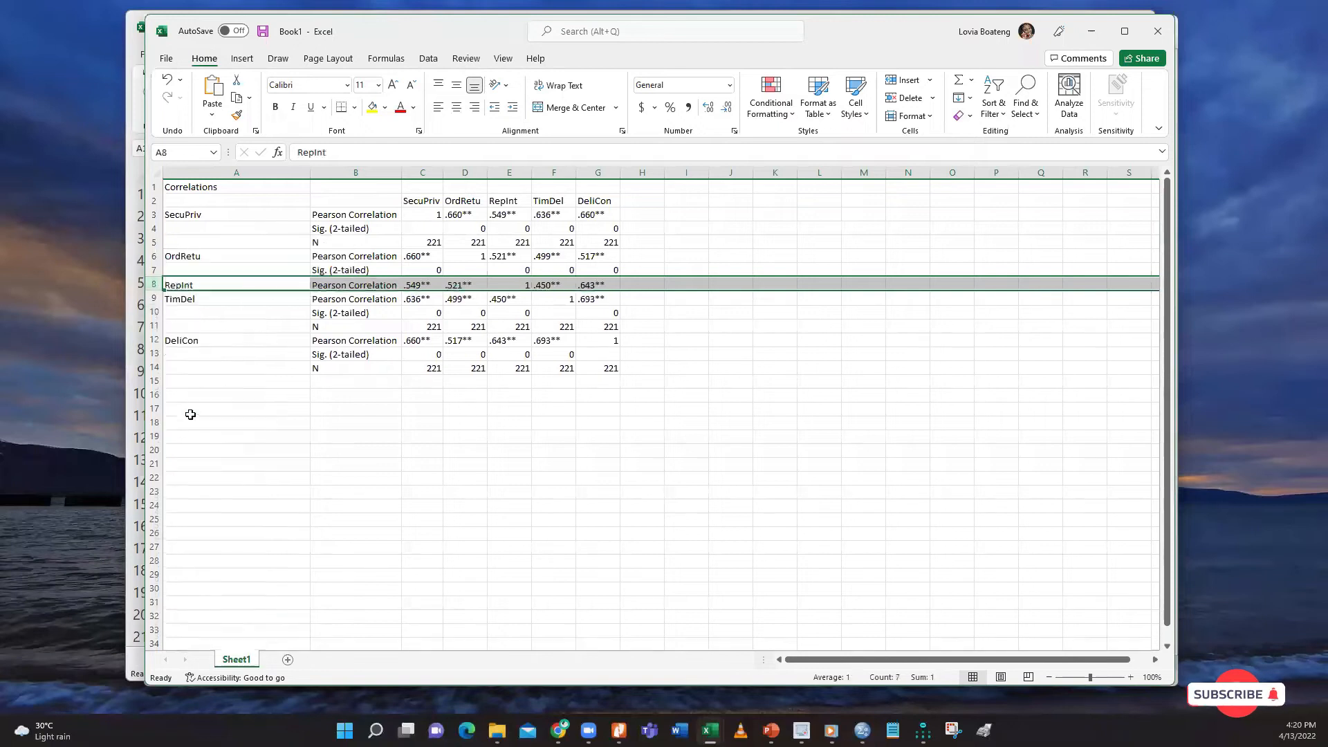
left_click(150, 270)
right_click(154, 269)
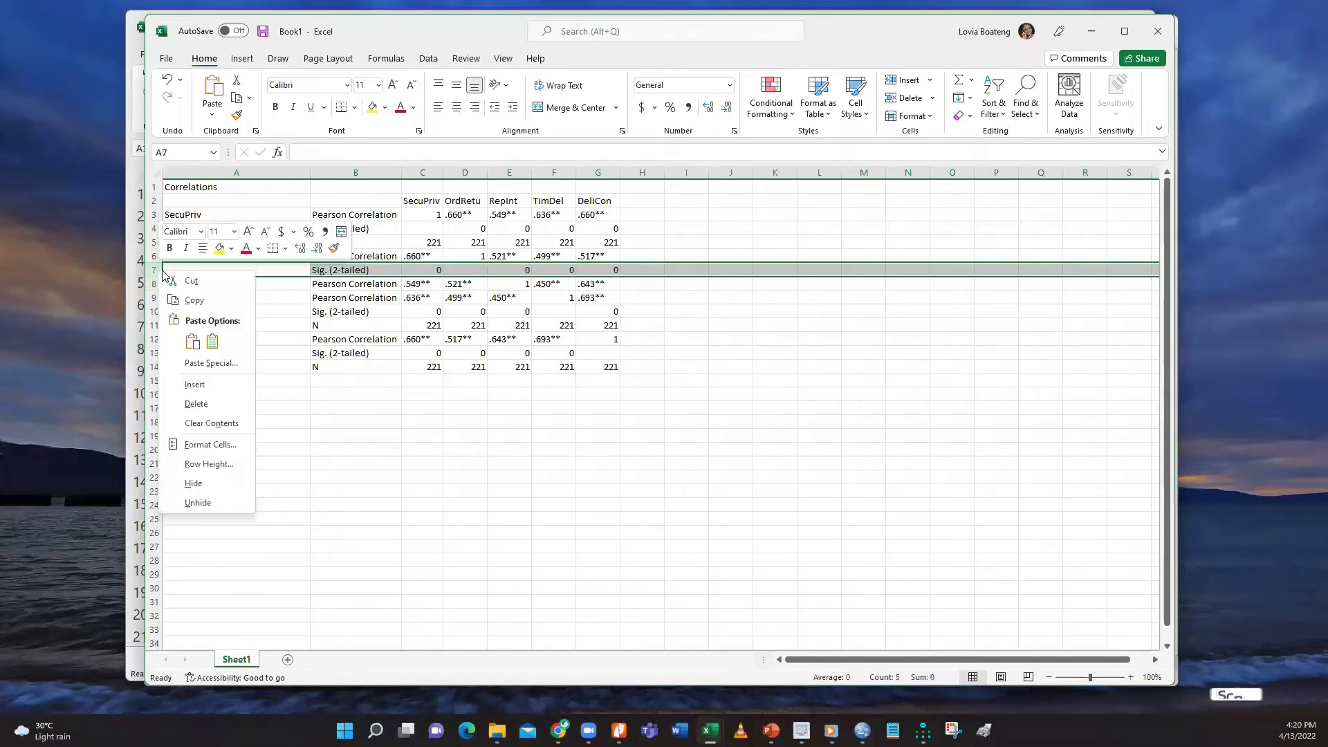
left_click(195, 399)
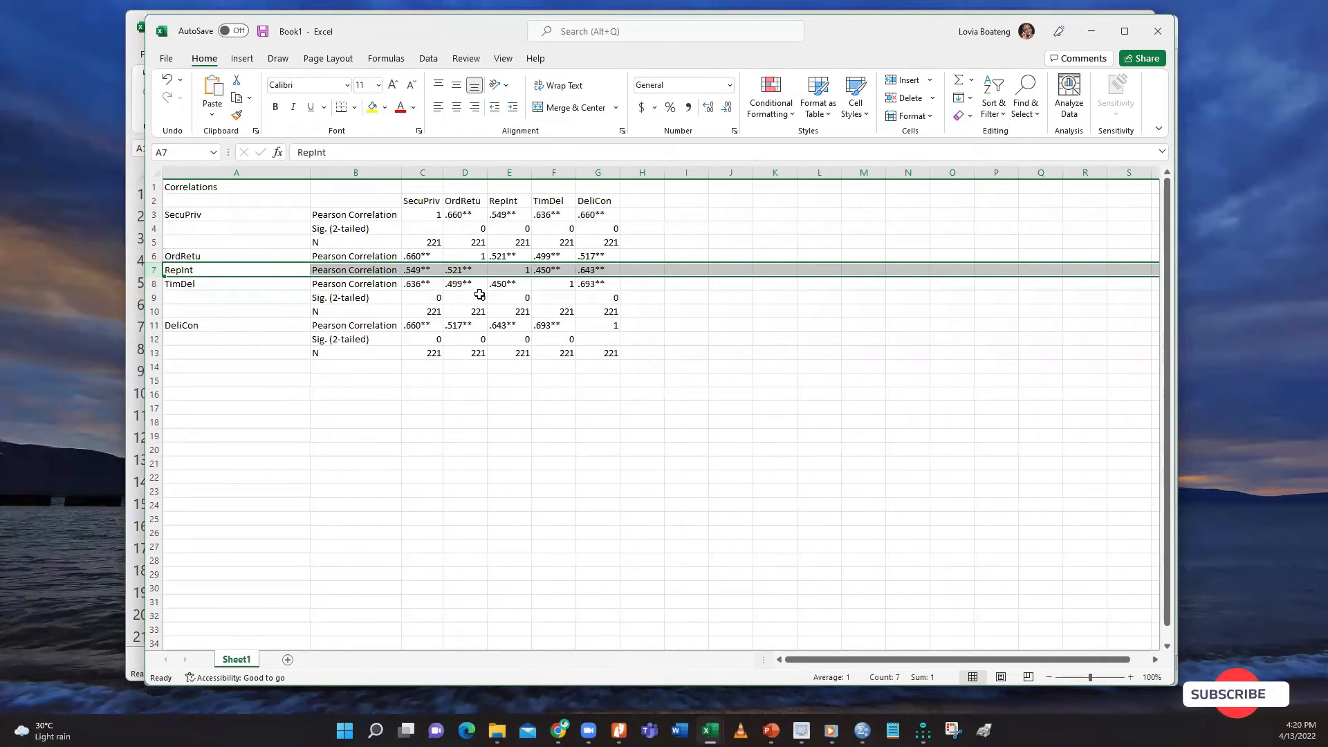
Delete the N and Sig. (2-tailed) rows belonging to SecuPriv
left_click(154, 242)
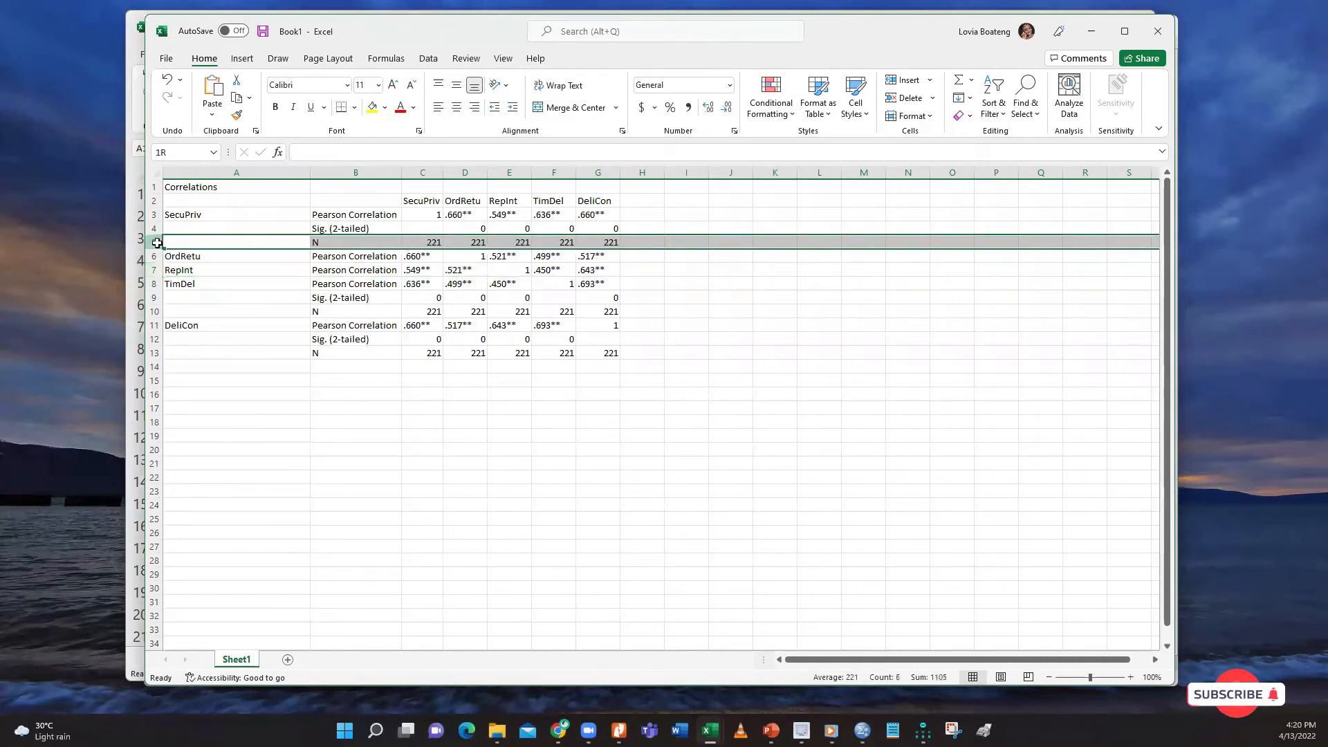
right_click(153, 242)
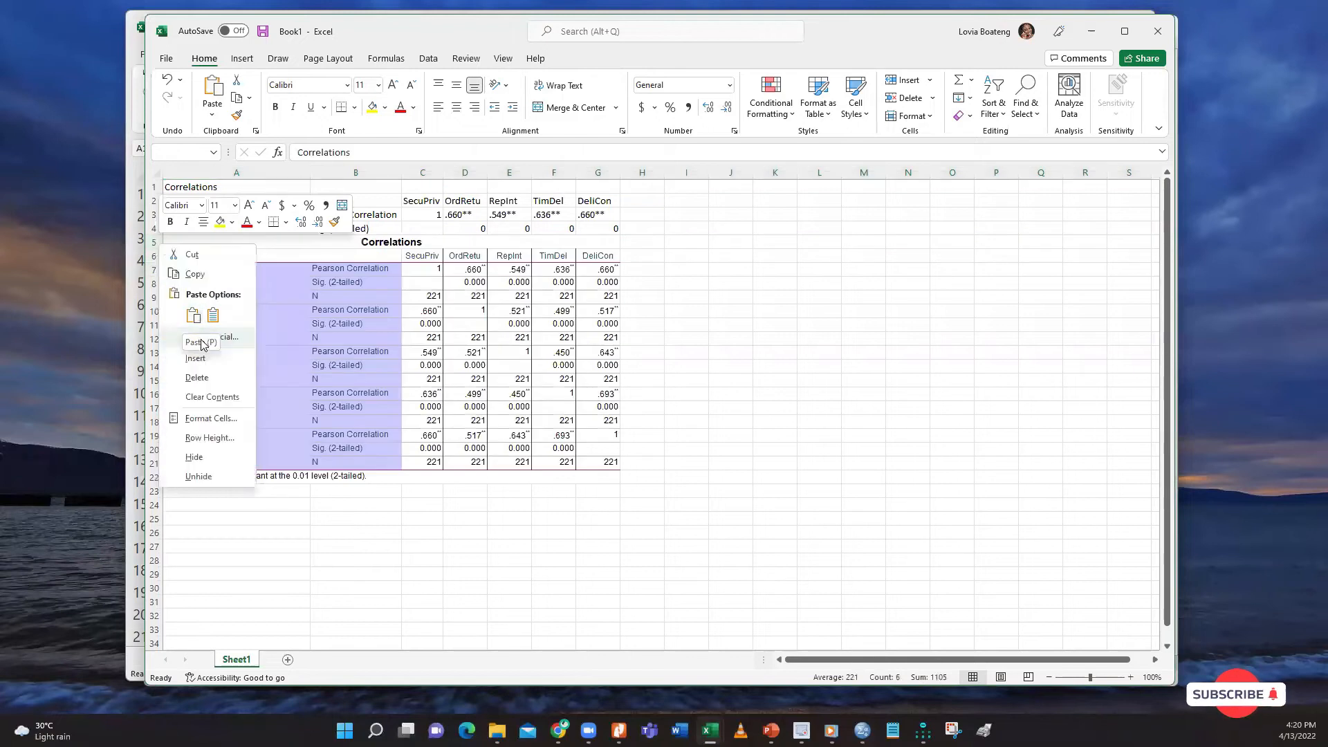
left_click(196, 378)
left_click(155, 229)
right_click(160, 229)
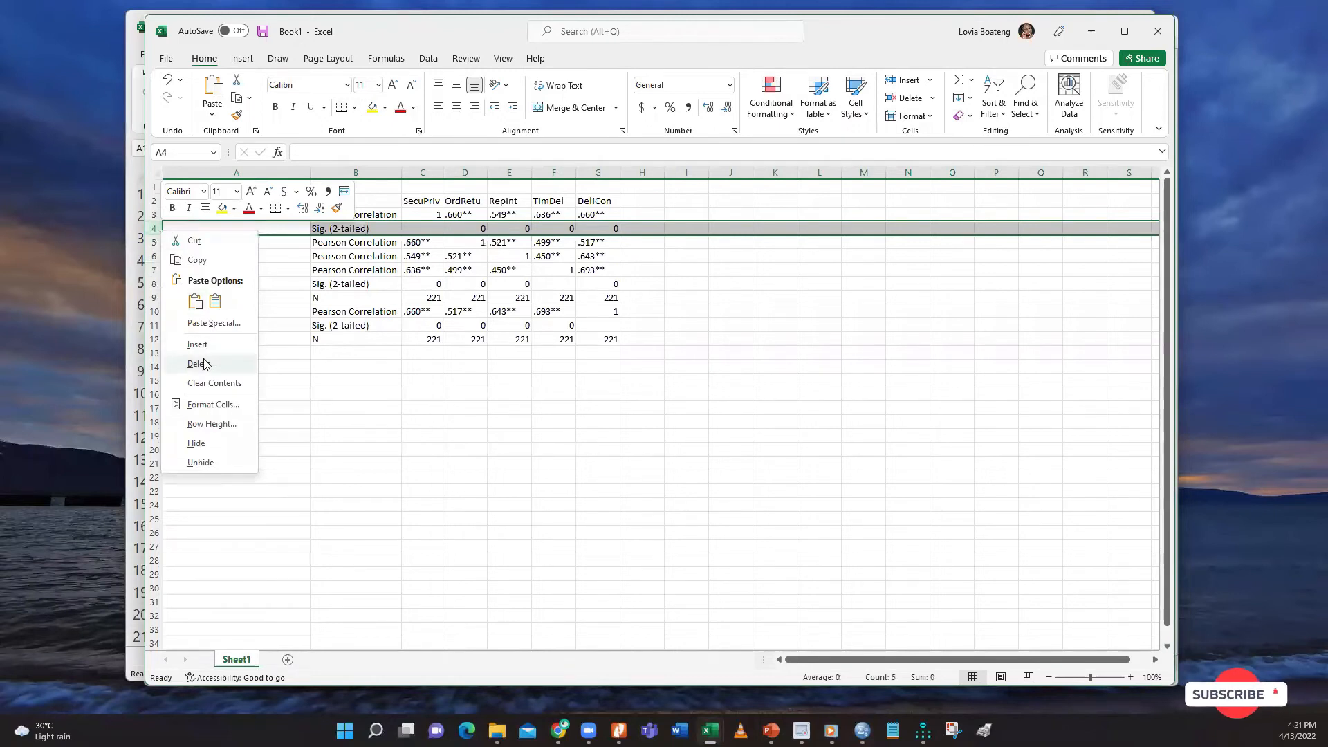
left_click(205, 364)
Delete the N and Sig. (2-tailed) rows belonging to TimDel
left_click(155, 284)
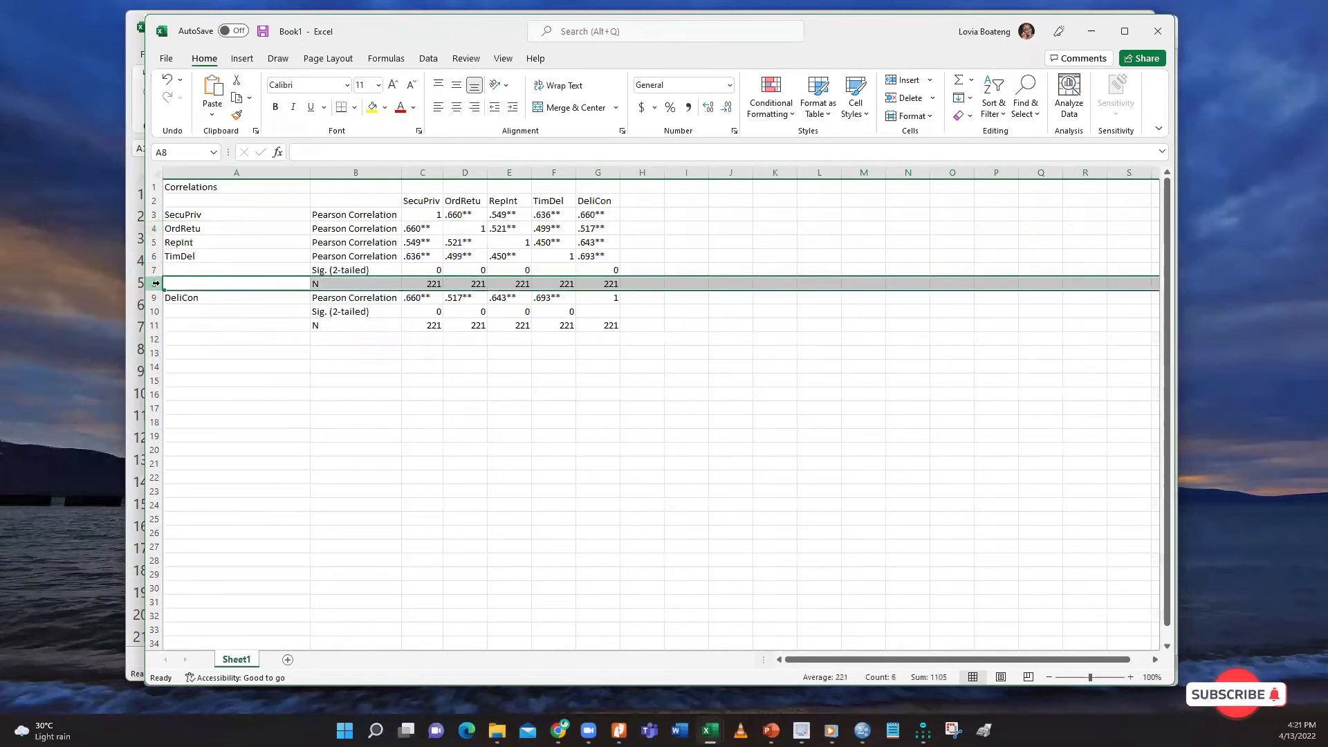
right_click(156, 283)
left_click(205, 418)
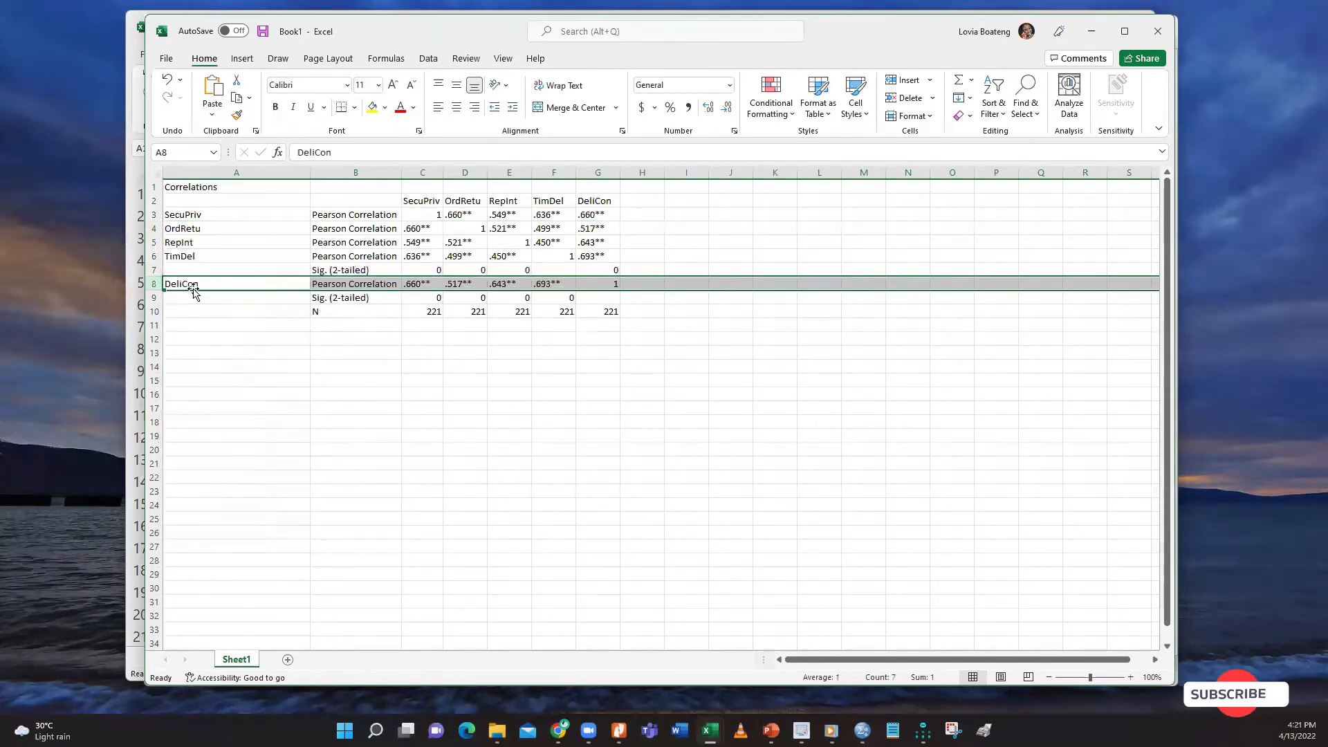
left_click(155, 270)
right_click(156, 270)
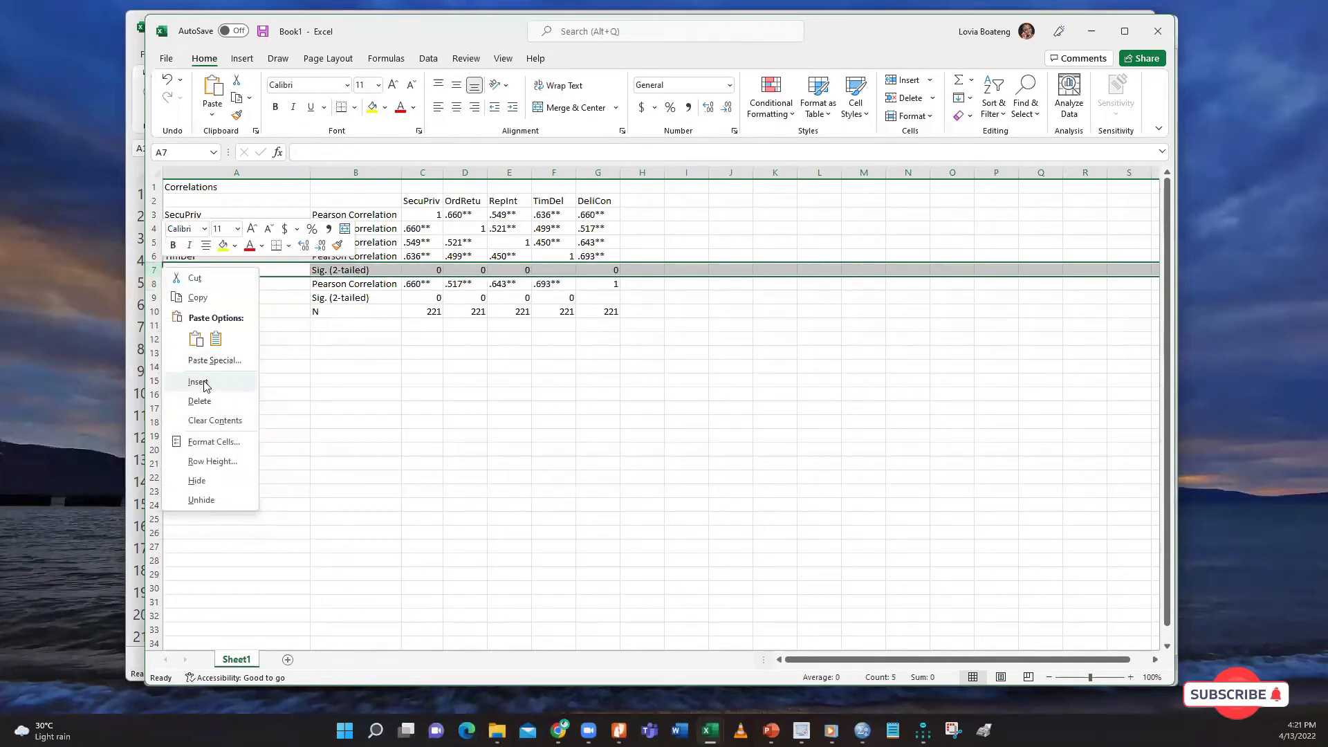
left_click(199, 401)
Delete the last two rows of the table, Sig. (2-tailed) and N under DeliCon
left_click(158, 283)
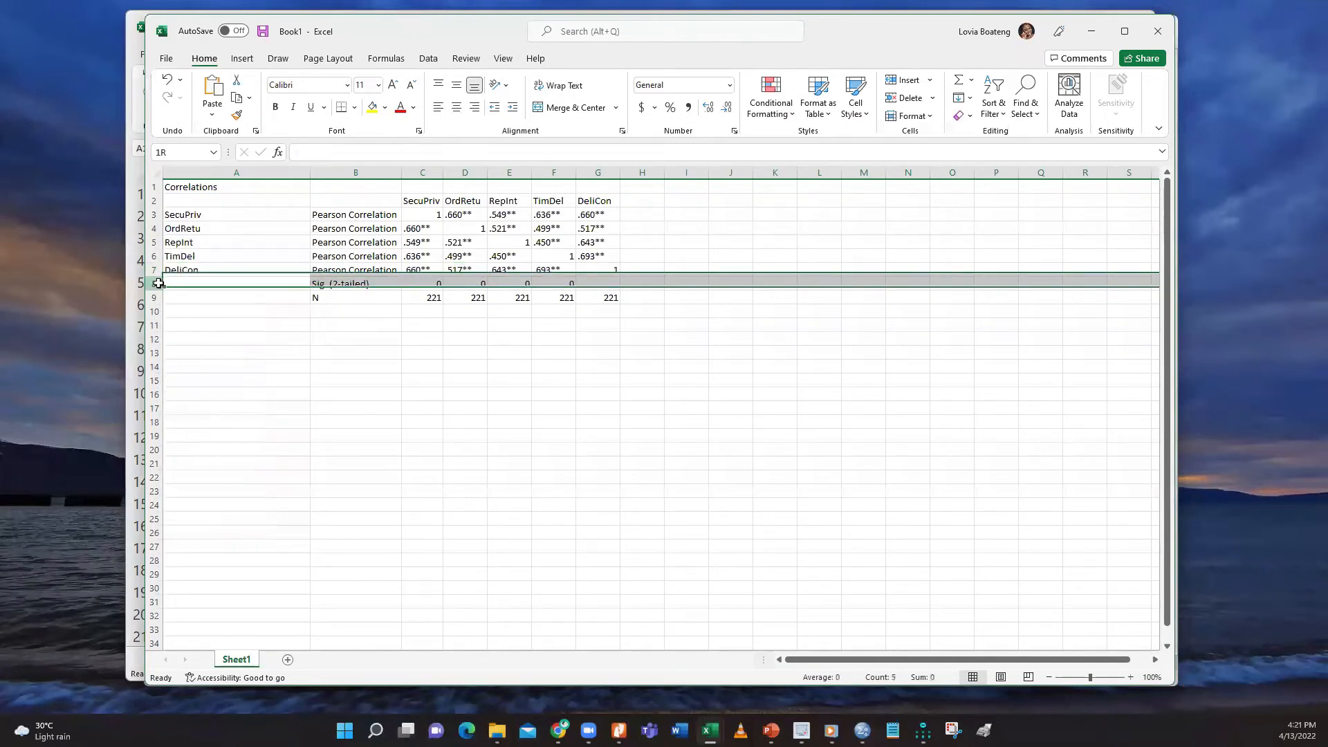
left_click_drag(158, 283, 159, 298)
right_click(162, 296)
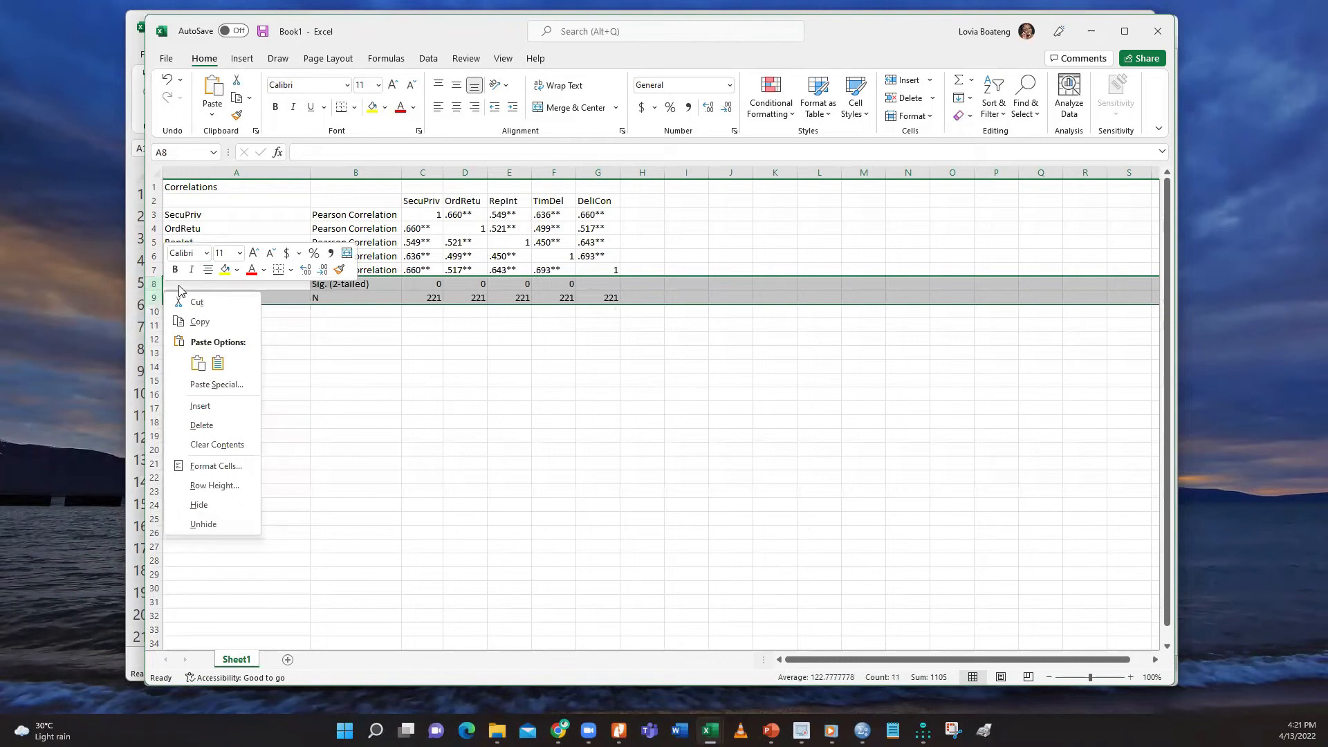
left_click(201, 424)
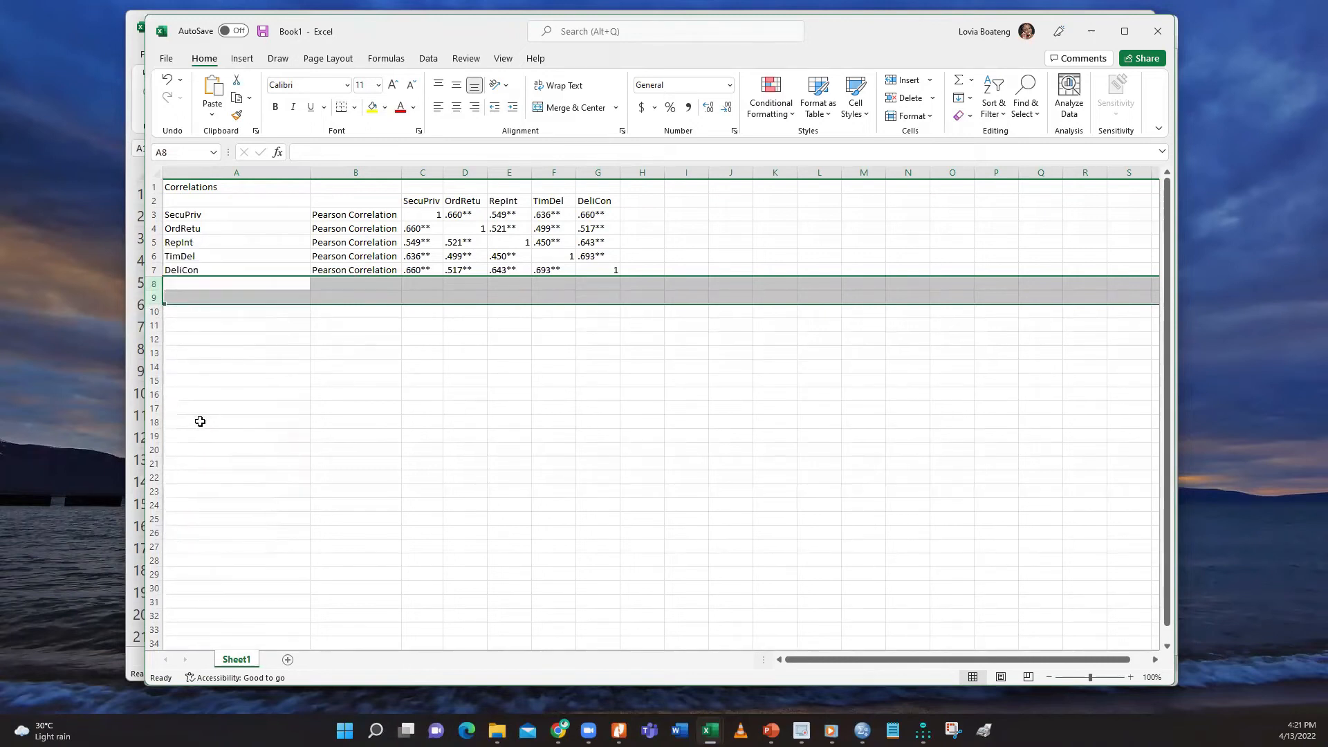
Delete column B containing the Pearson Correlation labels
left_click(363, 170)
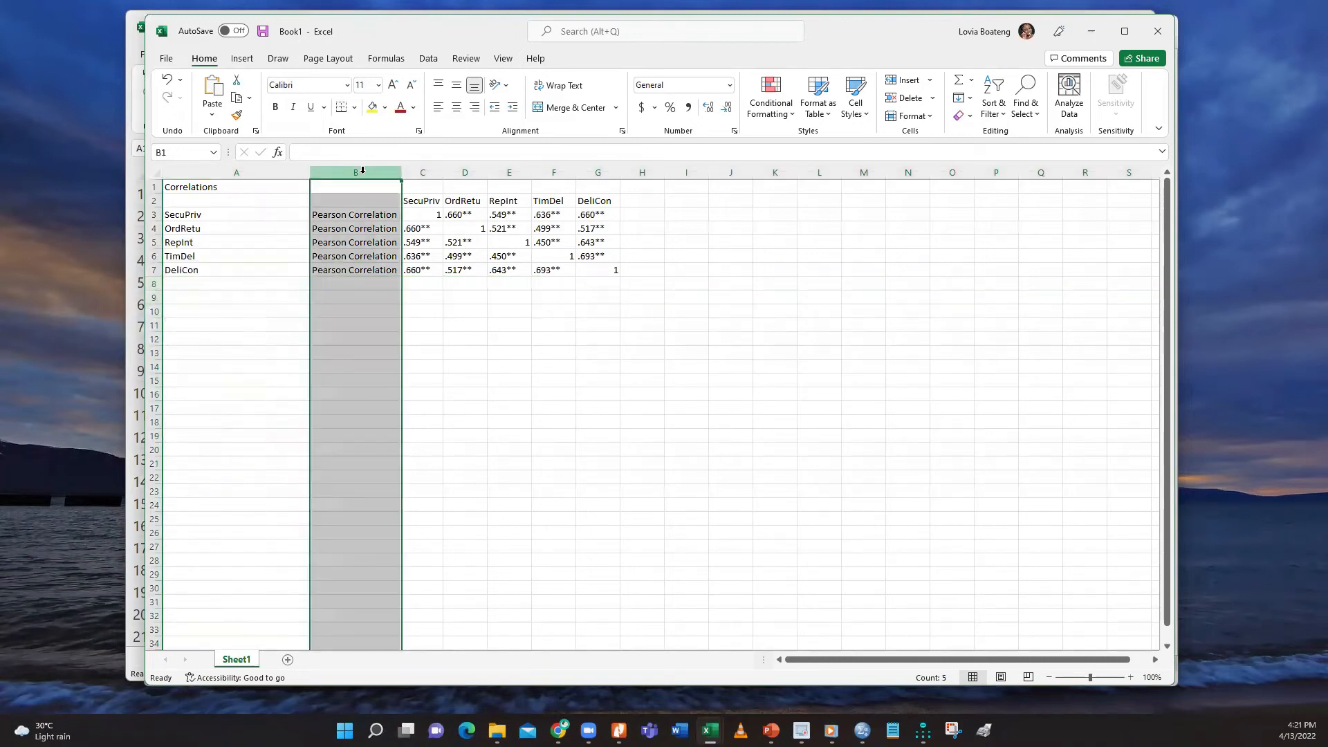
right_click(362, 171)
left_click(393, 304)
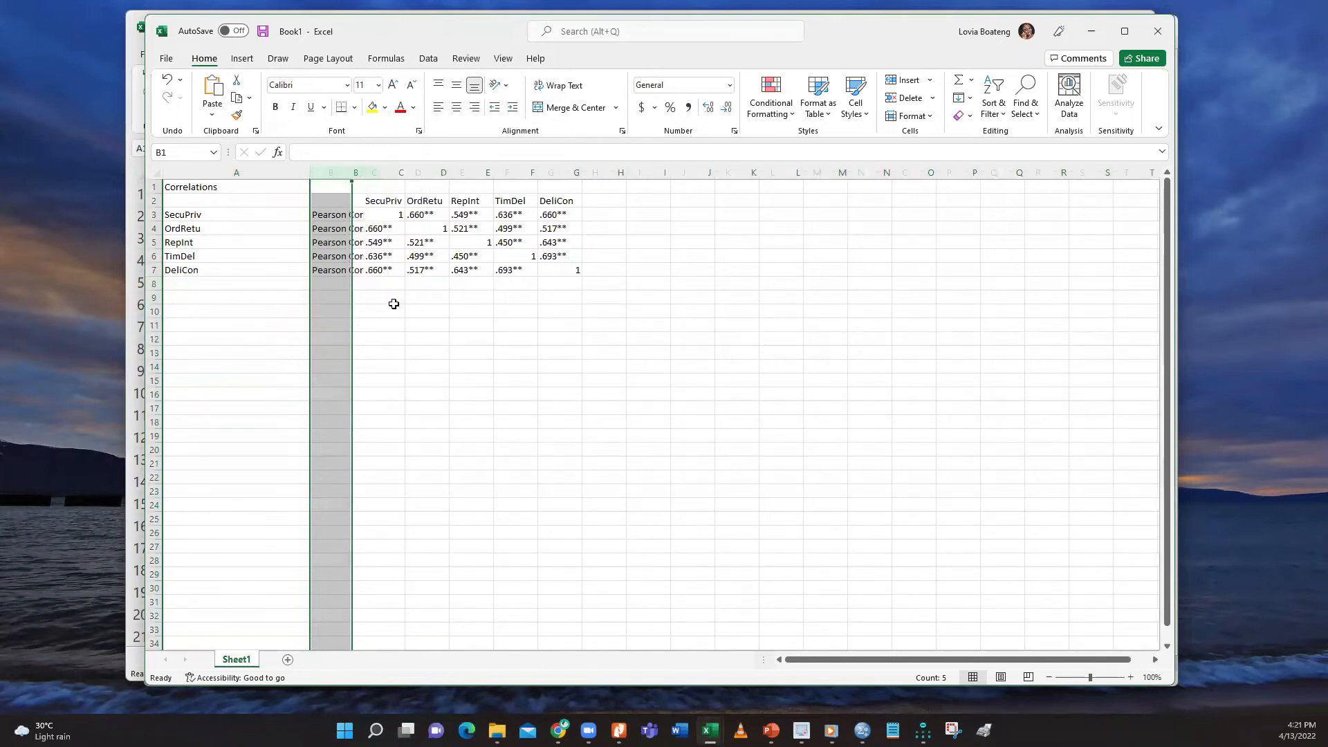
left_click(557, 296)
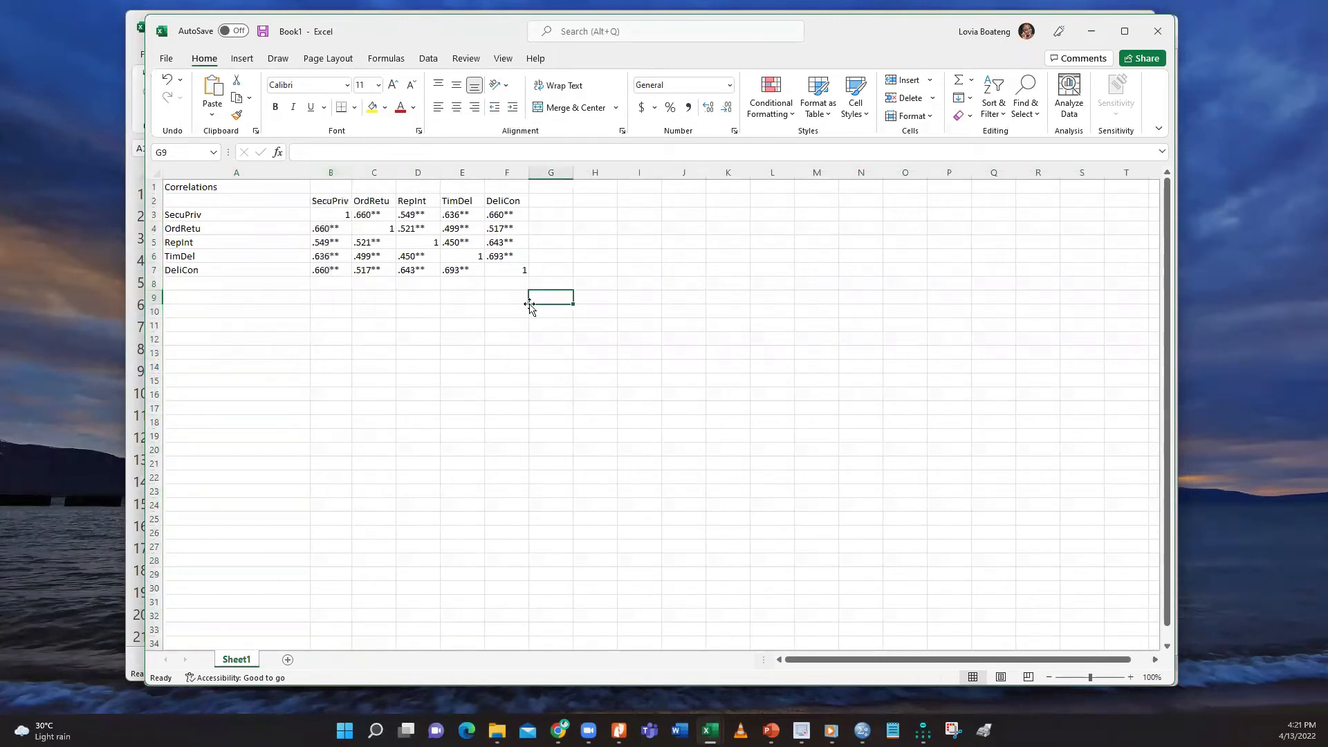
Center the correlation coefficients in cells B3 to F7 horizontally
left_click(1131, 679)
left_click(1132, 679)
left_click(1132, 678)
left_click(1131, 679)
left_click(1131, 679)
left_click(1132, 679)
left_click(1132, 678)
scroll(899, 495, "up", 1)
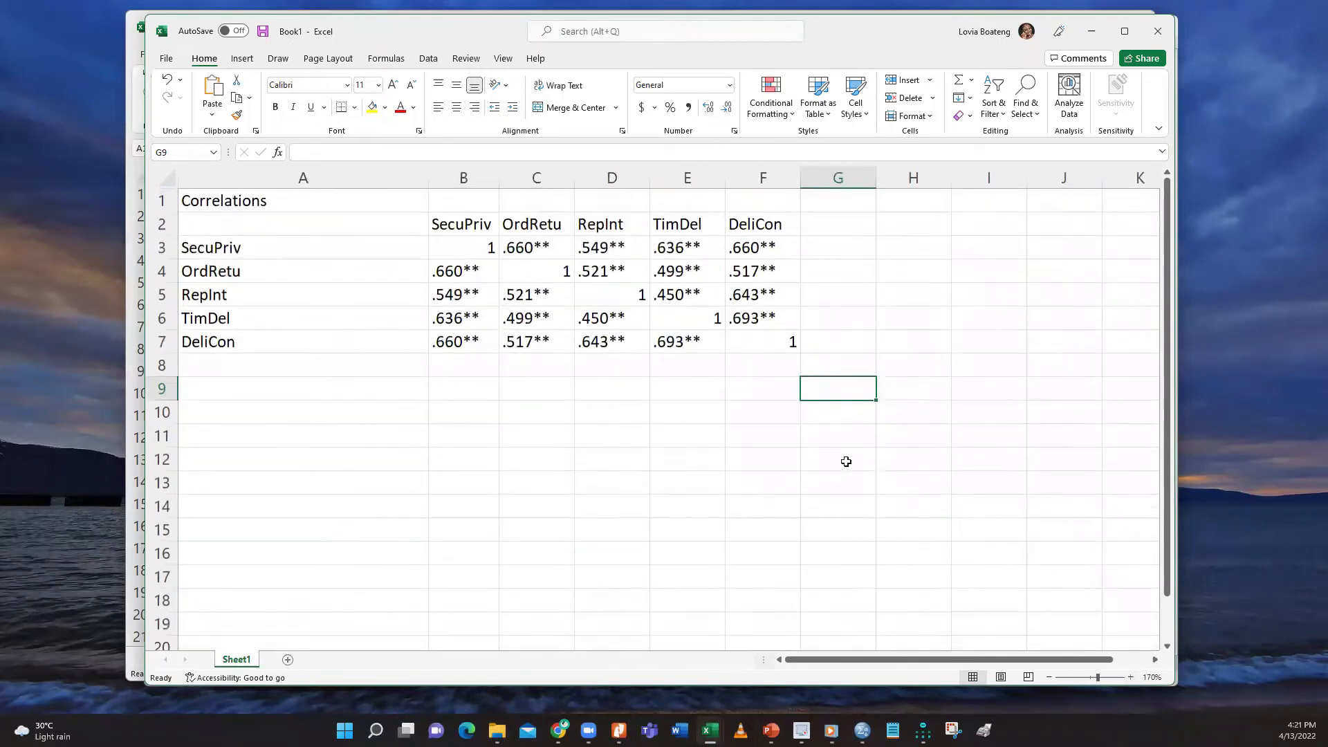
left_click_drag(459, 249, 767, 343)
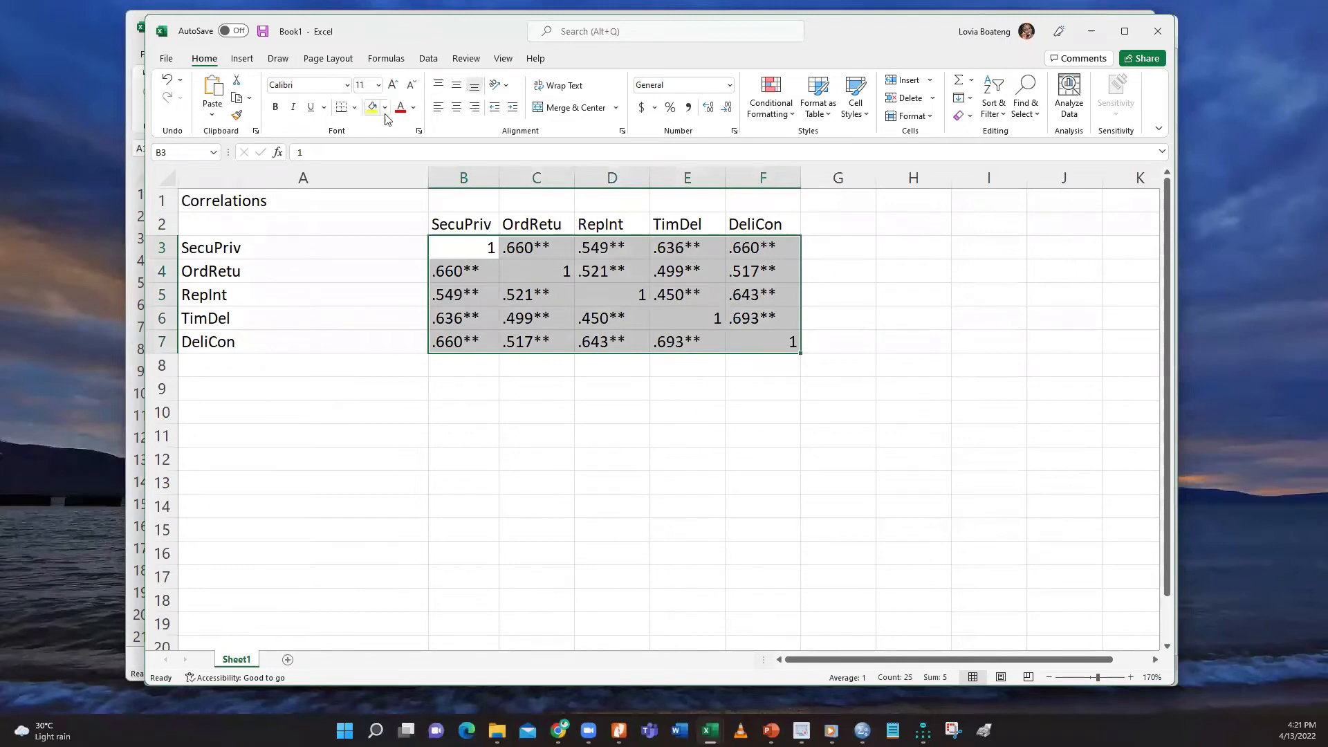
left_click(456, 107)
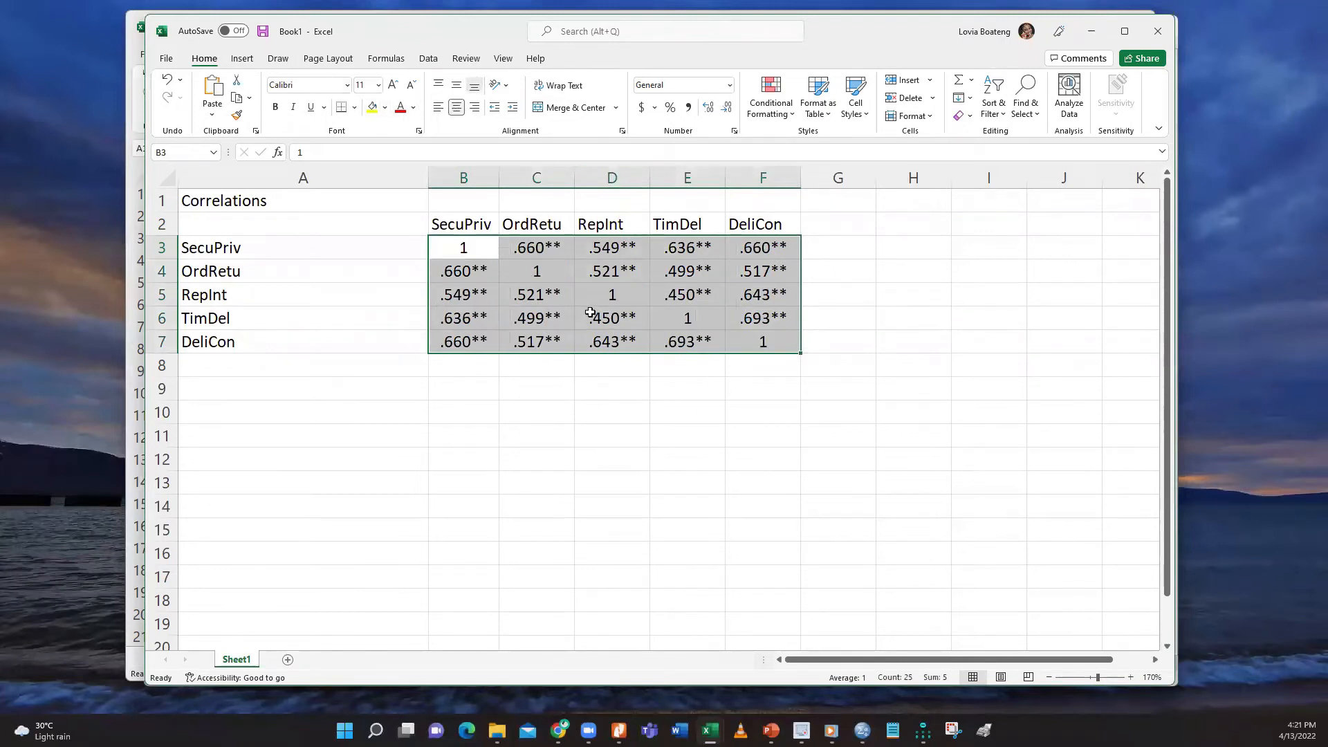
left_click(611, 379)
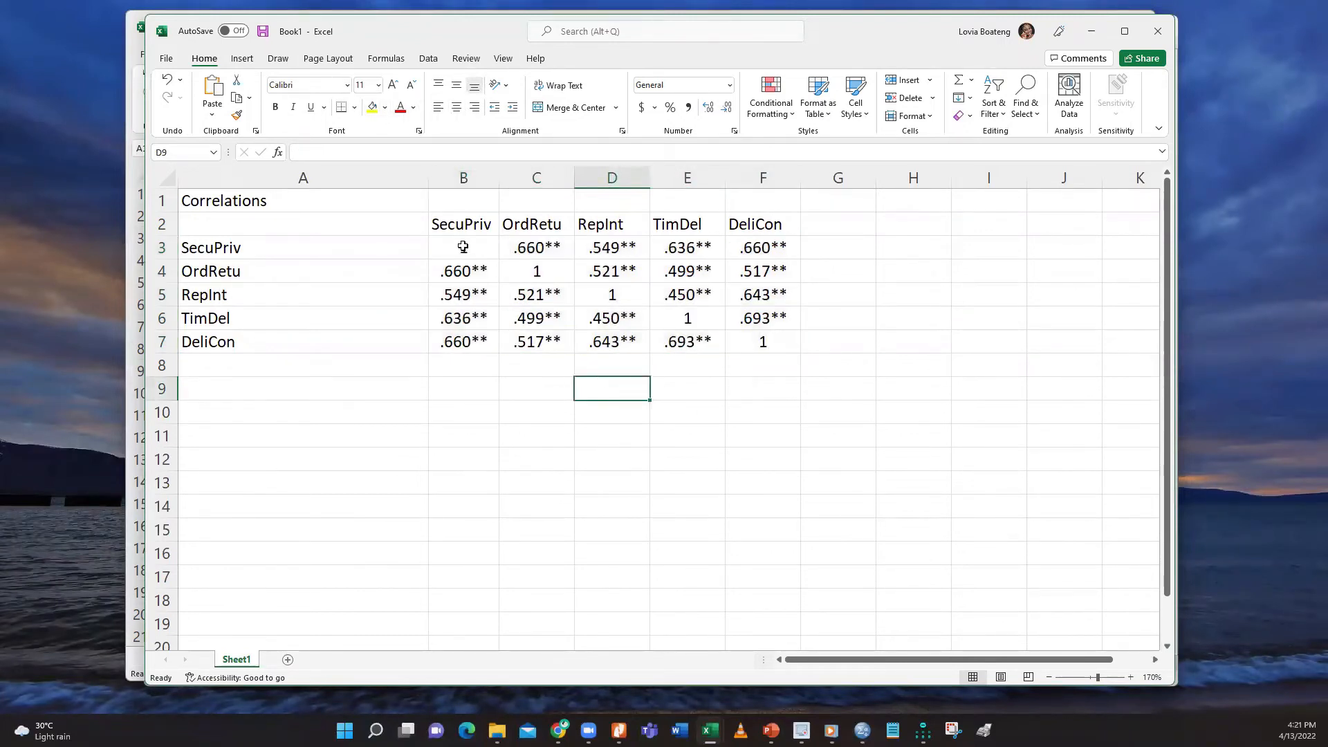
Examine the diagonal cells of the correlation matrix and SecuPriv's coefficients with RepInt and OrdRetu
left_click(462, 247)
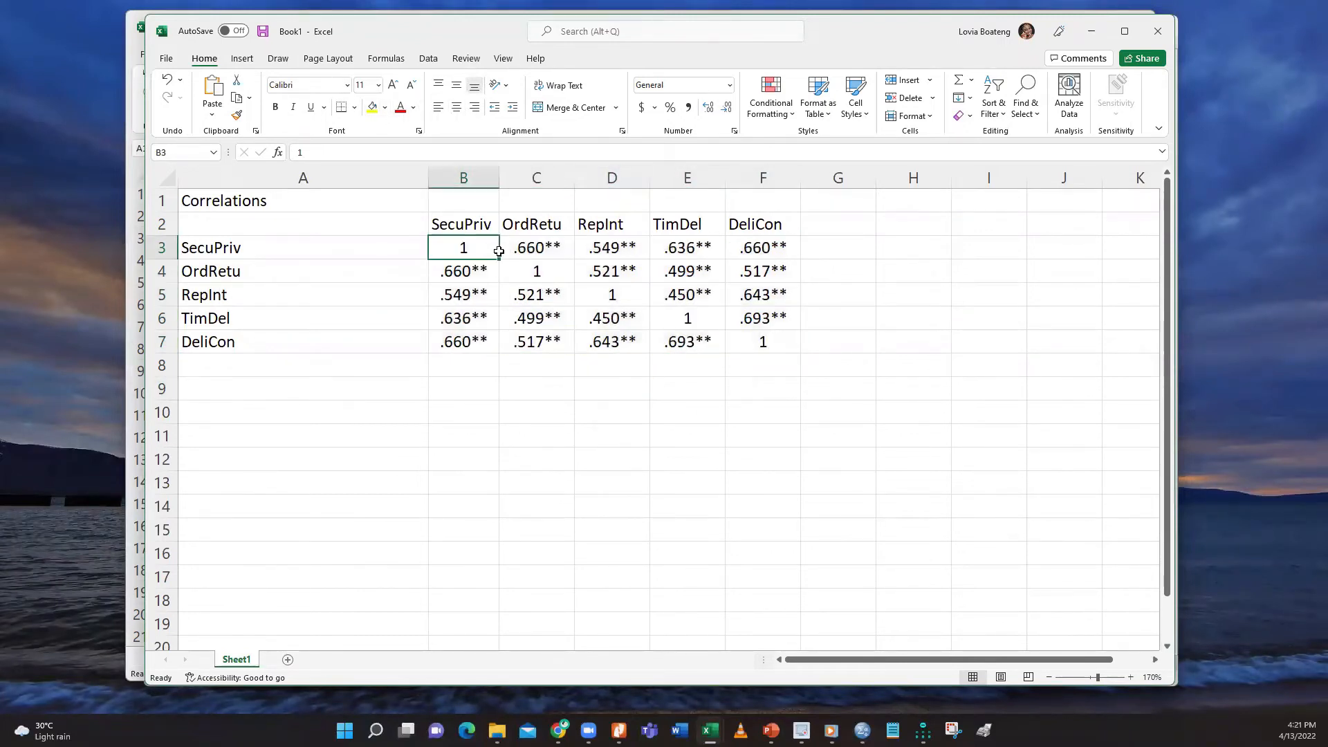
left_click(537, 266)
left_click(604, 289)
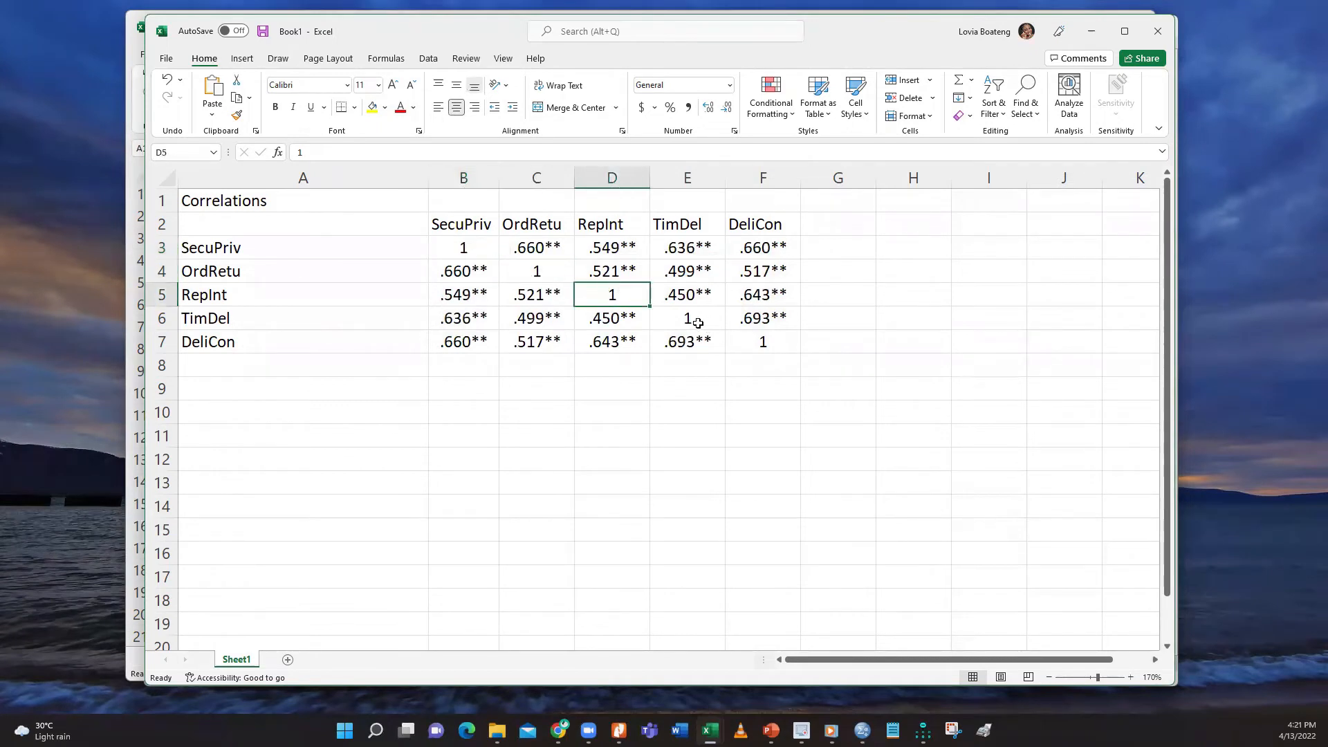
left_click(688, 319)
left_click(748, 340)
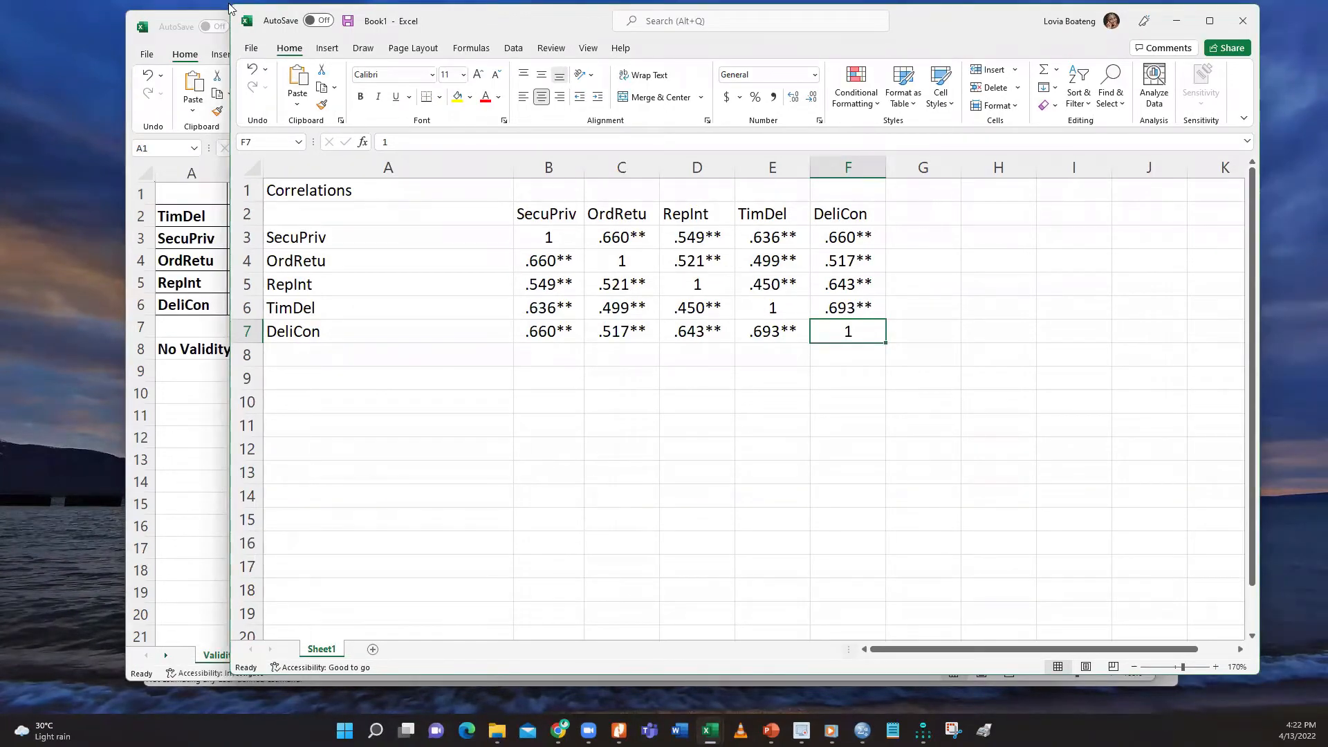
key("alt+space")
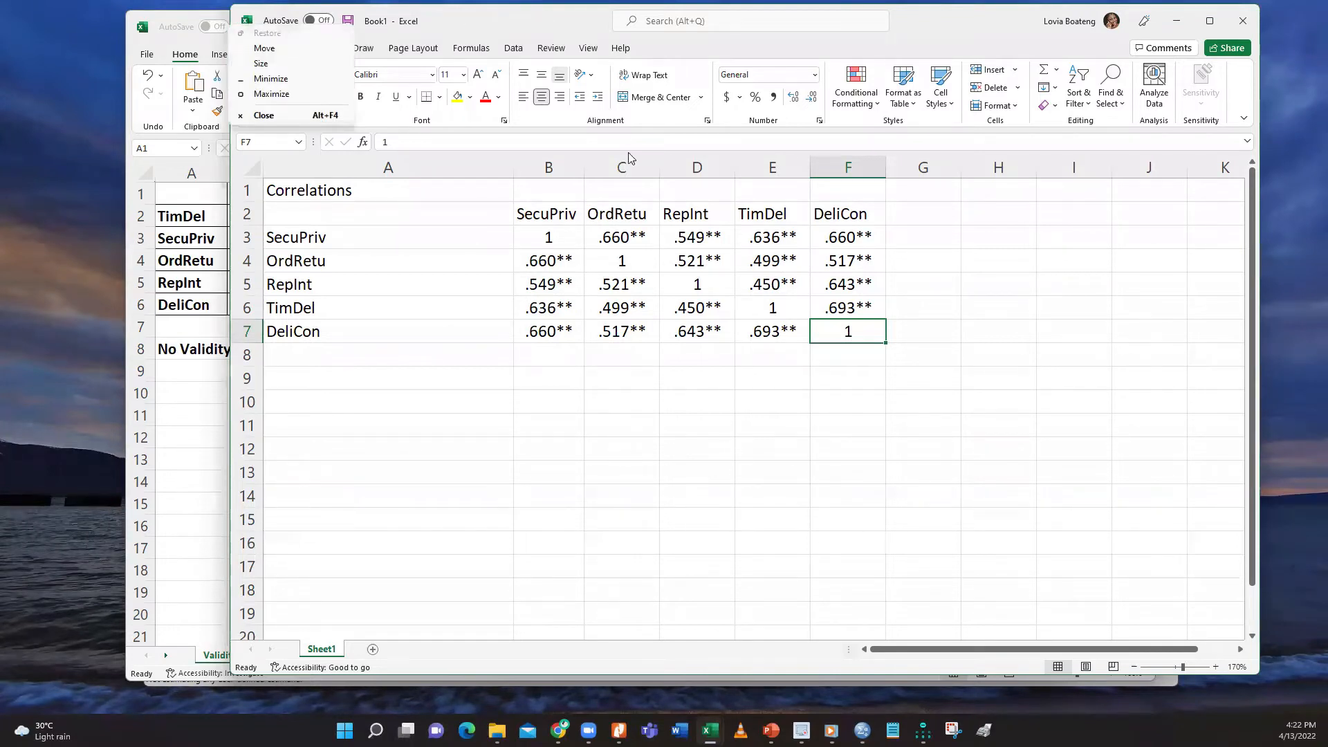
left_click(671, 237)
left_click(671, 238)
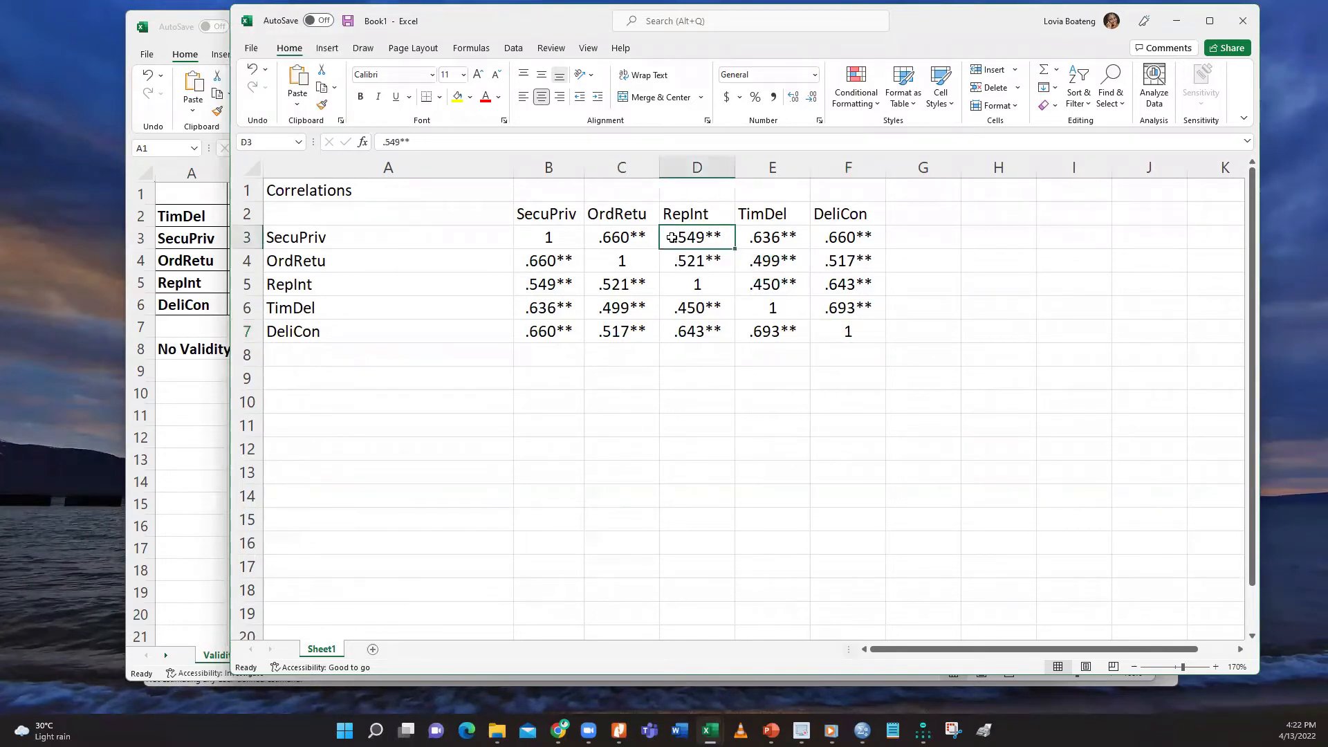
left_click(615, 244)
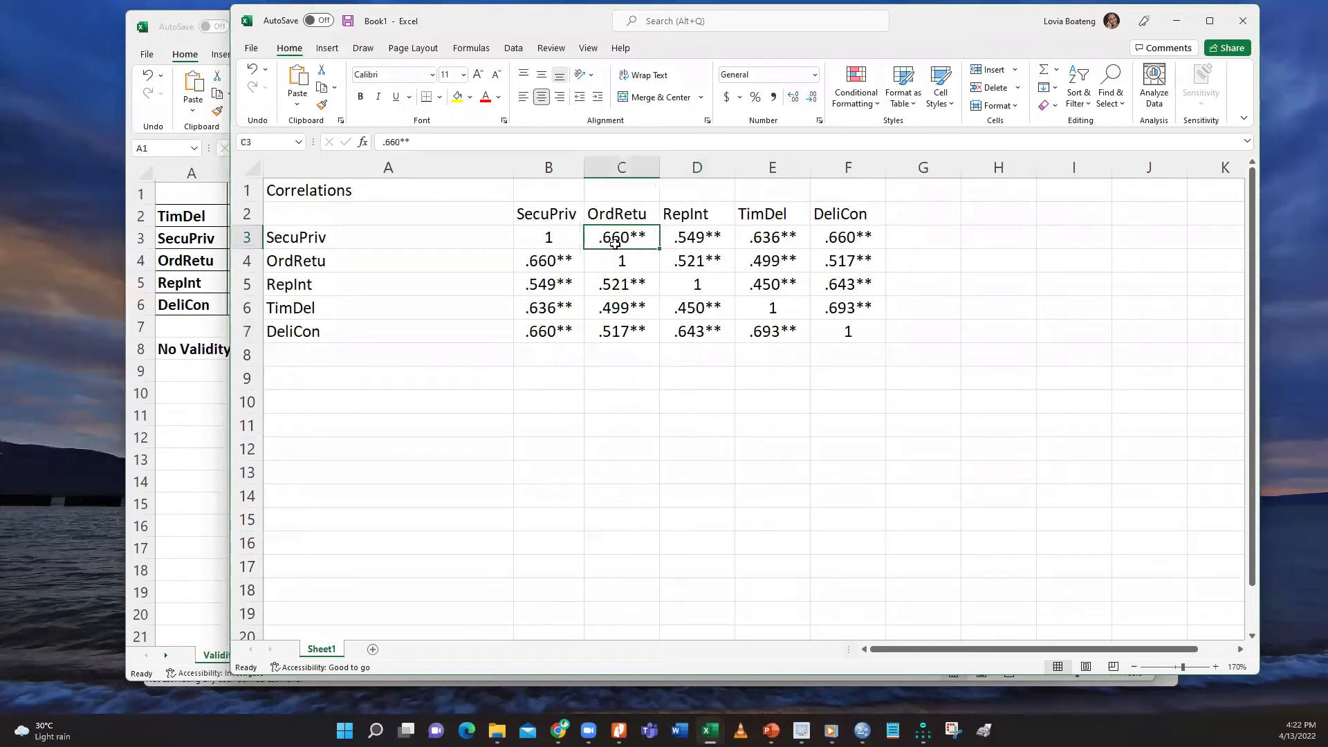
Clear all duplicate correlation coefficients above the diagonal of the matrix, in C3:F3, D4:F4, E5:F5 and F6
key("Delete")
left_click(675, 242)
key("Delete")
left_click(754, 242)
key("Delete")
left_click(834, 244)
key("Delete")
left_click(833, 267)
key("Delete")
left_click(833, 290)
key("Delete")
left_click(826, 307)
key("Delete")
left_click(776, 291)
key("Delete")
left_click(773, 261)
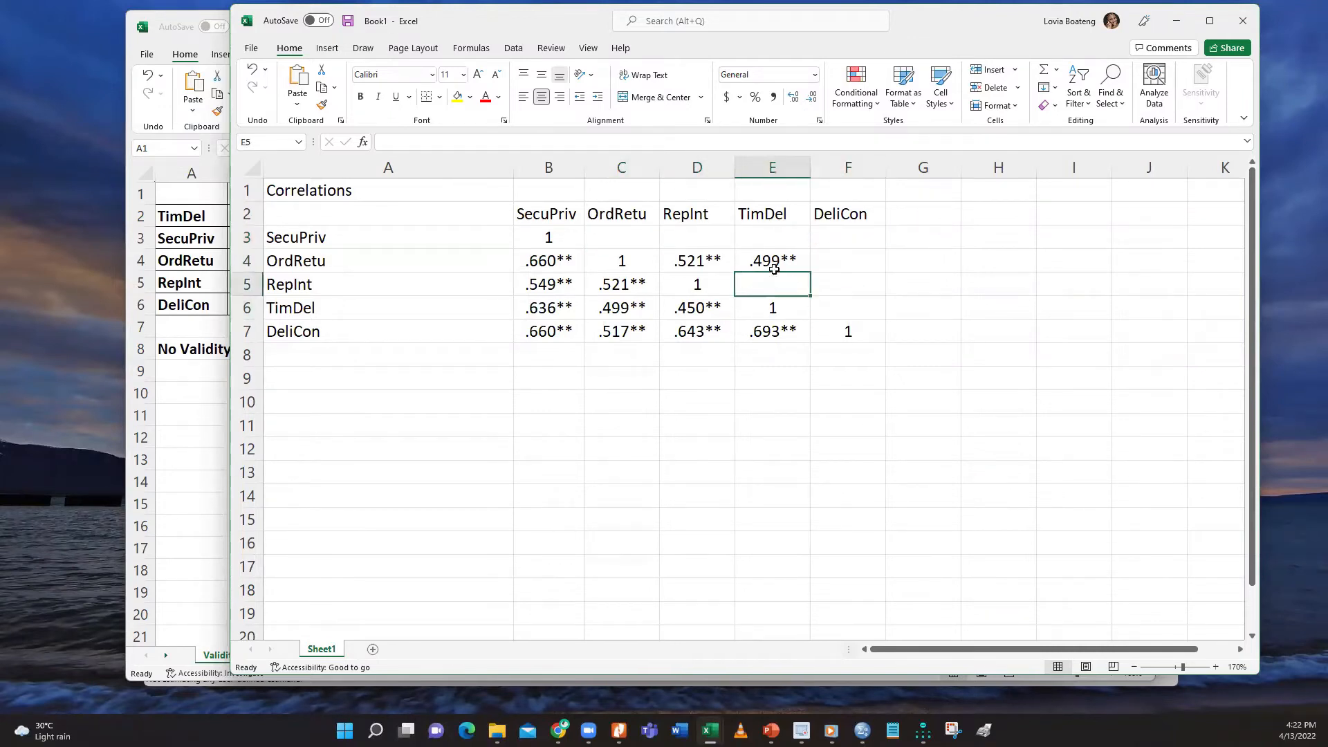
key("Delete")
left_click(715, 261)
key("Delete")
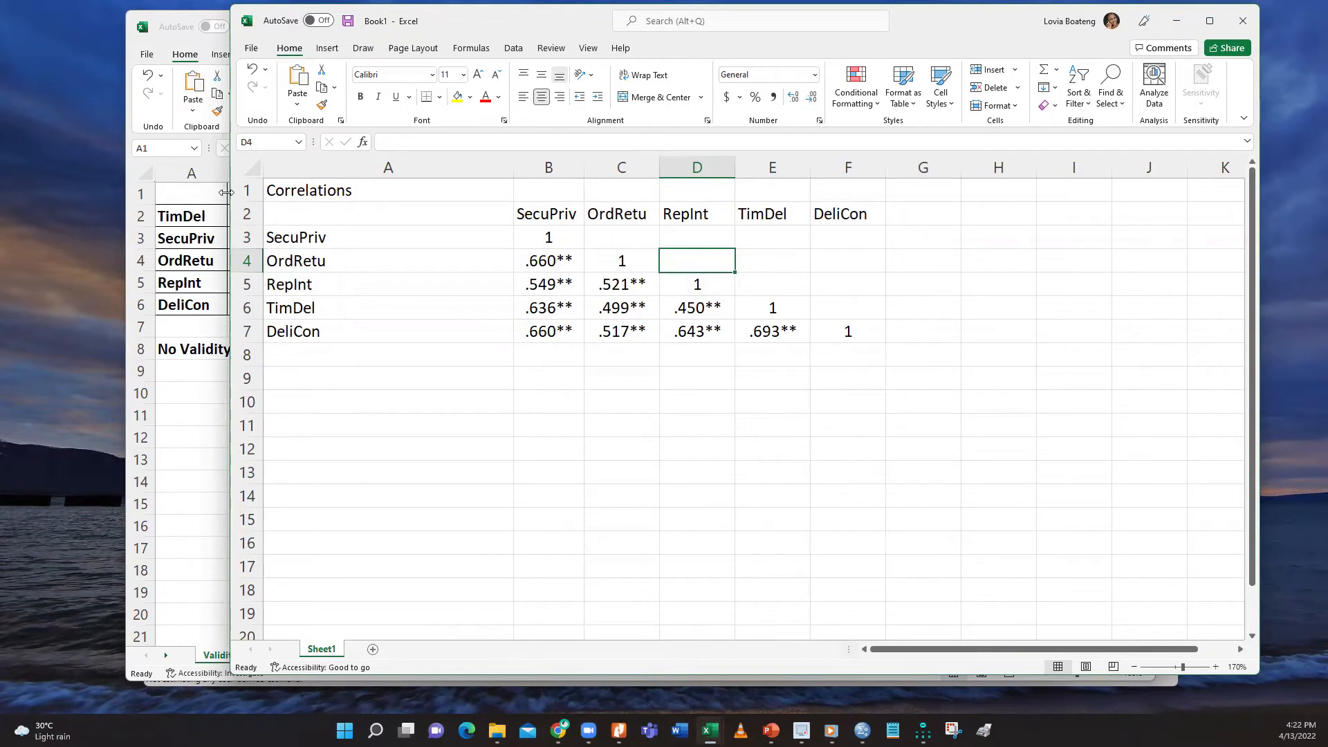
Uncover the validity table beside the matrix, enter SecuPriv's CR of 0.946 in diagonal cell B3 and try to bold it
left_click_drag(227, 192, 450, 197)
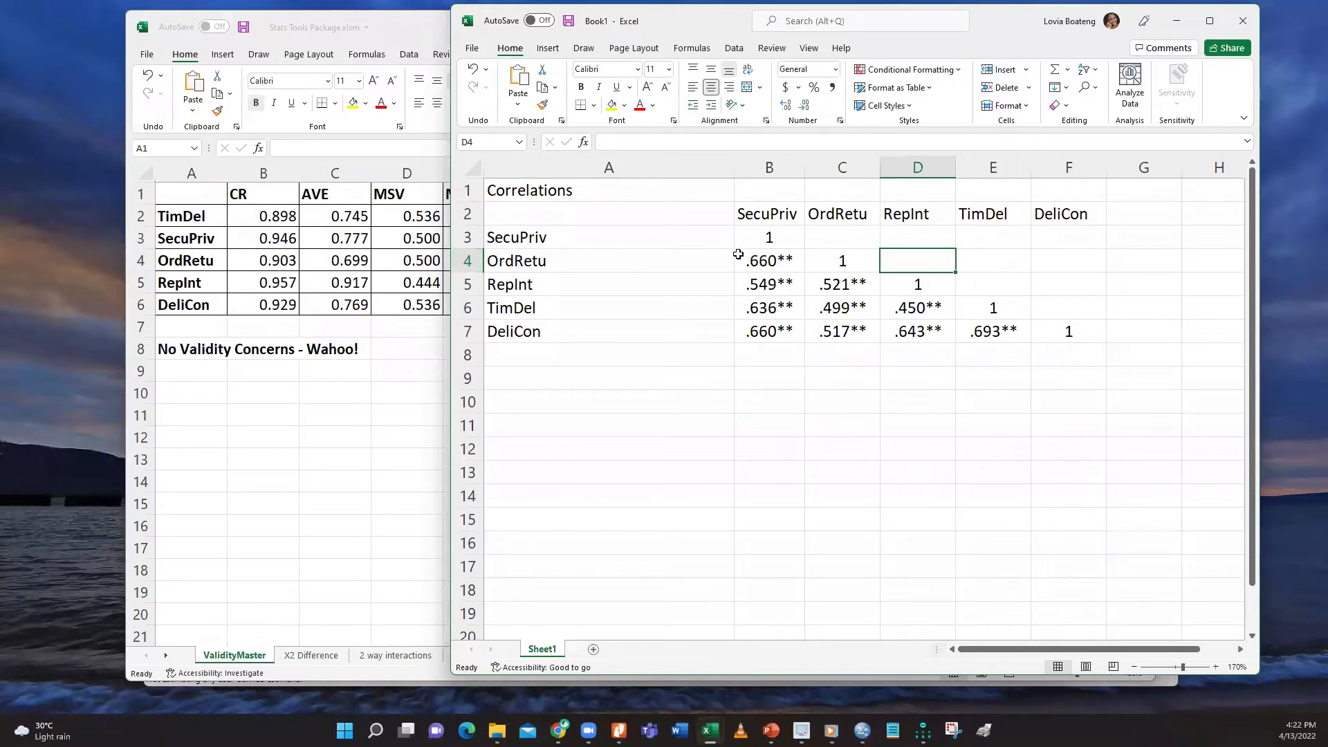
left_click(763, 241)
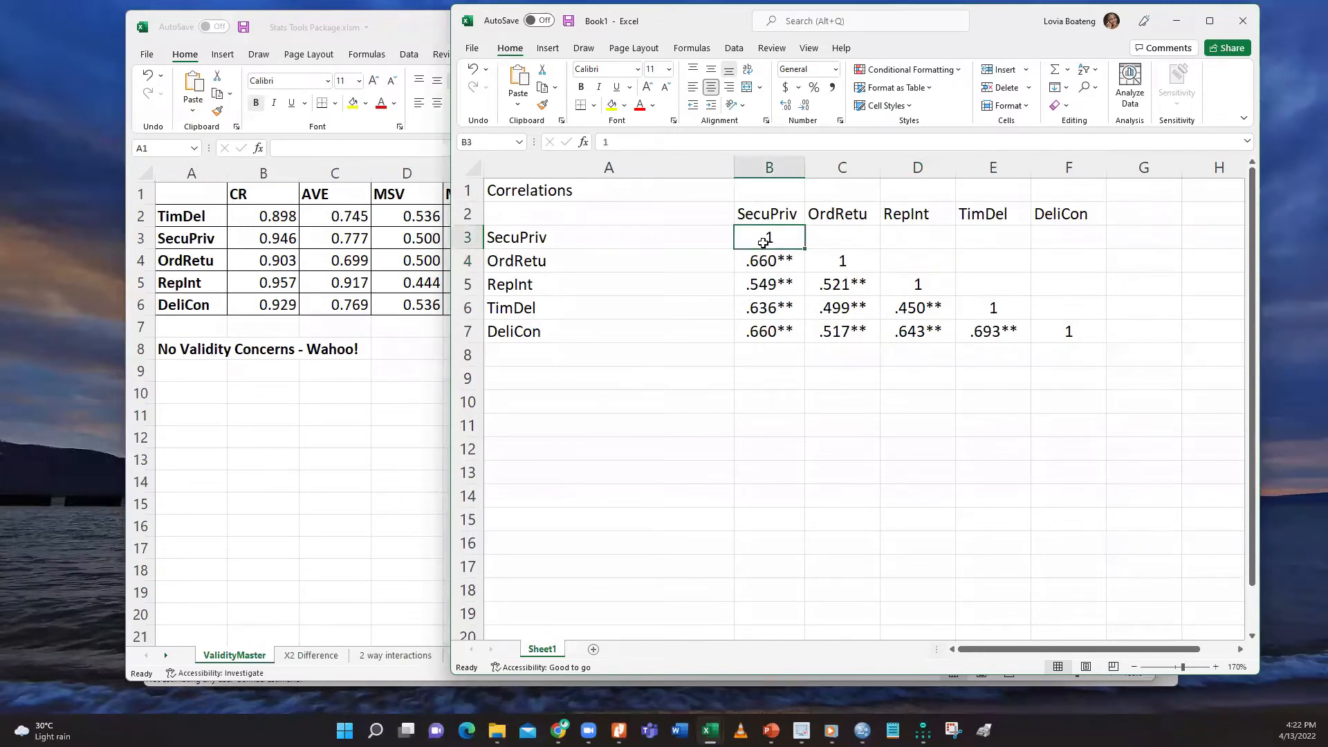
type("0.9")
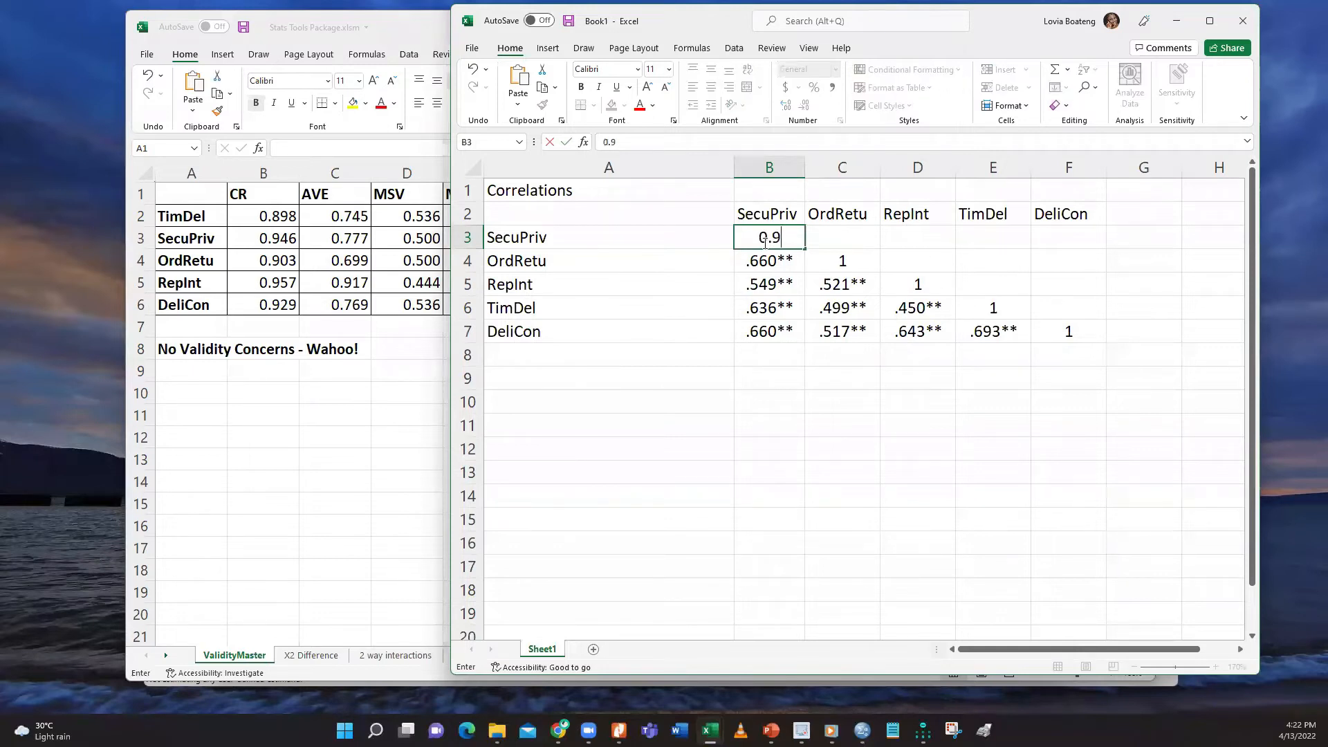
type("46")
left_click(794, 247)
double_click(796, 232)
left_click(585, 88)
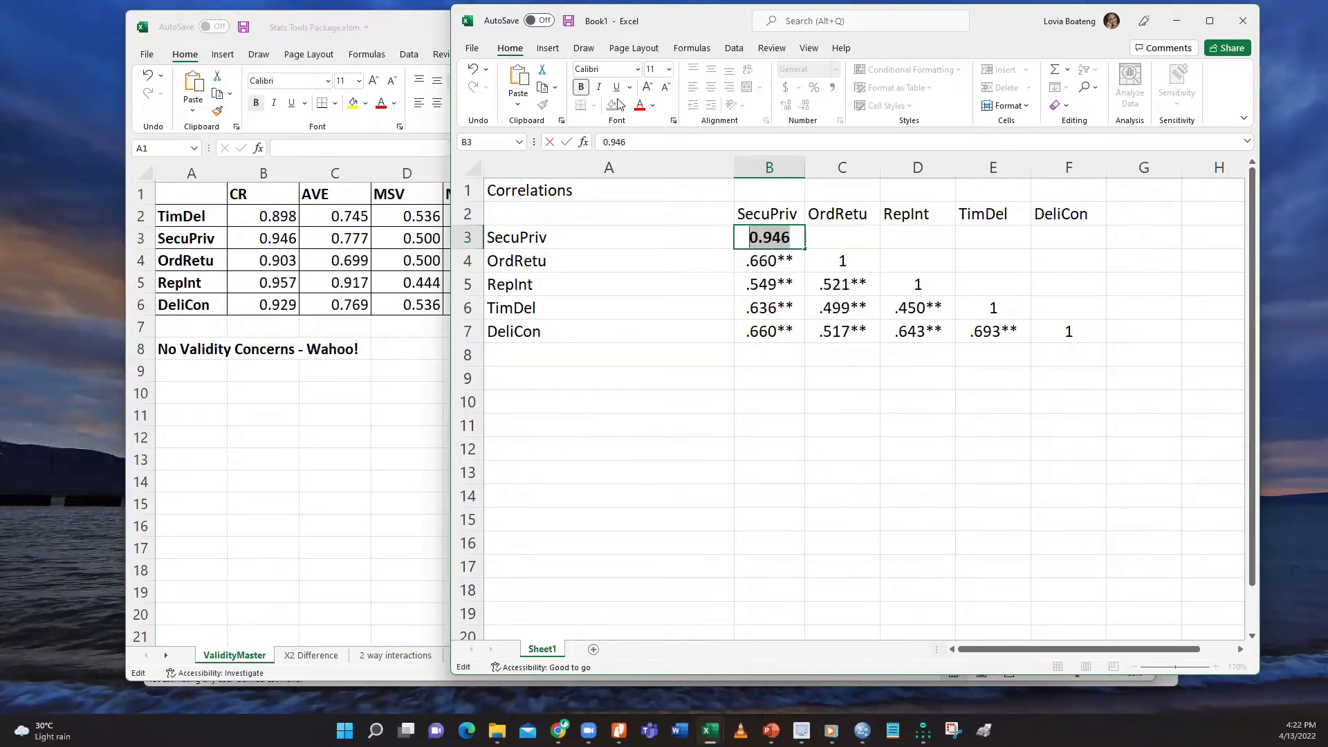
Enter OrdRetu's CR of 0.903 in diagonal cell C4 and try to bold it
left_click(843, 266)
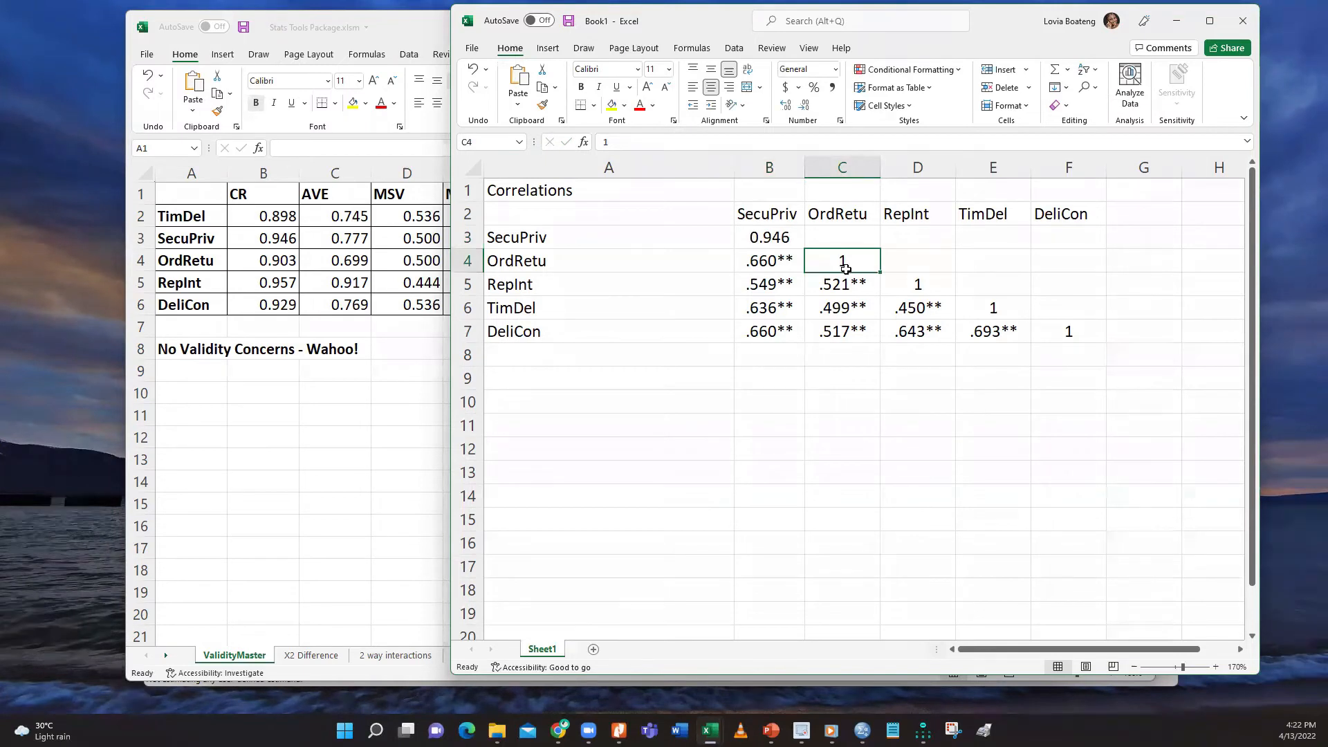
type("0")
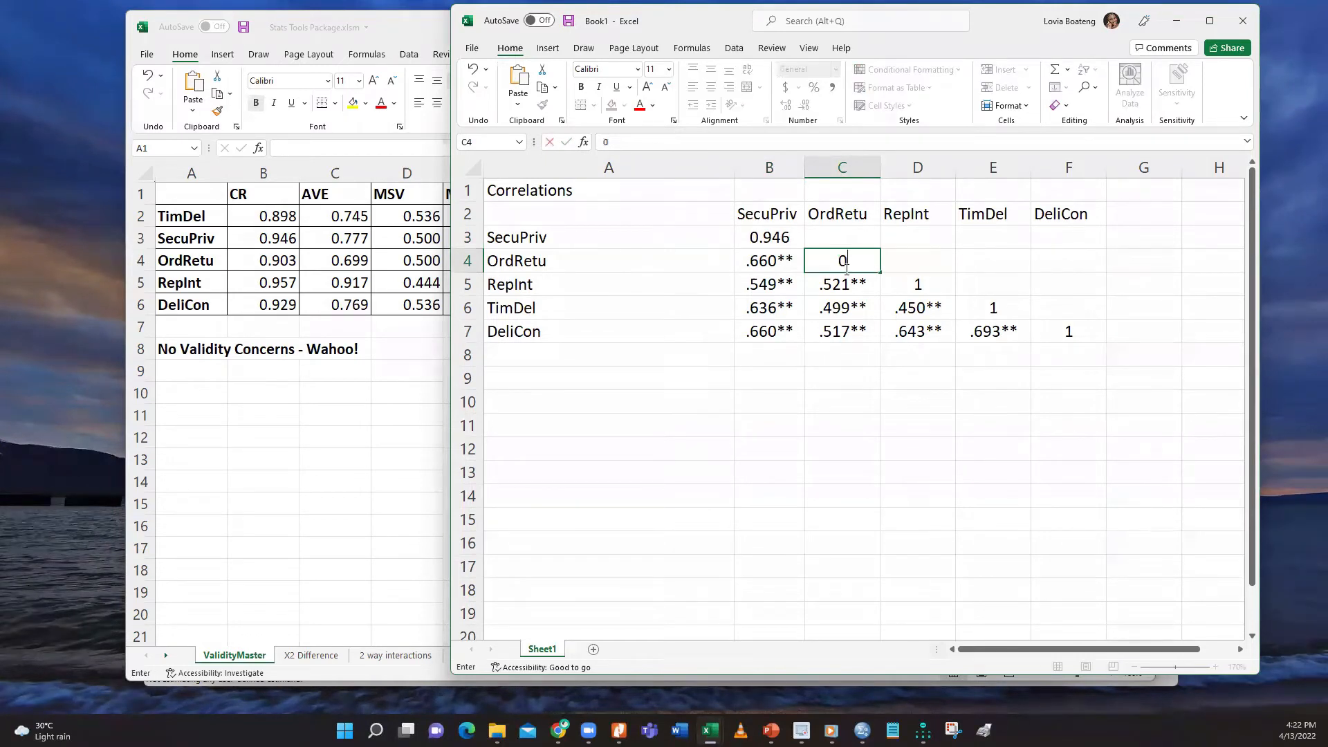
type(".903")
left_click_drag(865, 262, 822, 262)
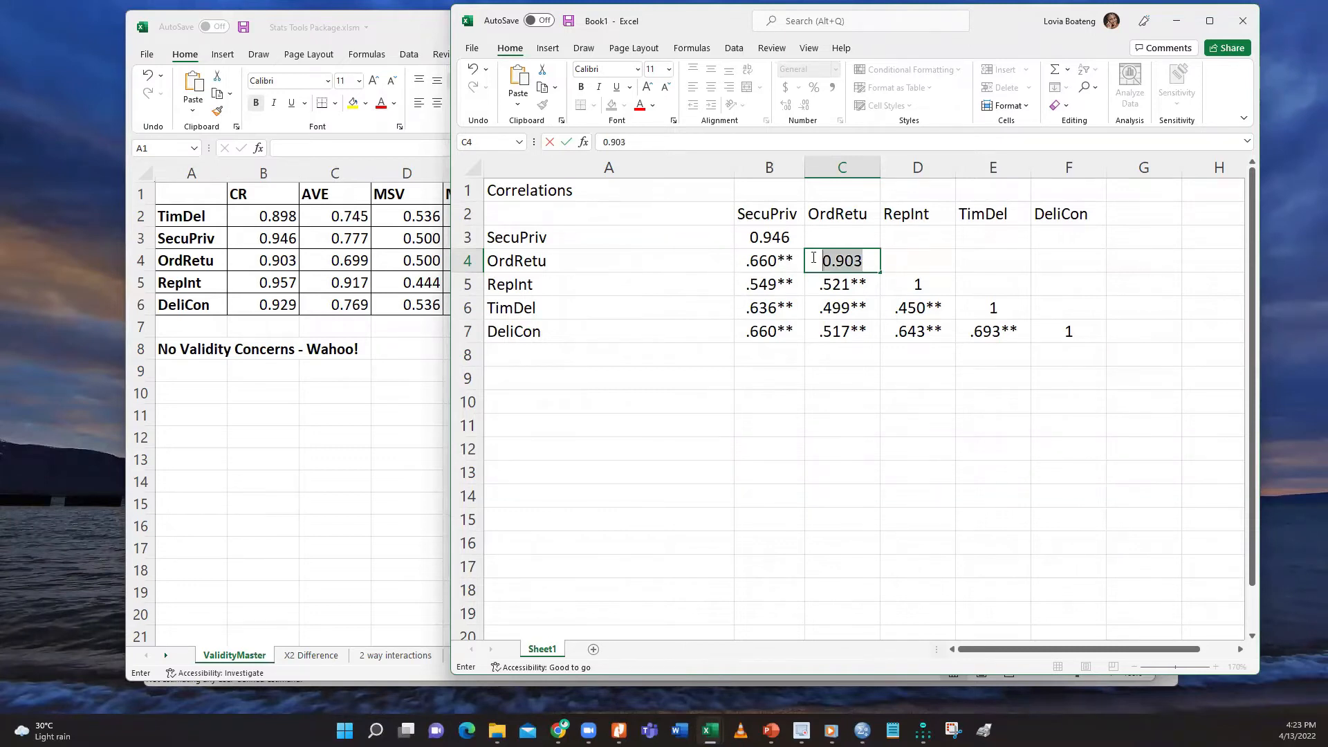
left_click(581, 86)
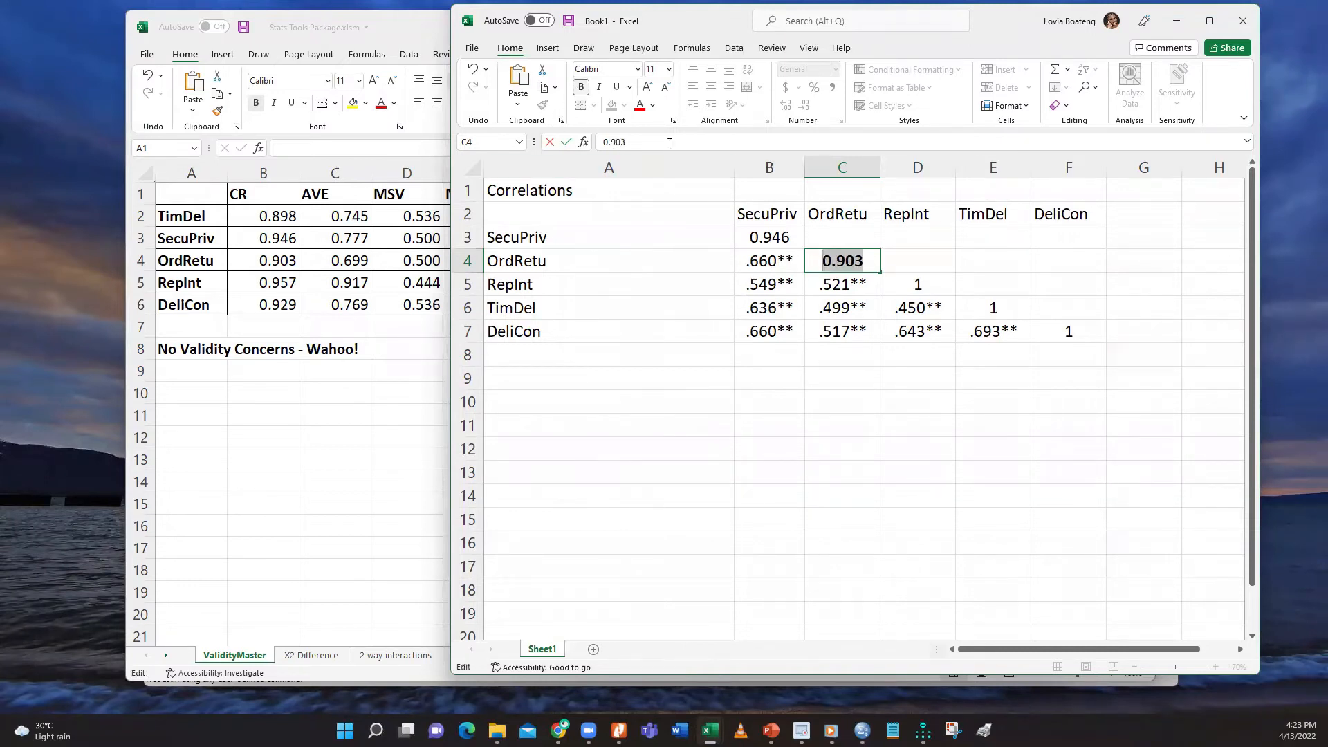
Bold the diagonal cells C4 and B3 of the correlation matrix
left_click(791, 238)
left_click(837, 259)
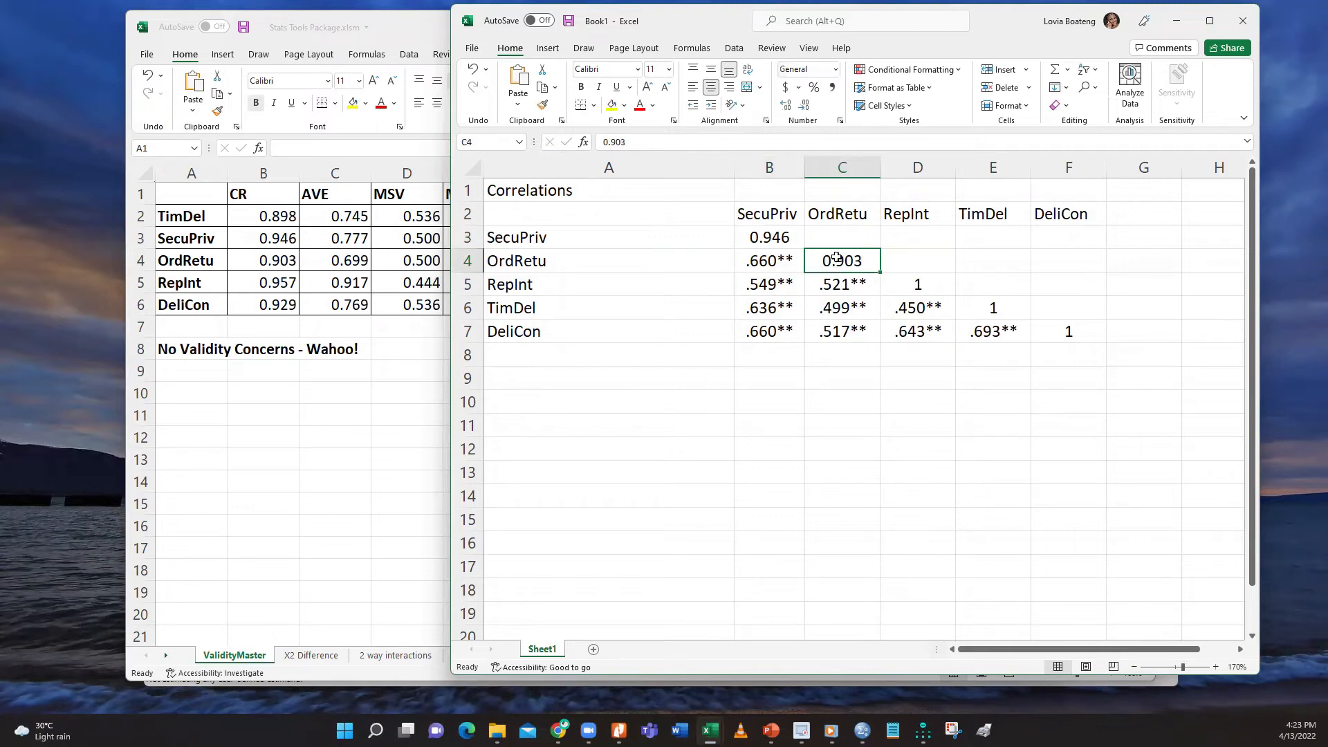
left_click(580, 87)
left_click(771, 231)
left_click(580, 87)
Set RepInt's diagonal cell D5 to its CR of 0.957 and make it bold
left_click(918, 284)
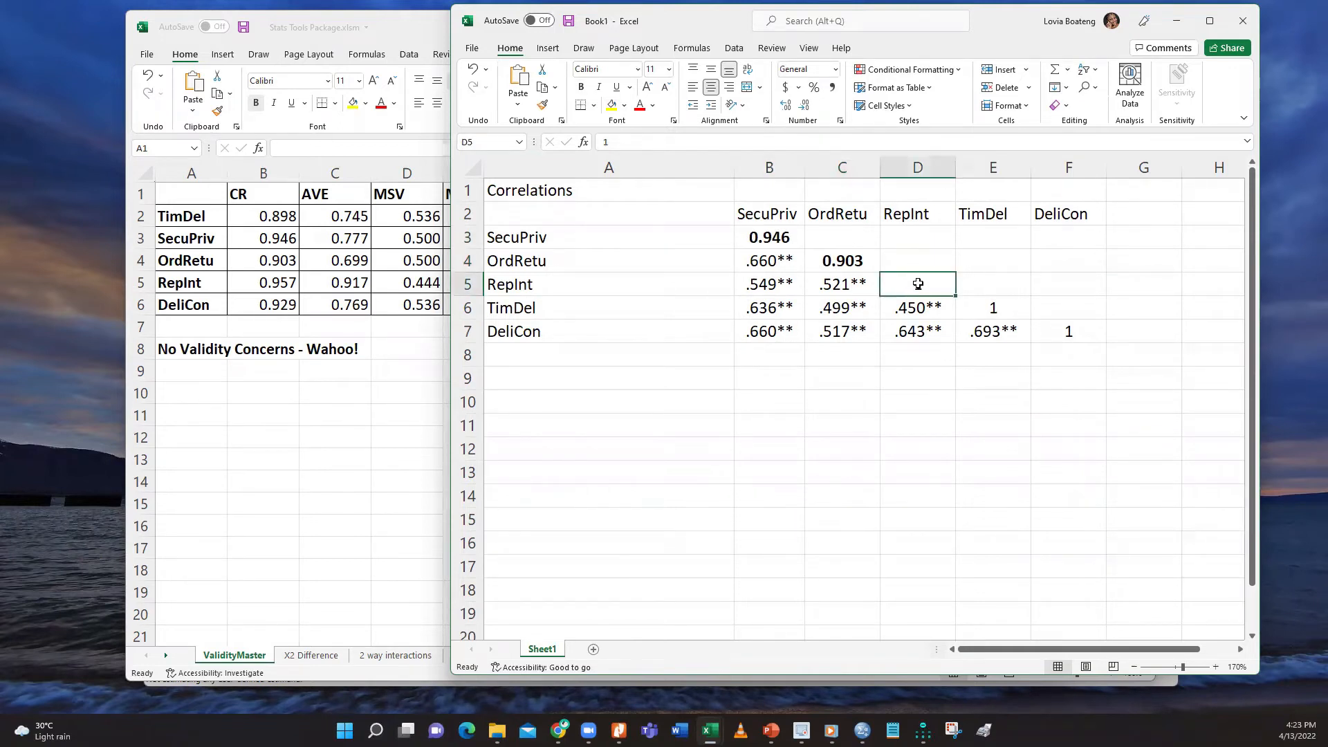
type("0.9")
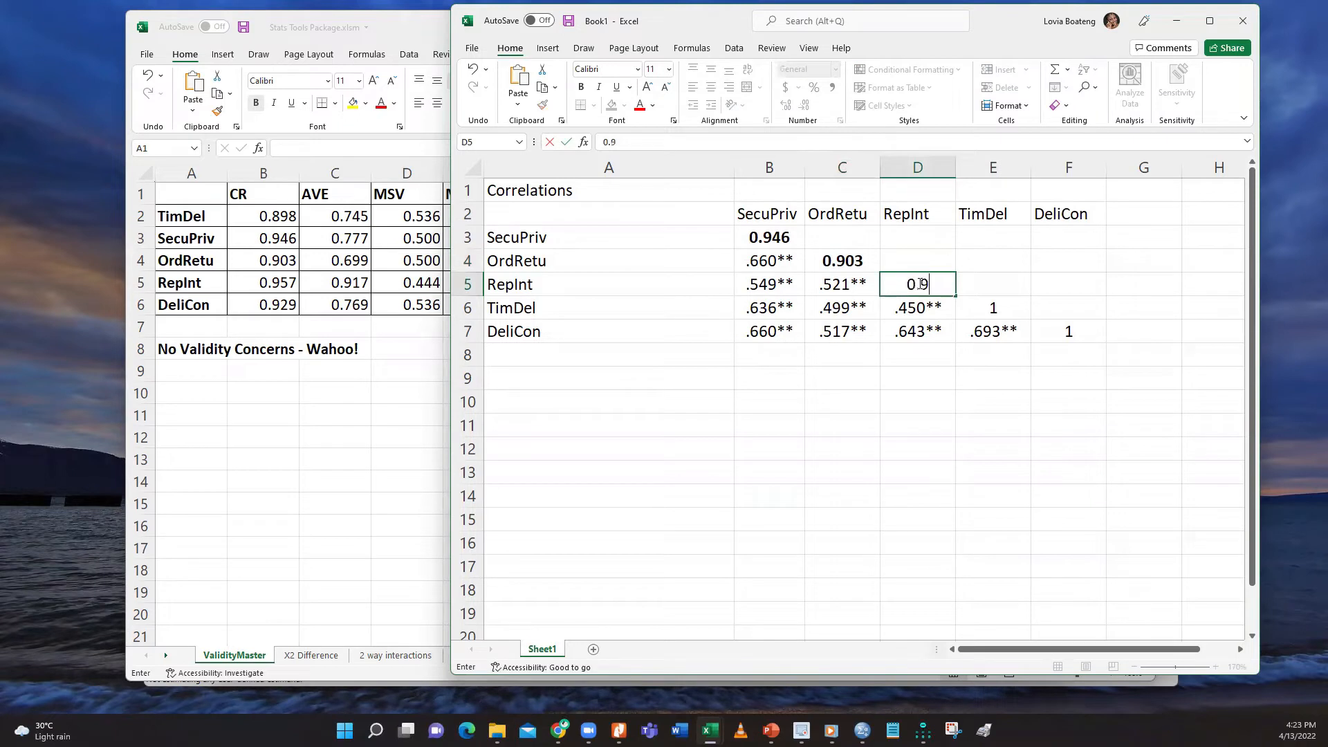
type("57")
key("ctrl+Return")
left_click(583, 88)
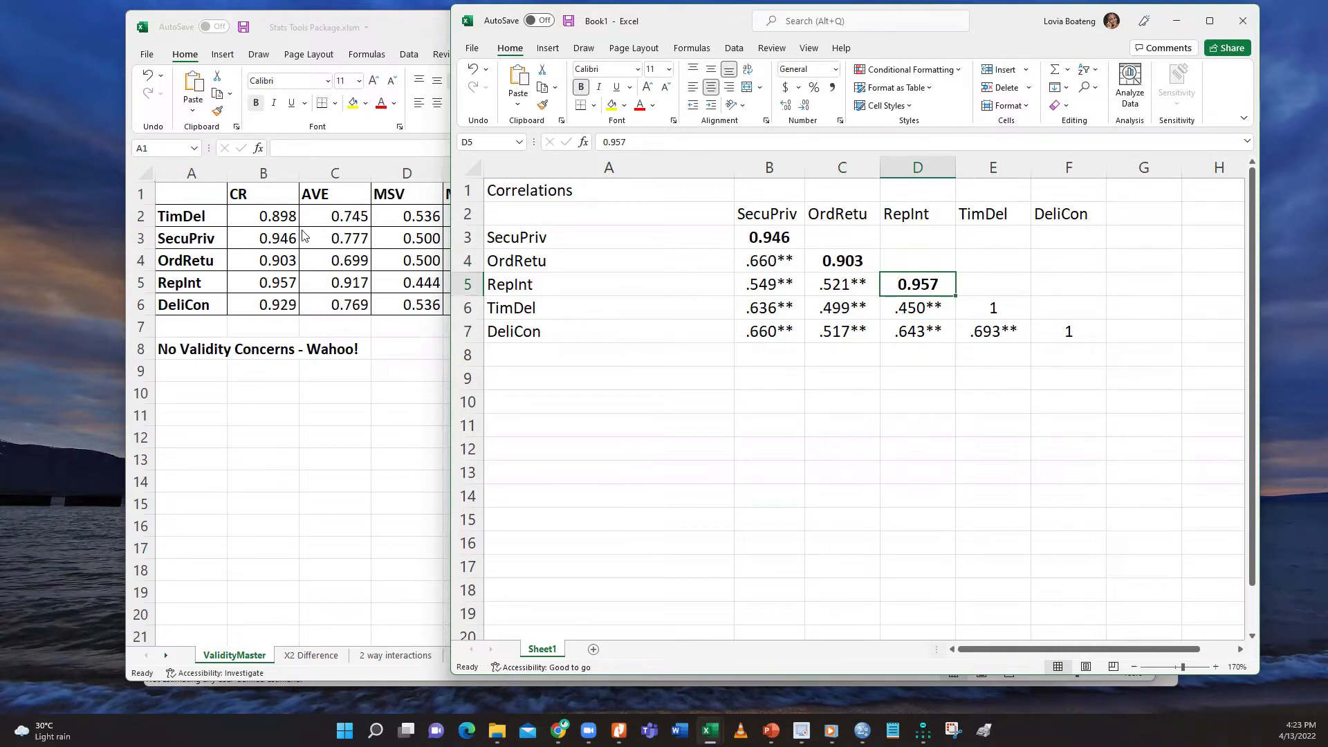
Set TimDel's diagonal cell E6 to its CR of 0.898 and make it bold
left_click(986, 304)
type("0")
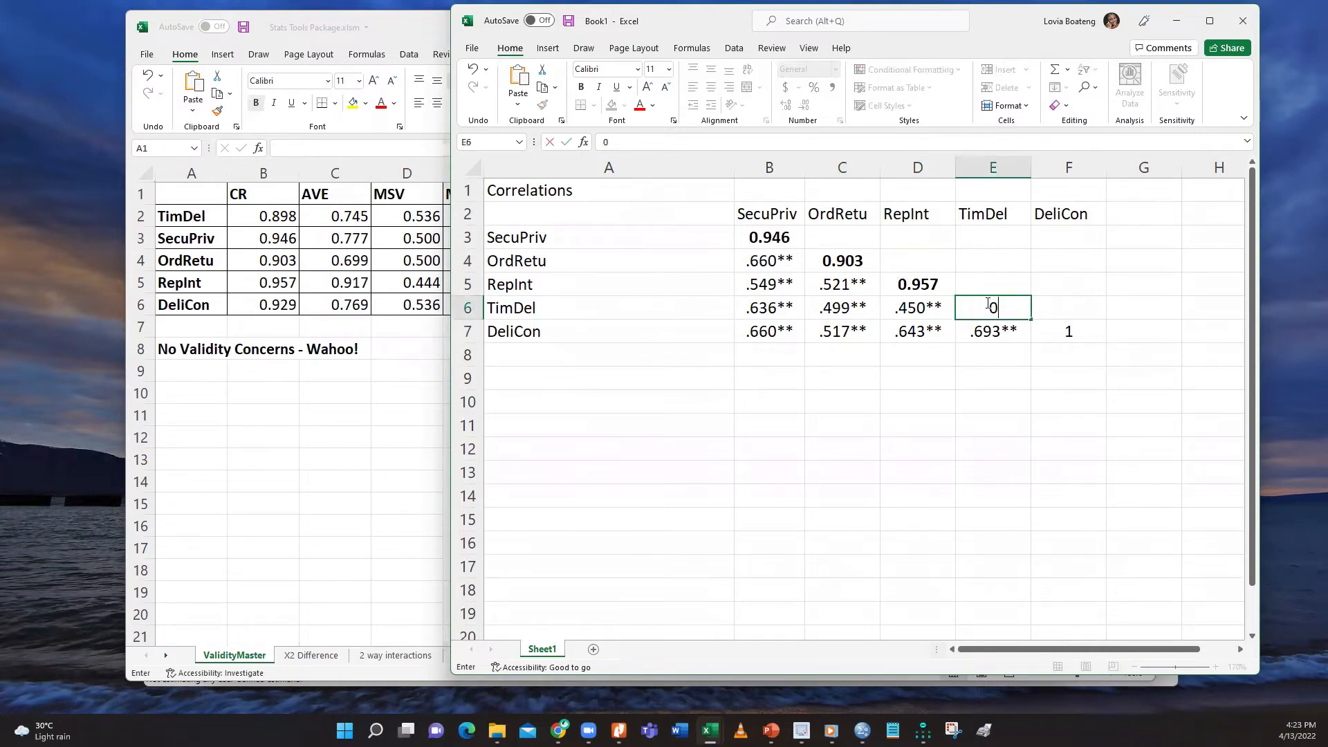
type(".898")
left_click(1011, 316)
left_click(1011, 291)
left_click(1010, 304)
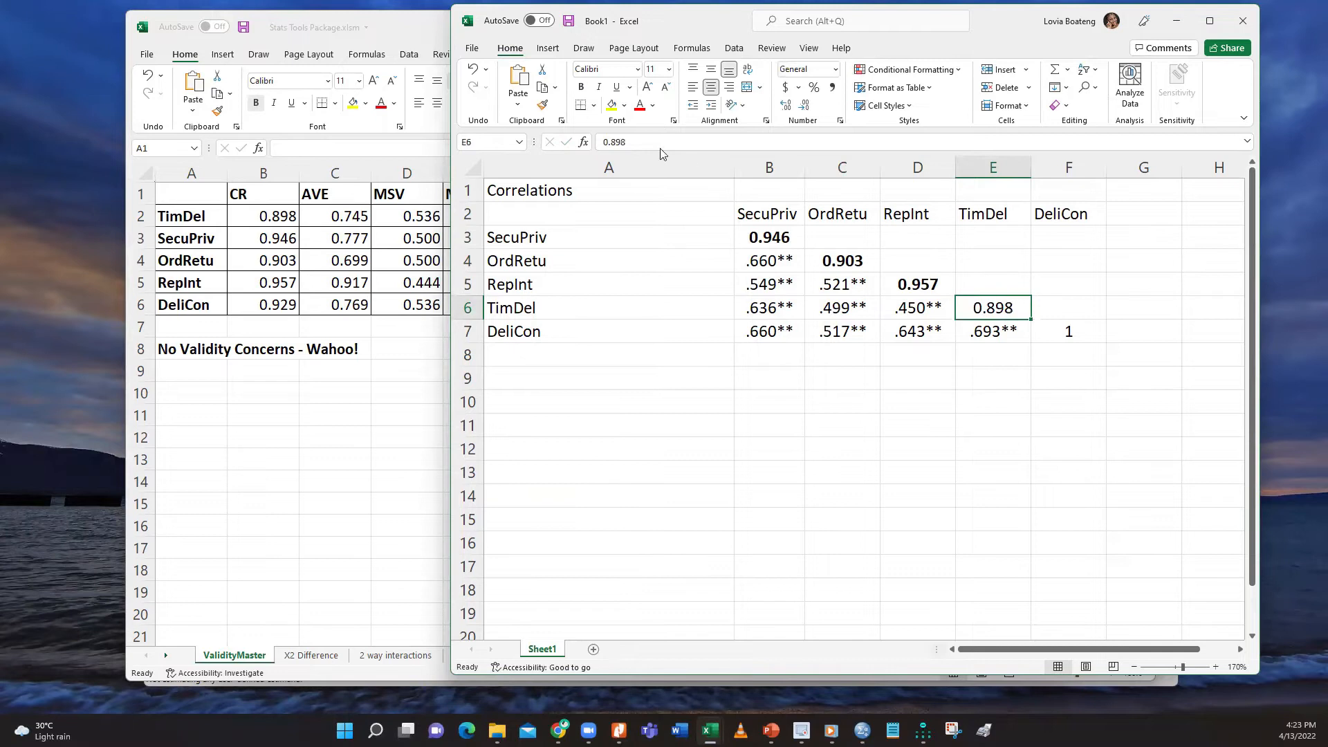
left_click(582, 89)
Set DeliCon's diagonal cell F7 to its CR of 0.929 and make it bold
left_click(1079, 335)
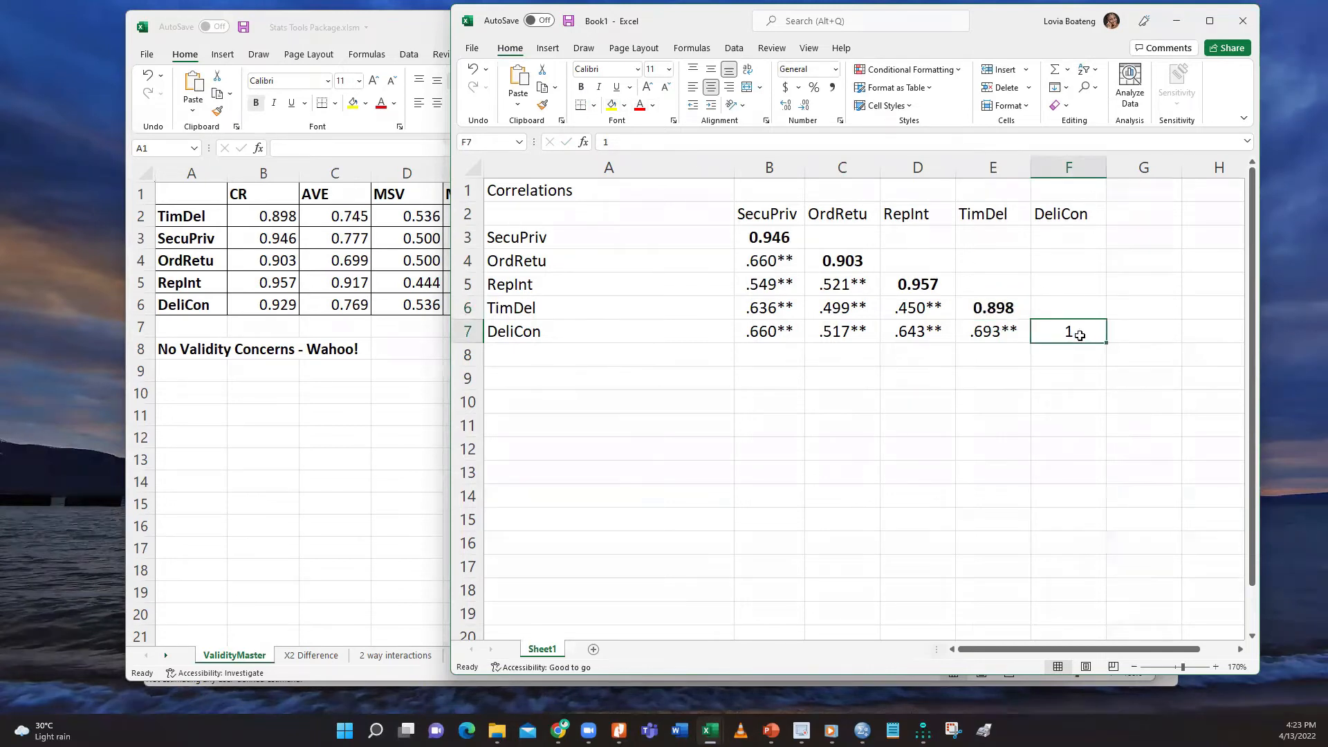
key("BackSpace")
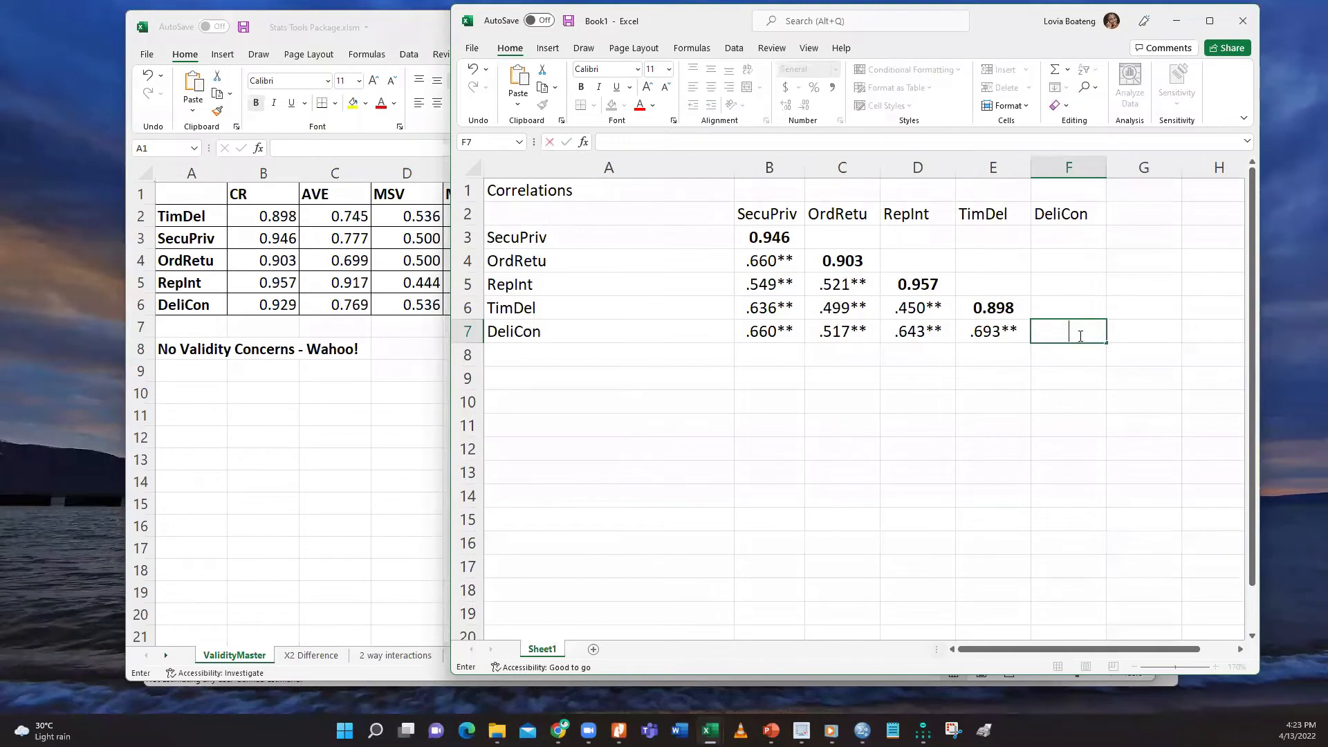
type("0.929")
key("ctrl+Return")
left_click(581, 87)
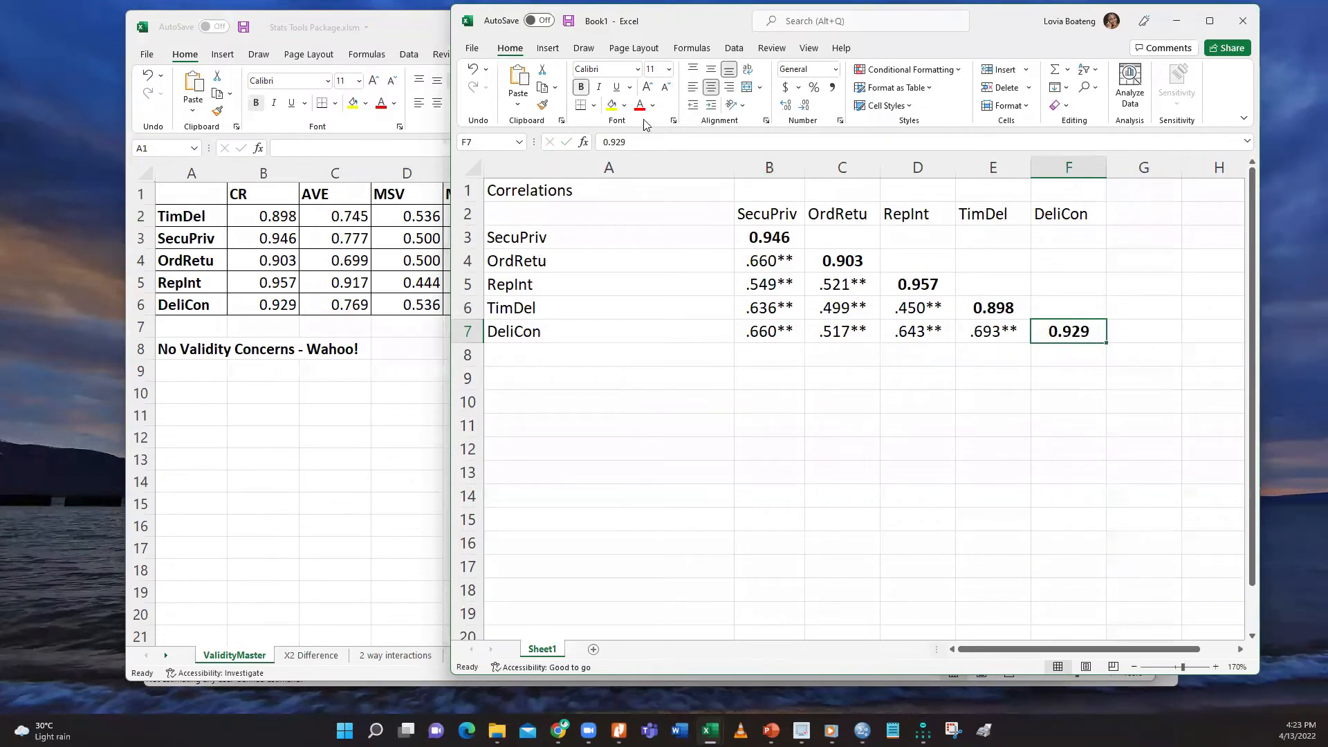
left_click(965, 420)
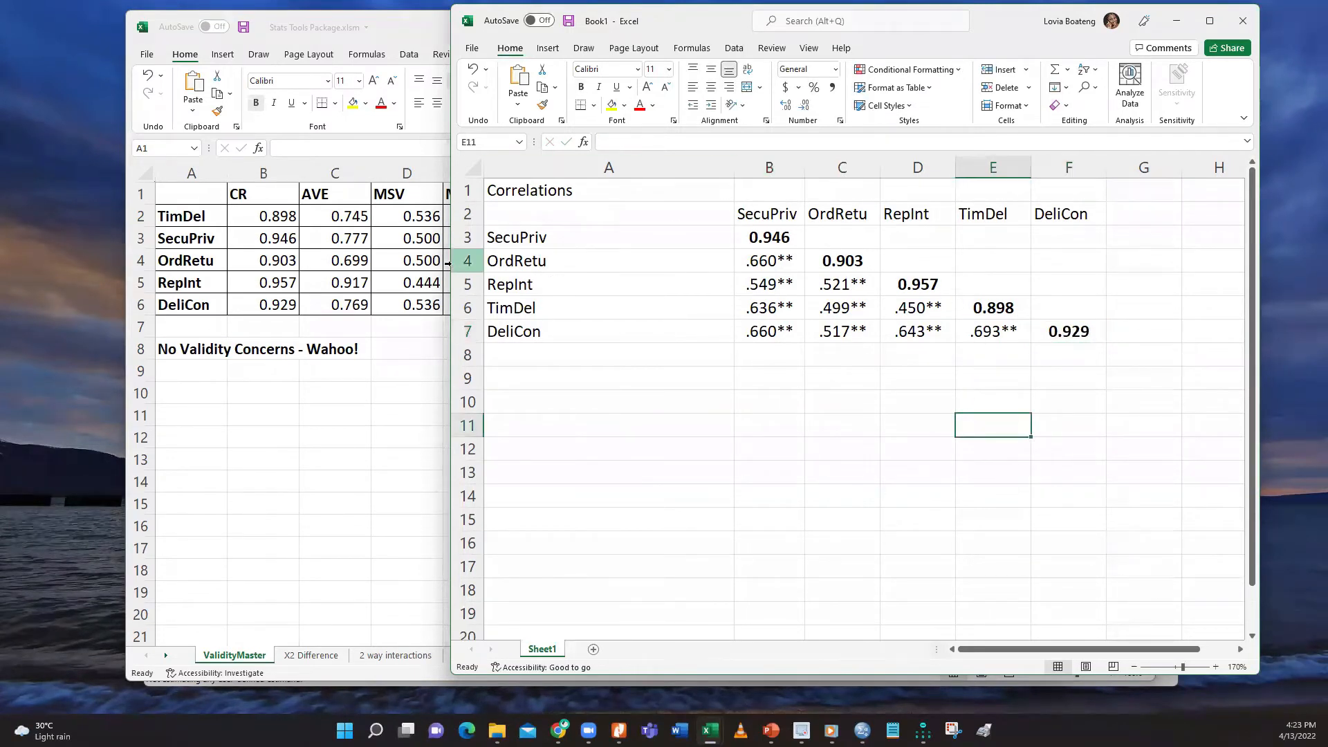
Switch to the SEM Teaching 2022 slide show in PowerPoint and read the Fornell and Larcker criterion slides with the example table
left_click_drag(445, 220, 212, 220)
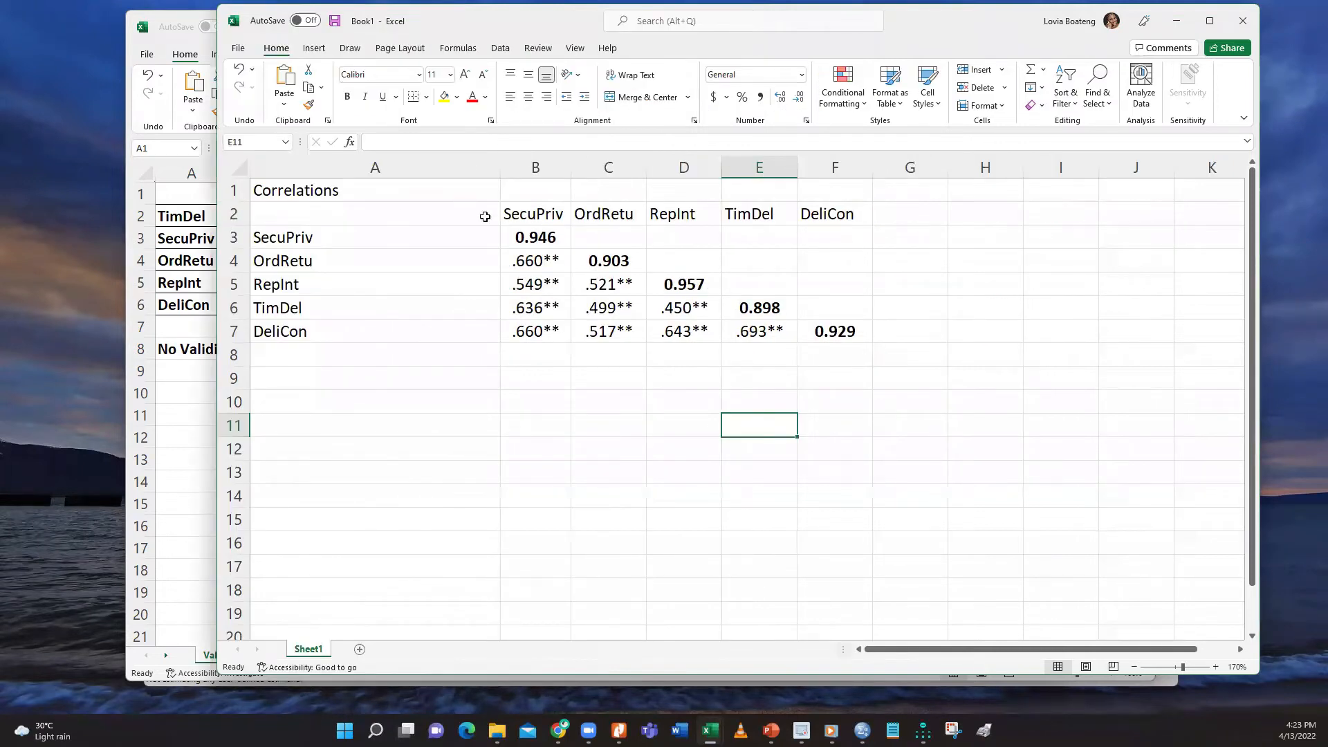
left_click(882, 403)
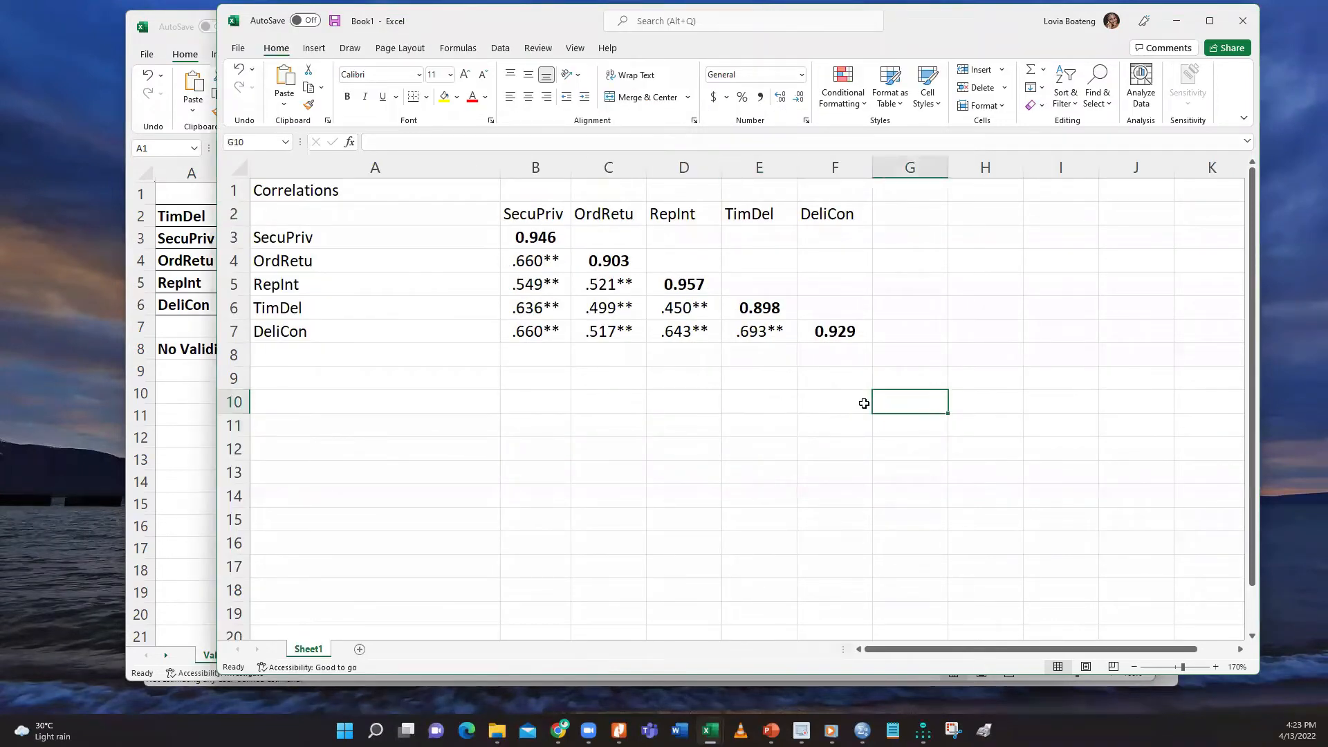
left_click(770, 730)
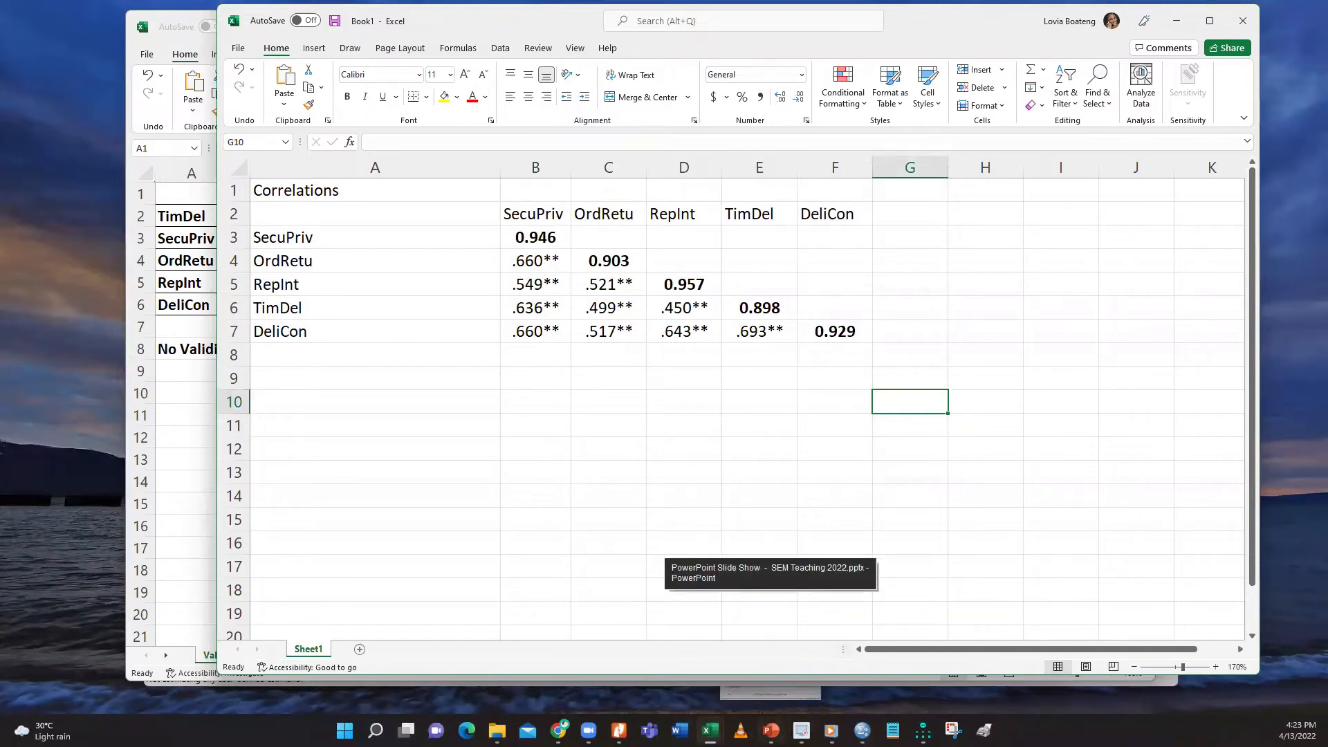
left_click(771, 692)
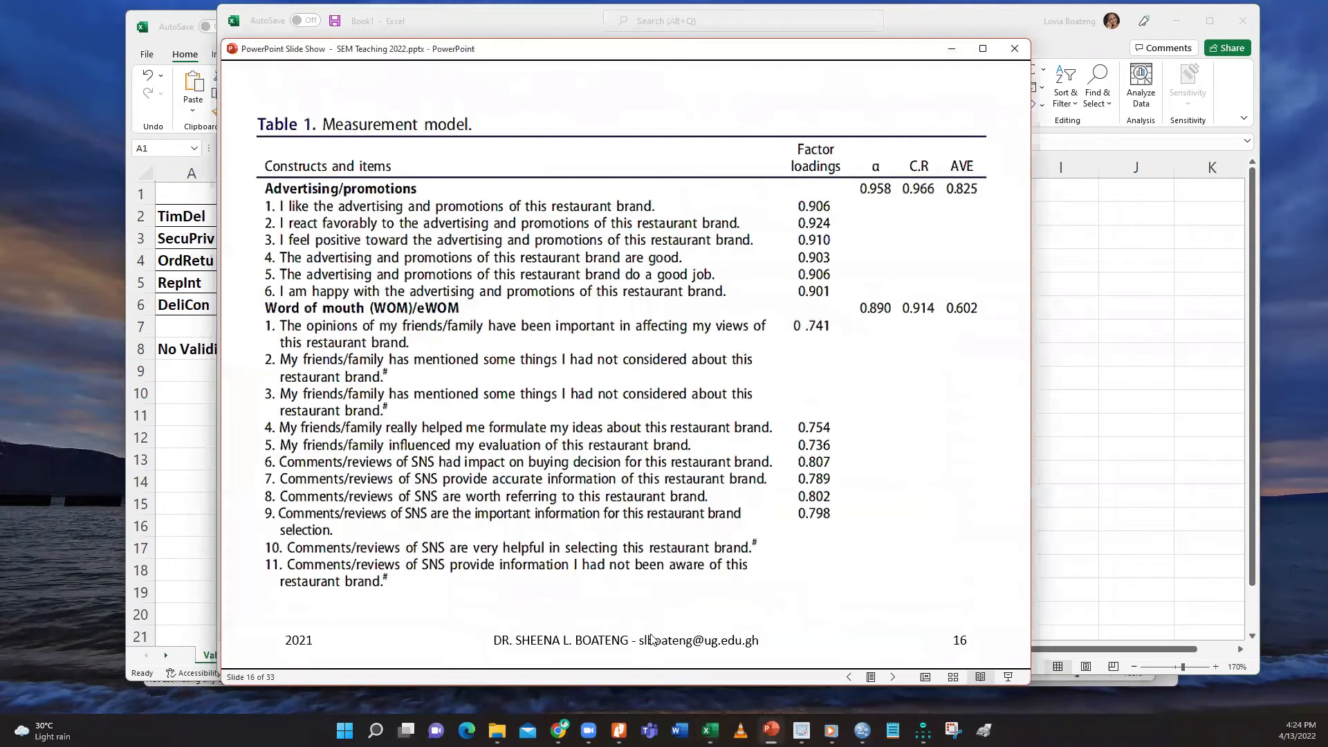
left_click(623, 606)
left_click(622, 607)
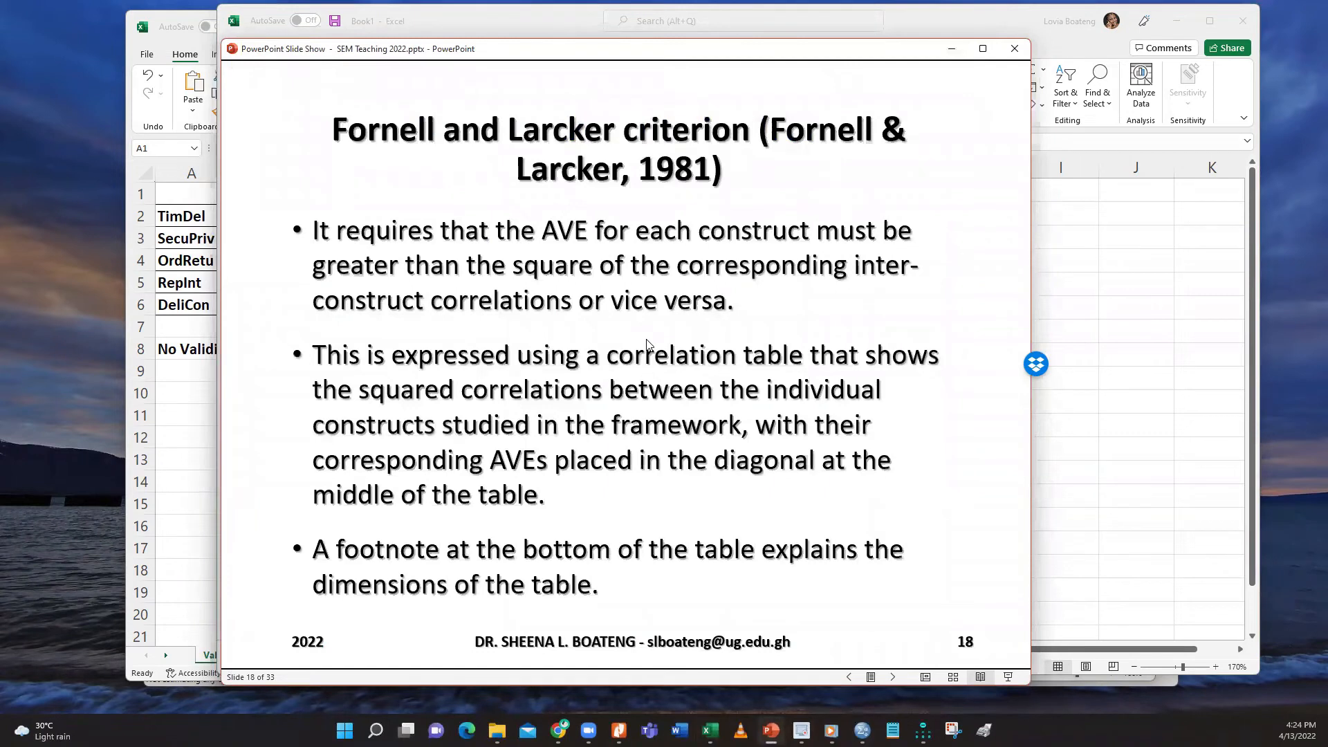
left_click(668, 442)
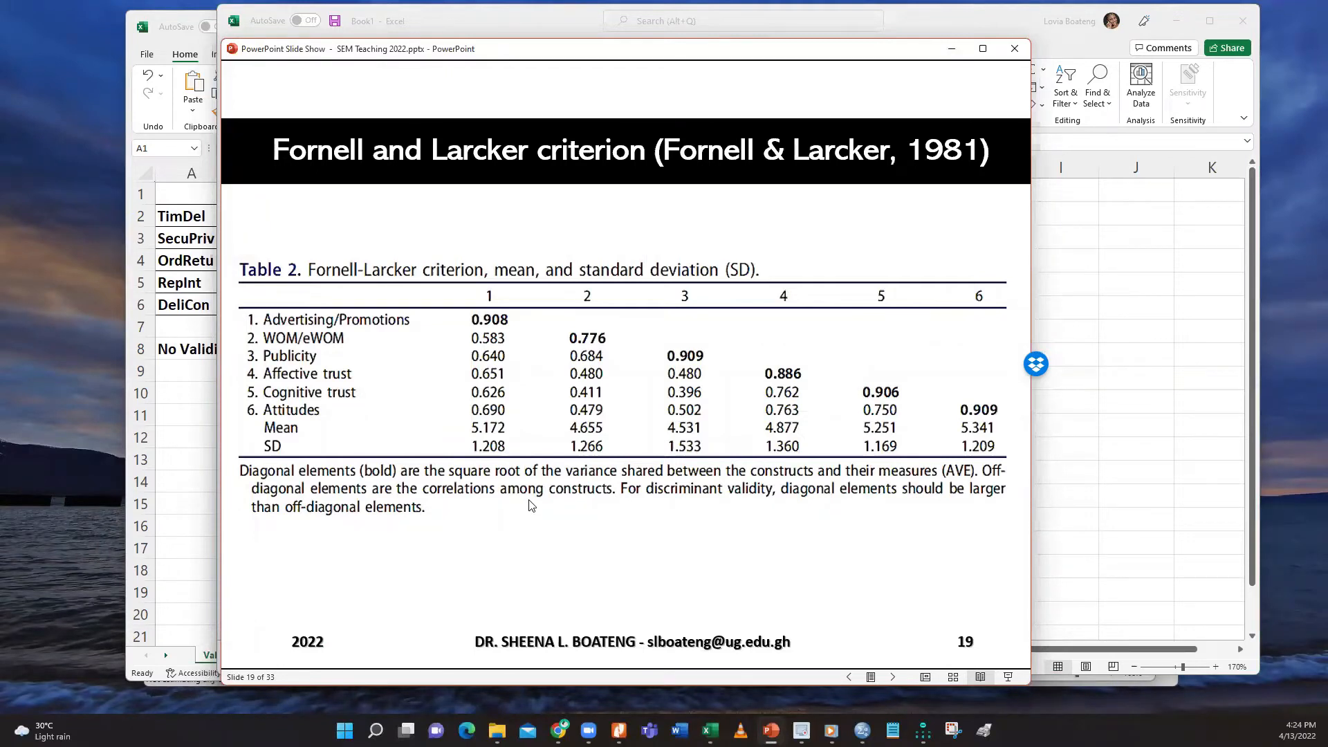
Return to Excel and review the full ValidityMaster table, ending with the correlation matrix beside its CR and AVE columns
left_click(1073, 222)
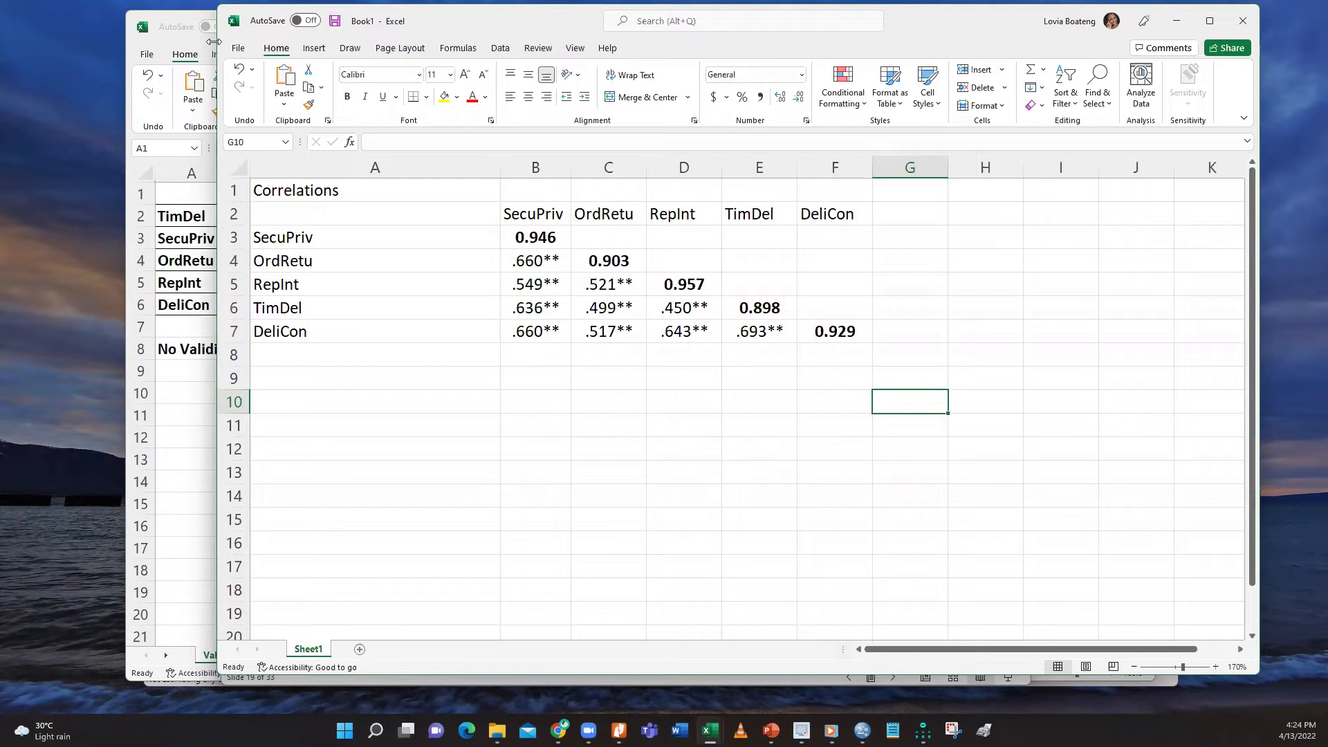
left_click_drag(214, 42, 122, 41)
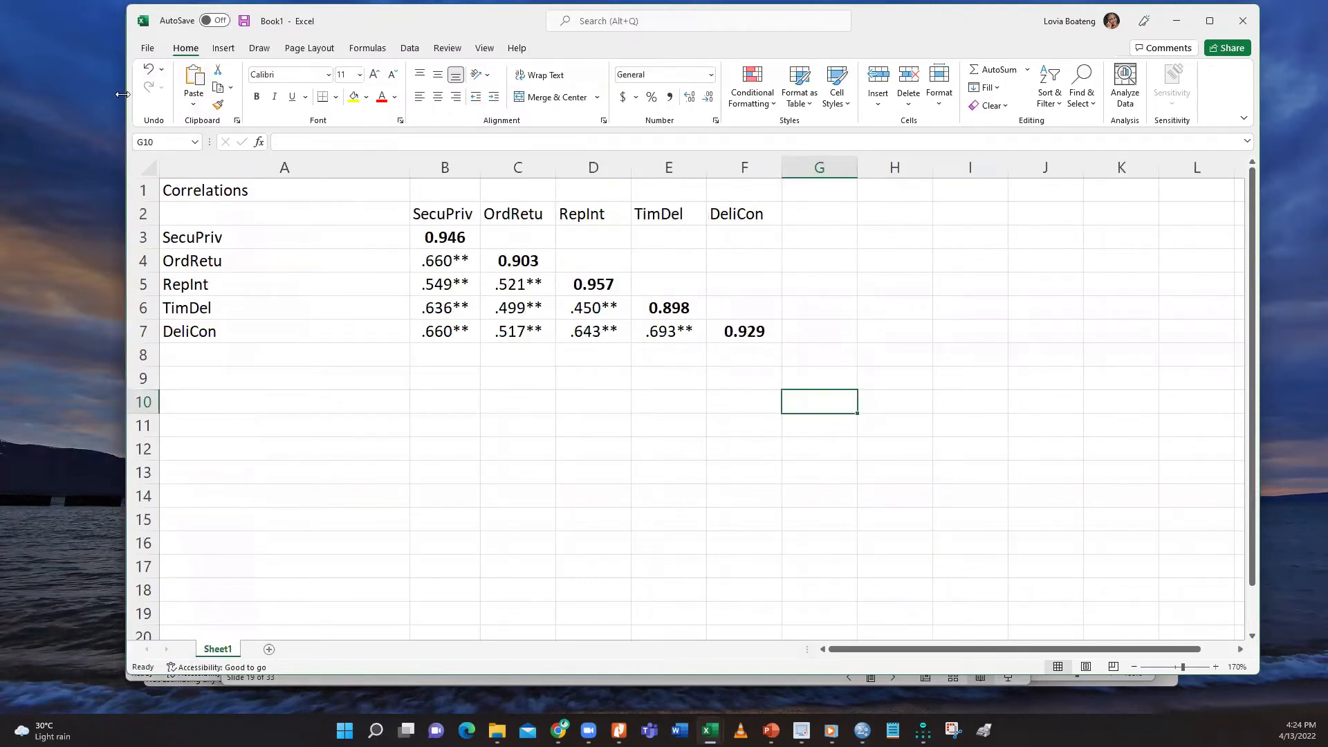
left_click_drag(122, 94, 399, 94)
left_click(173, 20)
mouse_move(709, 728)
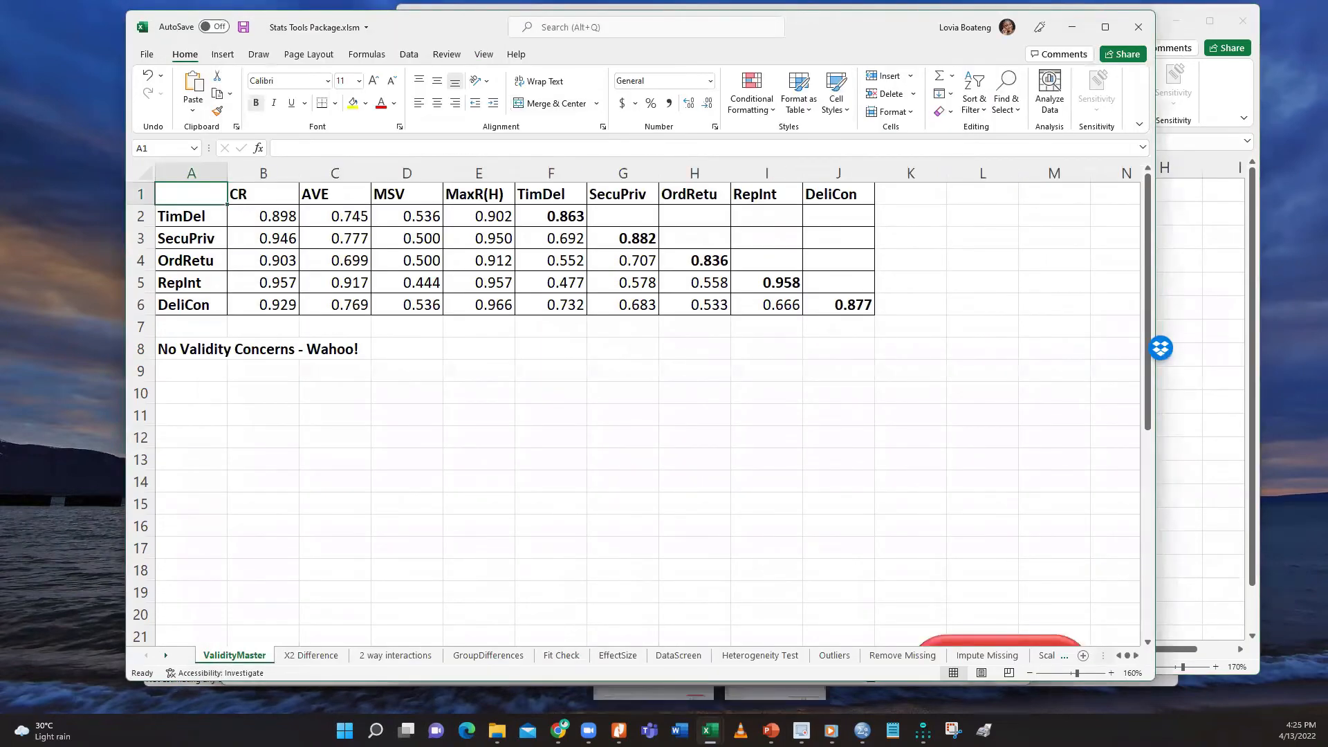
left_click(1187, 547)
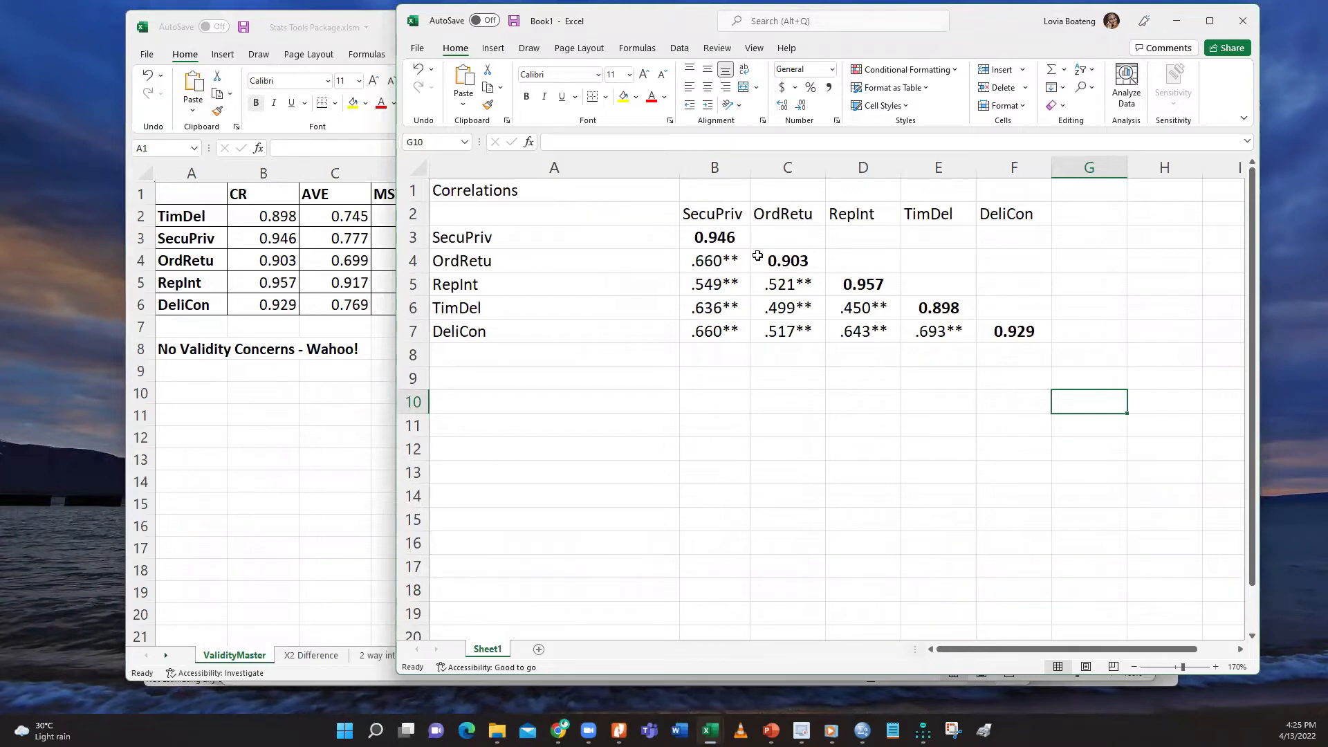
Replace SecuPriv's diagonal value in cell B3 with its AVE of 0.777
left_click(719, 235)
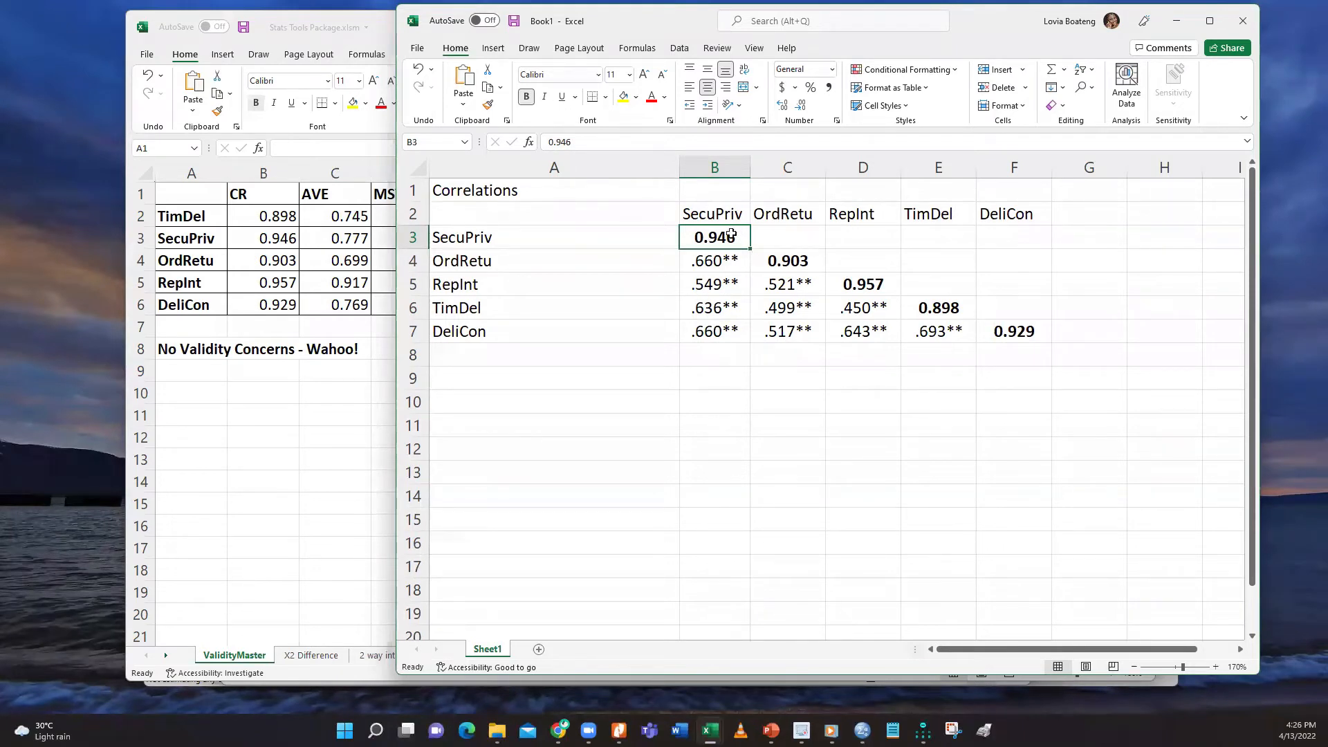
type("0.")
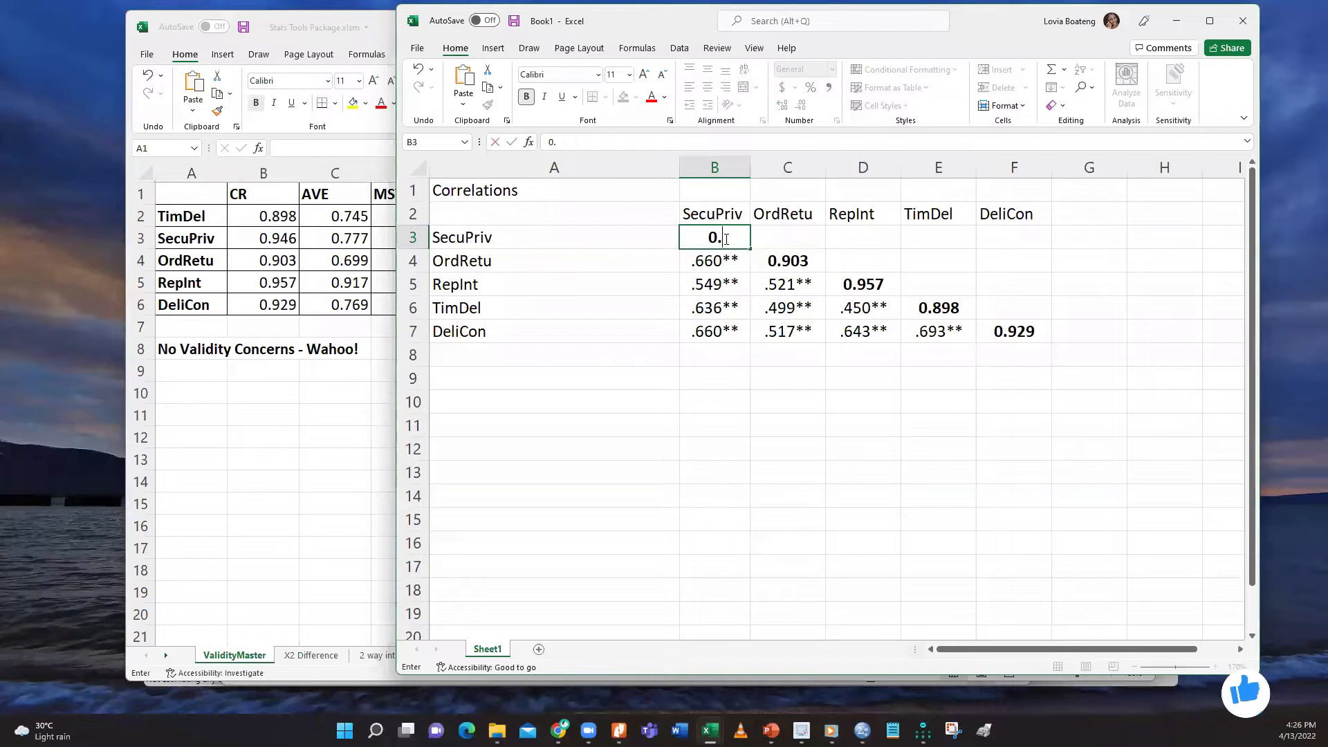
type("777")
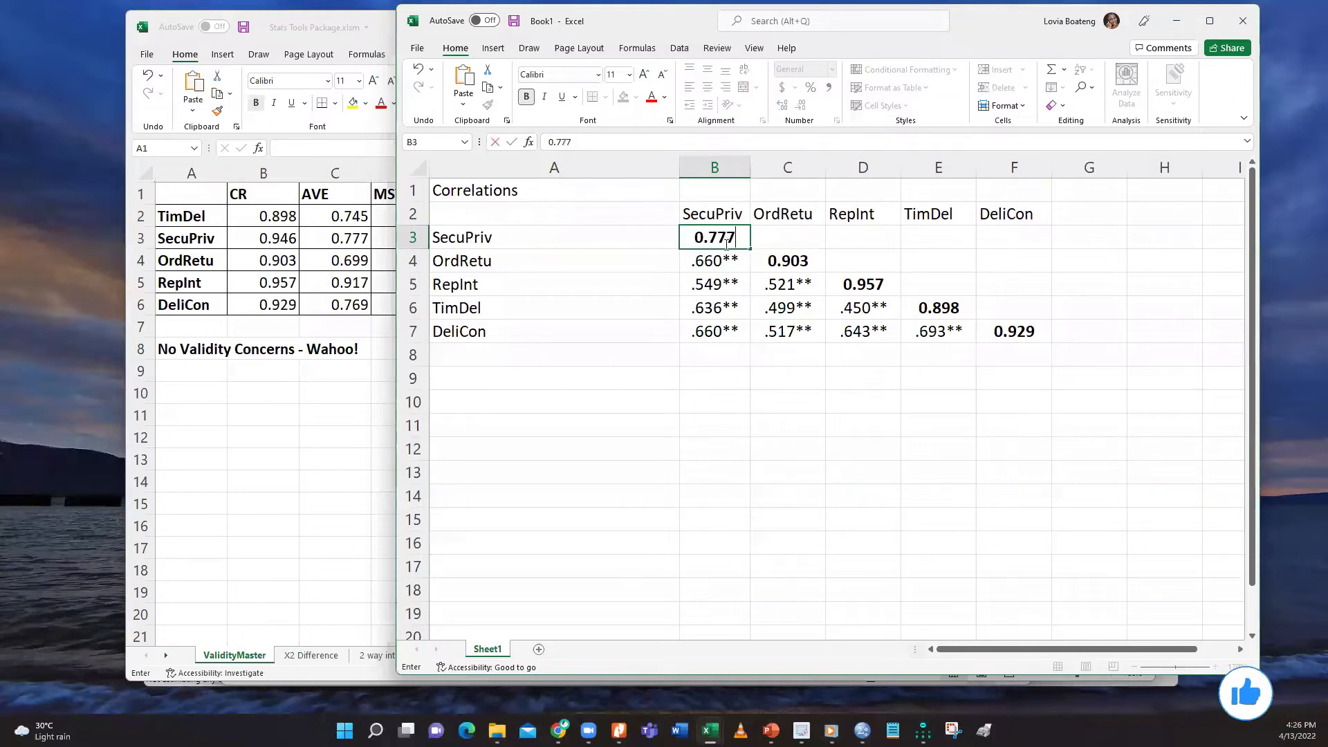
Replace the diagonal values with AVEs: 0.699 for OrdRetu in cell C4 and 0.917 for RepInt in D5
left_click(798, 261)
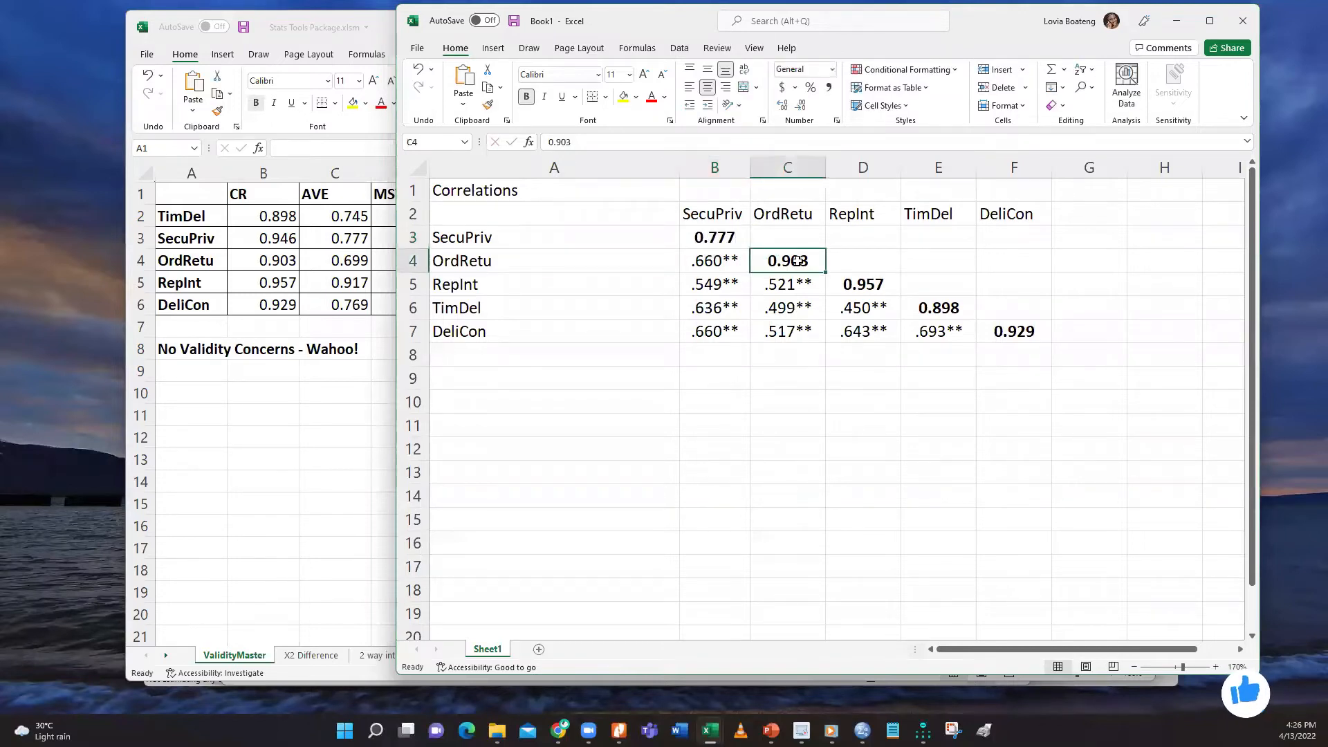
type("0.6")
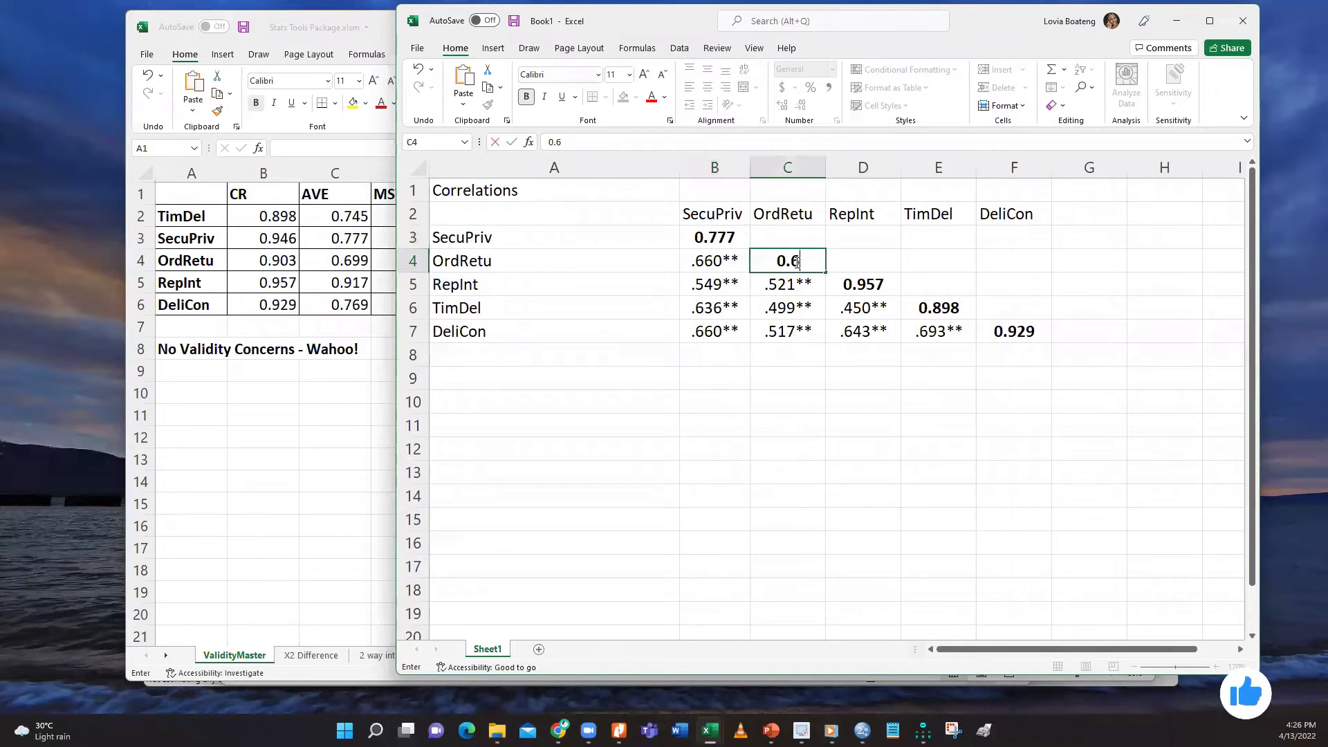
type("99")
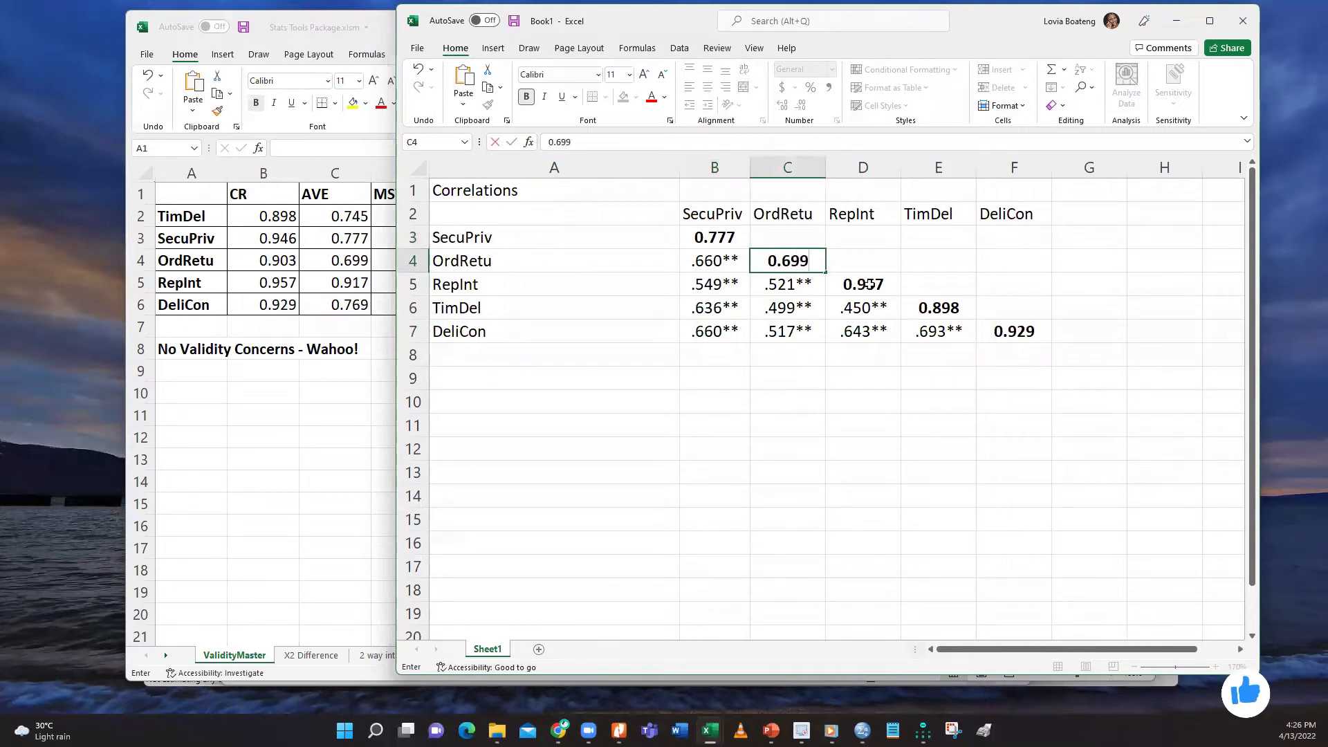
left_click(870, 284)
type("0.")
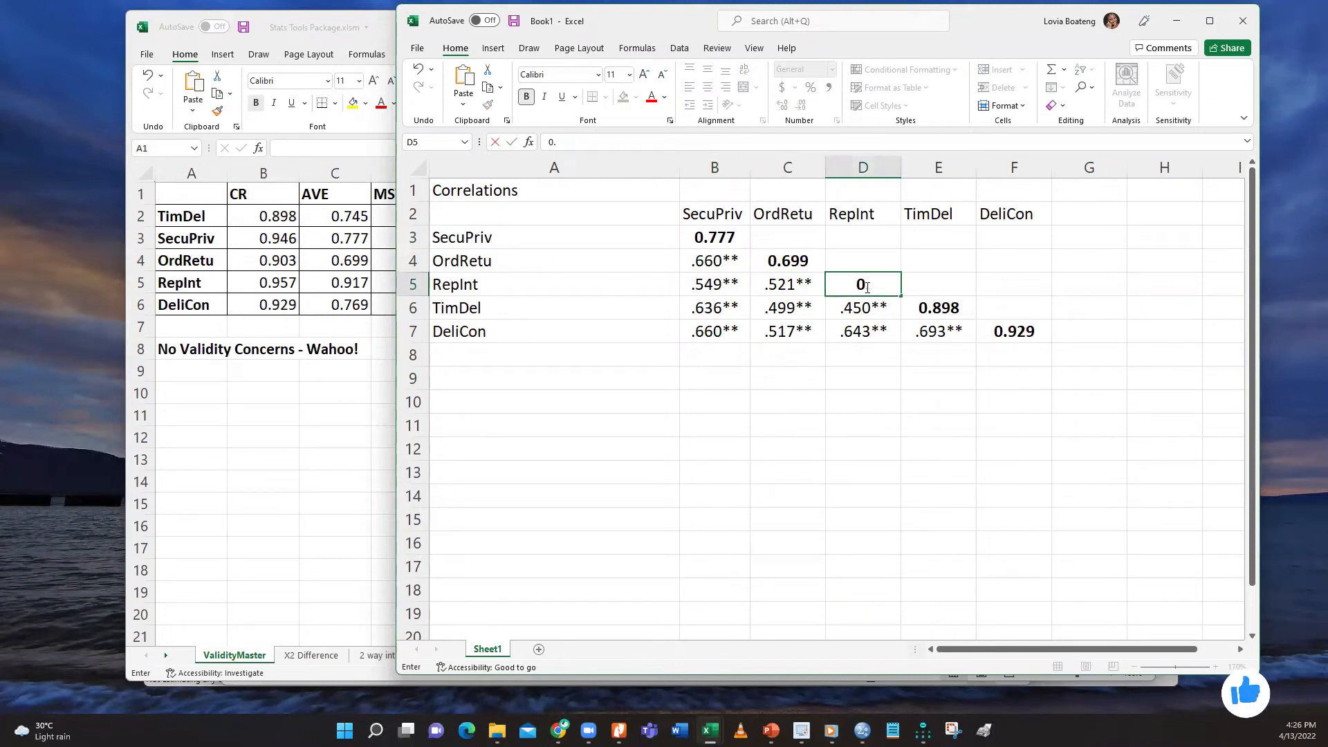
type("917")
Replace the diagonal values with AVEs: 0.745 for TimDel in cell E6 and 0.769 for DeliCon in F7
left_click(940, 303)
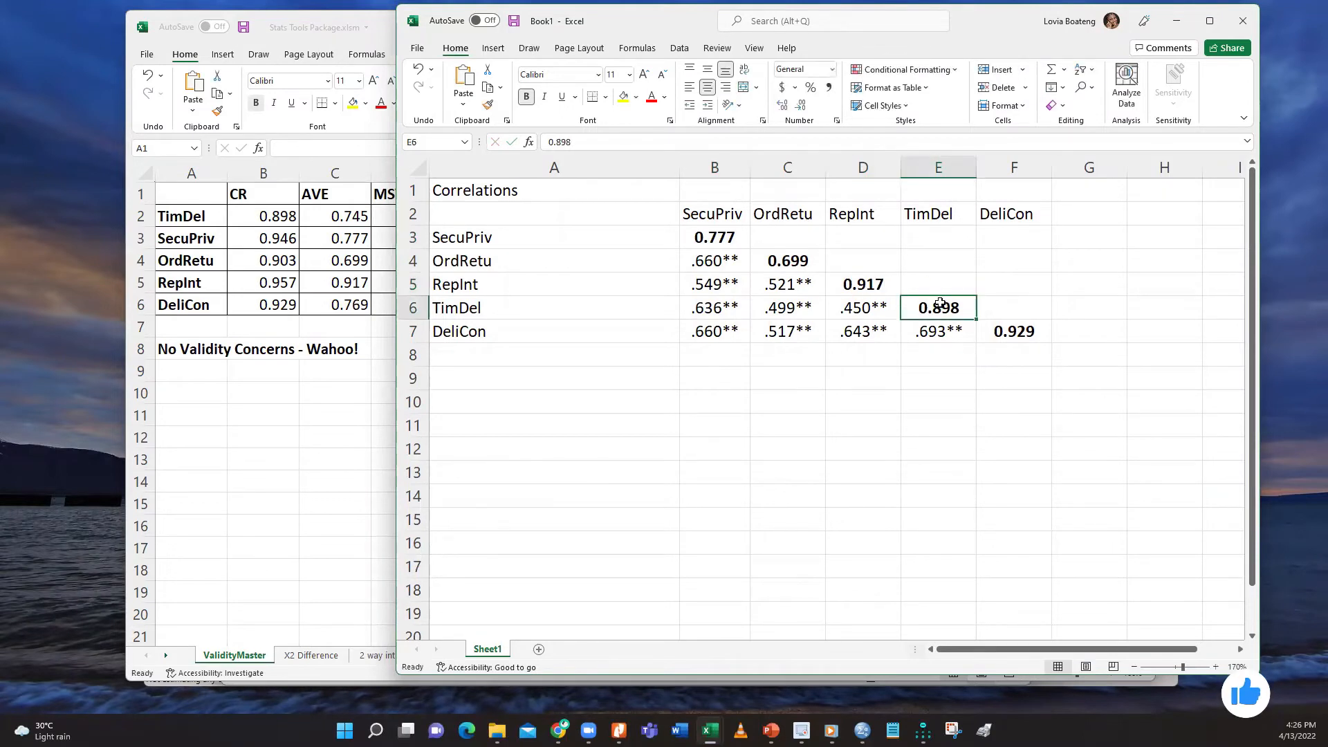
type("0.")
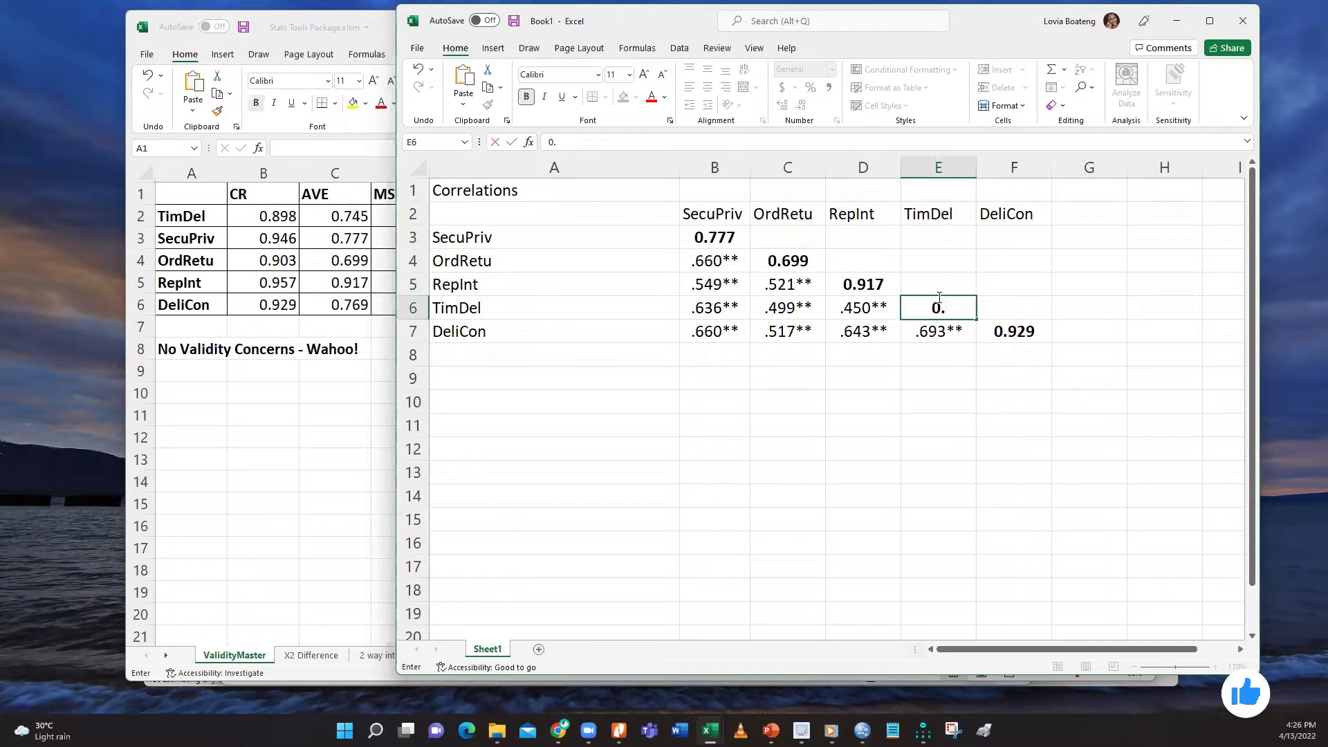
type("745")
left_click(1013, 334)
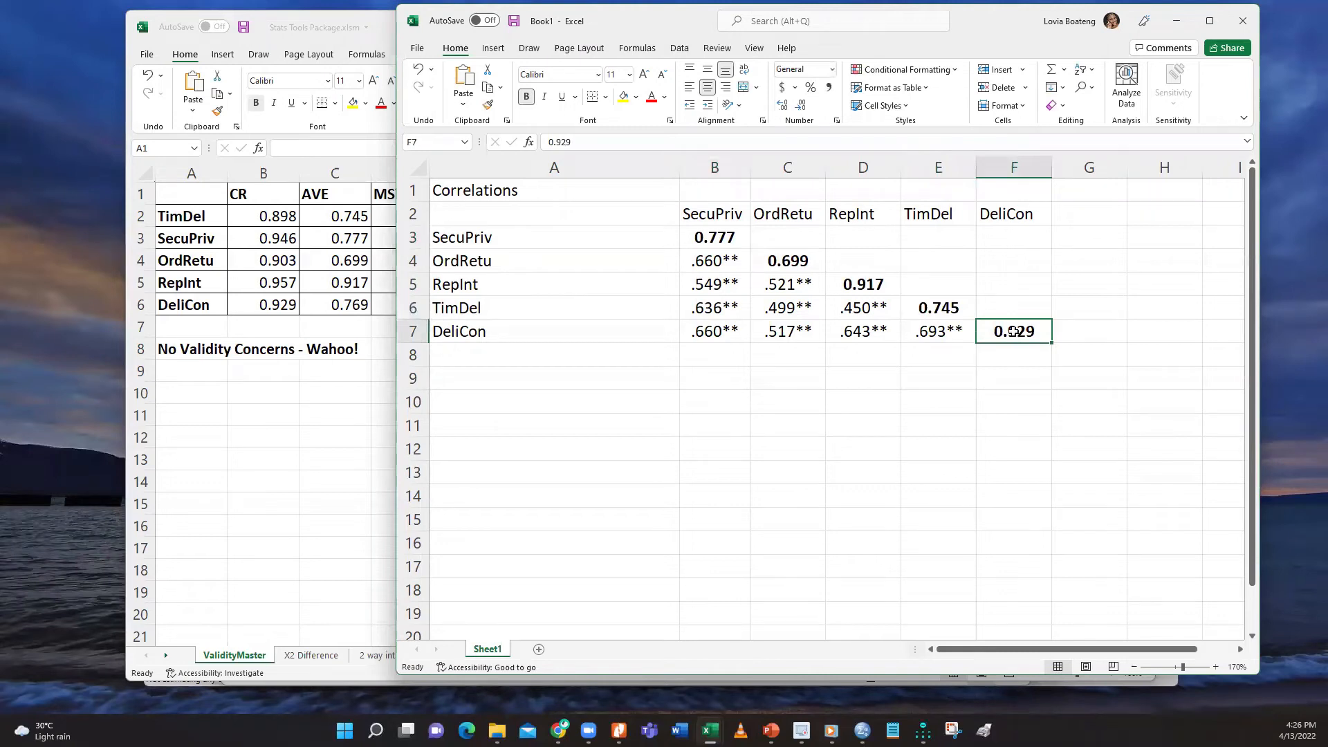
type("0.")
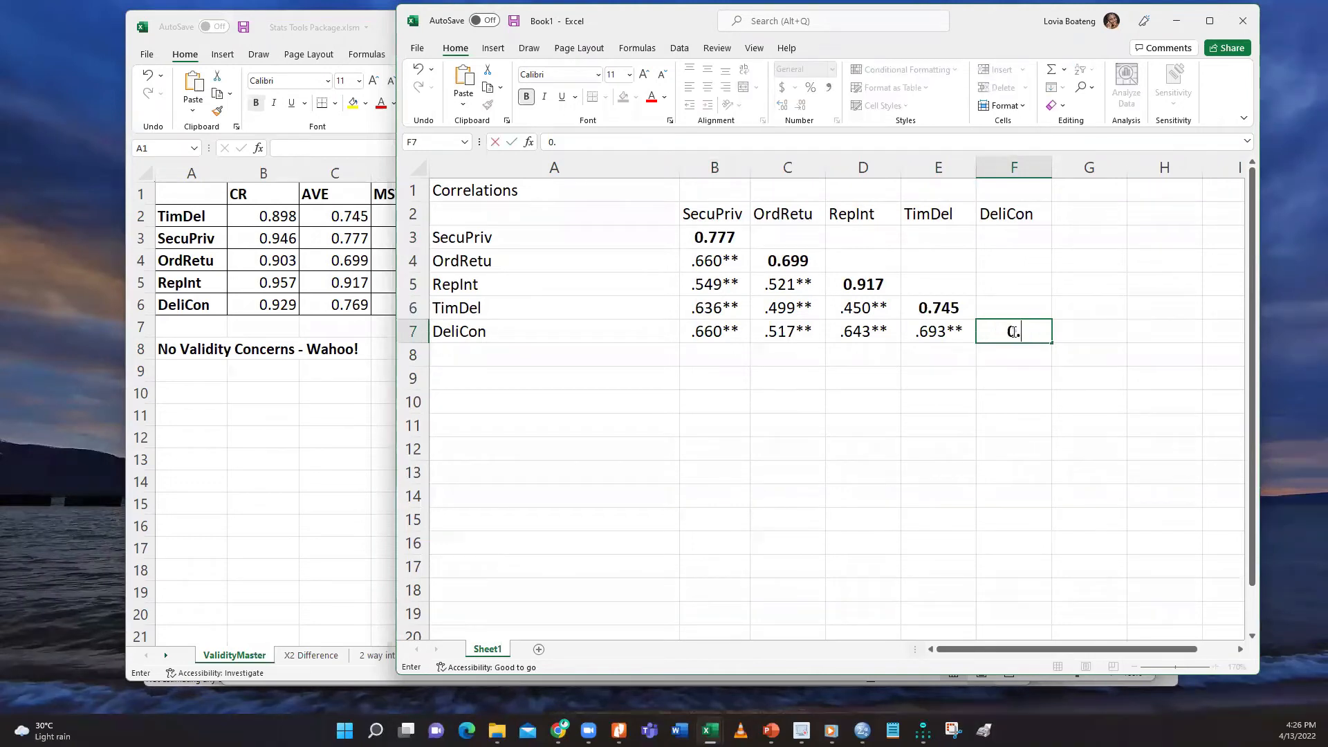
type("769")
left_click(1061, 420)
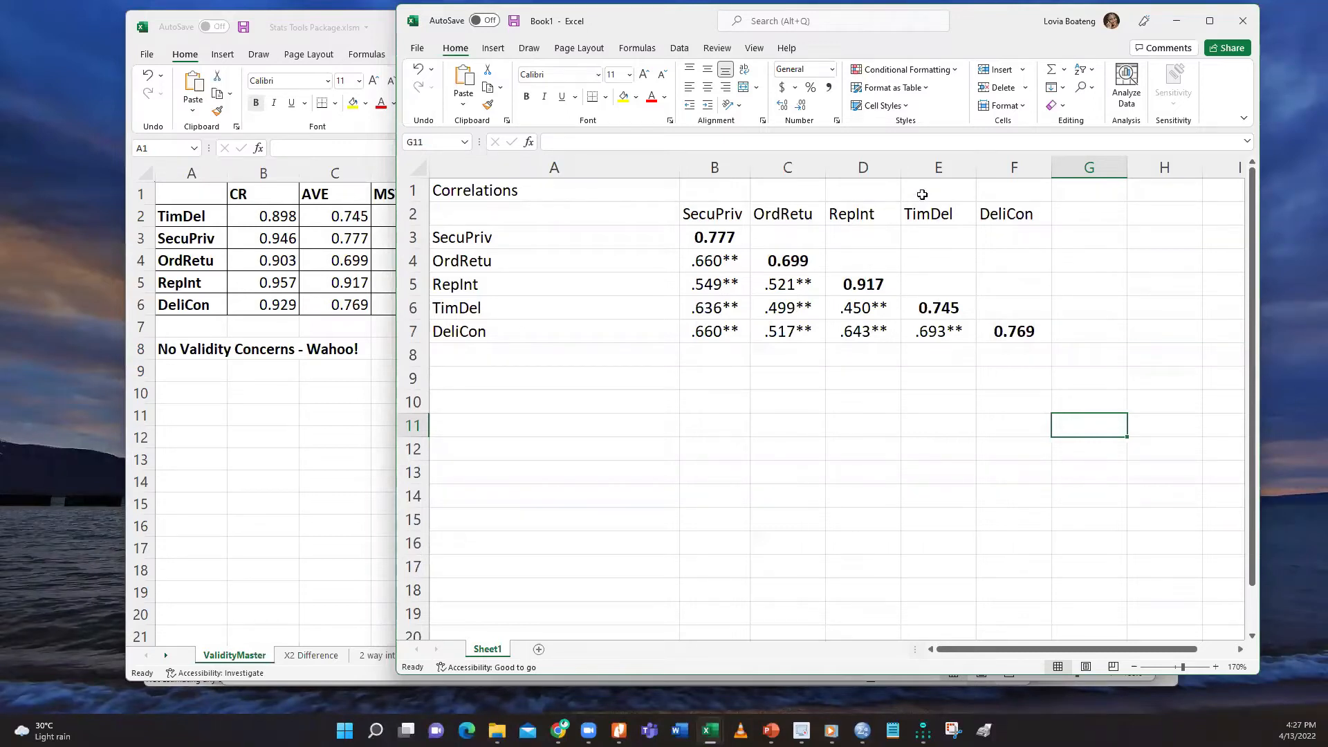
Enter the square roots of AVE on the diagonal: 0.881 for SecuPriv in B3 and 0.836 for OrdRetu in C4
left_click(728, 246)
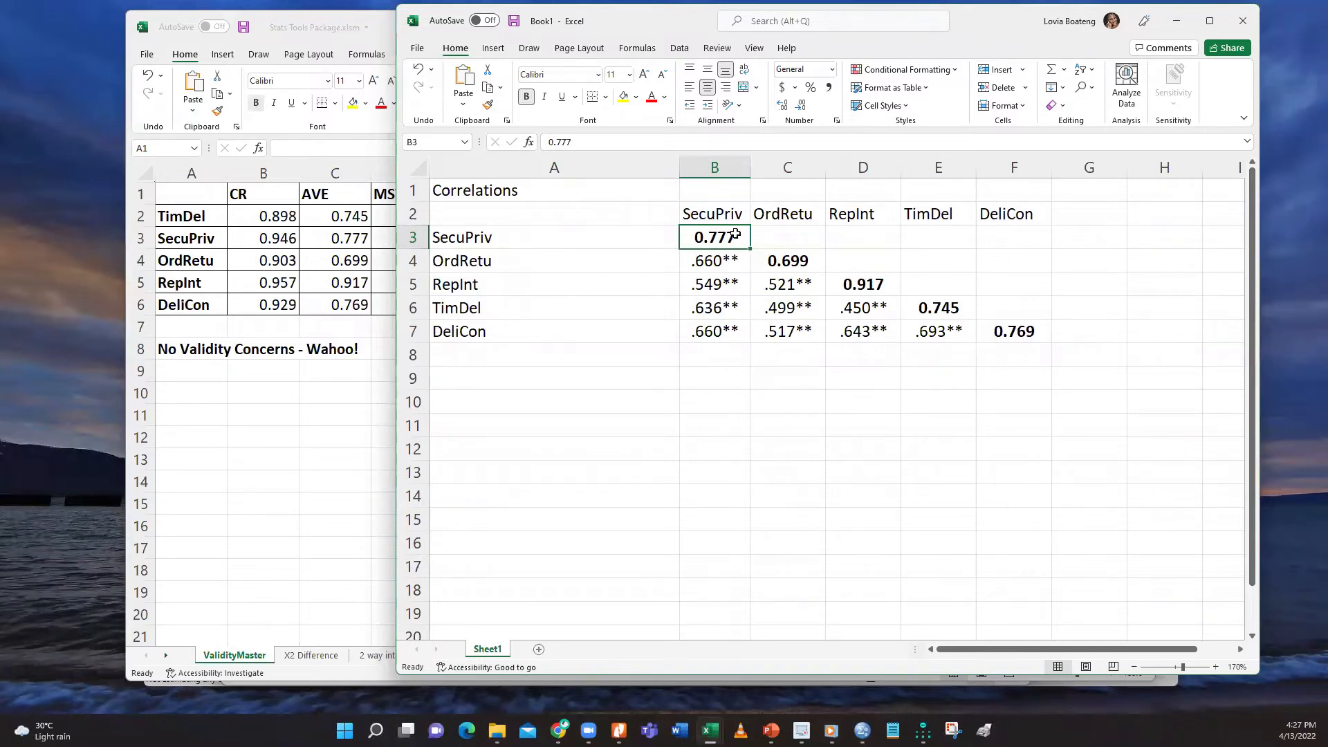
type("0.881")
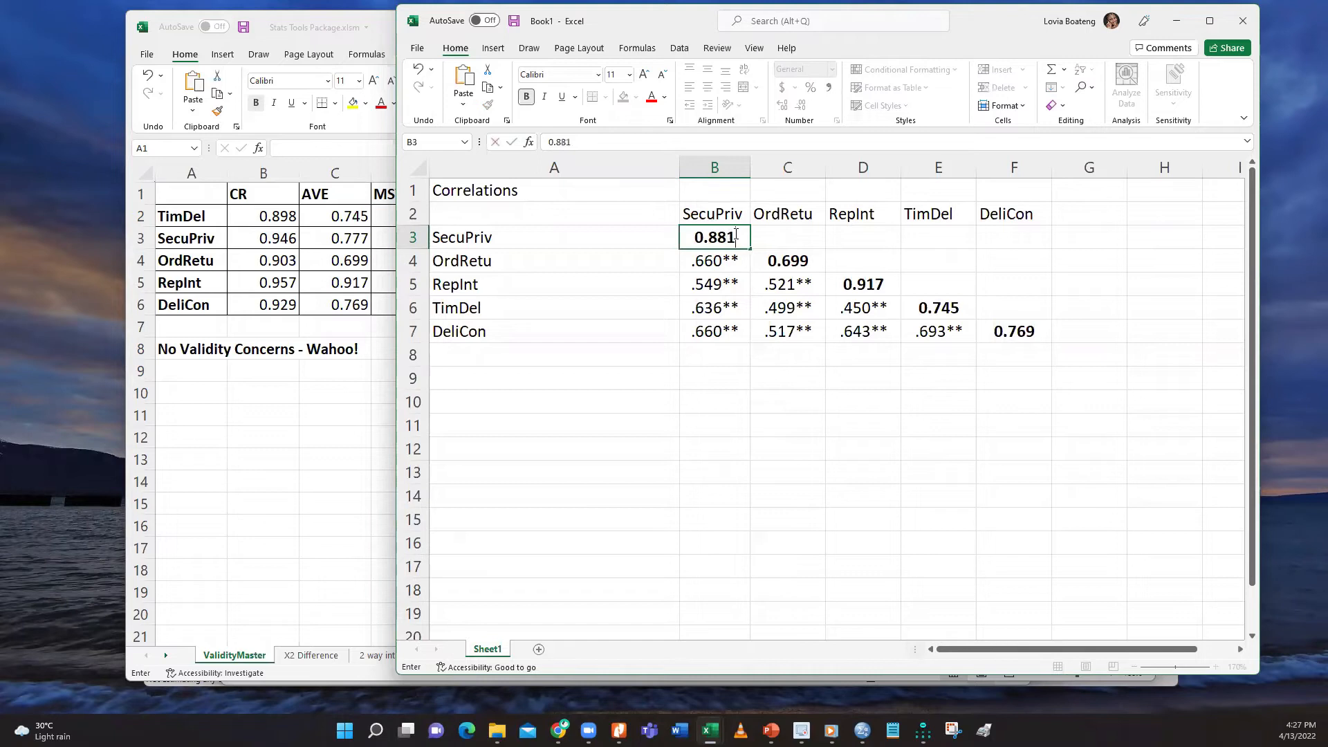
left_click(789, 261)
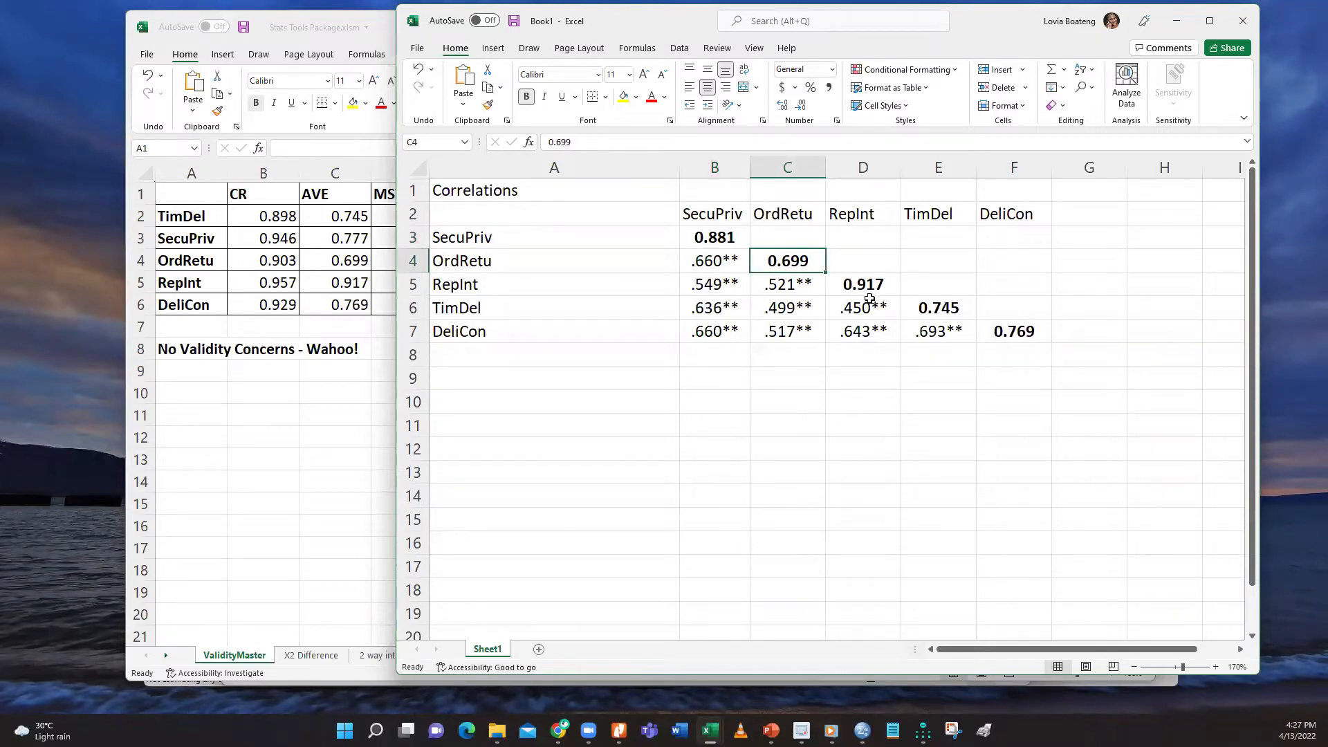
type("0")
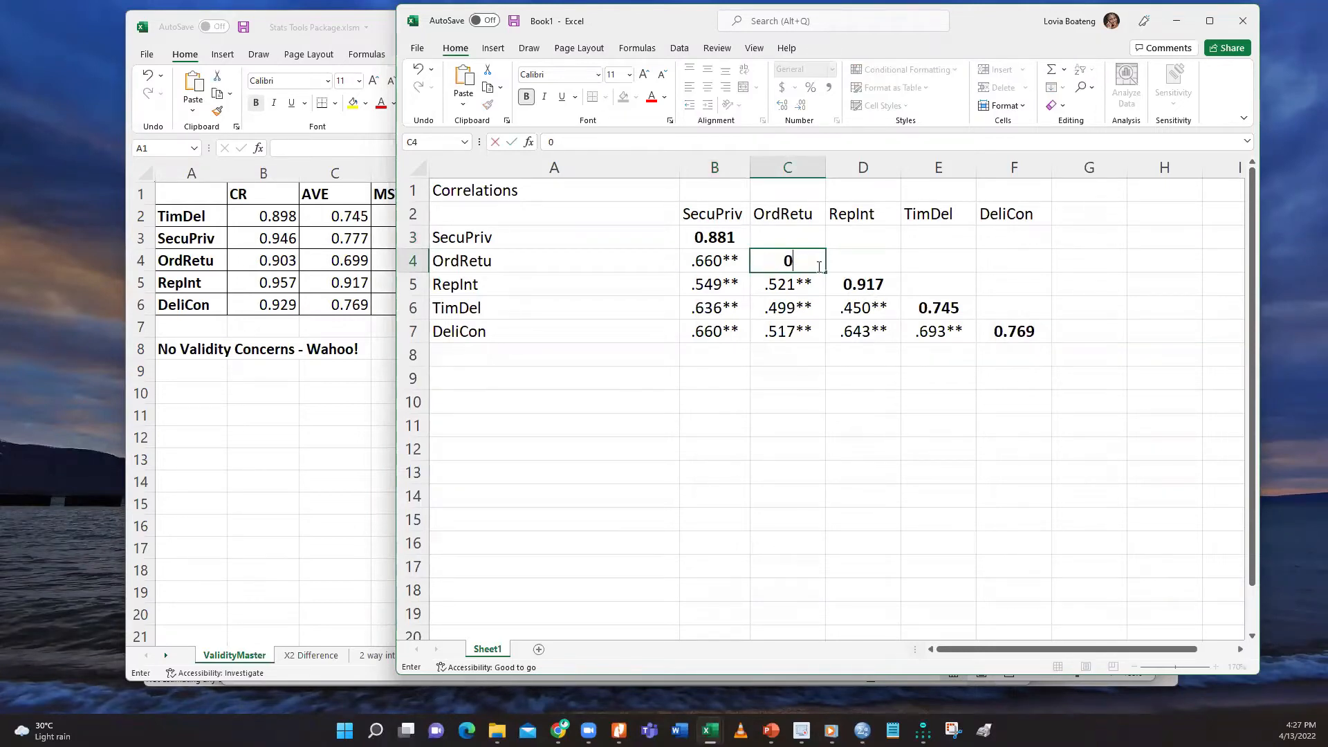
type(".836")
Set the square roots of AVE to 0.957 for RepInt in D5 and 0.863 for TimDel in E6
left_click(848, 287)
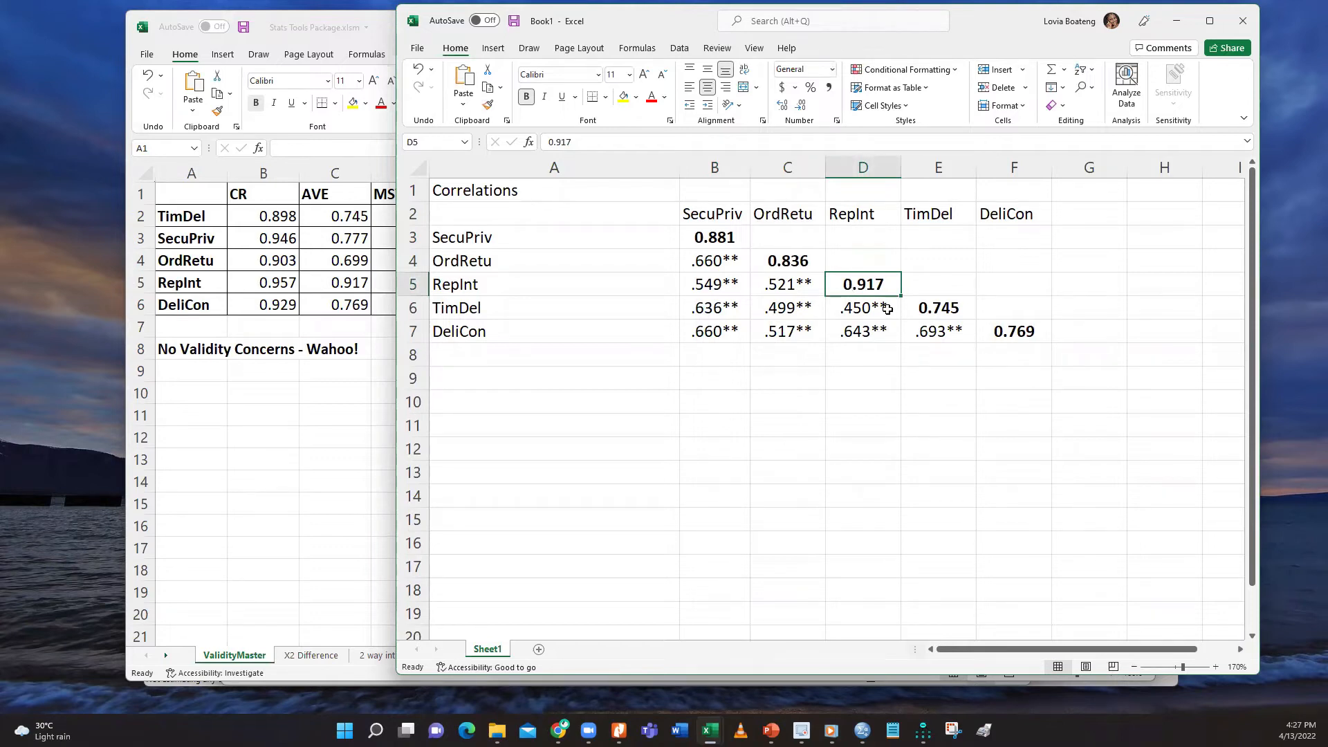
type("0.9")
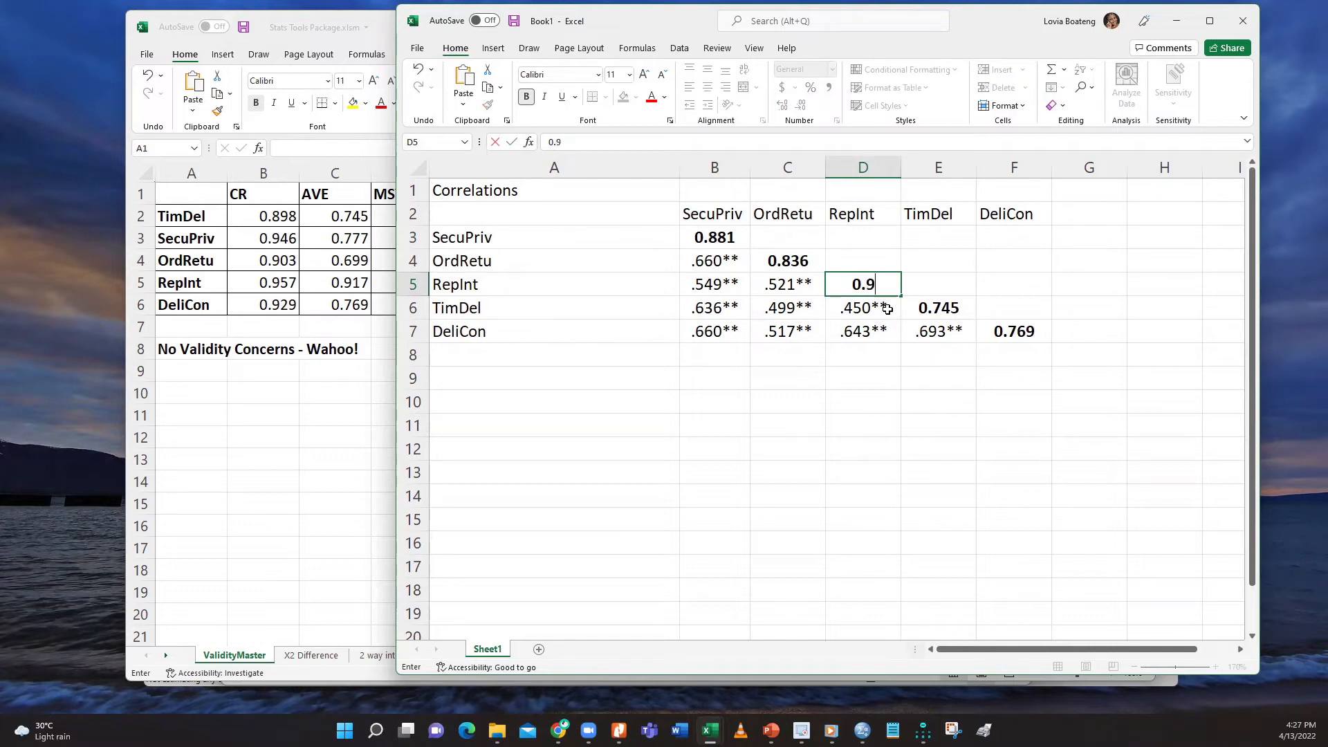
type("57")
left_click(929, 308)
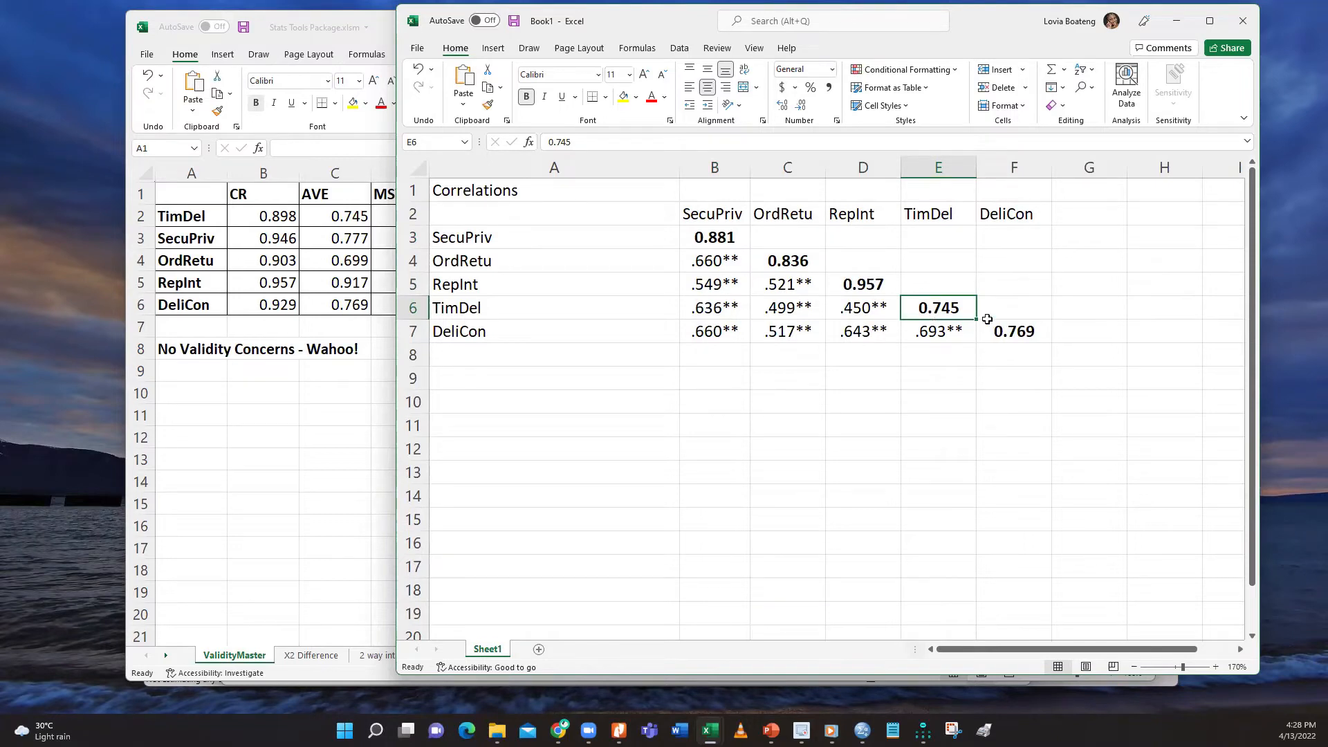
type("0.")
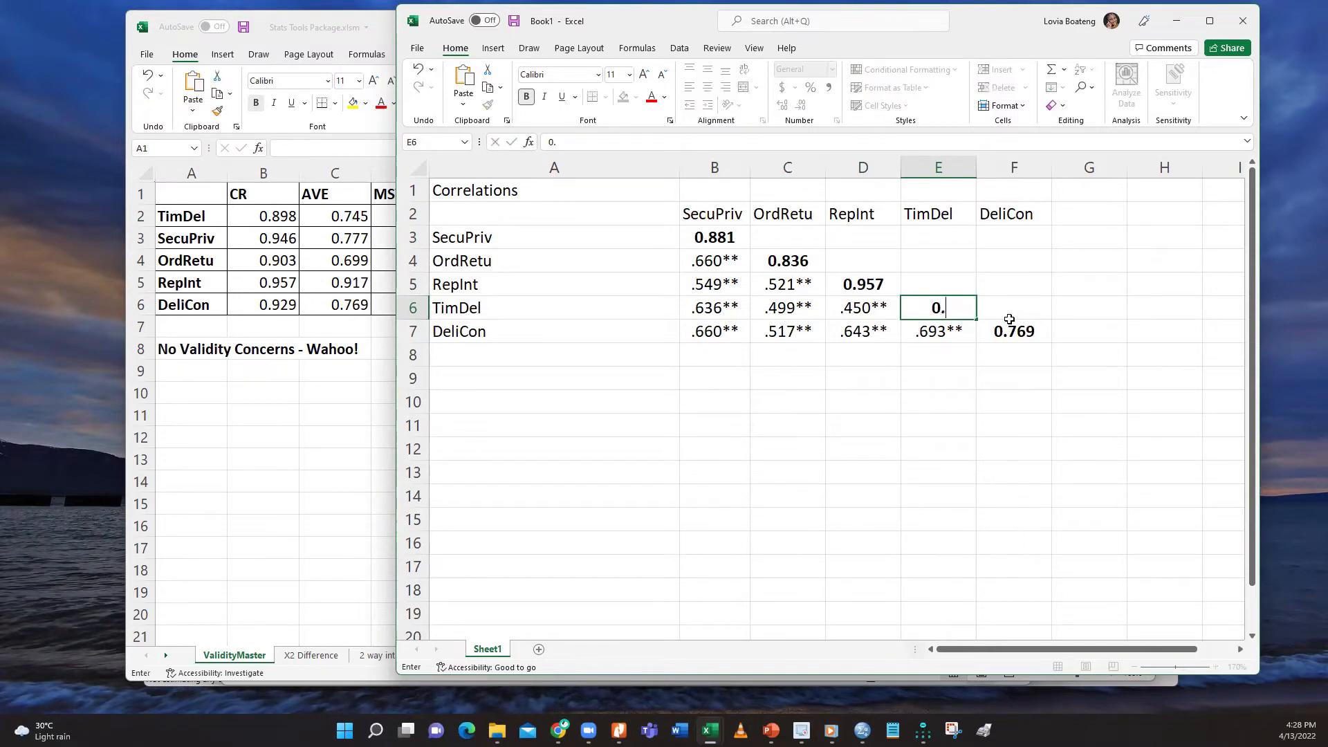
type("863")
Set DeliCon's diagonal value in cell F7 to its square root of AVE, 0.877
left_click(1009, 338)
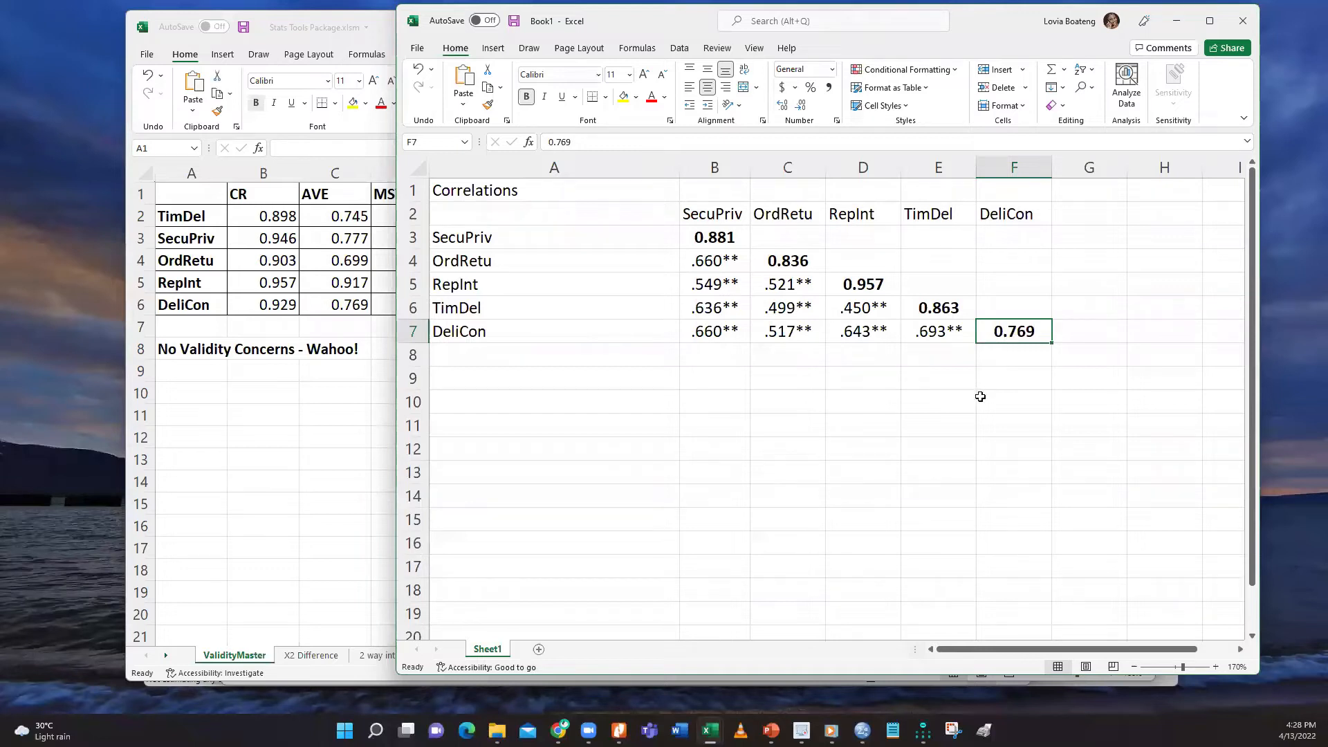
double_click(1035, 330)
key("BackSpace")
key("BackSpace")
key("BackSpace")
type("877")
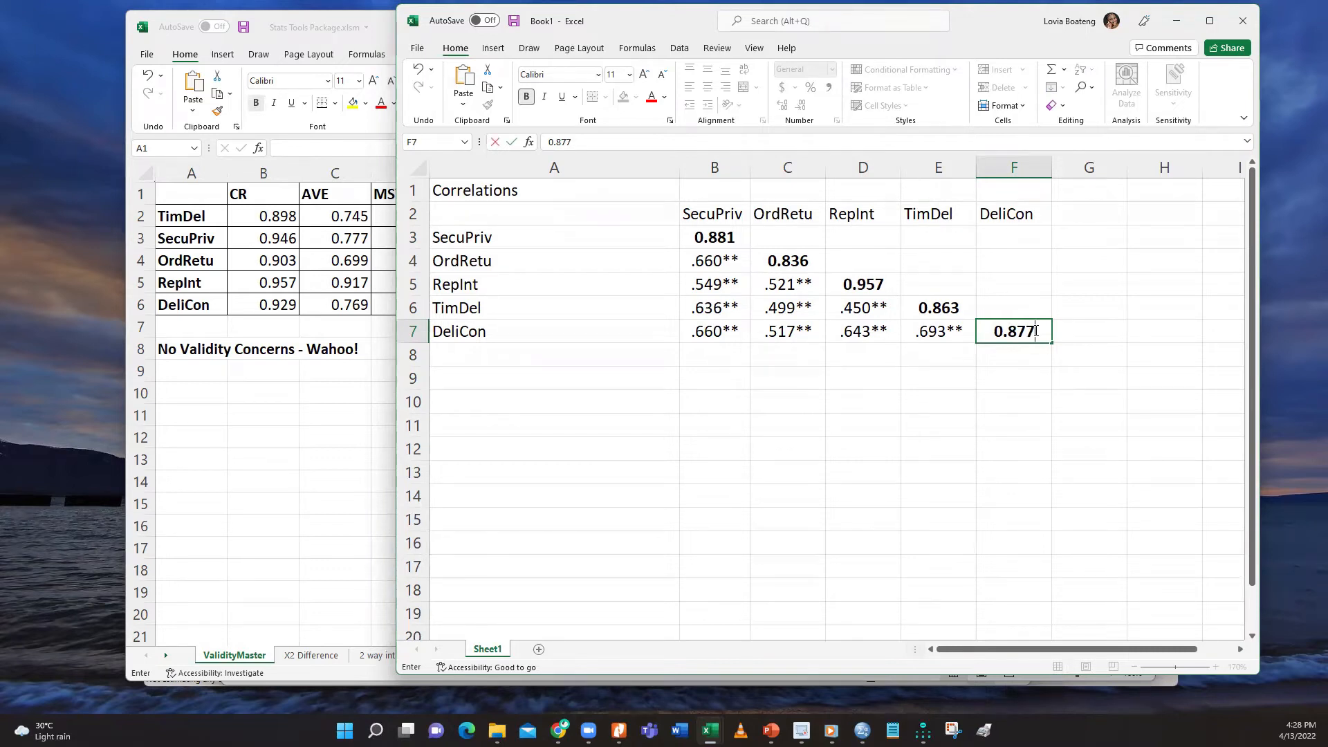
left_click(1049, 378)
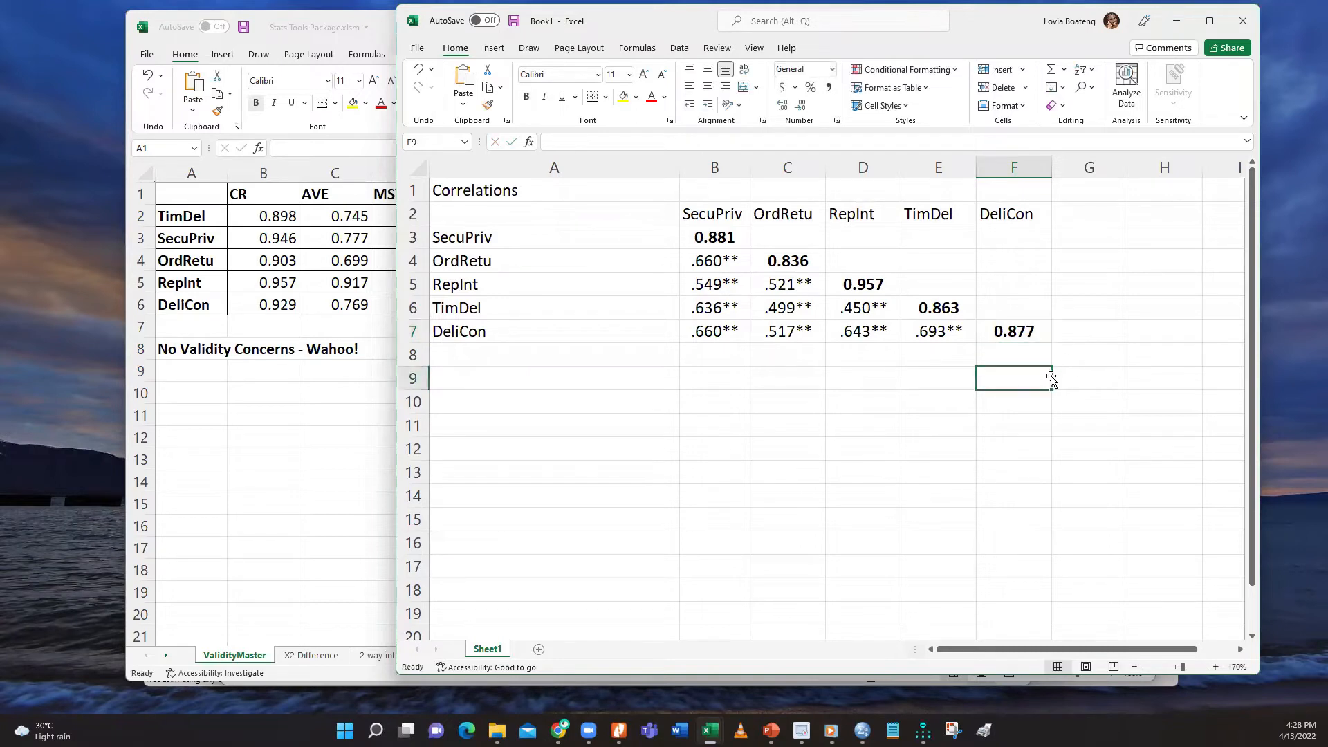
Switch to the PowerPoint slide show to compare the Fornell-Larcker example table, and return to the Excel matrix
left_click(766, 687)
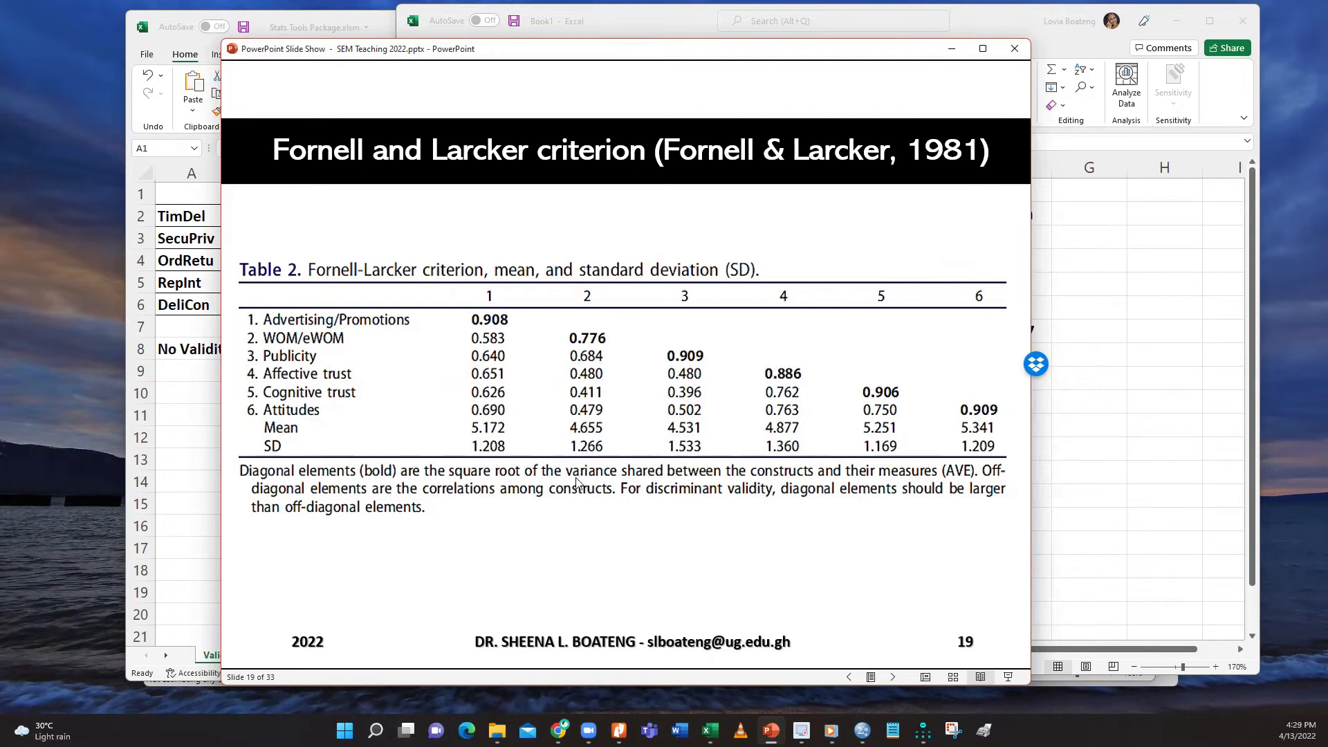
left_click(1152, 446)
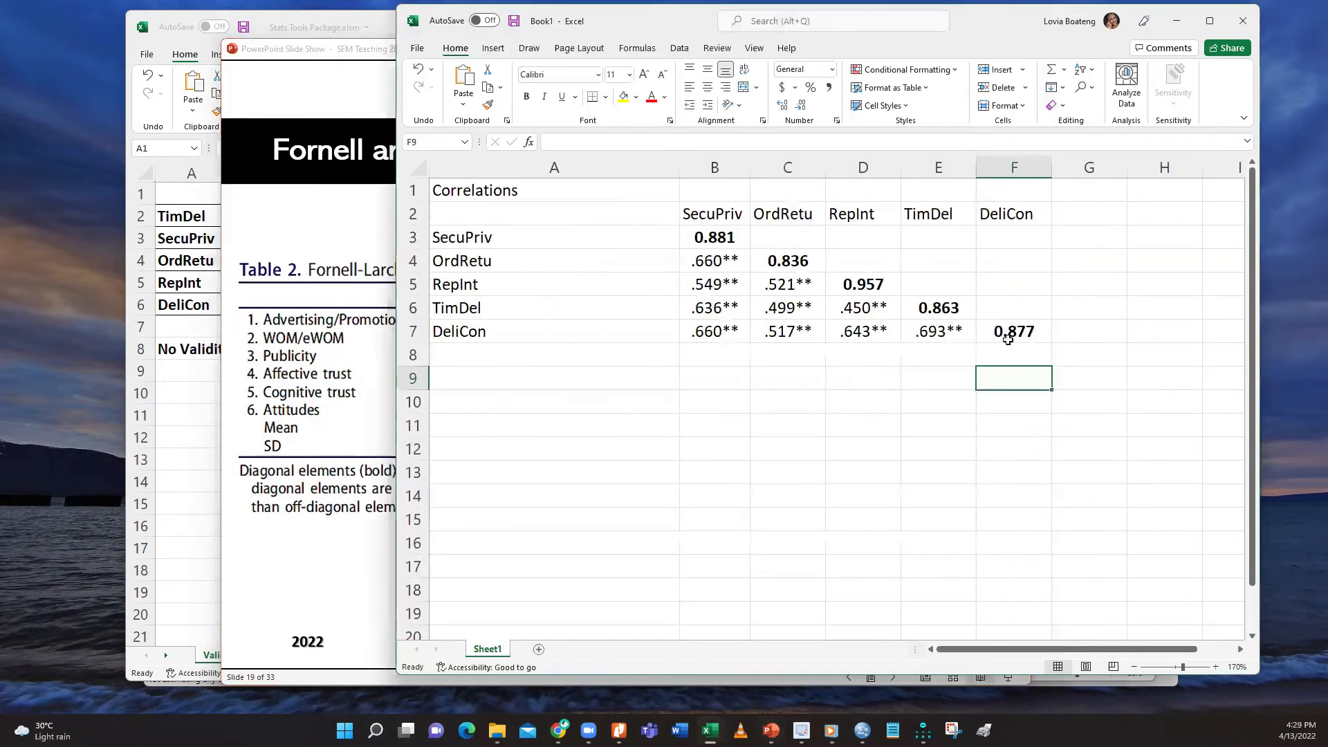
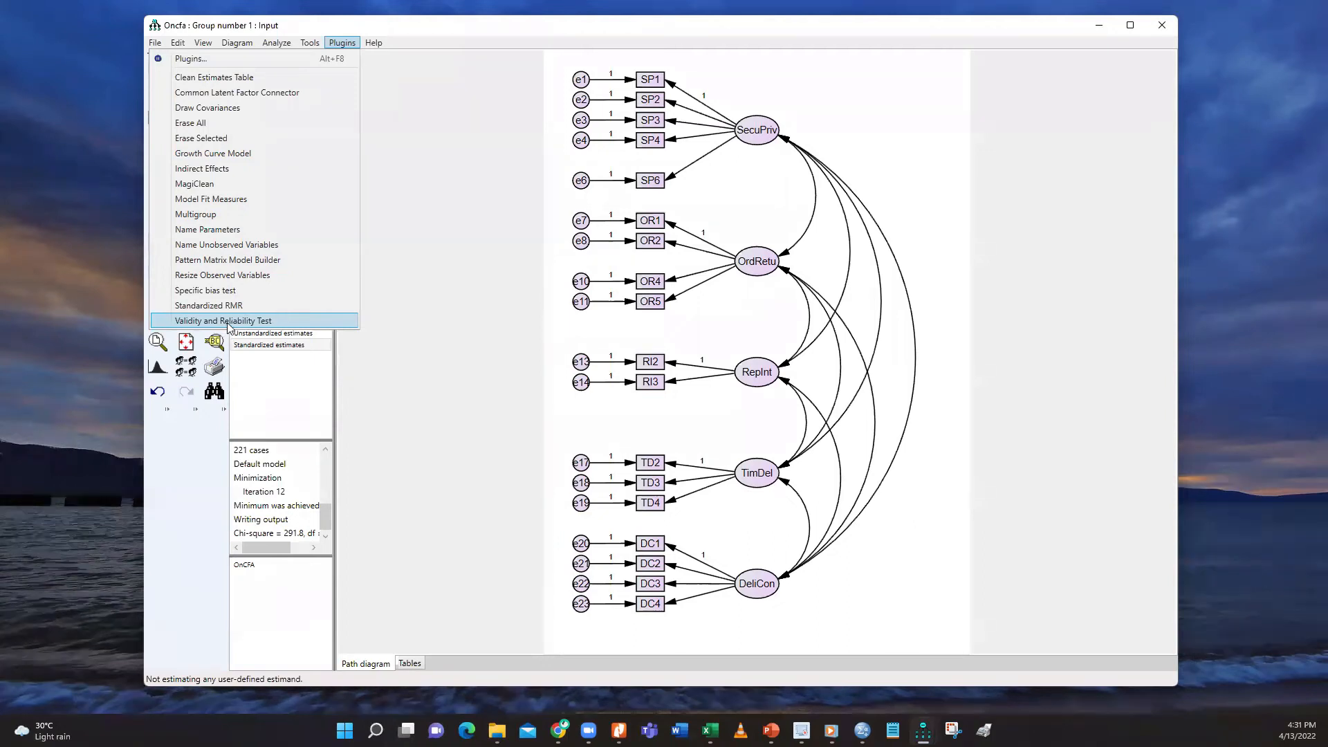
Try to run the Validity and Reliability Test plugin on the Oncfa model in Amos and dismiss its messages
left_click(228, 320)
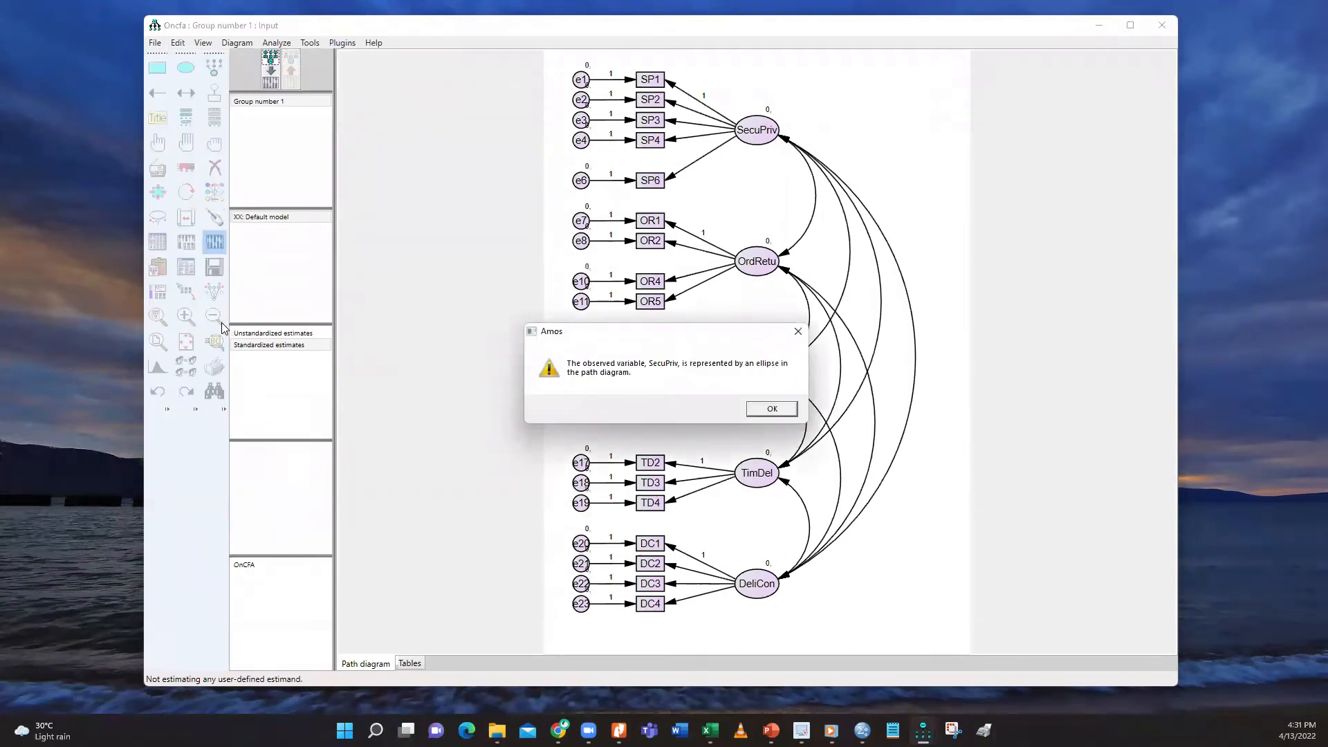
left_click(753, 413)
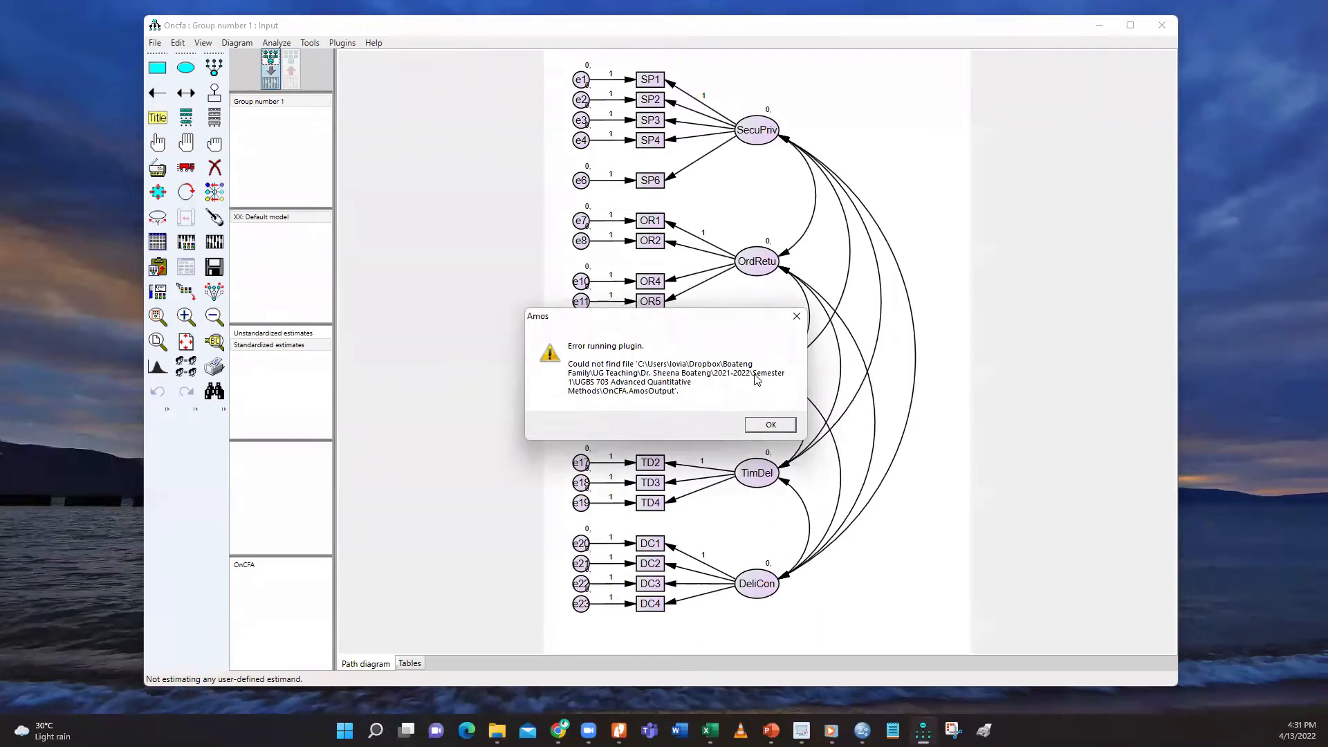
left_click(761, 432)
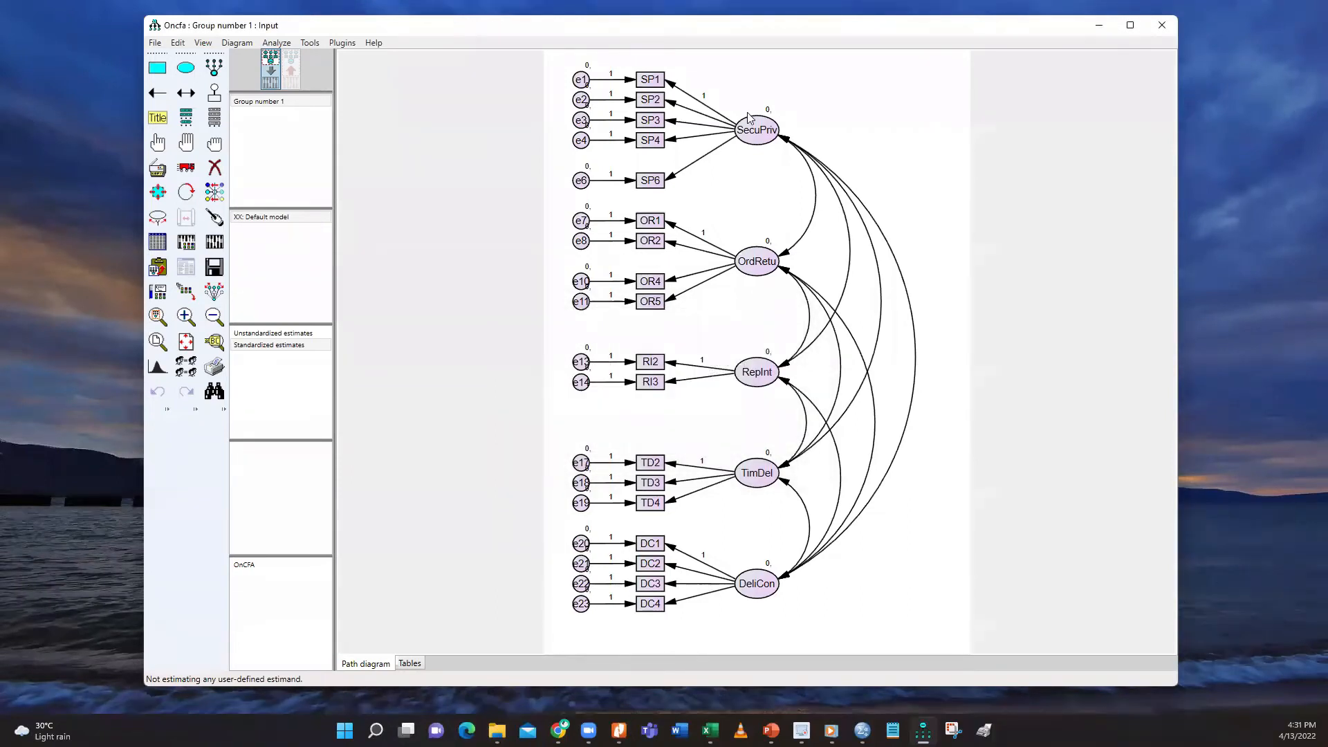
Rename the SecuPriv latent variable to SecuPri in its object properties and save the model
double_click(761, 135)
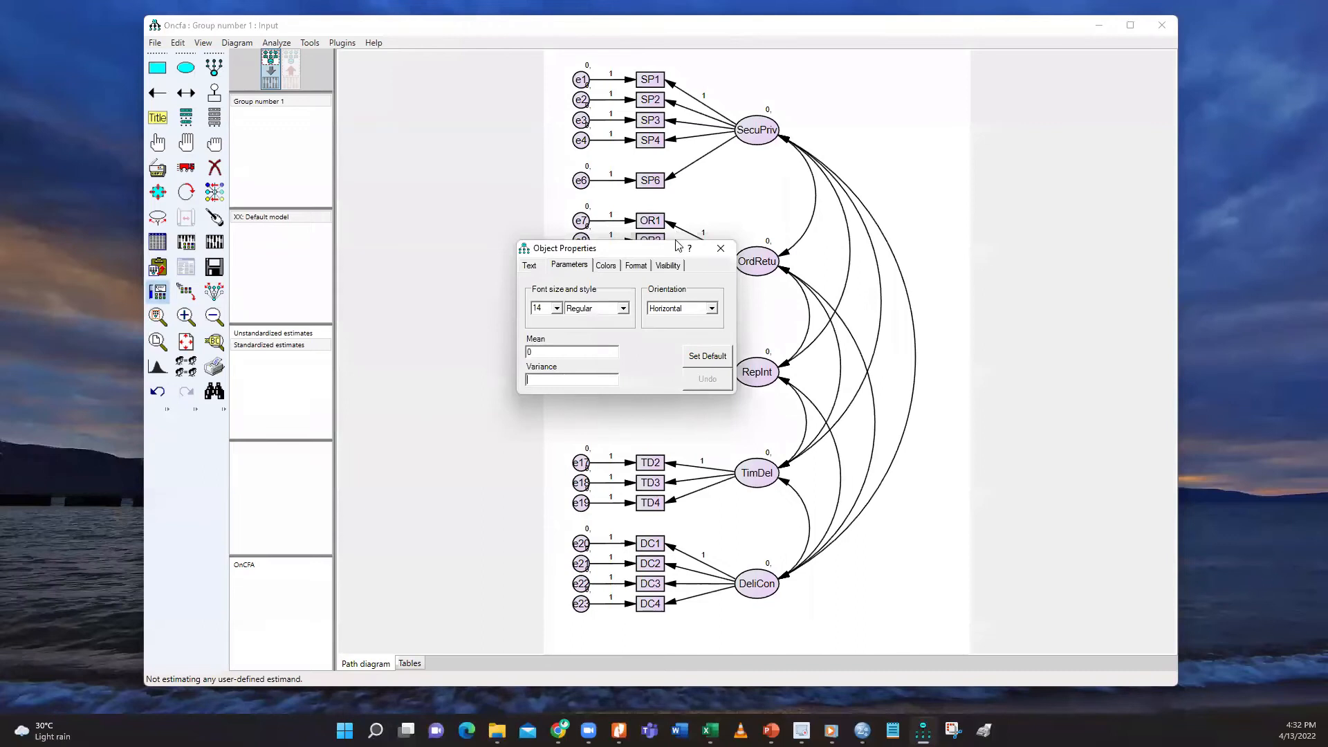
left_click(529, 265)
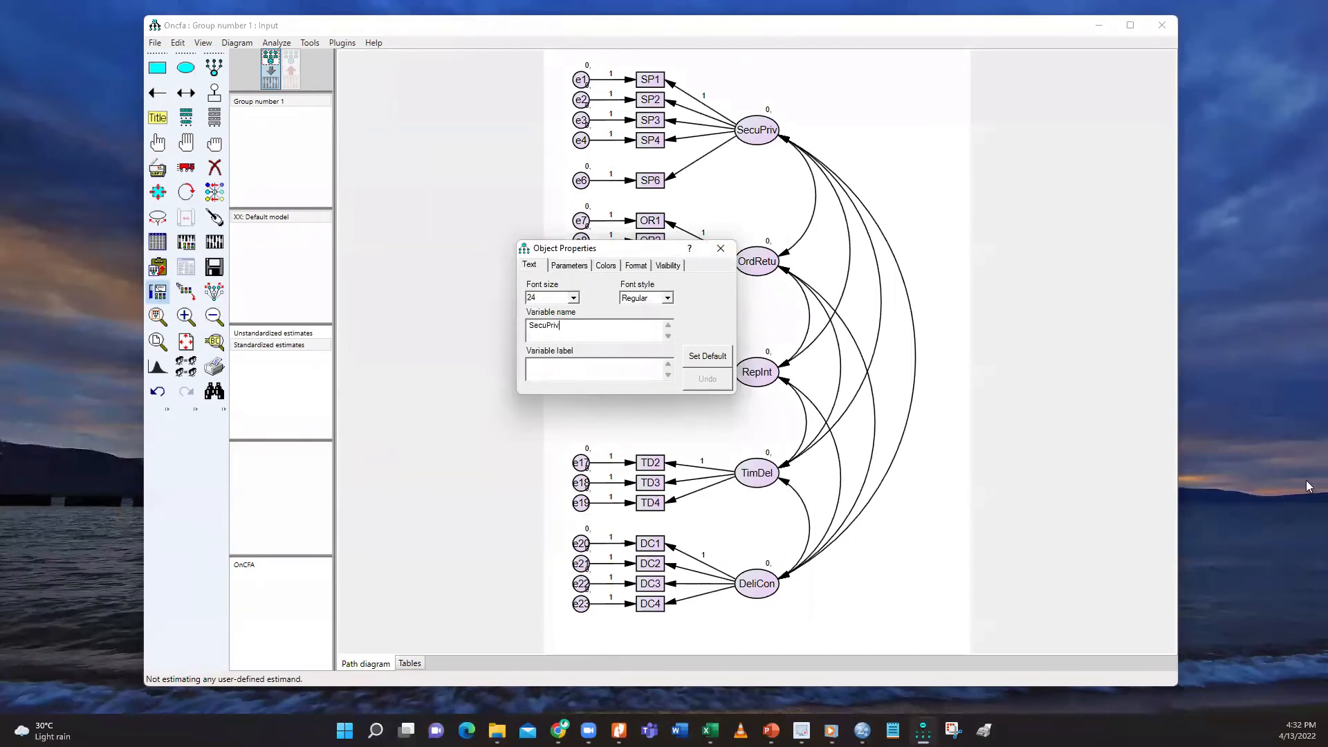
key("BackSpace")
left_click(721, 248)
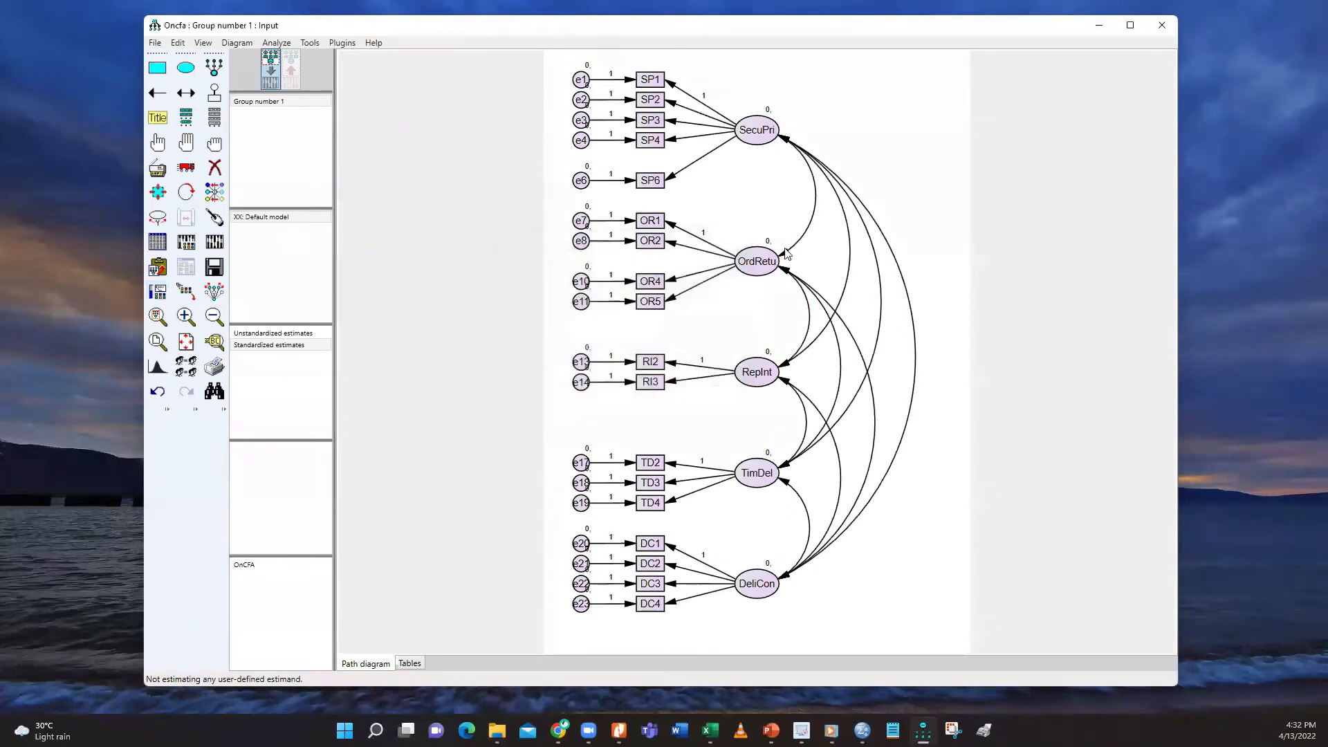
left_click(213, 261)
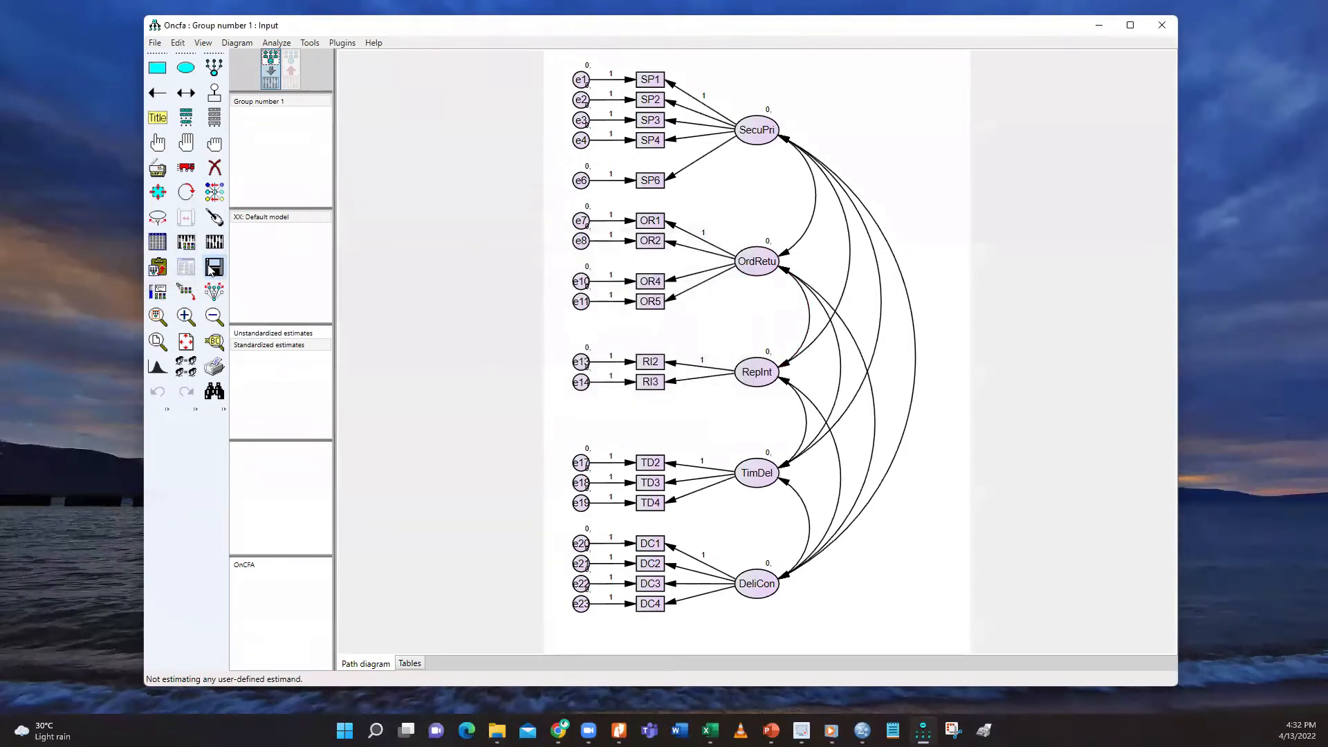
Try the Validity and Reliability Test plugin again with the renamed SecuPri variable and dismiss its messages
left_click(336, 45)
left_click(272, 319)
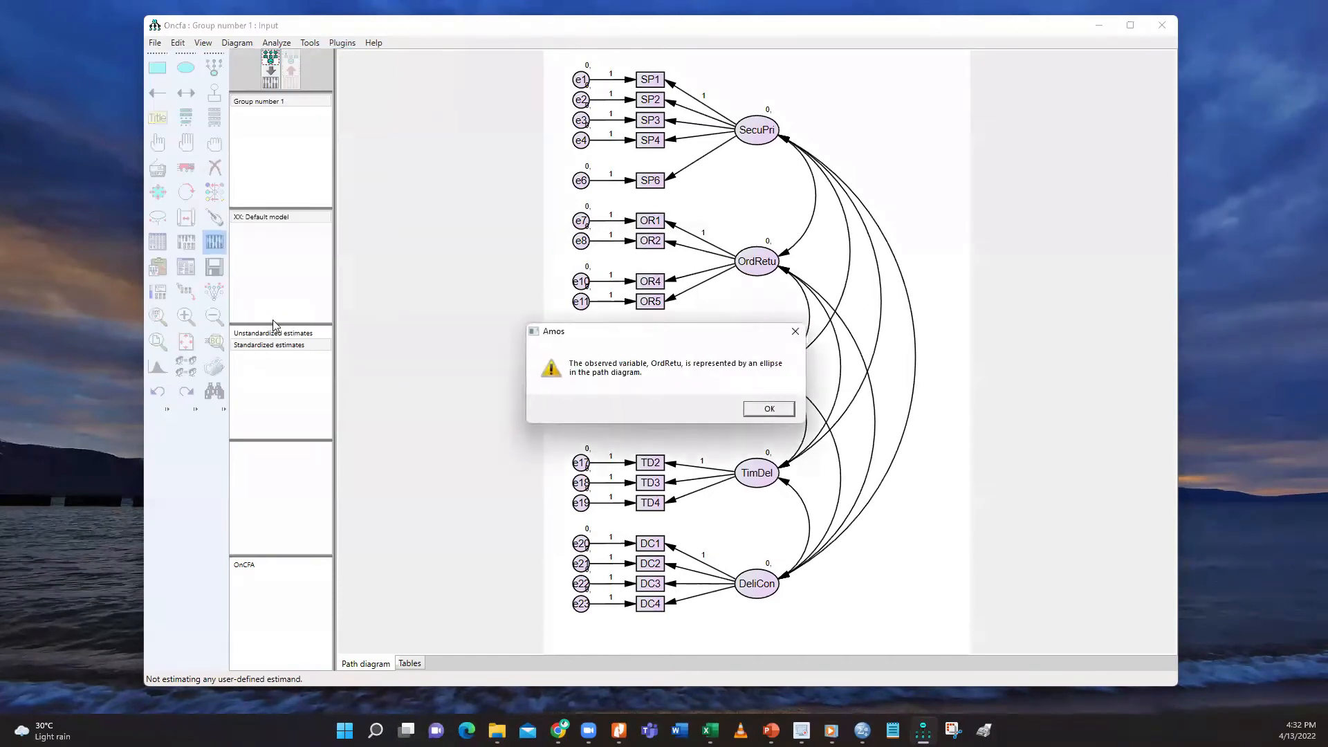
left_click(770, 410)
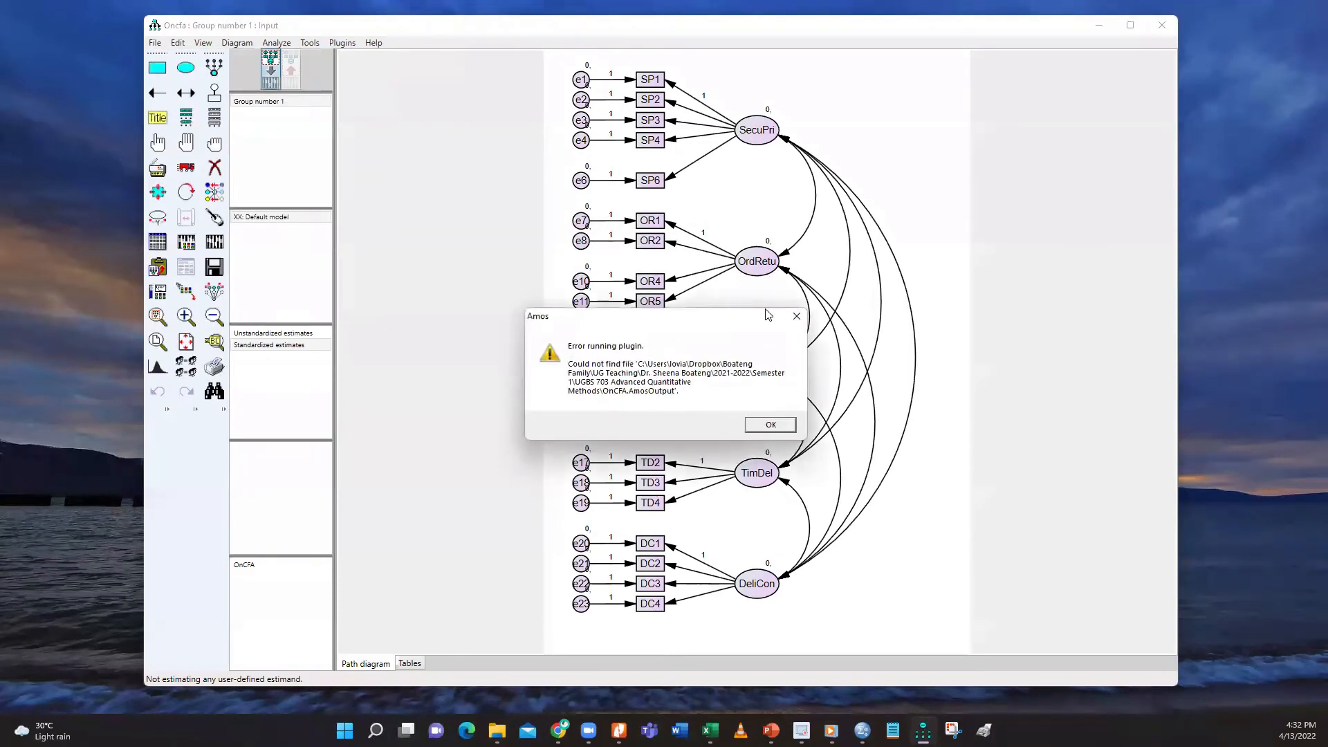
left_click(775, 424)
Rename the OrdRetu latent variable to OrdRet and calculate the model estimates
double_click(766, 258)
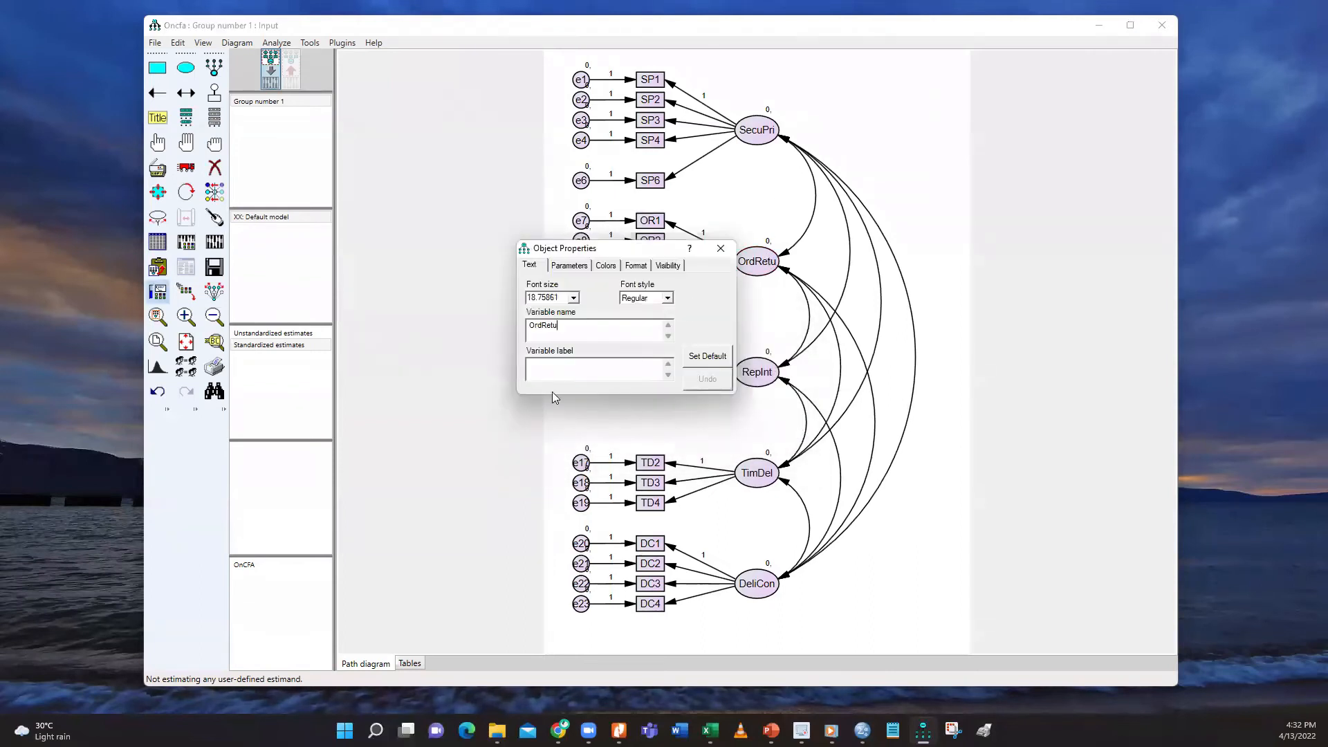
key("BackSpace")
left_click(720, 248)
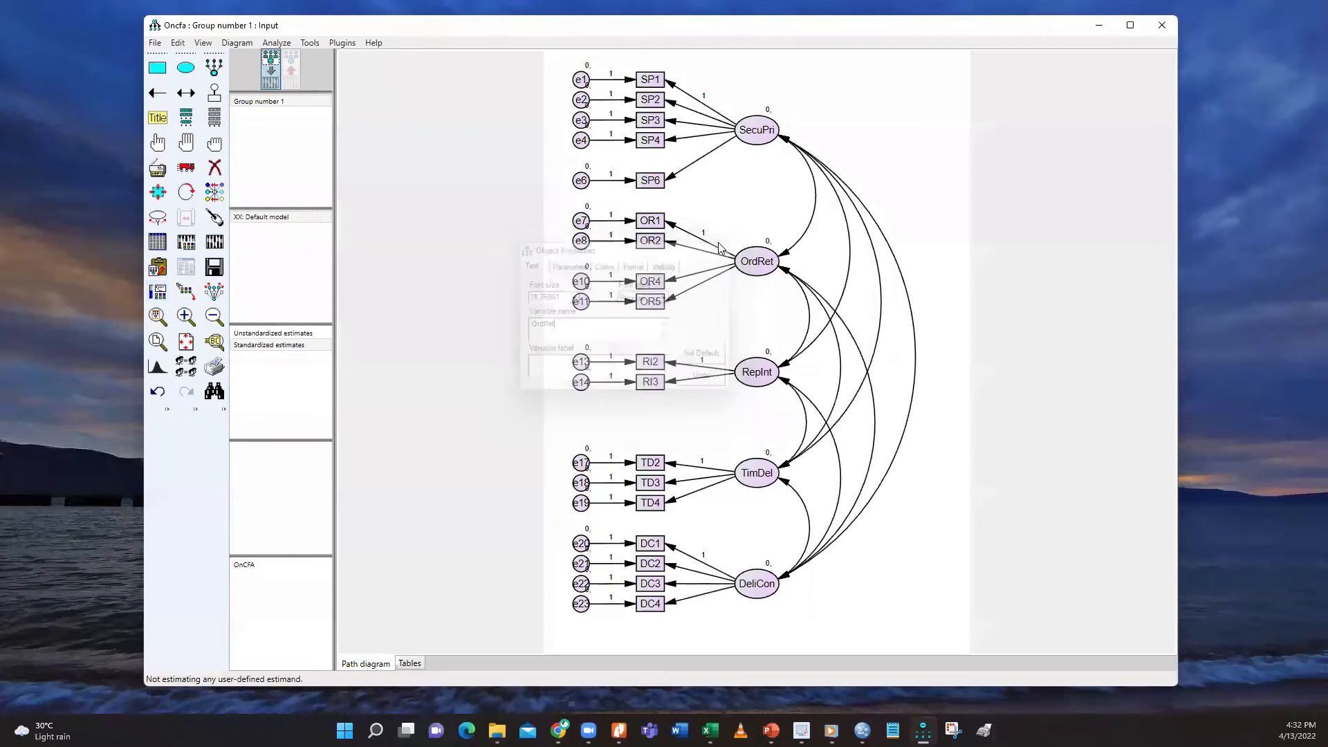
left_click(214, 242)
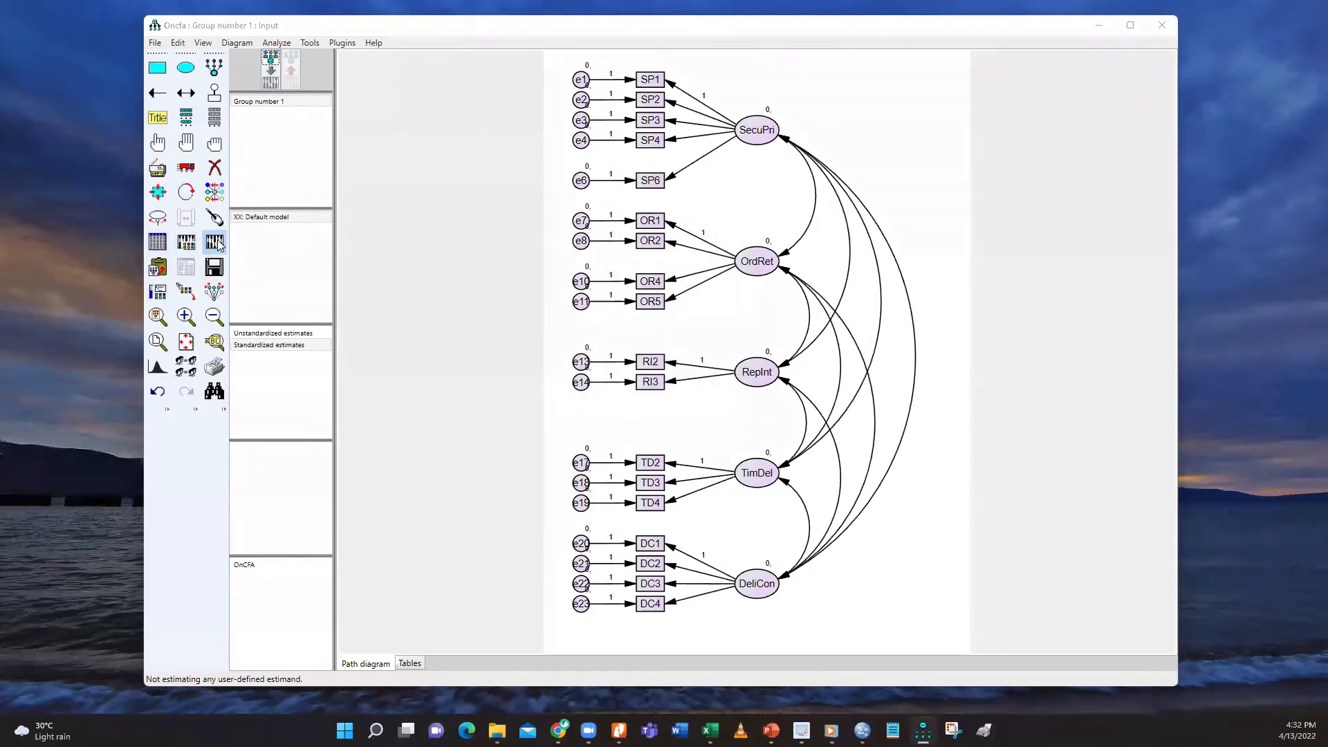
Rename the RepInt latent variable to RepIn, recalculate the model estimates and dismiss the messages
left_click(771, 409)
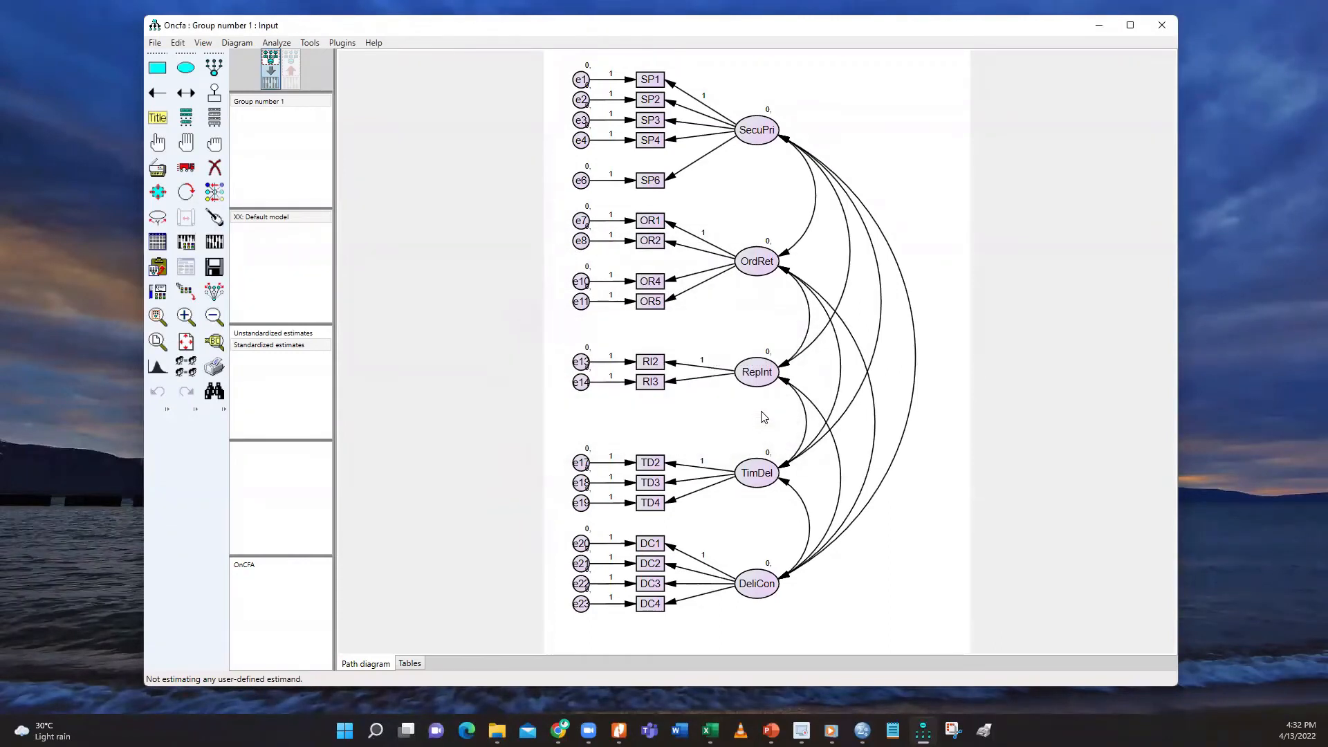
double_click(768, 379)
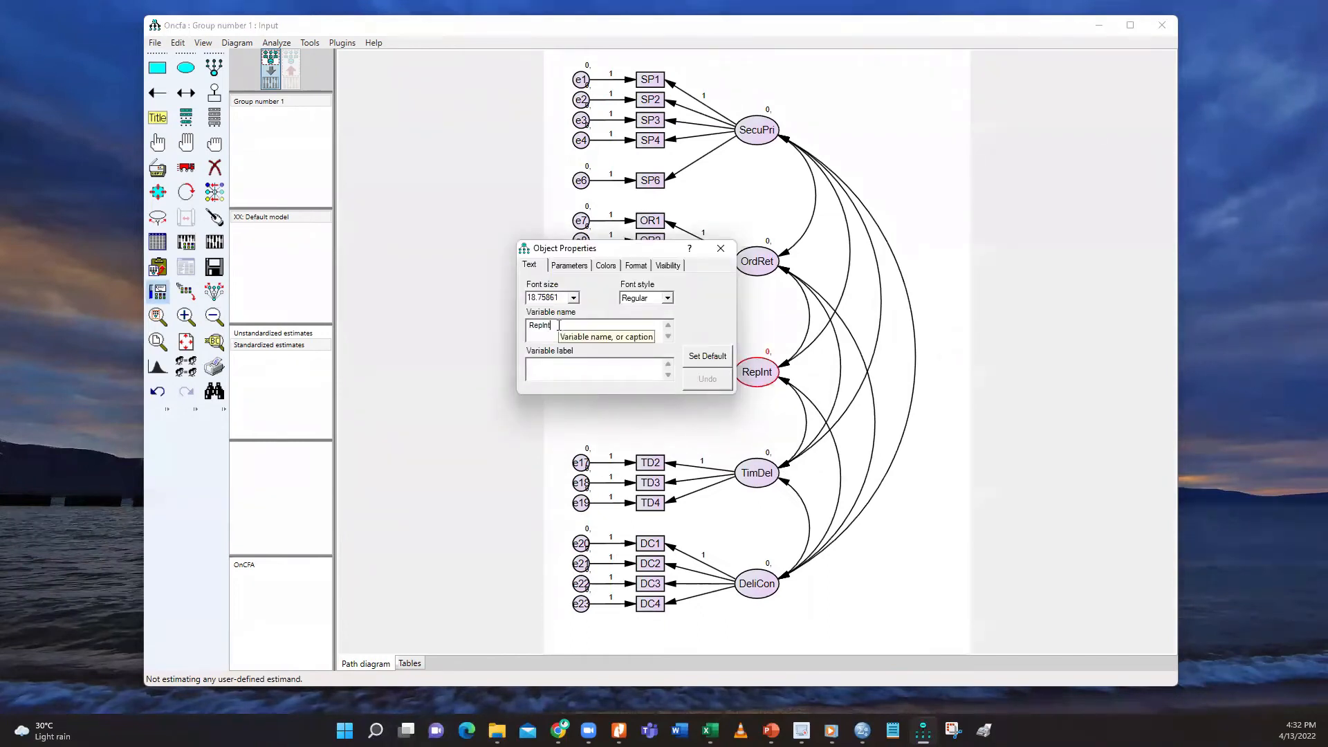
key("BackSpace")
left_click(721, 248)
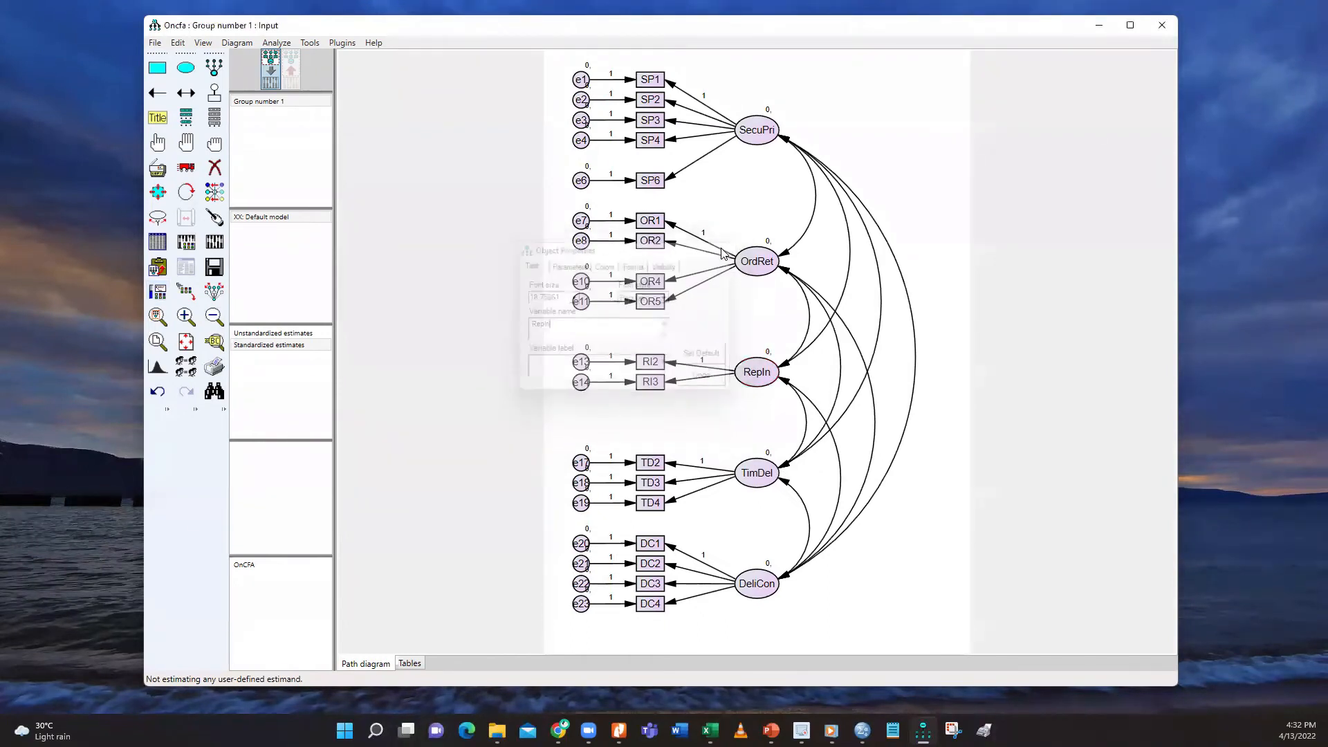
left_click(214, 243)
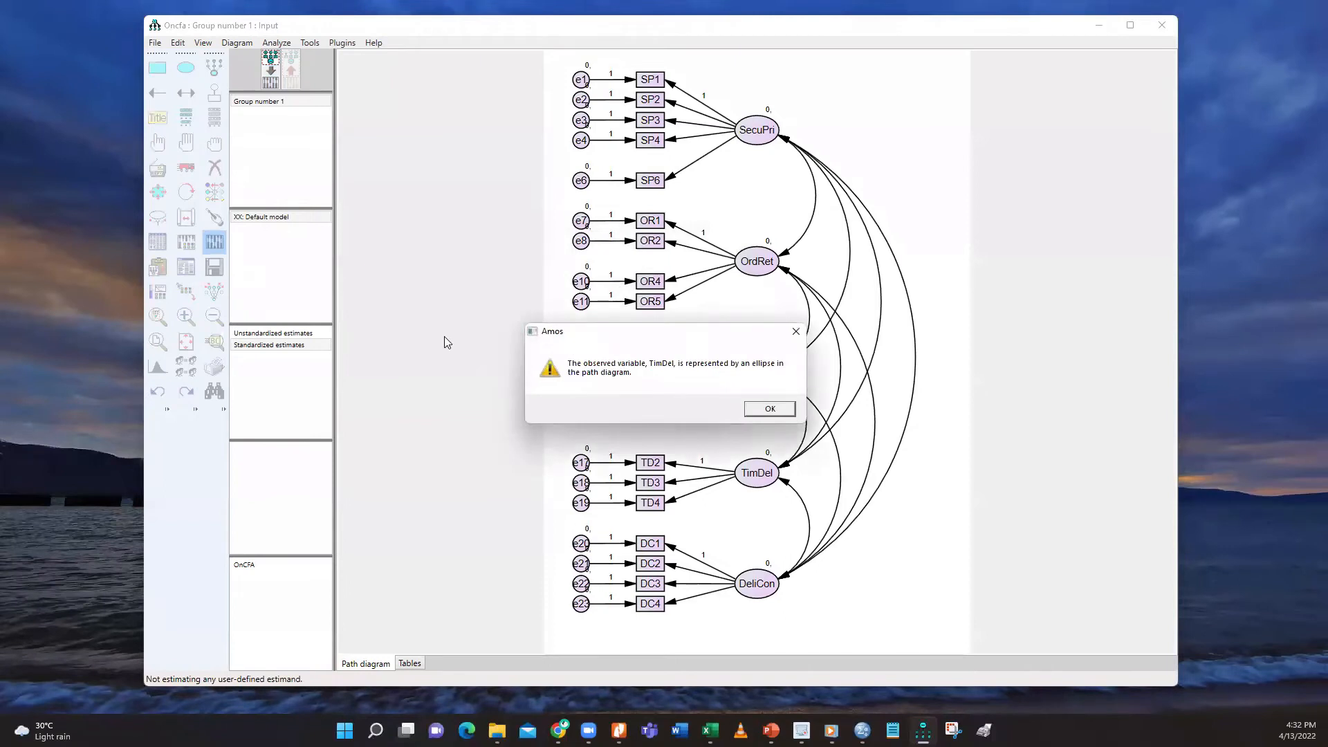
left_click(766, 409)
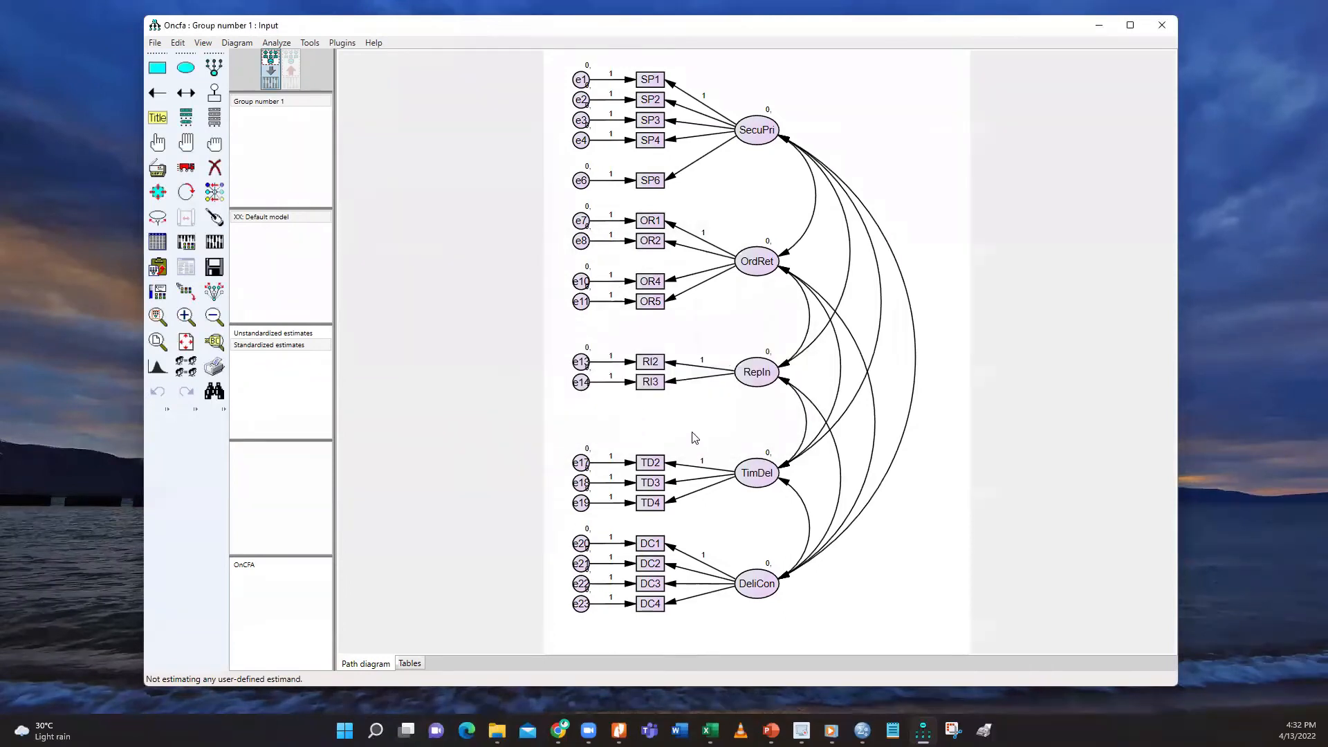
Rename the TimDel latent variable to TimDe and DeliCon to DeliCo, and calculate the model estimates
double_click(761, 472)
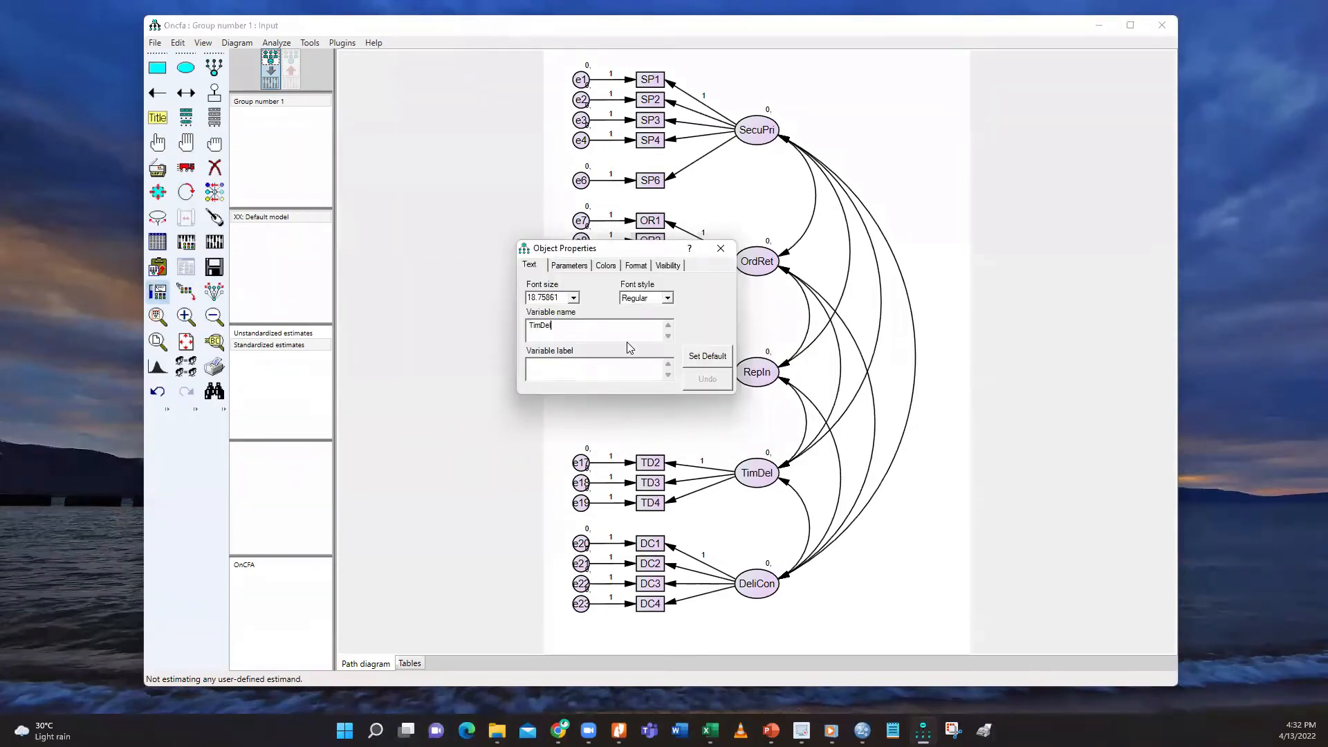
key("BackSpace")
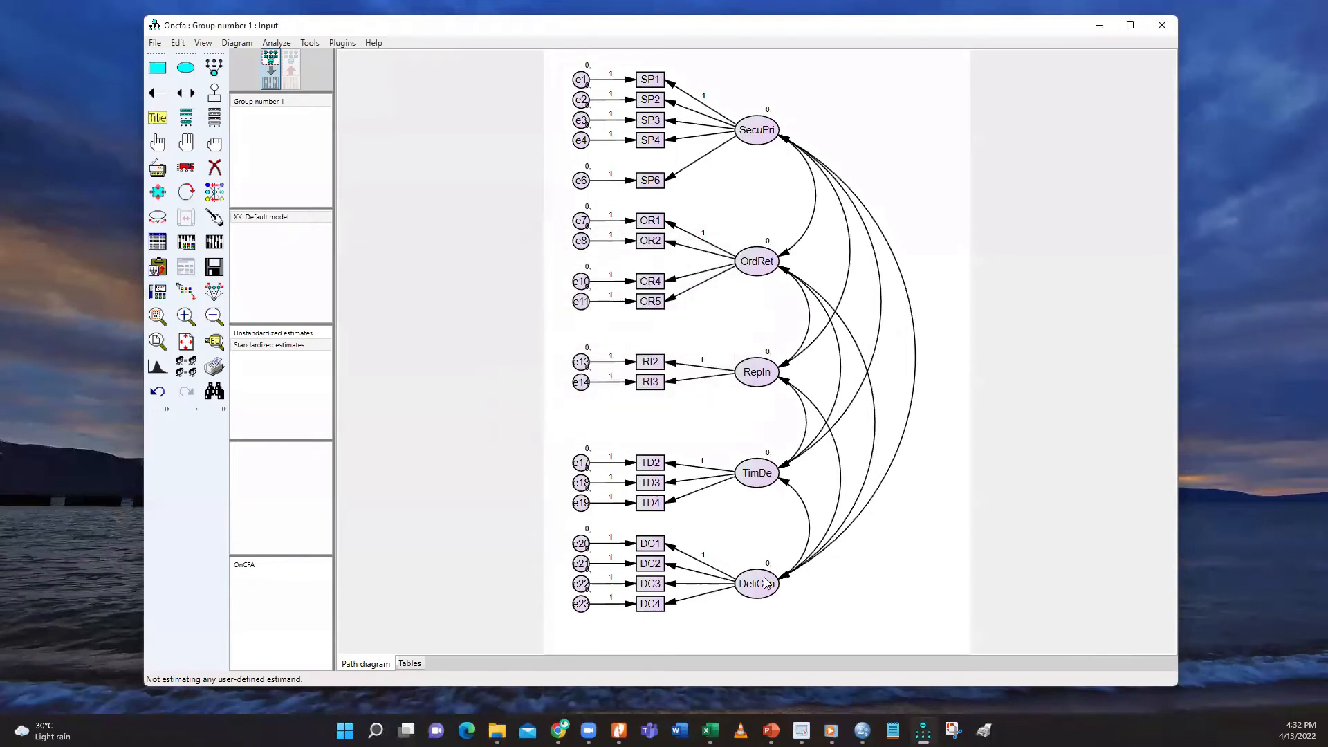
double_click(763, 581)
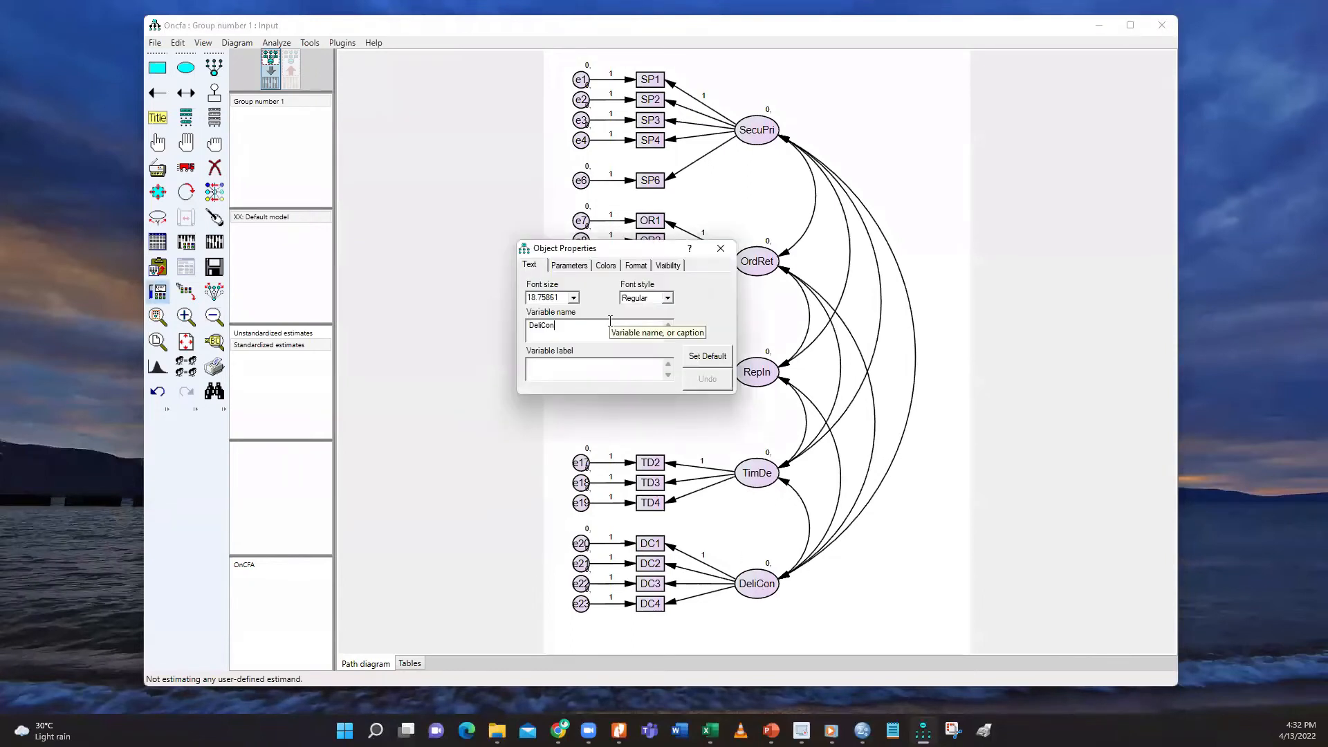
key("BackSpace")
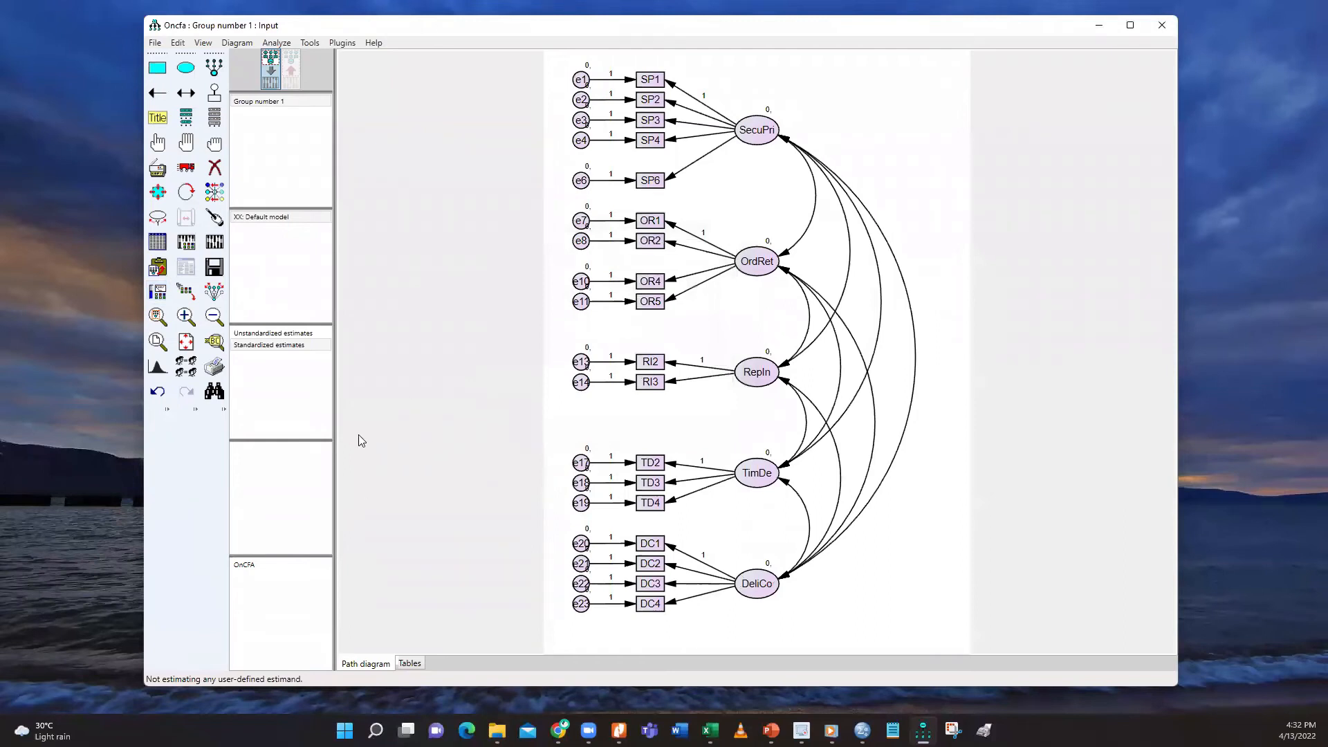
left_click(215, 243)
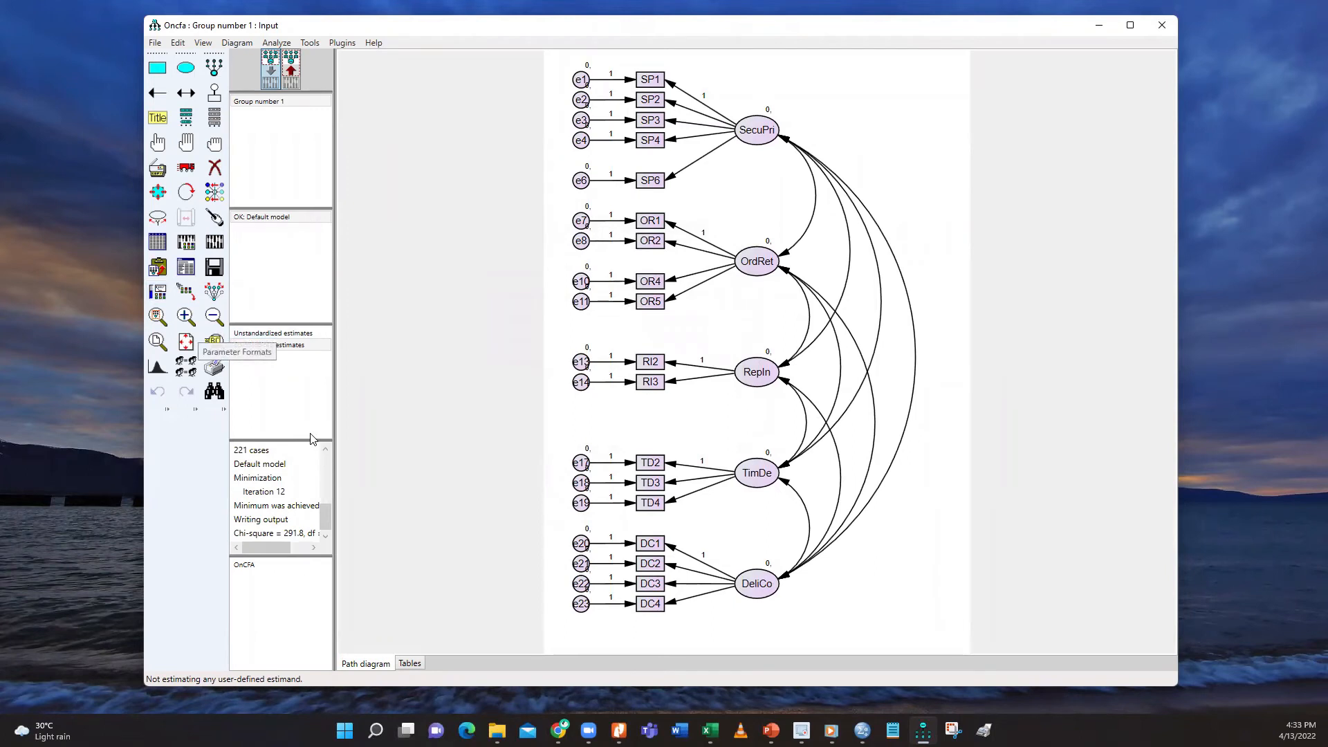
Check the estimates on the output path diagram and run the Validity and Reliability Test plugin on the calculated model
mouse_move(558, 729)
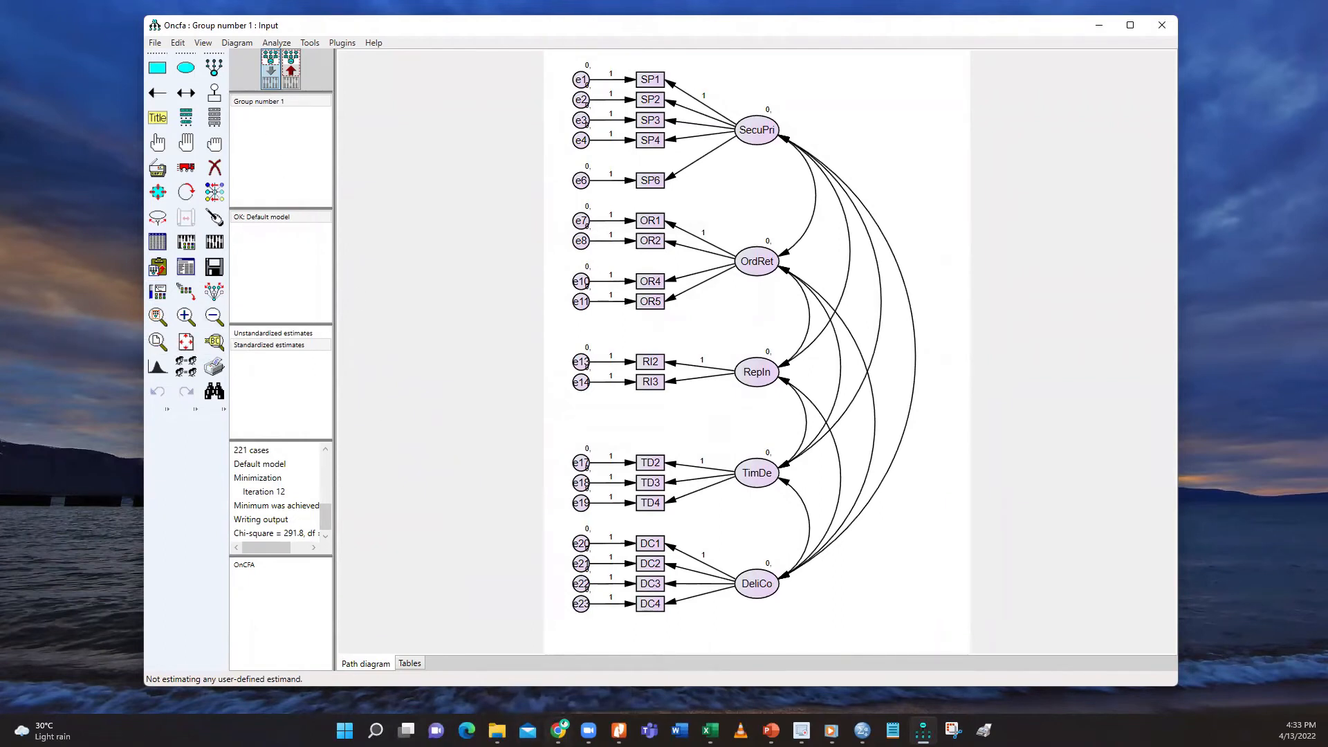
left_click(574, 664)
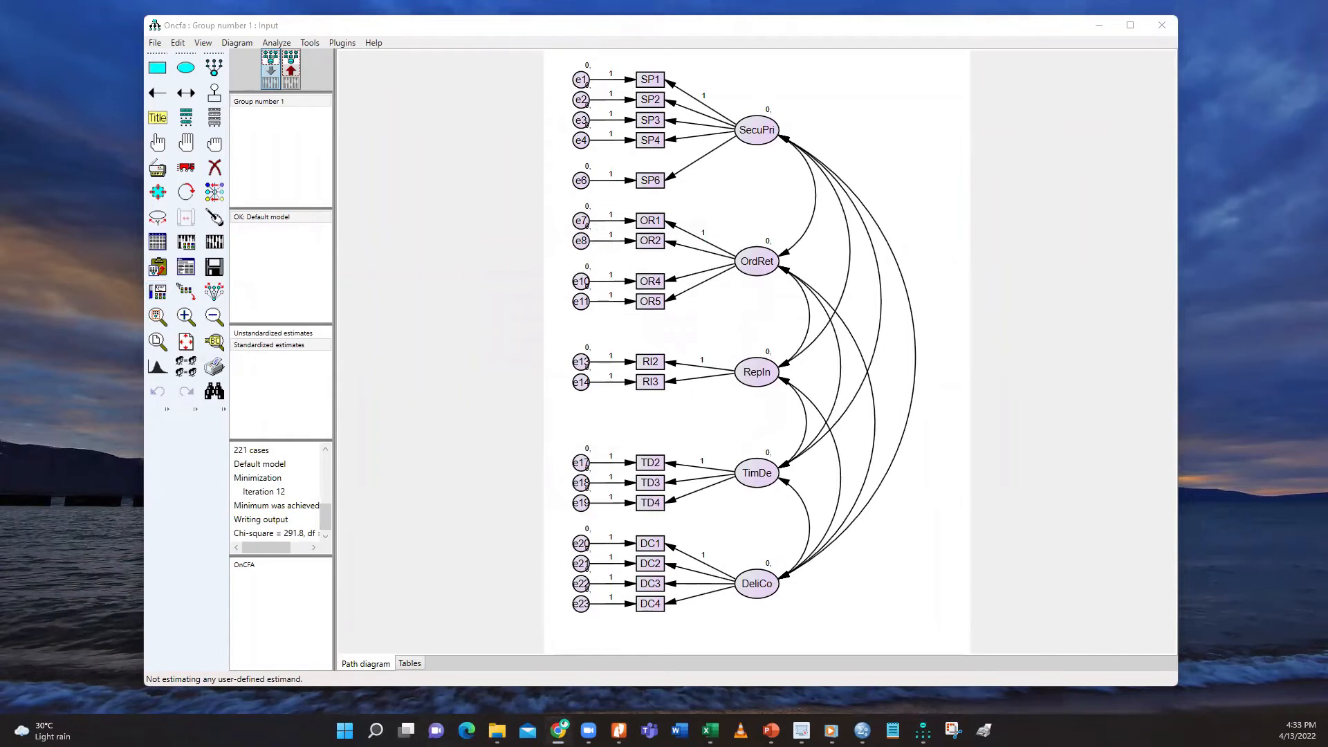
left_click(174, 313)
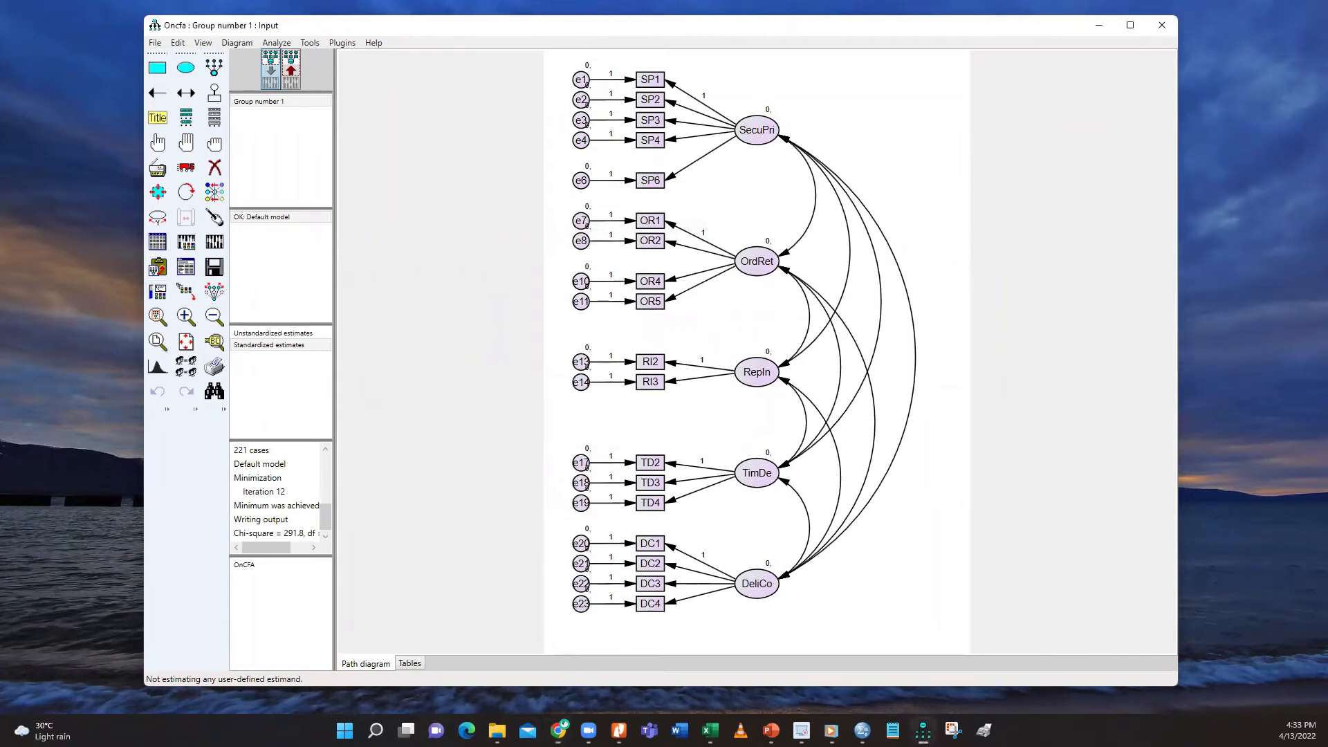
left_click(288, 83)
left_click(270, 71)
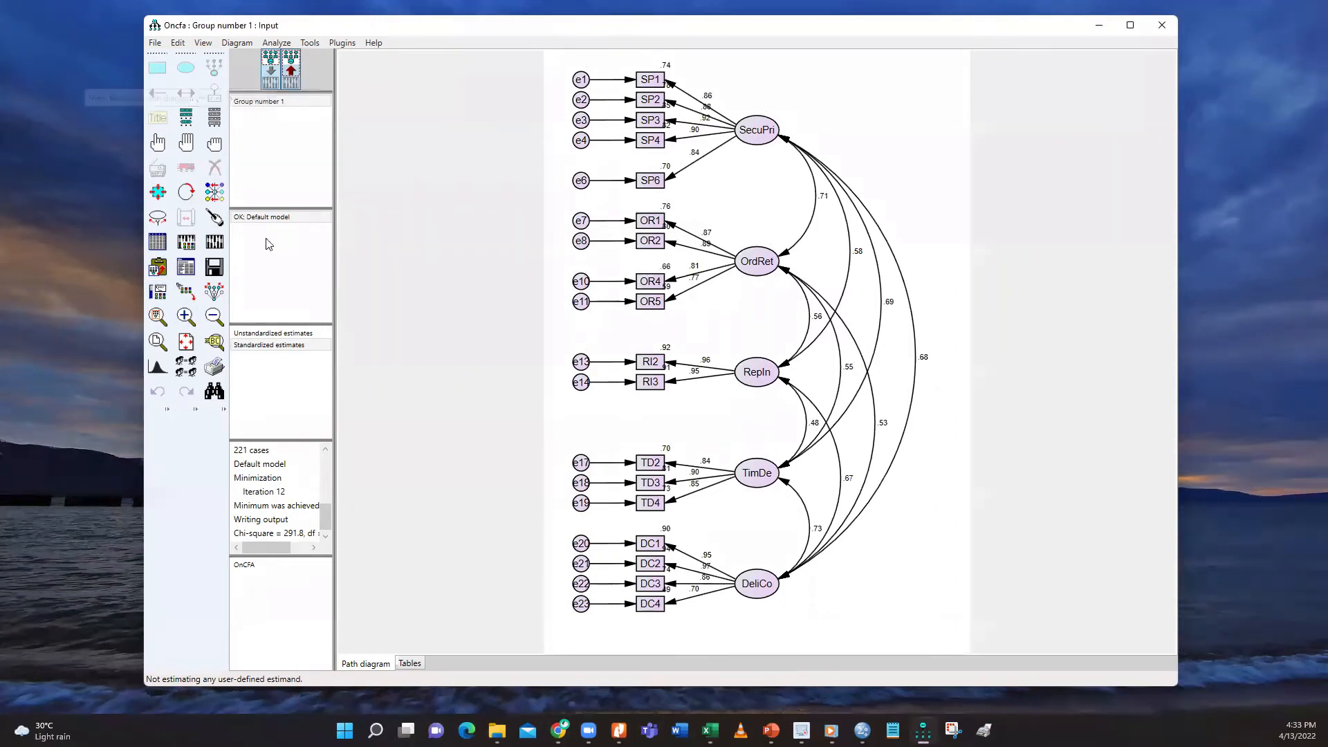
left_click(334, 43)
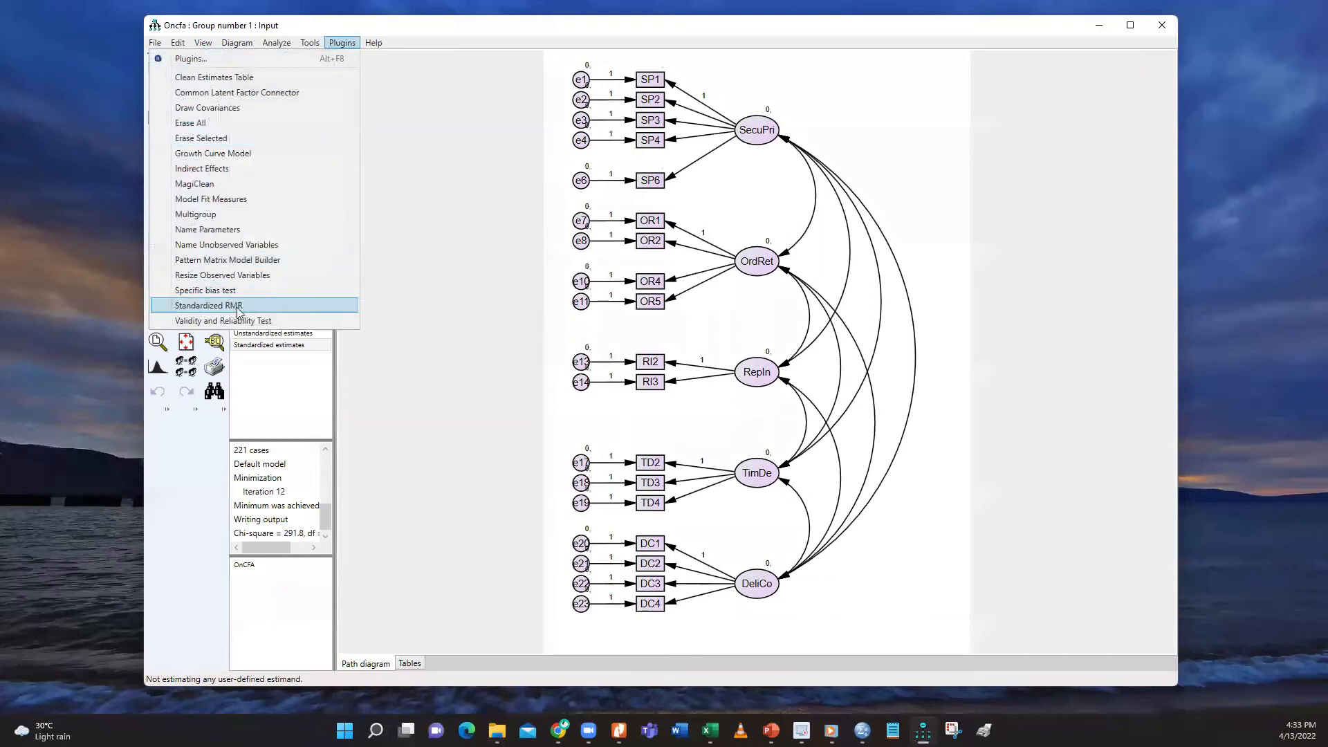
left_click(215, 318)
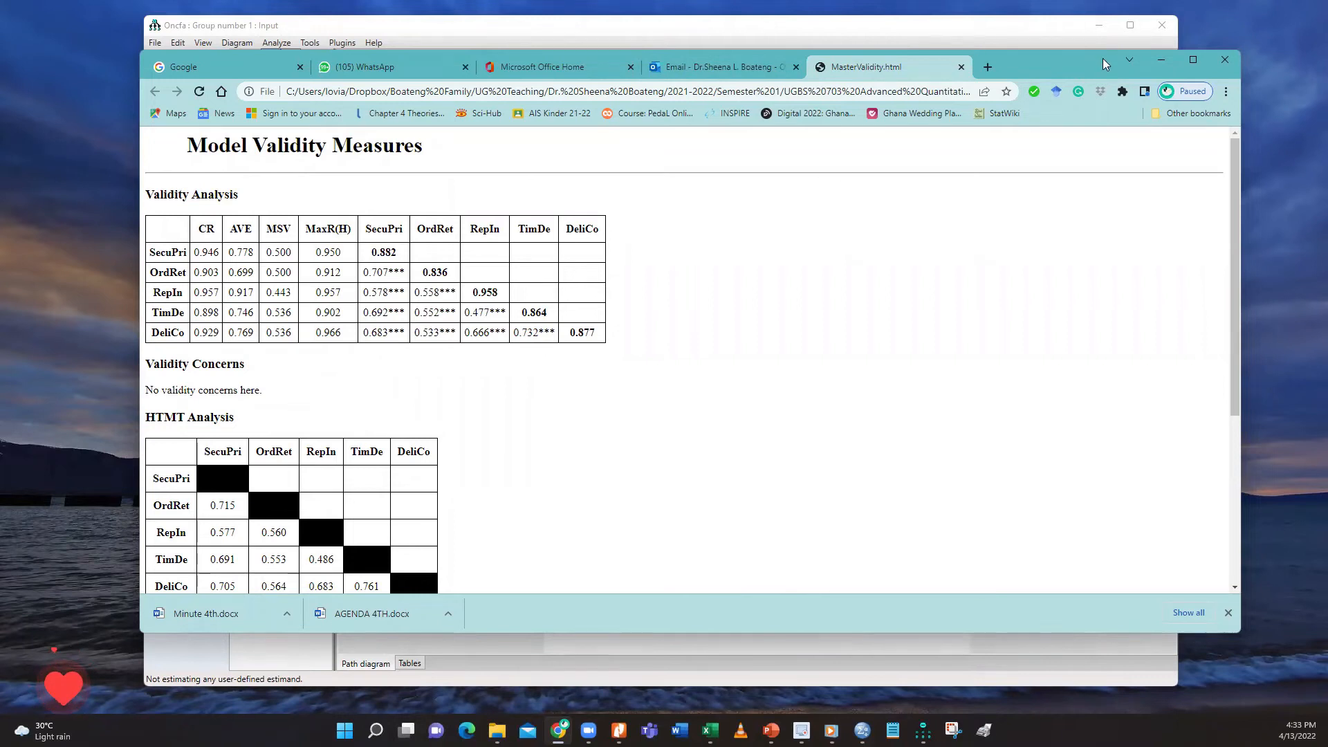
Switch to the Book1 workbook in Excel and compare its correlation matrix with the Validity Analysis table in the MasterValidity.html report
left_click_drag(1074, 59, 965, 45)
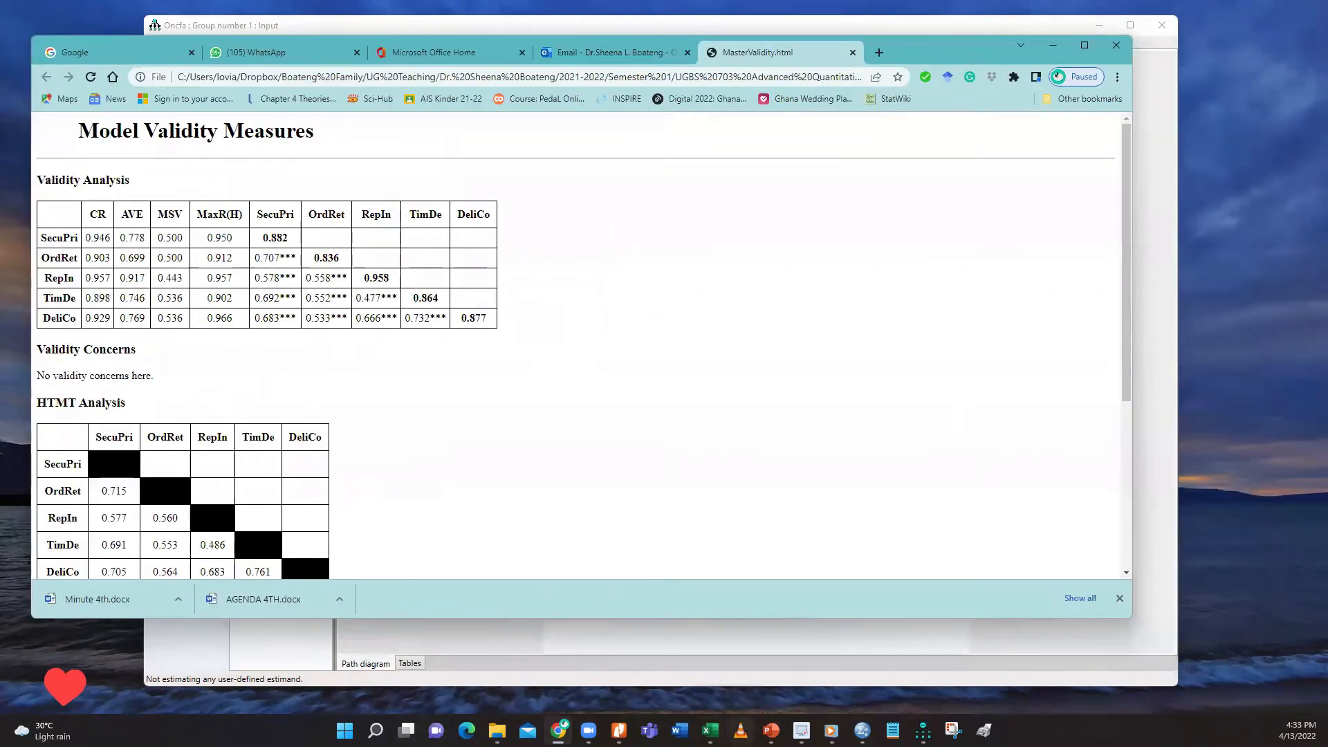
mouse_move(710, 730)
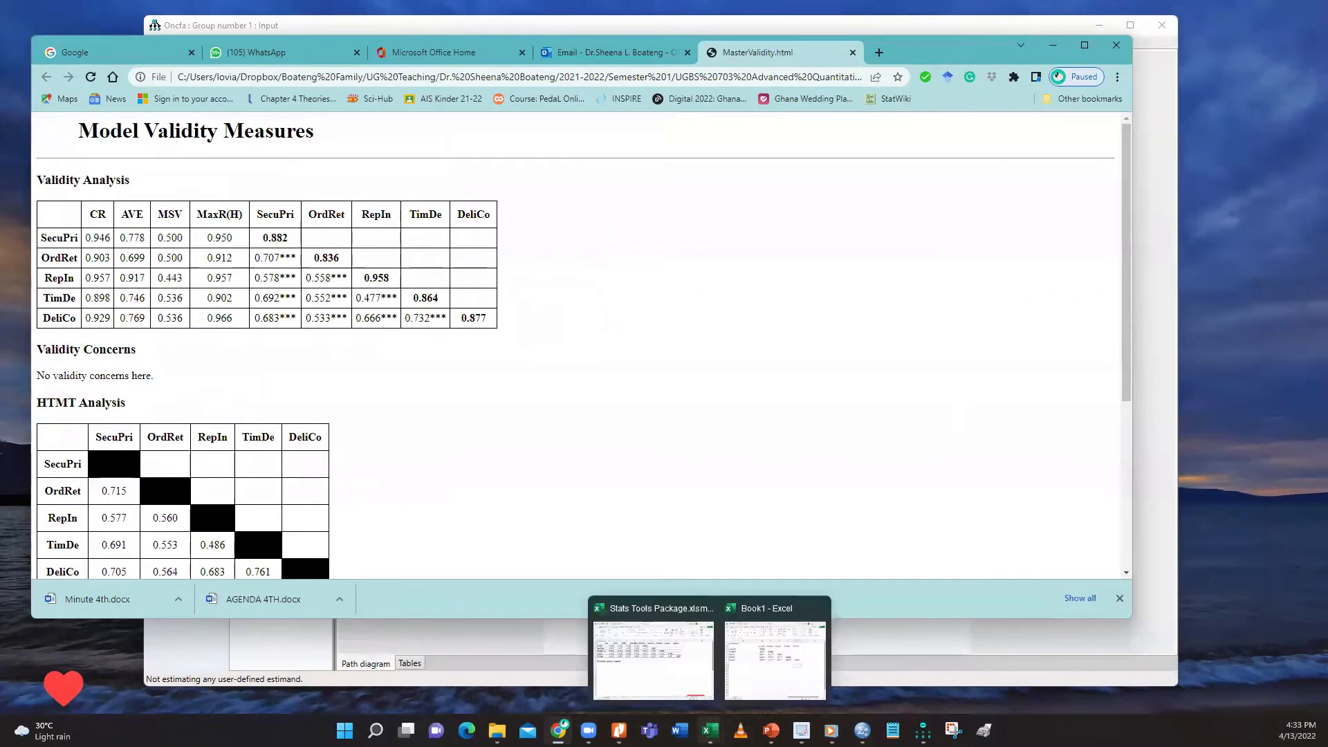
left_click(750, 681)
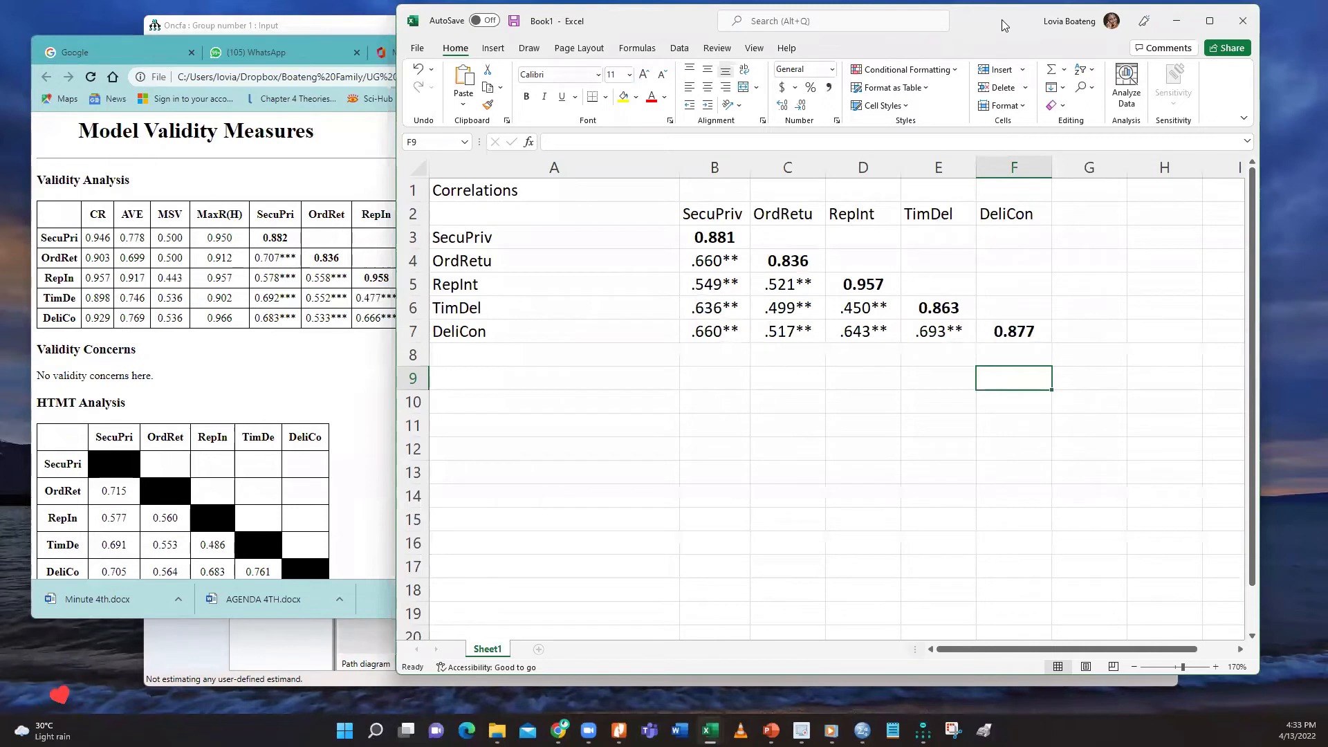
left_click_drag(1002, 19, 1120, 18)
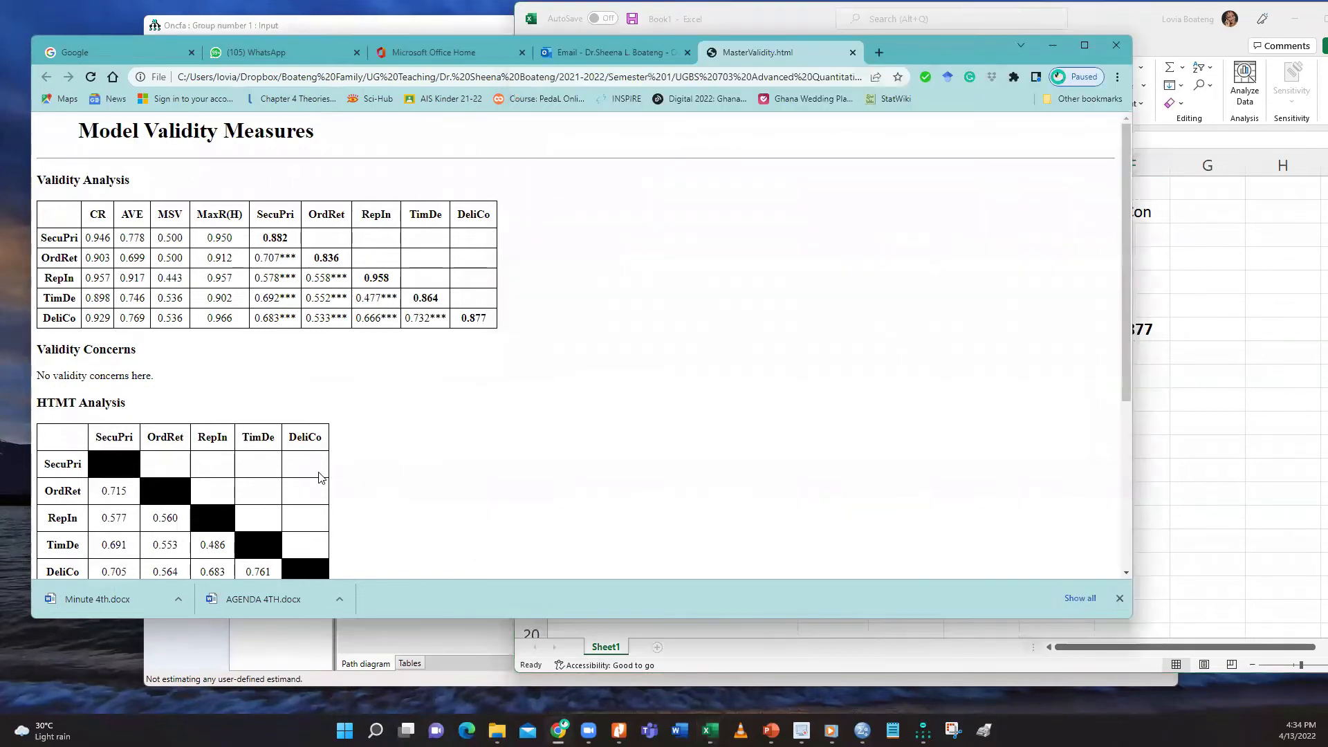
Examine the HTMT Analysis table in the MasterValidity.html report and return to the Oncfa path diagram in Amos
scroll(304, 456, "down", 1)
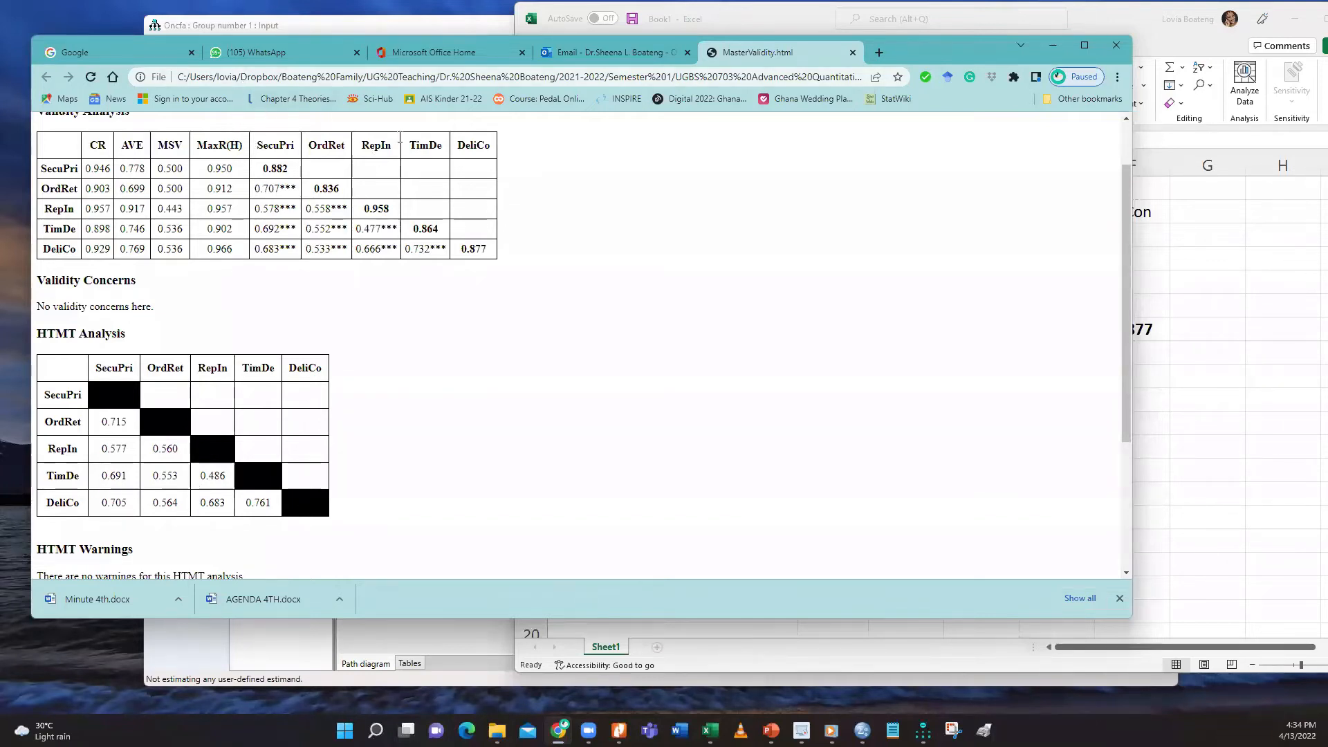
scroll(451, 379, "up", 1)
scroll(451, 377, "down", 1)
mouse_move(52, 732)
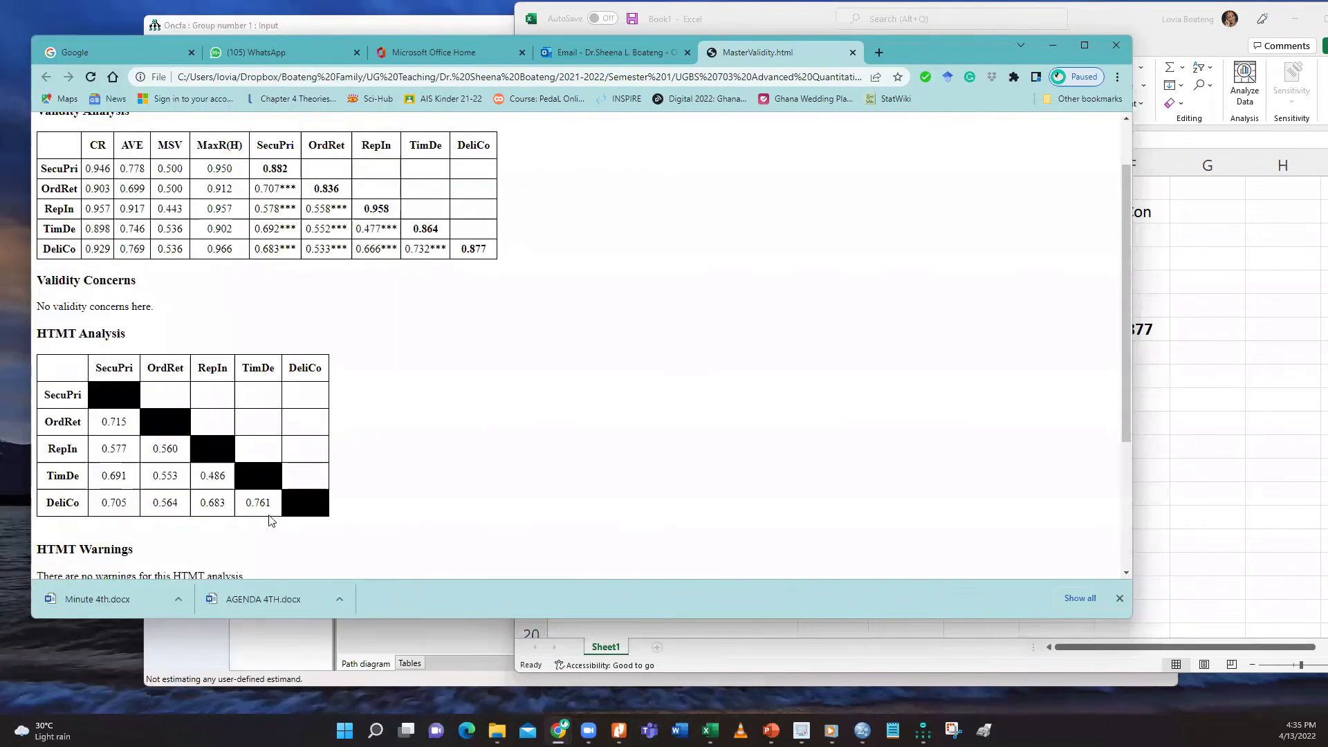
left_click(1051, 46)
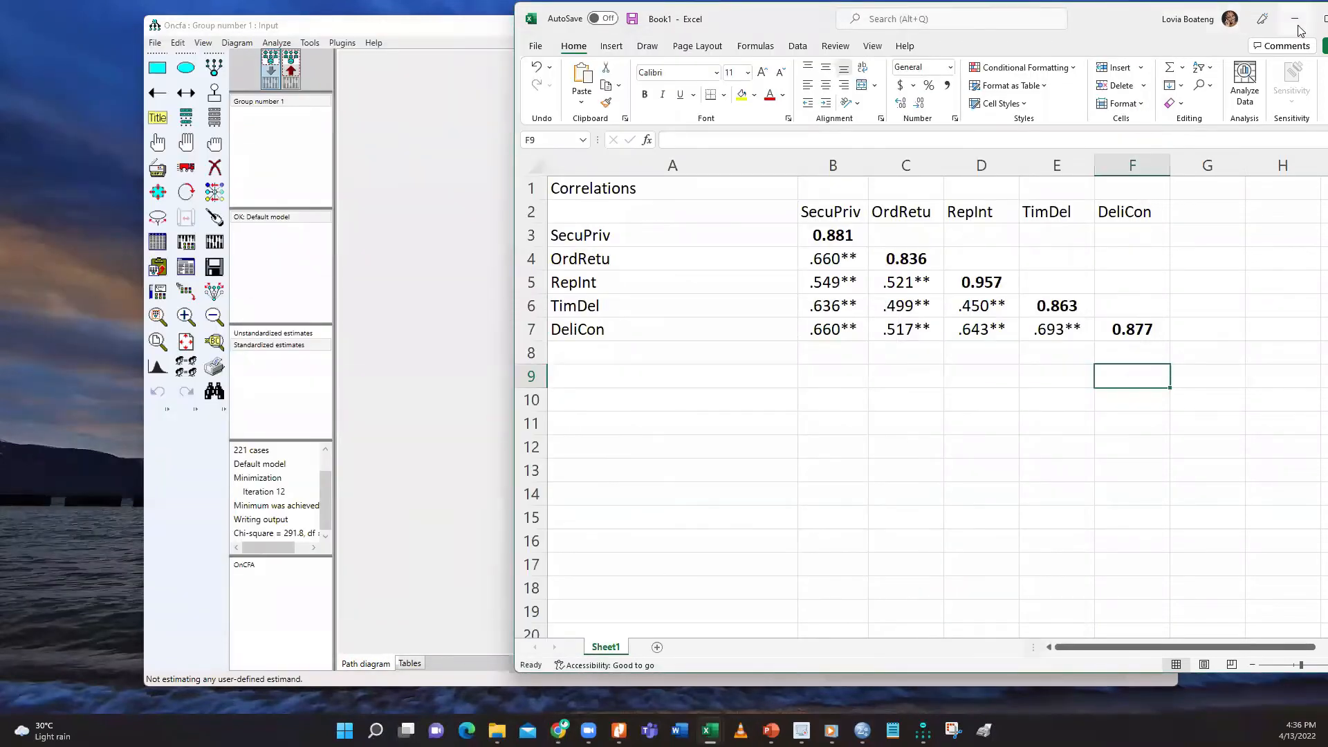
left_click(1295, 20)
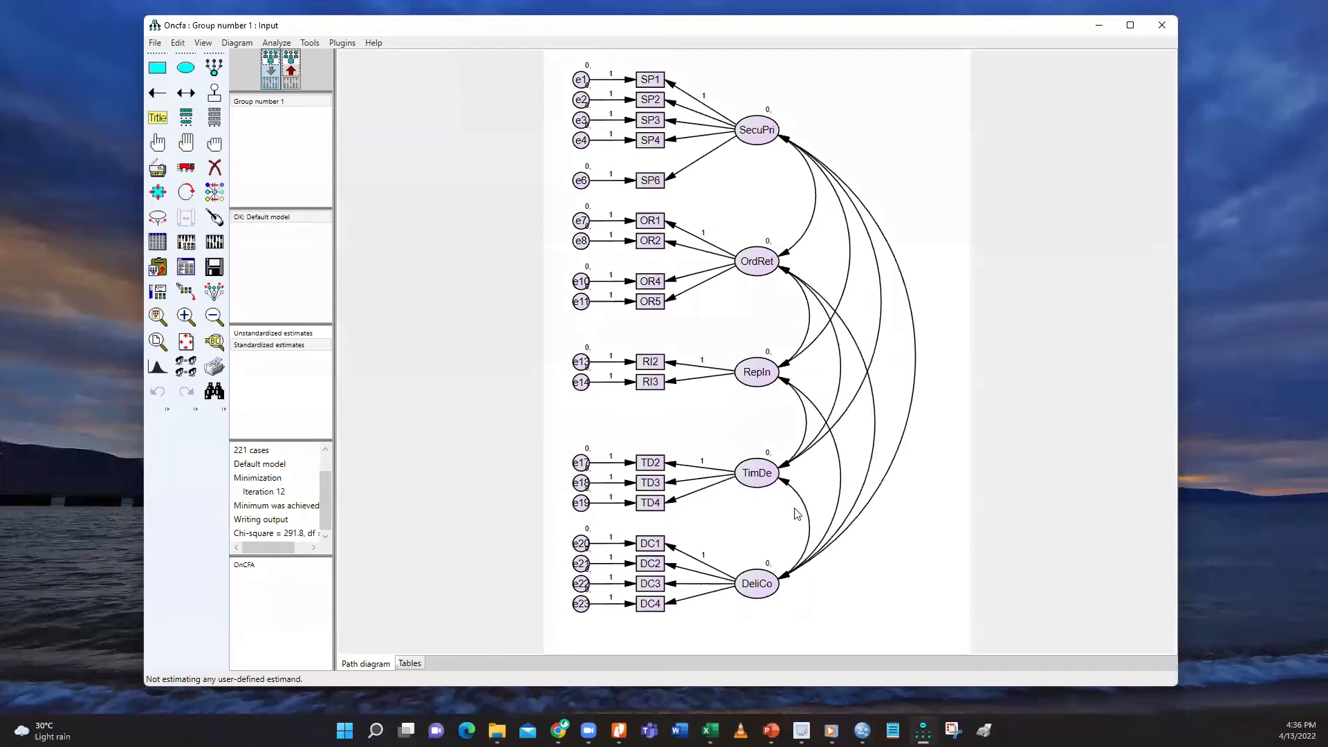
Erase all covariance arrows between the SecuPri, OrdRet, RepIn, TimDe and DeliCo latent variables
left_click(213, 170)
left_click(786, 257)
left_click(786, 142)
left_click(785, 142)
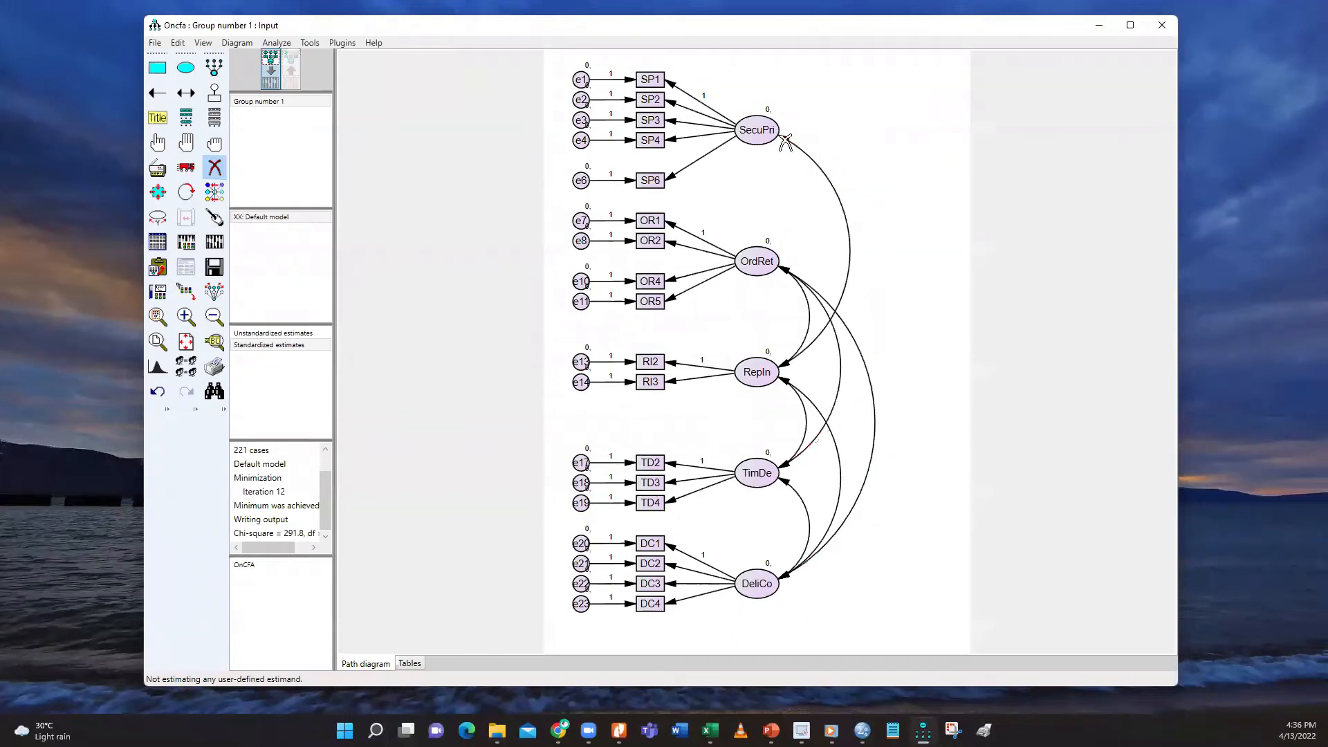
left_click(841, 287)
left_click(785, 271)
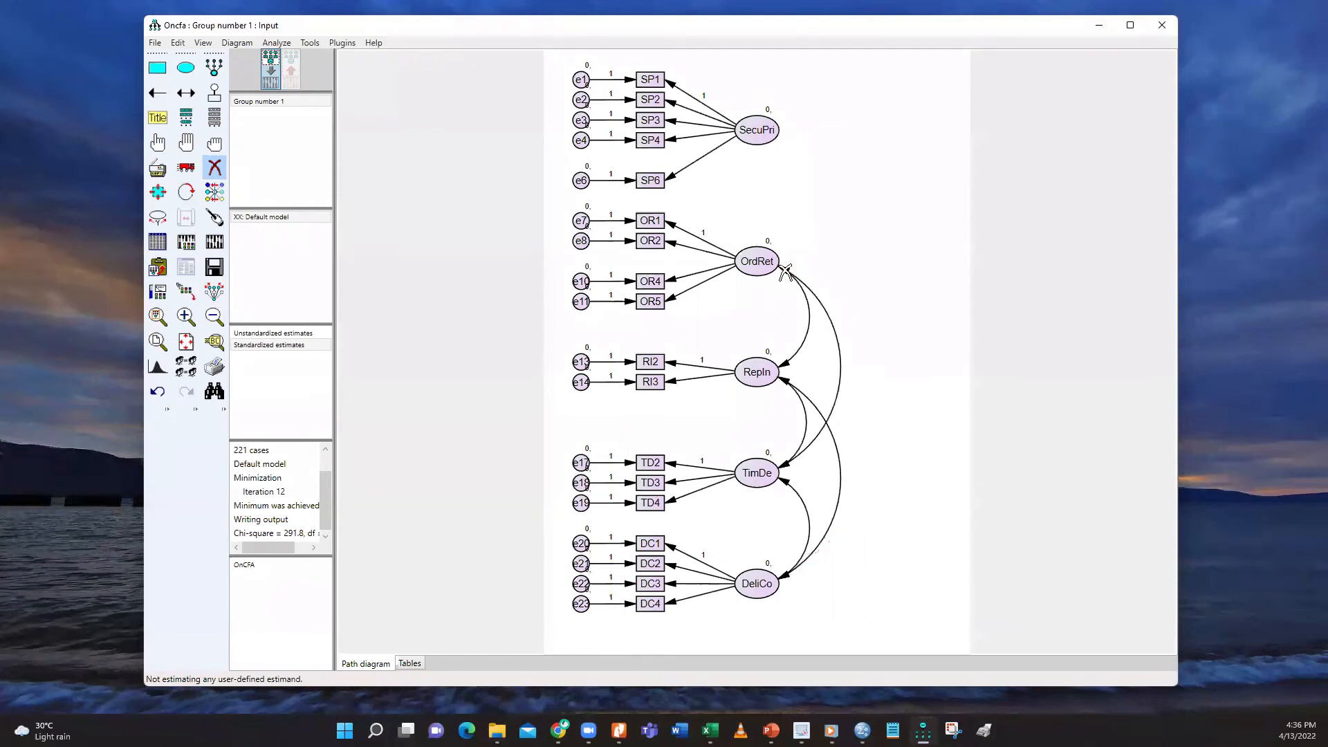
left_click(785, 271)
left_click(786, 270)
left_click(784, 382)
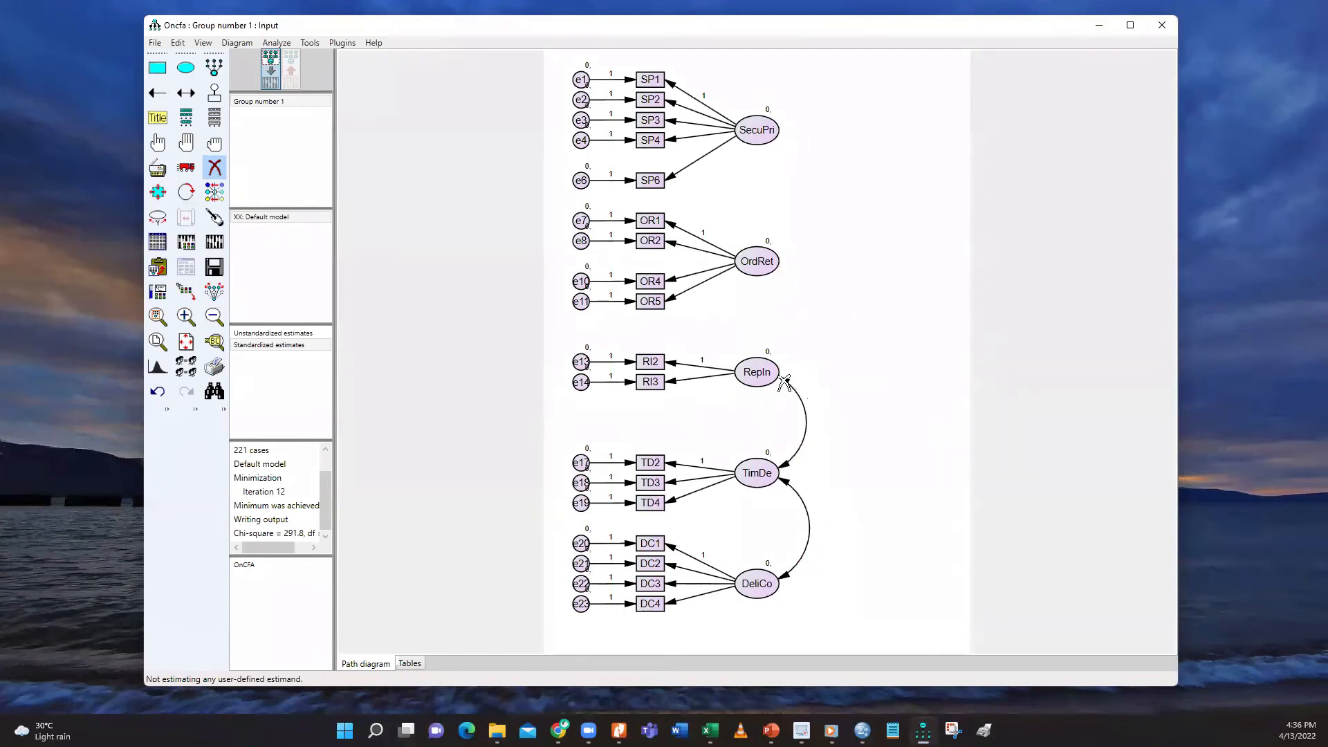
left_click(785, 382)
left_click(787, 482)
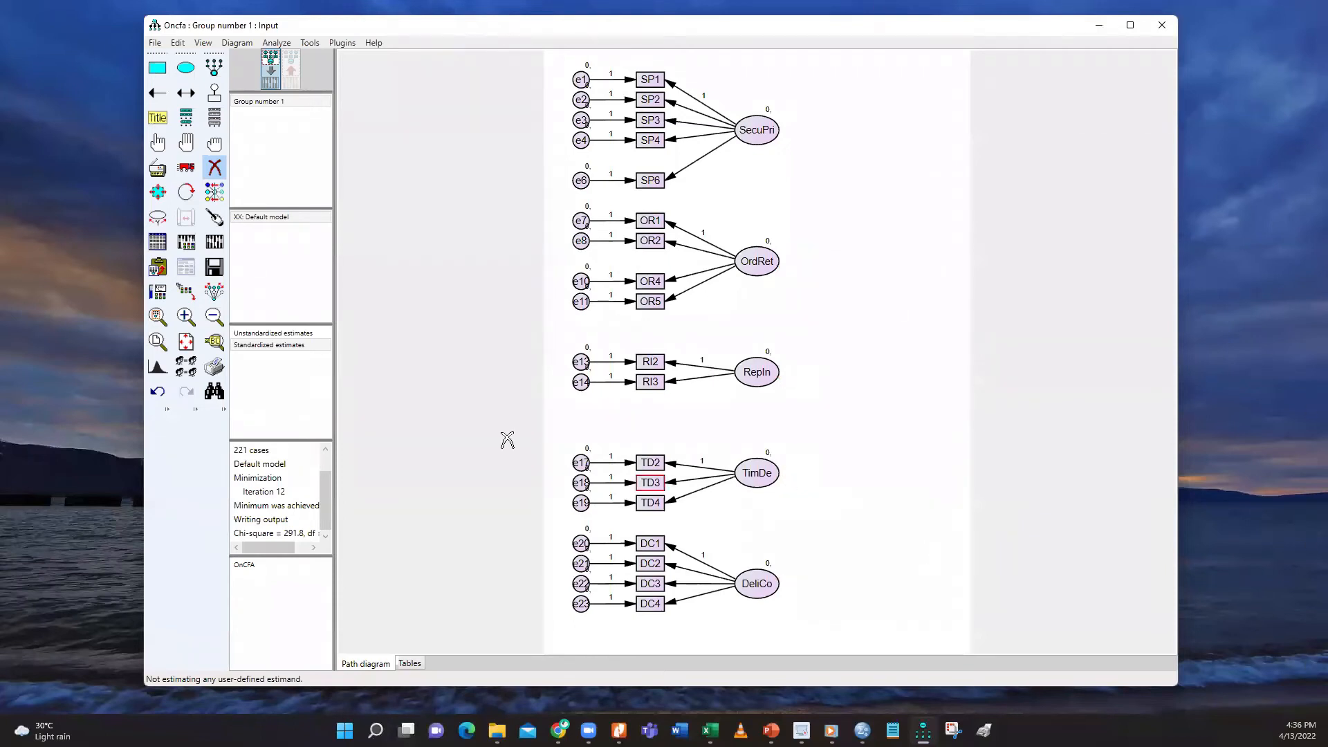
left_click(214, 167)
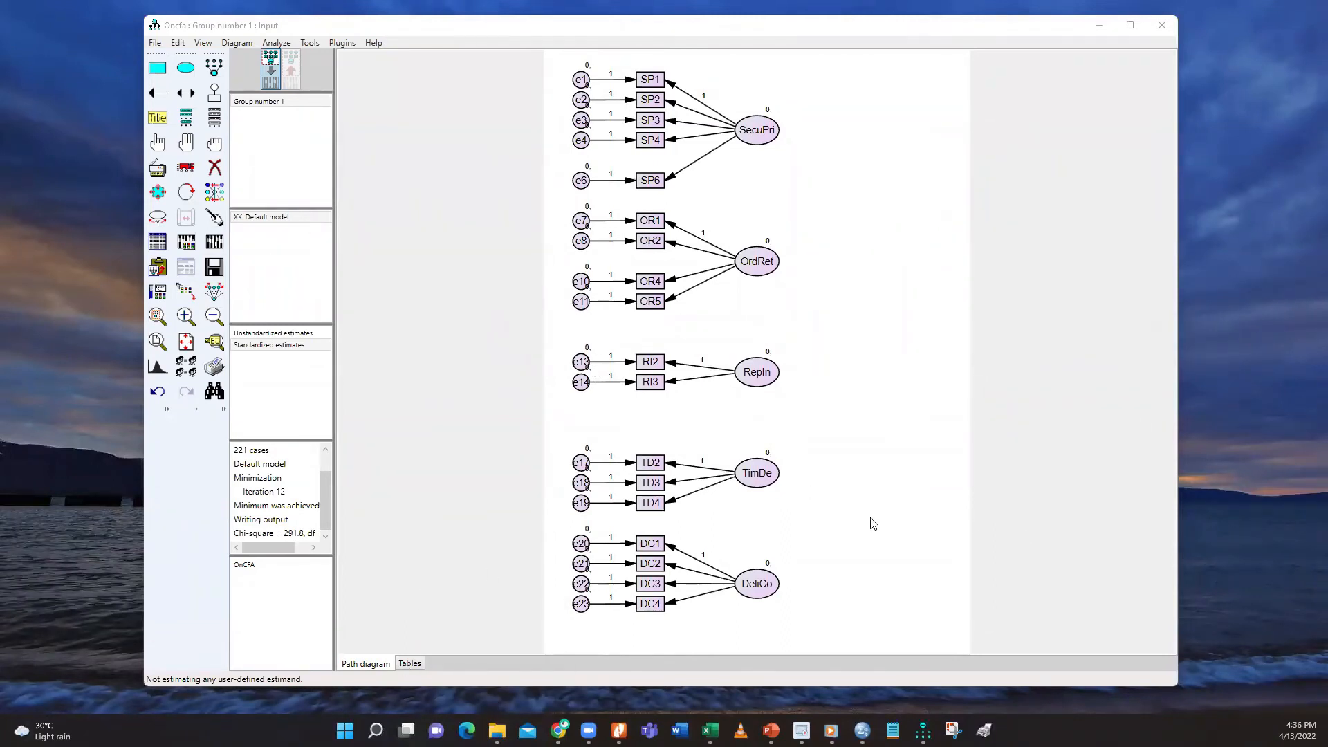
Set the diagram's paper size to Landscape - A4 in the interface properties
left_click(203, 43)
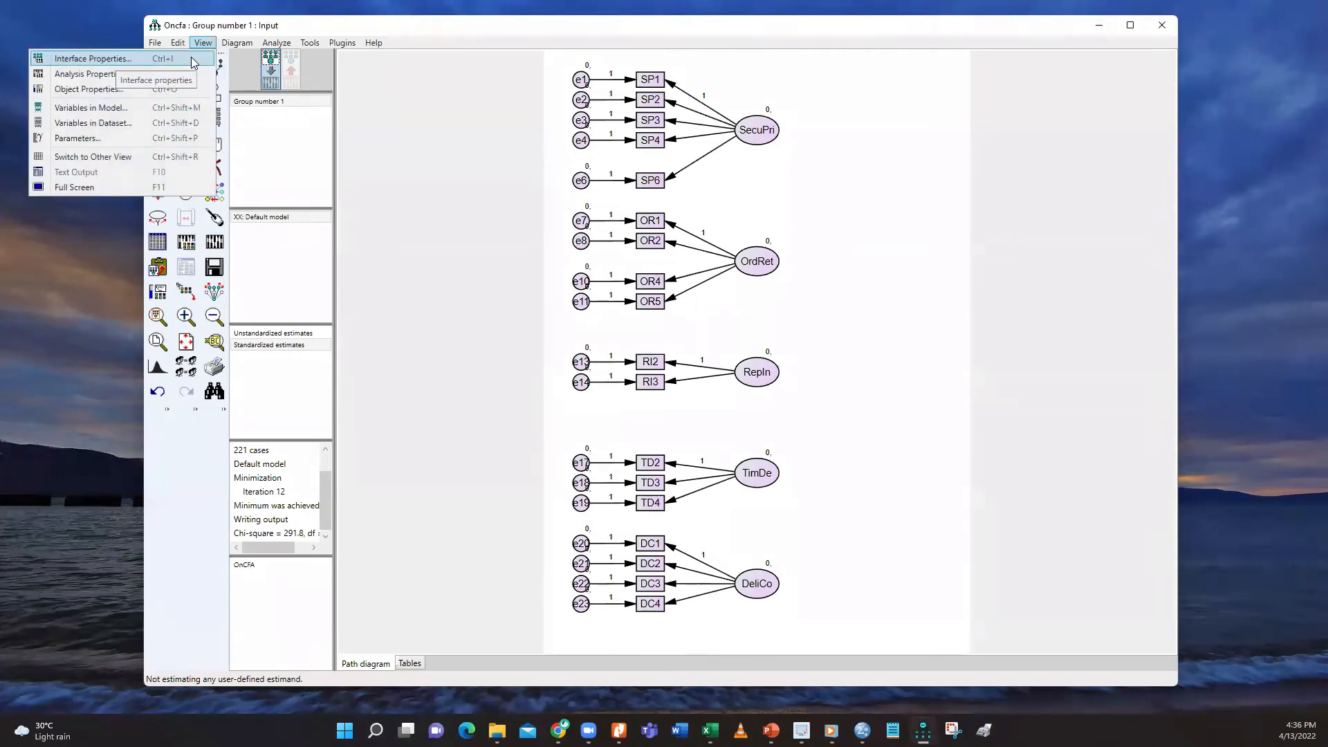
left_click(190, 58)
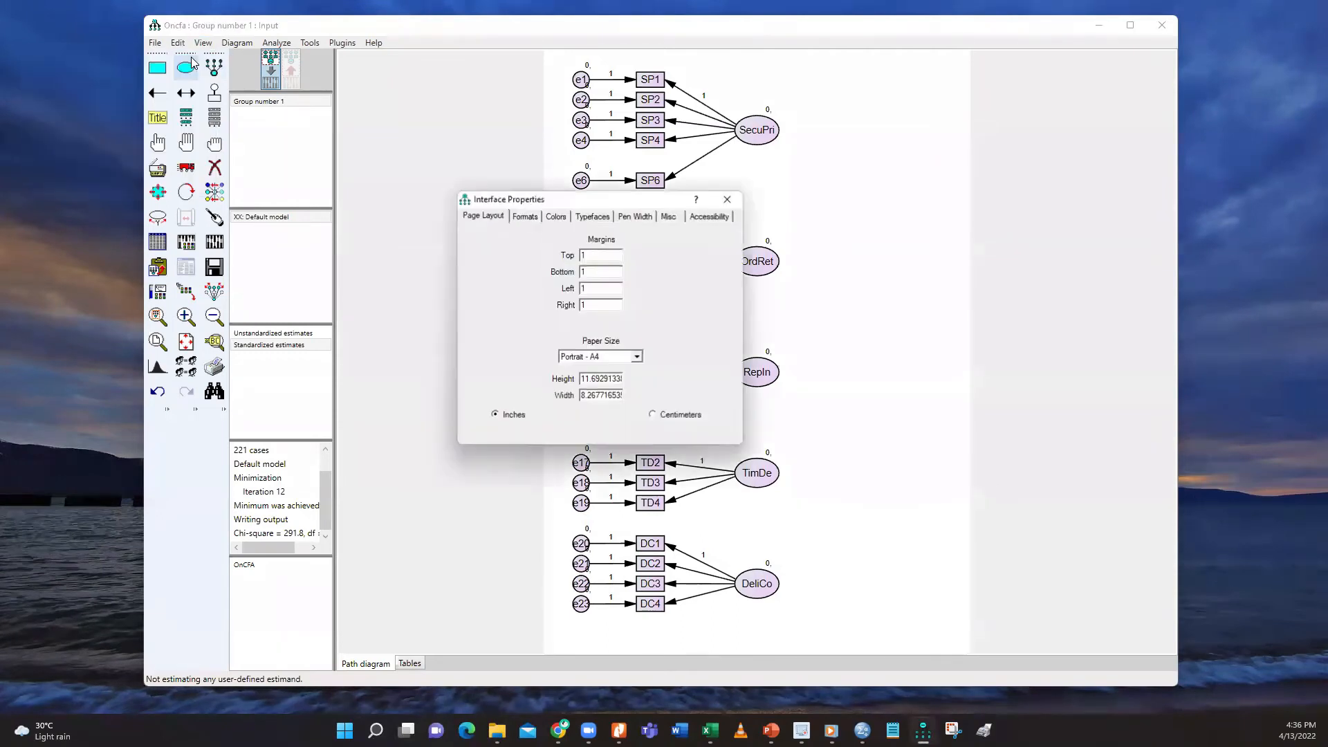
left_click(636, 357)
left_click(608, 417)
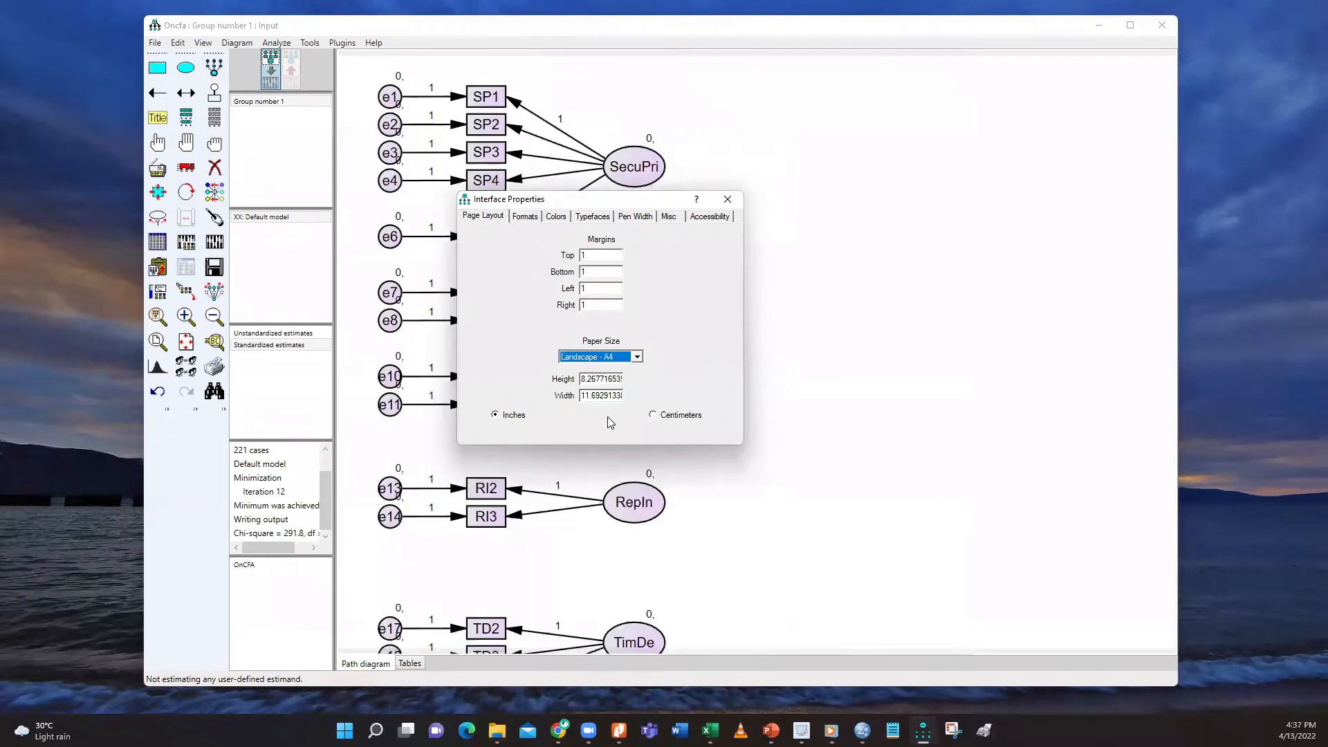
left_click(728, 200)
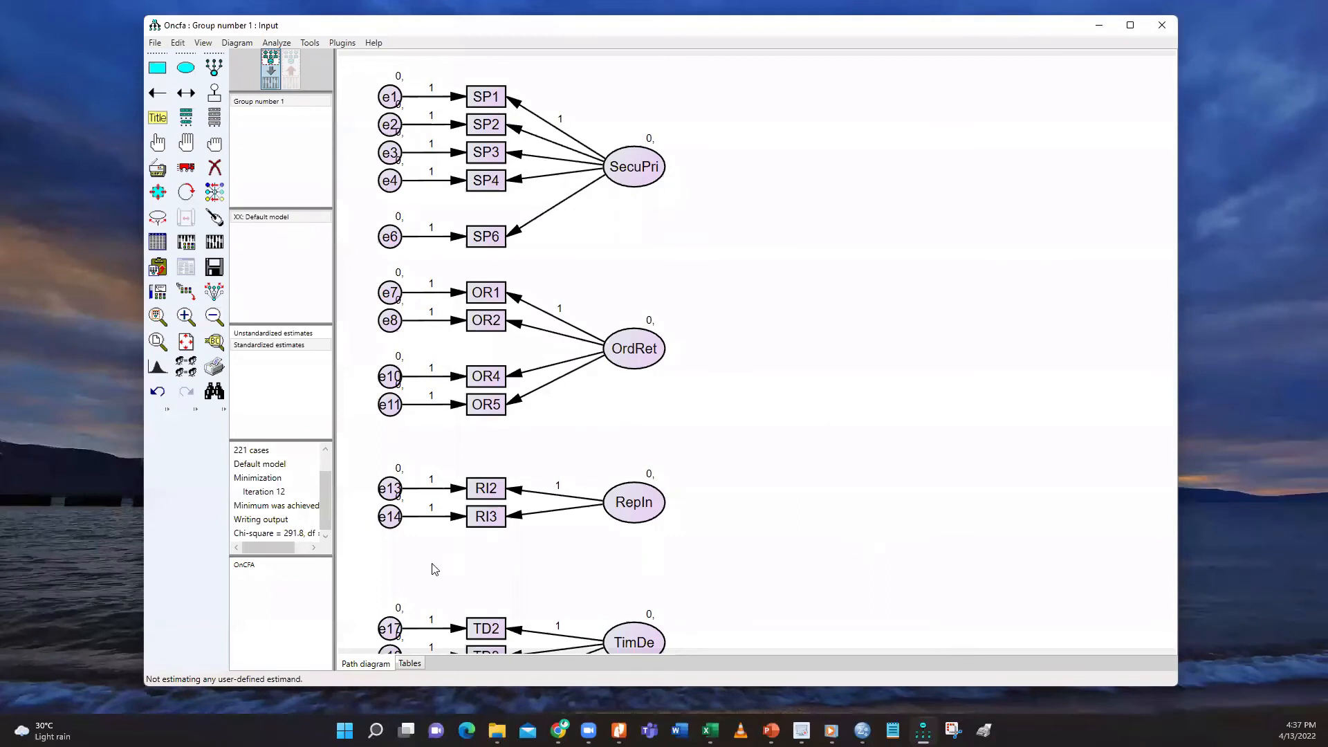
left_click(220, 319)
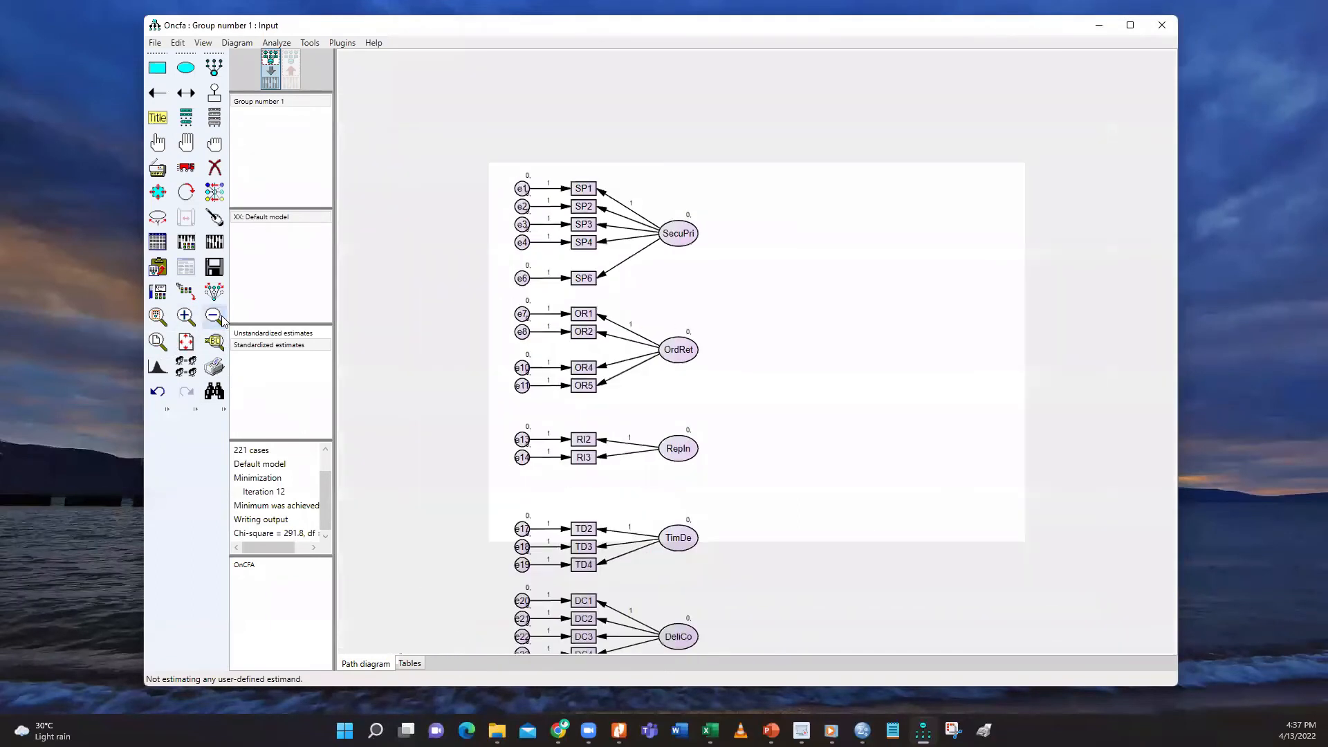
left_click(220, 319)
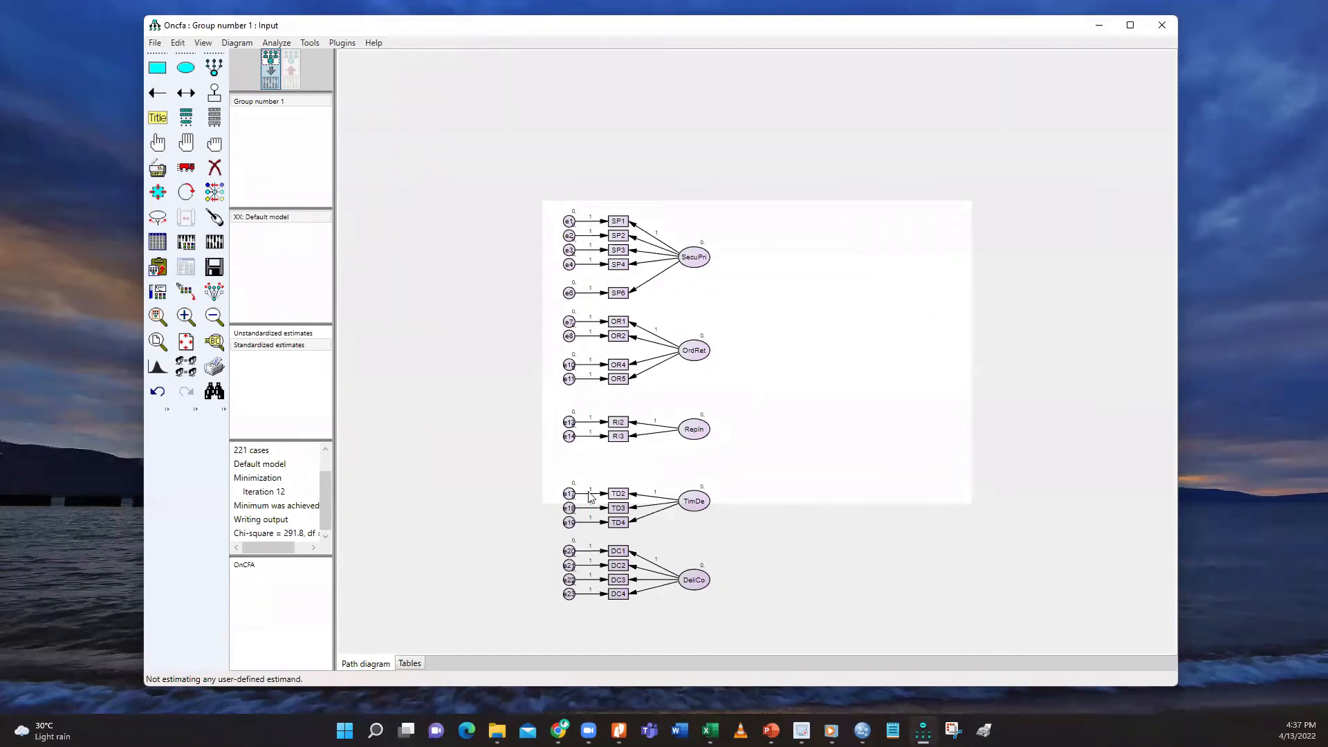
Select the RepIn latent variable with its indicators and error terms and move the group to the right side of the page
left_click(157, 144)
left_click(616, 434)
left_click(617, 422)
left_click(567, 438)
left_click(191, 172)
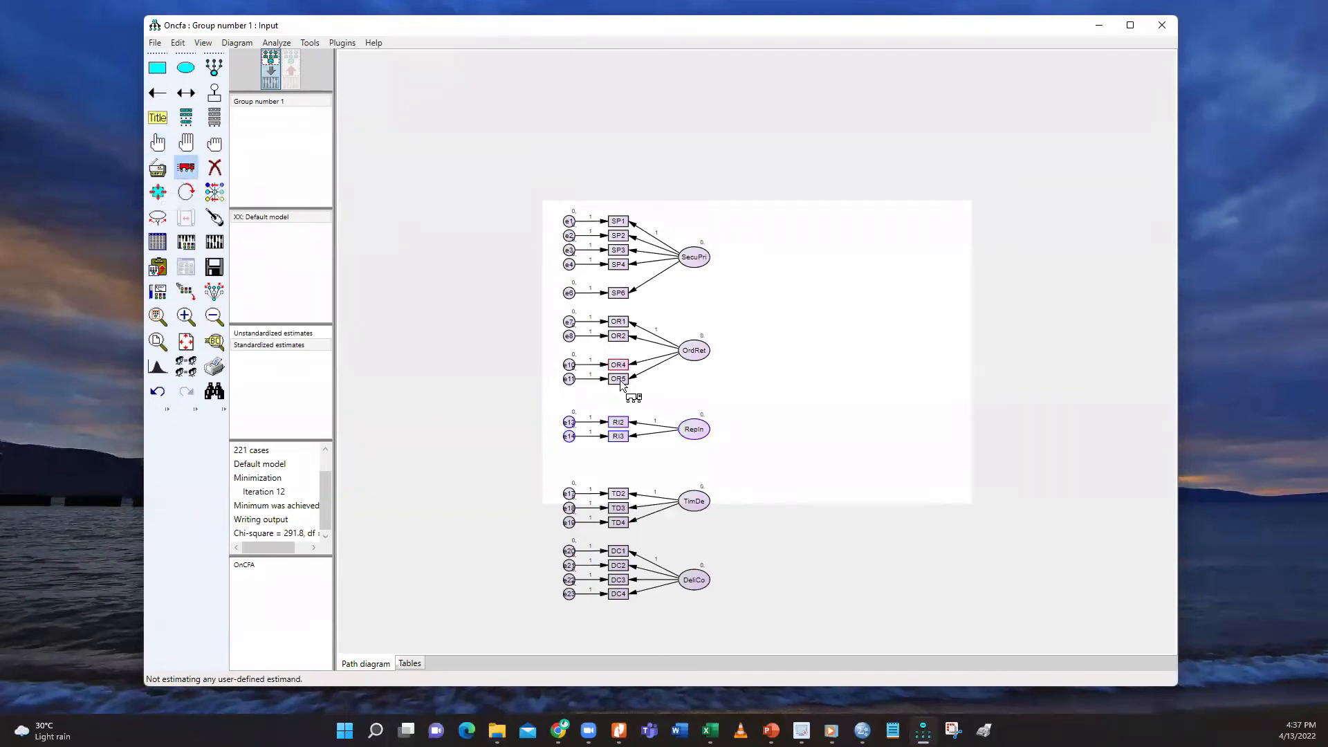
left_click_drag(699, 433, 852, 346)
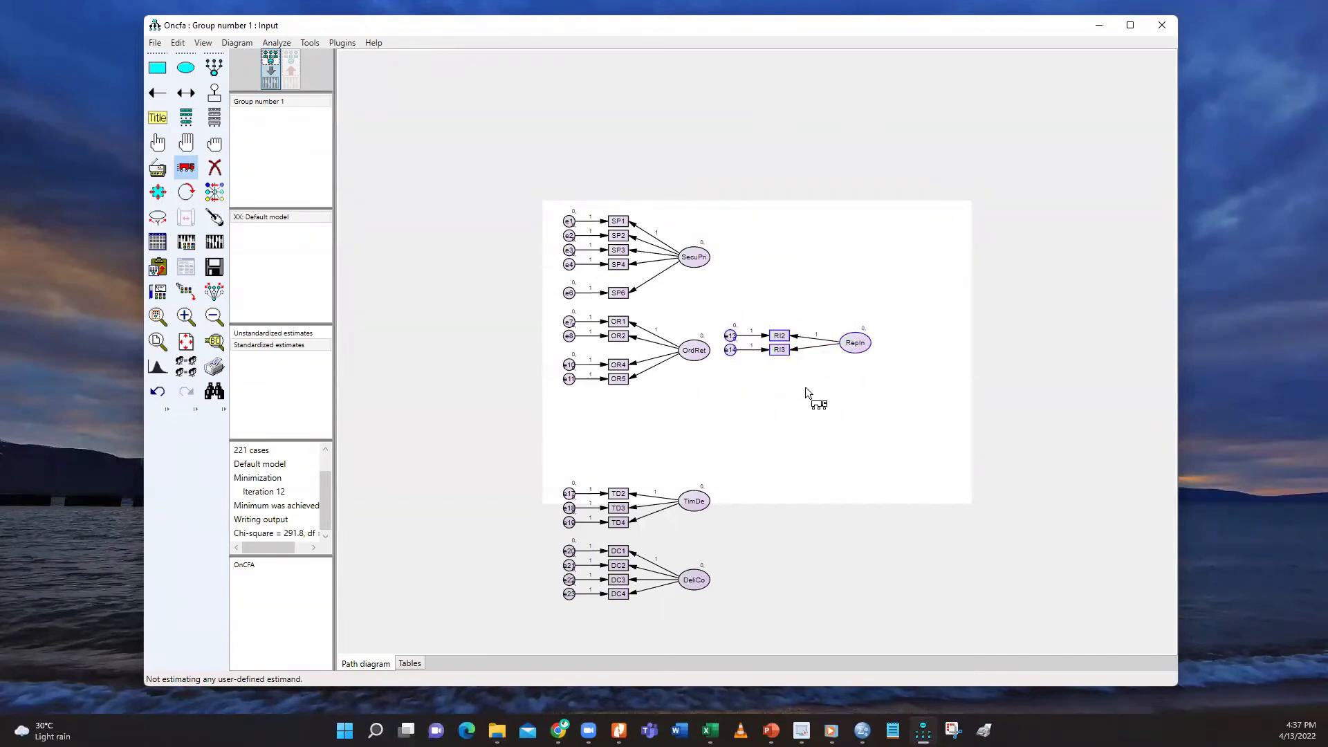
Rotate RepIn's indicators to its right-hand side and reposition the group within the page, with the ellipse closer to the indicators
left_click(190, 199)
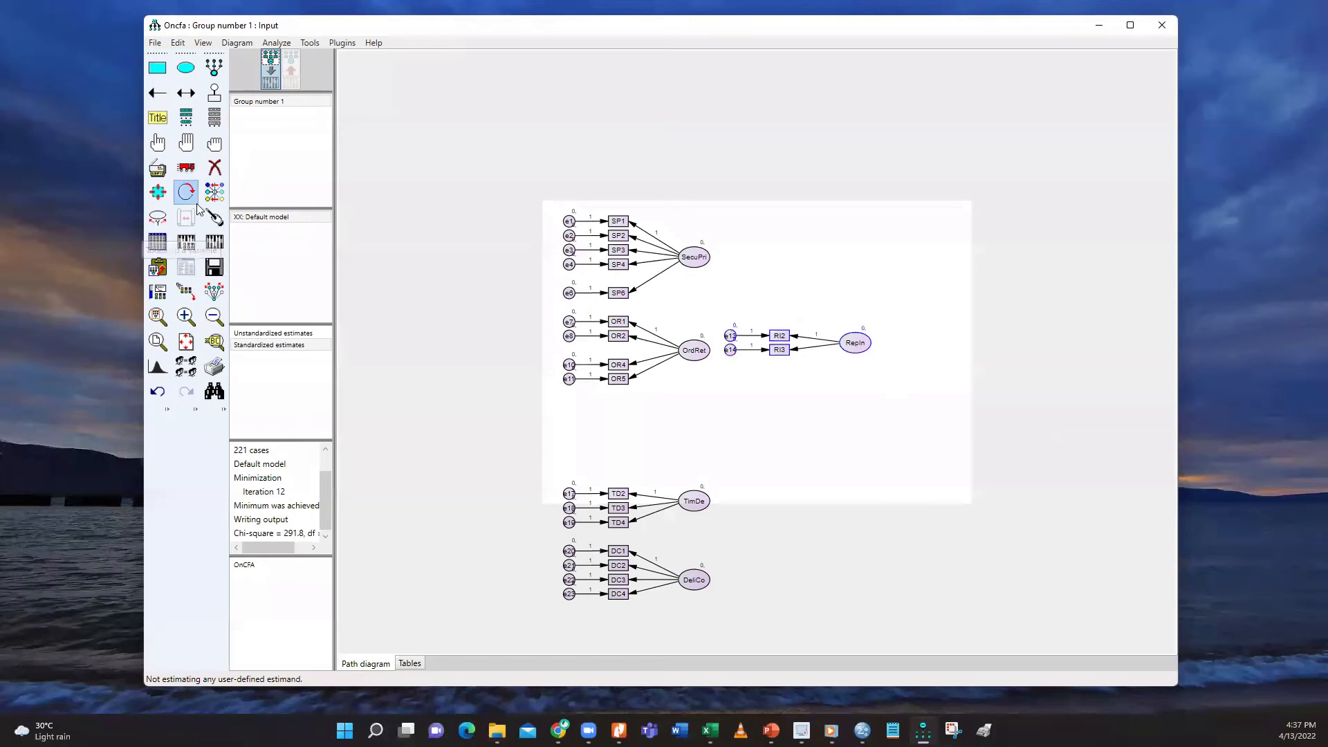
left_click(854, 347)
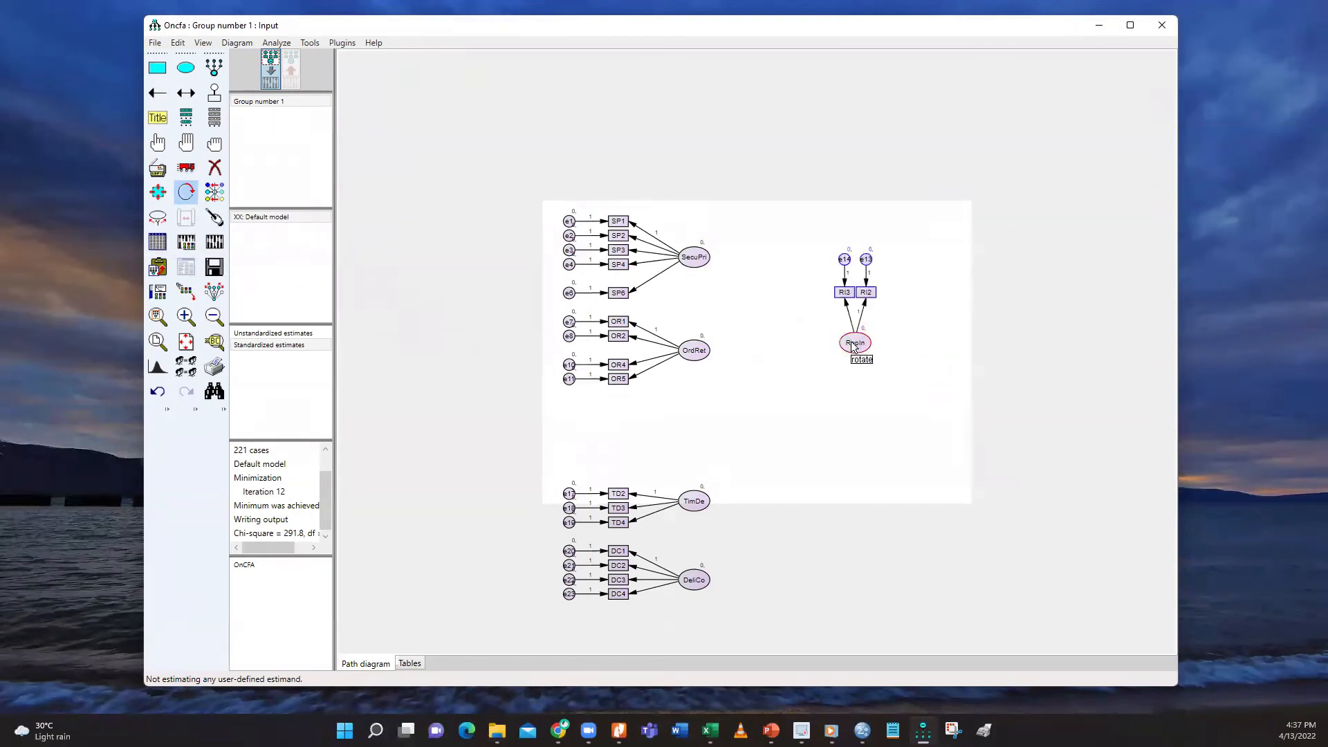
left_click(855, 347)
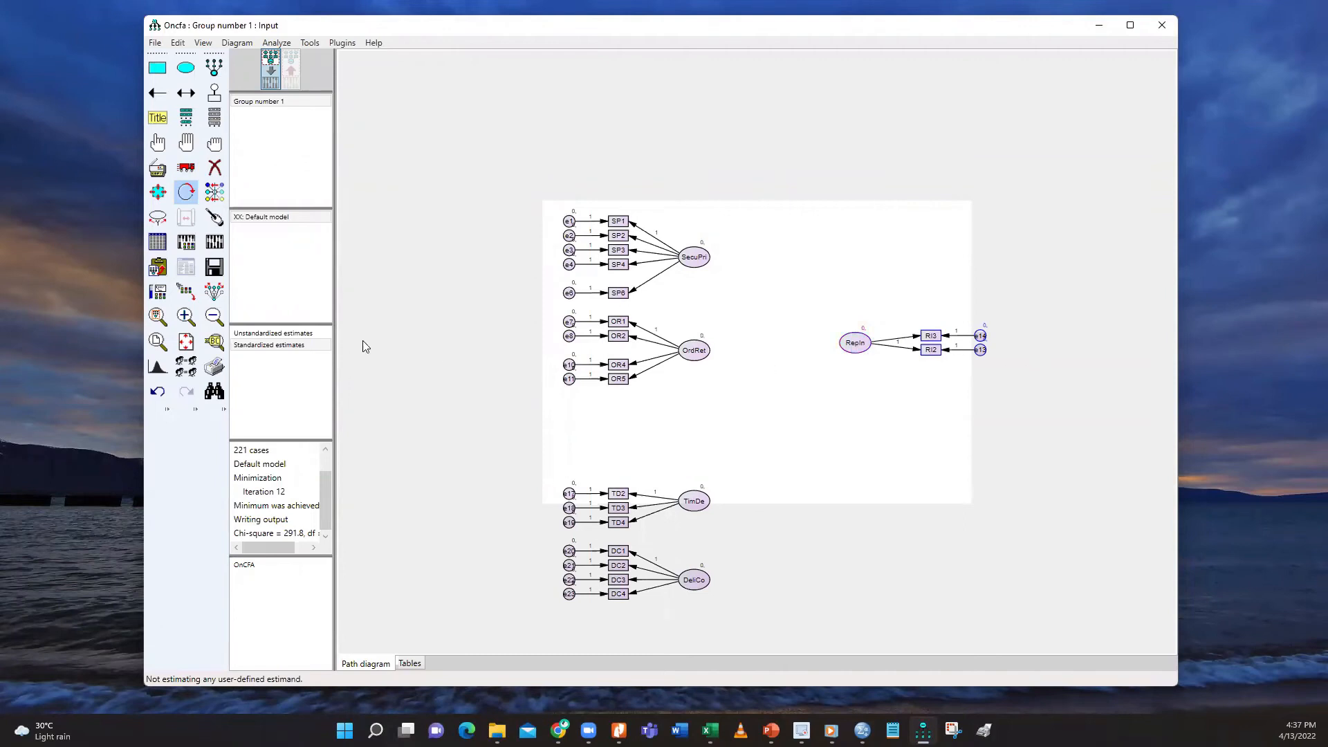
left_click(184, 168)
left_click_drag(864, 345, 841, 343)
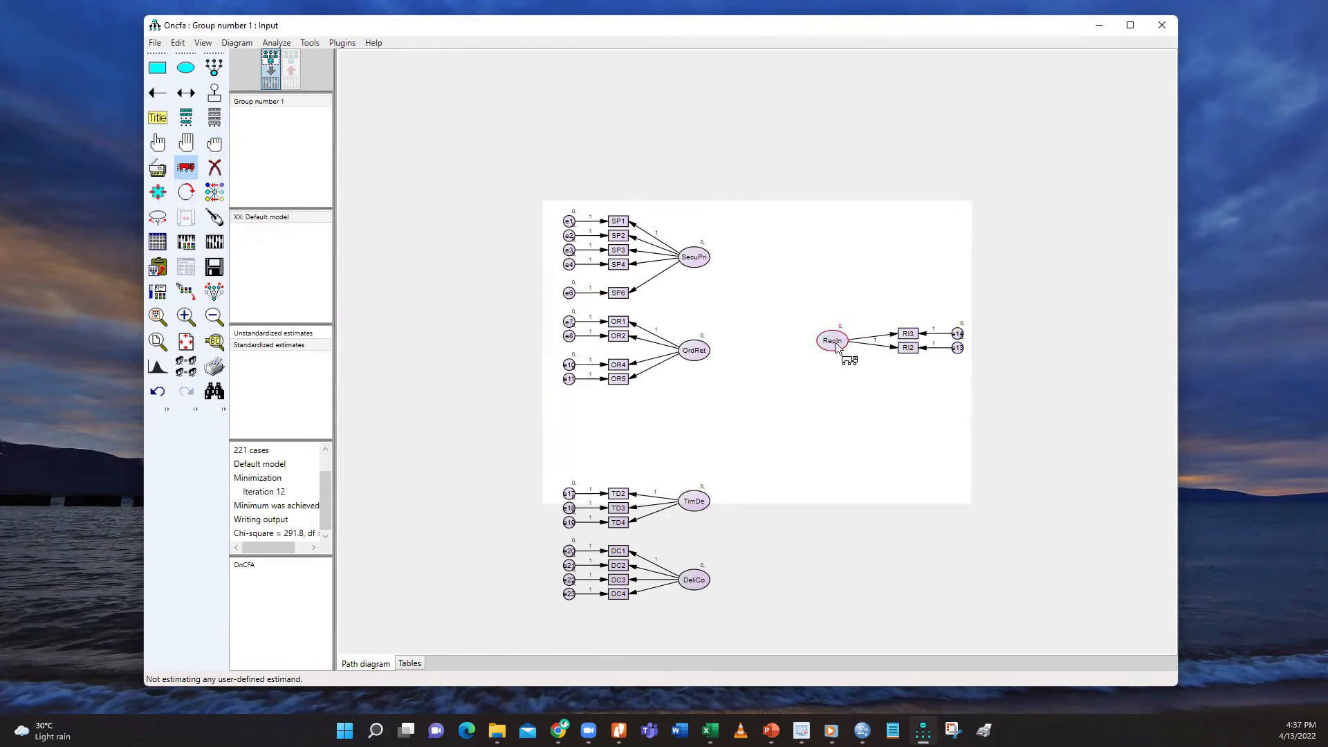
left_click_drag(838, 345, 855, 349)
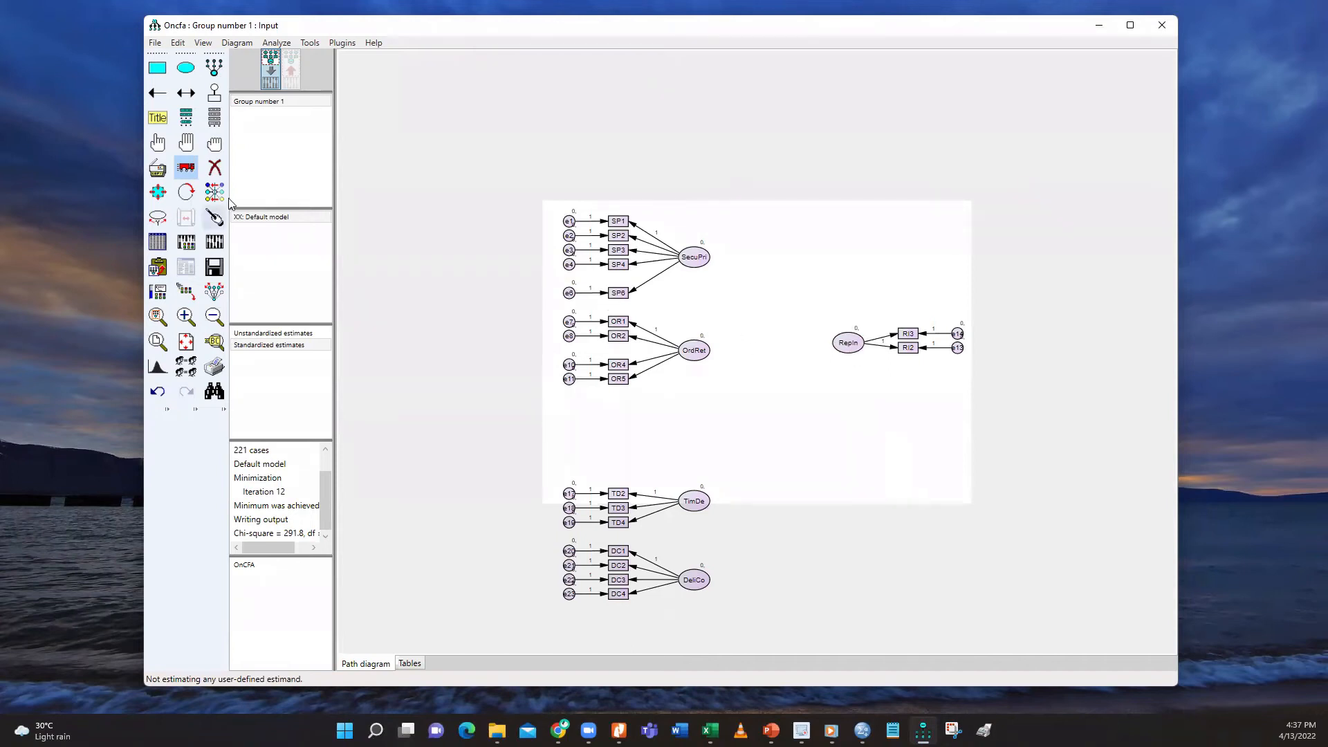
Move SecuPri with its indicators and error terms to the upper middle of the page and rotate the indicators above the ellipse
left_click(158, 143)
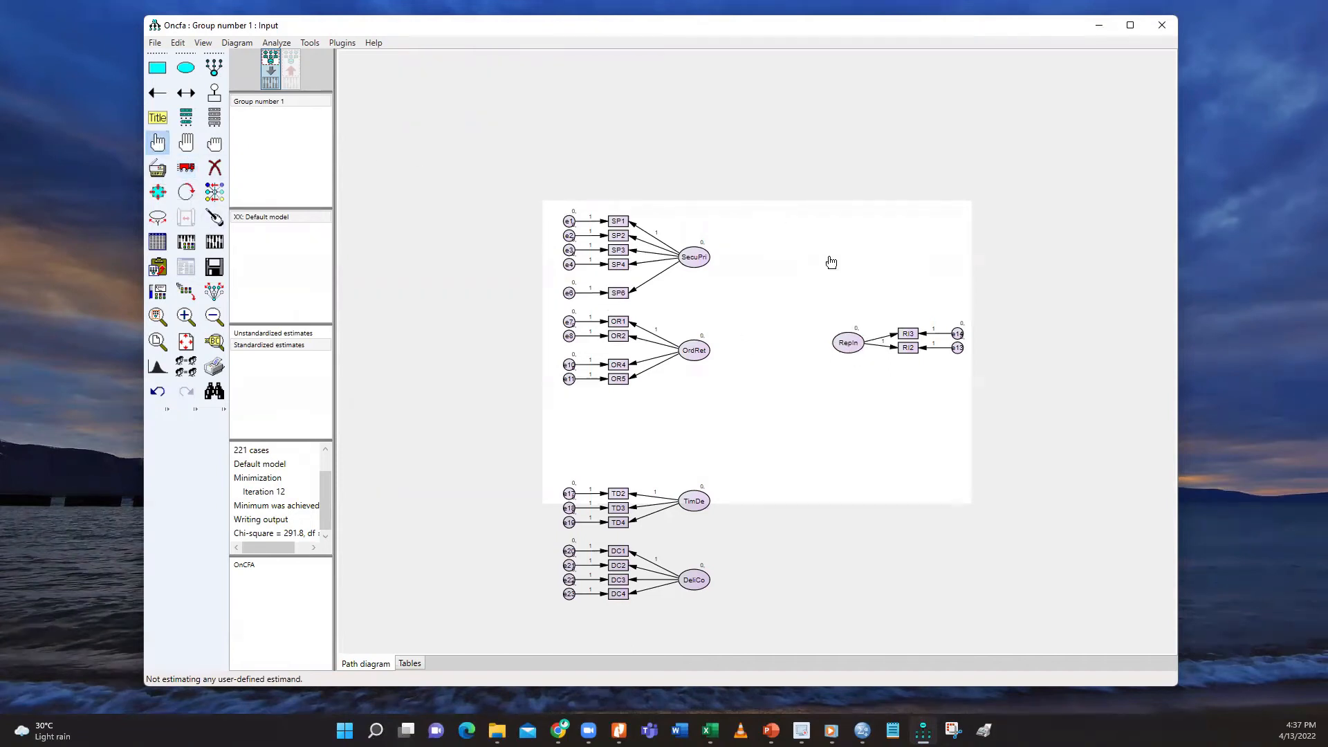
left_click(618, 265)
left_click(619, 251)
left_click(620, 236)
left_click(621, 223)
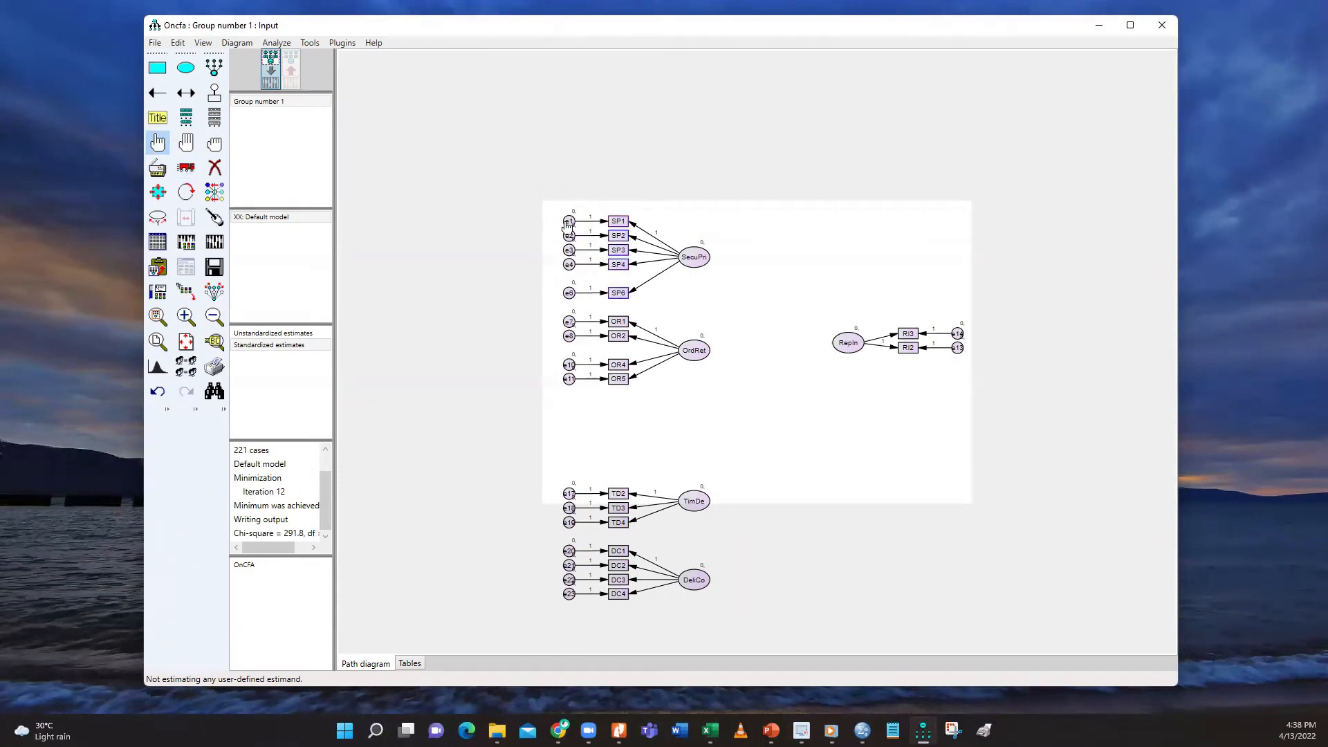
left_click(569, 264)
left_click(569, 294)
left_click(186, 167)
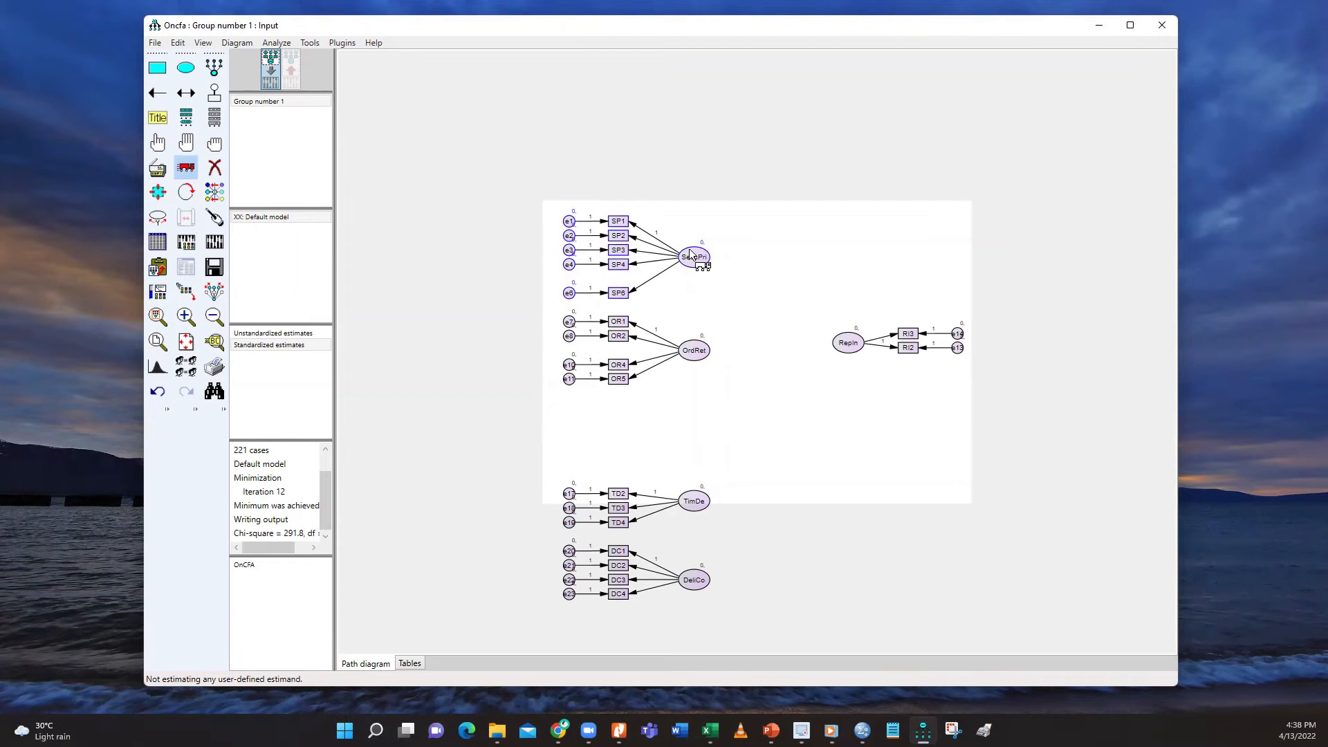
left_click_drag(697, 259, 769, 310)
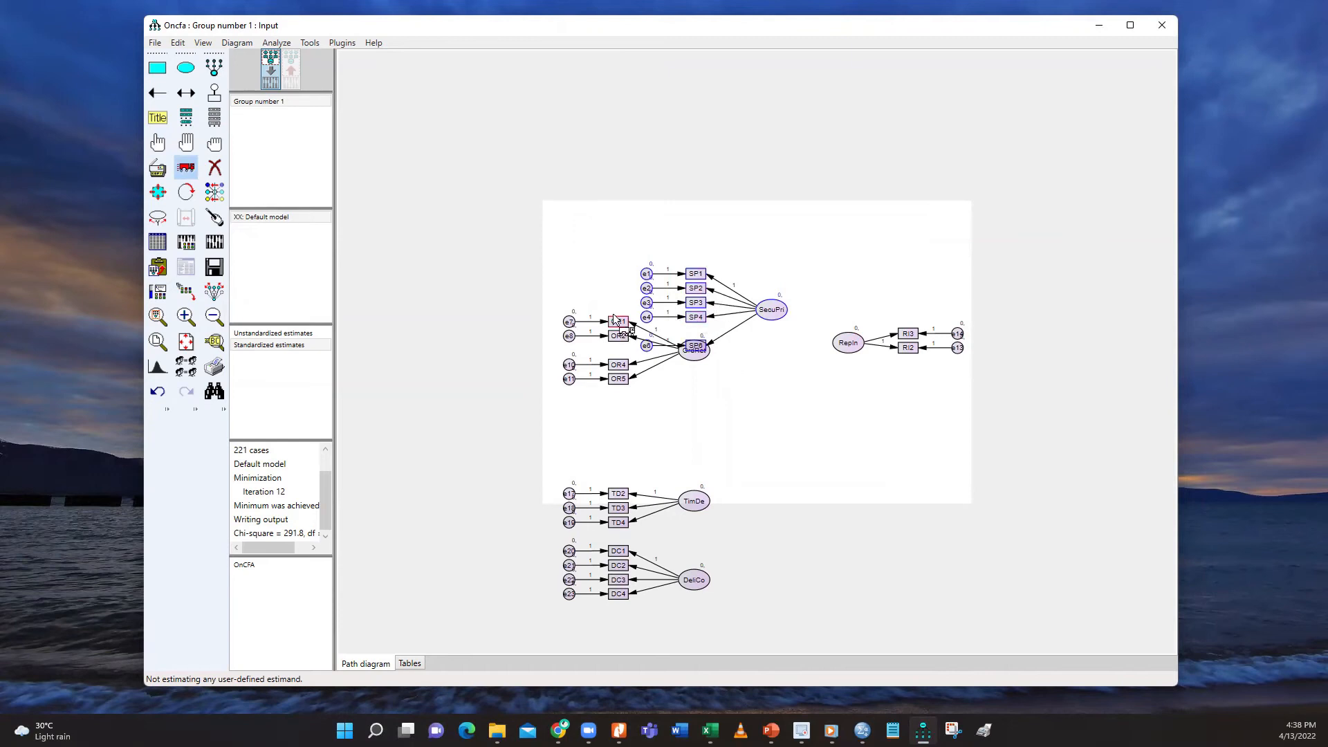
left_click(186, 192)
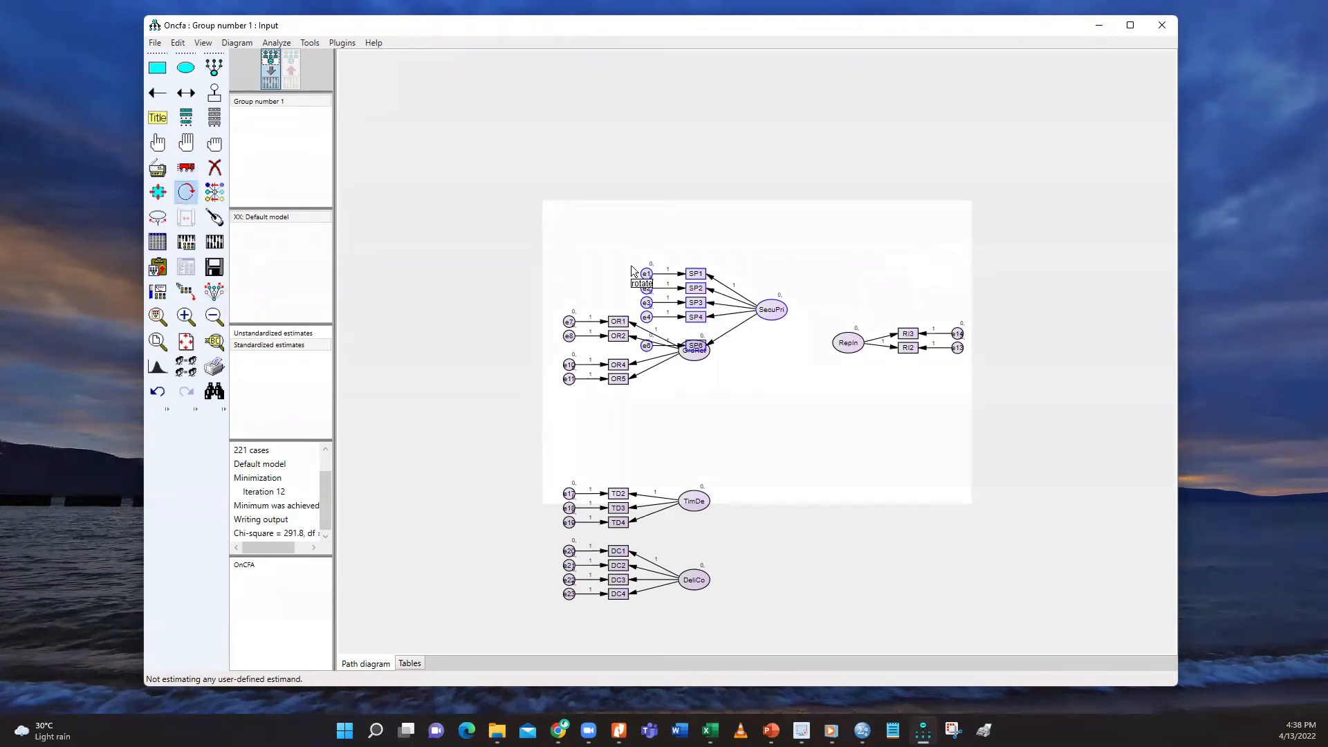
left_click(766, 313)
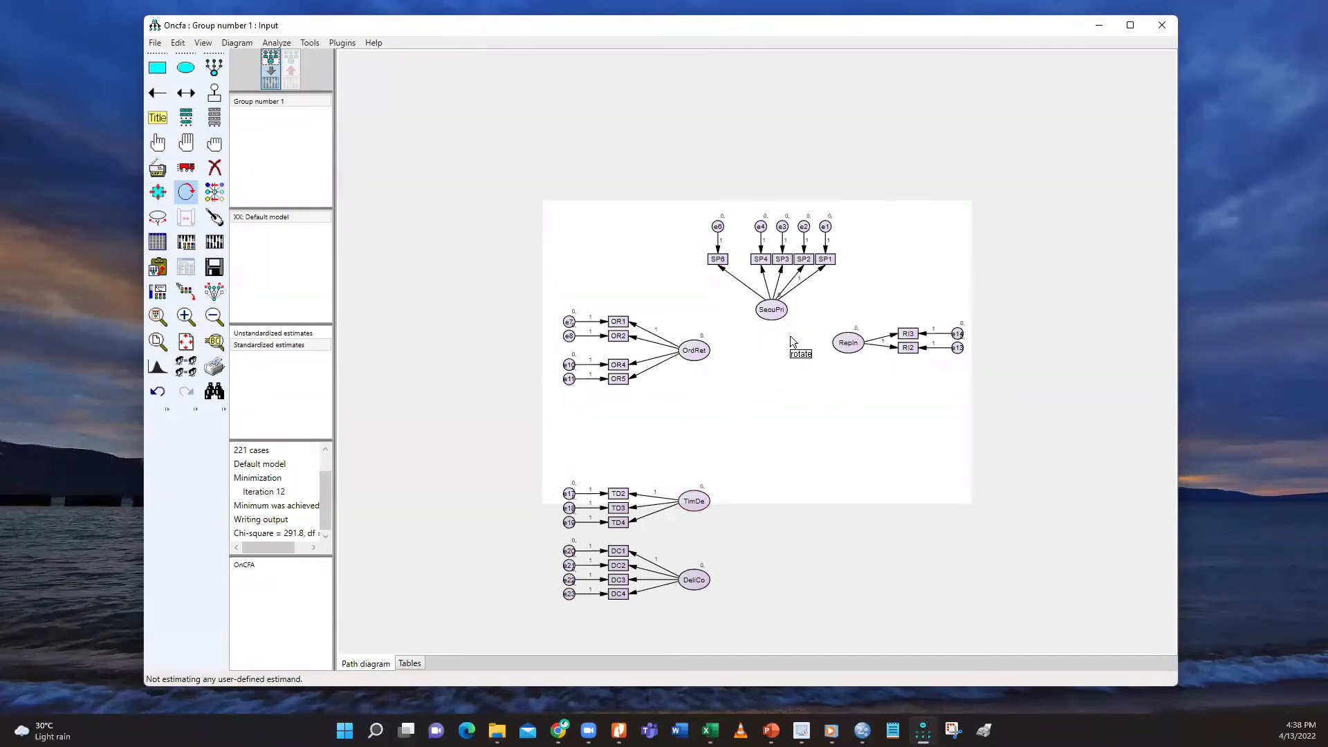
Select the TimDe and DeliCo constructs with their indicators and error terms and move them up beneath the OrdRet group
left_click(153, 143)
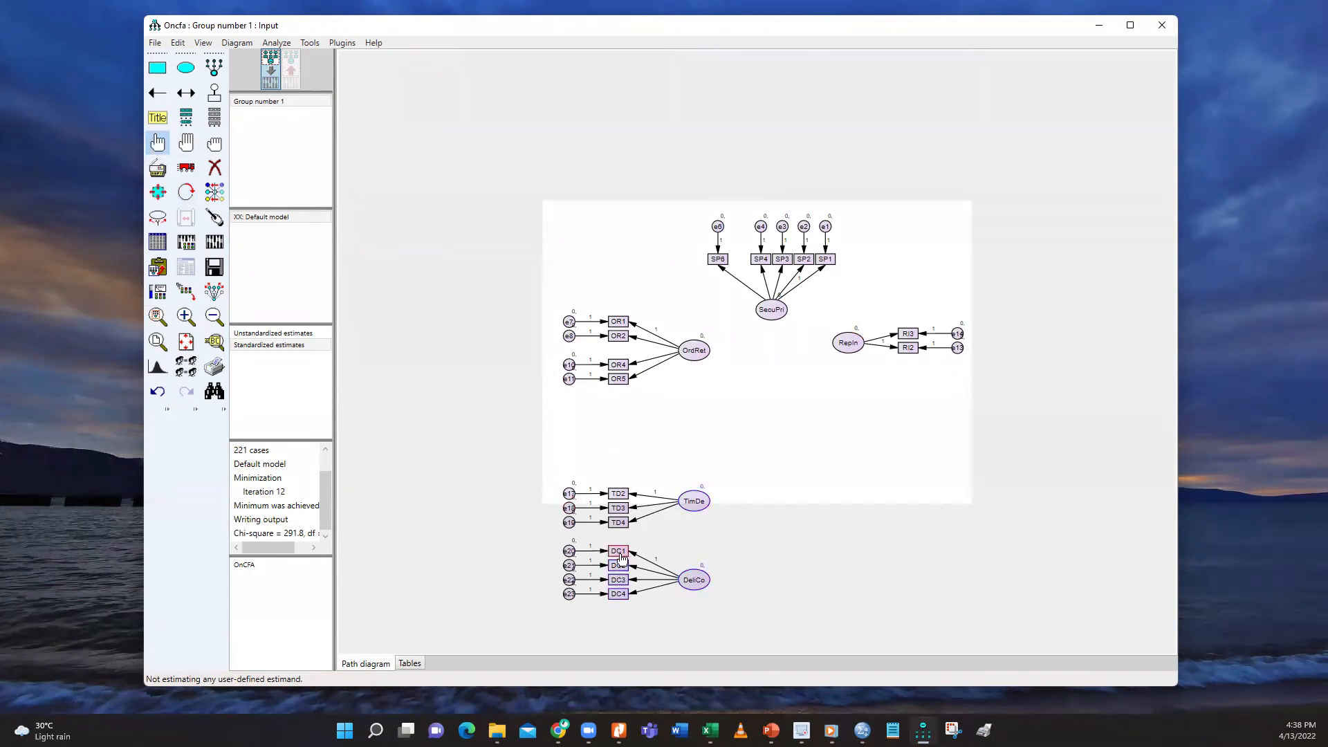
left_click(618, 523)
left_click(618, 508)
left_click(618, 493)
left_click(569, 522)
left_click(569, 551)
left_click(568, 565)
left_click(185, 168)
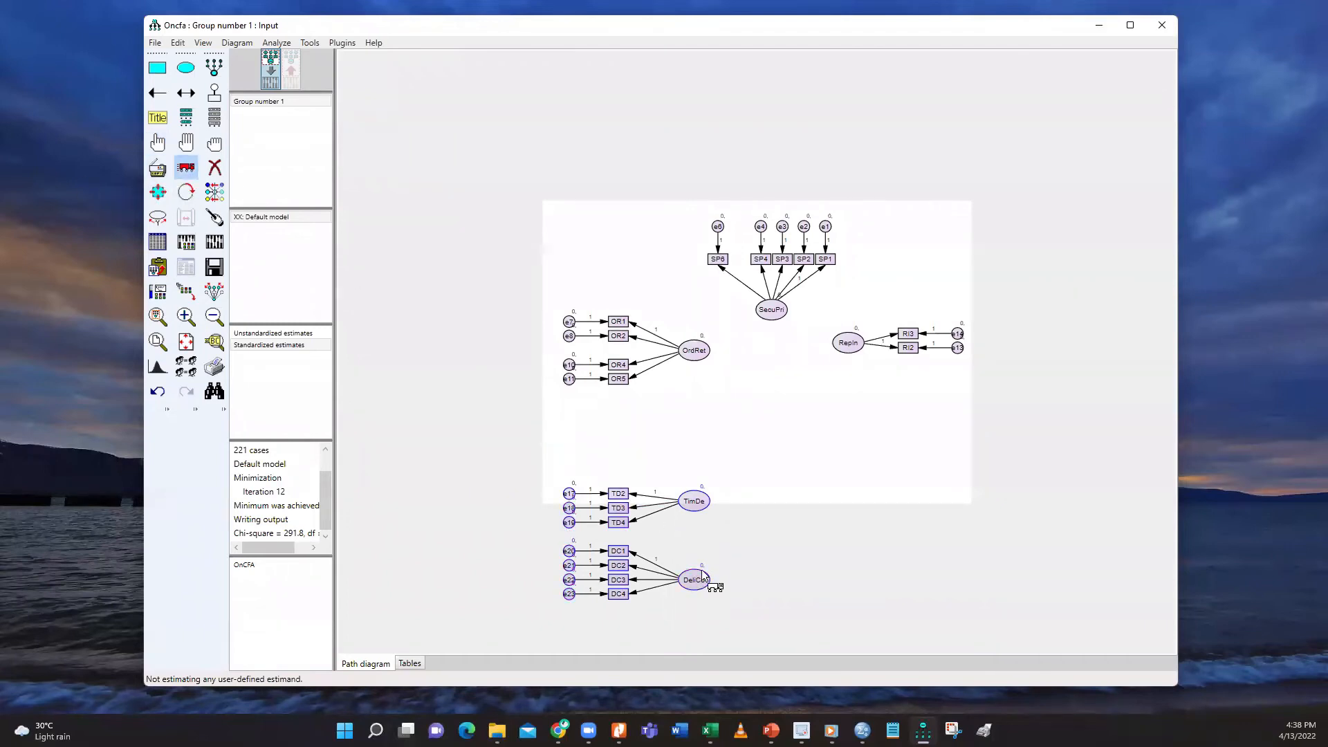
left_click_drag(698, 564, 699, 499)
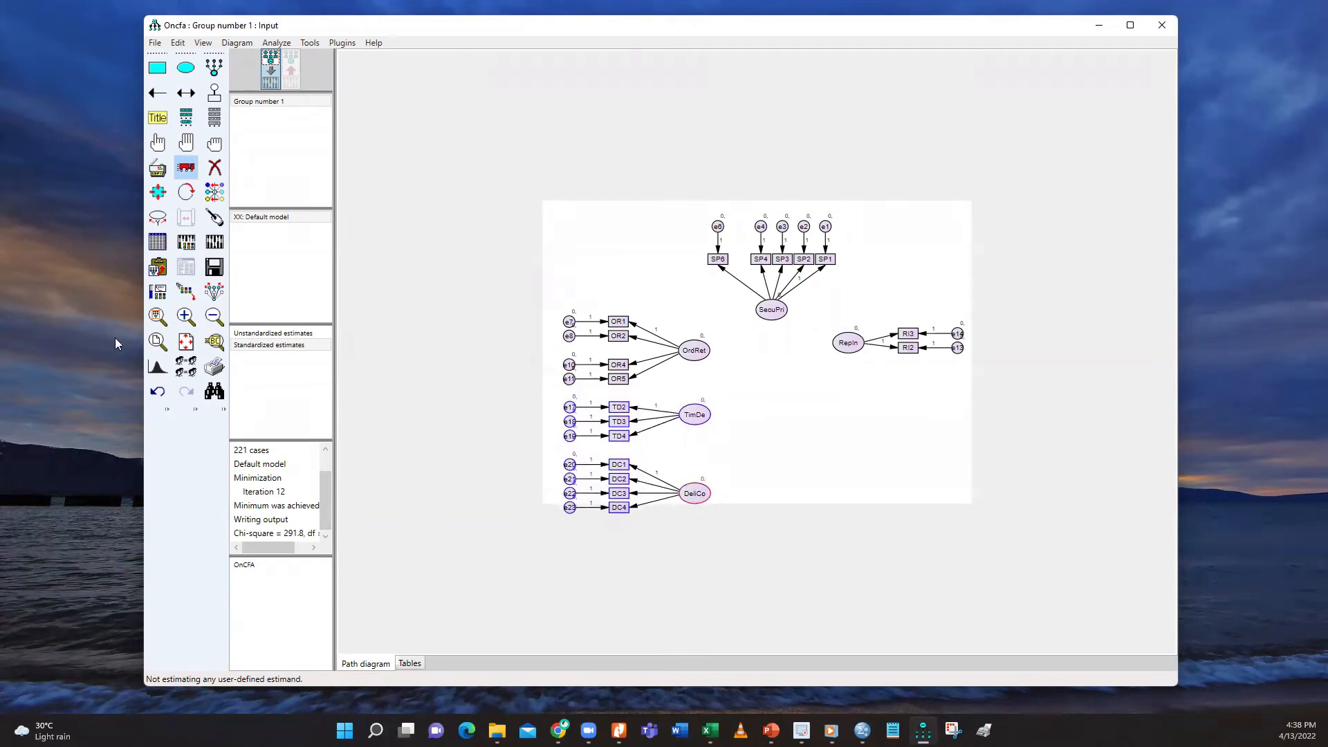
Add the OrdRet group to the selection and move OrdRet, TimDe and DeliCo together up and slightly left, fully inside the page
left_click(157, 143)
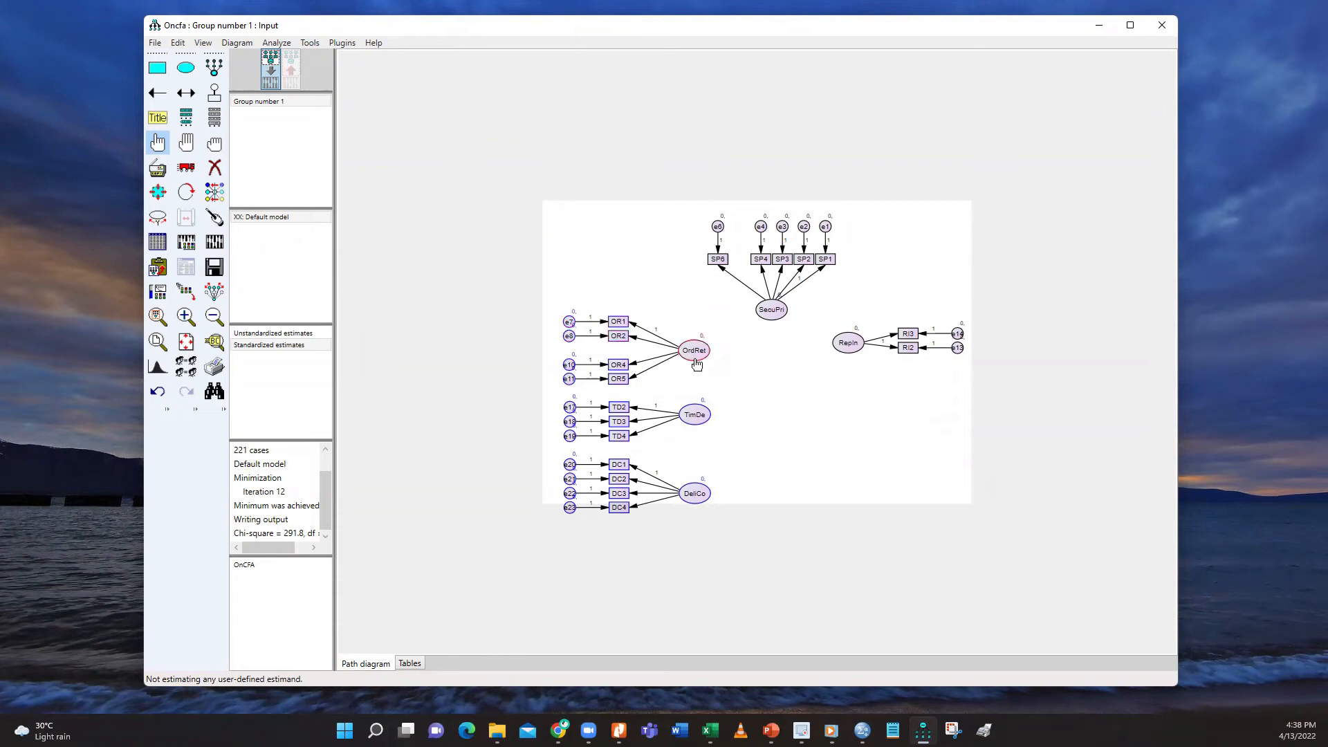
left_click(185, 167)
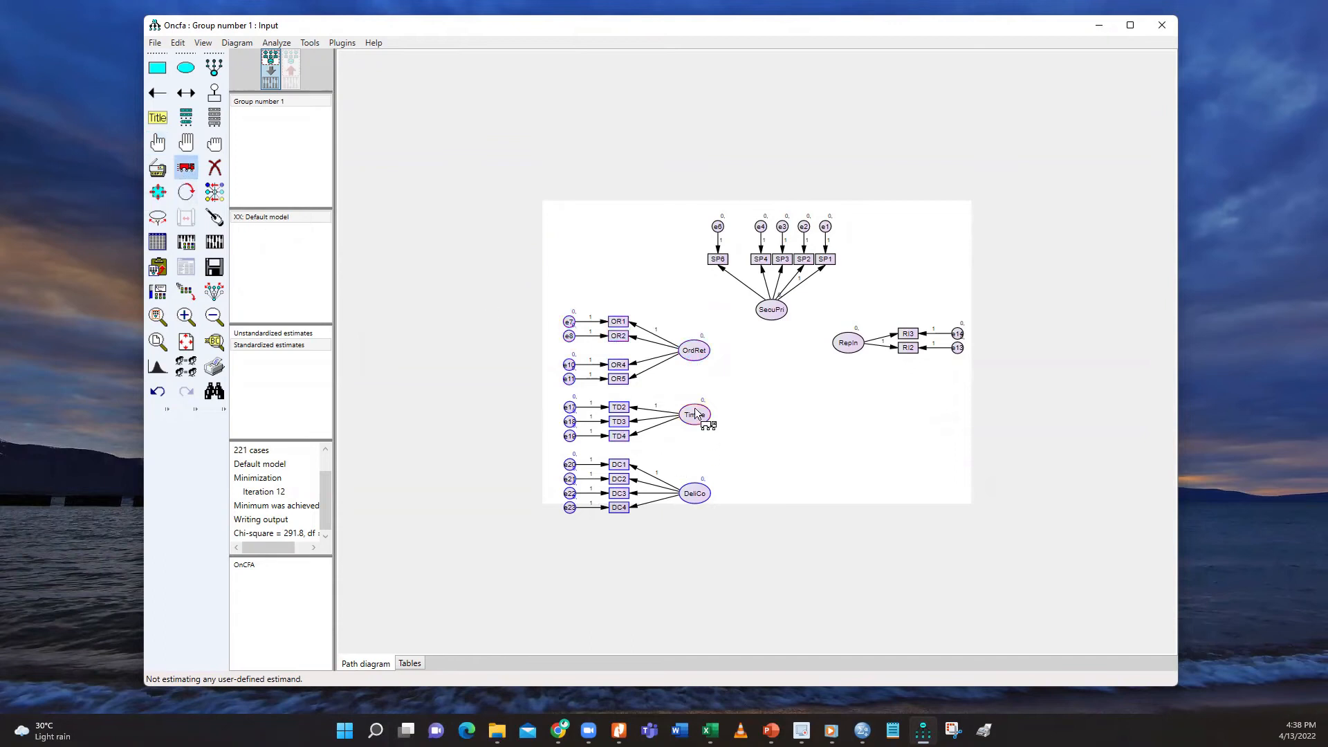
left_click_drag(695, 408, 683, 365)
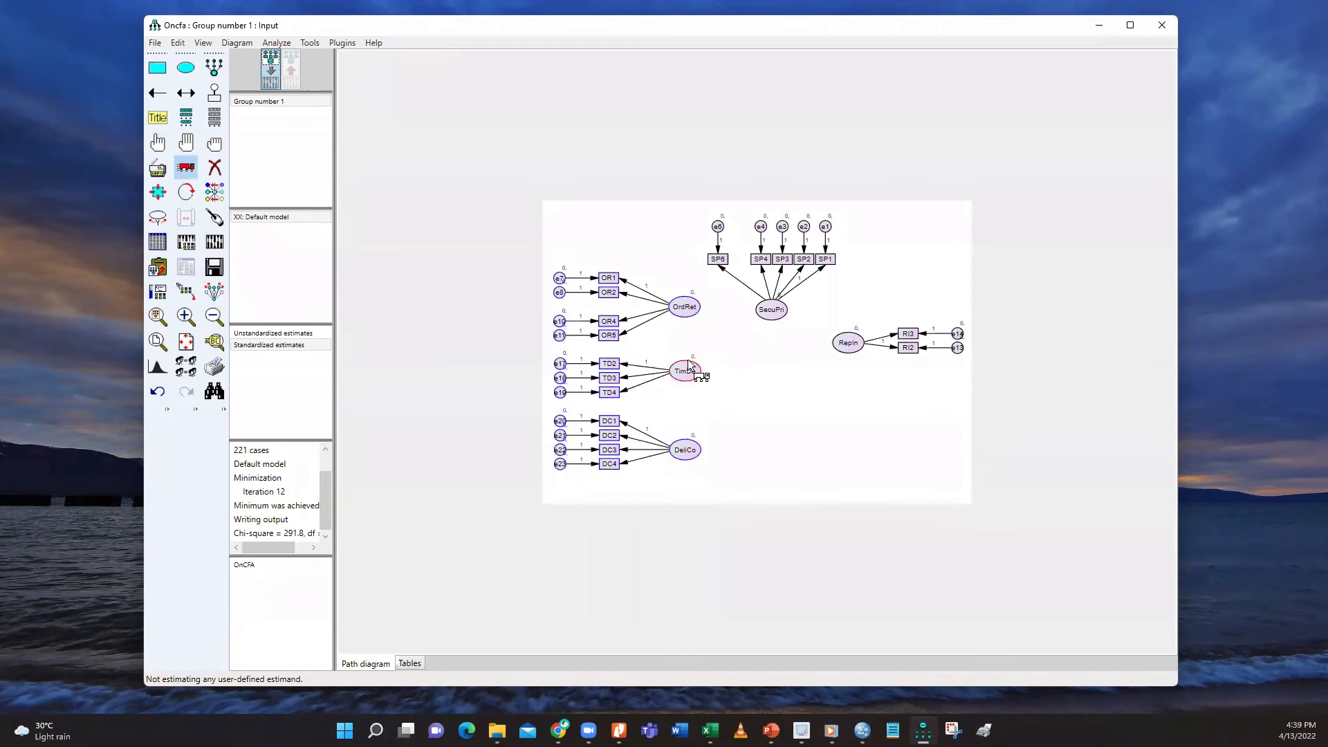
left_click(185, 170)
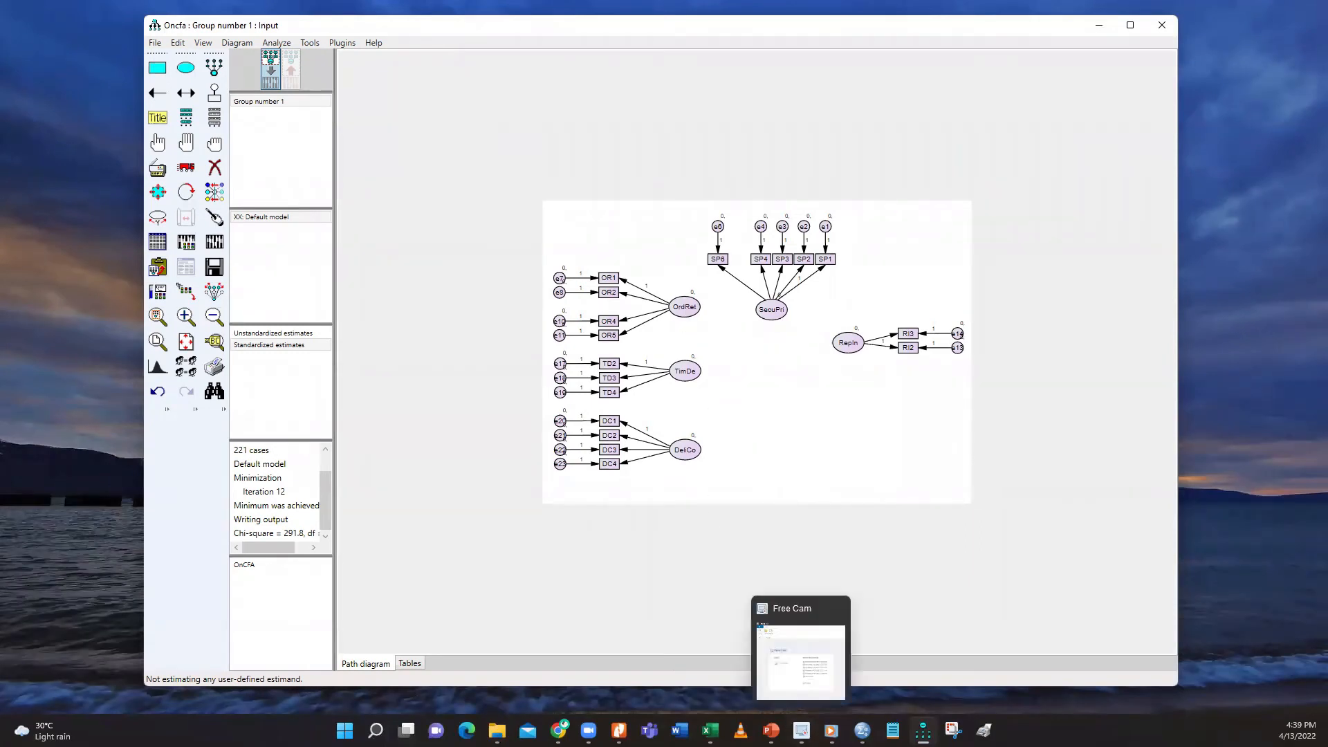
Switch to the Practice model document in Nitro Pro and examine the hypothesized paths between the constructs
mouse_move(770, 730)
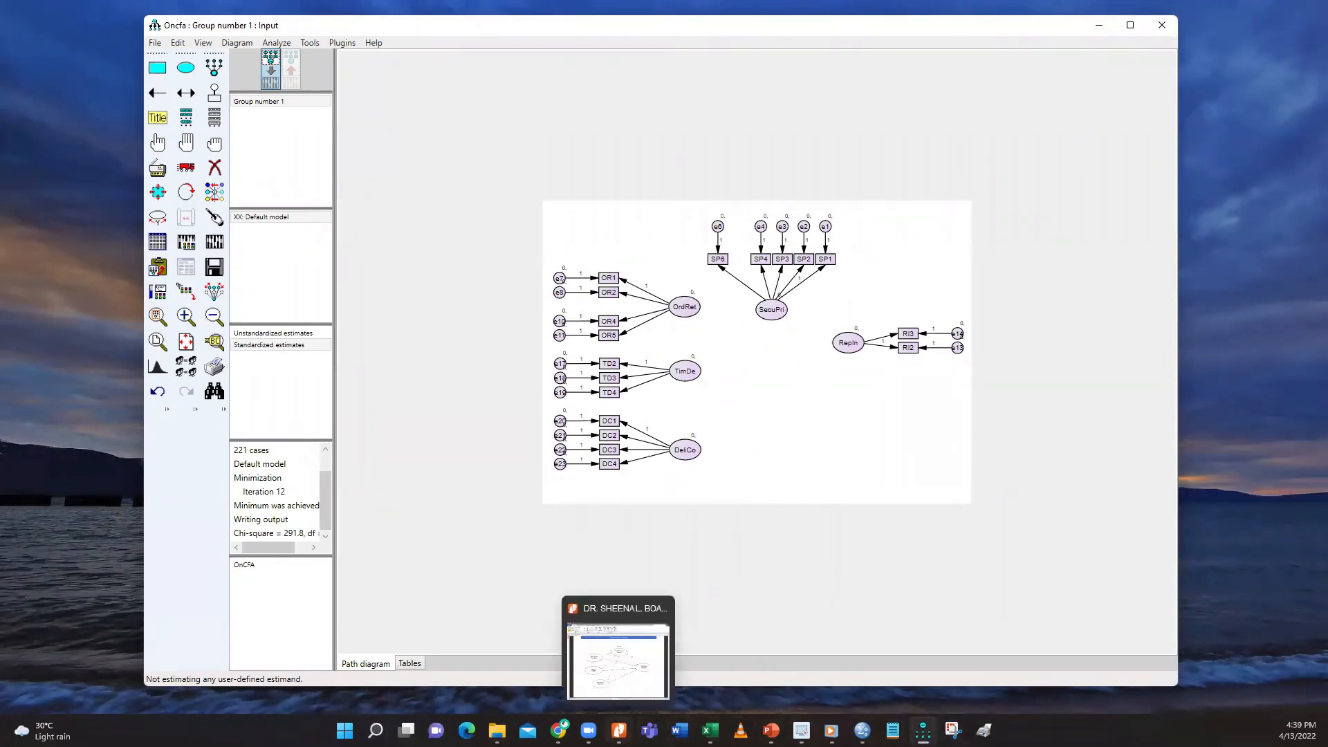
left_click(619, 730)
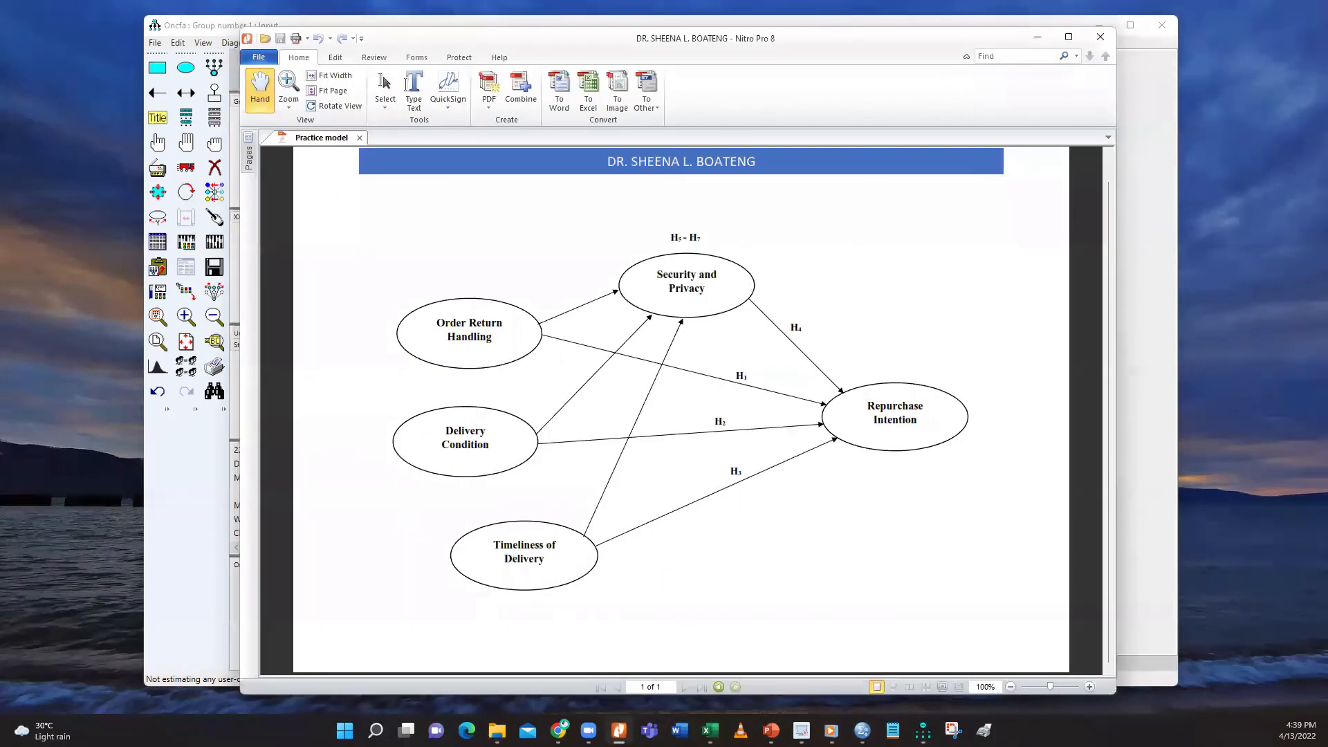
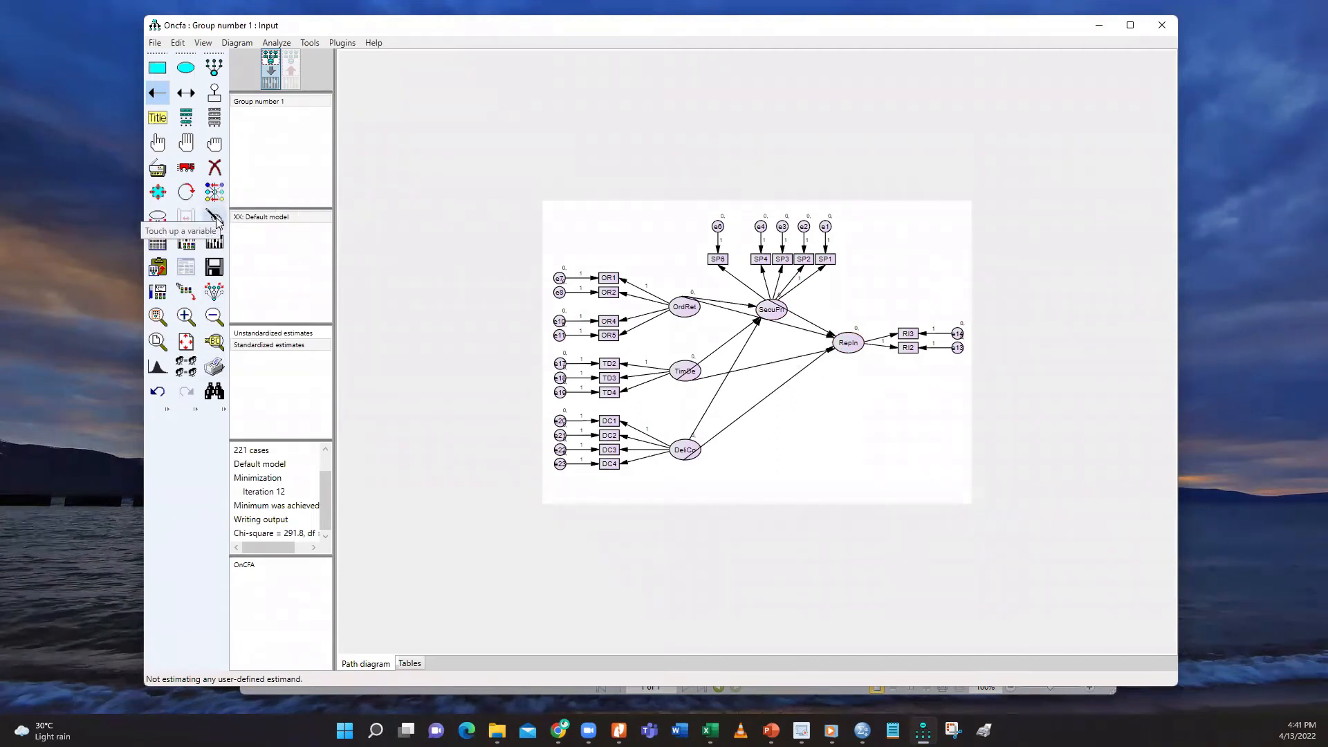
Touch up the OrdRet, TimDe, DeliCo, SecuPri and RepIn latent variables so their path arrows are neatly aligned
left_click(215, 219)
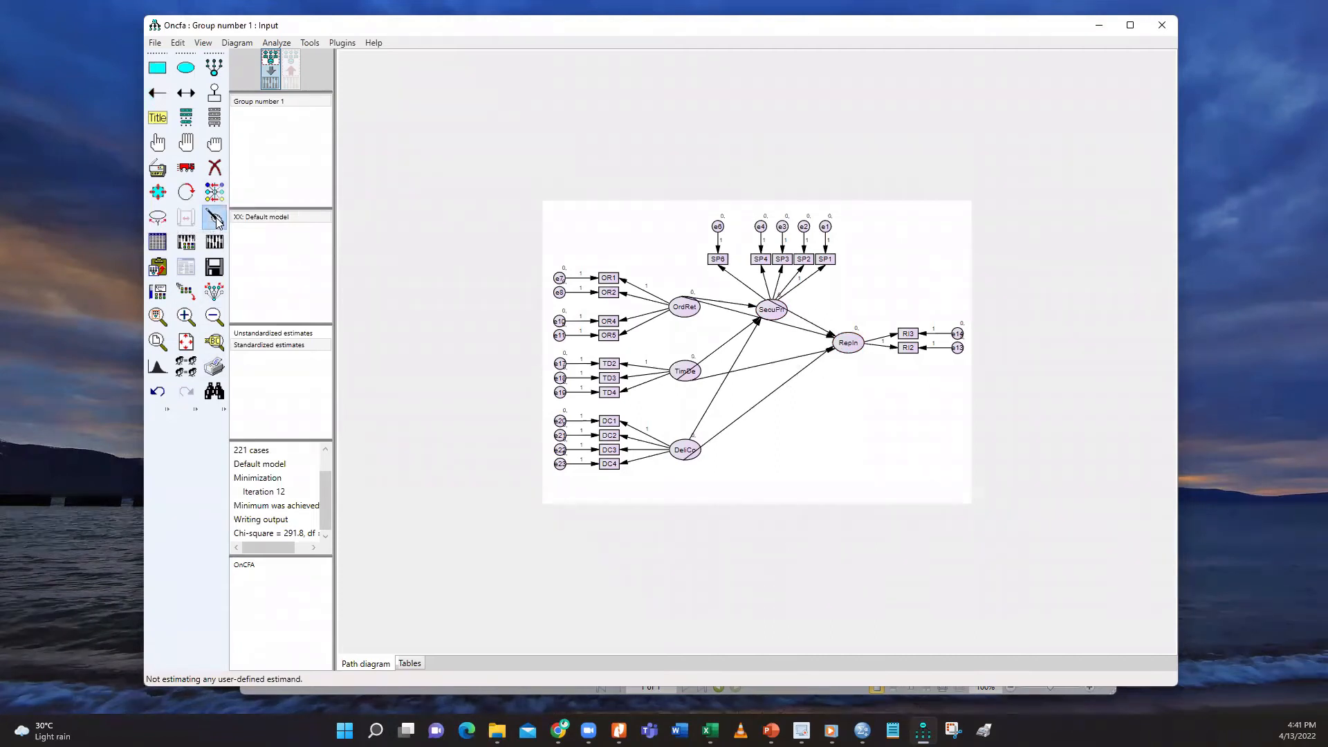
left_click(690, 375)
left_click(693, 453)
left_click(773, 312)
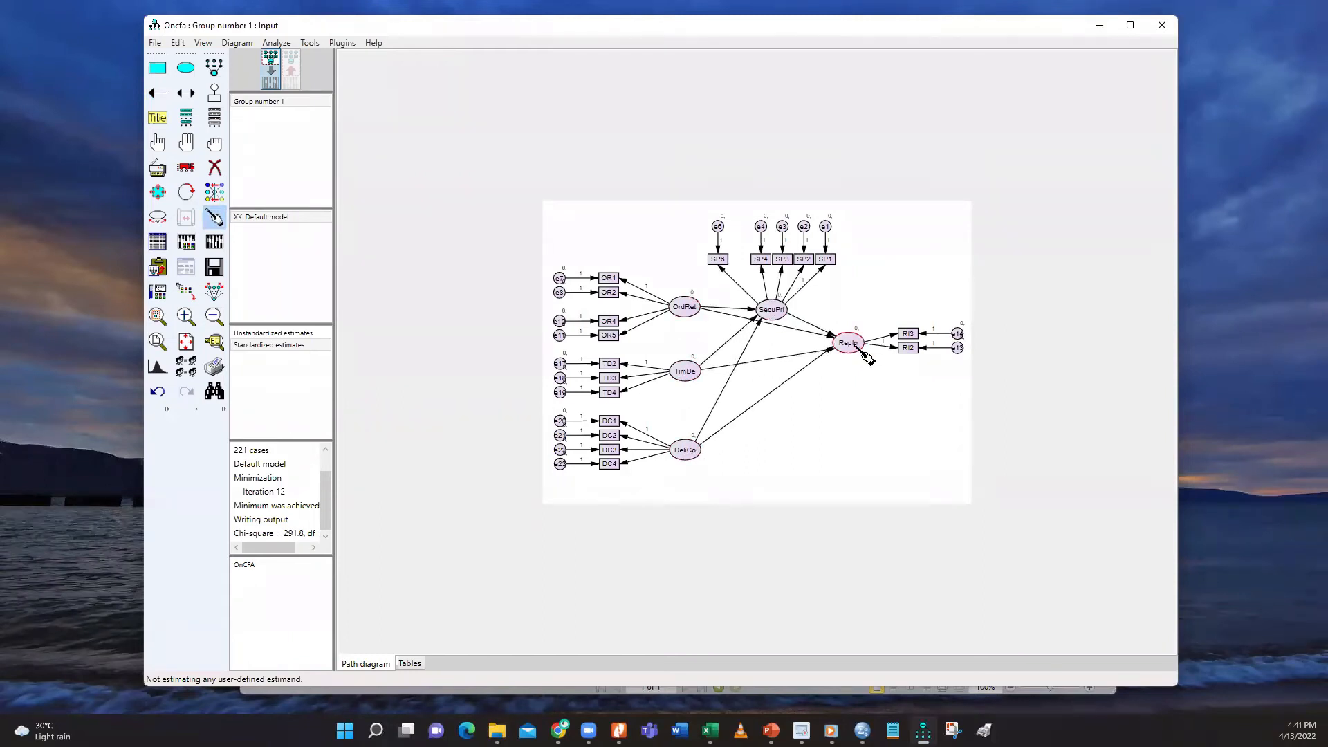
left_click(859, 349)
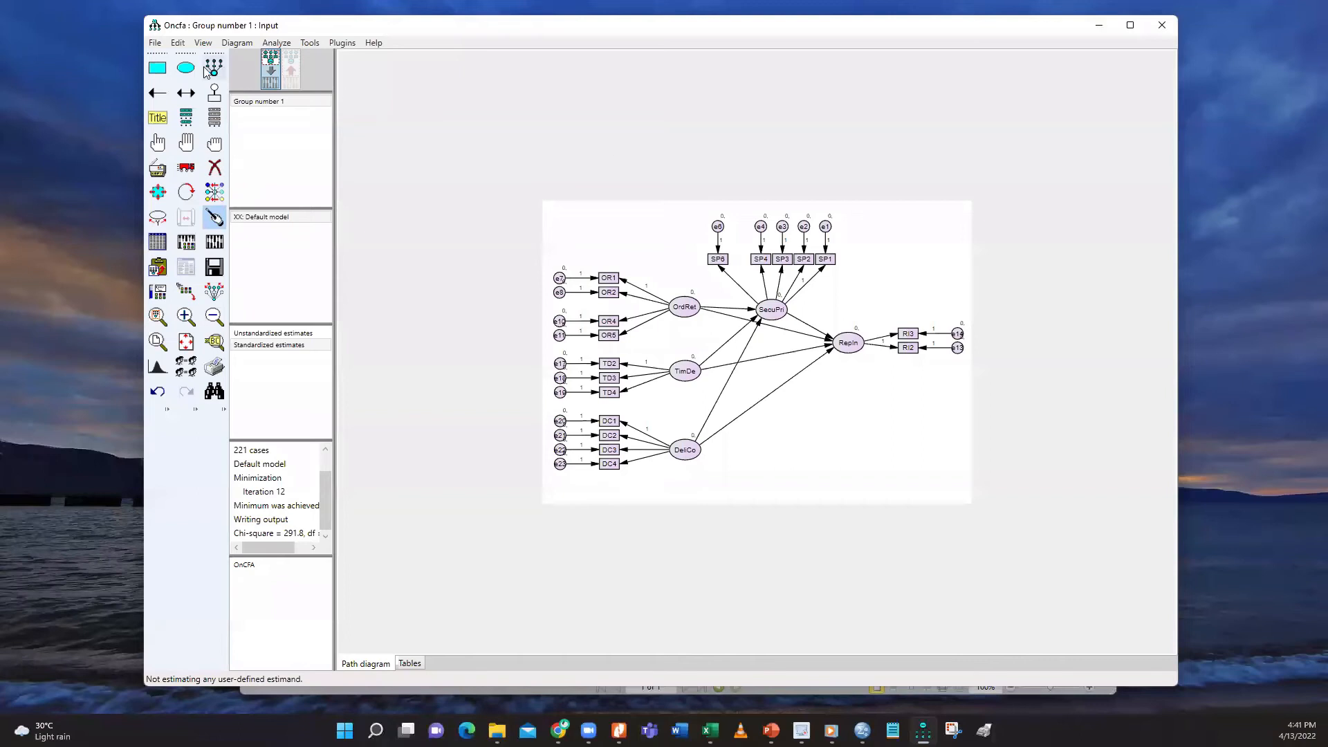
Save the structural diagram as a new file named OnPA in the UGBS 703 Advanced Quantitative Methods folder
left_click(154, 45)
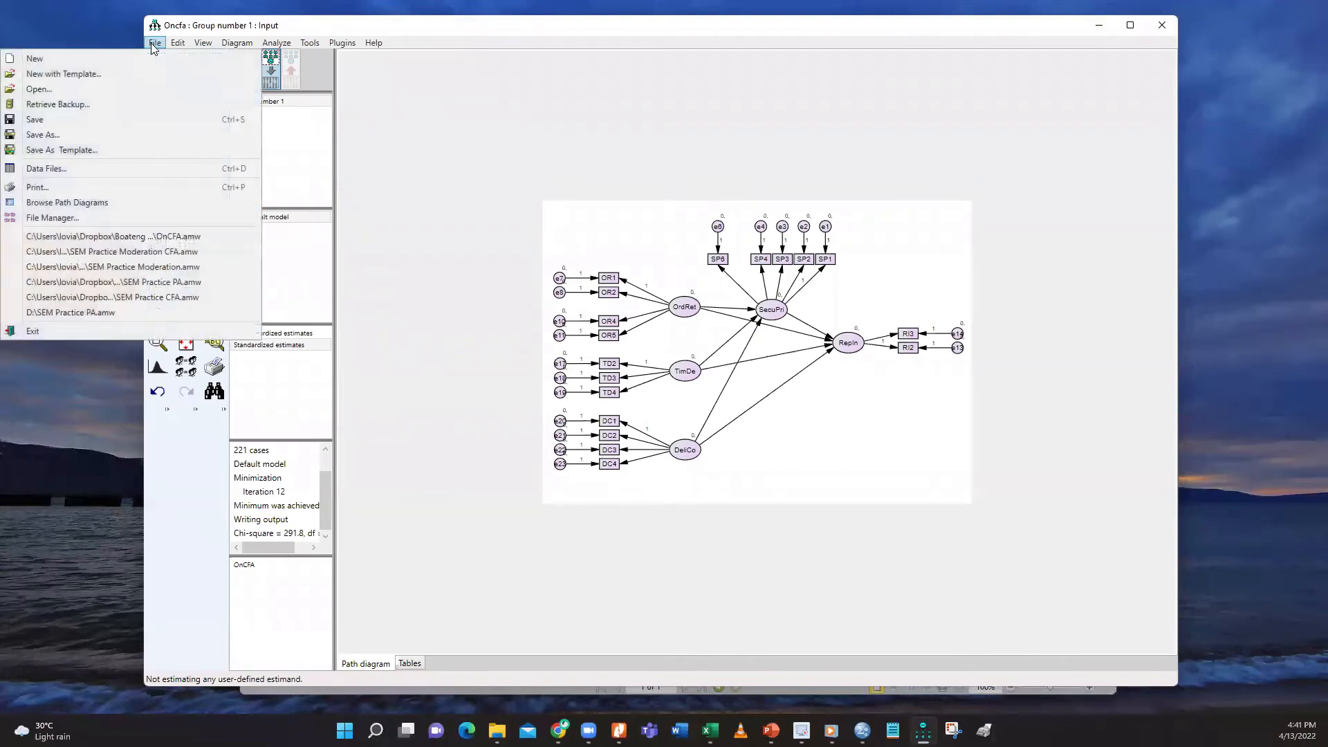
left_click(56, 134)
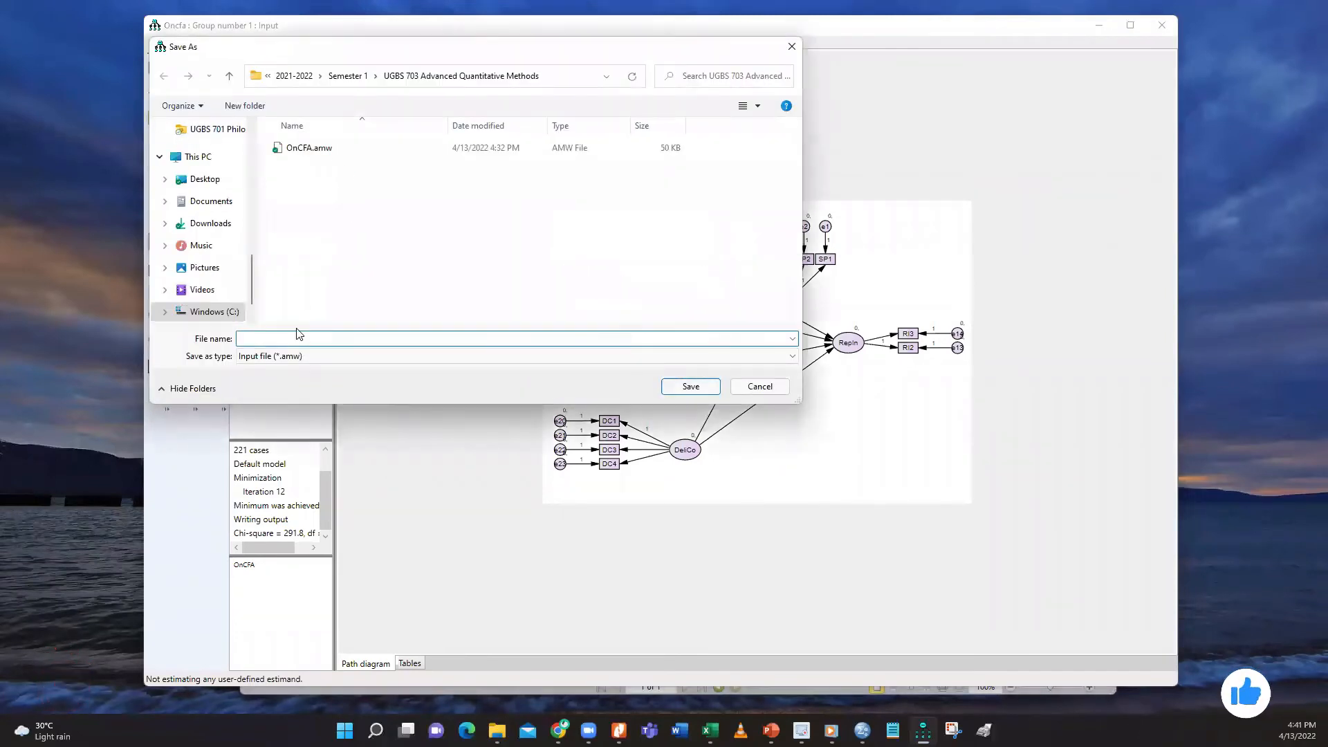
type("On")
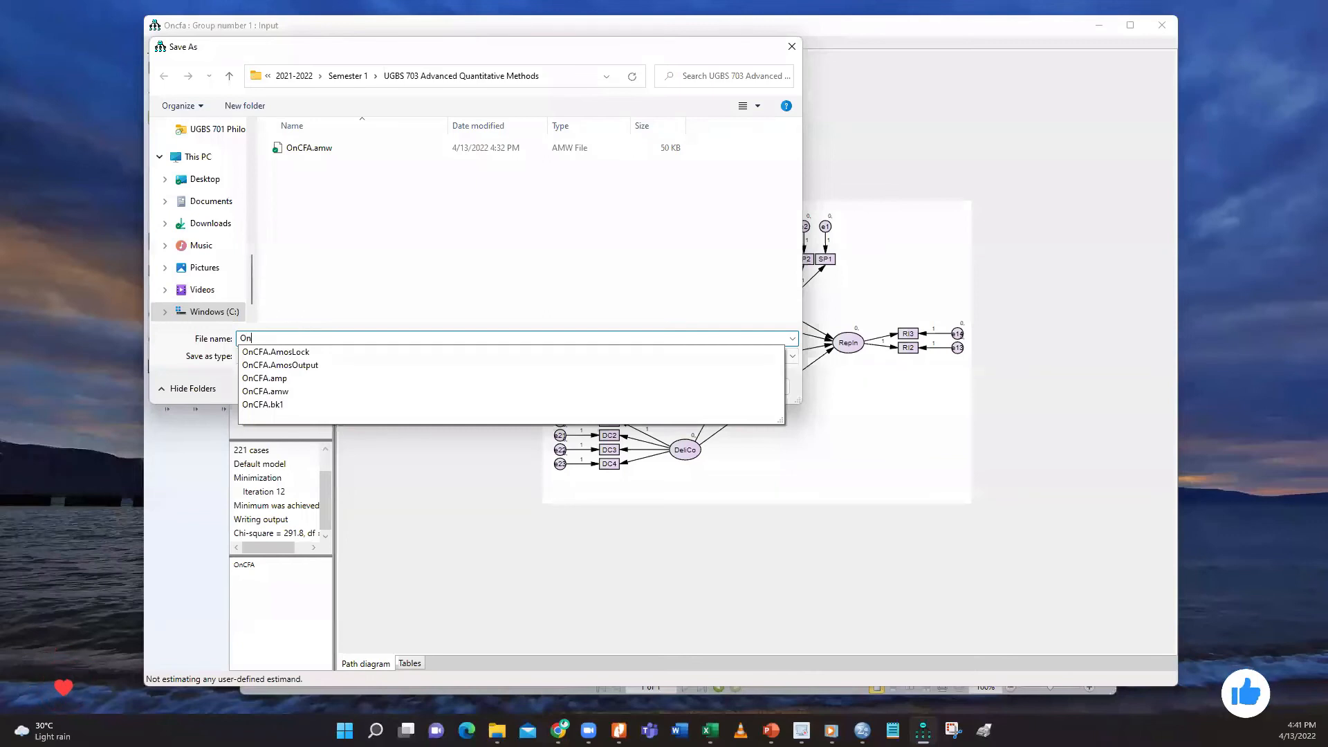
type("PA")
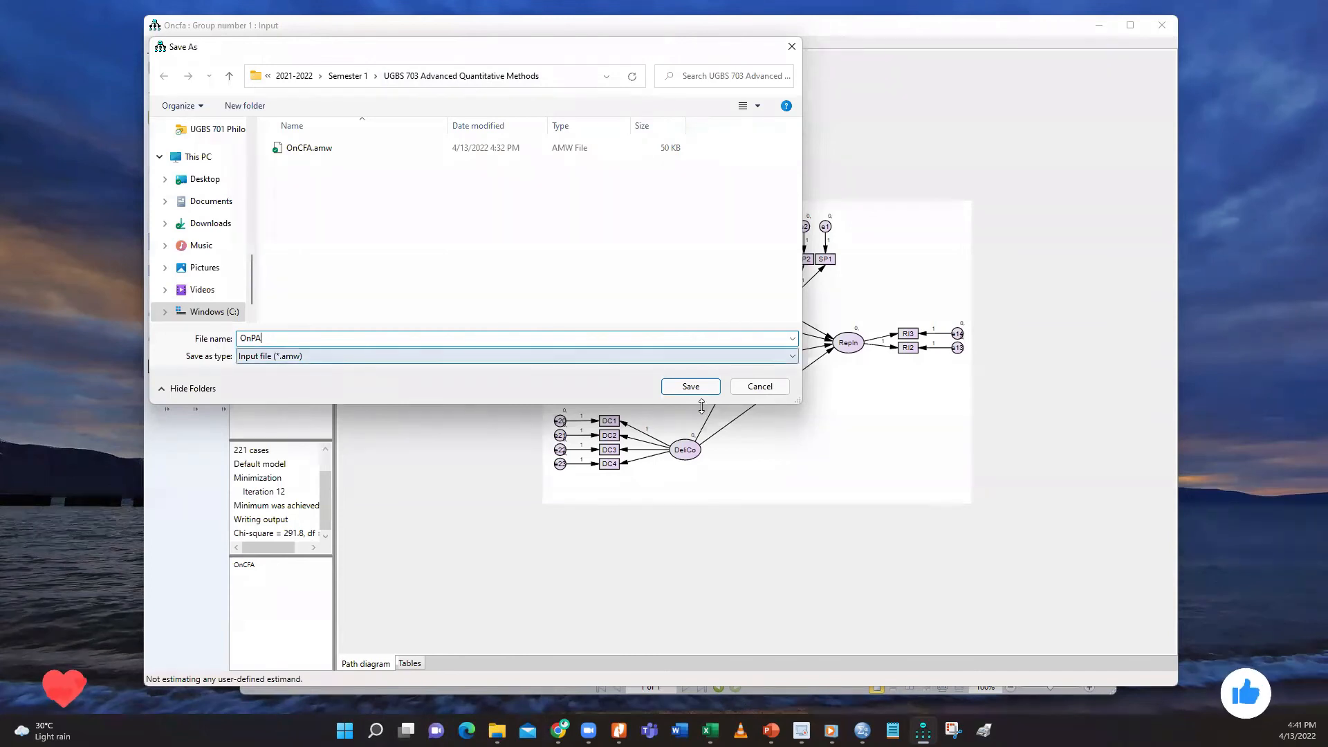
left_click(691, 387)
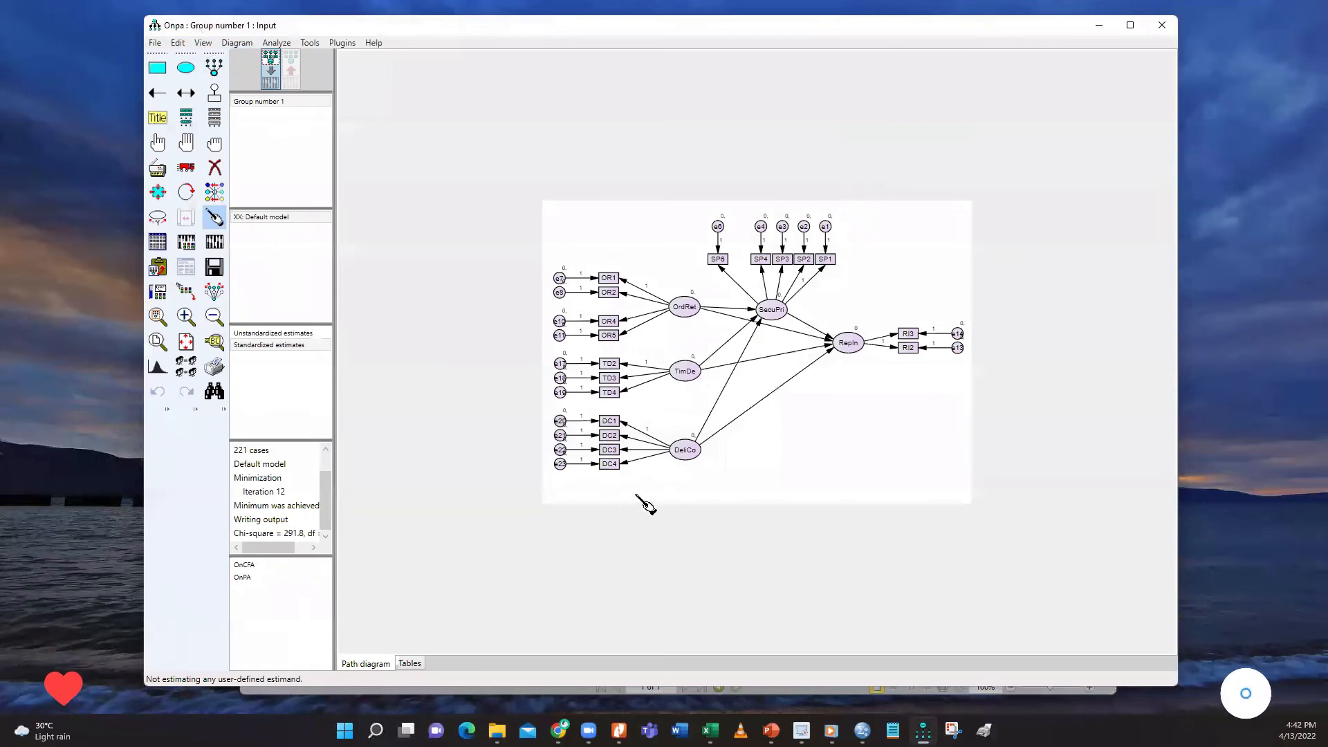
Open the OnCFA diagram to compare it with the structural model, and return to the OnPA diagram
left_click(252, 565)
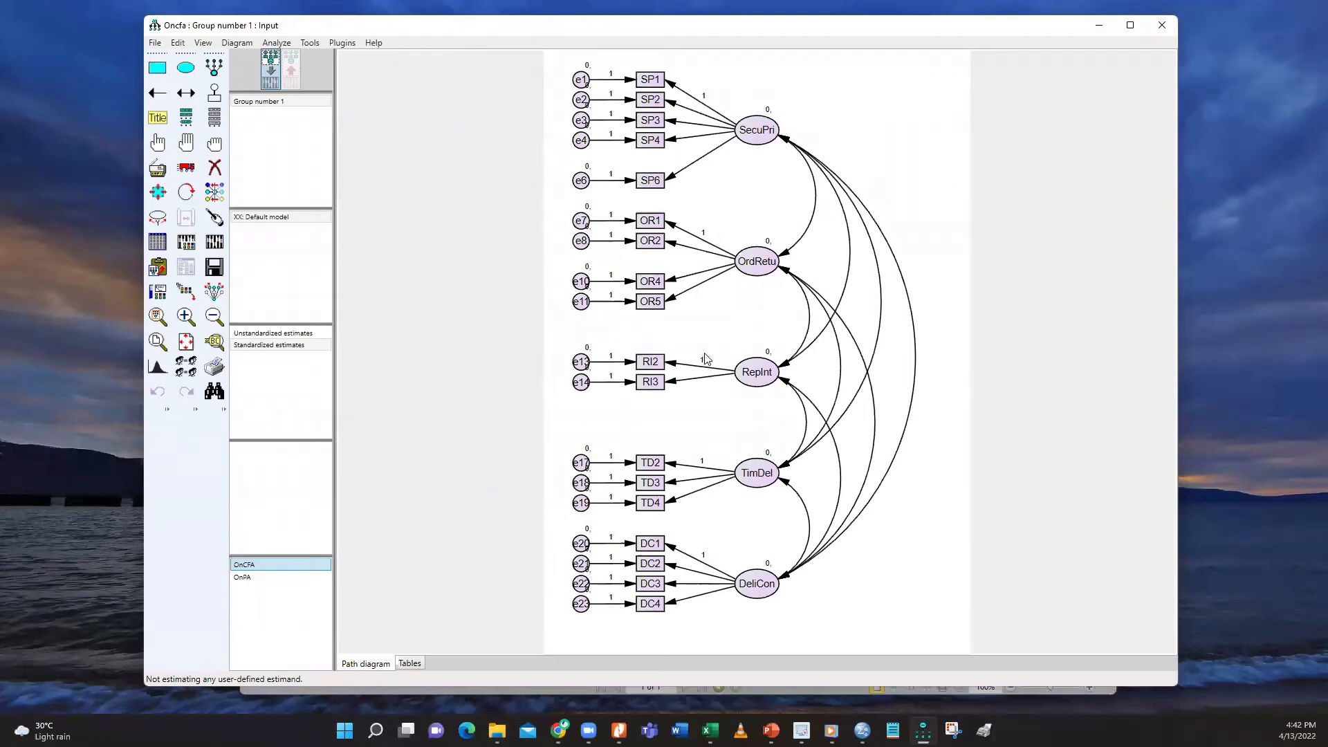
left_click(243, 577)
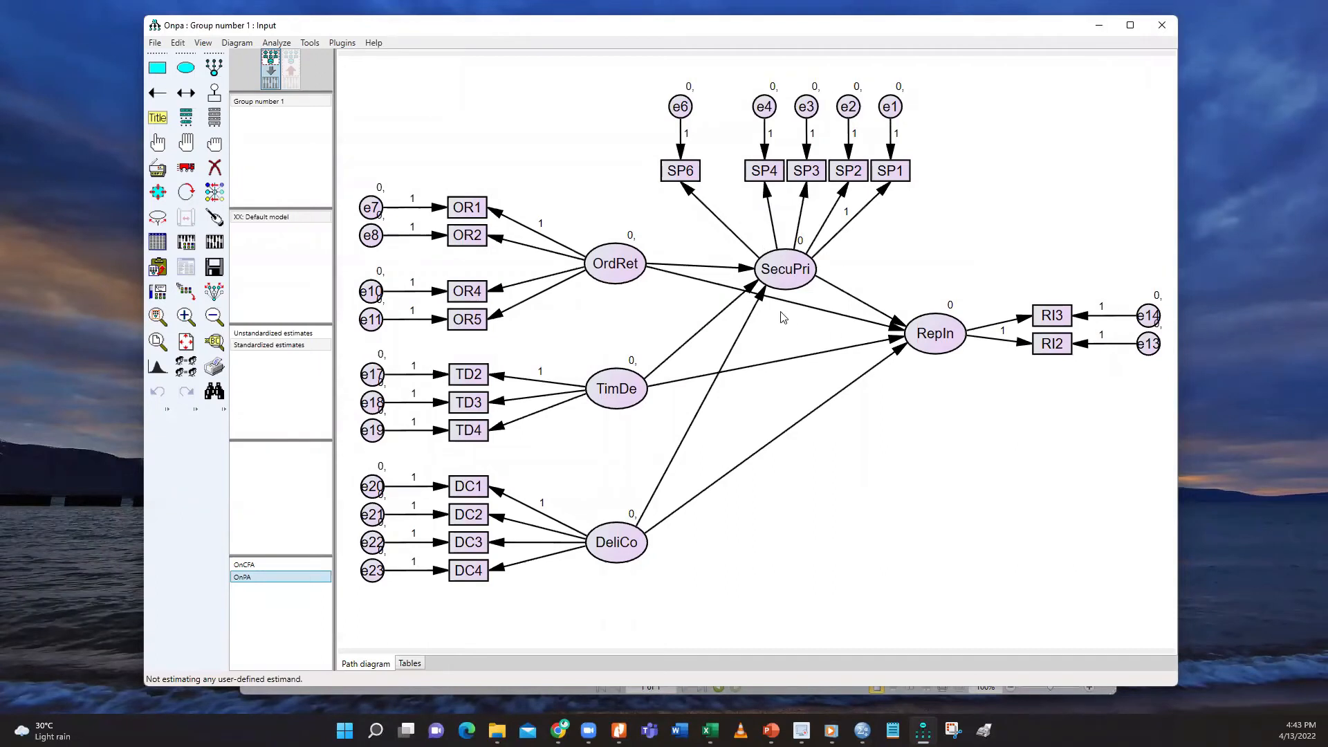
Add a unique residual variable to each of the endogenous latent variables SecuPri and RepIn
mouse_move(719, 720)
left_click(215, 96)
left_click(783, 252)
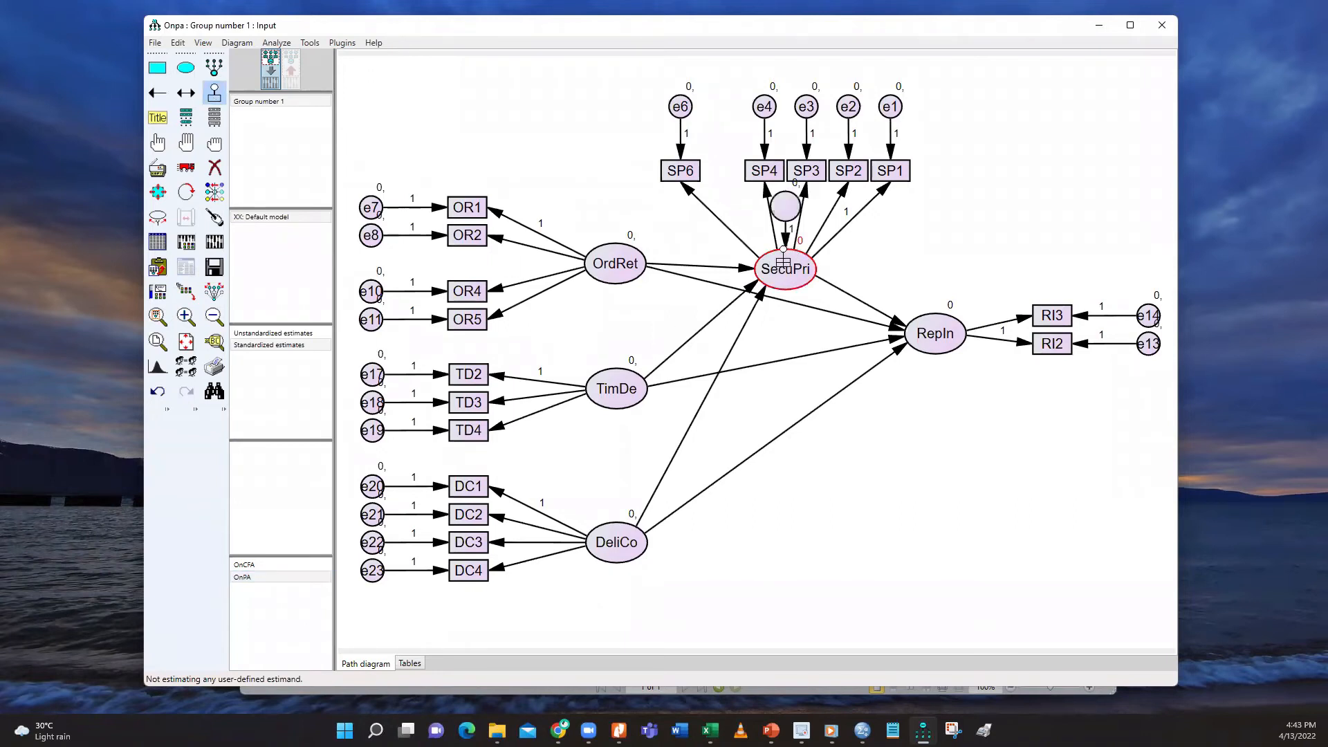
left_click(925, 305)
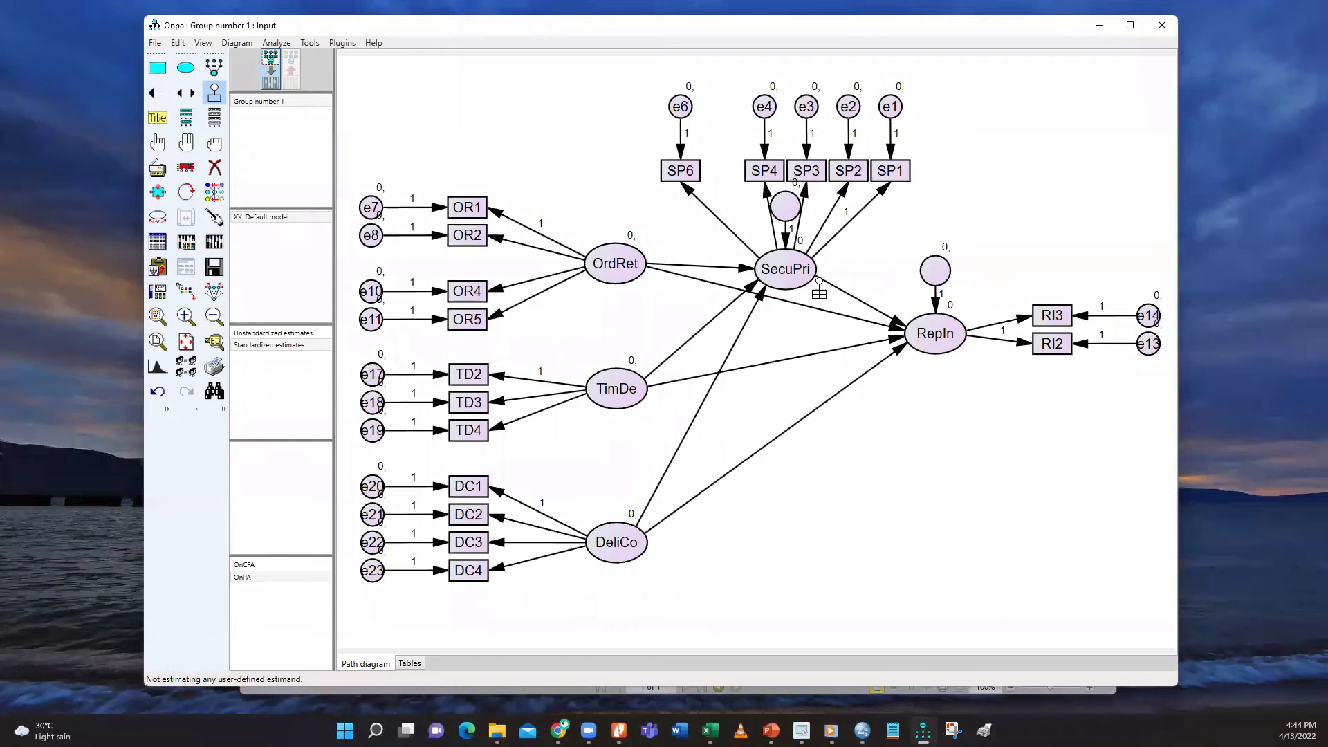
Automatically name the unobserved variables so the new residuals of SecuPri and RepIn receive labels
left_click(215, 91)
left_click(344, 44)
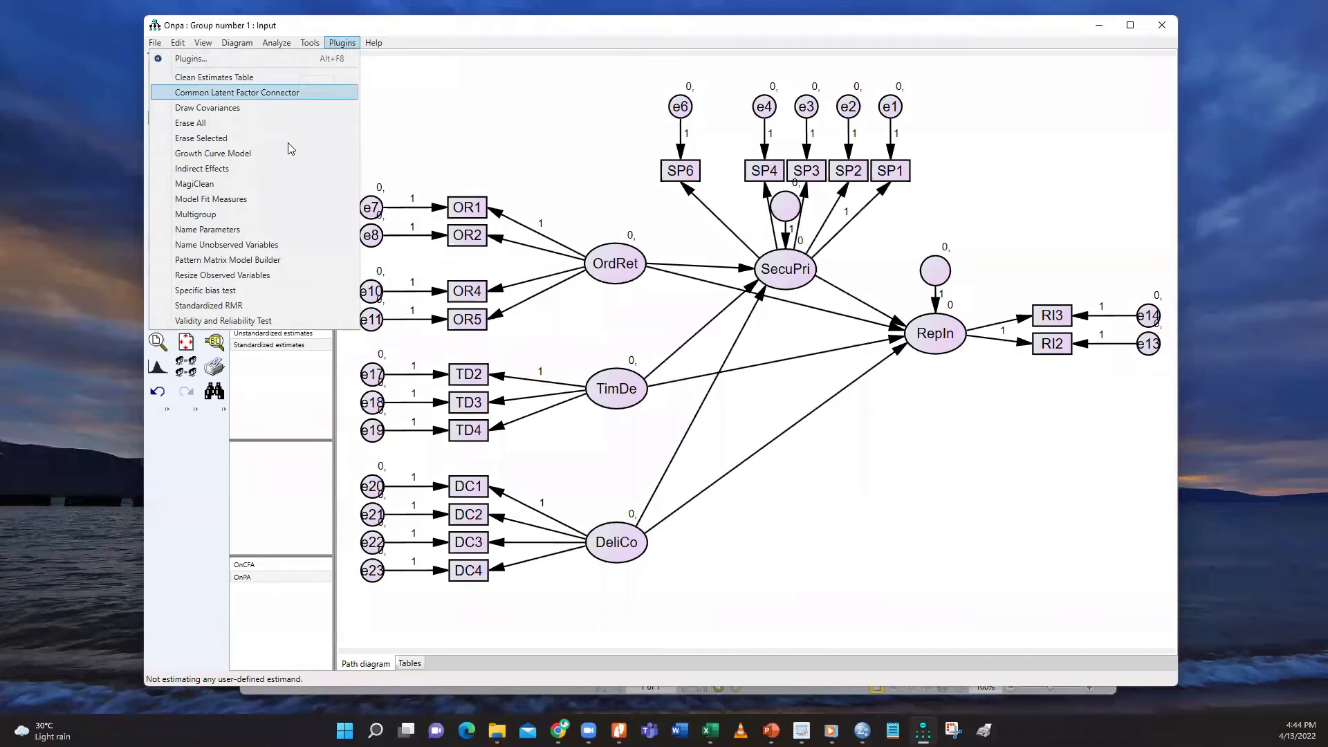
left_click(294, 244)
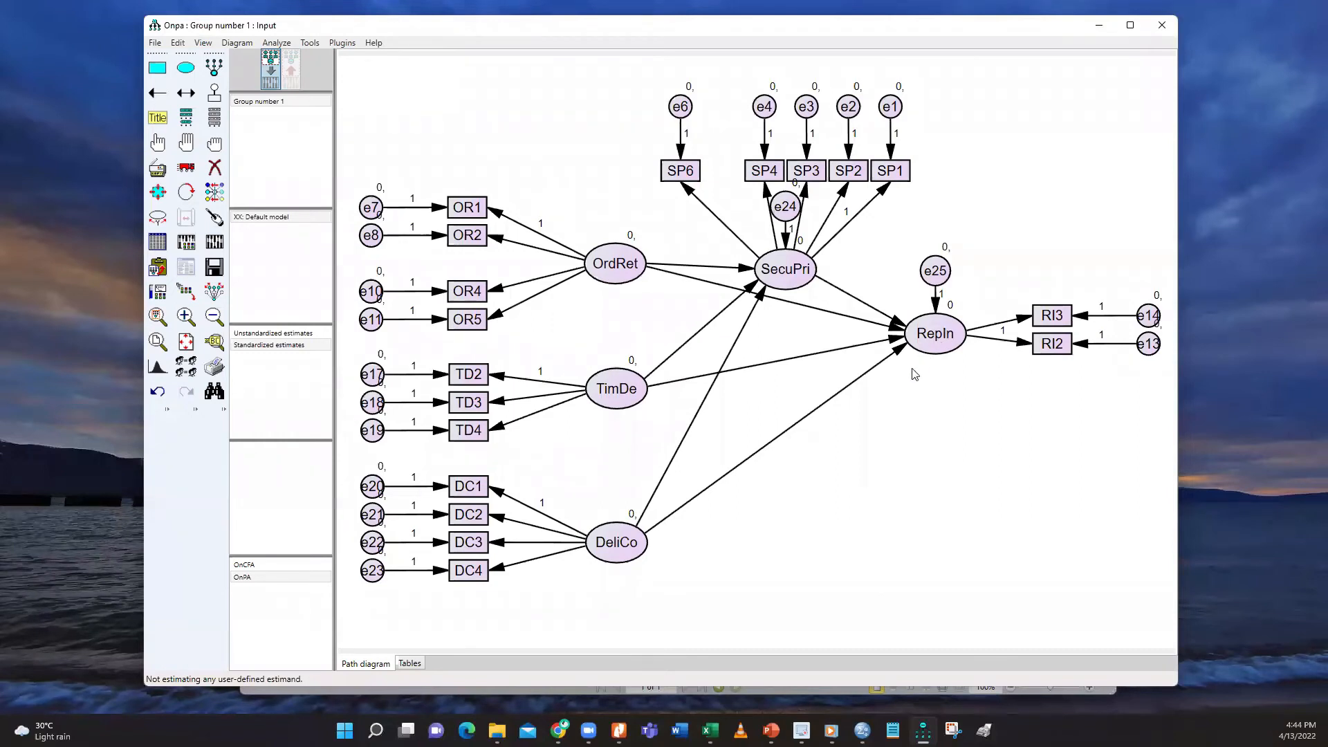
Turn off modification indices and correlations of estimates in the analysis output options, and try to calculate the estimates
left_click(187, 242)
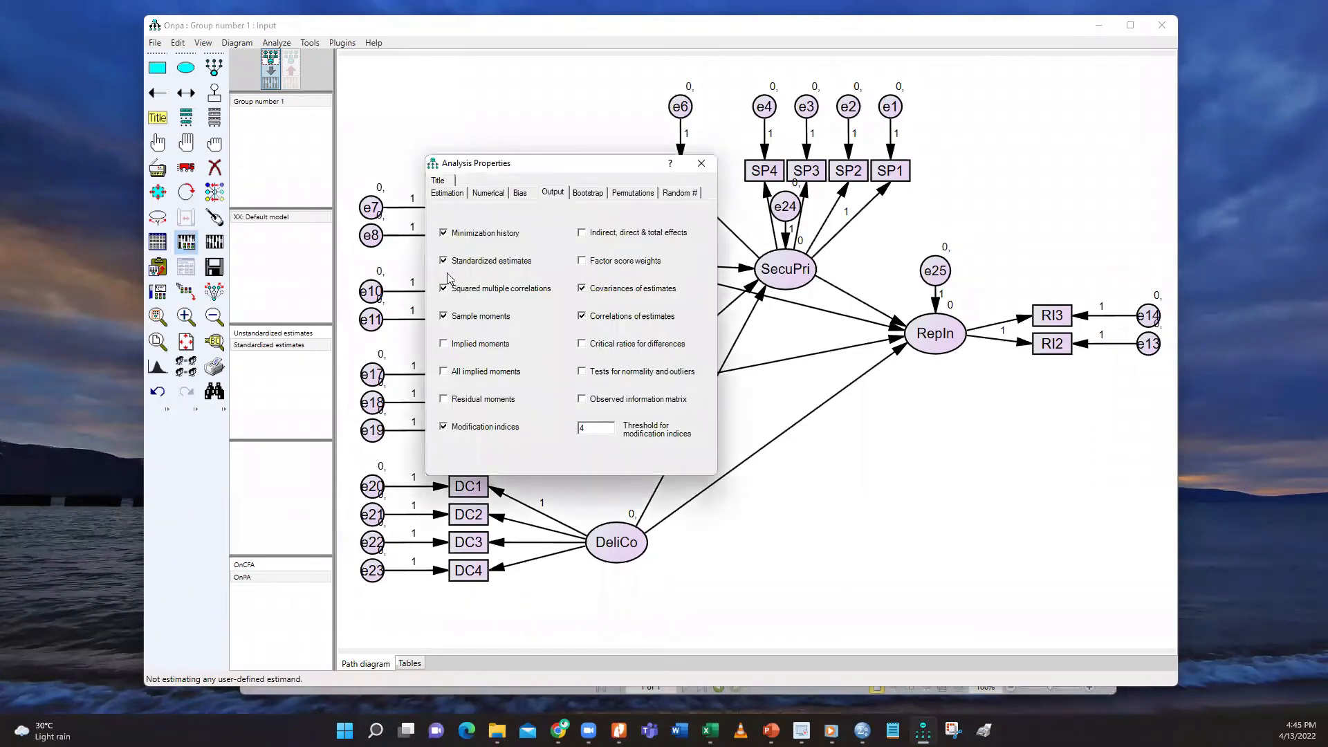
left_click(446, 428)
left_click(582, 316)
left_click(701, 164)
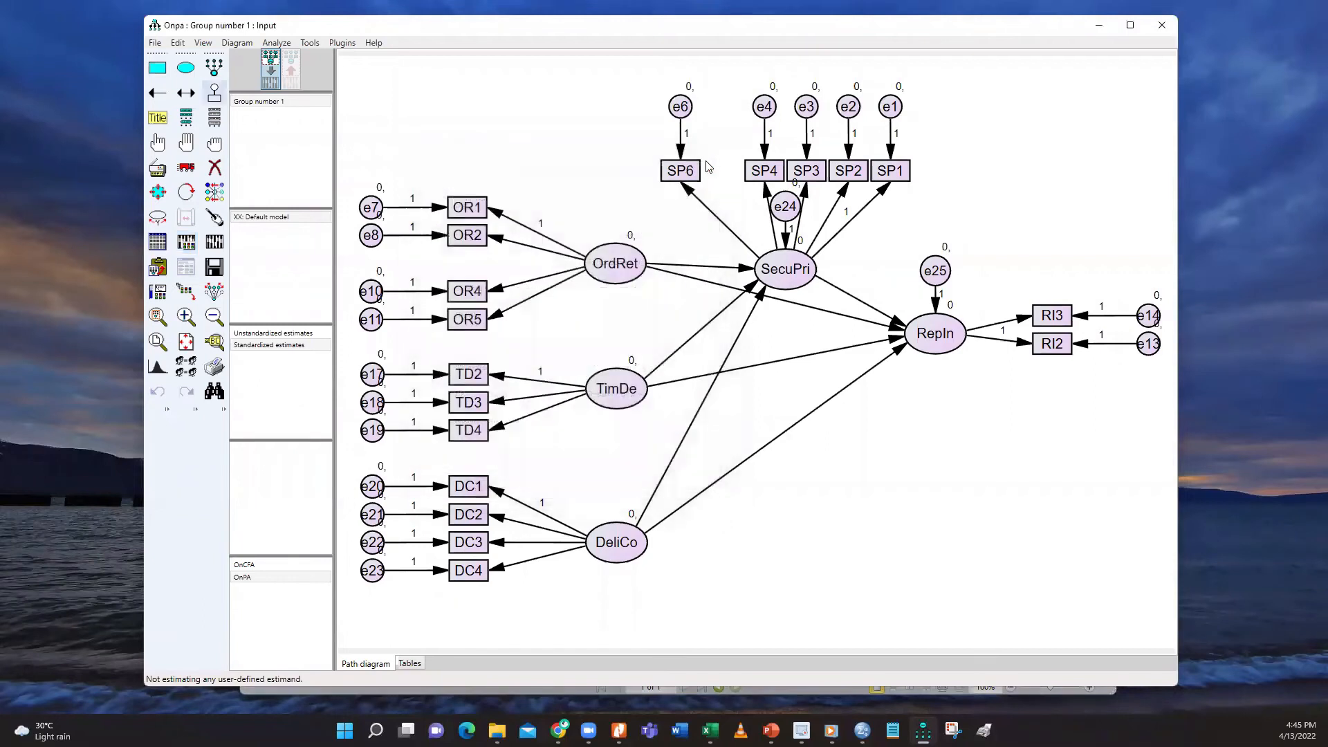
left_click(215, 242)
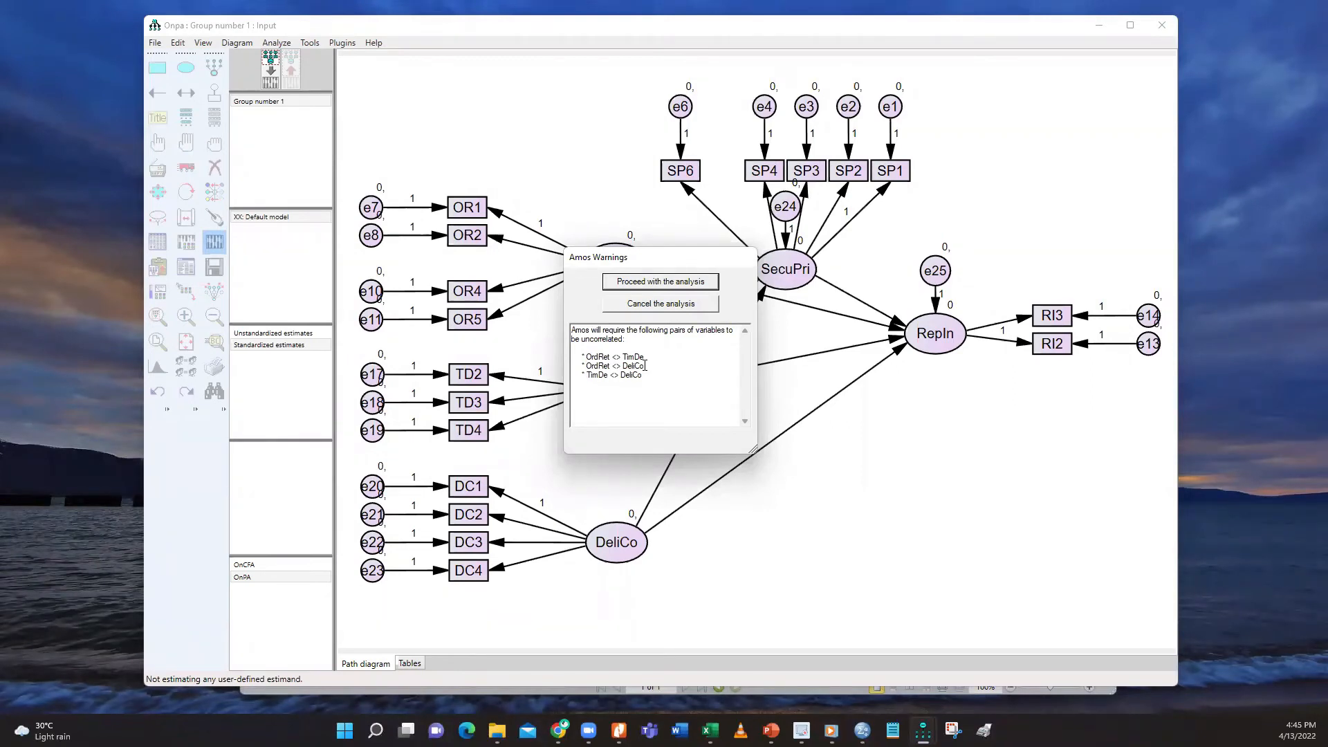
left_click(677, 308)
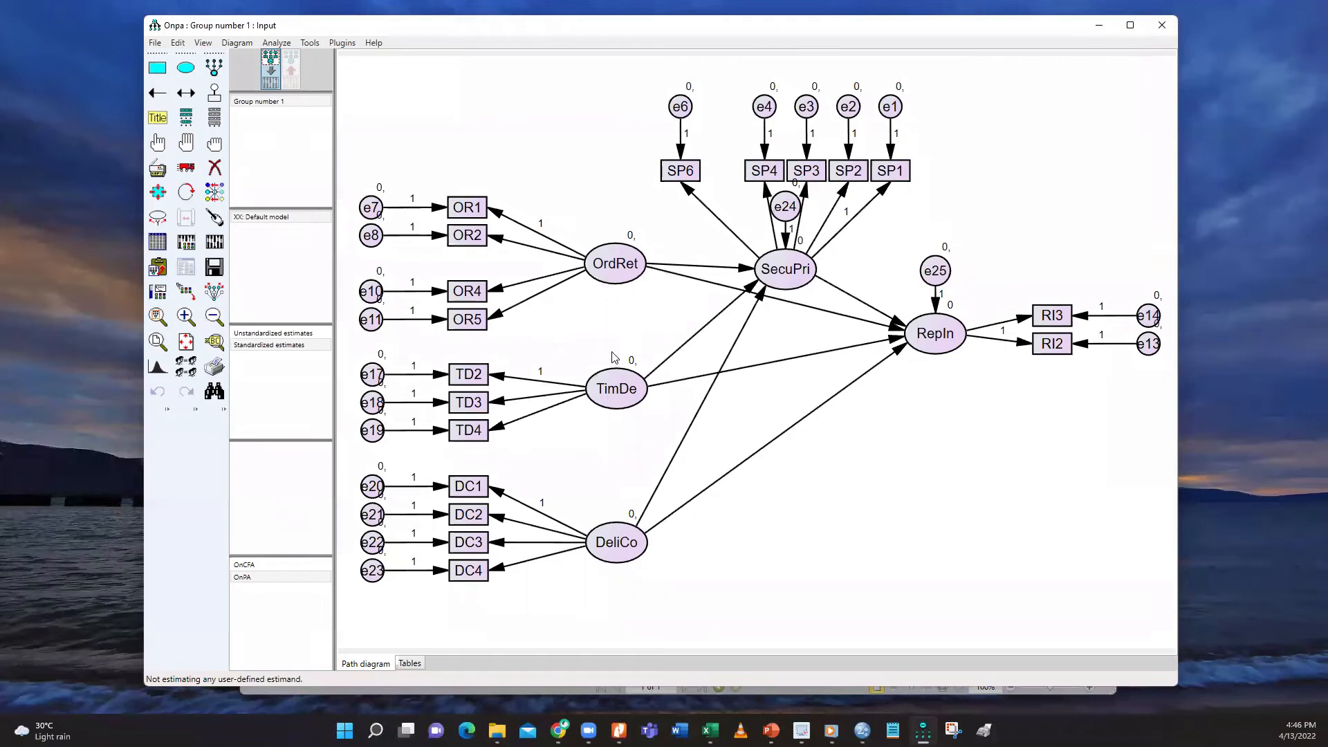
Draw covariances among the exogenous latent variables OrdRet, TimDe and DeliCo, and clear the selection
left_click(158, 143)
left_click(627, 279)
left_click(622, 357)
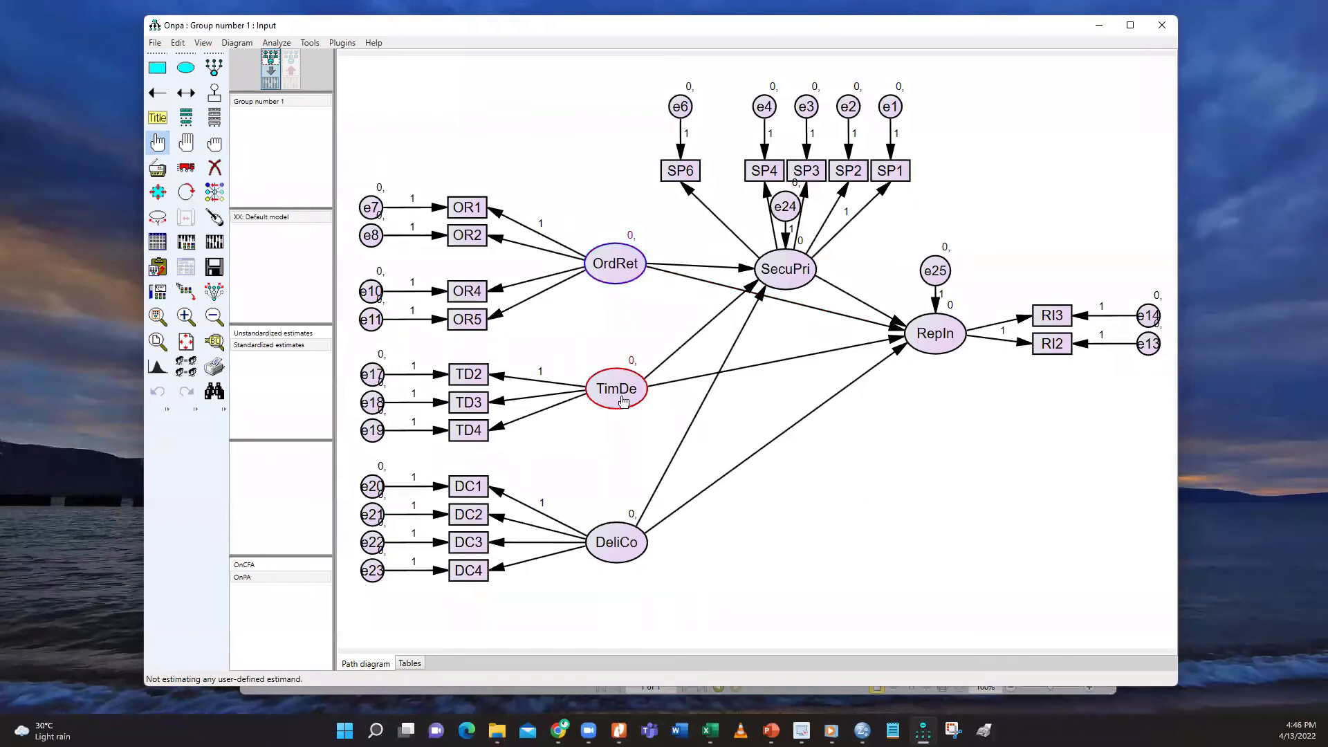
left_click(627, 551)
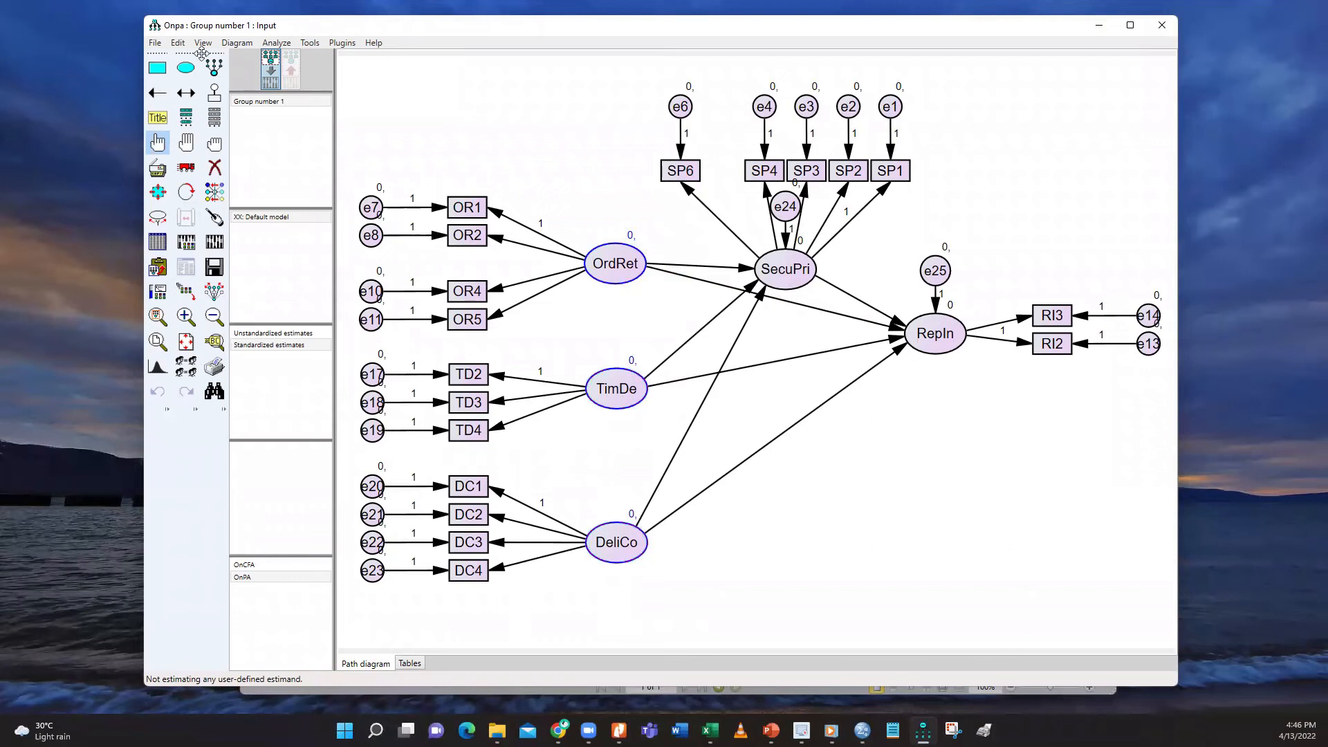
left_click(343, 43)
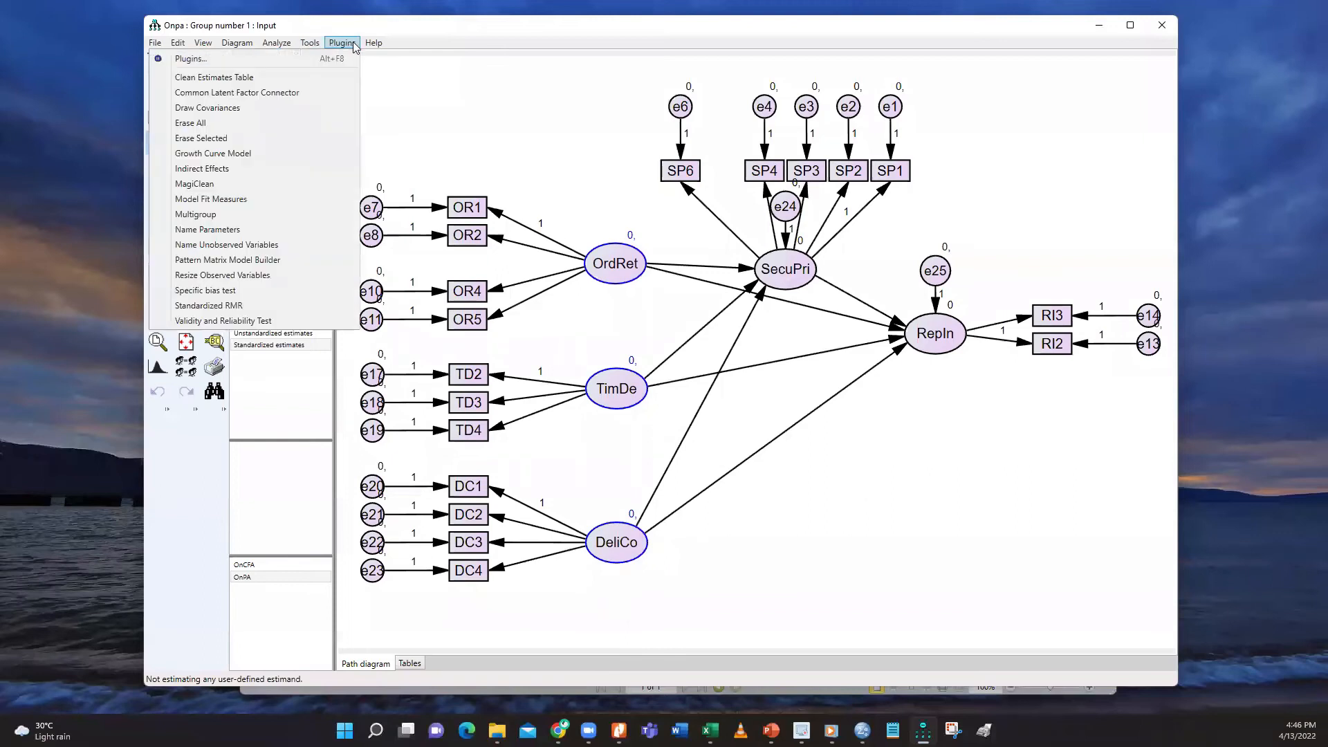
left_click(307, 108)
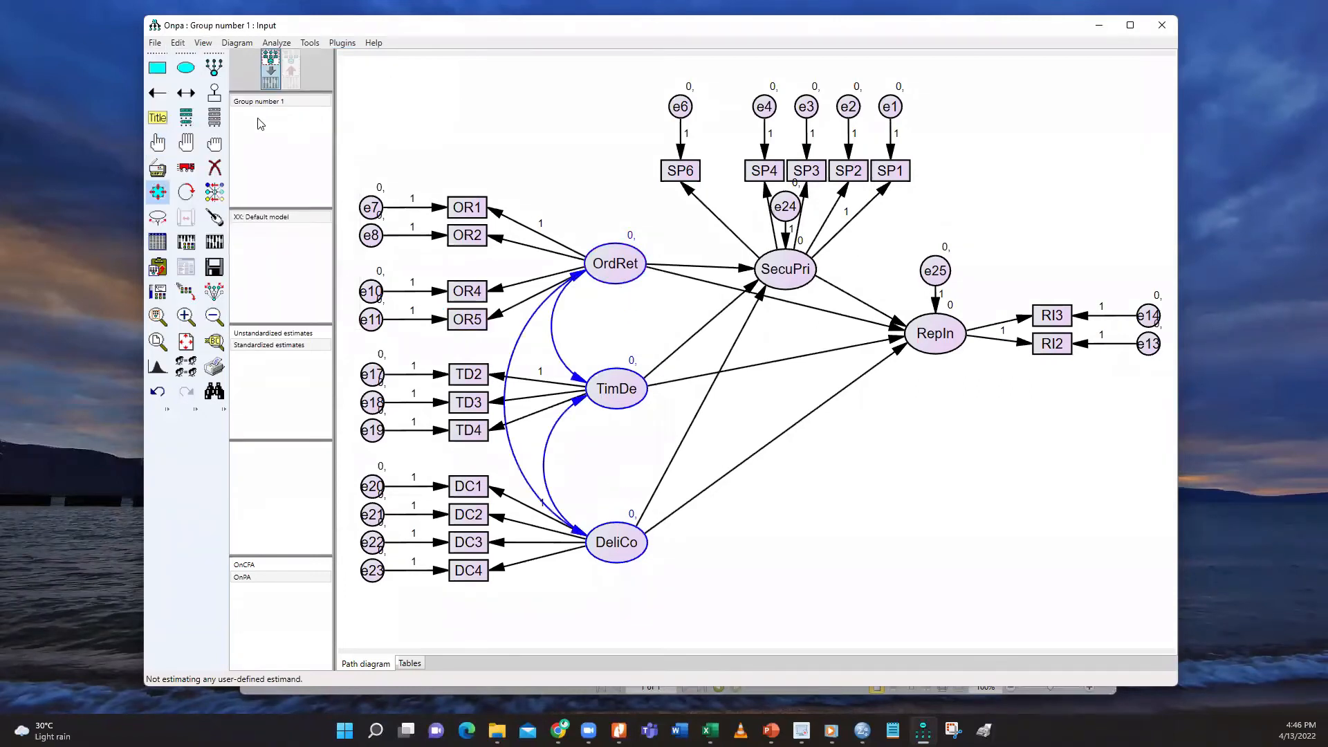
left_click(187, 143)
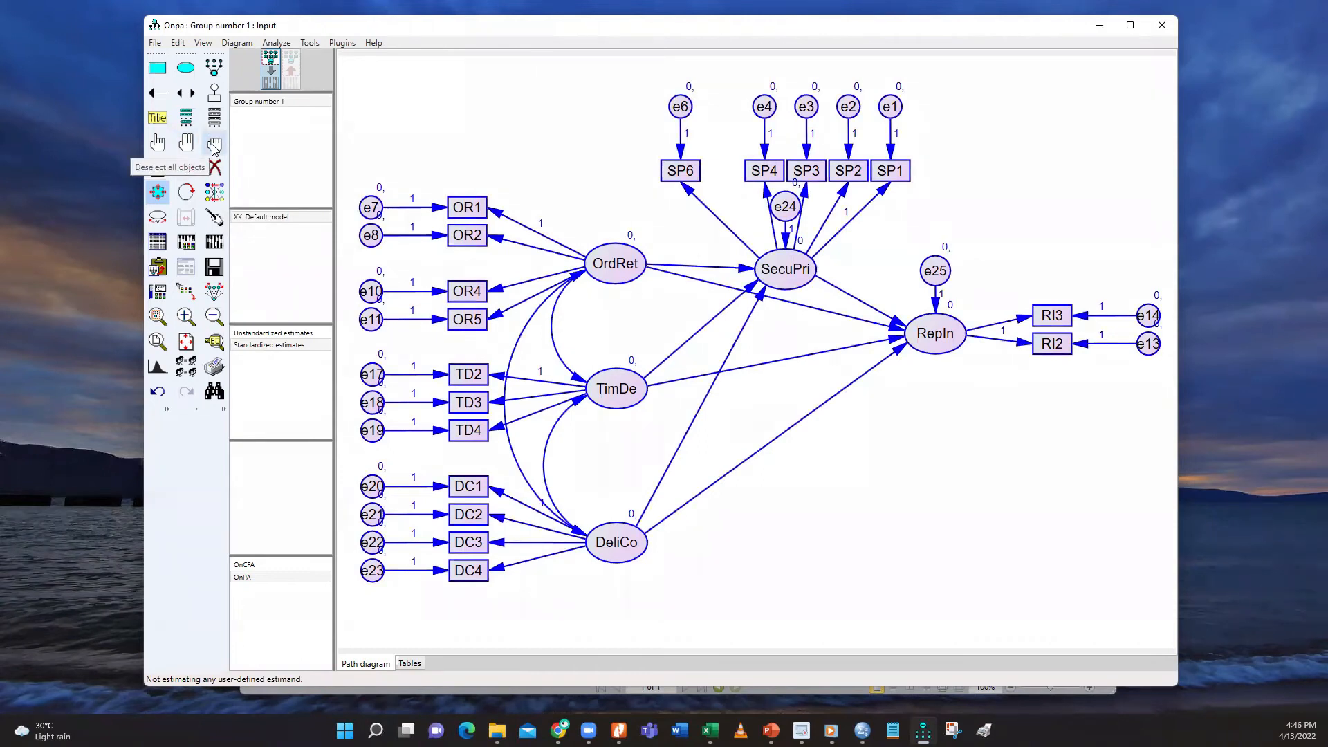
left_click(214, 146)
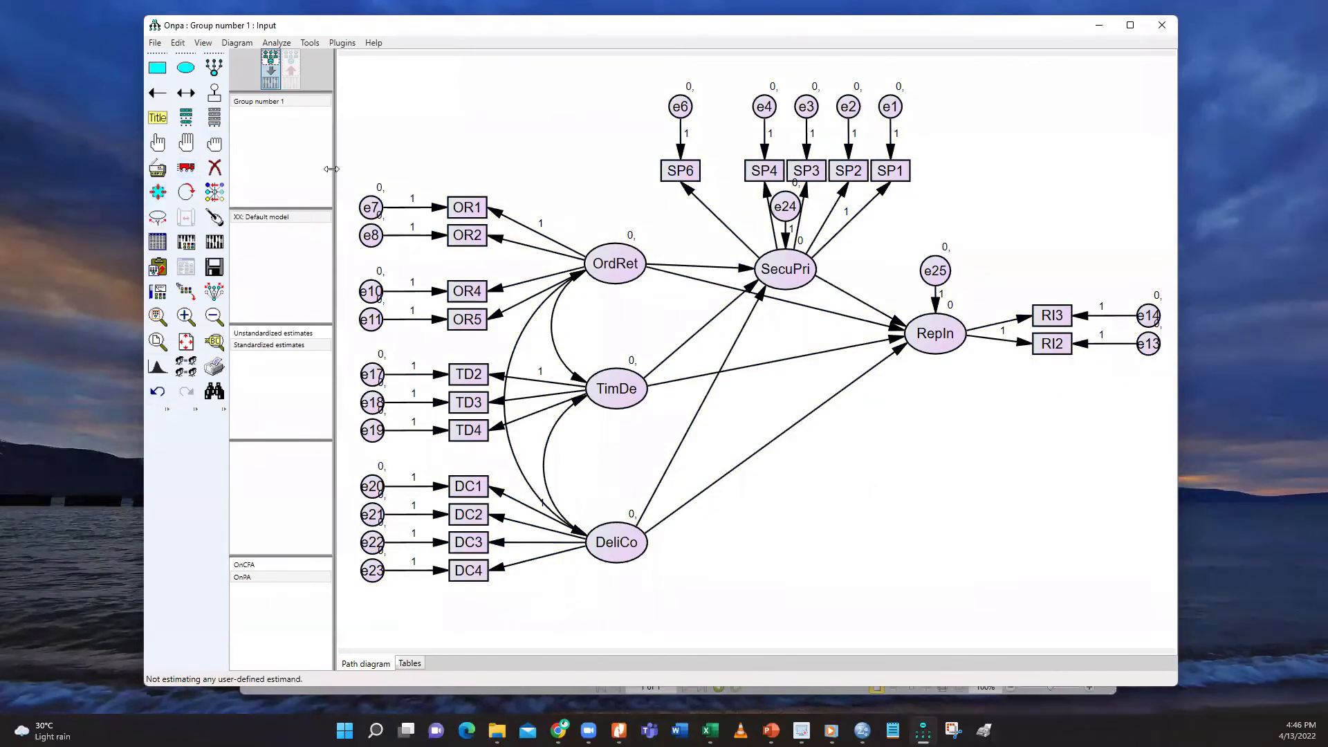
Calculate the estimates of the structural model and review the regression weights and standardized regression weights in the output
left_click(218, 246)
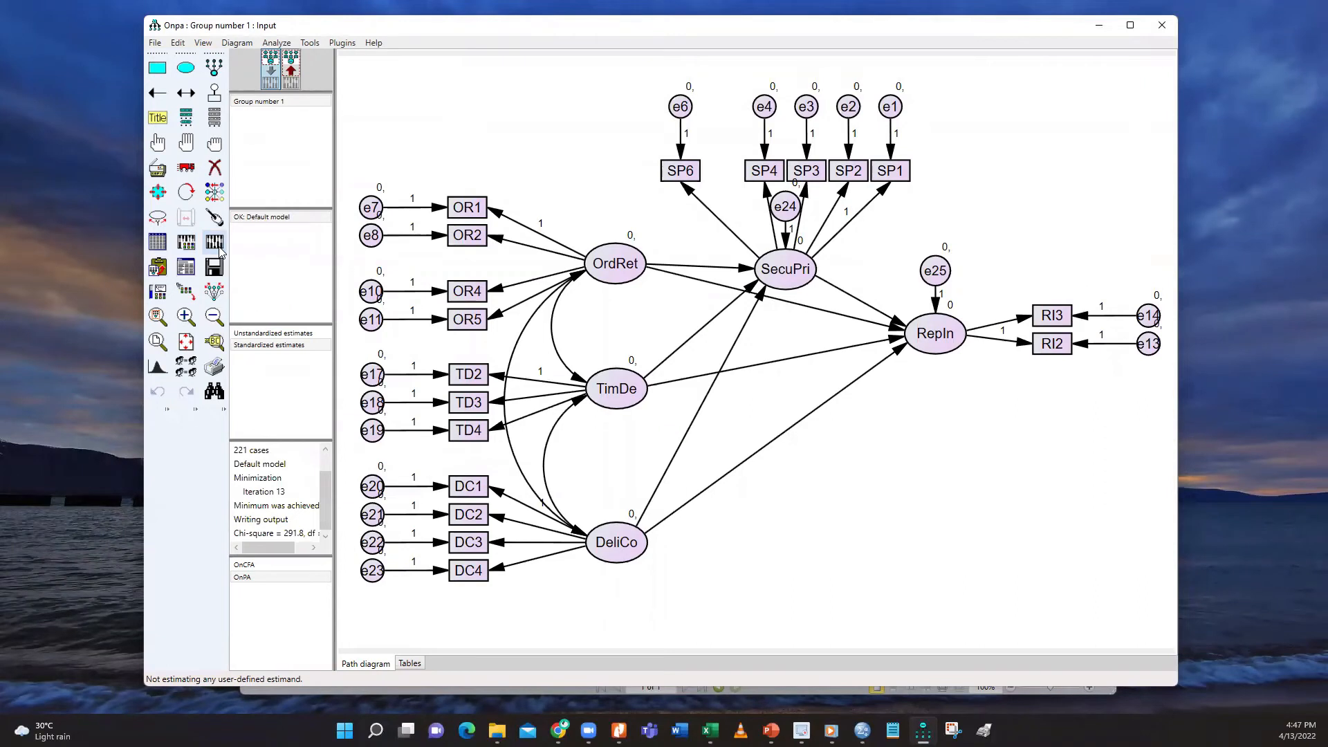
left_click(185, 271)
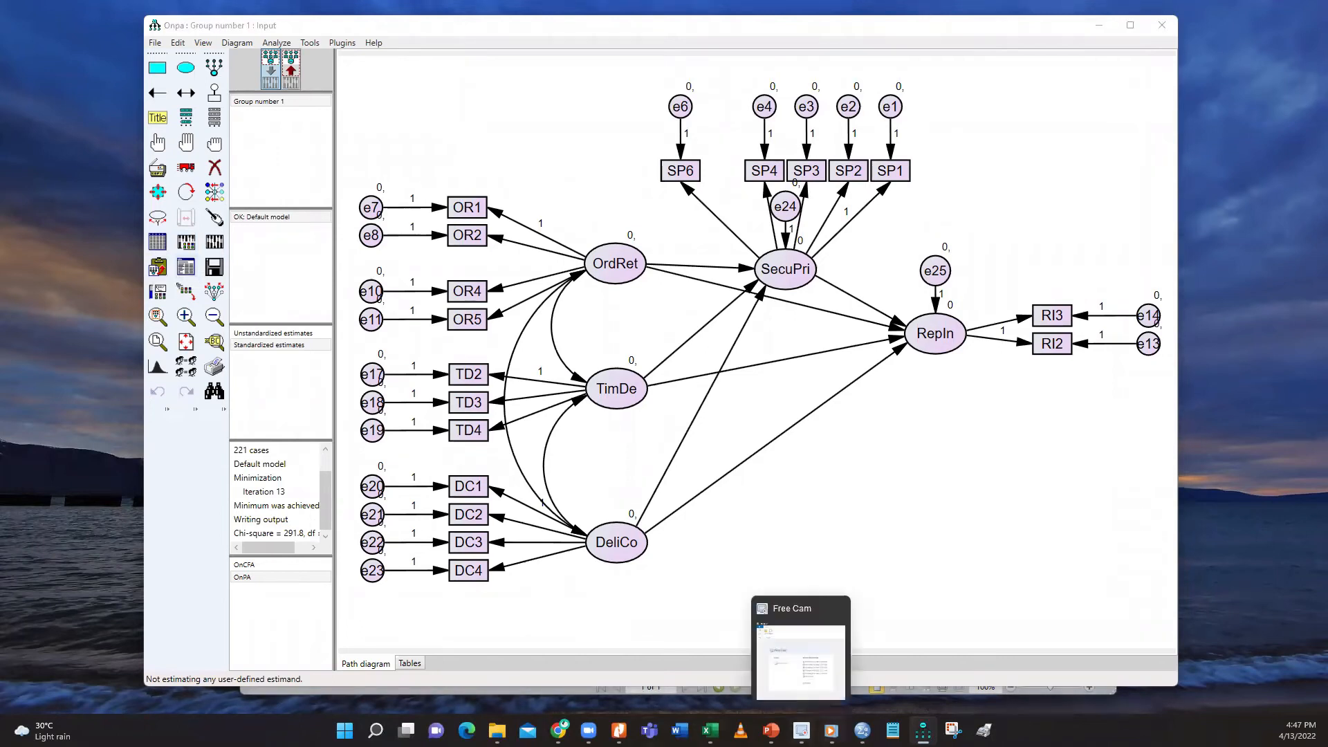
mouse_move(923, 730)
left_click(990, 653)
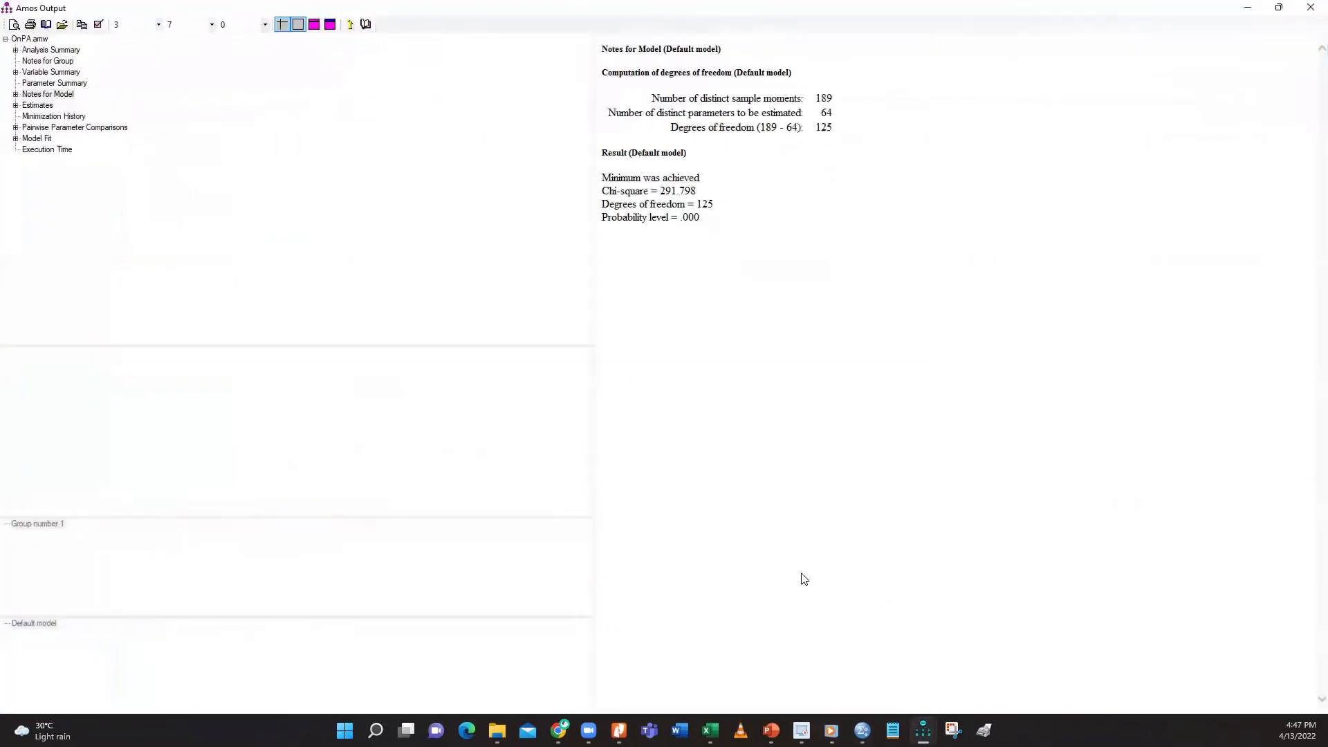
left_click(37, 105)
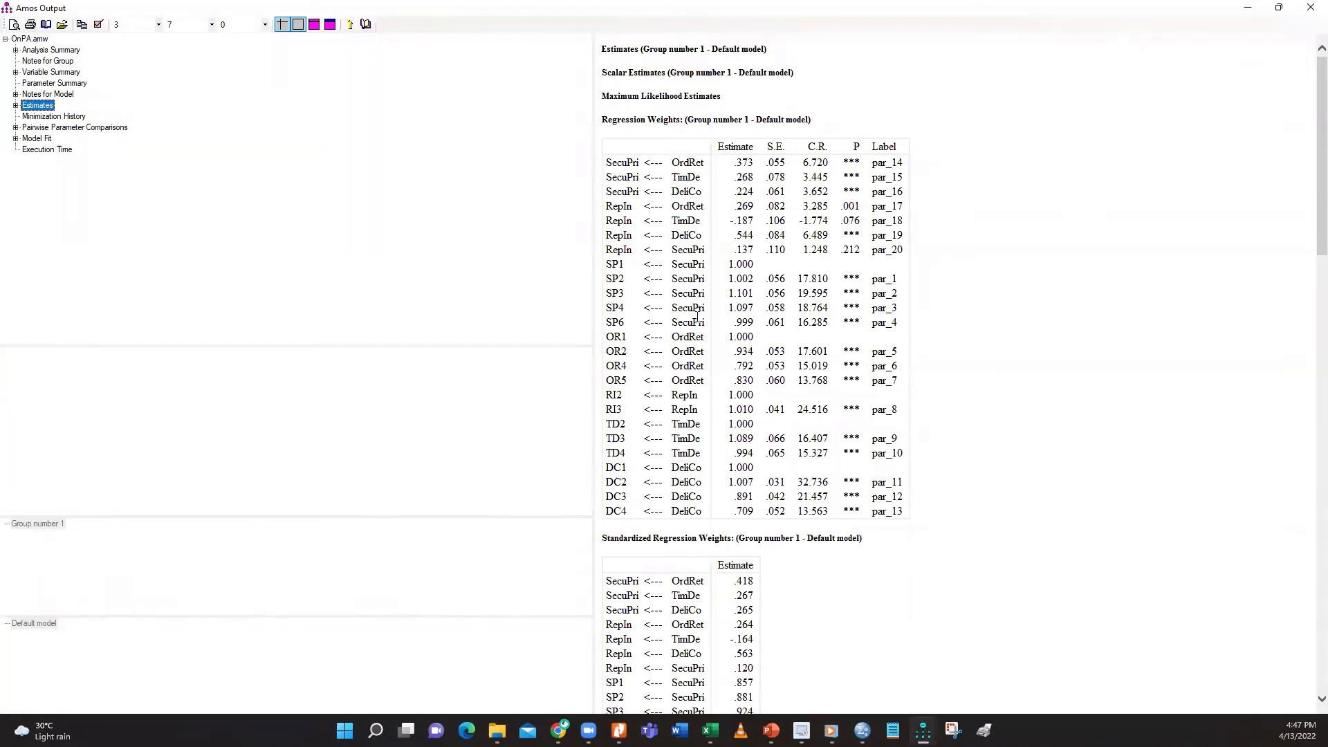
scroll(698, 325, "down", 5)
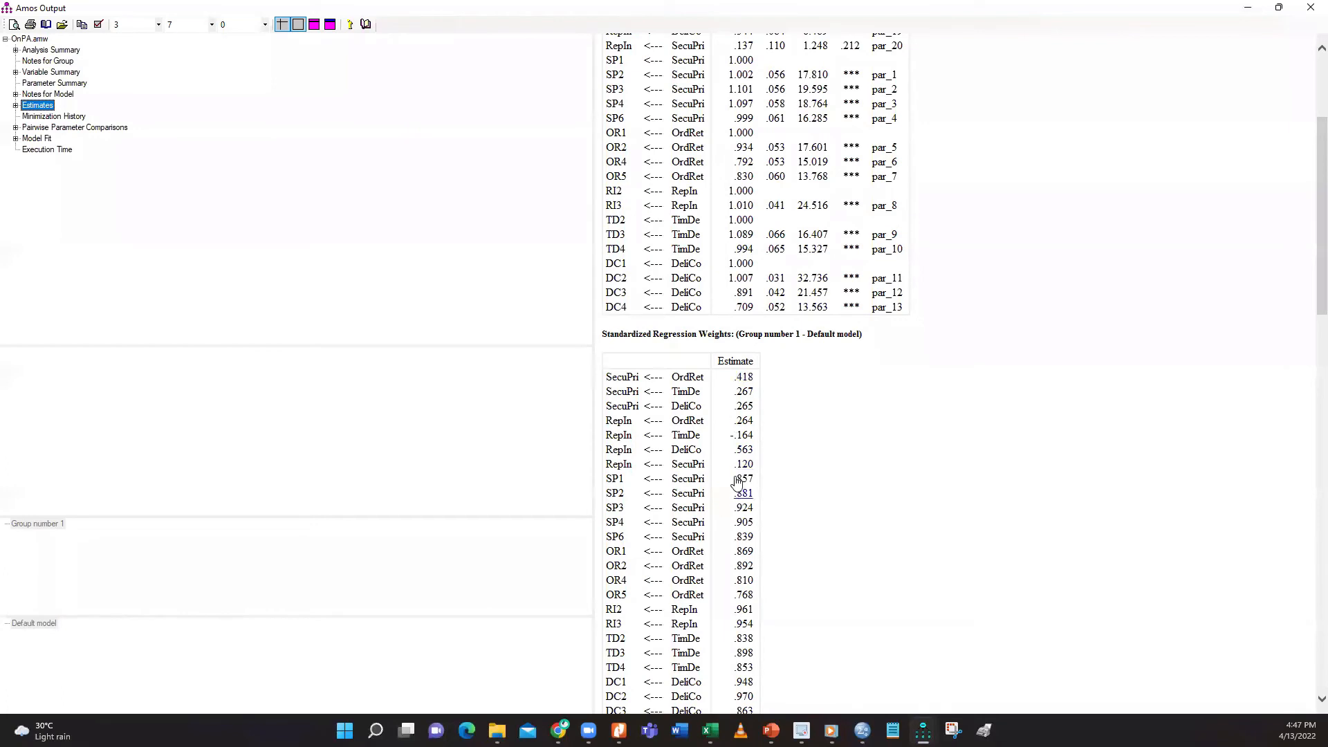
Switch to the PowerPoint slide show and look through the slides on discriminant validity, model fit indices and types of mediation
left_click(771, 731)
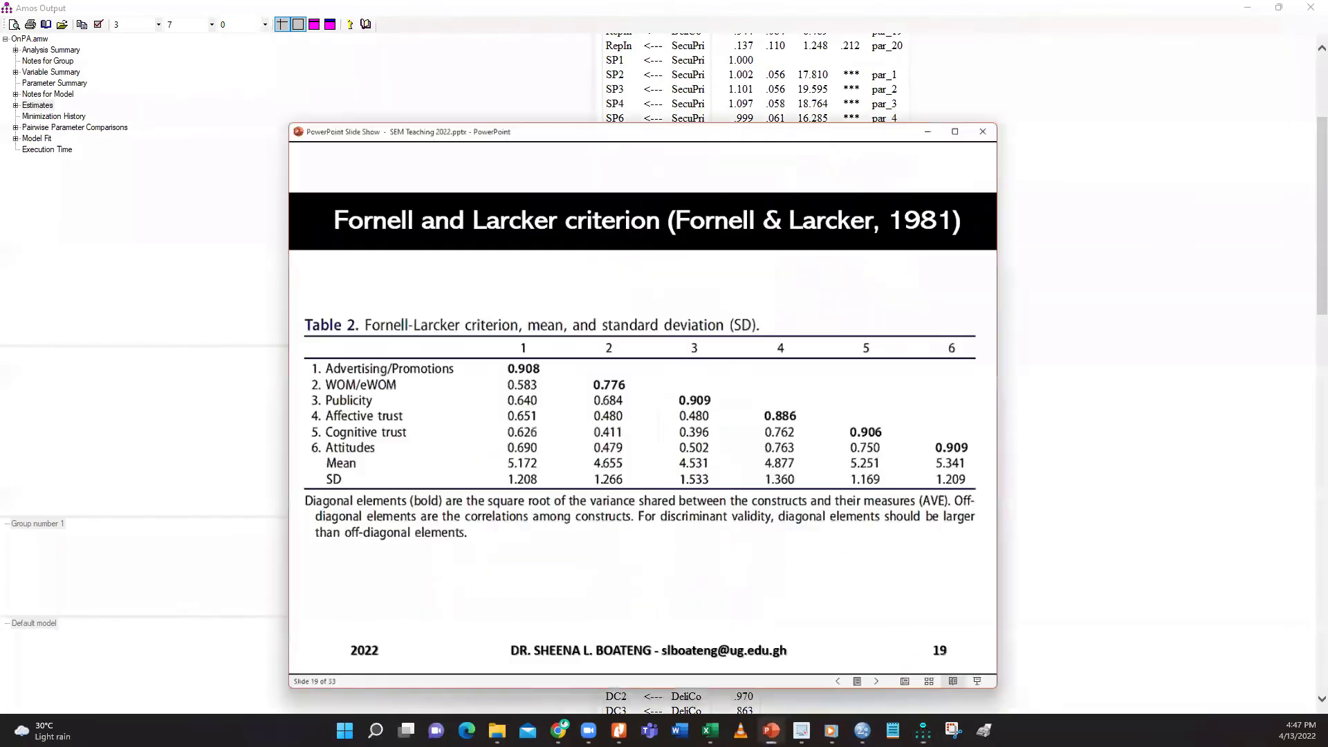
left_click(738, 538)
left_click(737, 538)
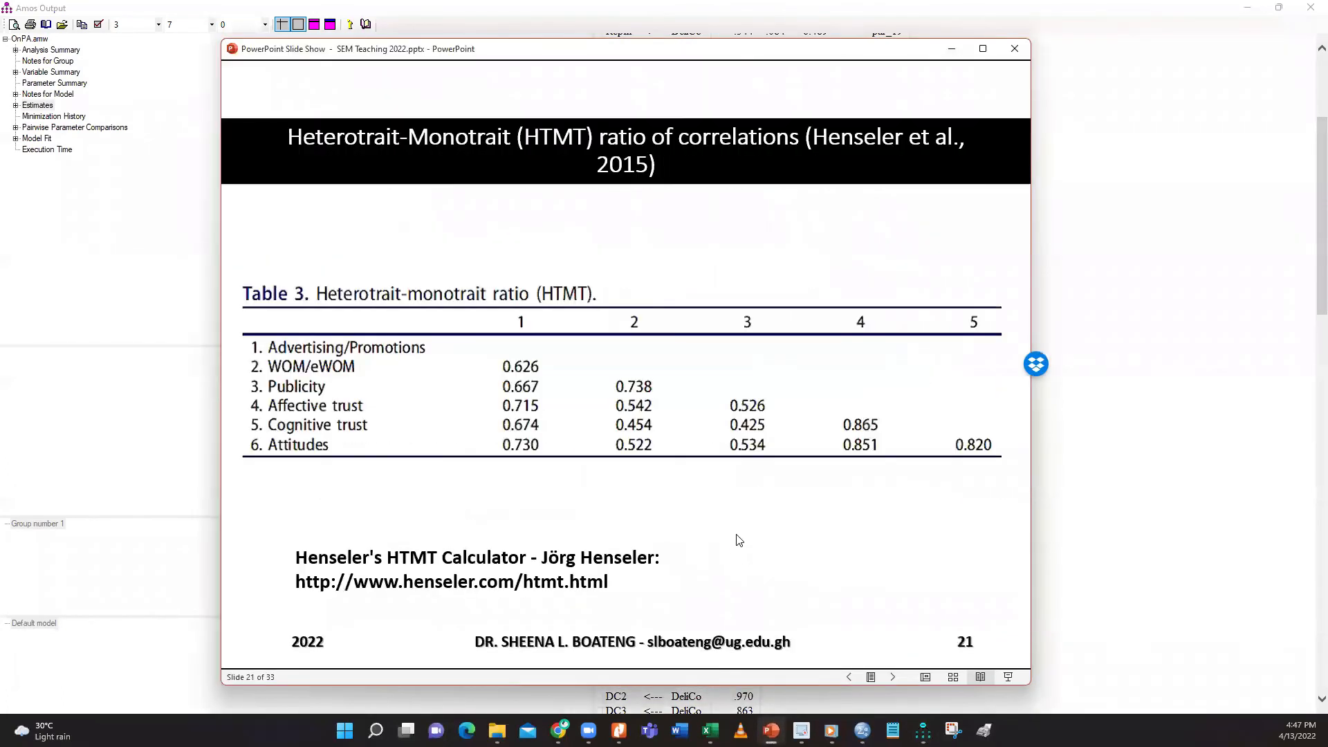
left_click(739, 541)
left_click(739, 540)
left_click(739, 540)
left_click(739, 540)
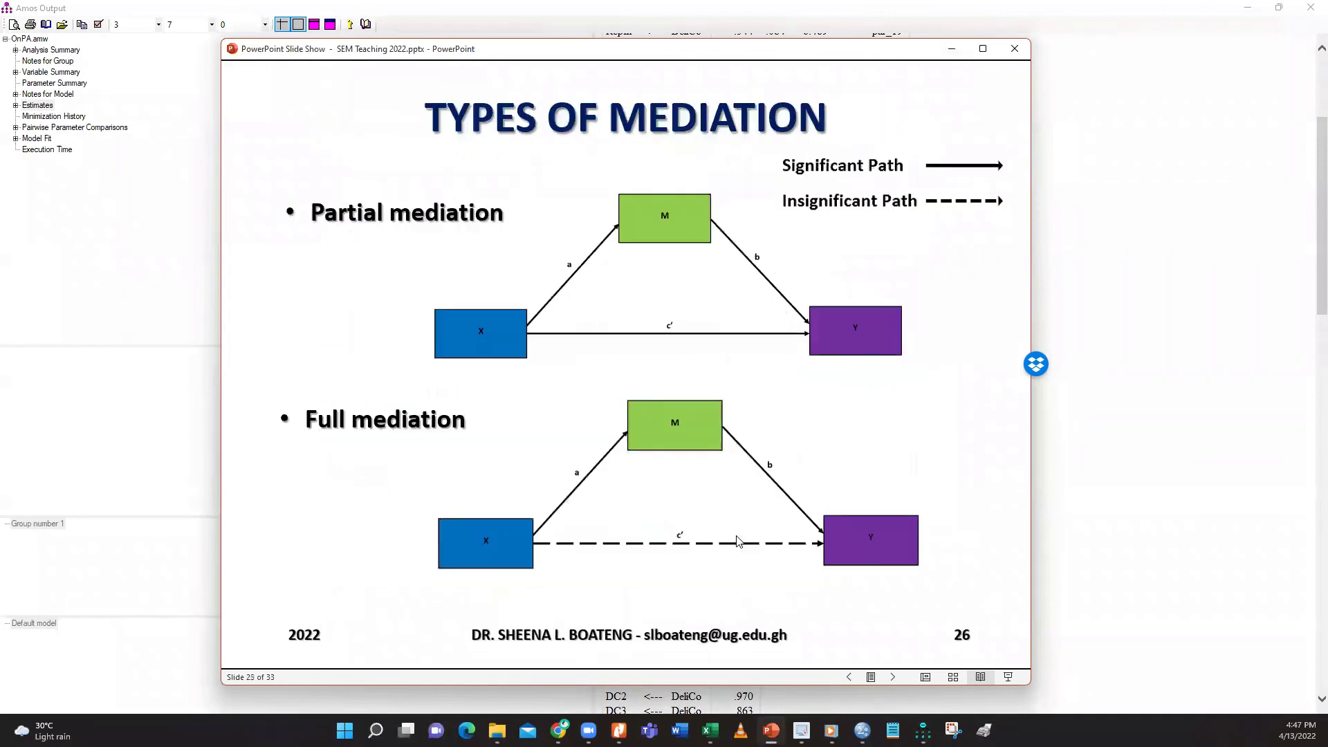
left_click(738, 541)
left_click(738, 541)
key("Left")
key("Left")
key("Left")
key("Left")
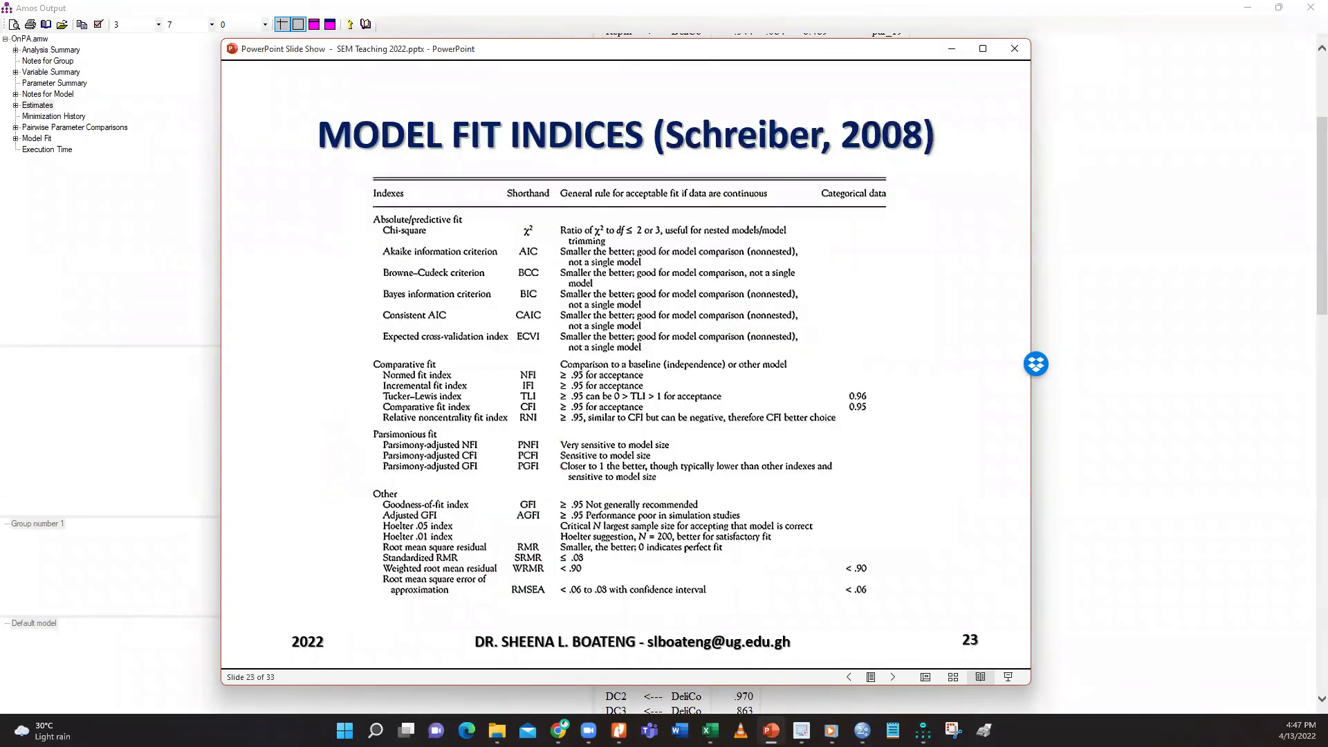
key("Left")
key("Left")
key("Right")
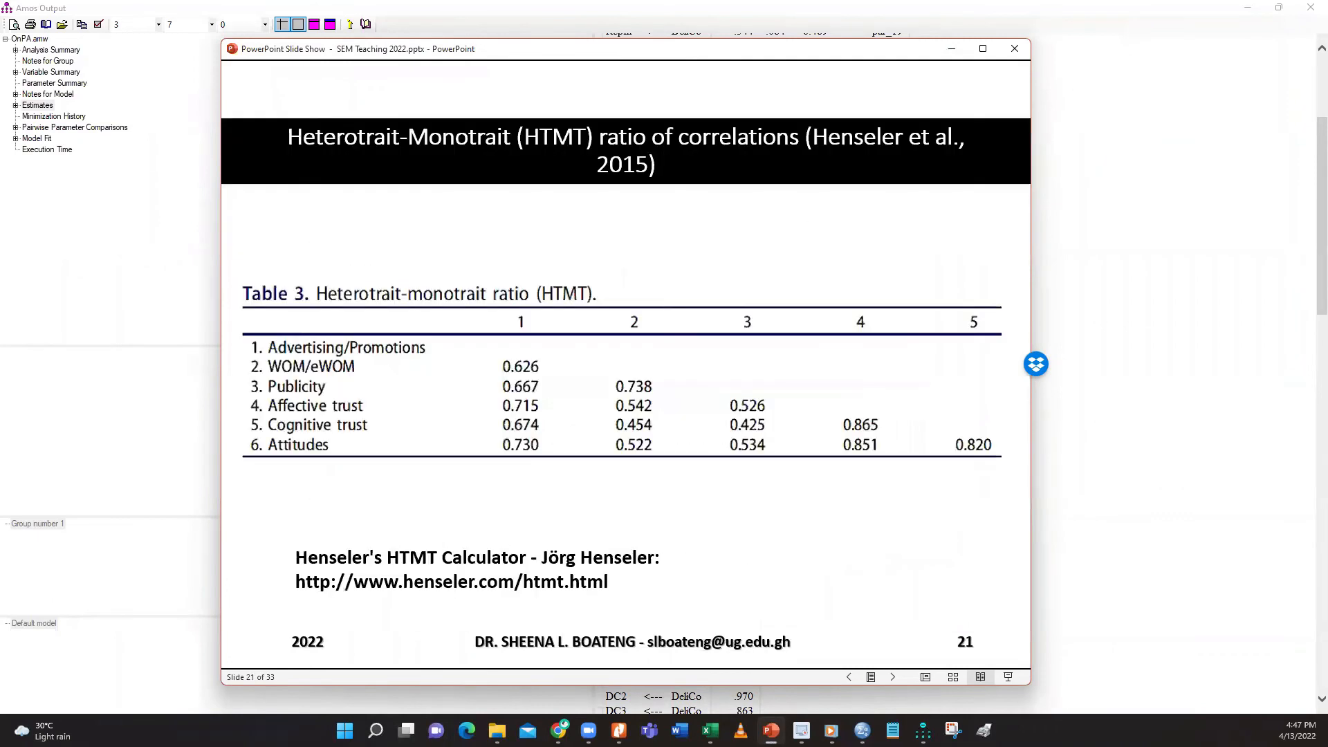
key("Left")
key("Left")
key("Left")
key("Left")
key("Left")
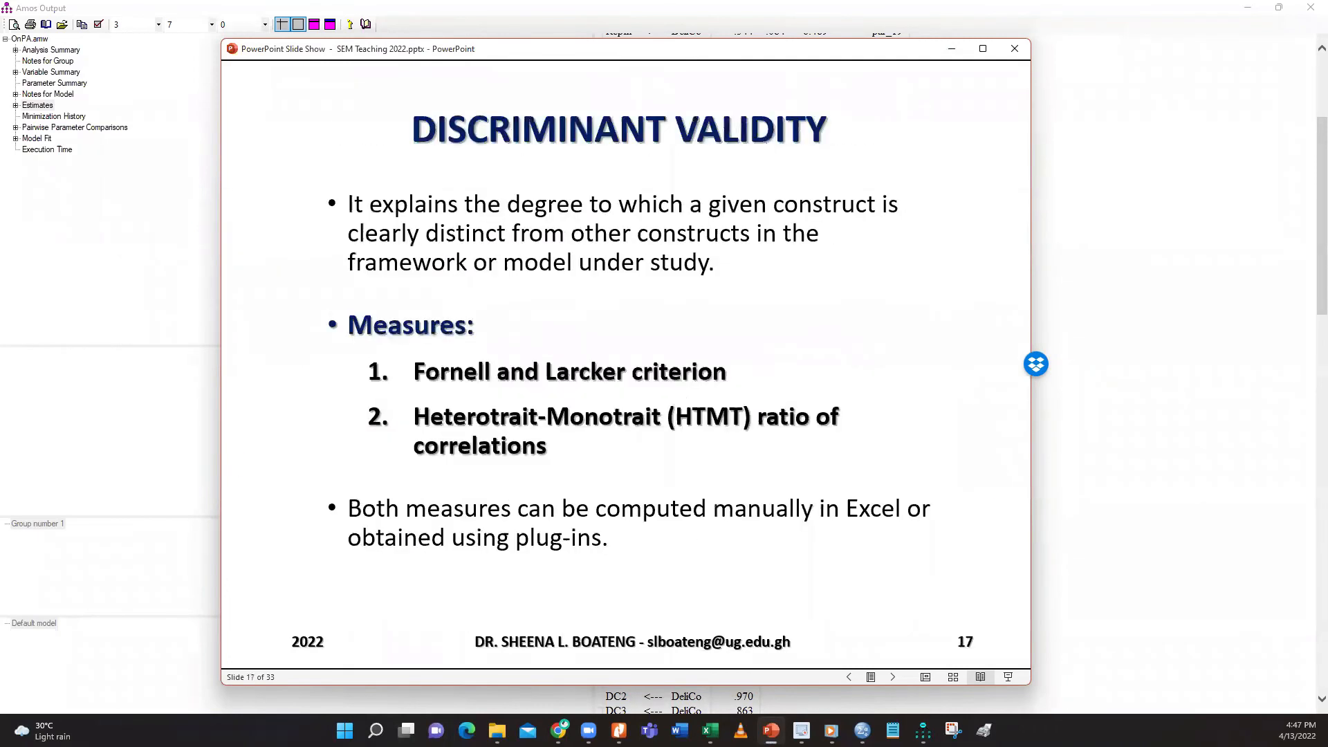
key("Right")
key("Right")
key("Right")
key("Right")
key("Right")
key("Right")
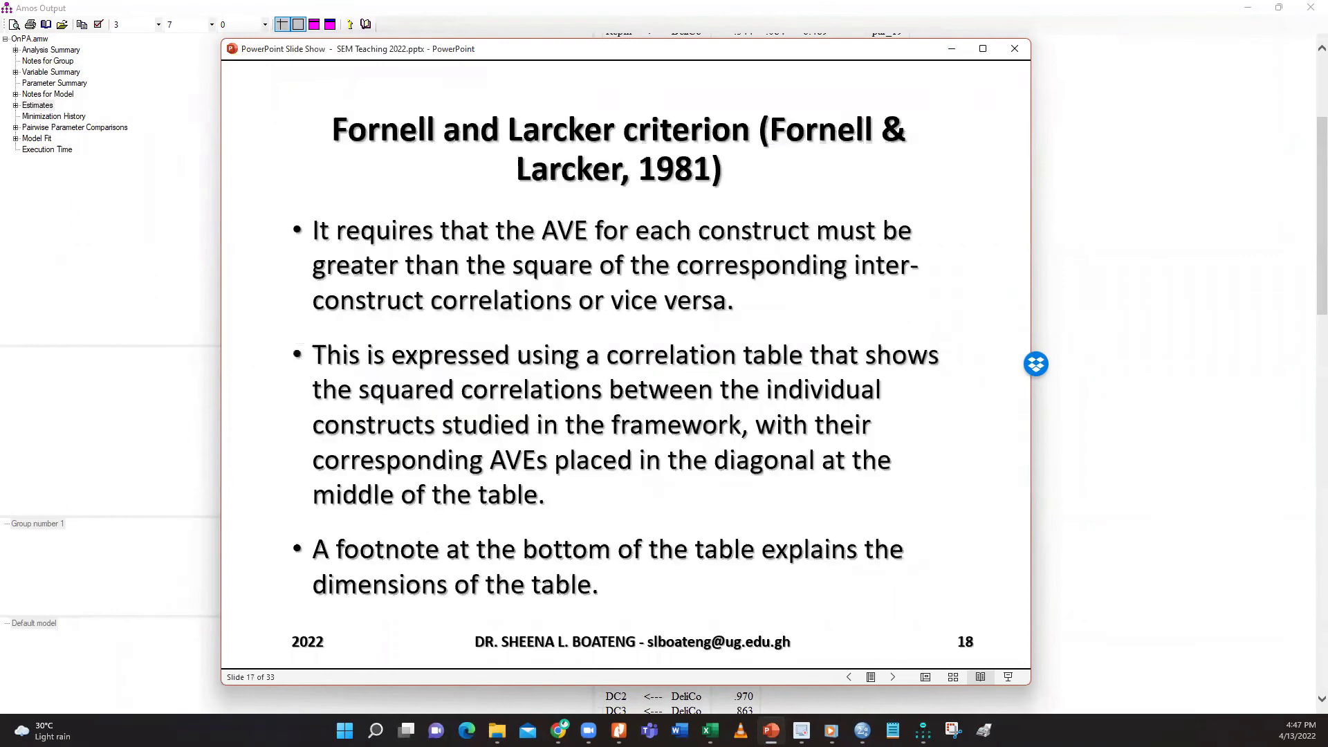
left_click(952, 49)
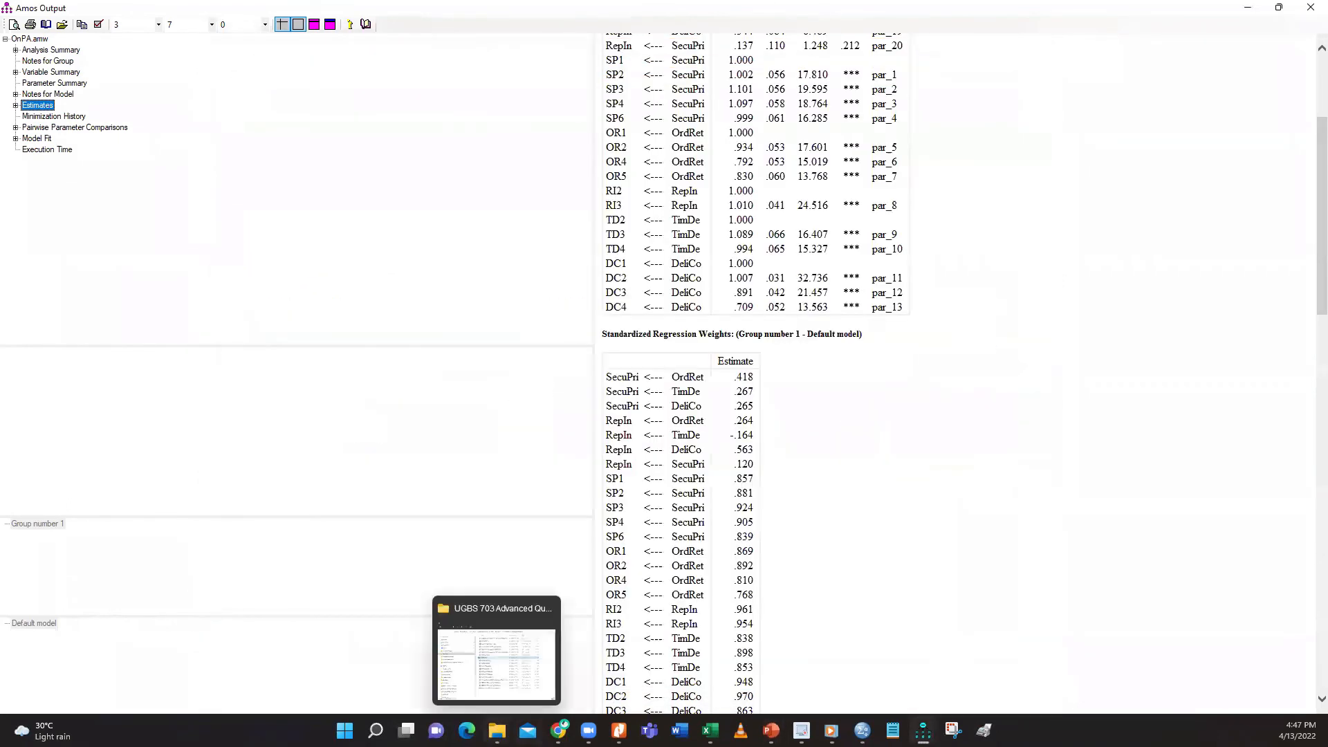
Open the first journal article PDF in the Resources folder of MKTG 617 Internet Business and Electronic Marketing under Semester 1
left_click(497, 730)
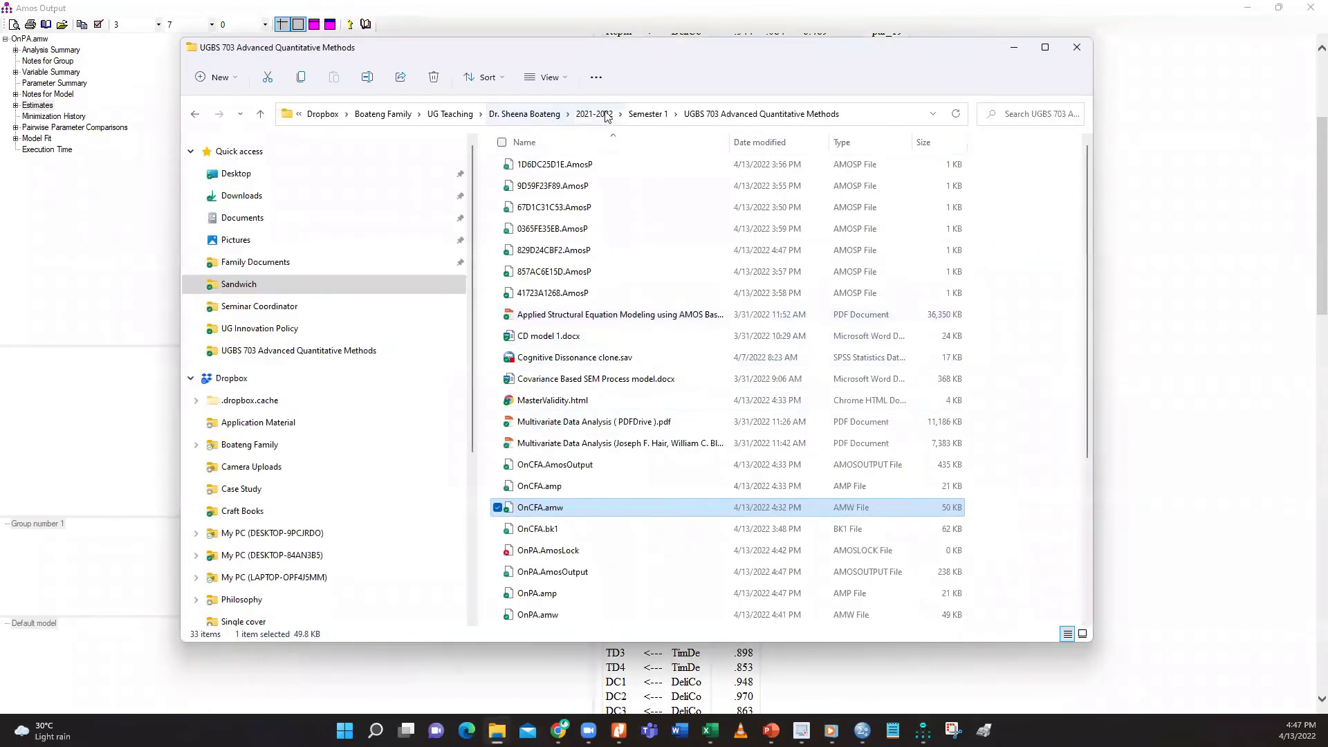
left_click(647, 114)
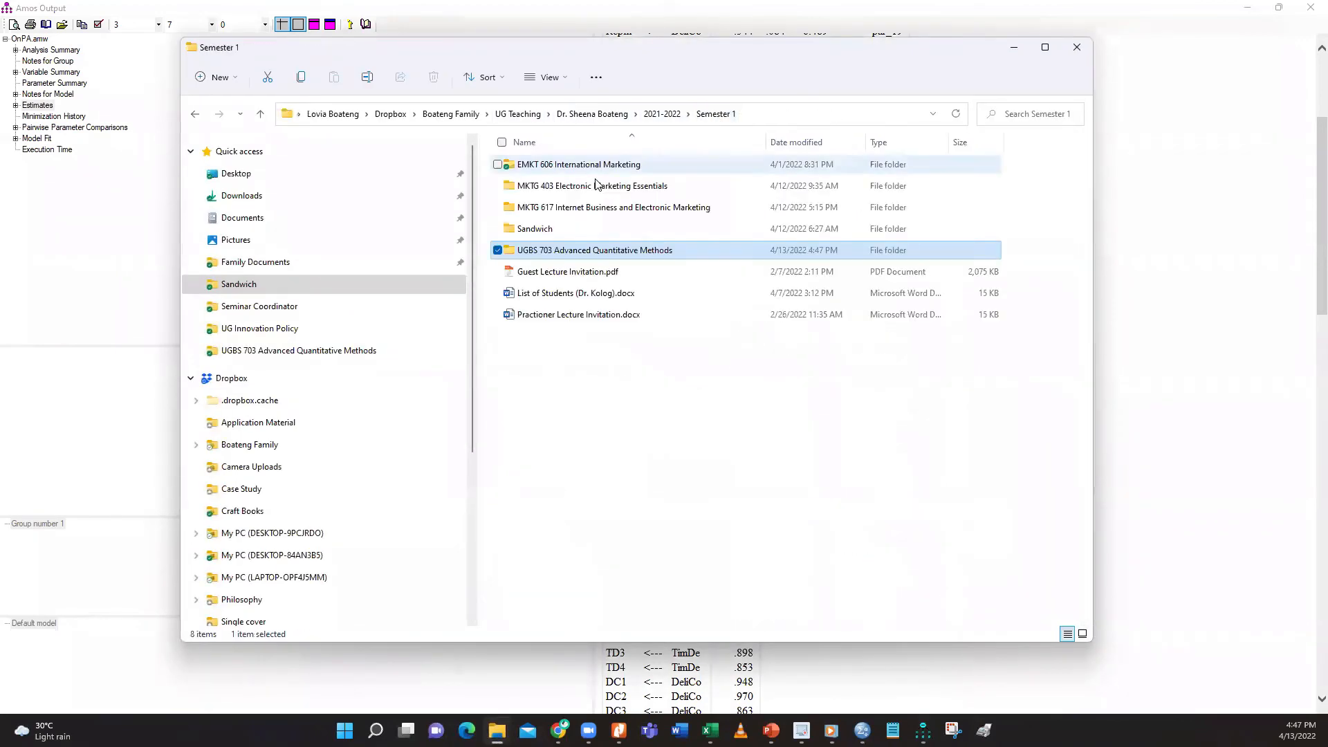
left_click(566, 208)
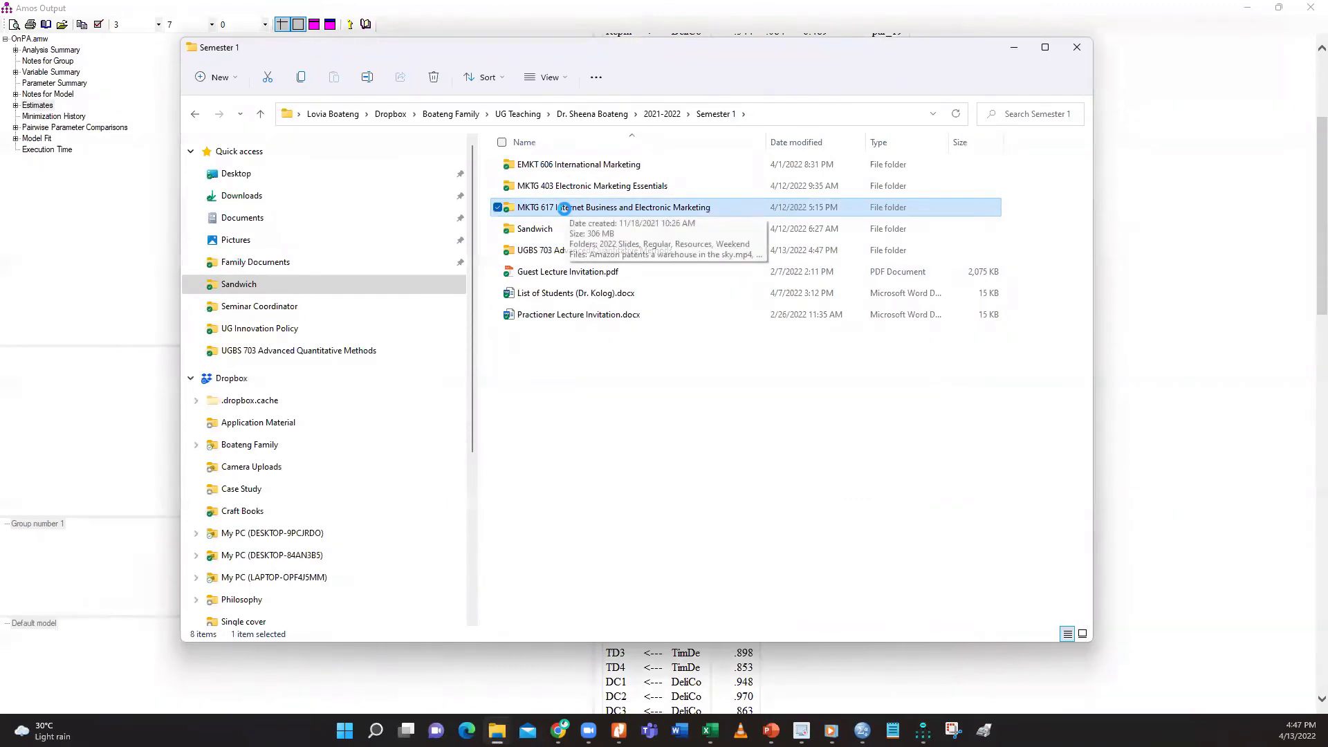
double_click(564, 208)
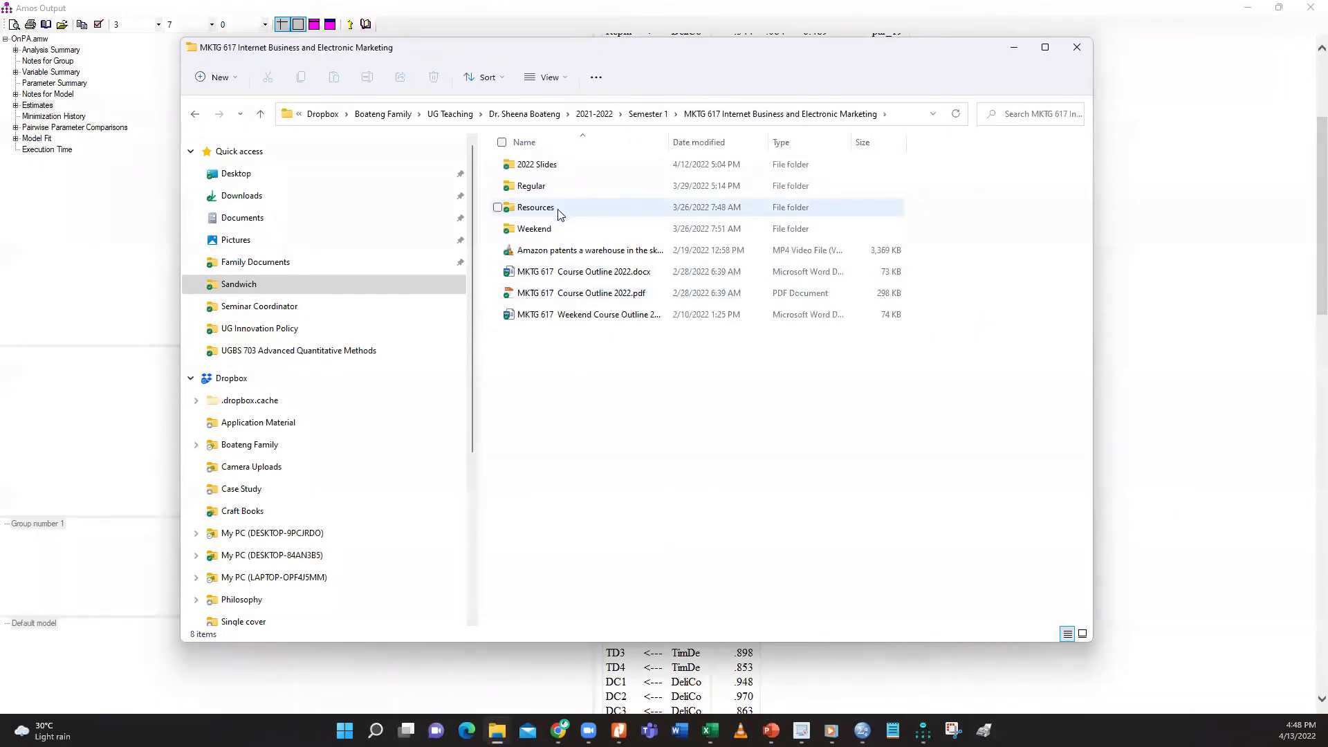
double_click(558, 209)
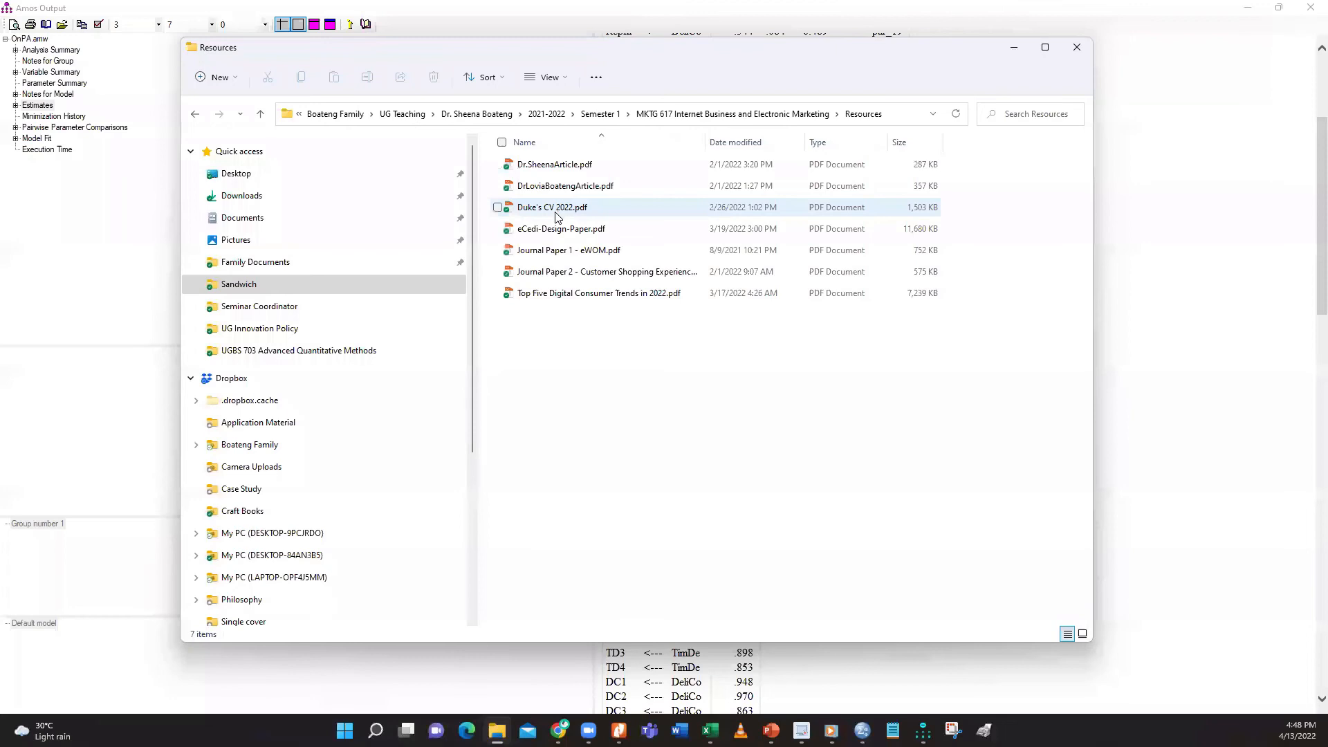
double_click(557, 167)
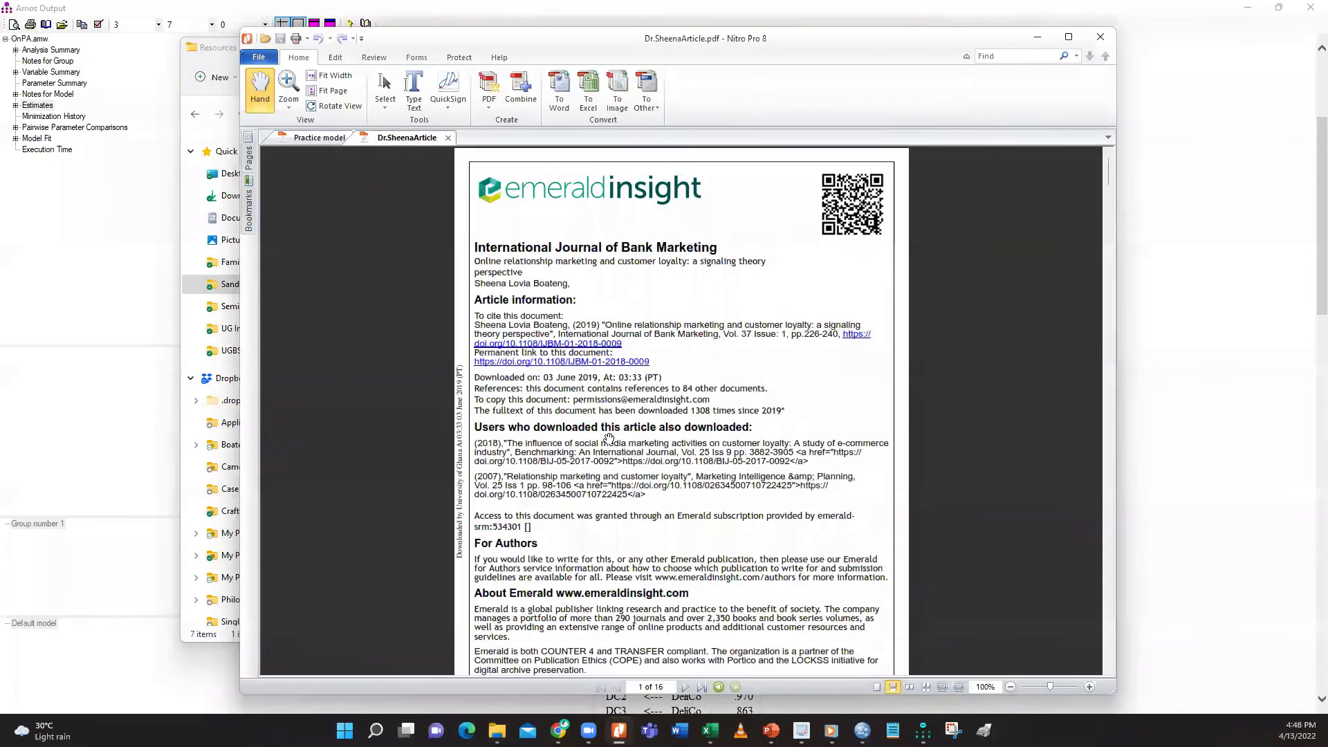
Examine the article's structural model figure, direct path analysis and mediation results as a reporting example
scroll(608, 437, "down", 10)
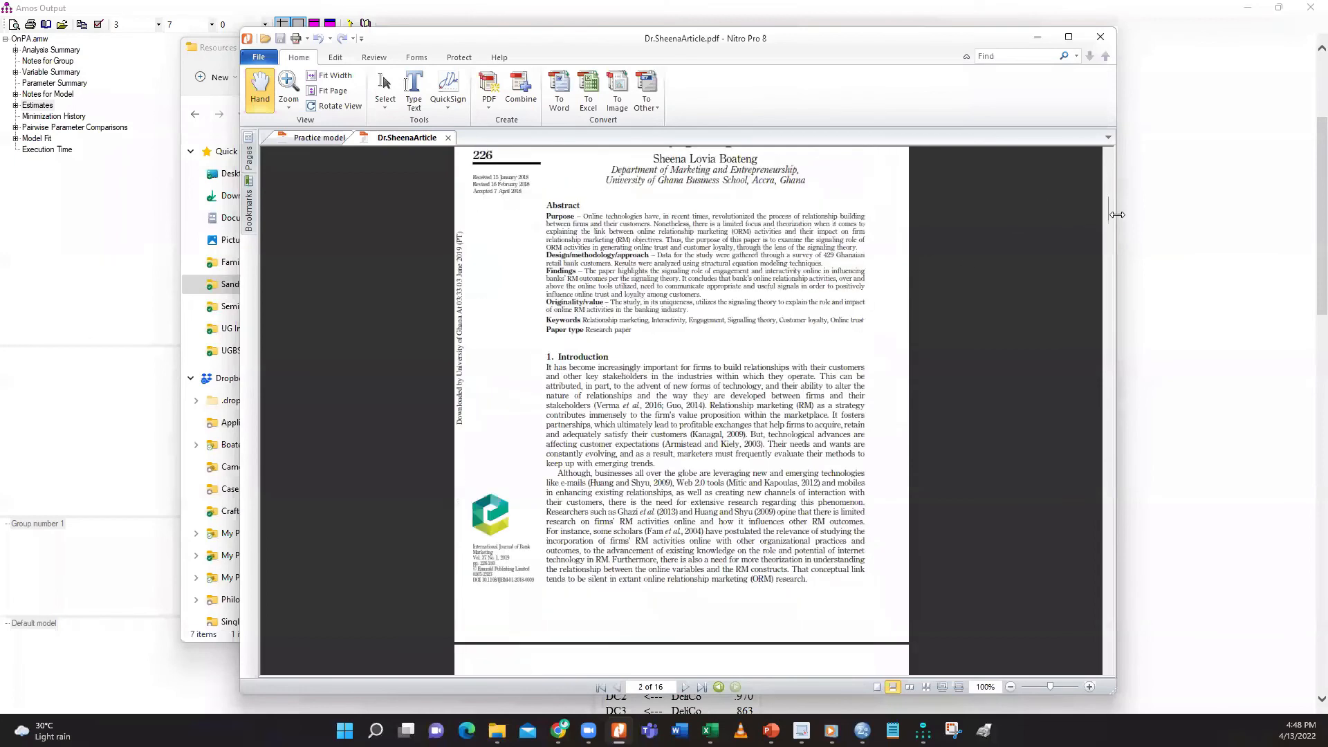
left_click_drag(1115, 355, 1115, 455)
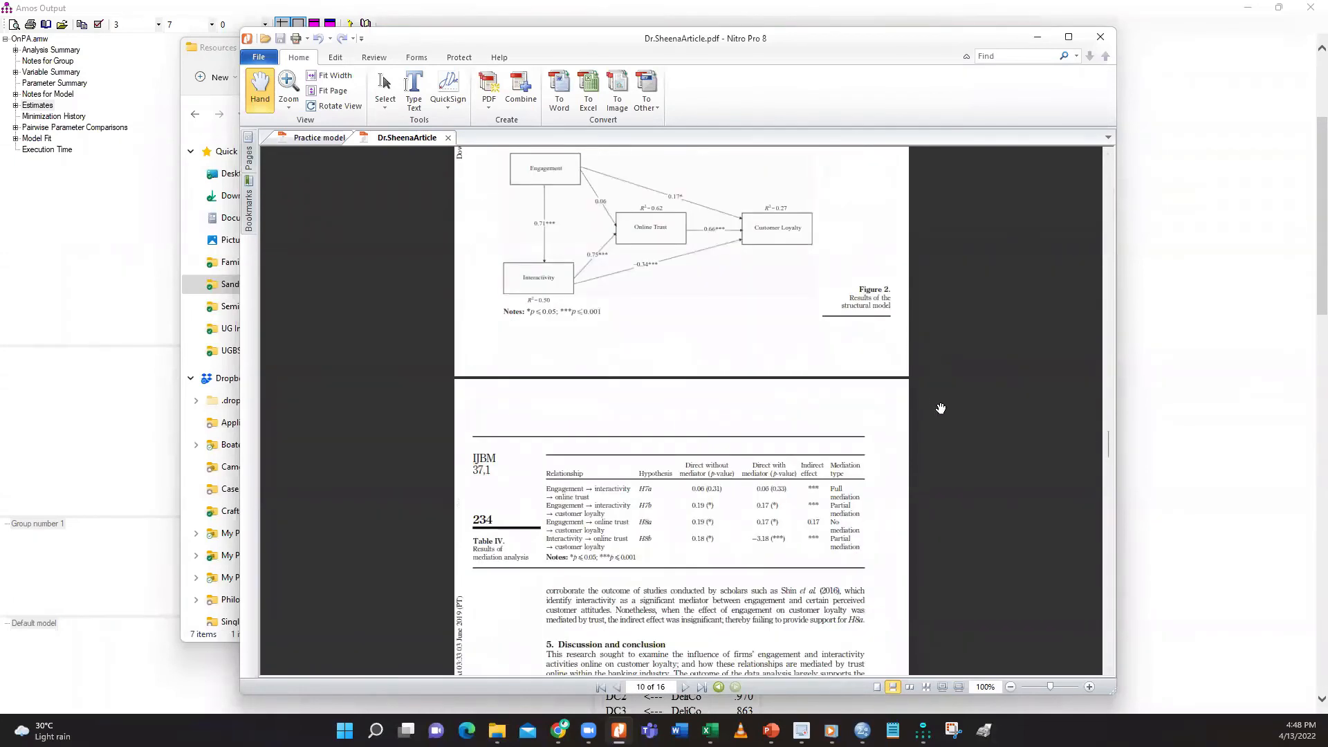
scroll(906, 412, "up", 3)
scroll(905, 412, "up", 2)
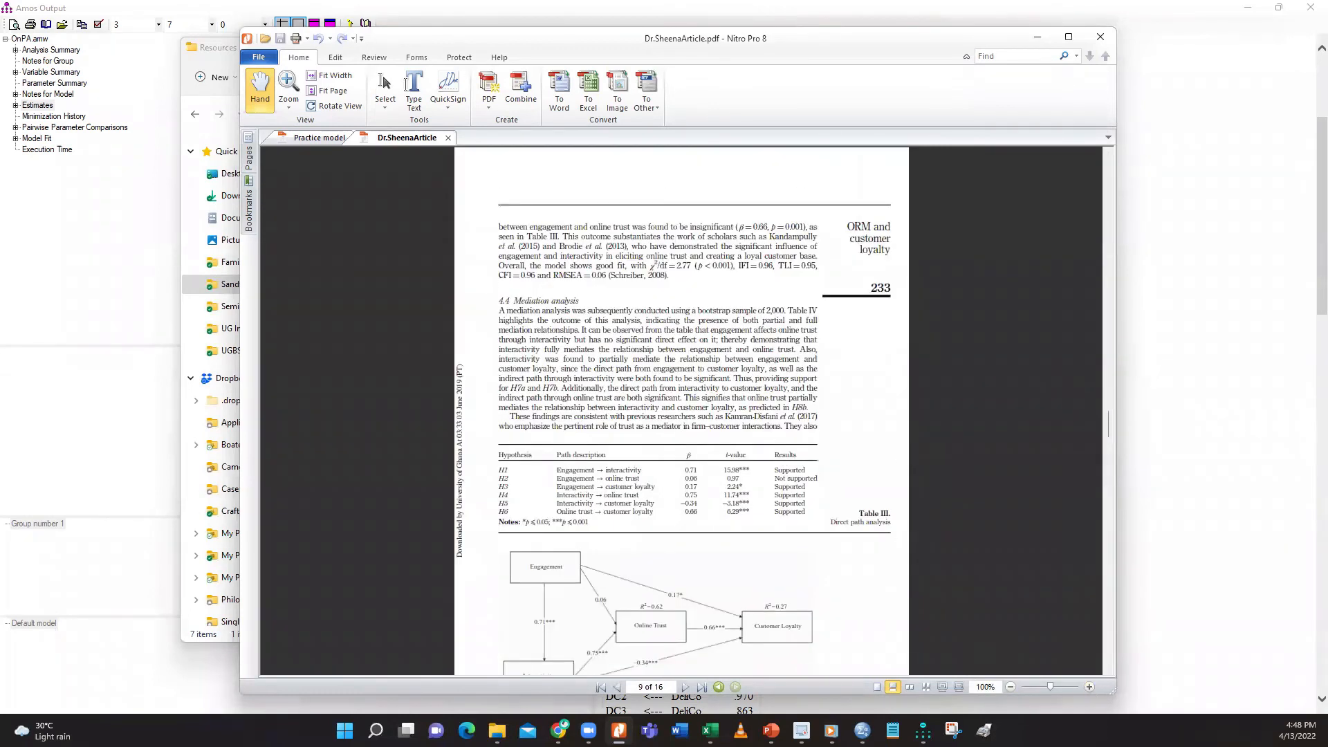
left_click(923, 731)
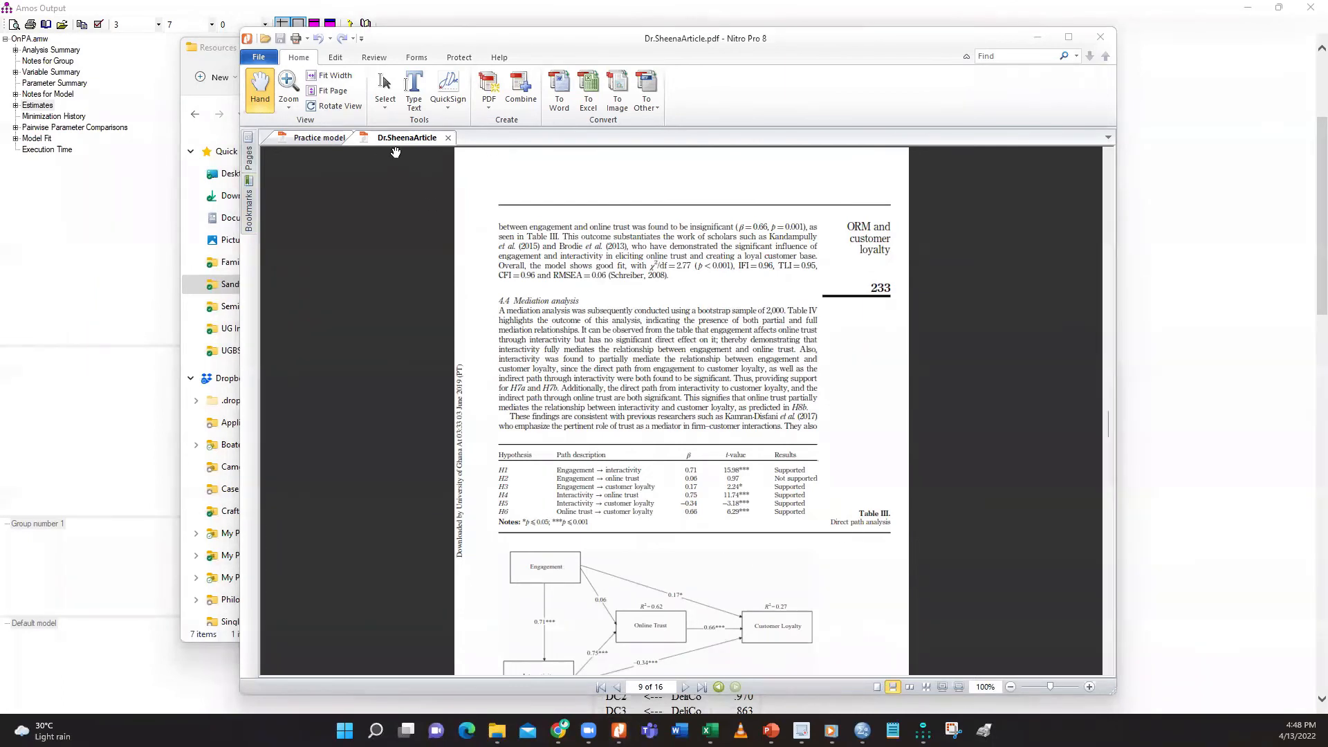
Enlarge the journal article to 150% and examine its direct path analysis table, Table III
left_click(1087, 686)
left_click(1088, 686)
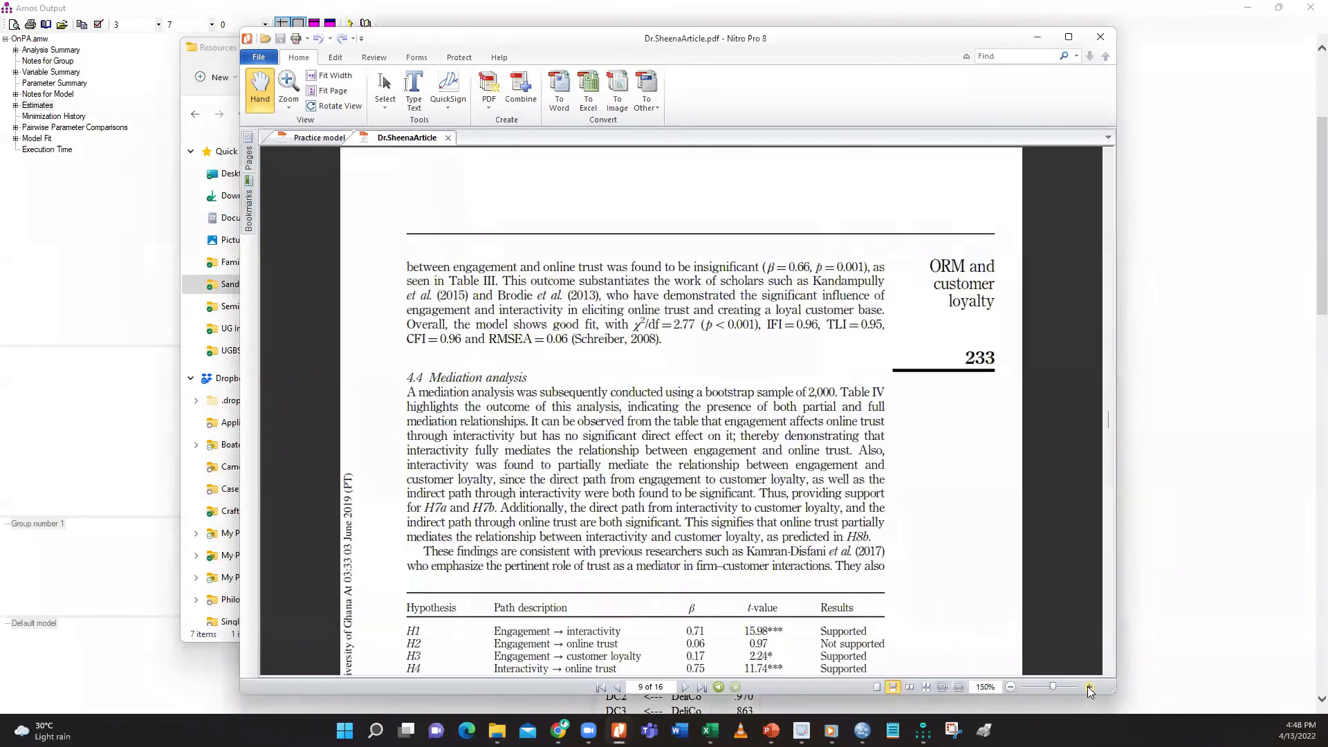
scroll(760, 558, "down", 2)
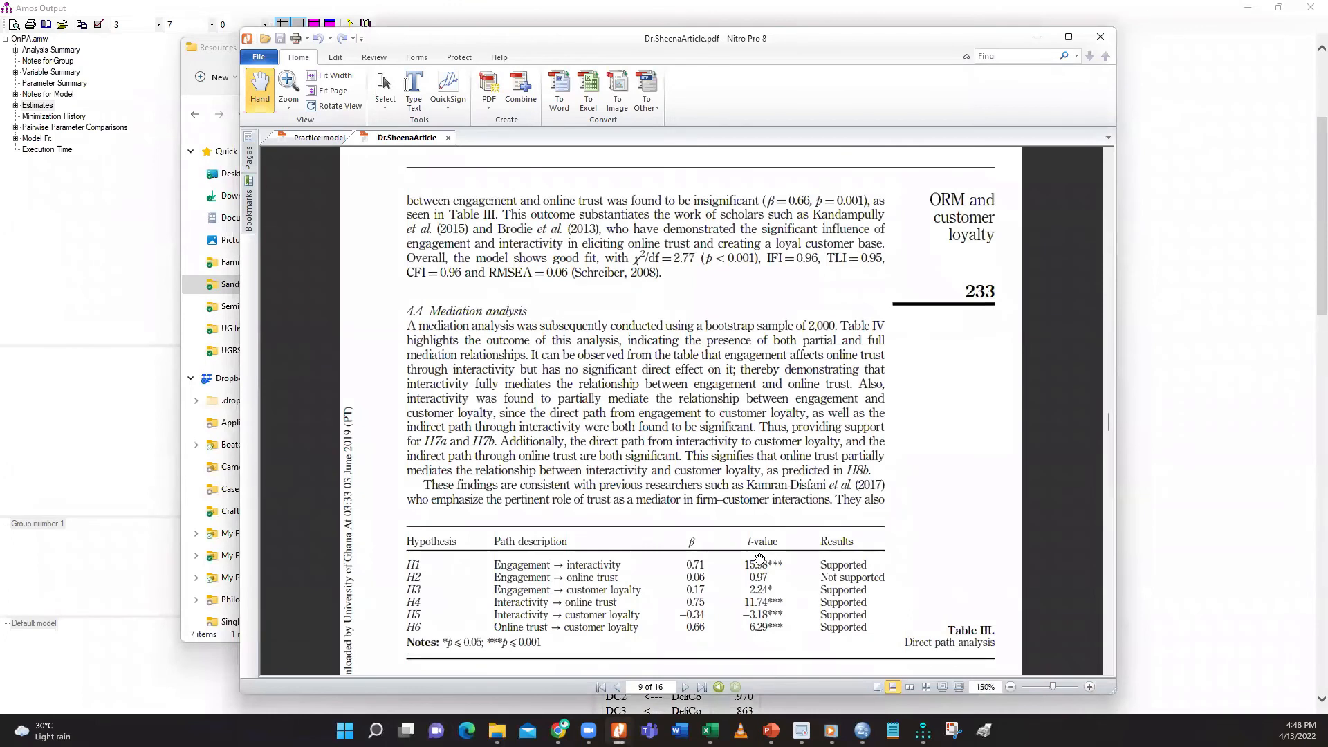
scroll(760, 558, "down", 1)
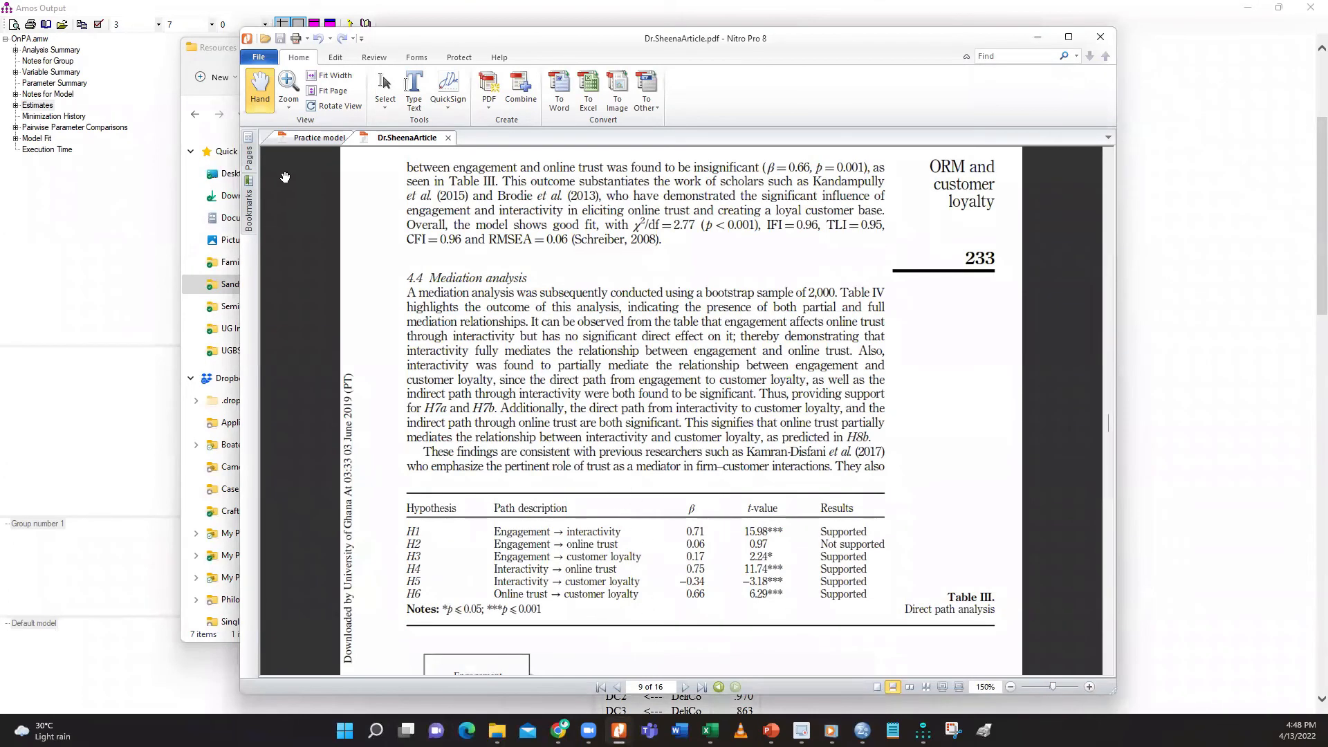
Compare the regression weights and standardized regression weights in Amos Output with the article's direct path analysis table
left_click(1172, 120)
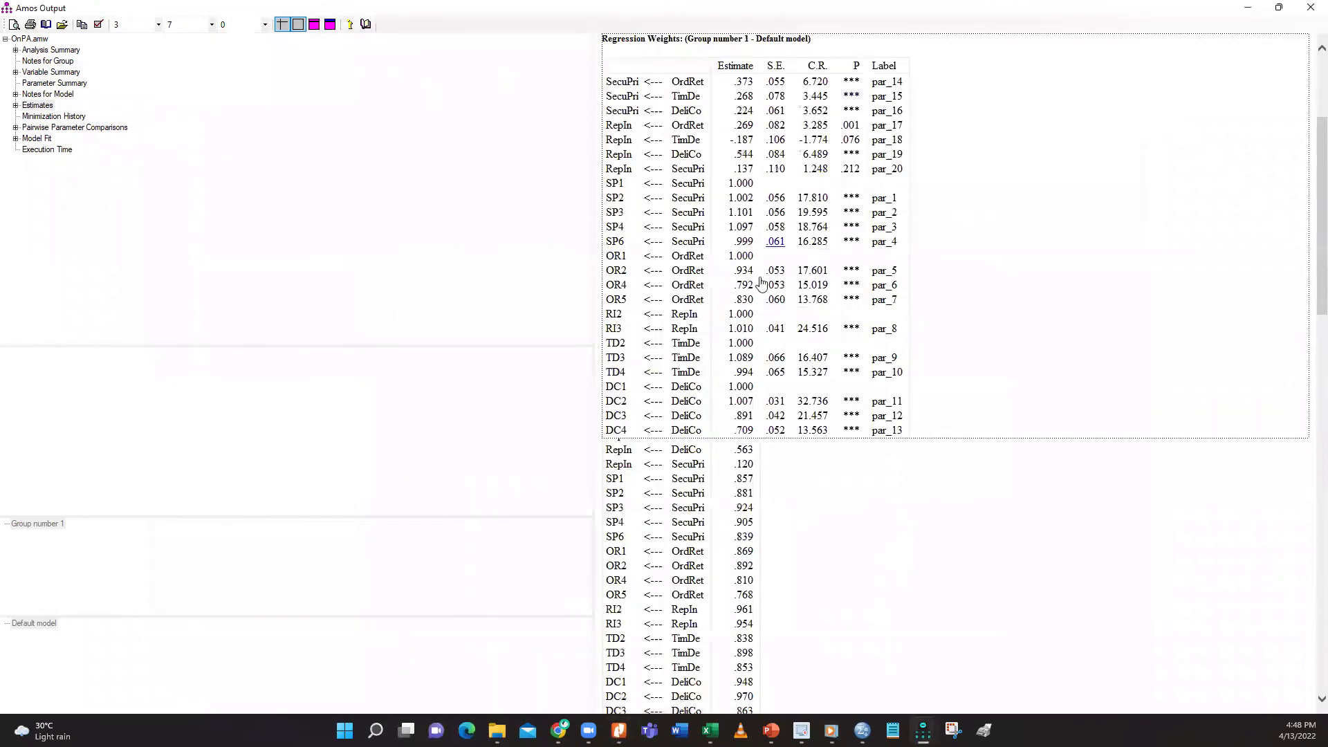
left_click(717, 360)
scroll(719, 366, "down", 8)
scroll(747, 394, "up", 6)
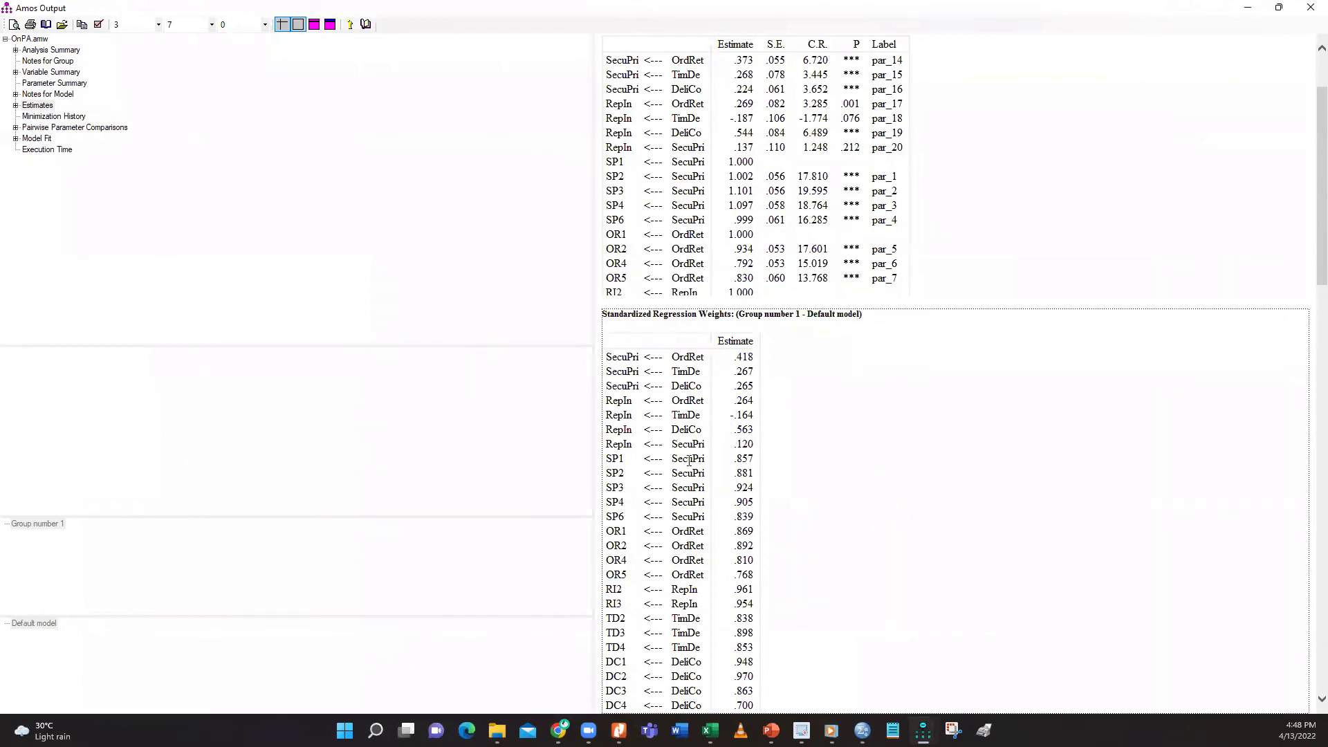
mouse_move(820, 721)
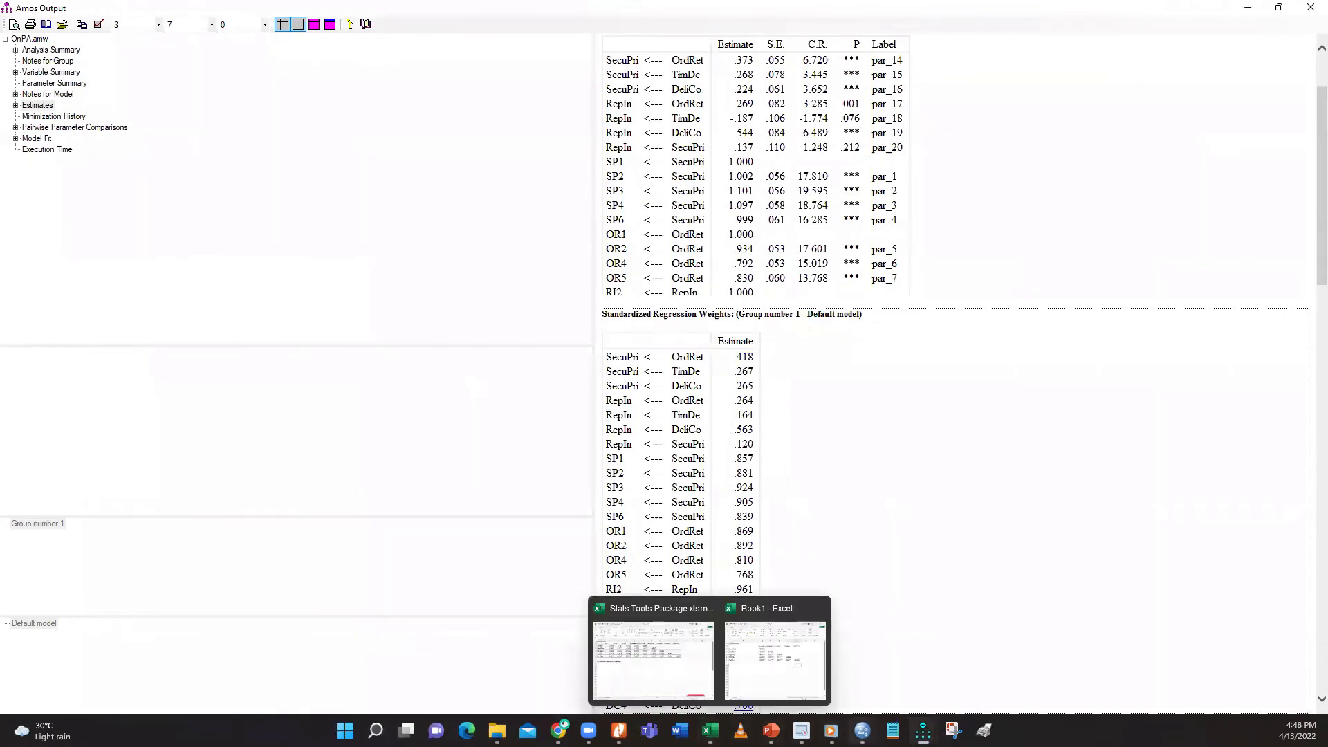
mouse_move(619, 730)
left_click(618, 657)
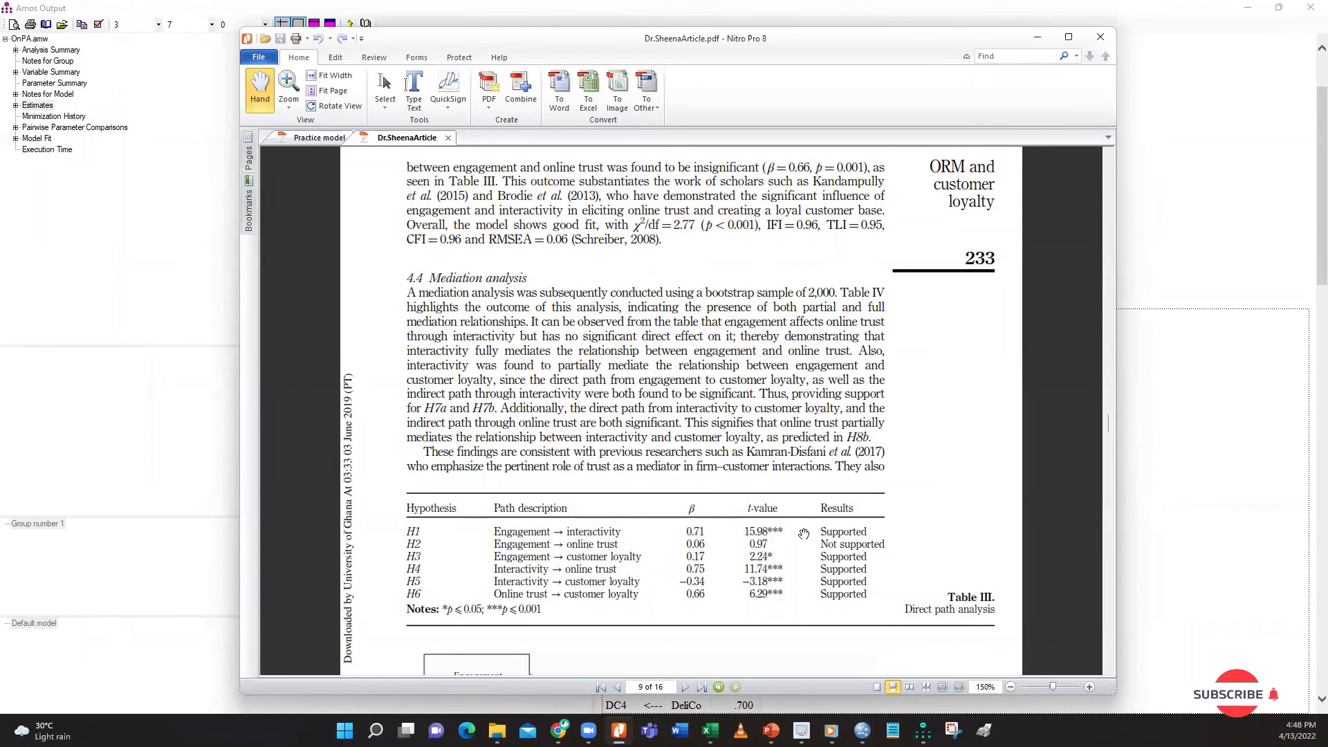
left_click(1193, 261)
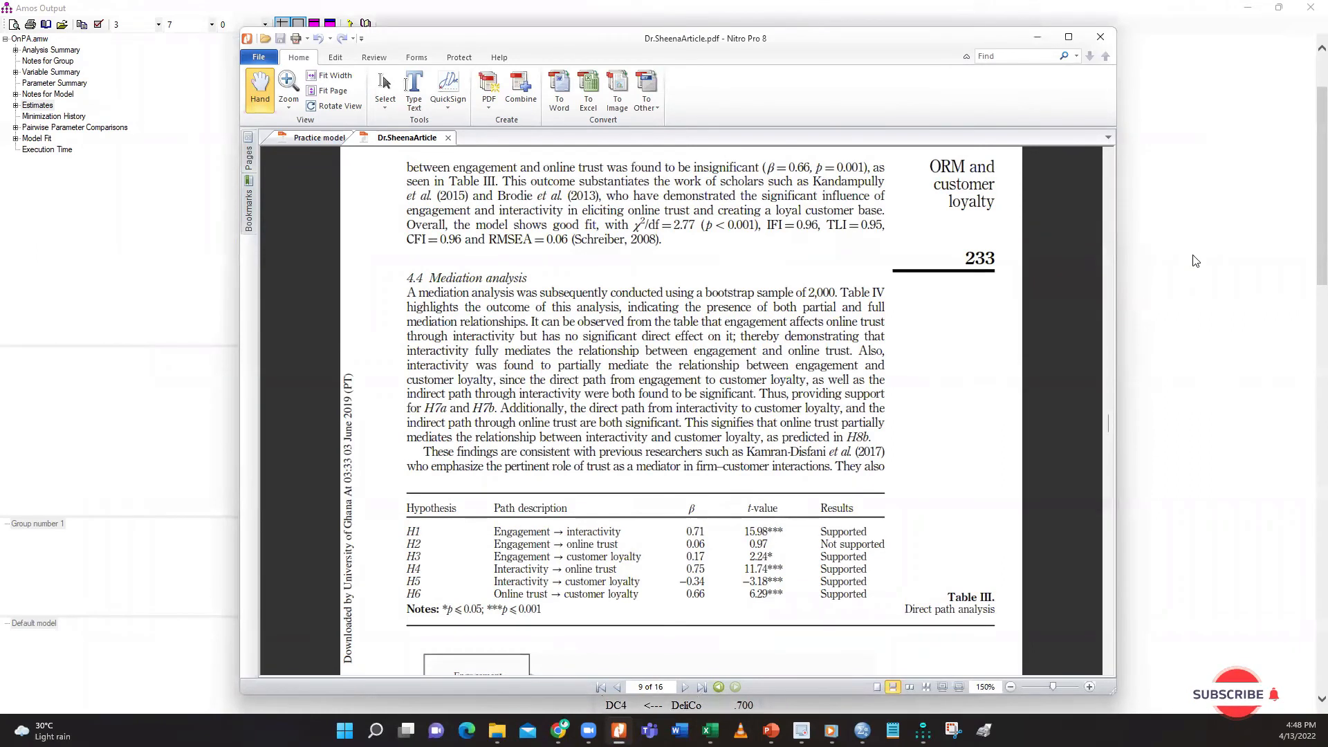
scroll(795, 367, "up", 2)
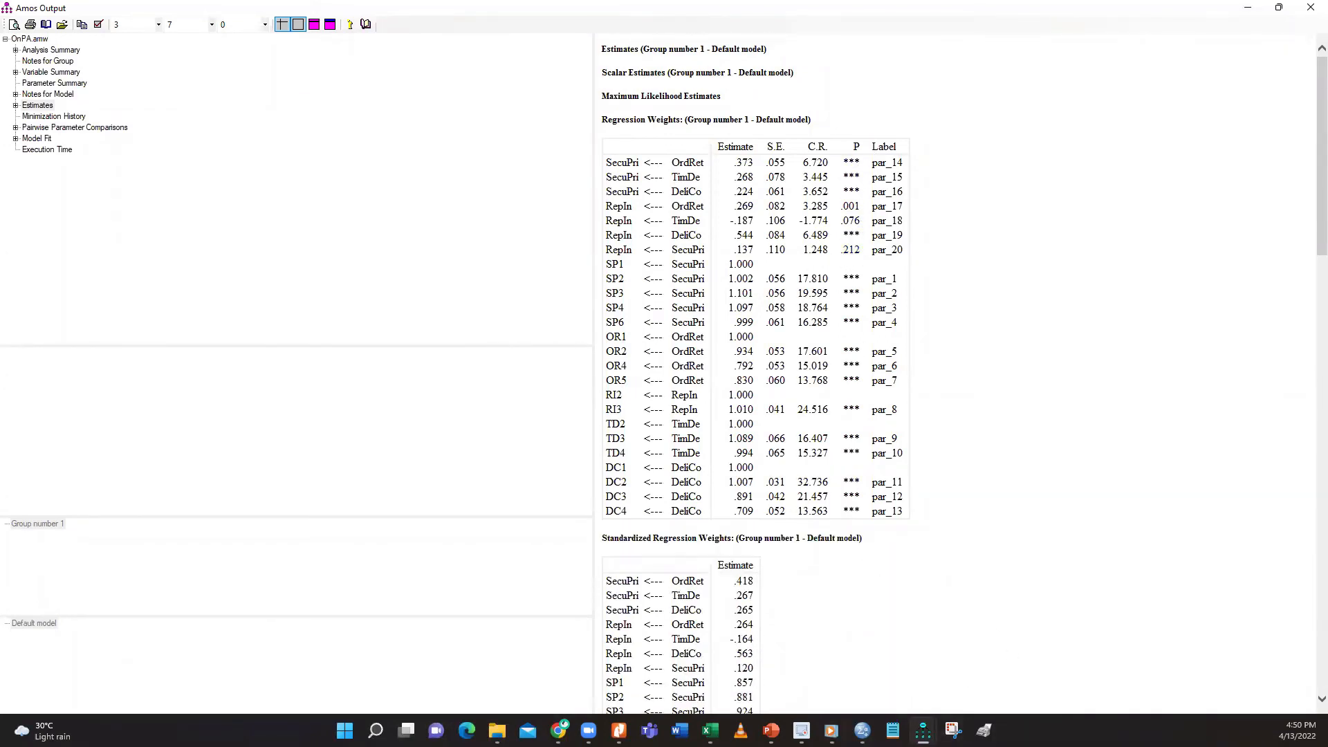
Recheck the article's β and t-value columns, and return to Amos Output to review the standardized regression weights
left_click(619, 730)
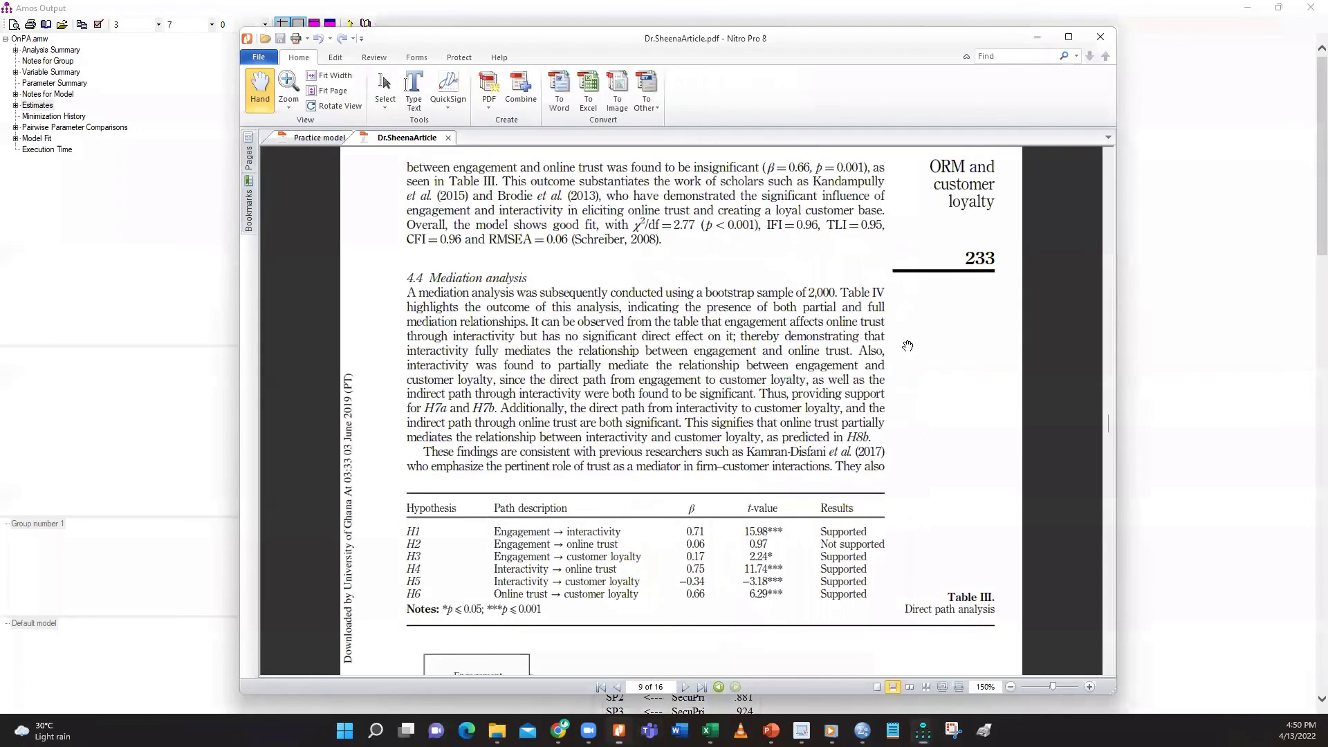
scroll(756, 560, "down", 1)
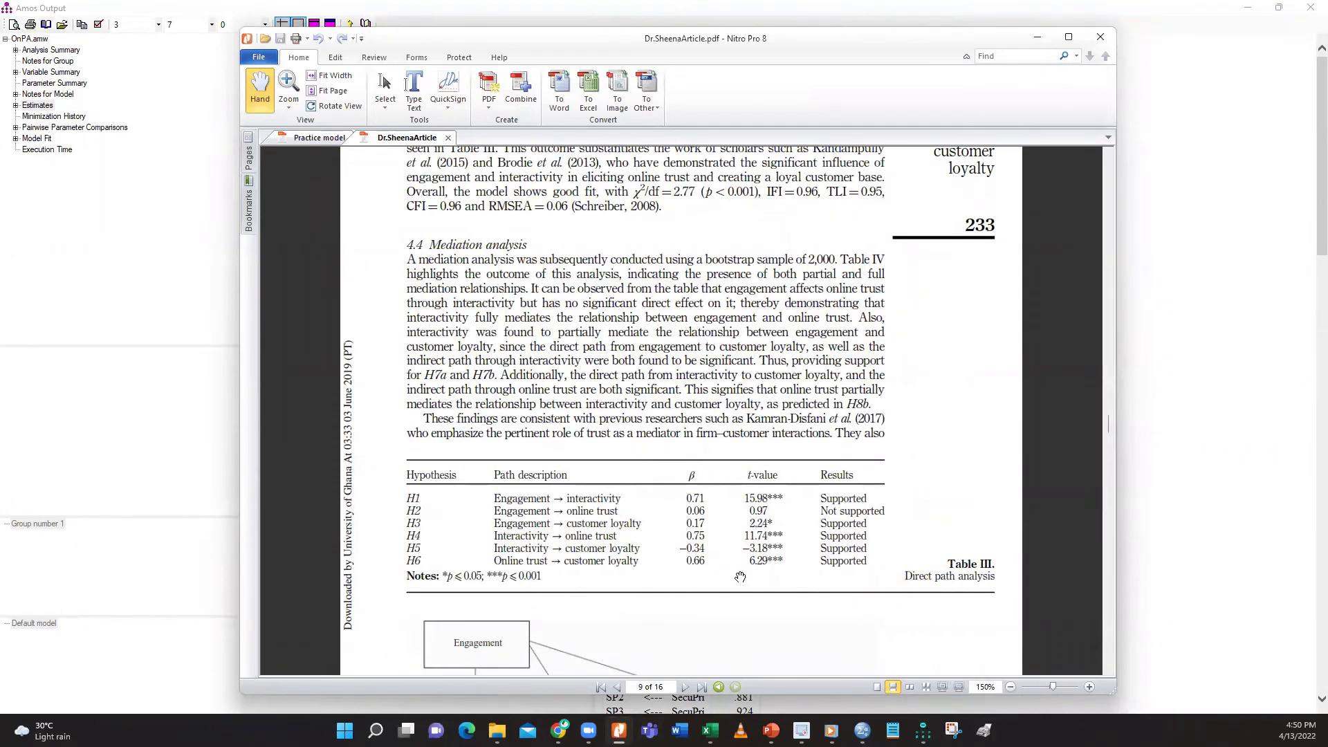
scroll(740, 576, "up", 2)
left_click(1168, 389)
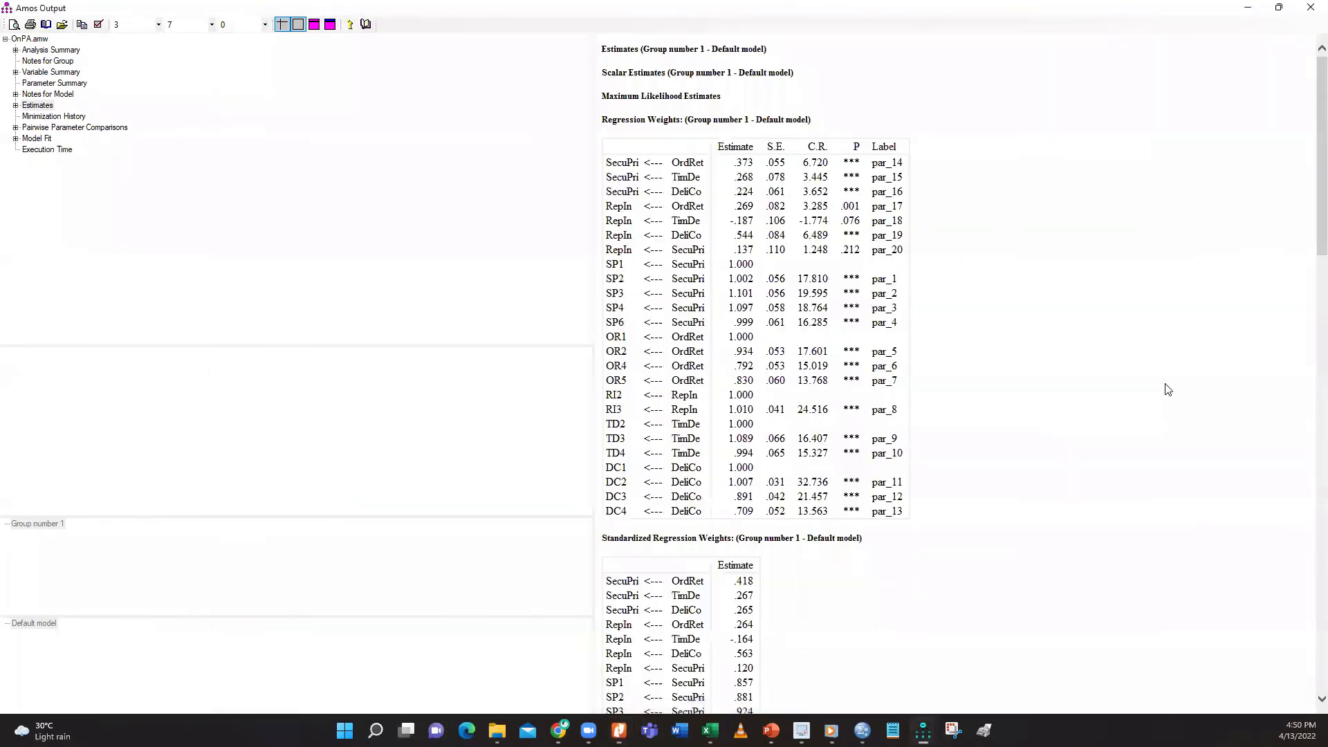
scroll(719, 595, "down", 10)
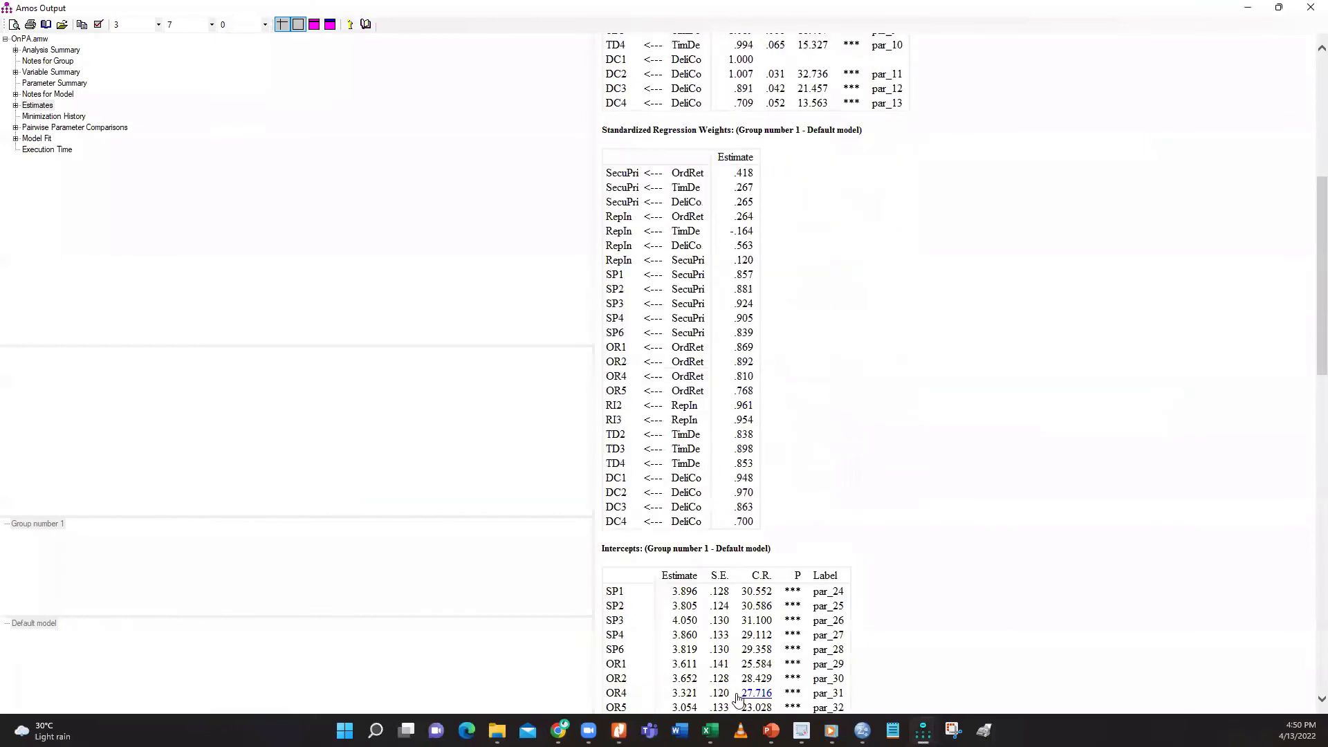
Switch to the Onpa path diagram window and select the standardized and then the unstandardized estimates
mouse_move(834, 731)
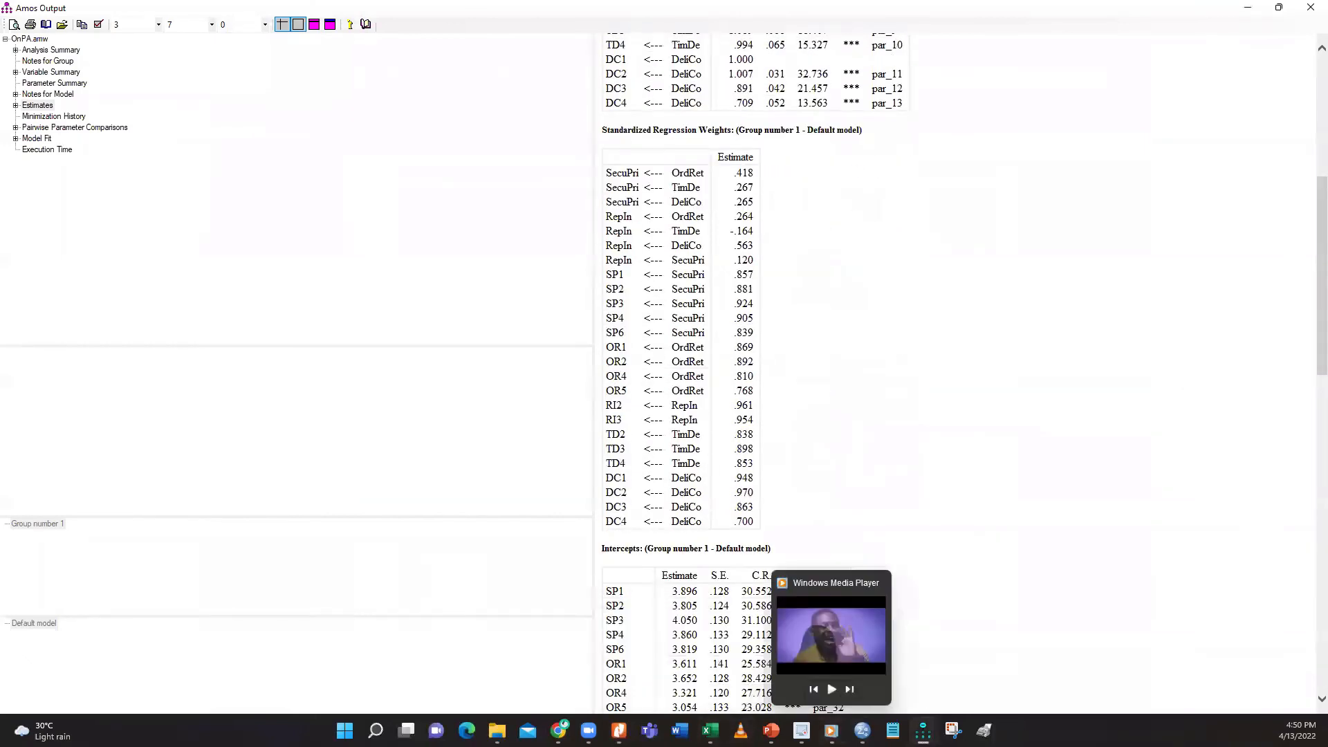
mouse_move(922, 730)
left_click(861, 657)
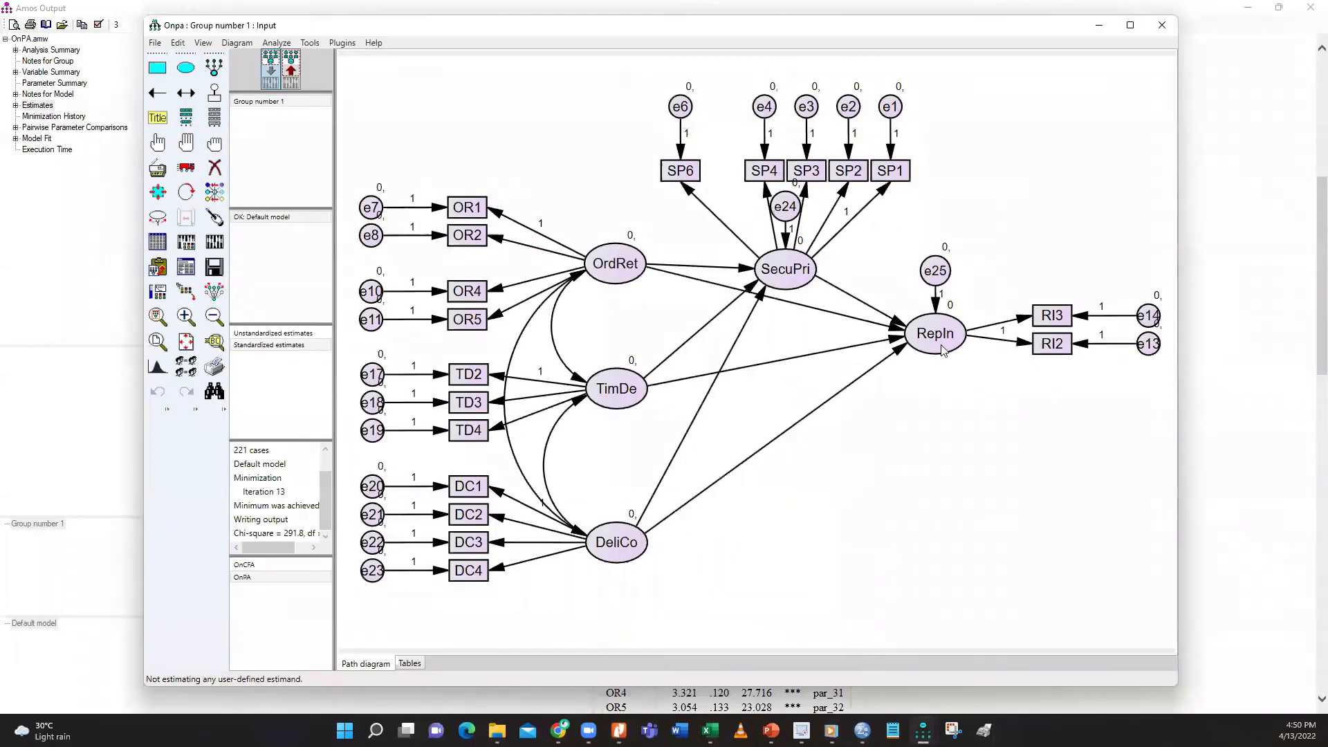
left_click(274, 348)
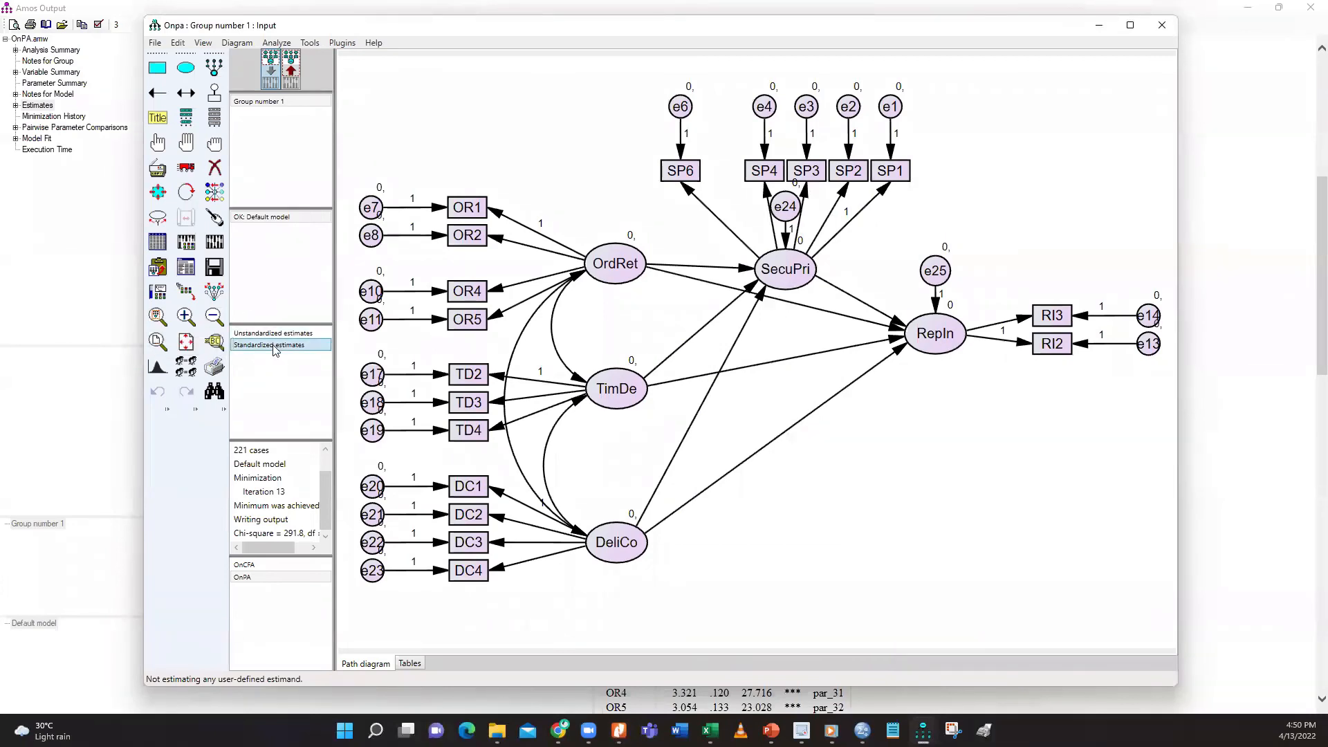
left_click(276, 333)
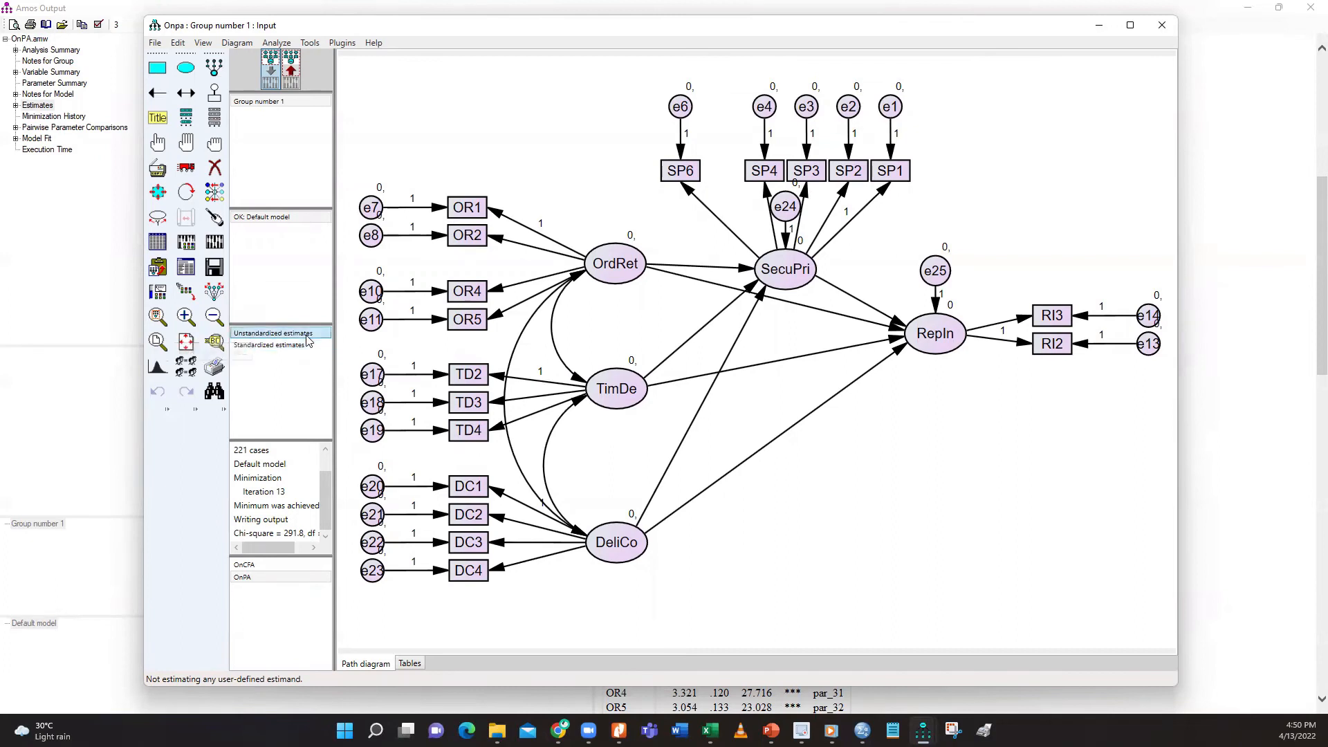
Reopen the text output and examine the covariances, variances and squared multiple correlations, then return to the regression weights
left_click(179, 272)
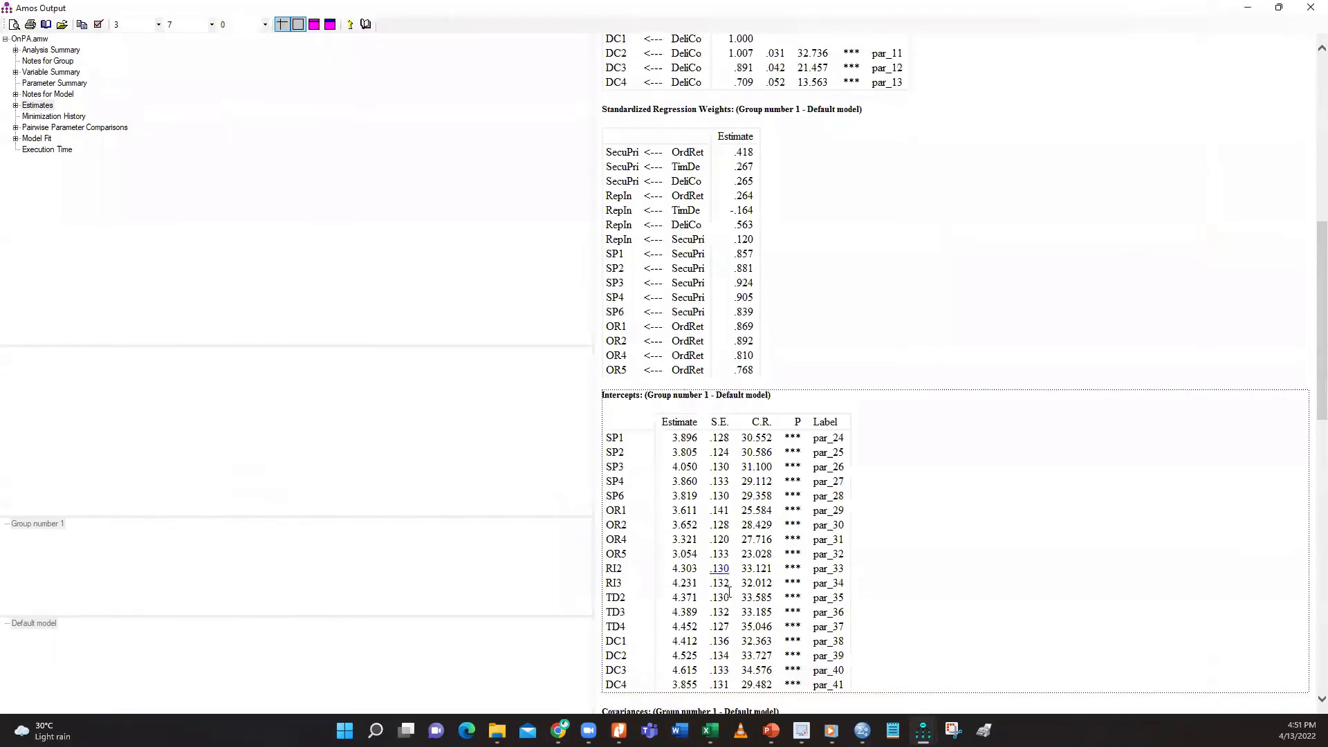
scroll(729, 593, "down", 6)
scroll(731, 601, "down", 13)
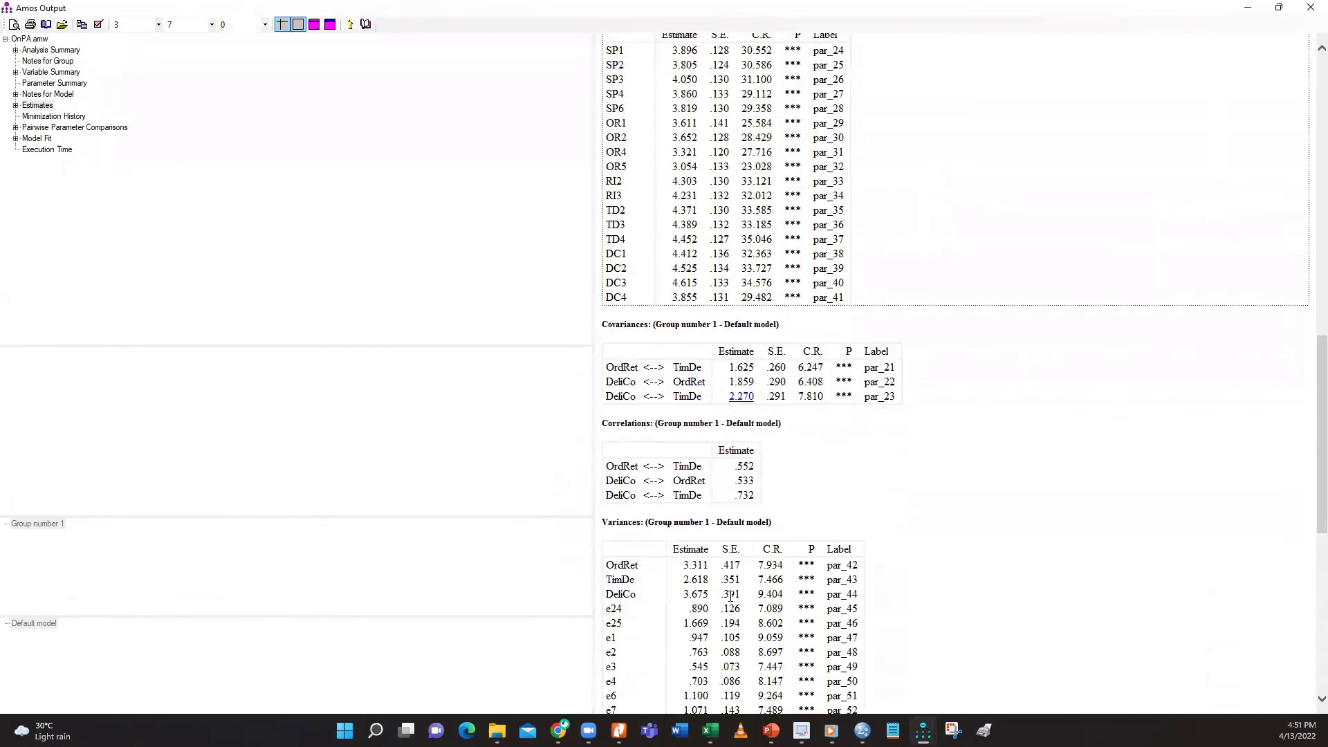
left_click(800, 571)
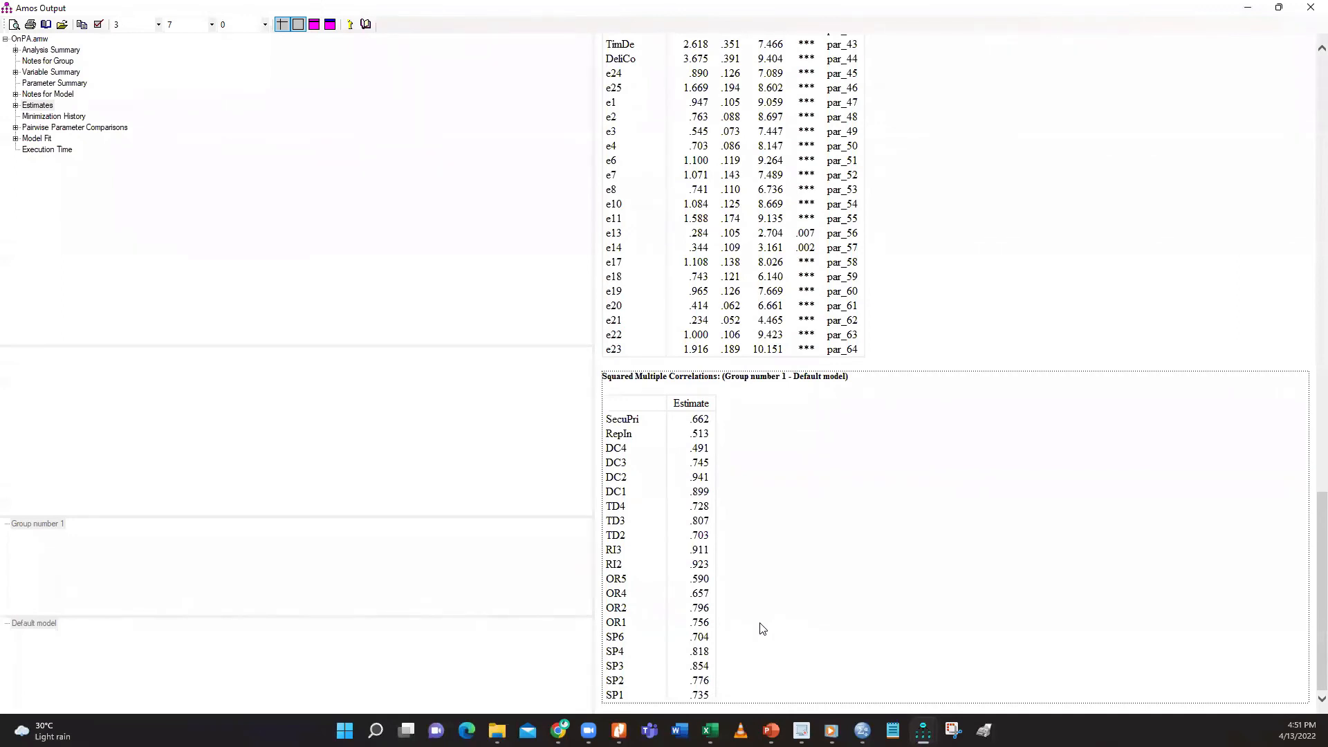
mouse_move(801, 729)
scroll(844, 531, "up", 20)
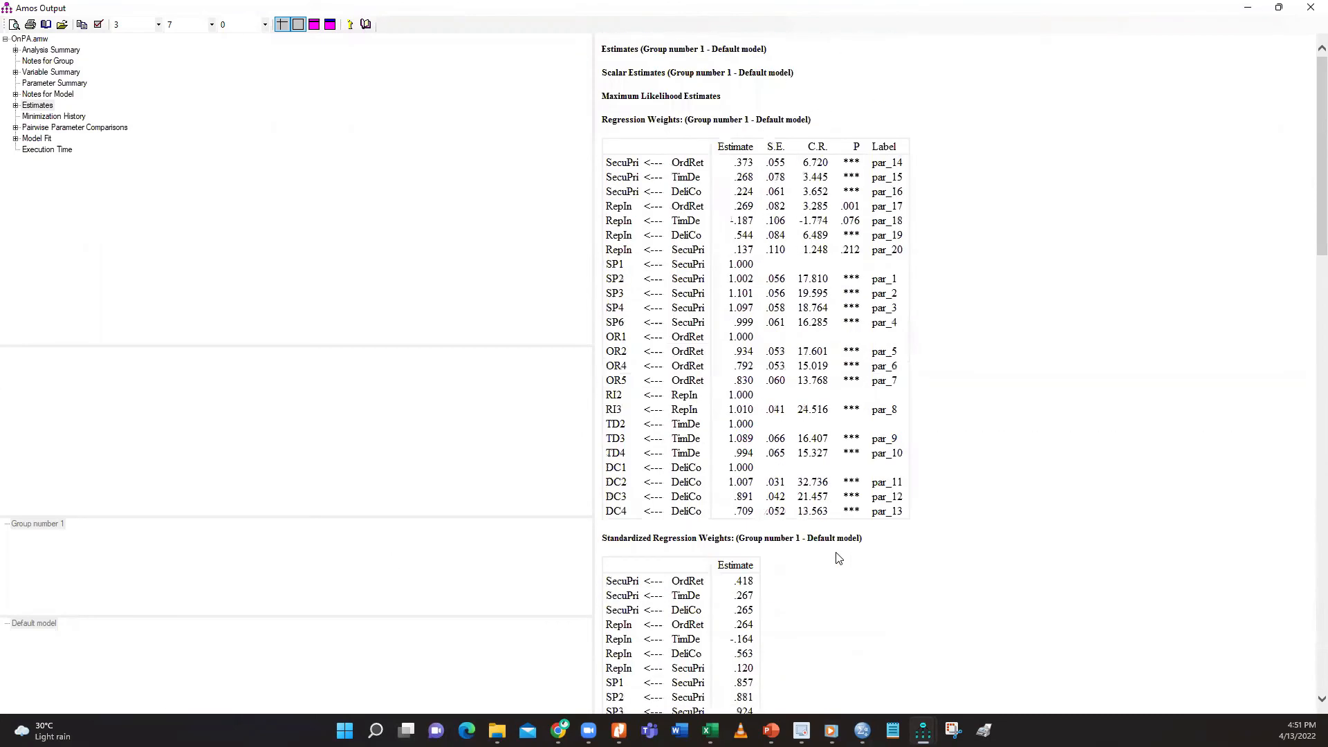
scroll(838, 558, "down", 20)
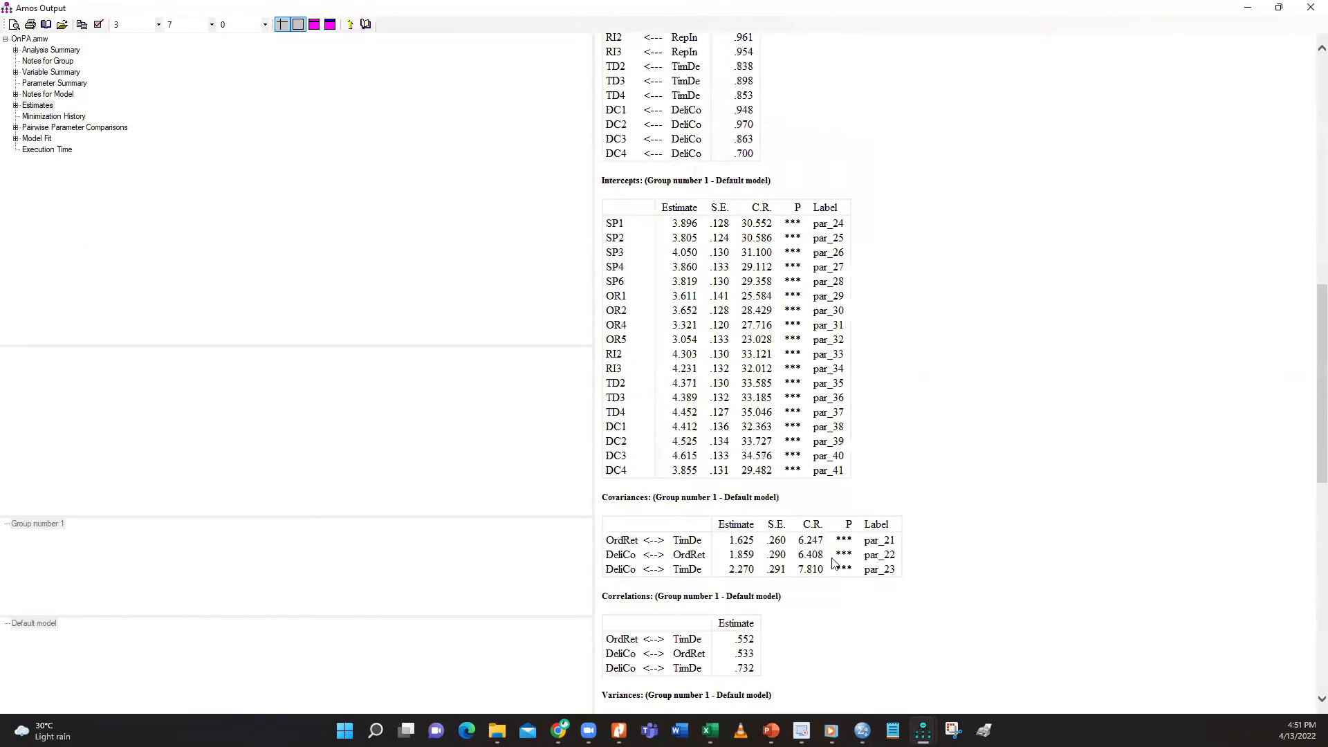
scroll(834, 563, "down", 3)
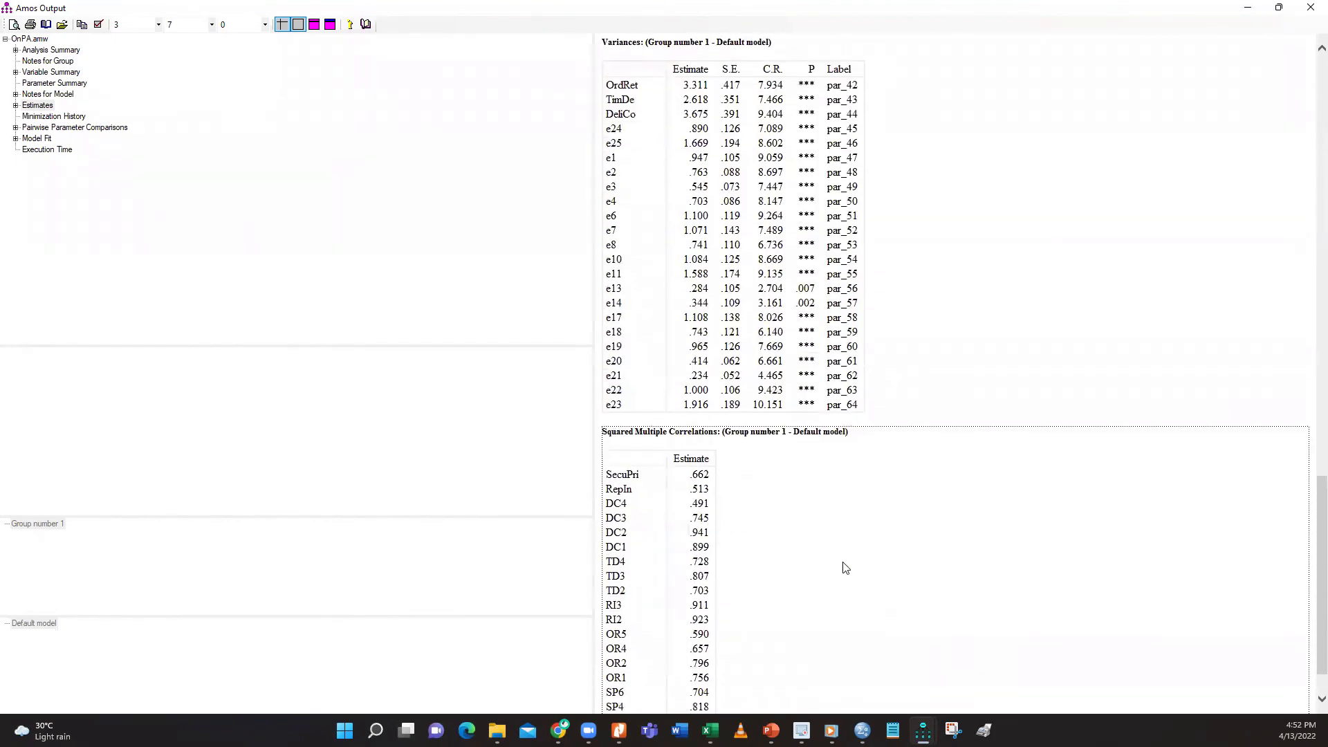
scroll(844, 564, "up", 2)
scroll(843, 567, "up", 4)
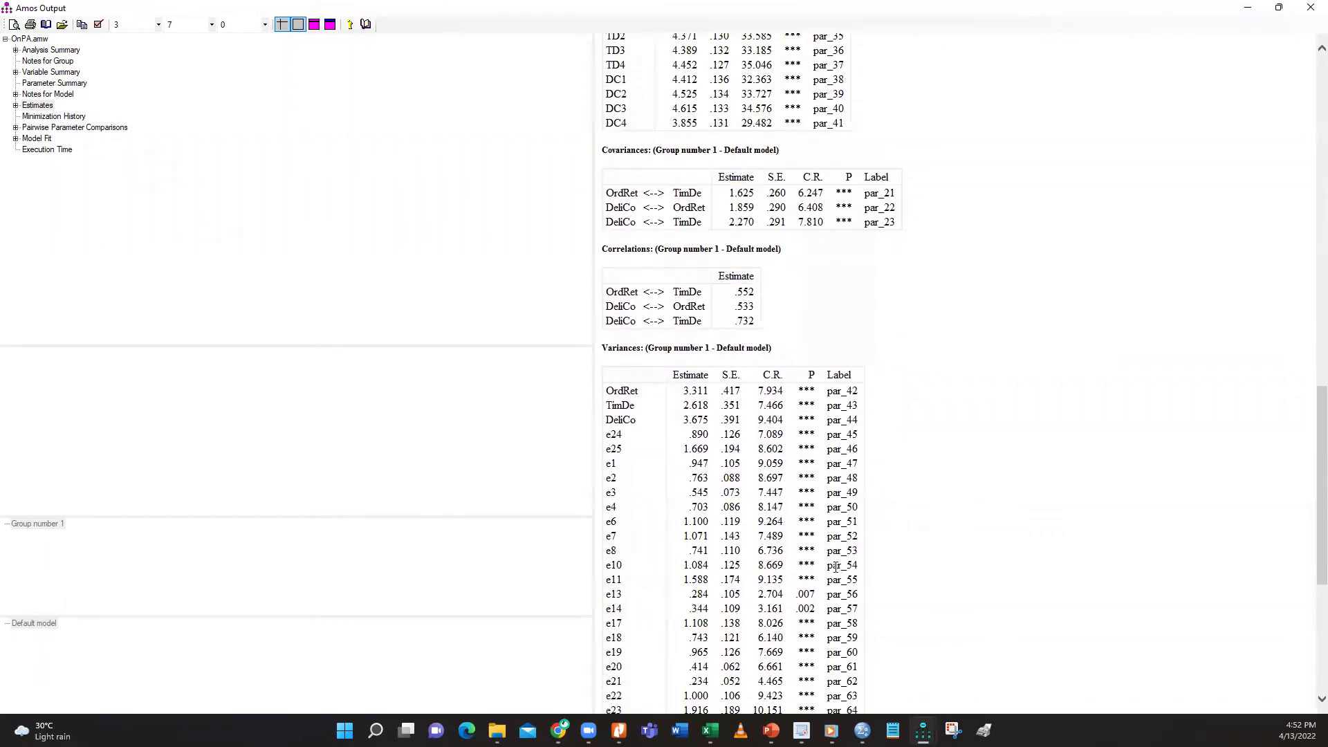
scroll(836, 566, "down", 7)
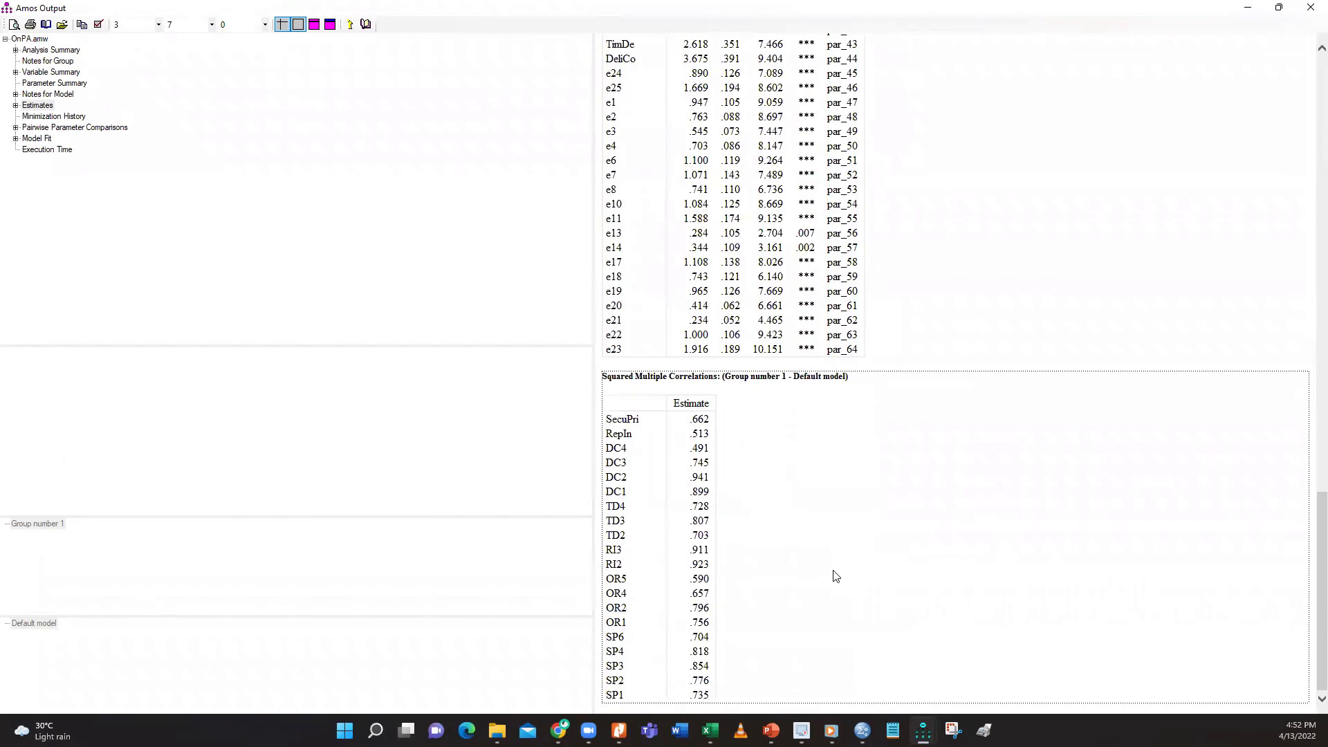
scroll(836, 576, "up", 20)
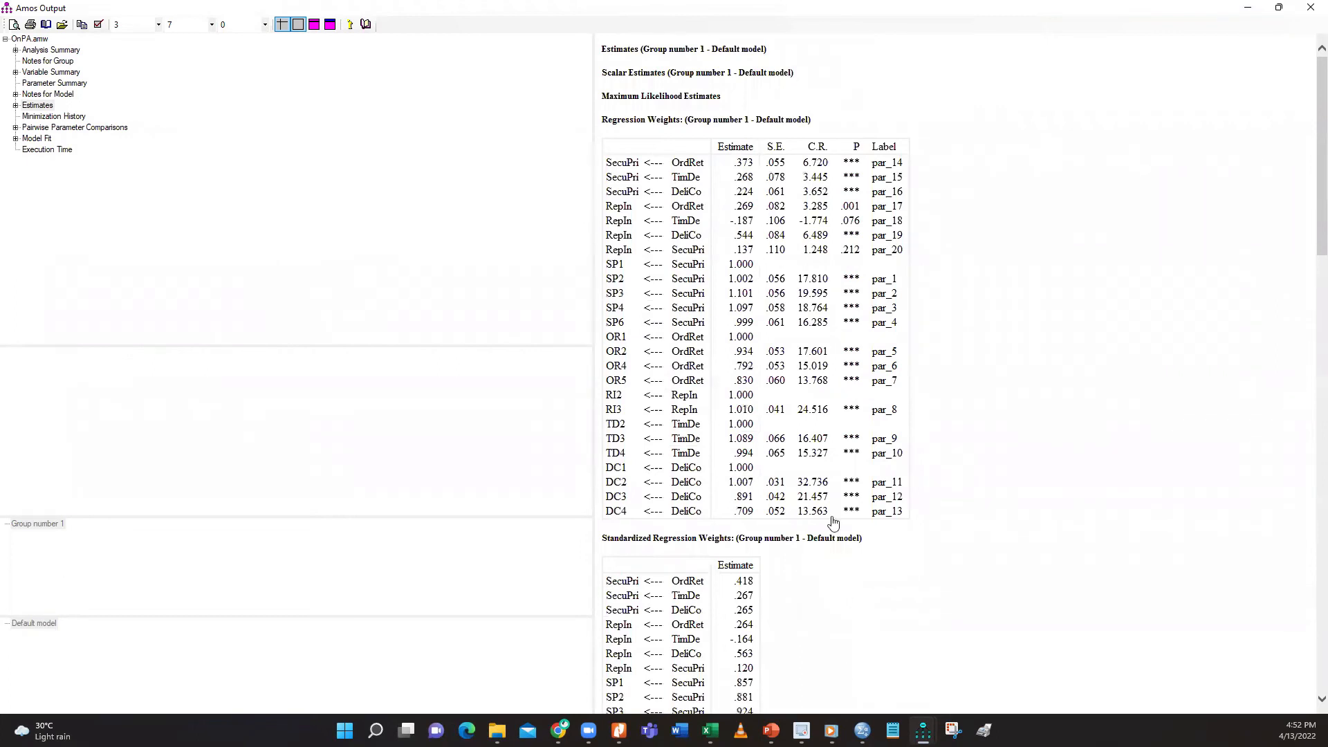
Minimize the Amos output and check the composite variables in the SPSS Variable View of SEM Practice File 1.sav
left_click(1245, 6)
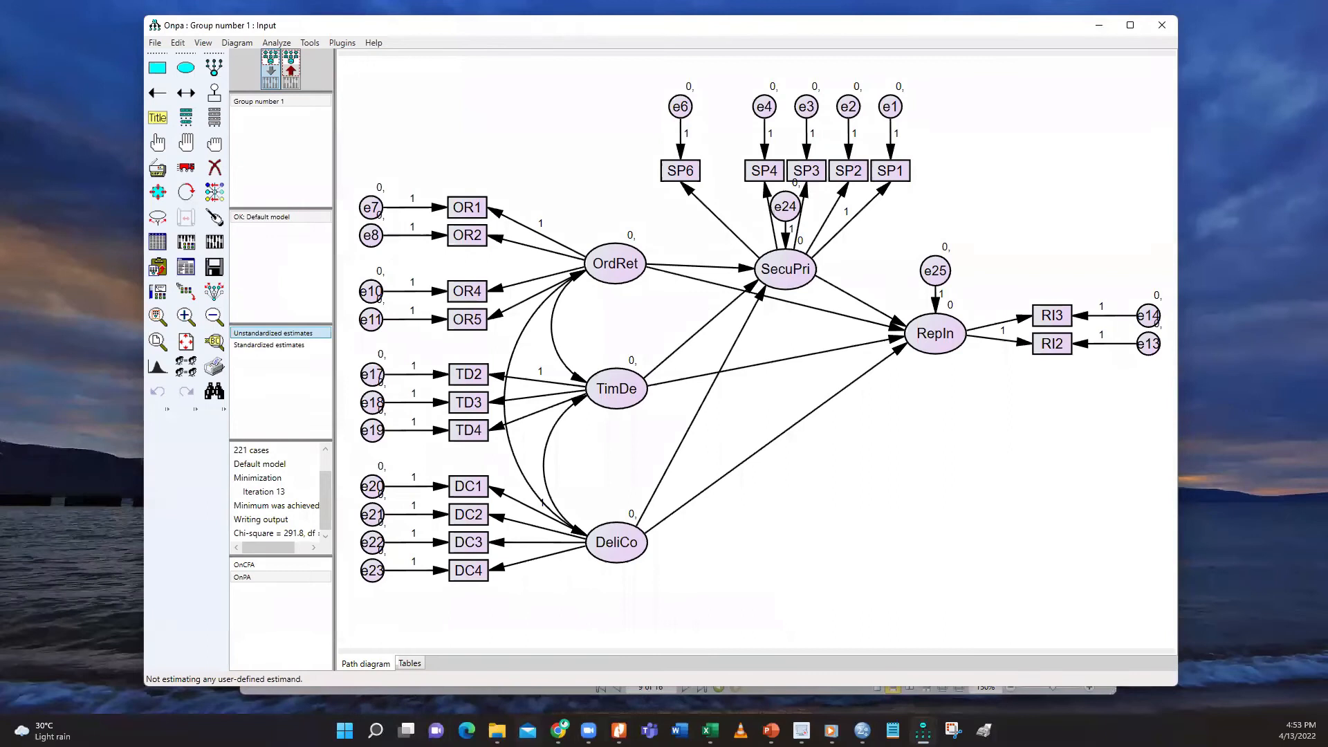
mouse_move(923, 730)
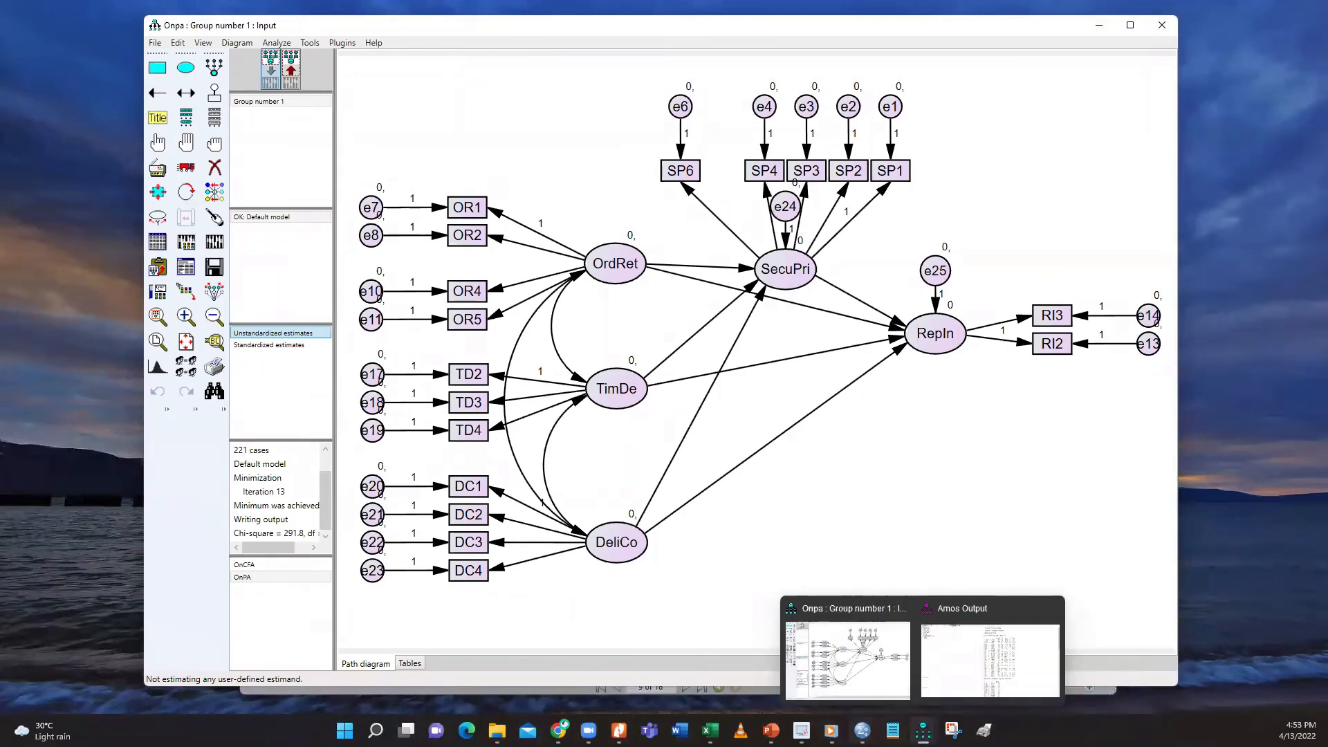
left_click(930, 661)
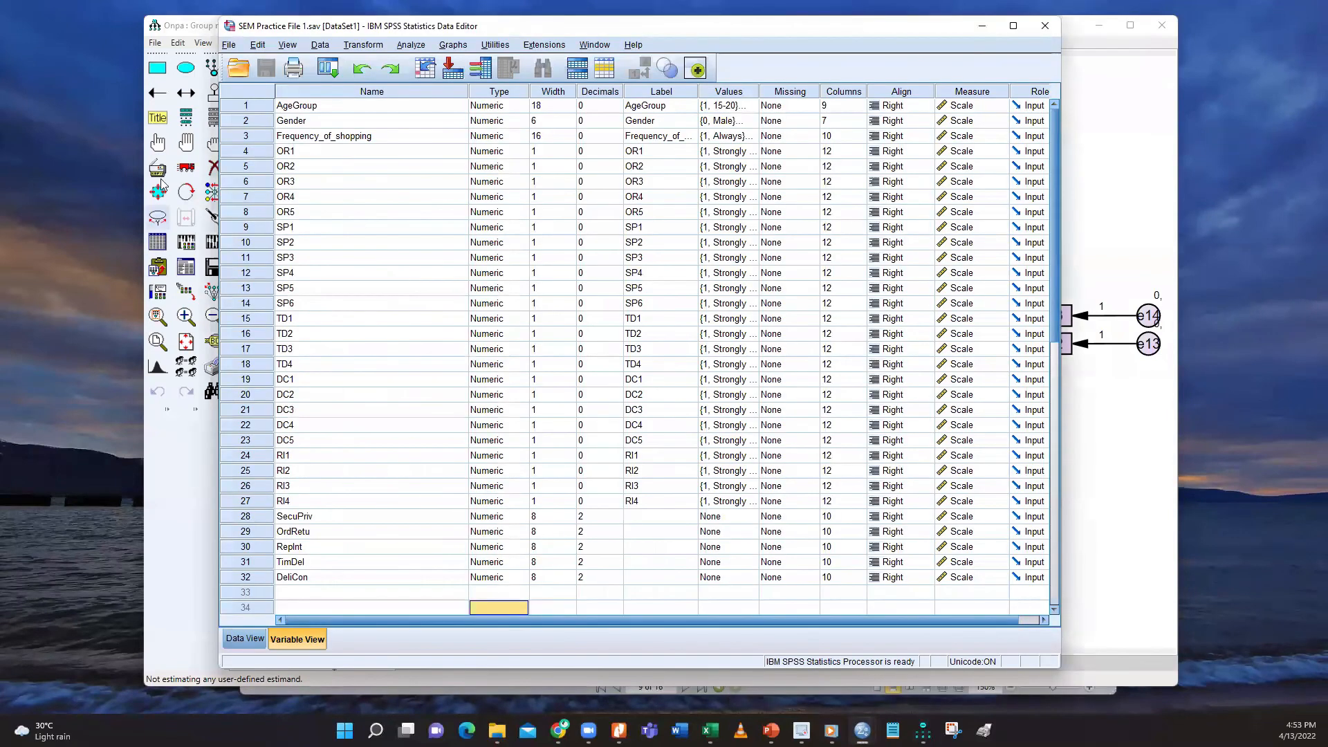
left_click(982, 27)
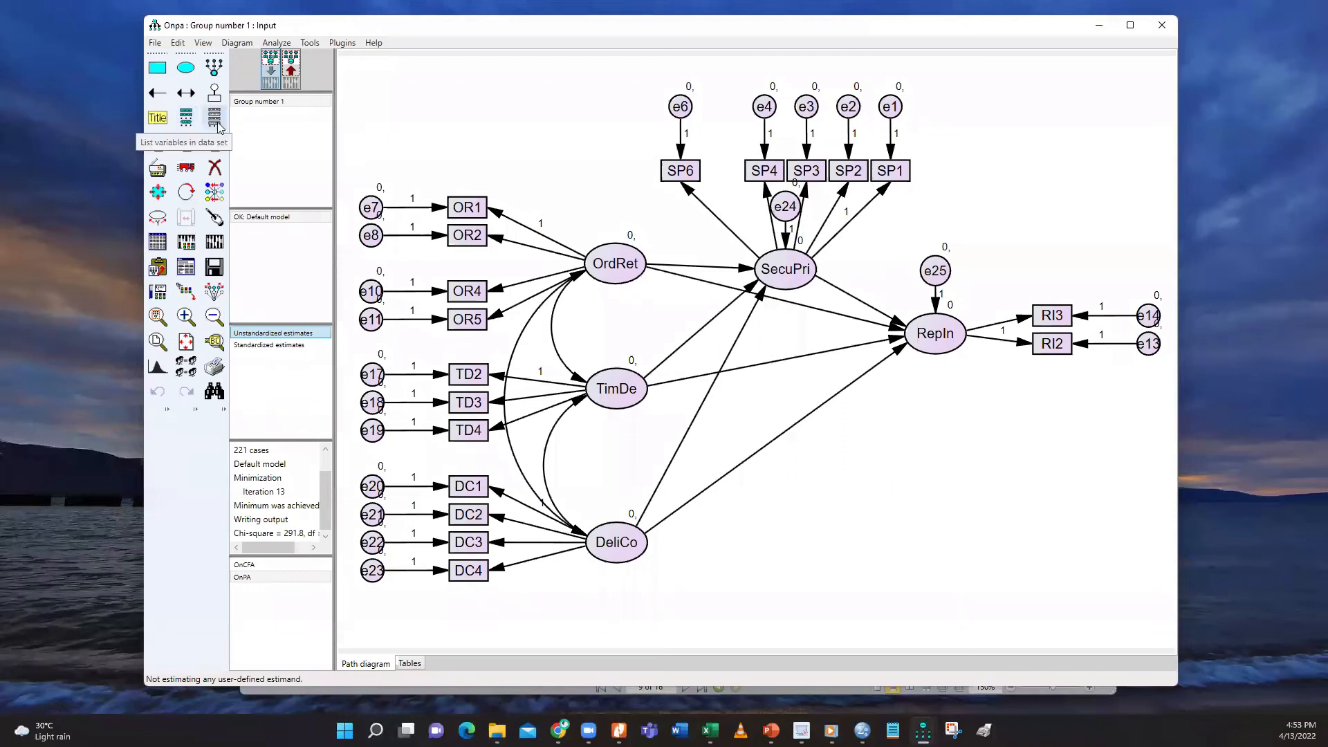
List the variables in the data set down to the composite variables and move the list clear of the drawing tools
left_click(217, 123)
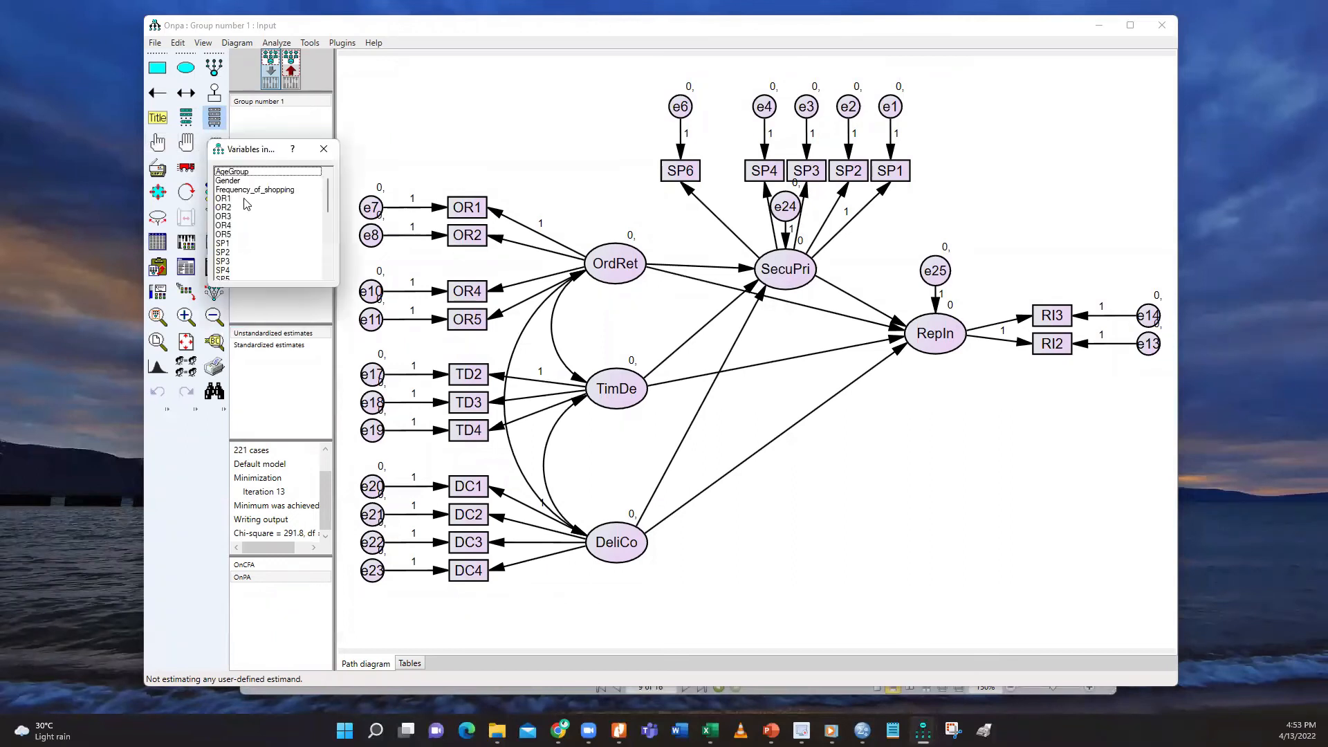
scroll(243, 218, "down", 6)
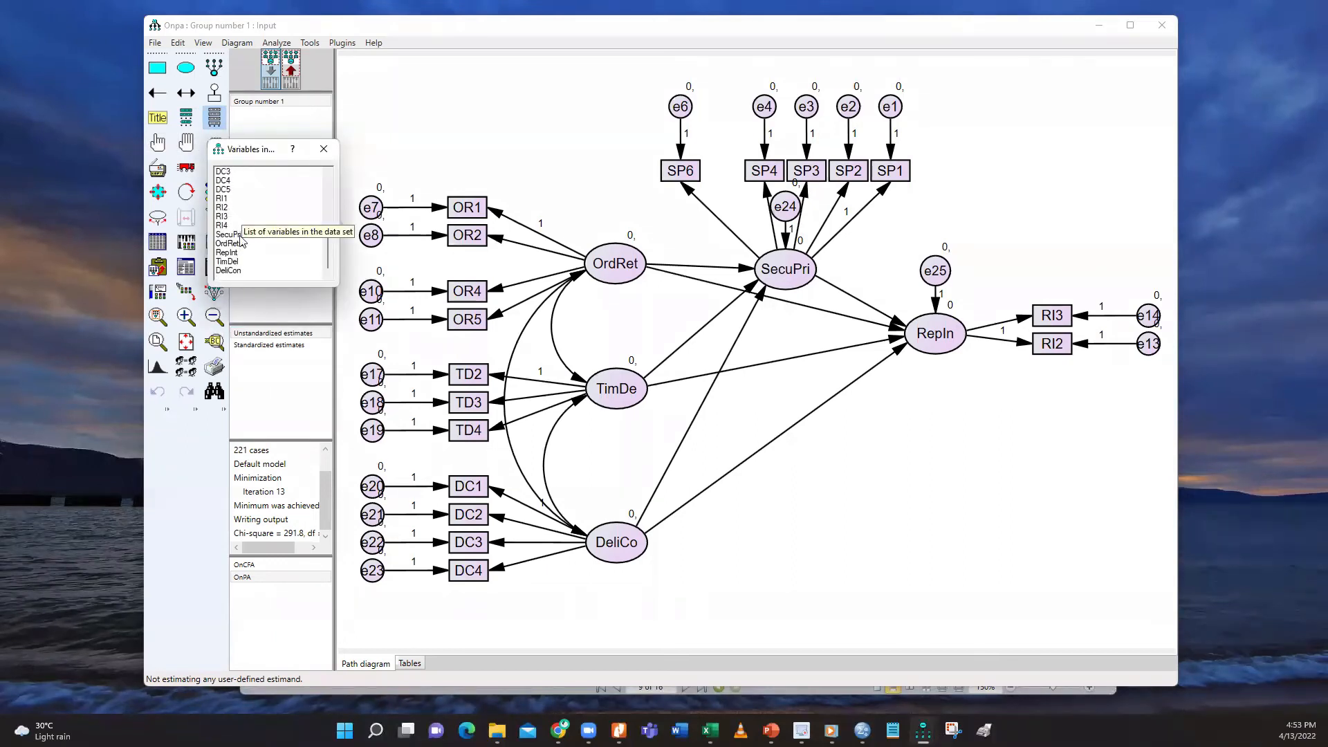
left_click_drag(260, 148, 301, 62)
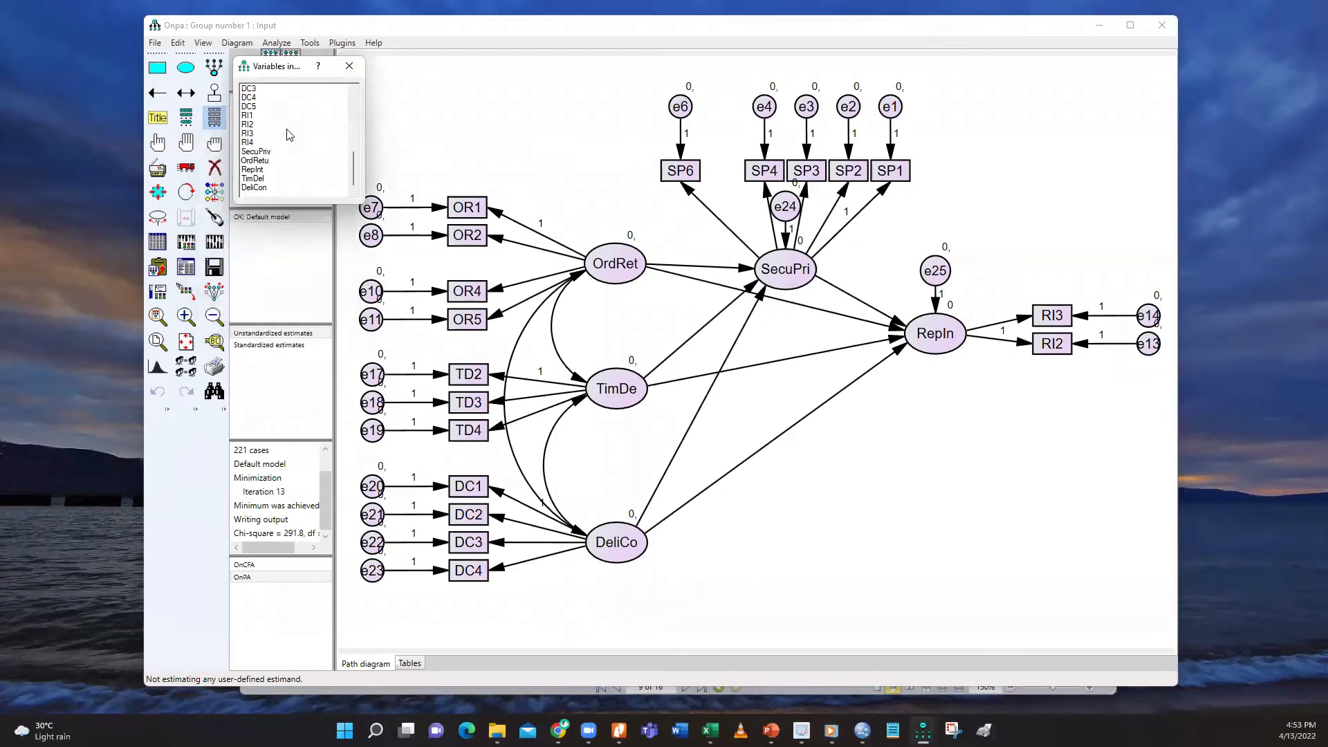
Start a new blank path diagram, saving the changes to OnPA.amw
left_click(159, 43)
left_click(38, 330)
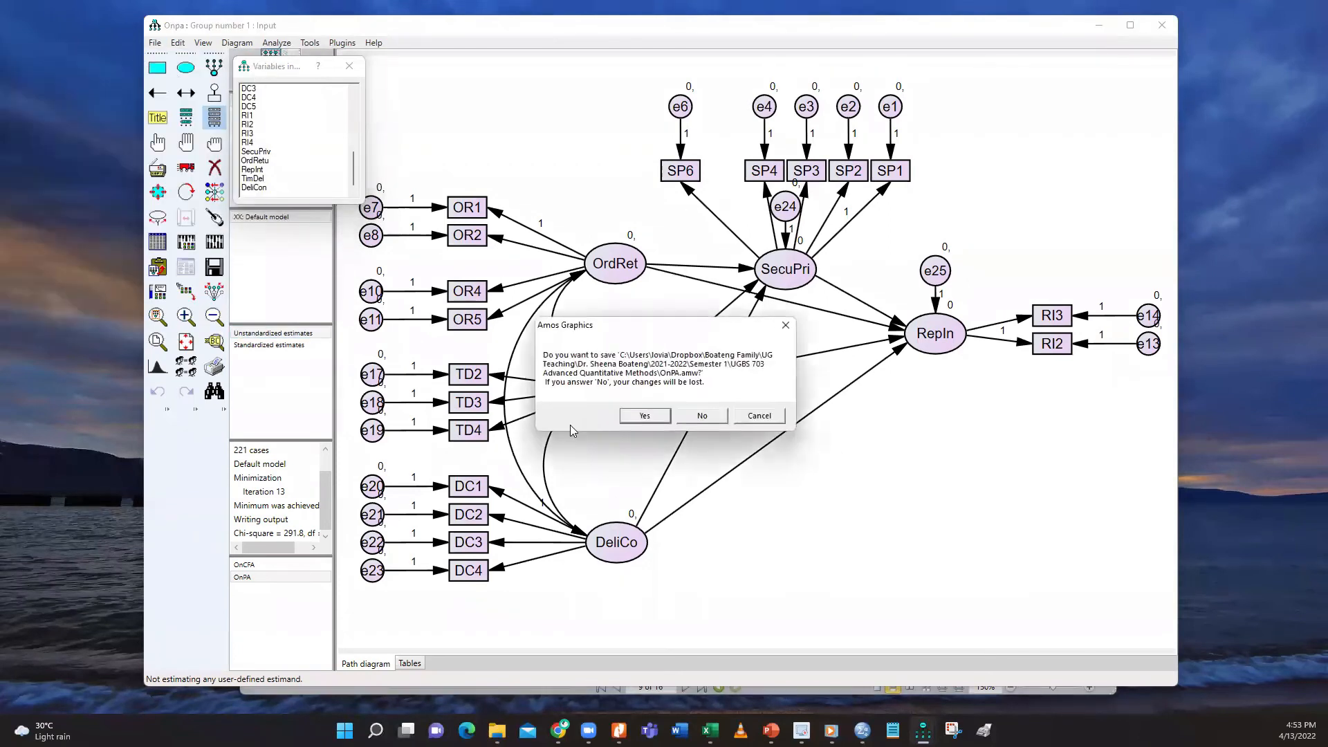
left_click(645, 415)
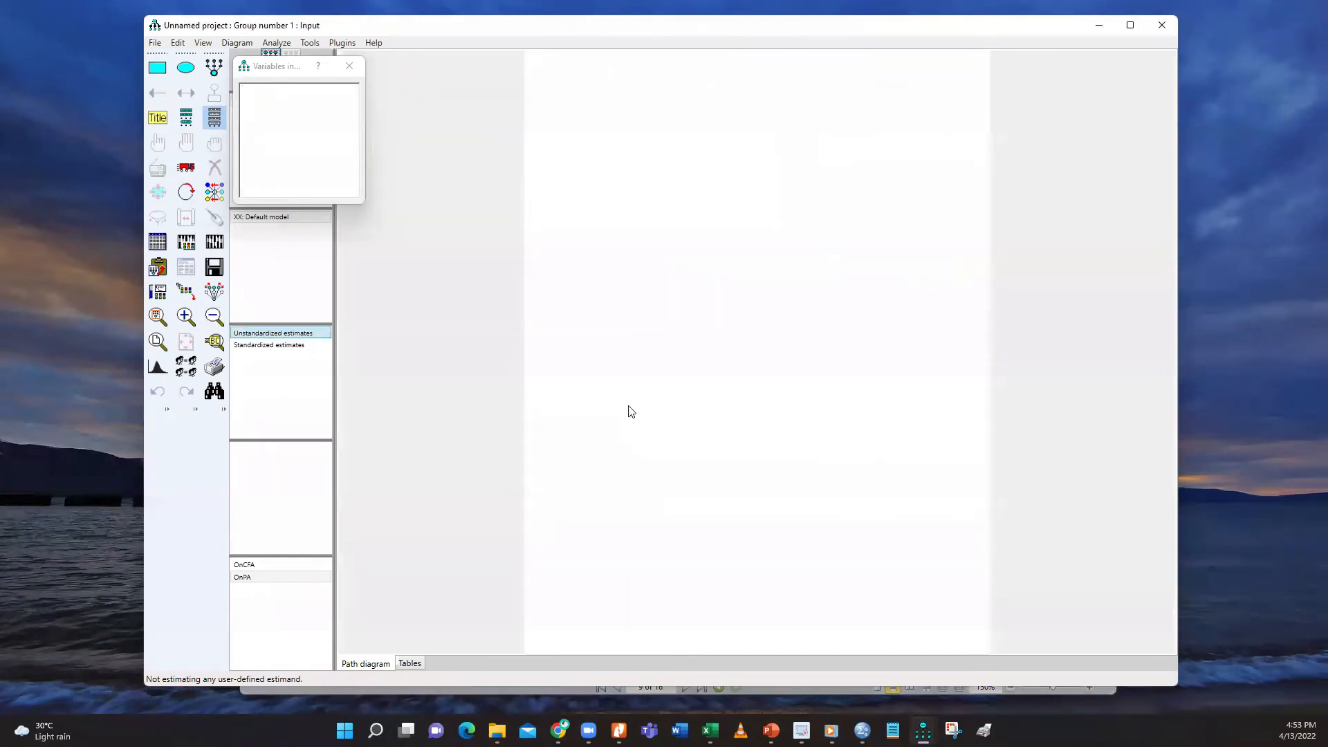
left_click(348, 70)
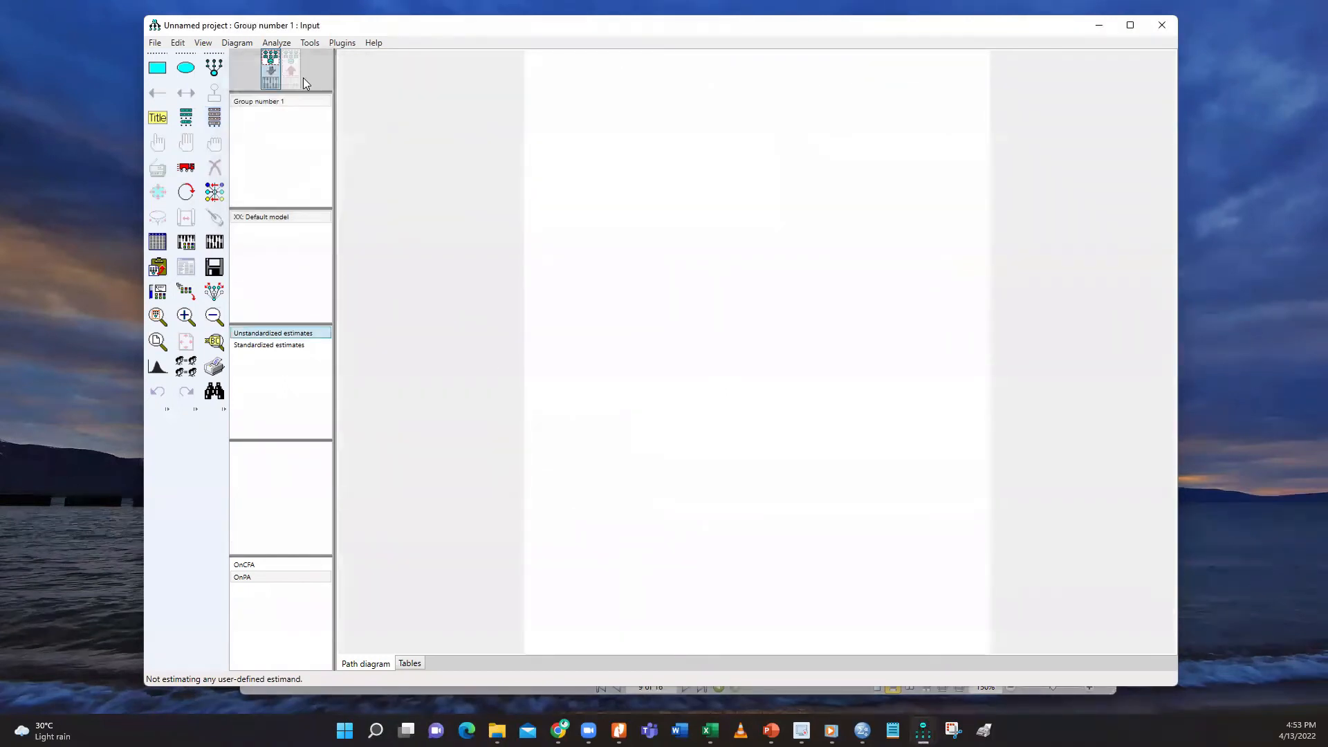
left_click(220, 124)
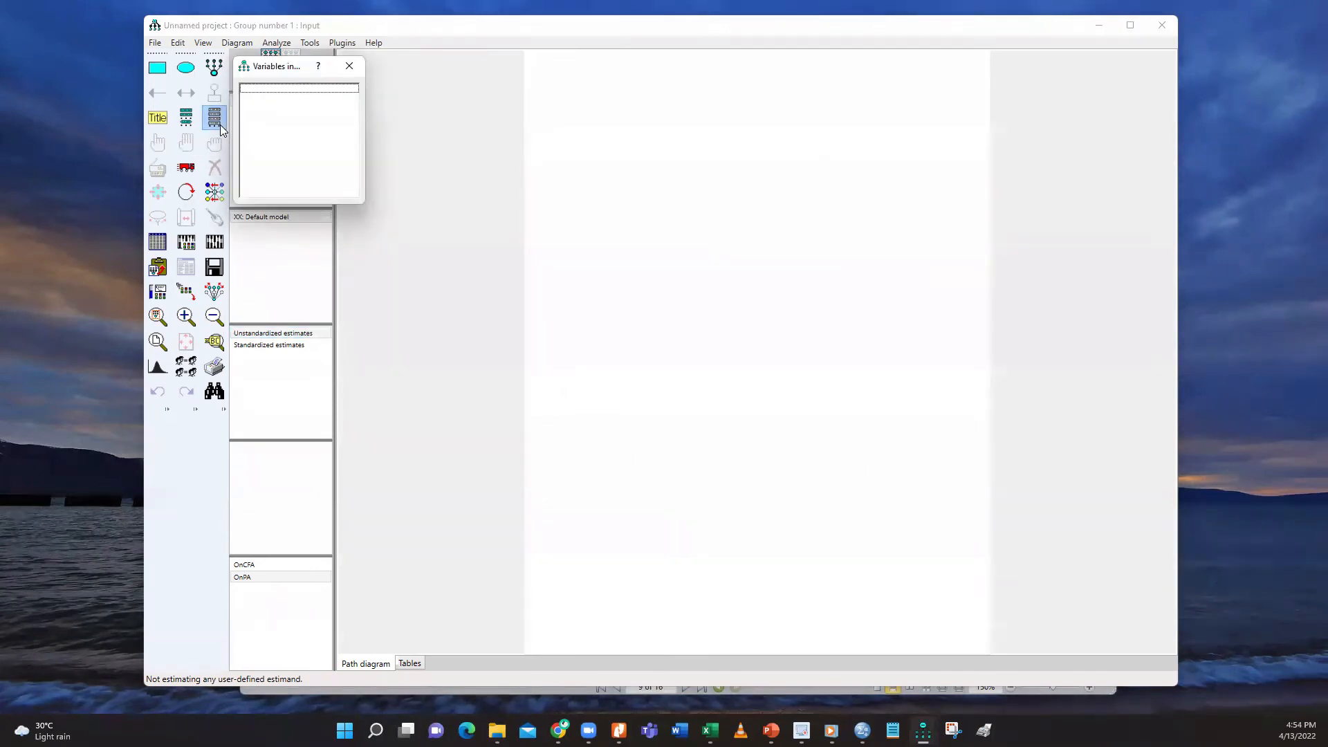
left_click(358, 74)
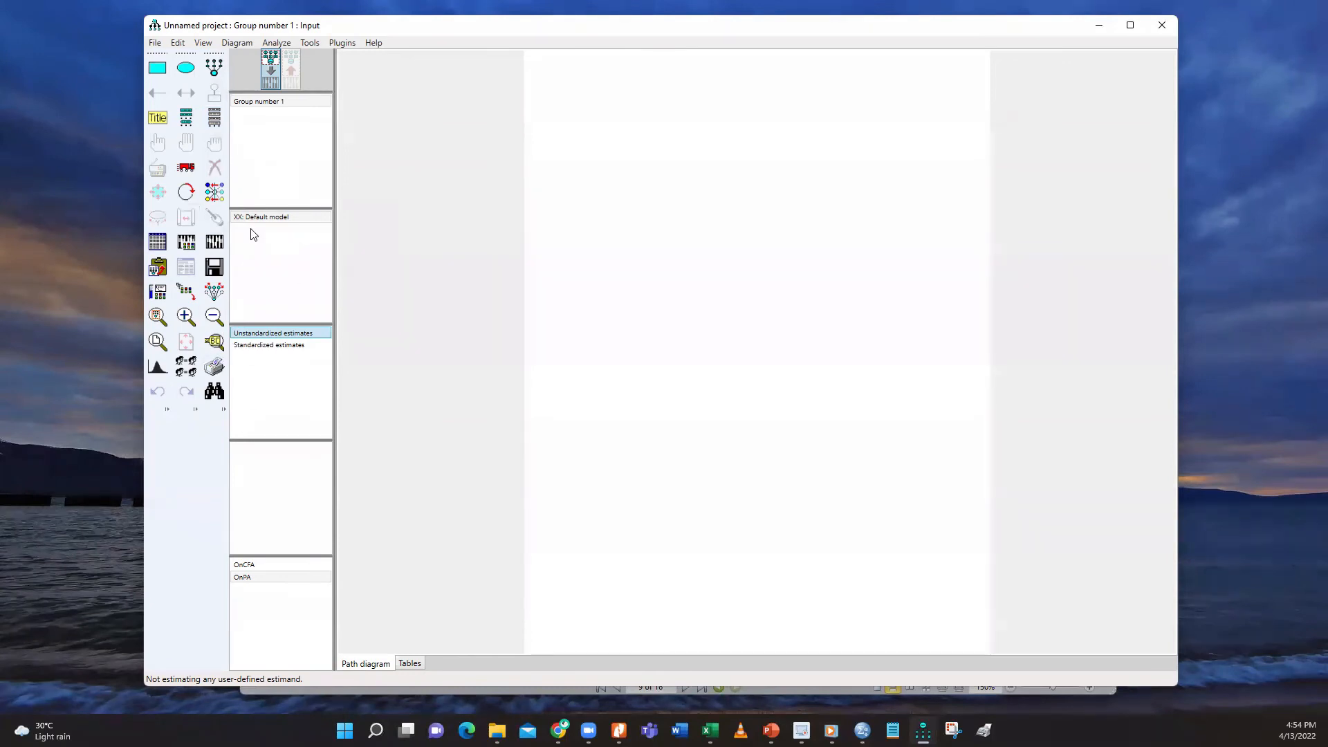
Assign SEM Practice File 1.sav as the data file for Group number 1
left_click(158, 242)
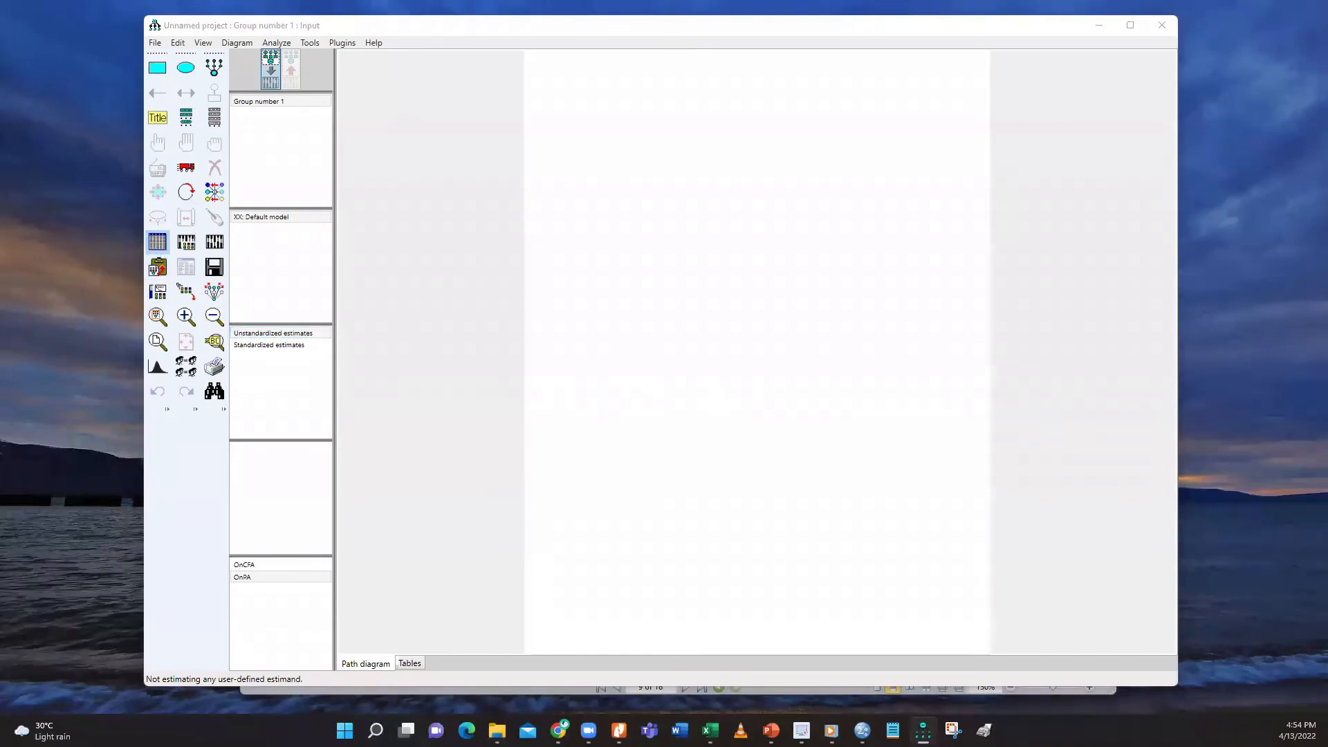
double_click(550, 249)
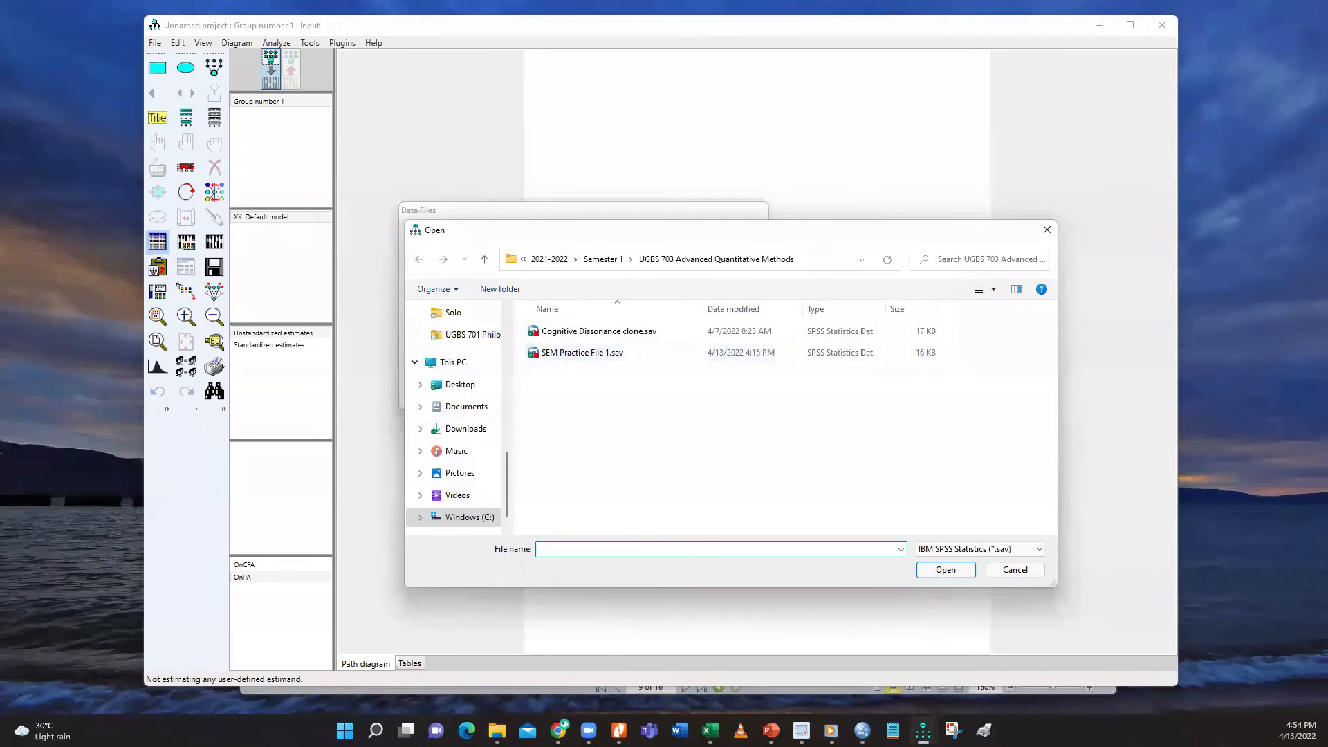
left_click(569, 354)
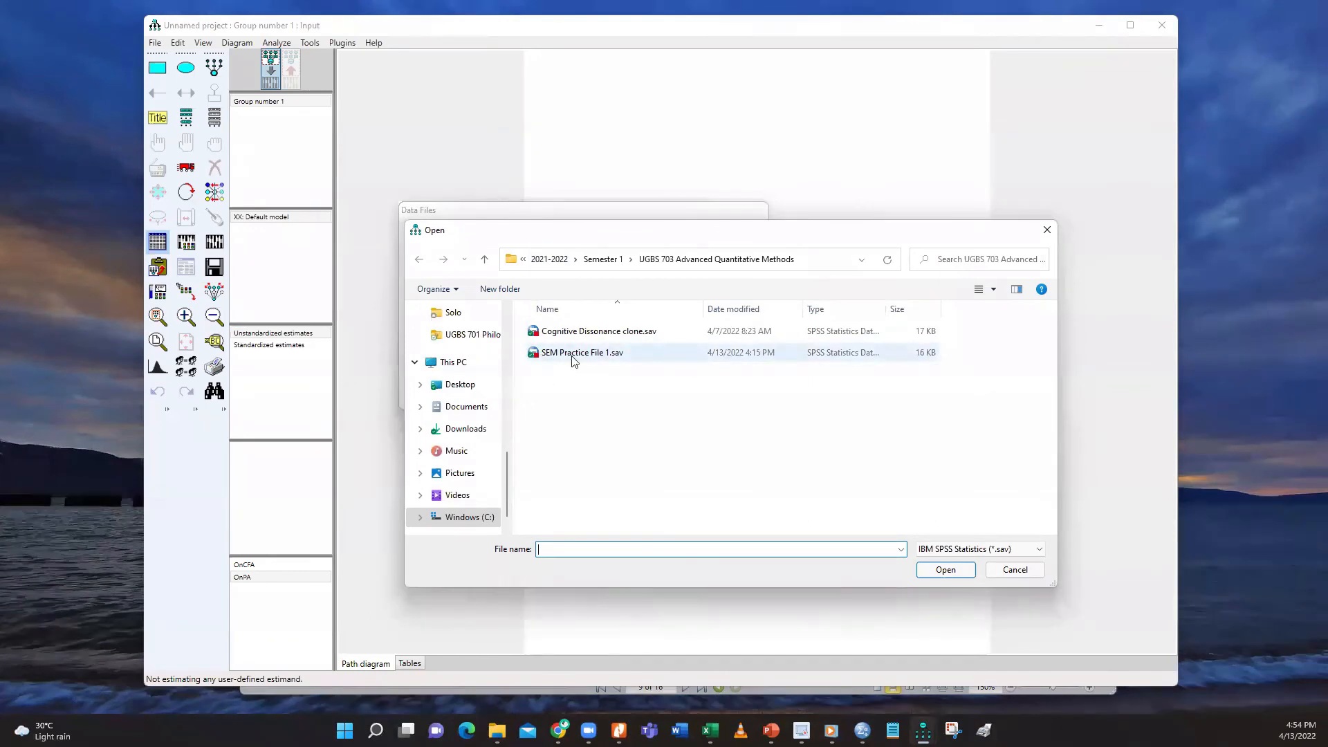
left_click(940, 571)
left_click(510, 367)
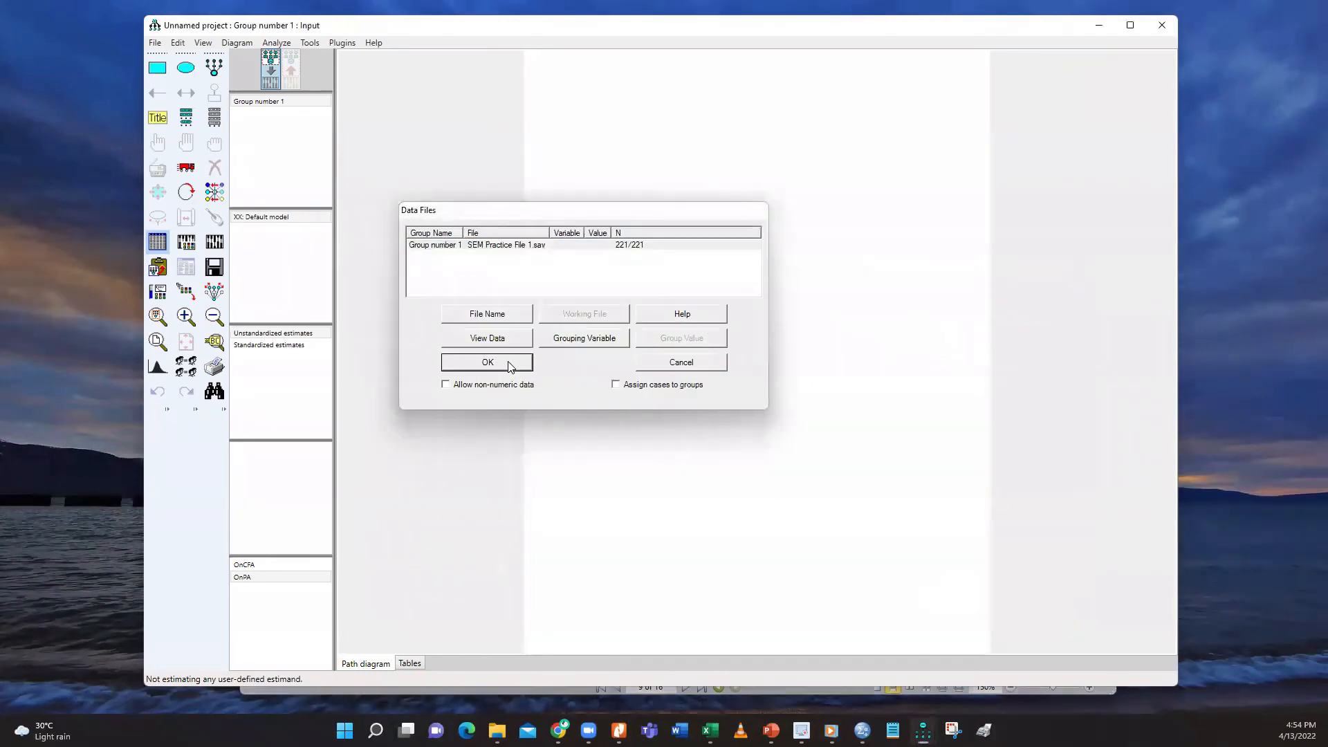
Place the data set variables SecuPriv at the diagram's upper centre and RepInt lower on its right side as observed variables
left_click(215, 119)
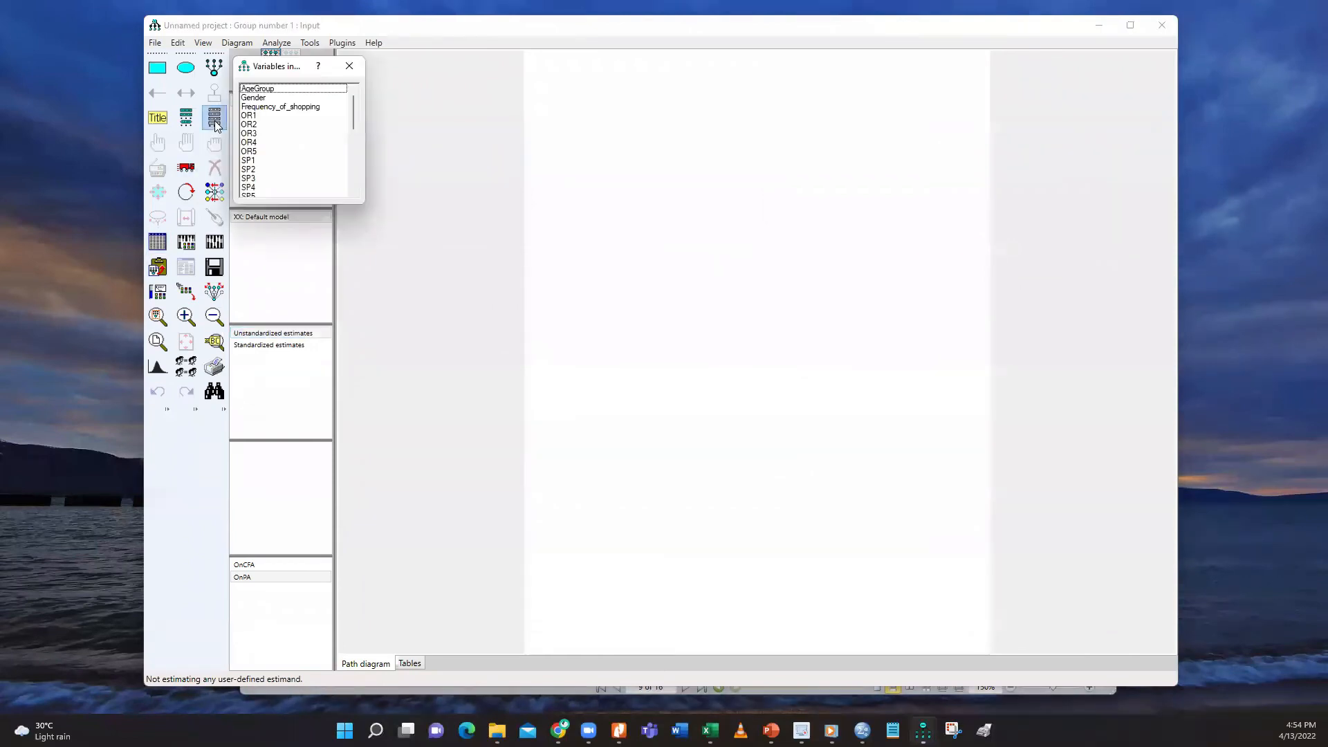
scroll(287, 159, "down", 3)
scroll(289, 160, "down", 2)
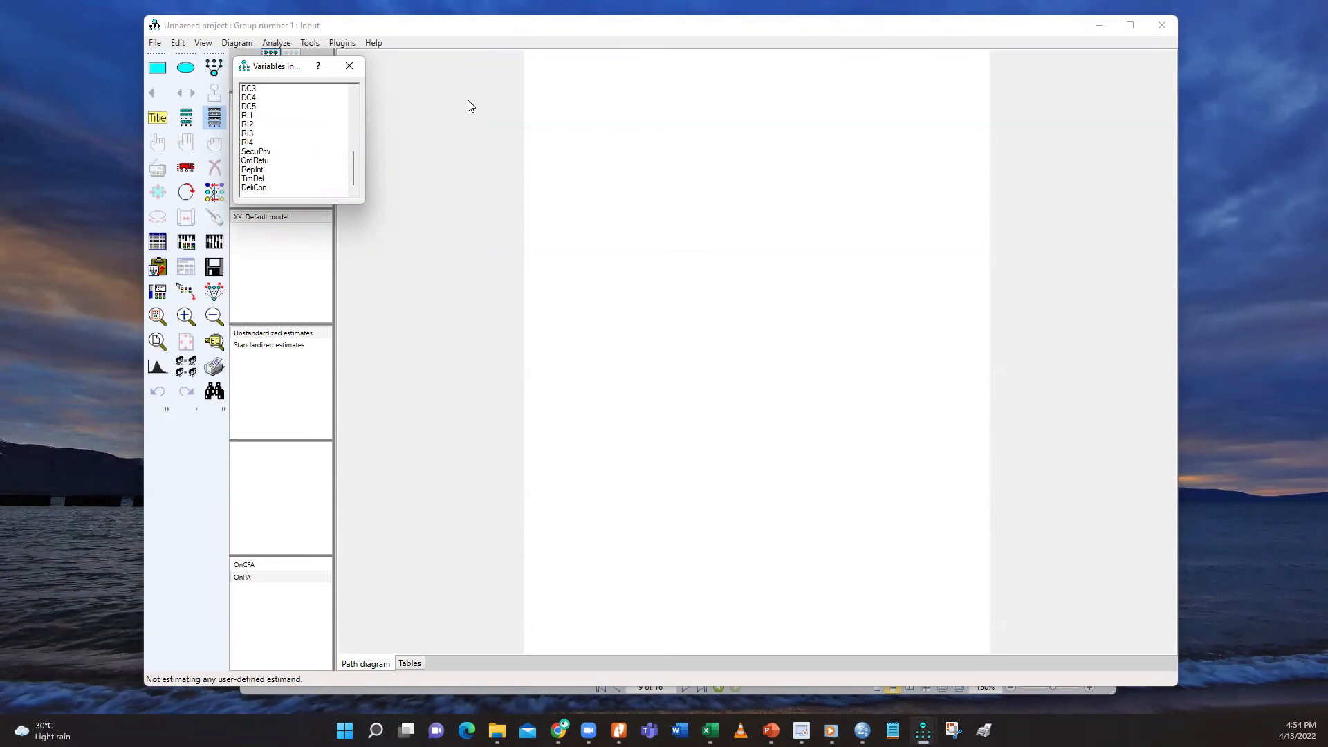
left_click_drag(256, 152, 758, 132)
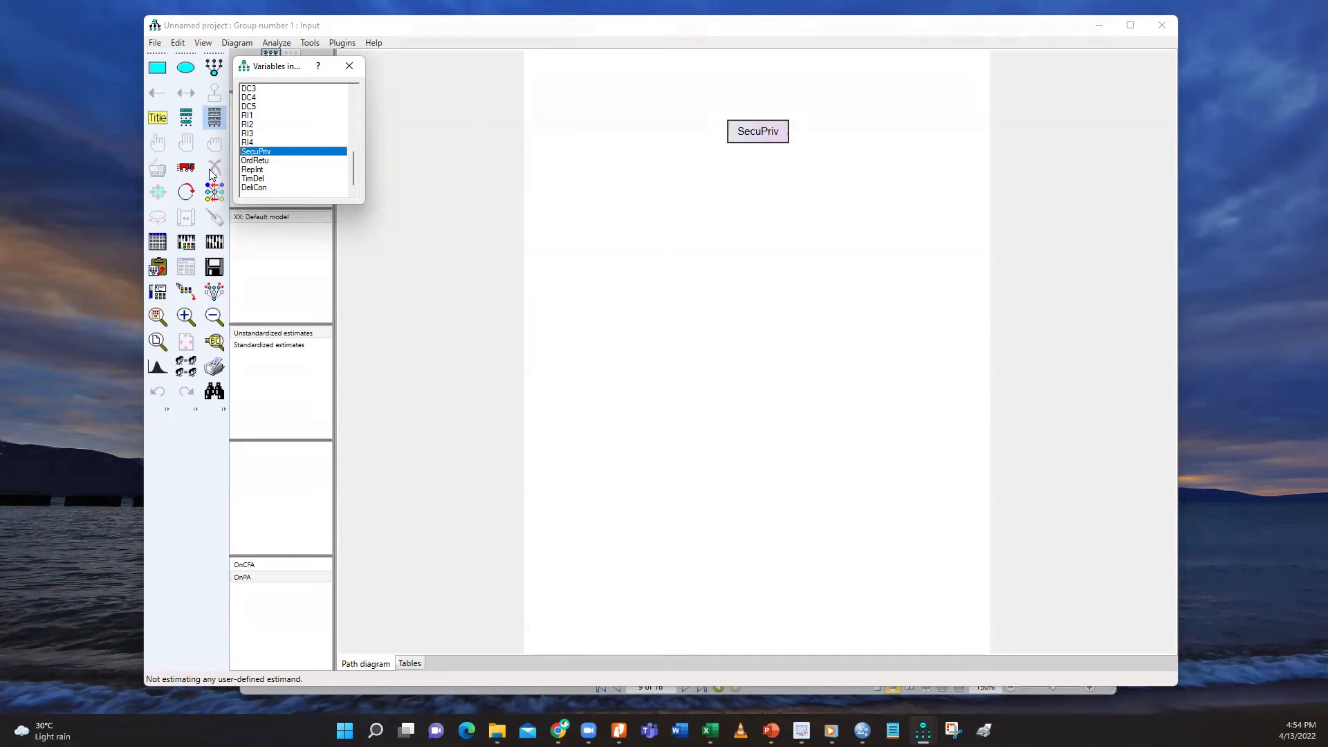
left_click(257, 170)
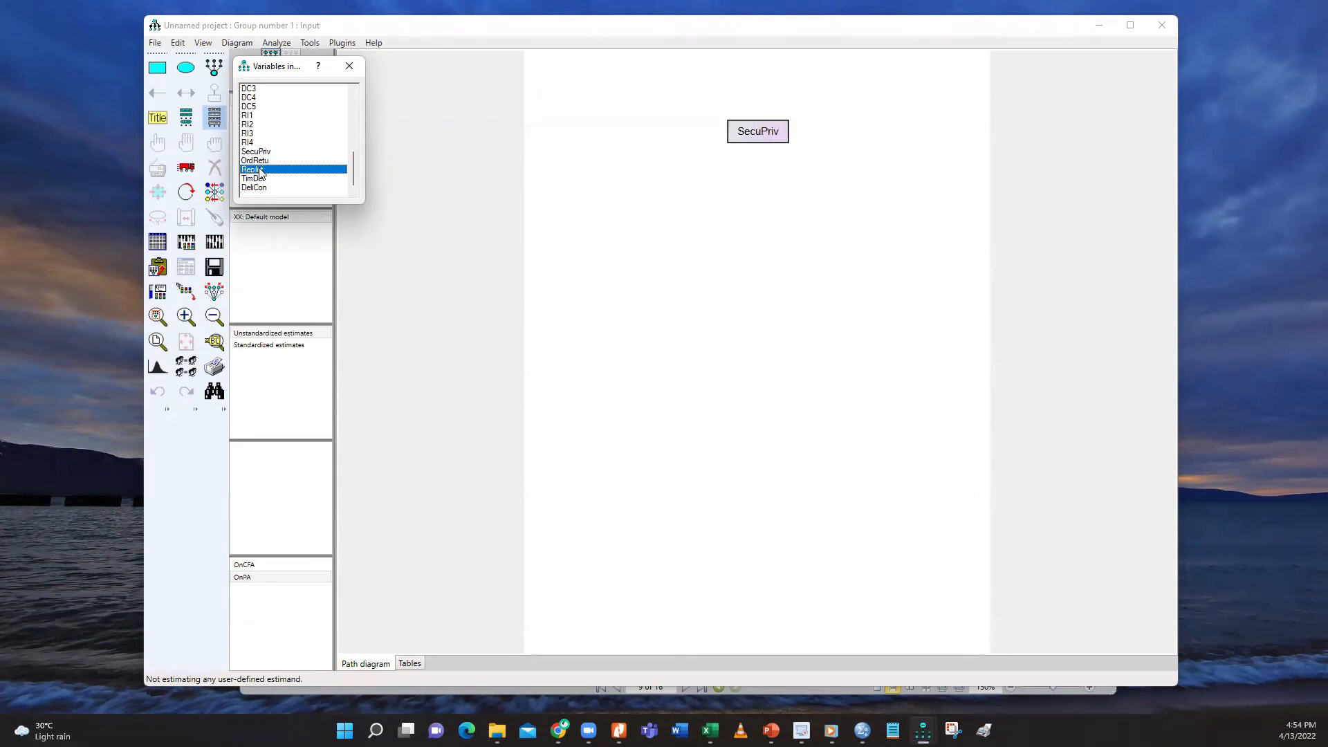
left_click_drag(260, 173, 908, 238)
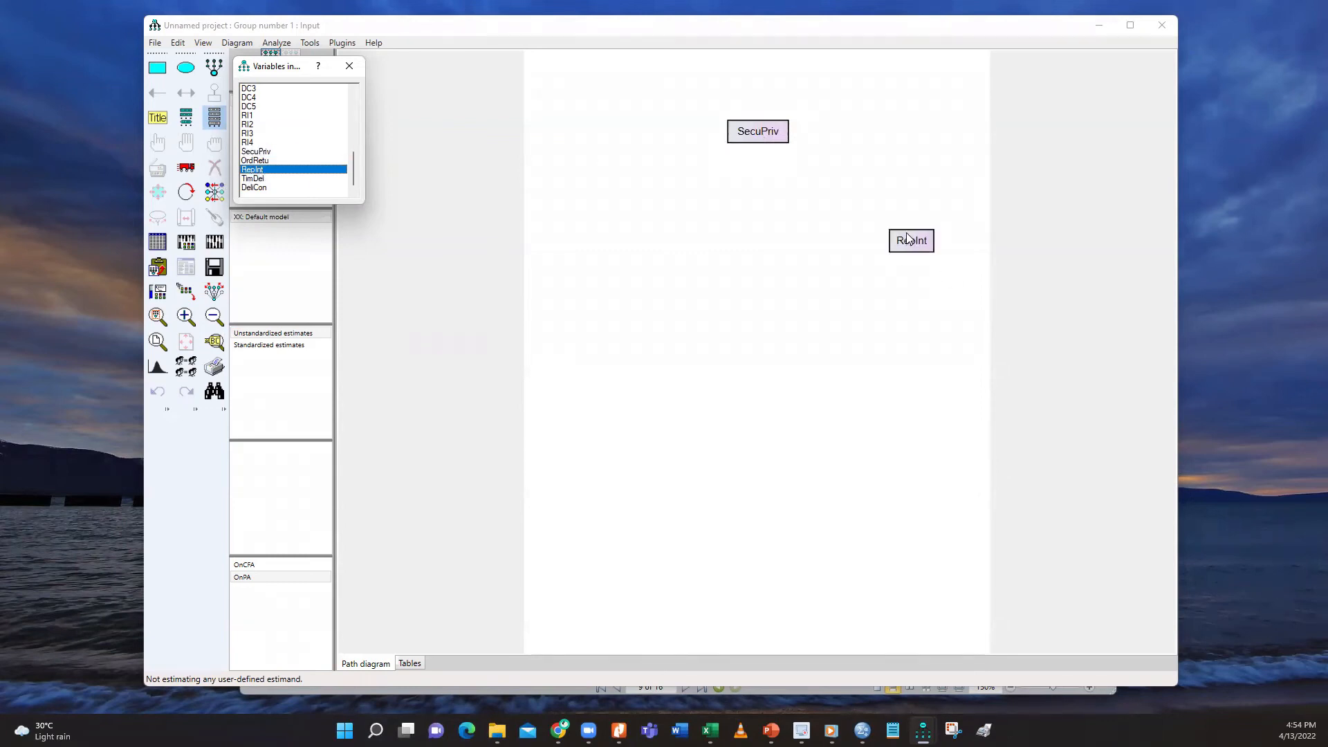
Stack OrdRetu, TimDel and DeliCon as observed variables down the diagram's left side and close the variable list
left_click(258, 162)
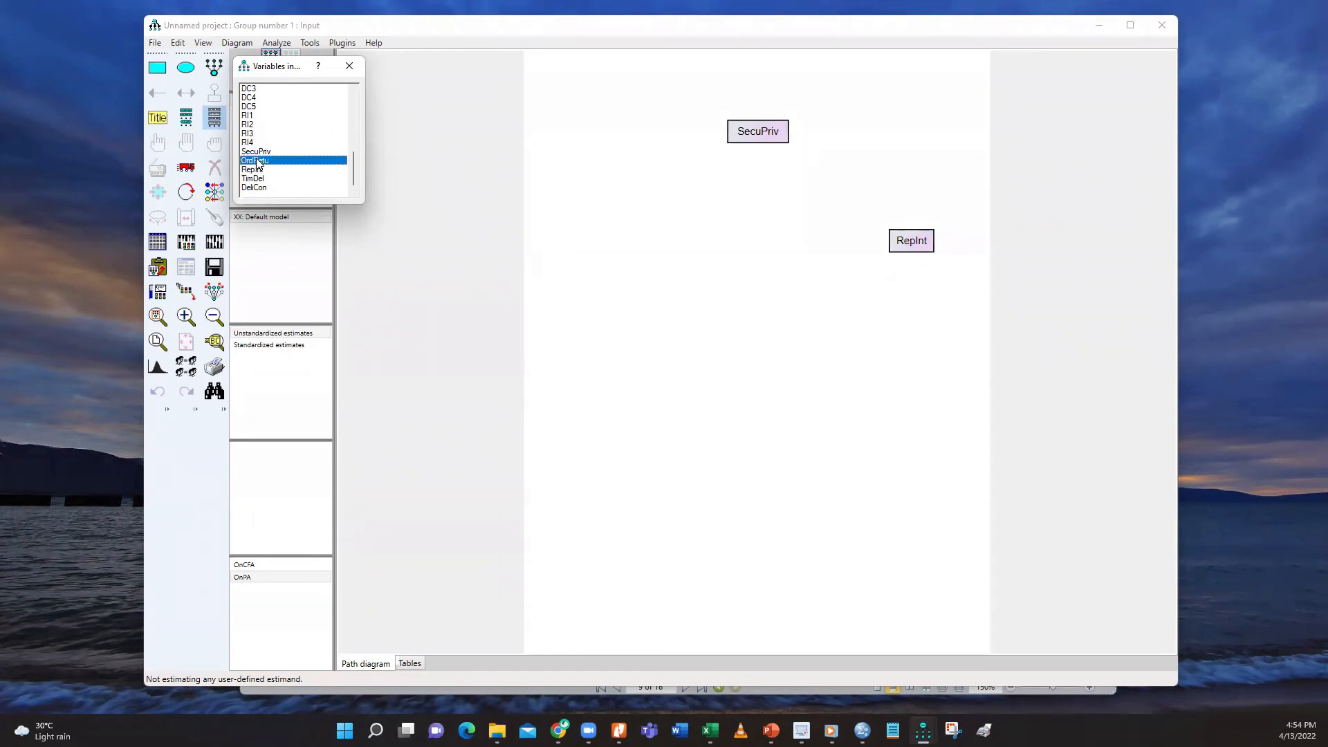
left_click_drag(257, 164, 593, 176)
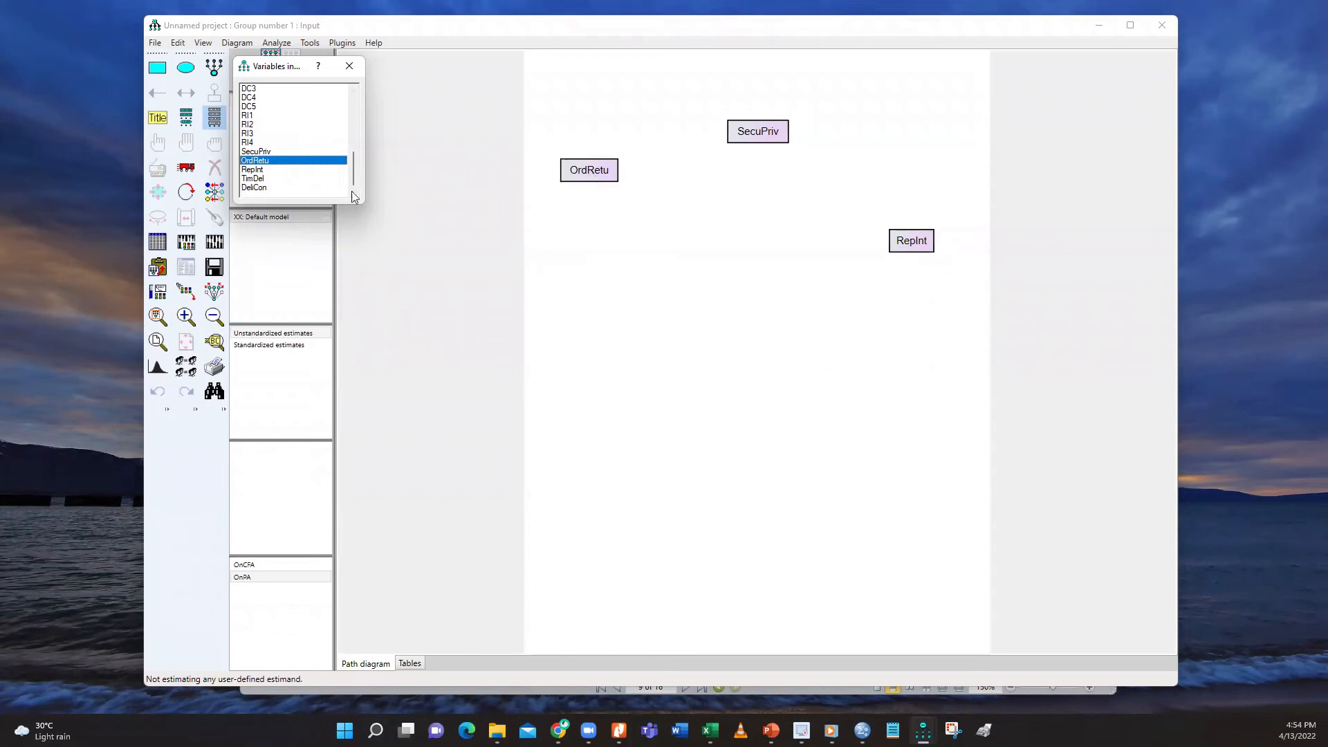
left_click(260, 170)
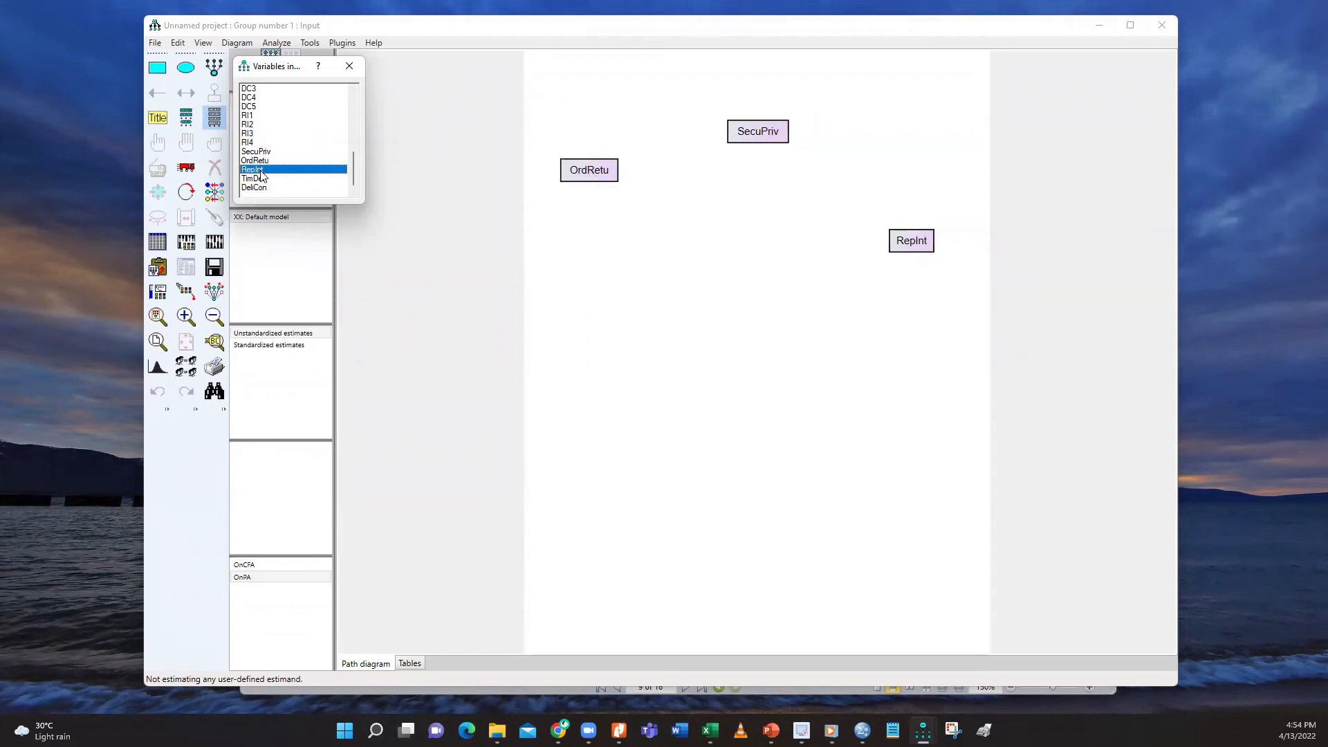
left_click_drag(260, 179, 589, 238)
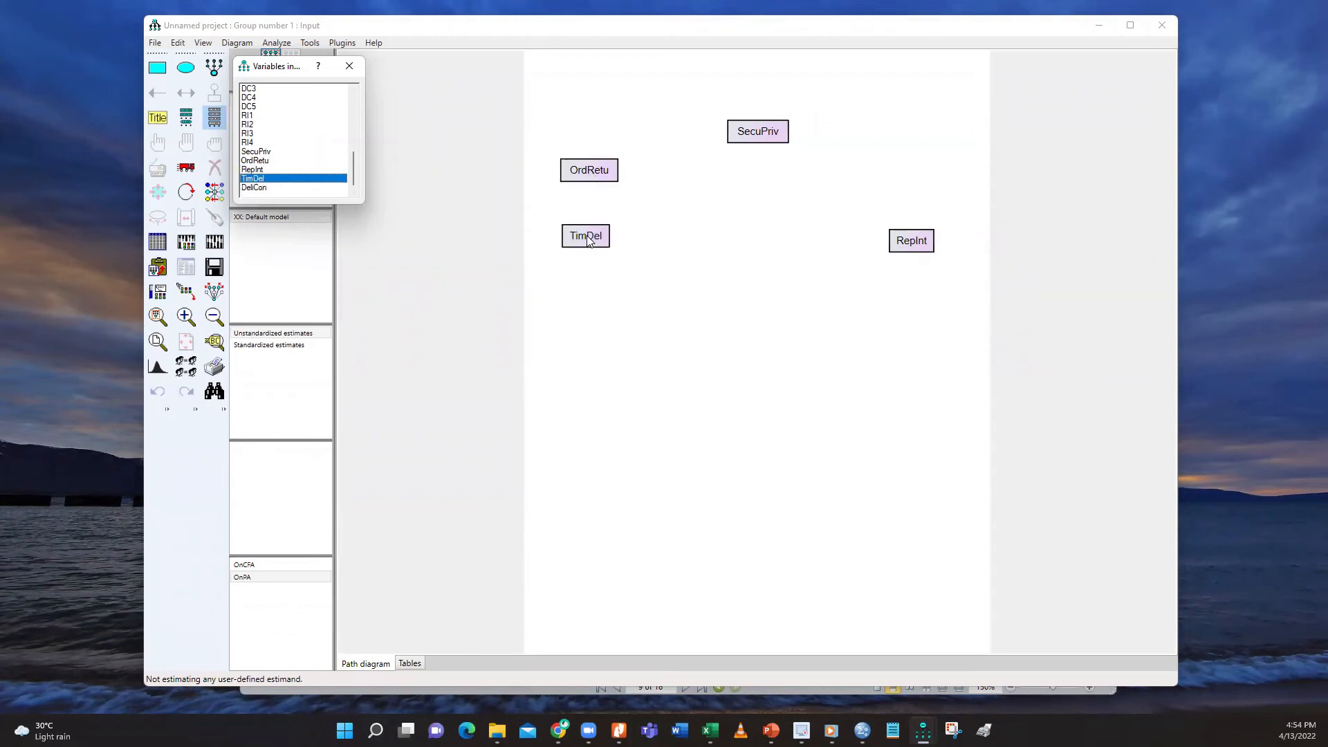
left_click(261, 188)
left_click_drag(263, 191, 611, 306)
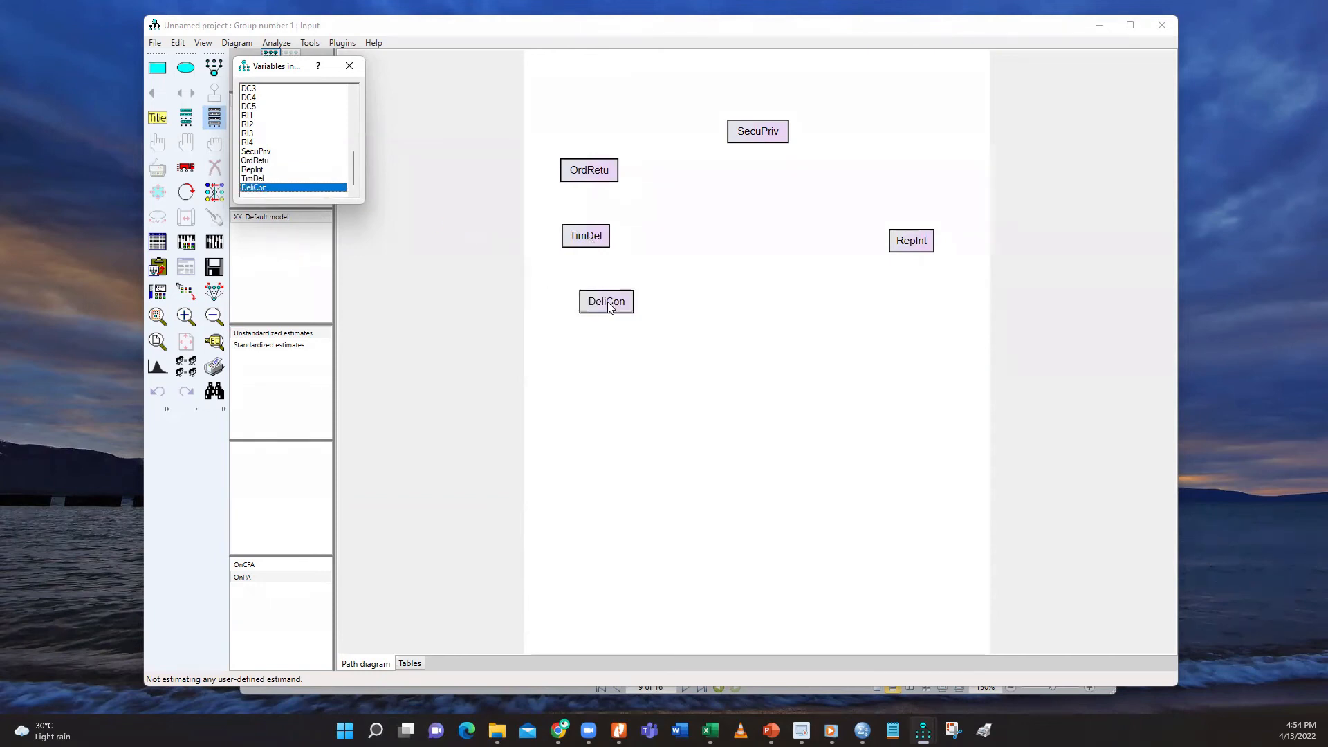
left_click(348, 65)
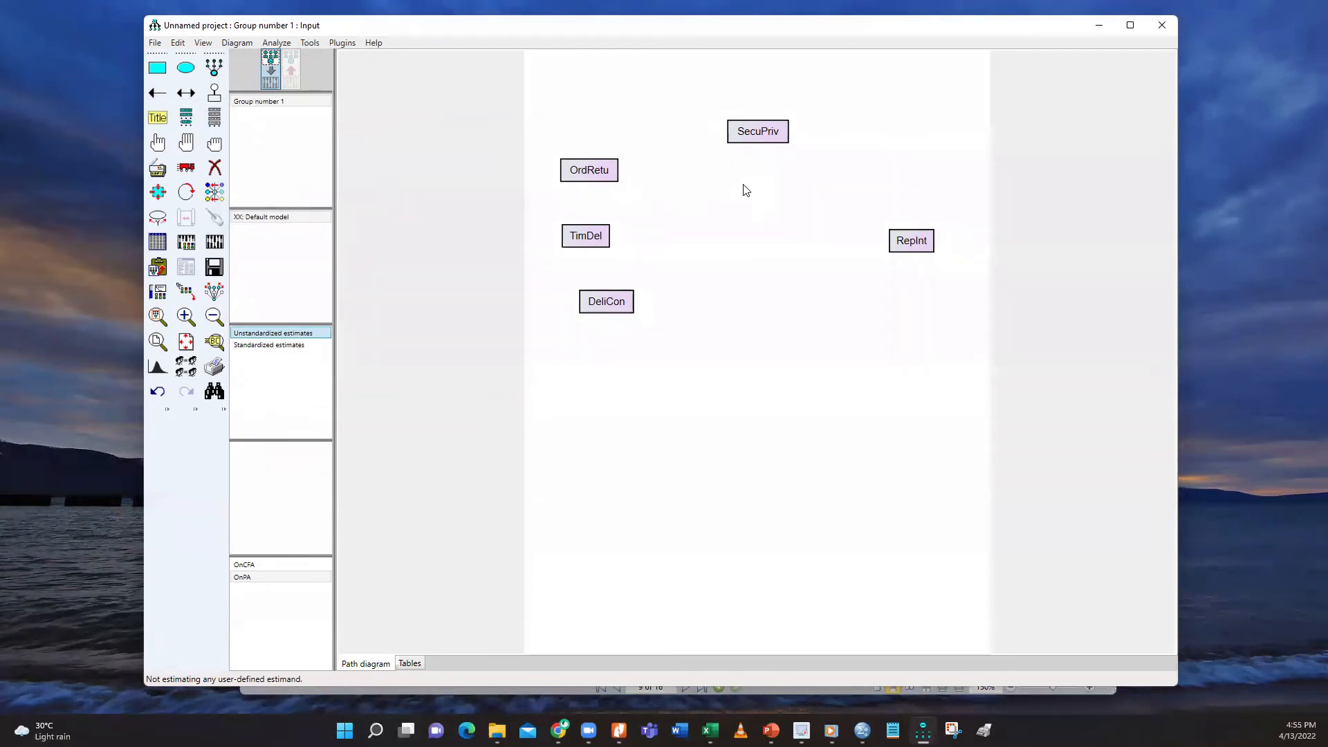
Draw regression paths from OrdRetu, TimDel and DeliCon to SecuPriv
left_click(158, 92)
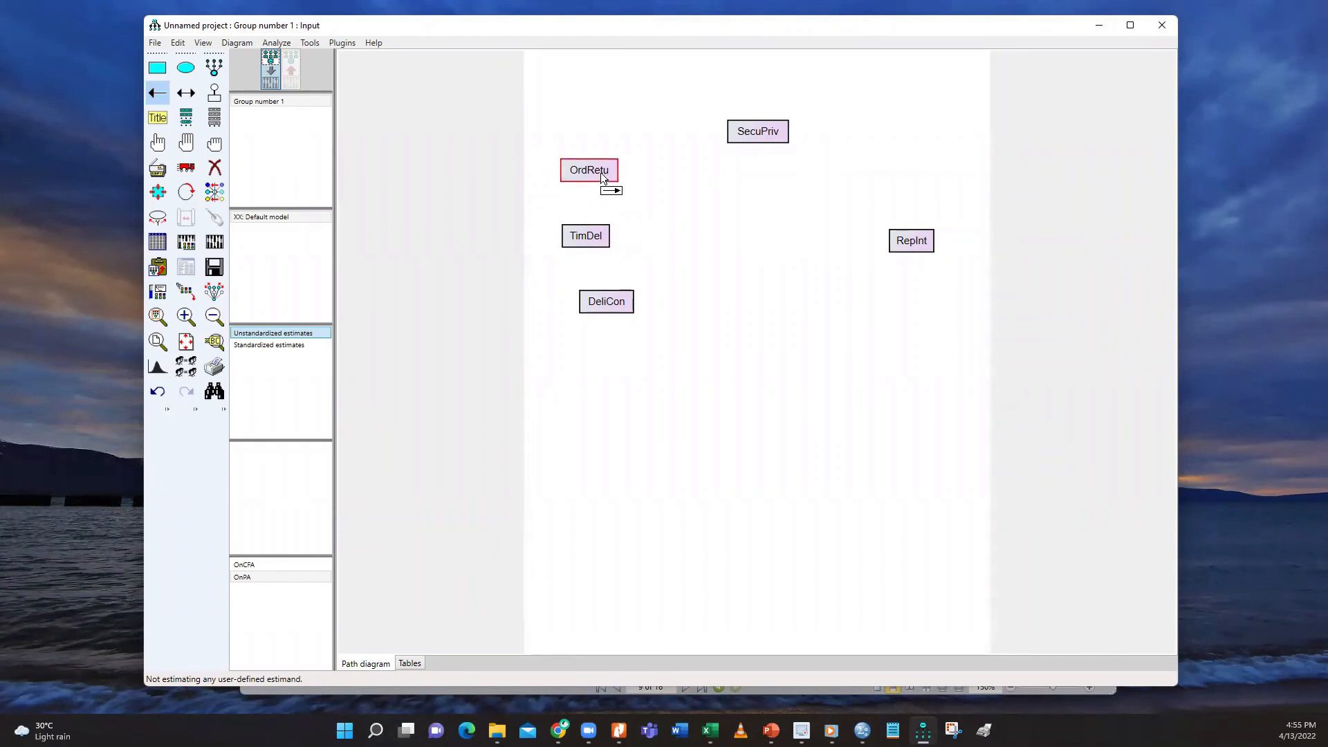
left_click_drag(596, 181, 777, 134)
left_click_drag(592, 242, 767, 143)
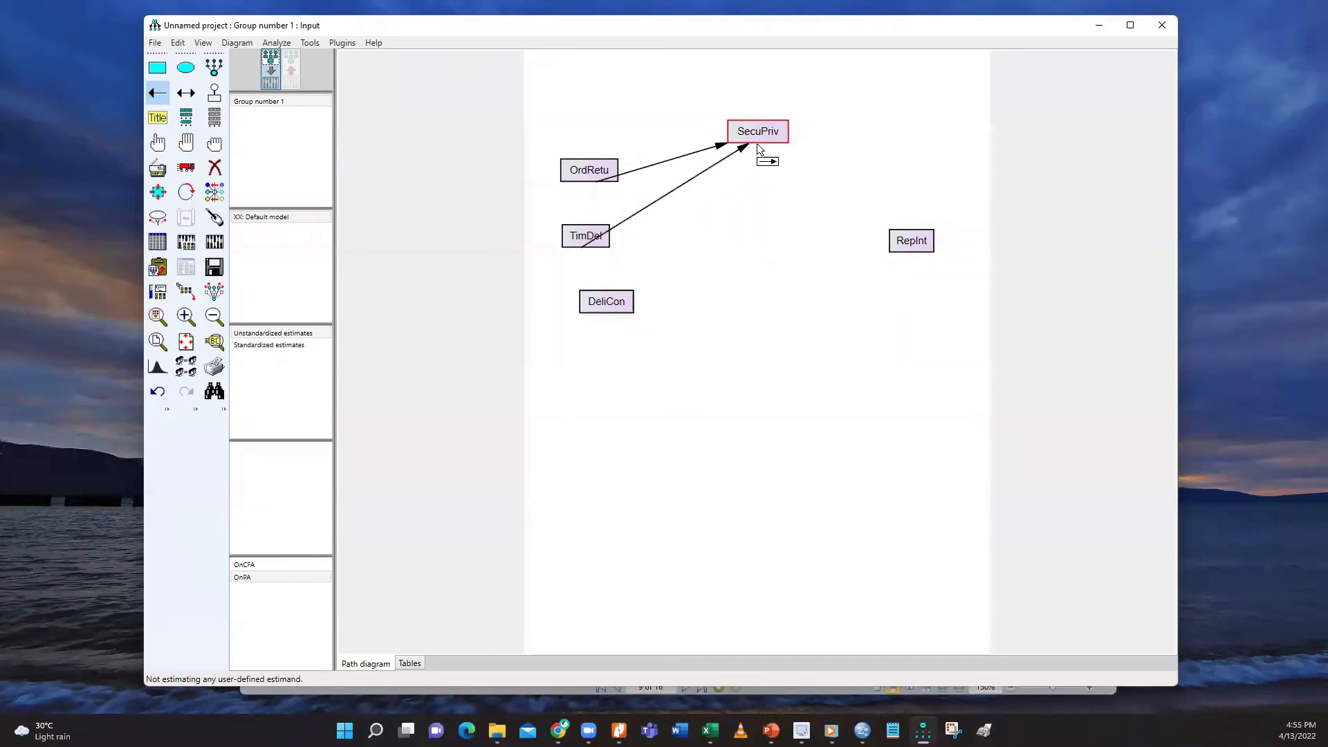
left_click_drag(614, 310, 765, 136)
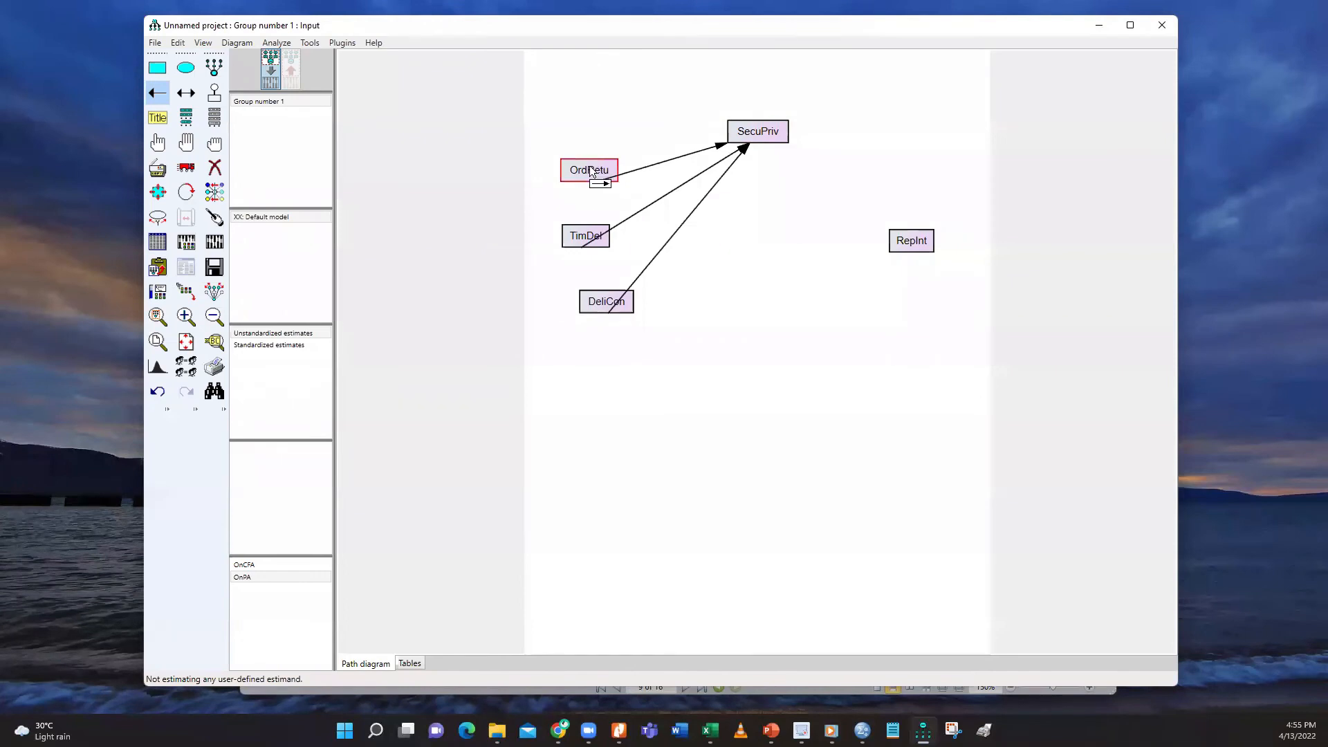
Draw regression paths from OrdRetu, TimDel, DeliCon and SecuPriv to RepInt
left_click_drag(595, 177, 909, 240)
left_click_drag(599, 248, 906, 240)
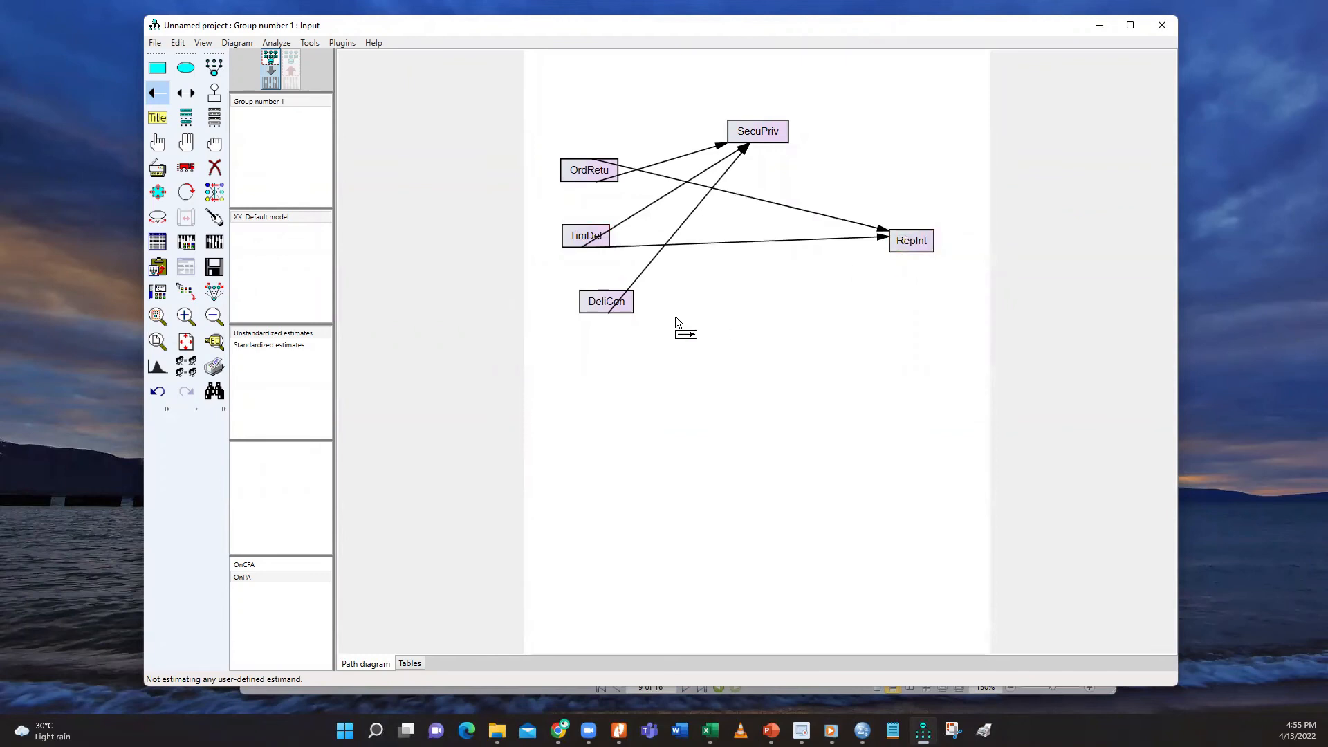
left_click_drag(602, 311, 911, 243)
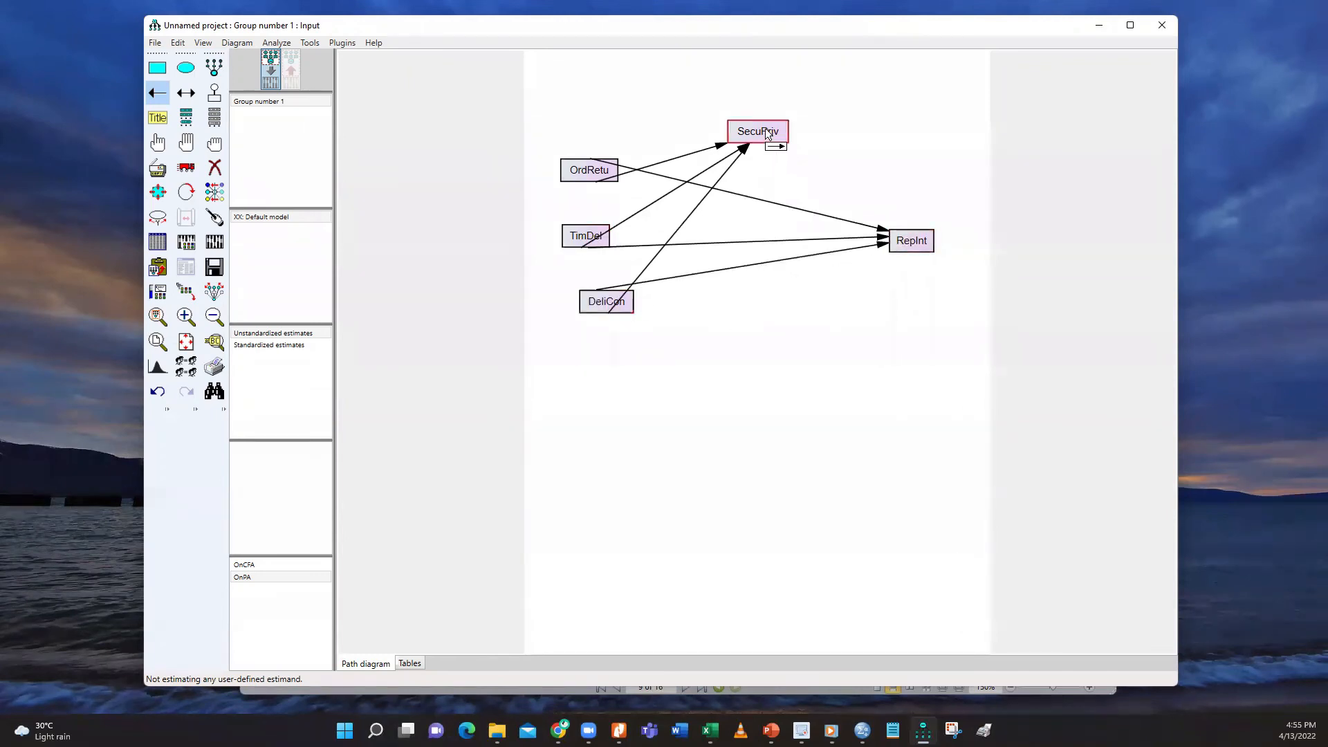
mouse_move(766, 134)
left_mouse_down()
mouse_move(880, 178)
mouse_move(912, 245)
left_mouse_up()
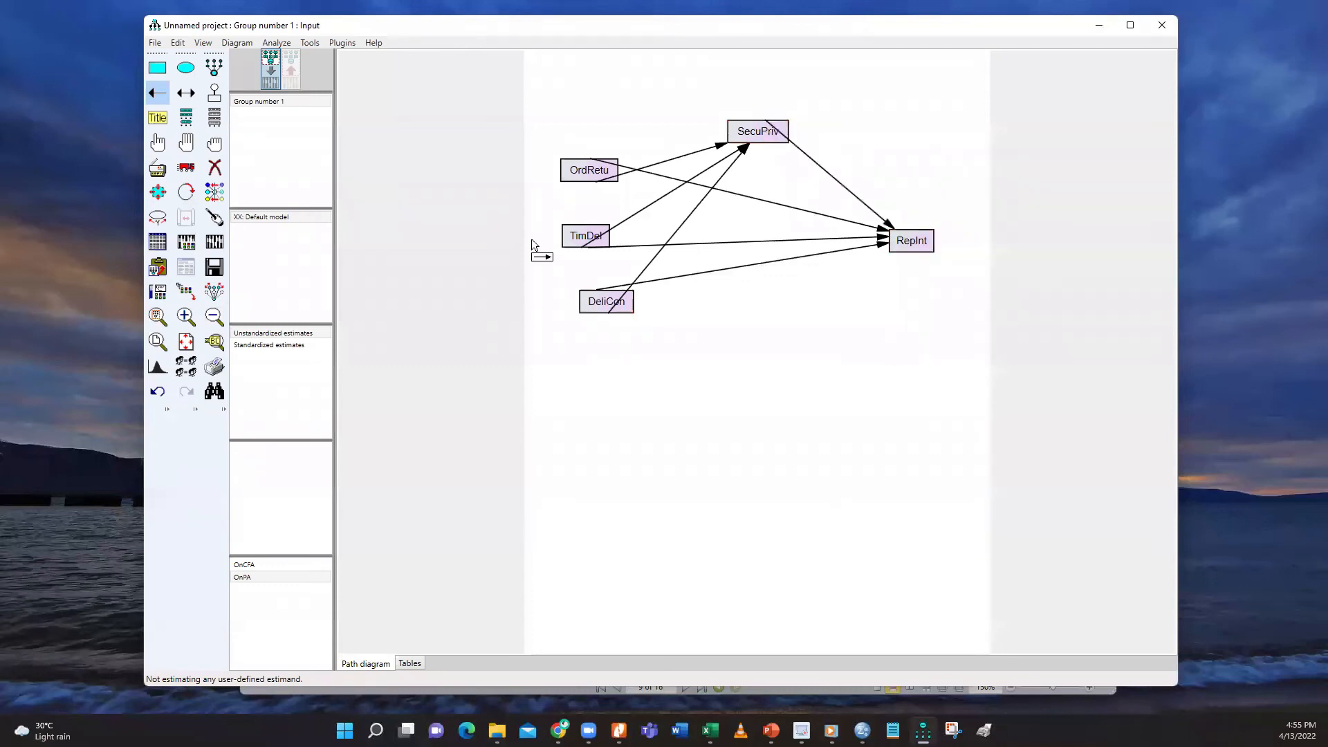
Touch up the path attachments on DeliCon, TimDel, OrdRetu, SecuPriv and RepInt
left_click(215, 217)
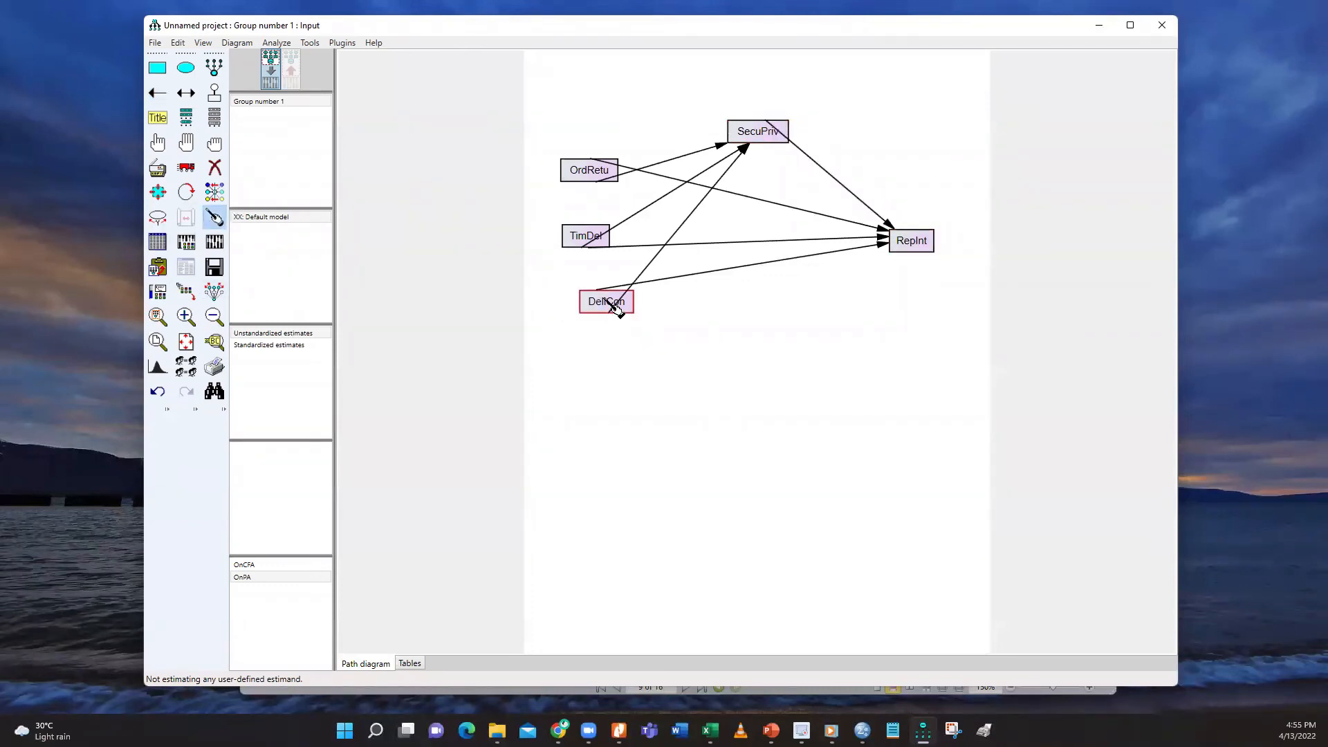
left_click(608, 303)
left_click(594, 236)
left_click(602, 170)
left_click(773, 135)
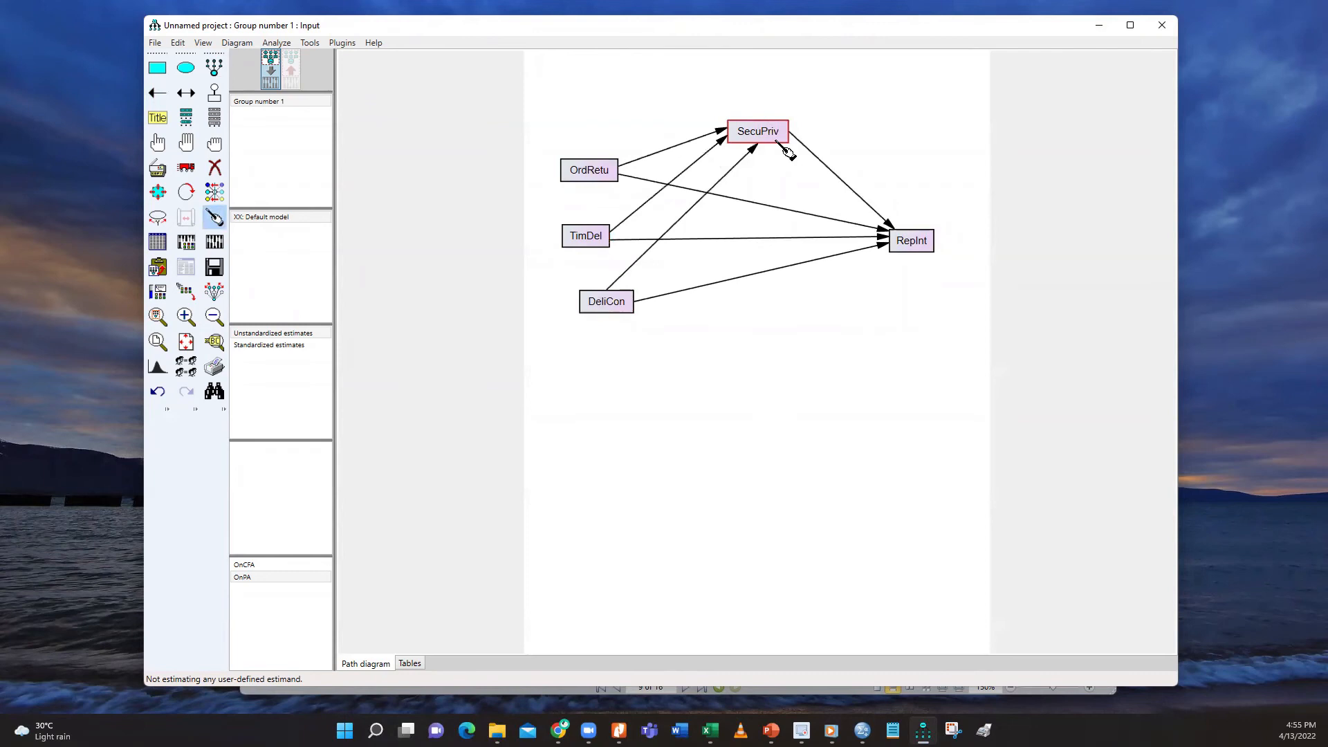
left_click(925, 253)
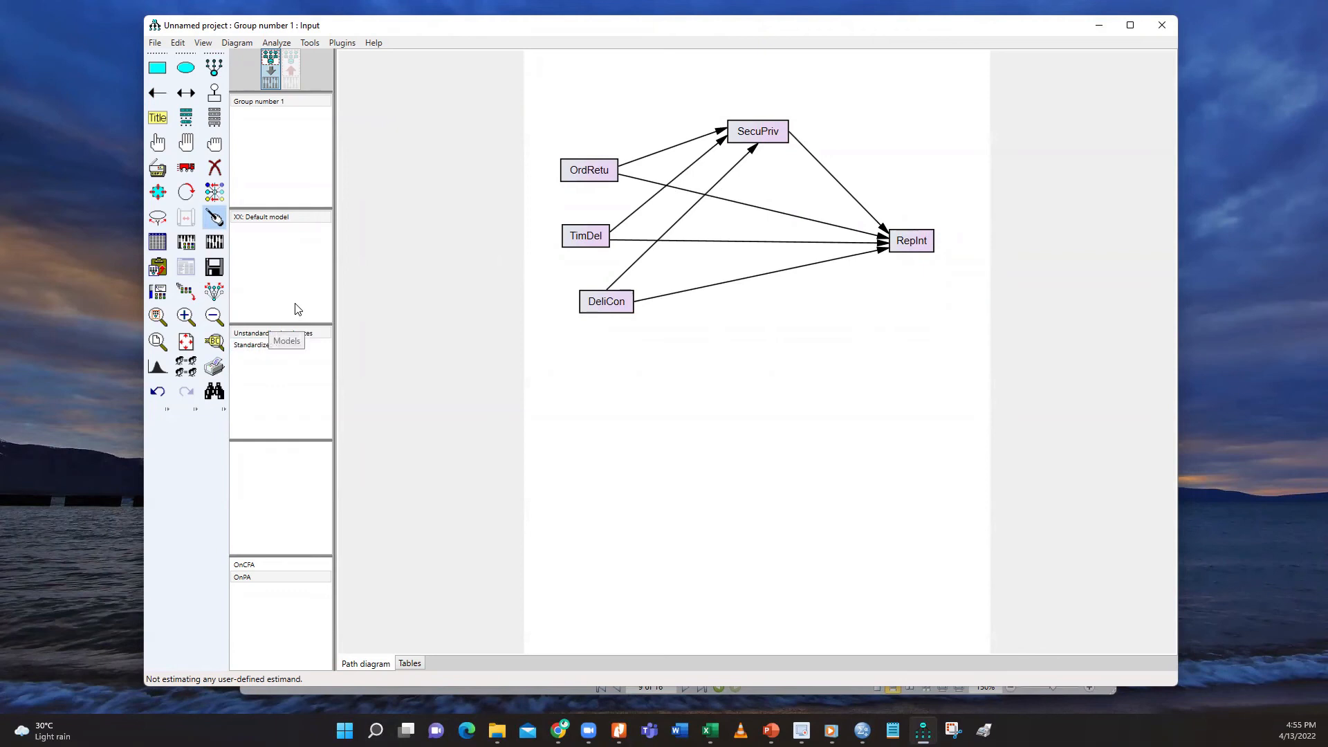
Add an error variable to both SecuPriv and RepInt and name the unobserved variables automatically
left_click(214, 95)
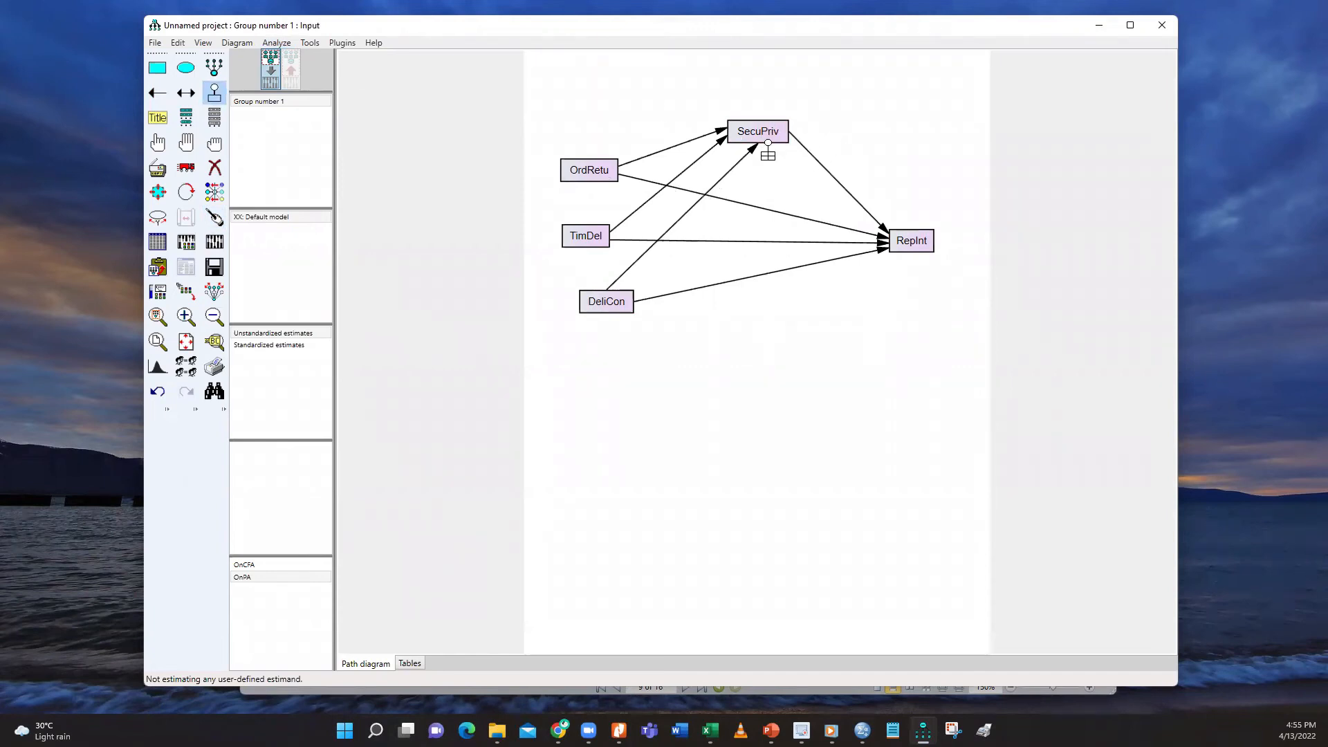
left_click(759, 131)
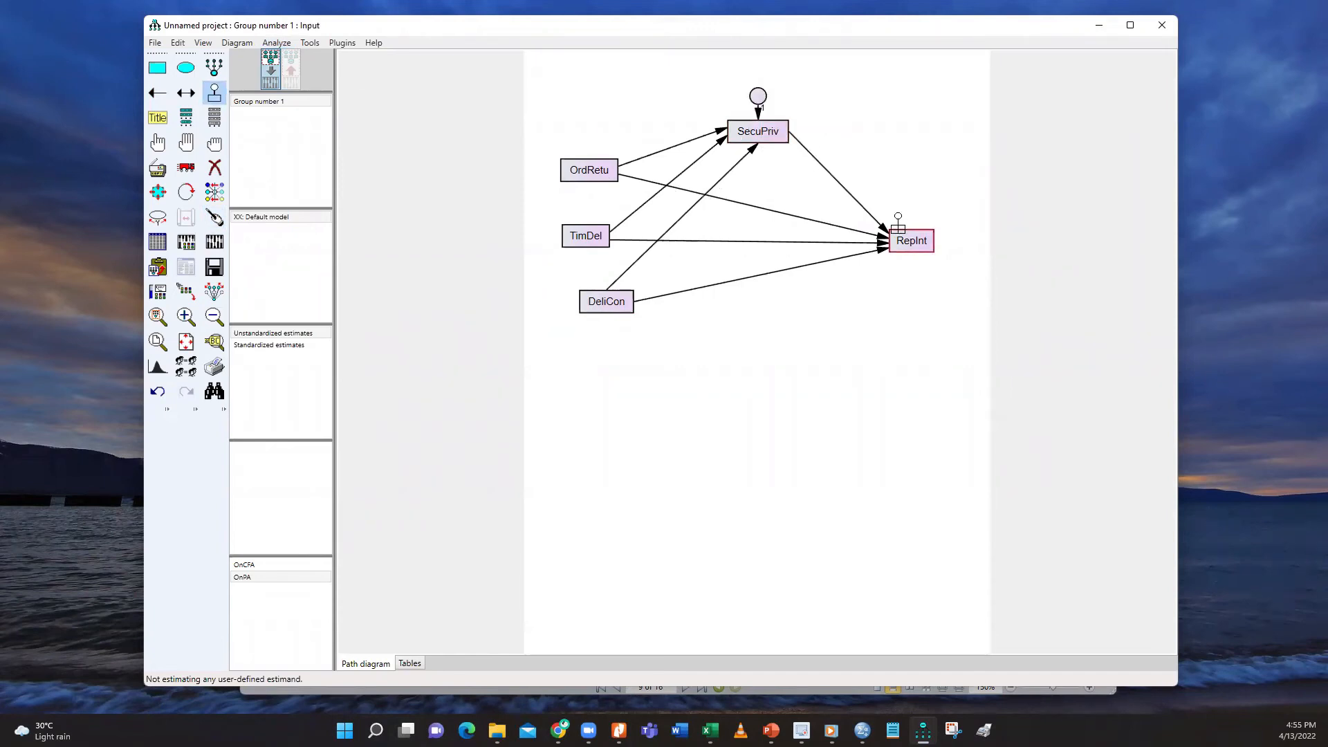
left_click(905, 233)
left_click(343, 43)
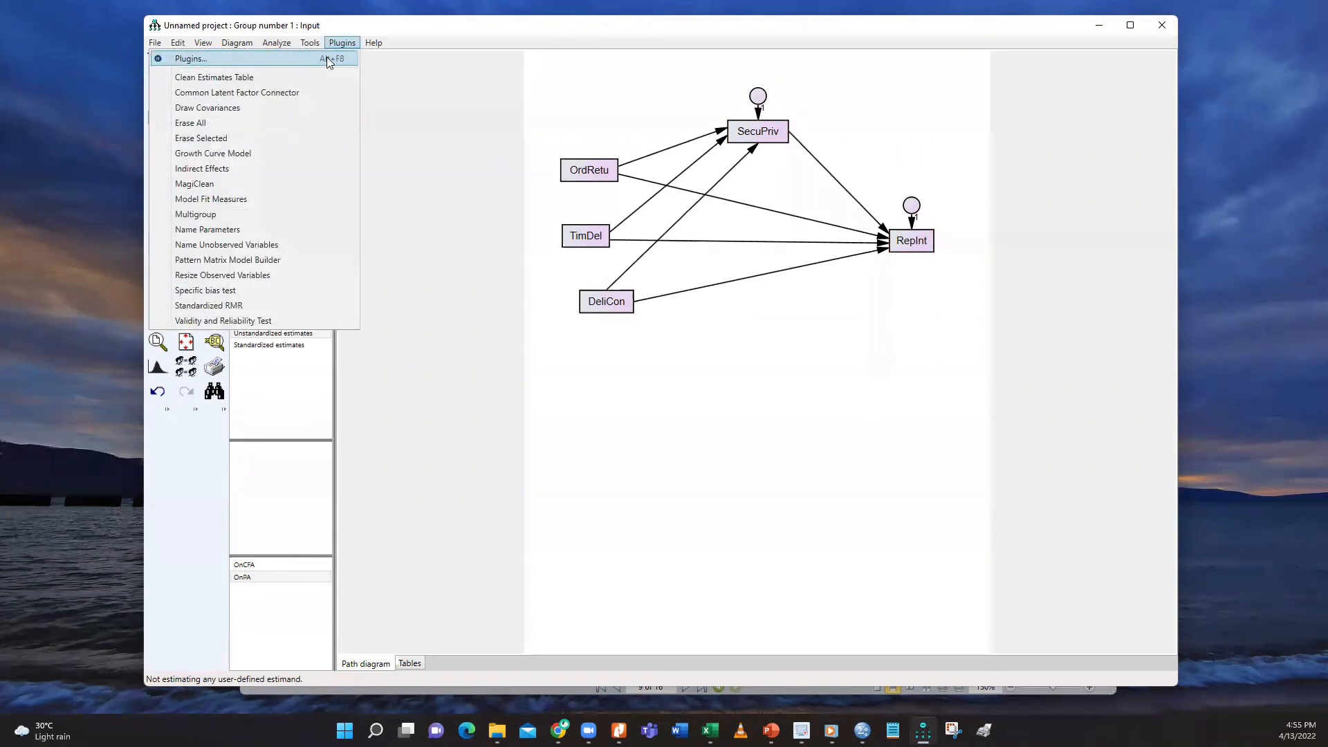
left_click(271, 247)
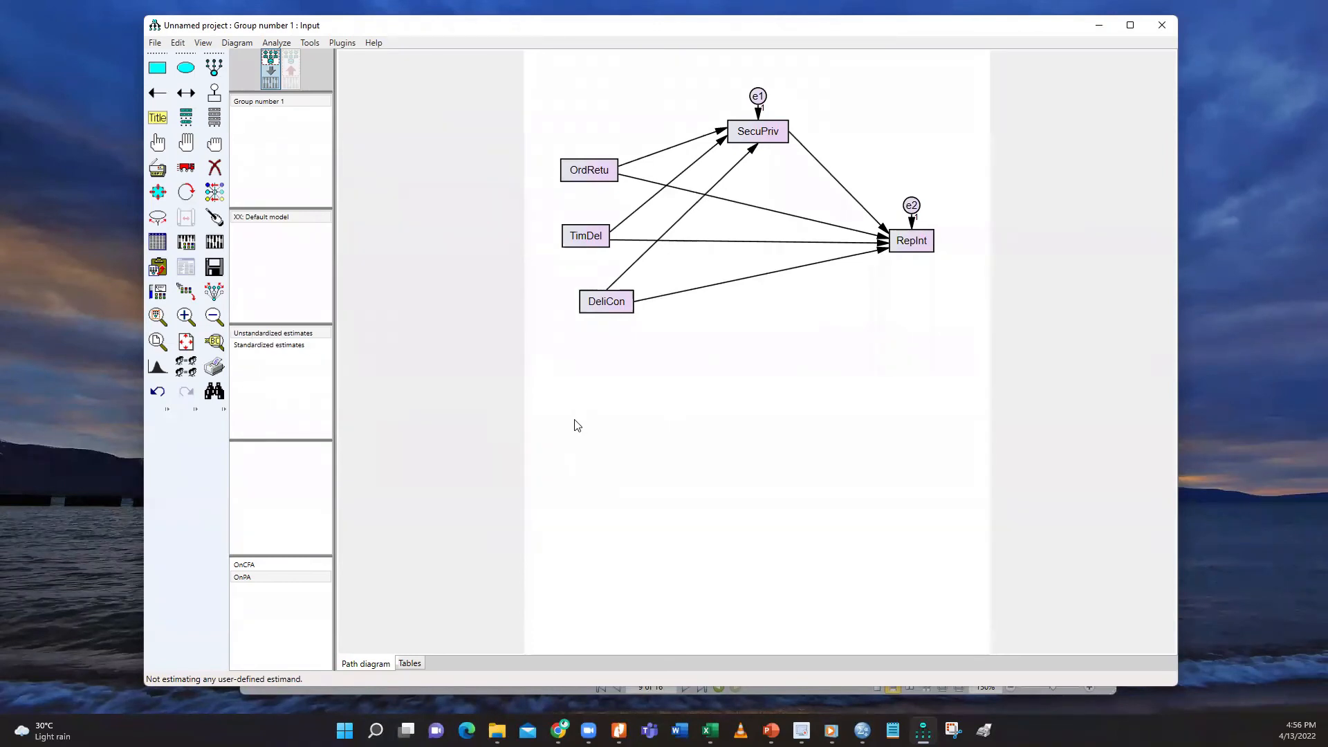
Draw covariances among OrdRetu, TimDel and DeliCon with the Draw Covariances plugin and clear the selection
left_click(159, 142)
left_click(596, 171)
left_click(587, 237)
left_click(616, 305)
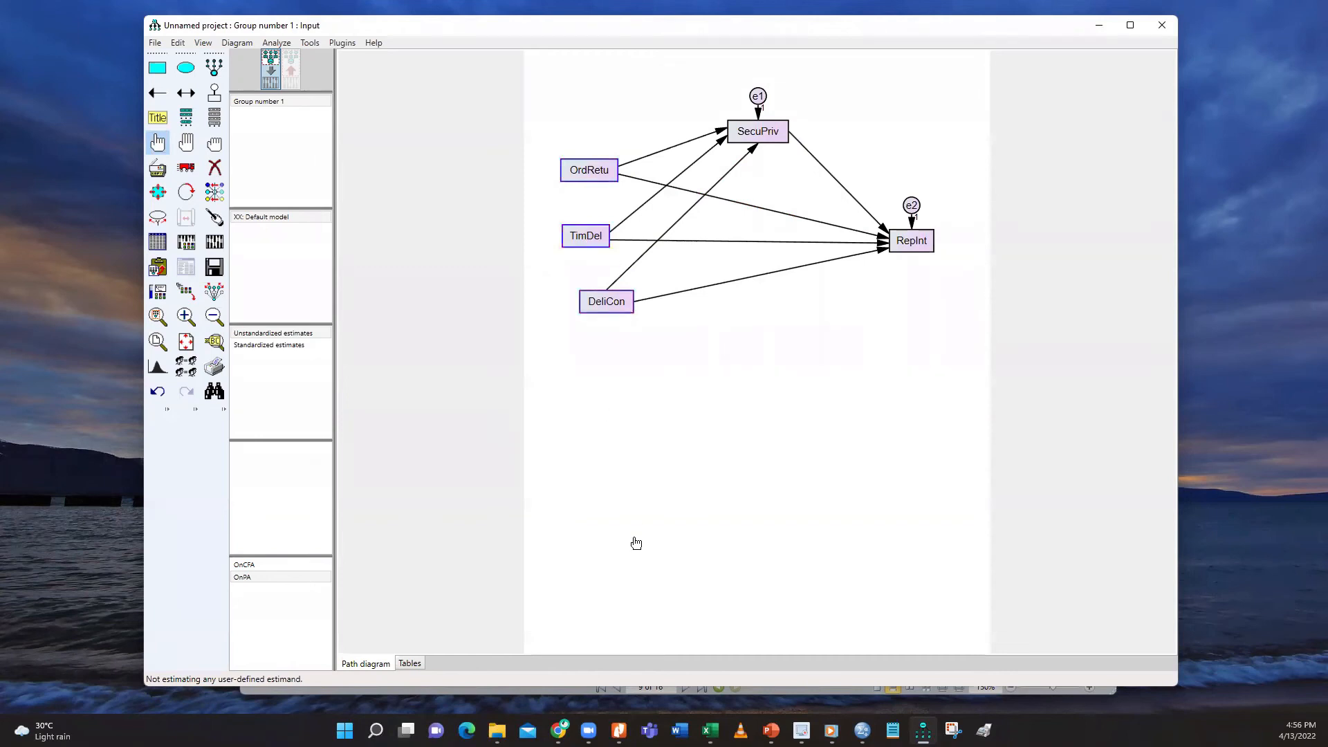
left_click(350, 45)
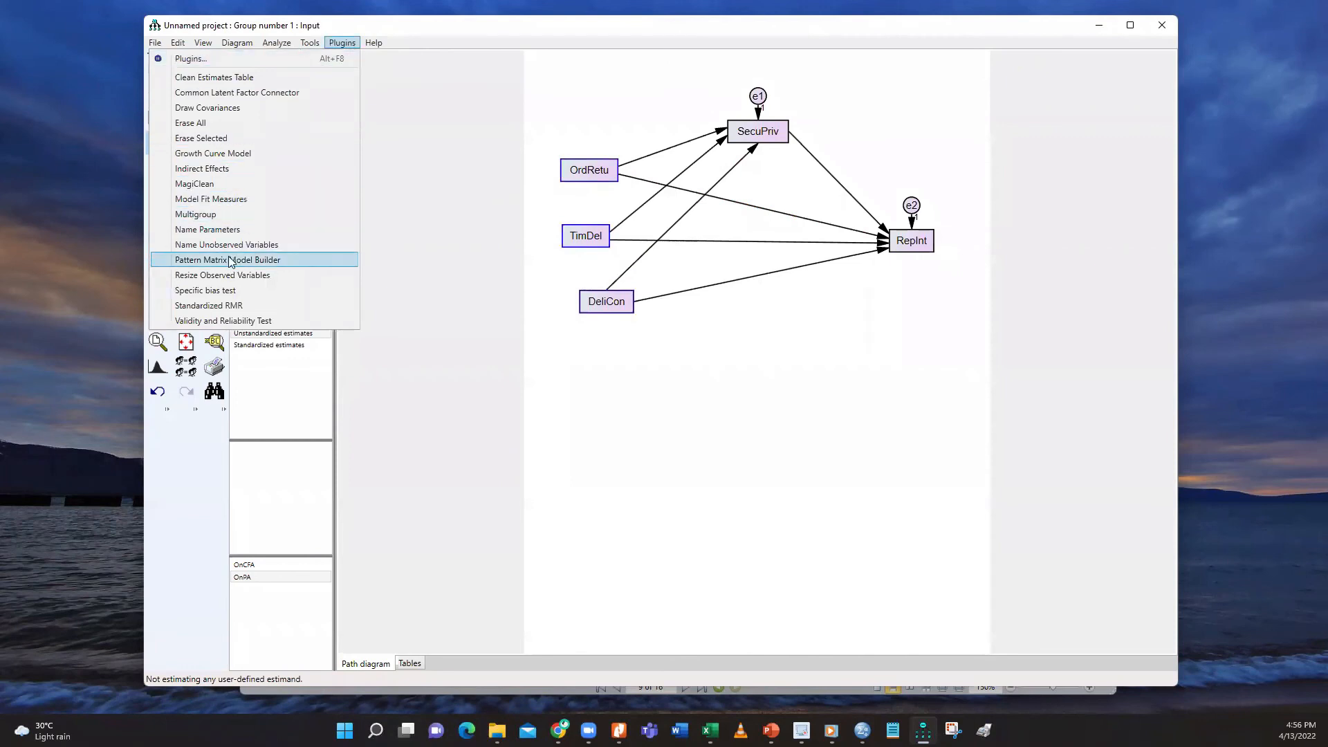
left_click(250, 114)
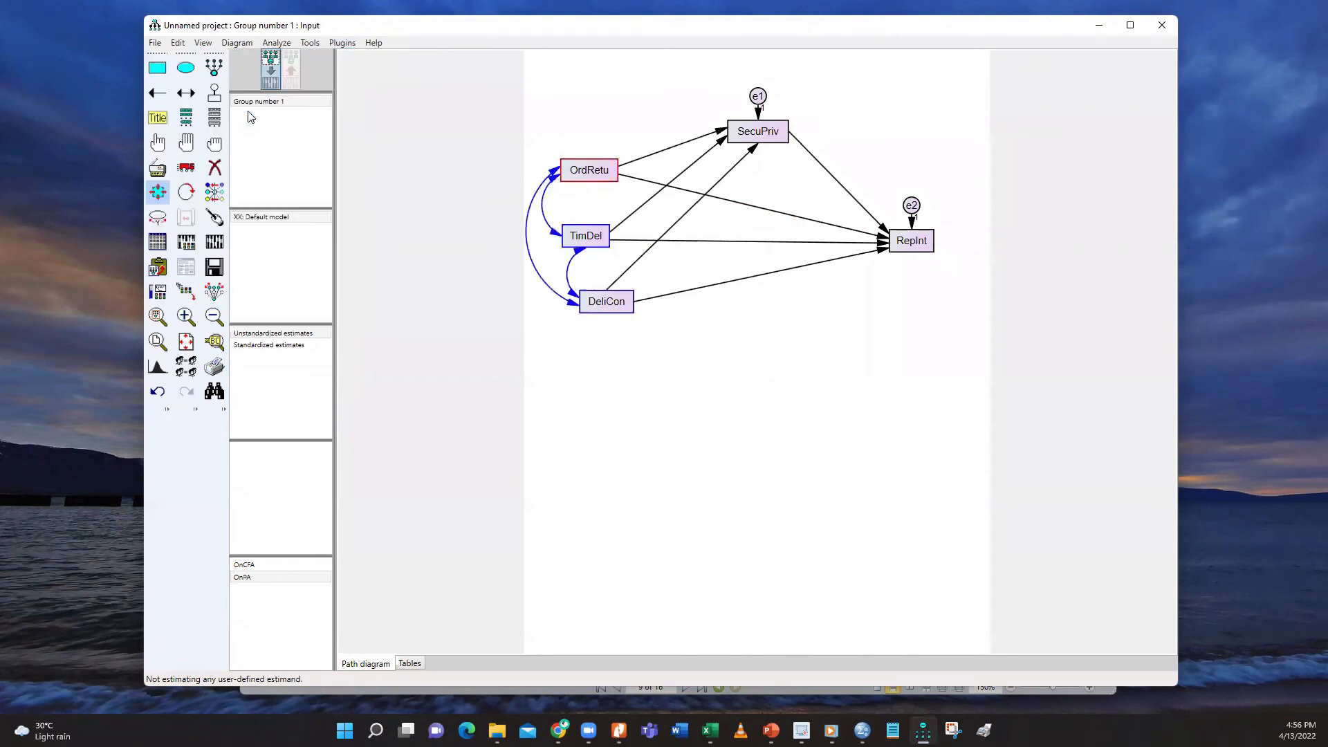
left_click(220, 154)
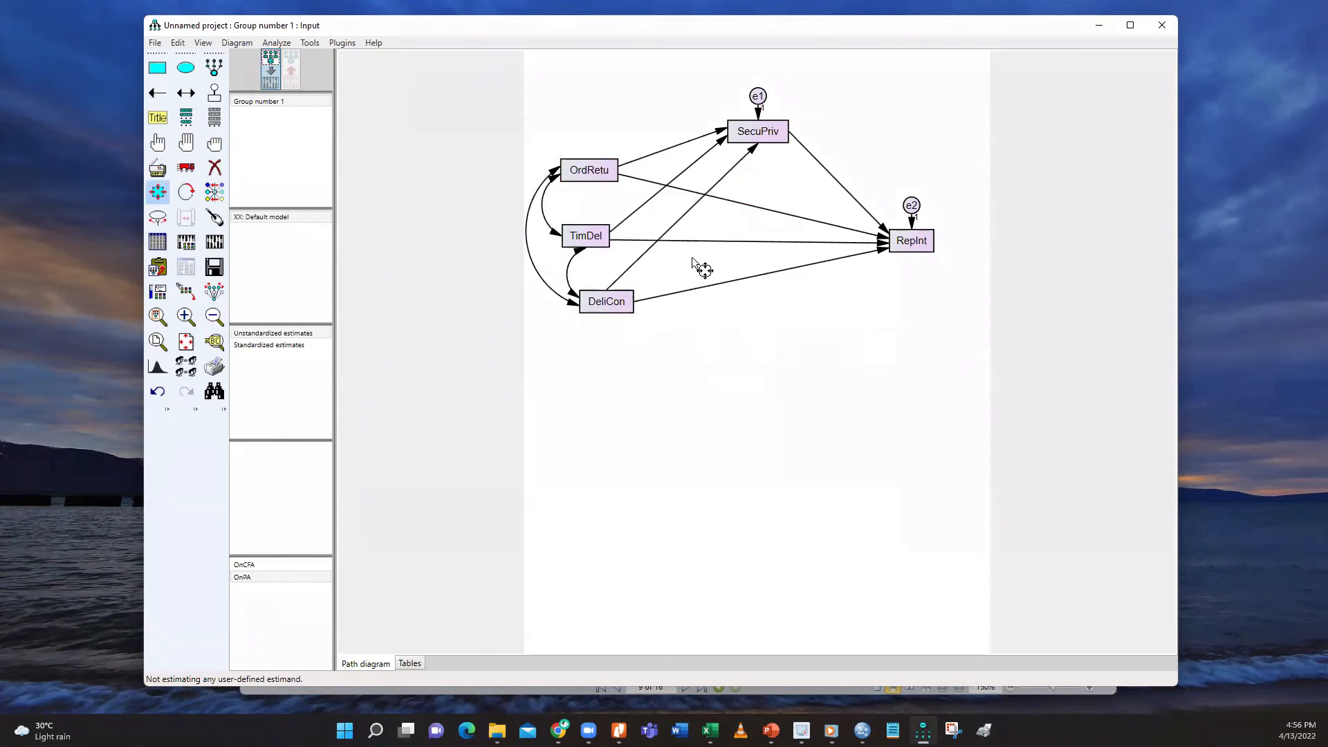
Save the new path model as CompPA in the UGBS 703 Advanced Quantitative Methods folder
left_click(154, 43)
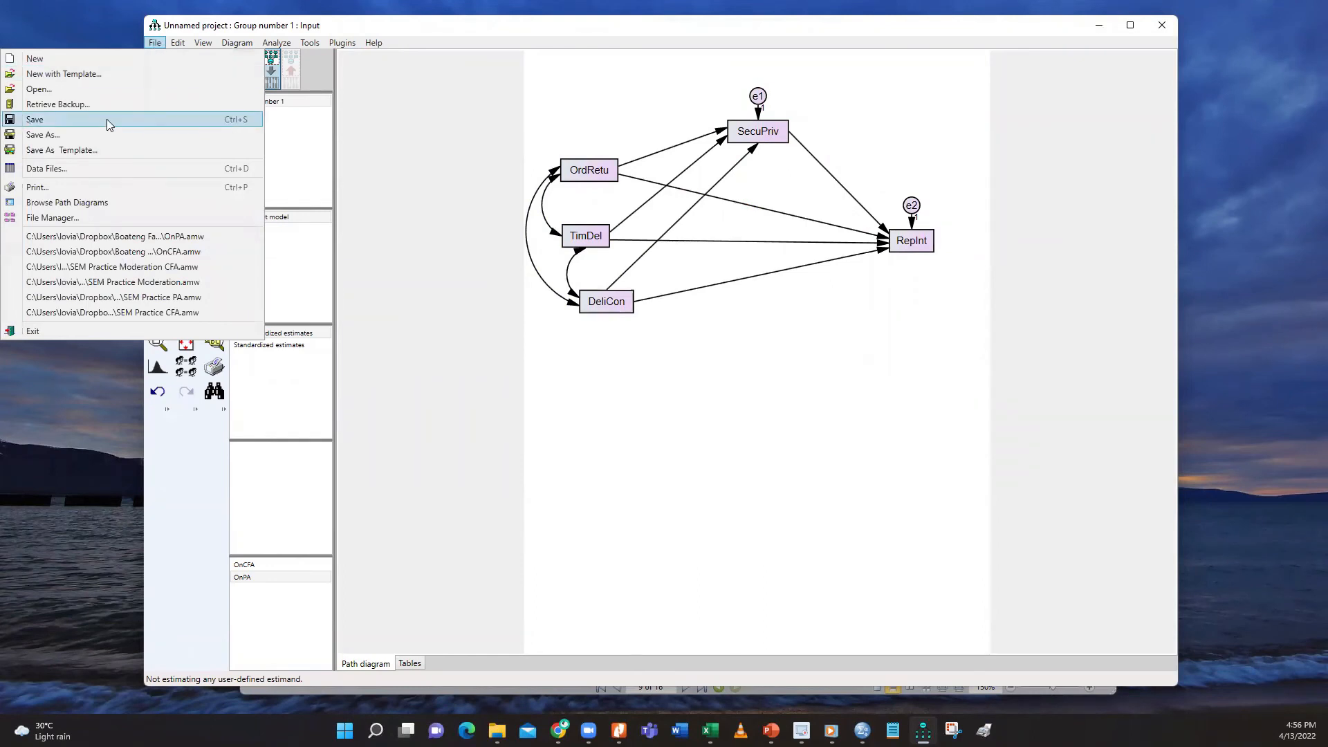
left_click(96, 134)
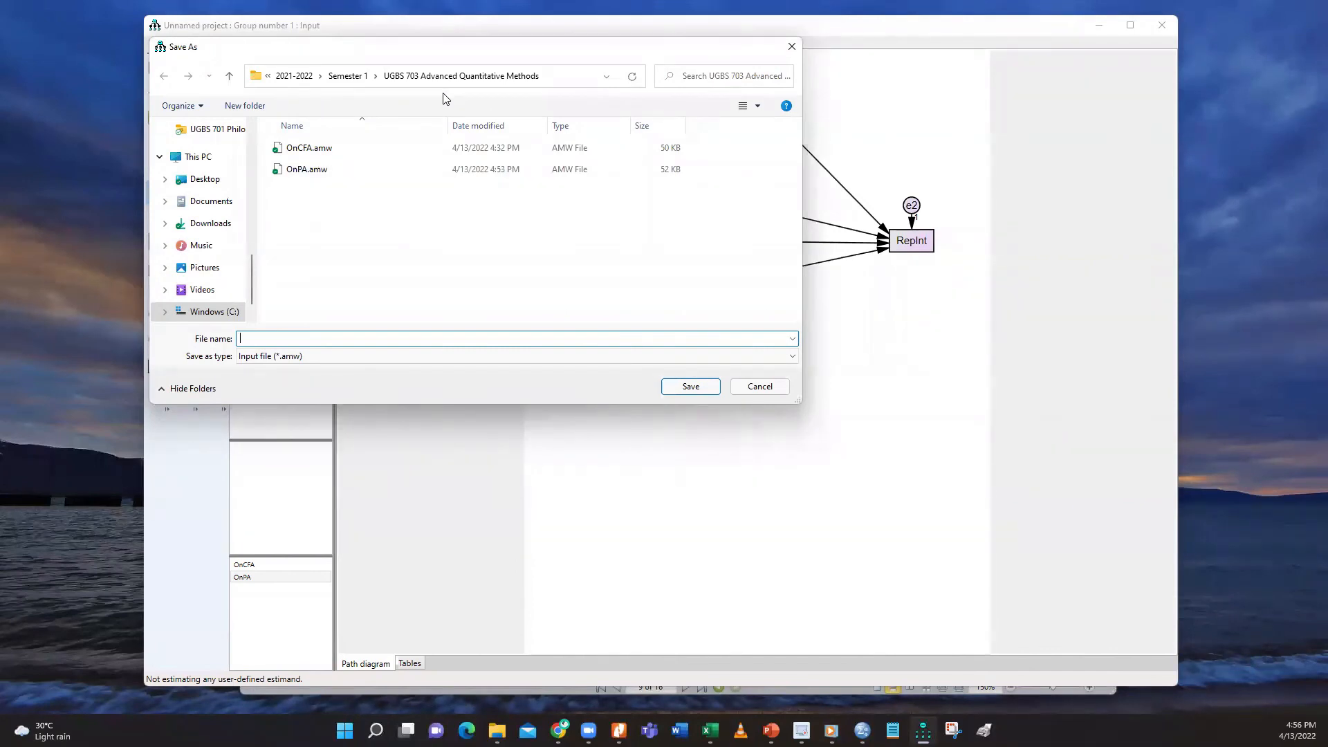
type("CompPA")
left_click(691, 386)
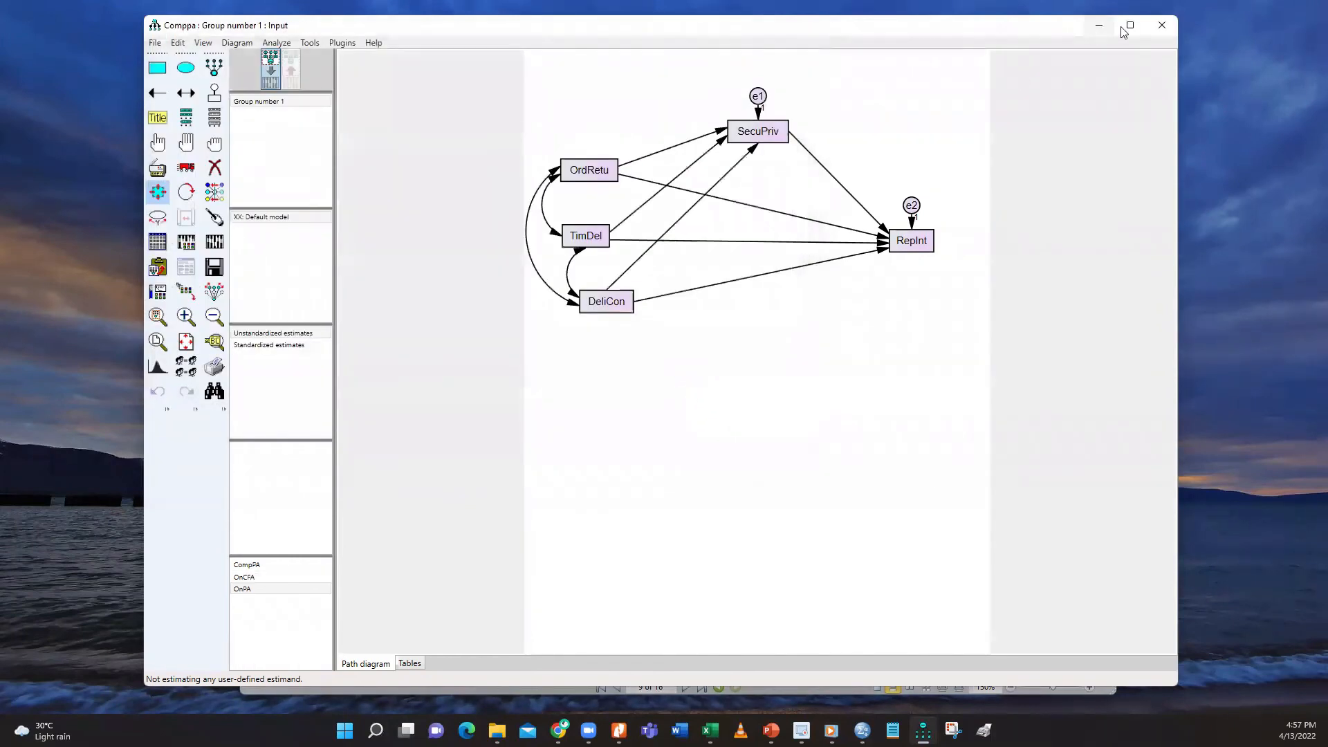
Close Amos, put the article PDF away, and reopen CompPA.amw from the UGBS 703 Advanced Quantitative Methods folder
left_click(1168, 28)
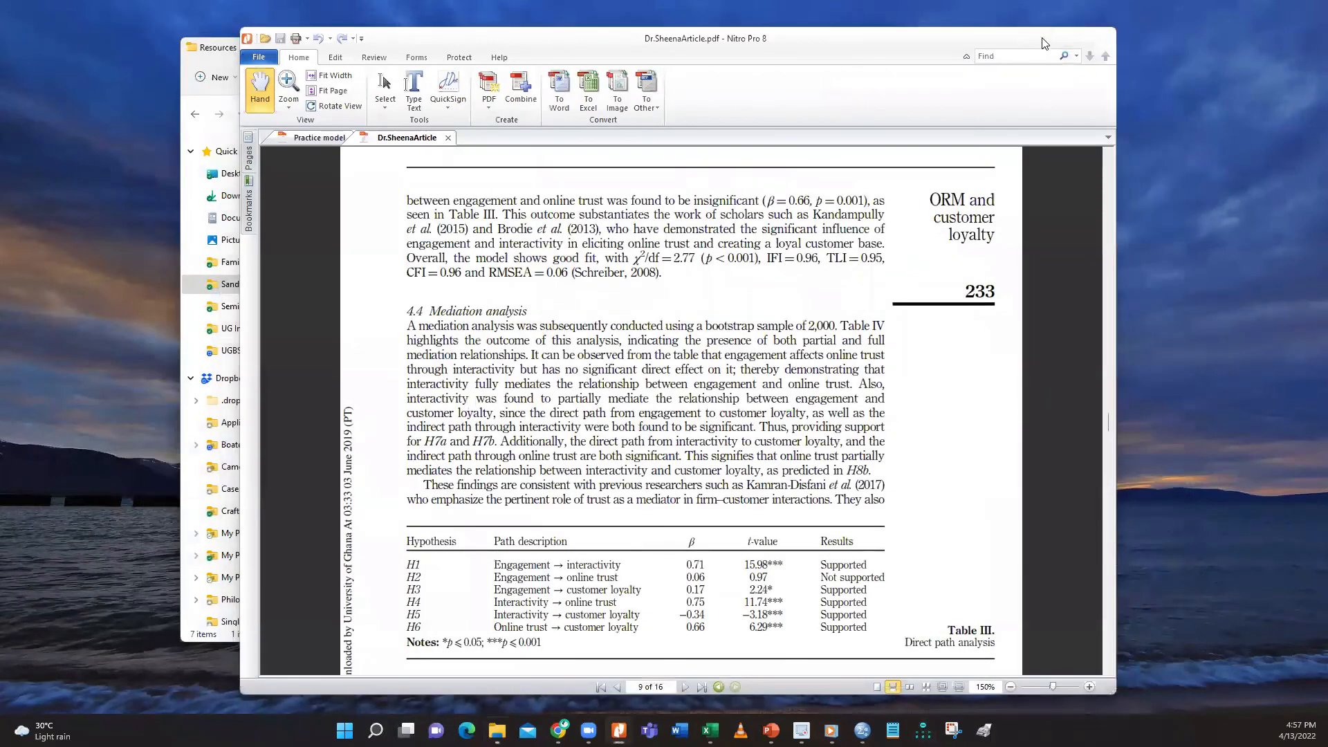
left_click(1037, 37)
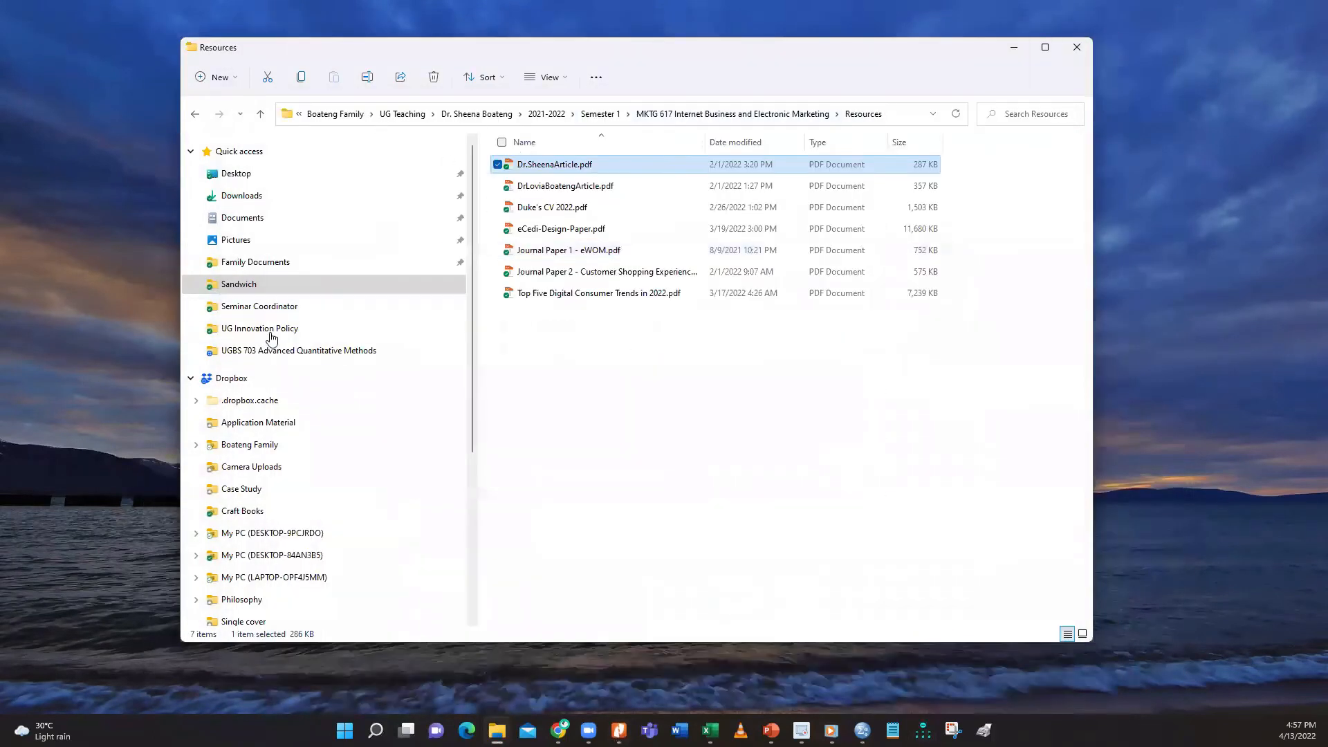
left_click(307, 350)
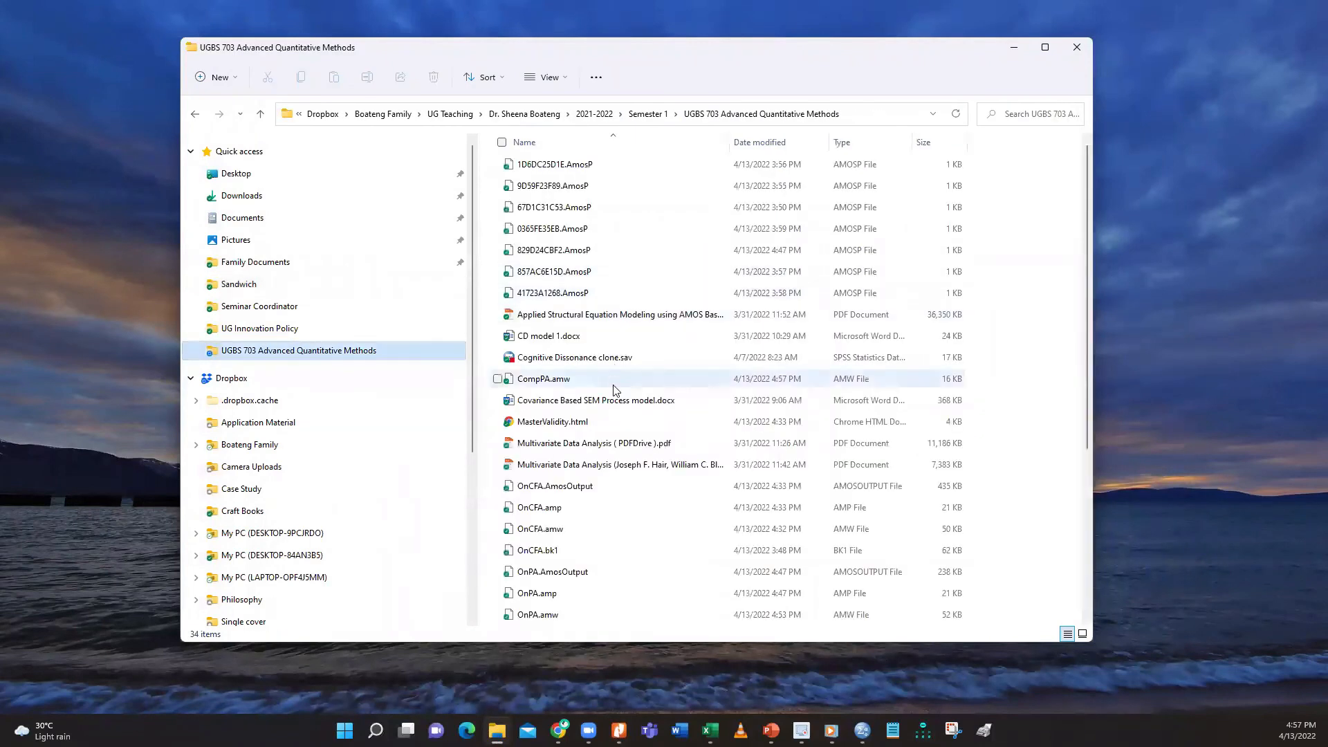
scroll(615, 406, "down", 2)
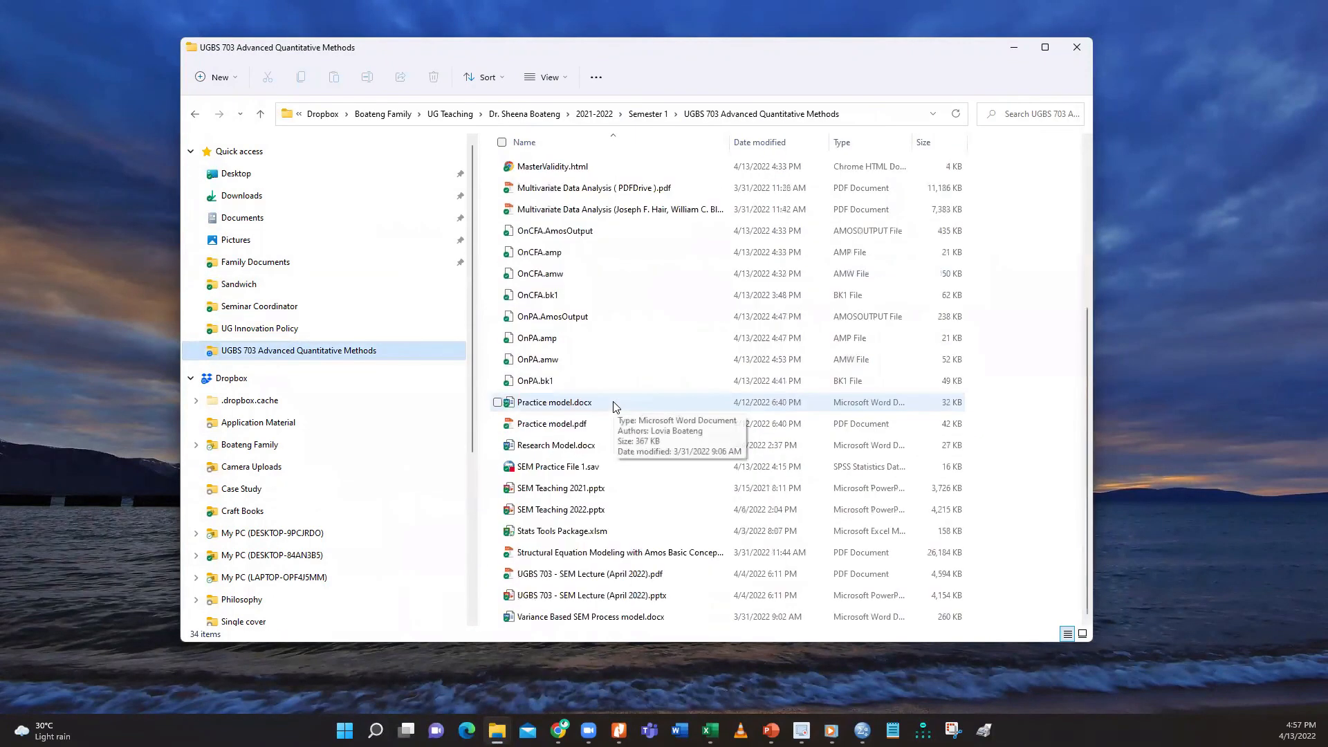
scroll(615, 407, "up", 3)
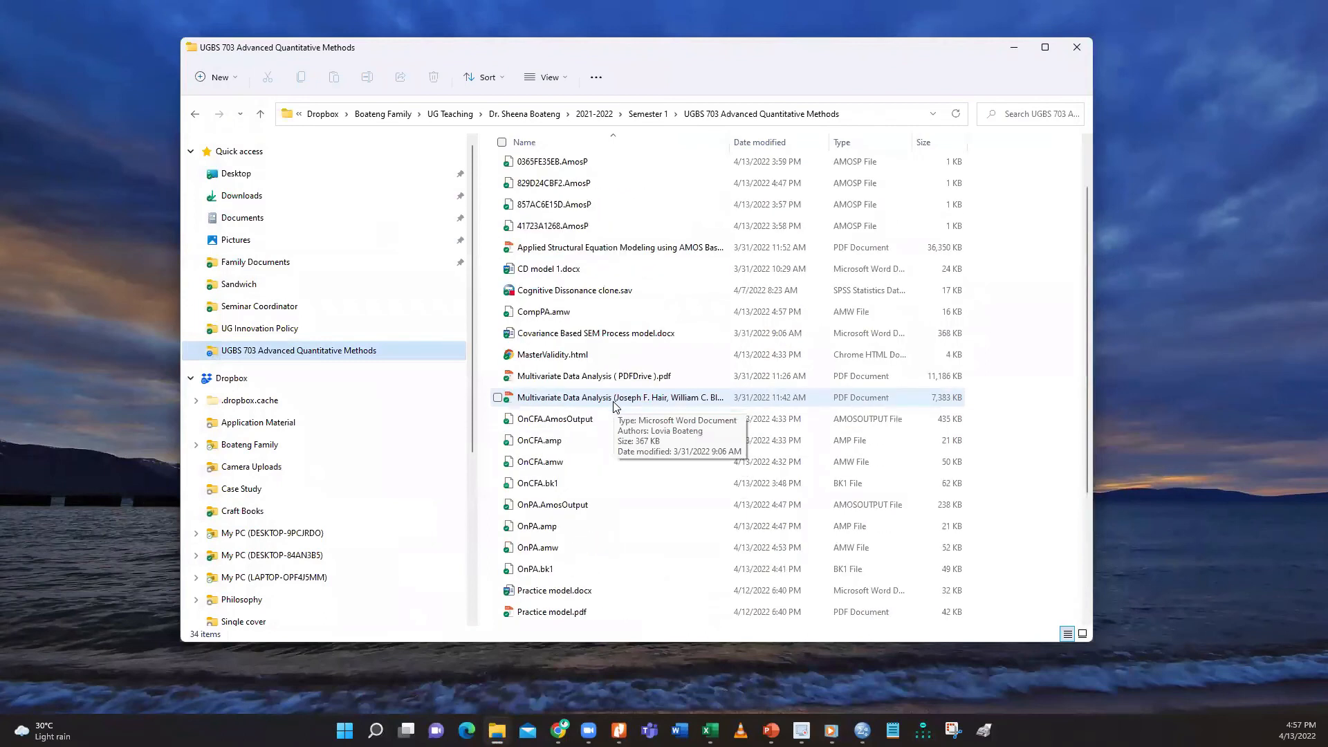
left_click(574, 312)
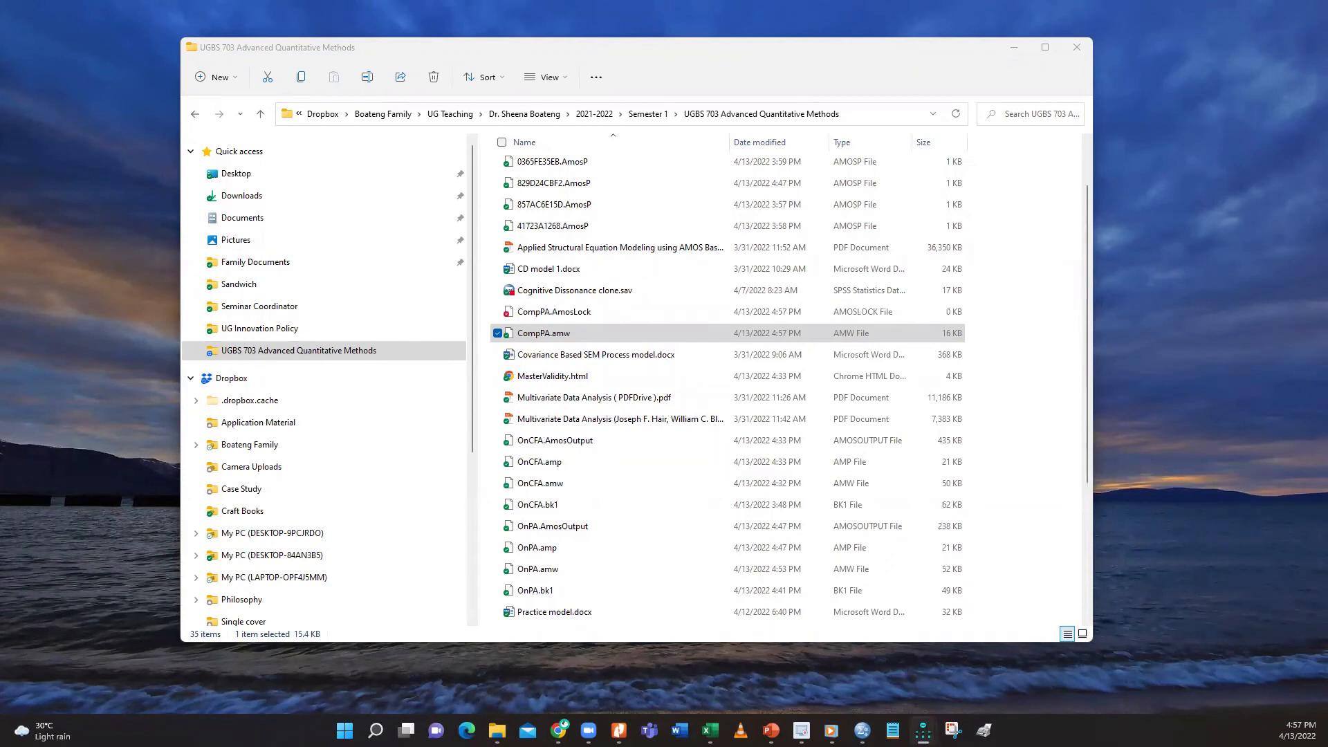
left_click(409, 73)
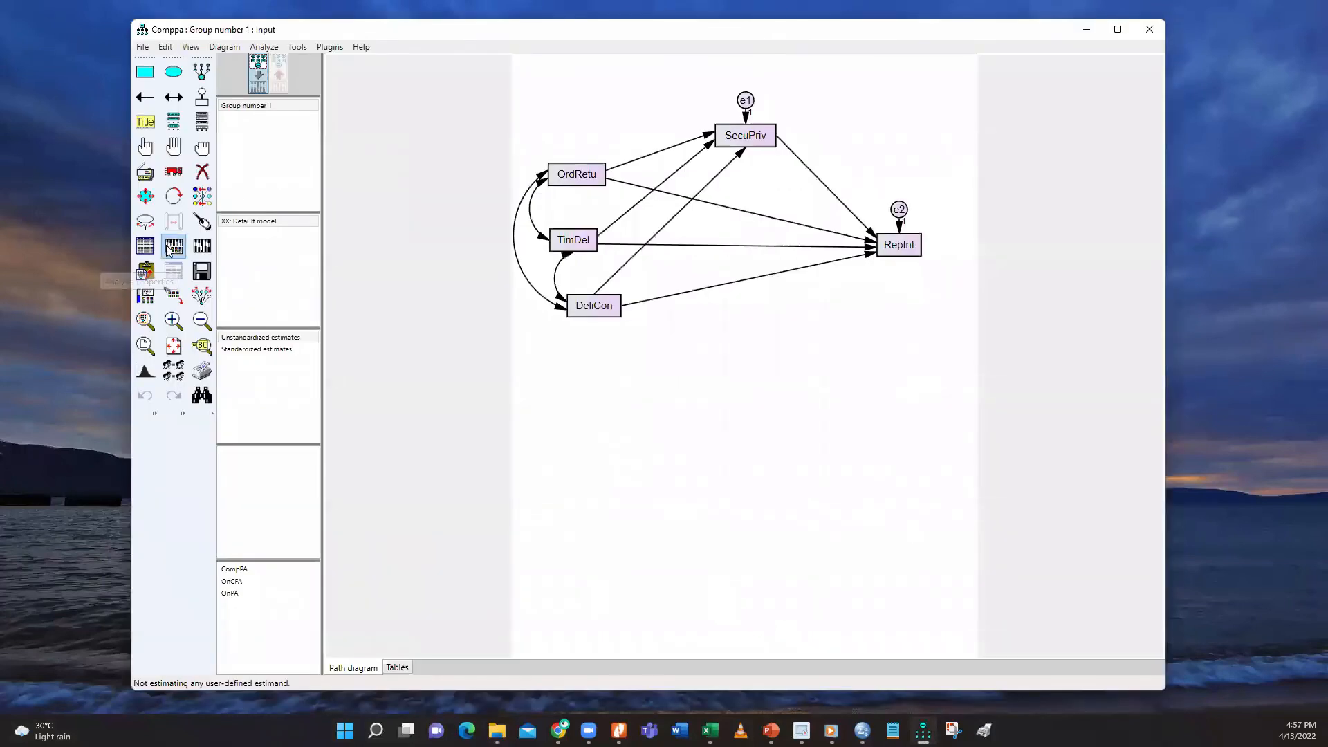
Check the analysis output options, calculate the estimates, and show the output path diagram
left_click(173, 246)
left_click(559, 193)
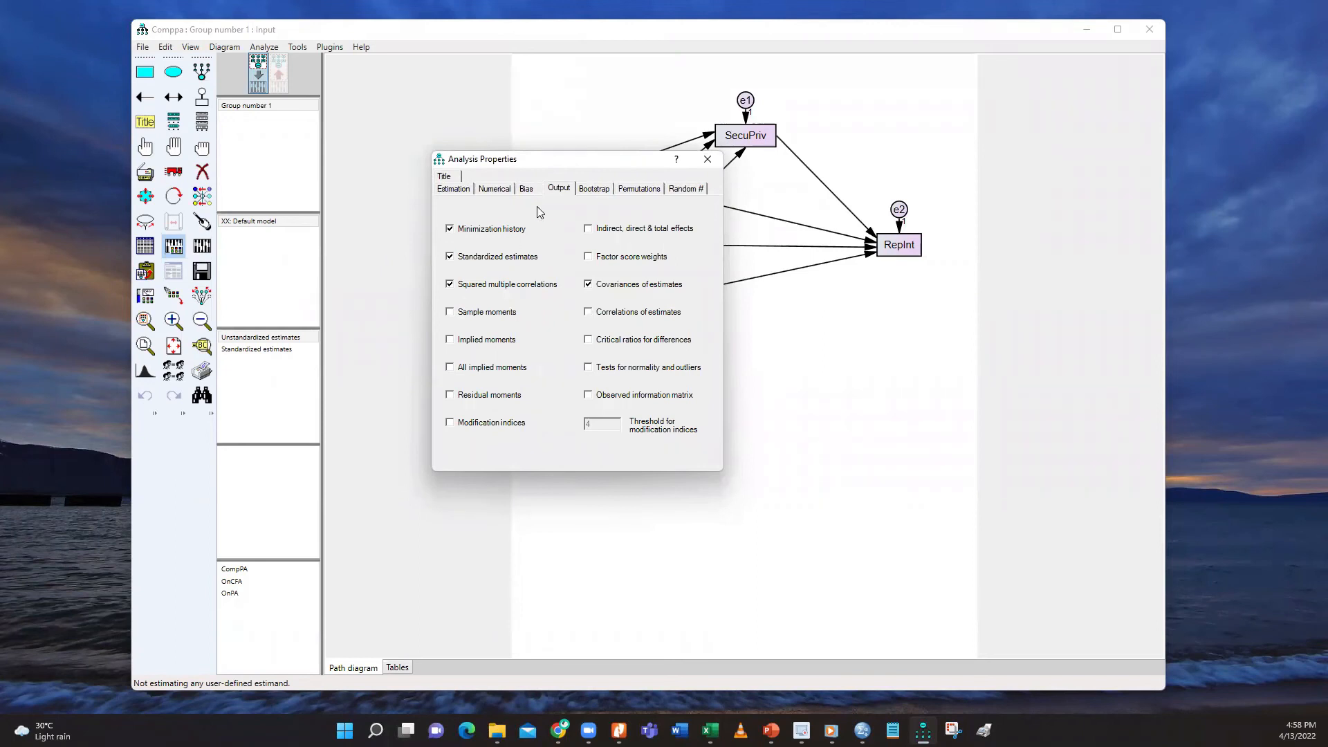
left_click(706, 160)
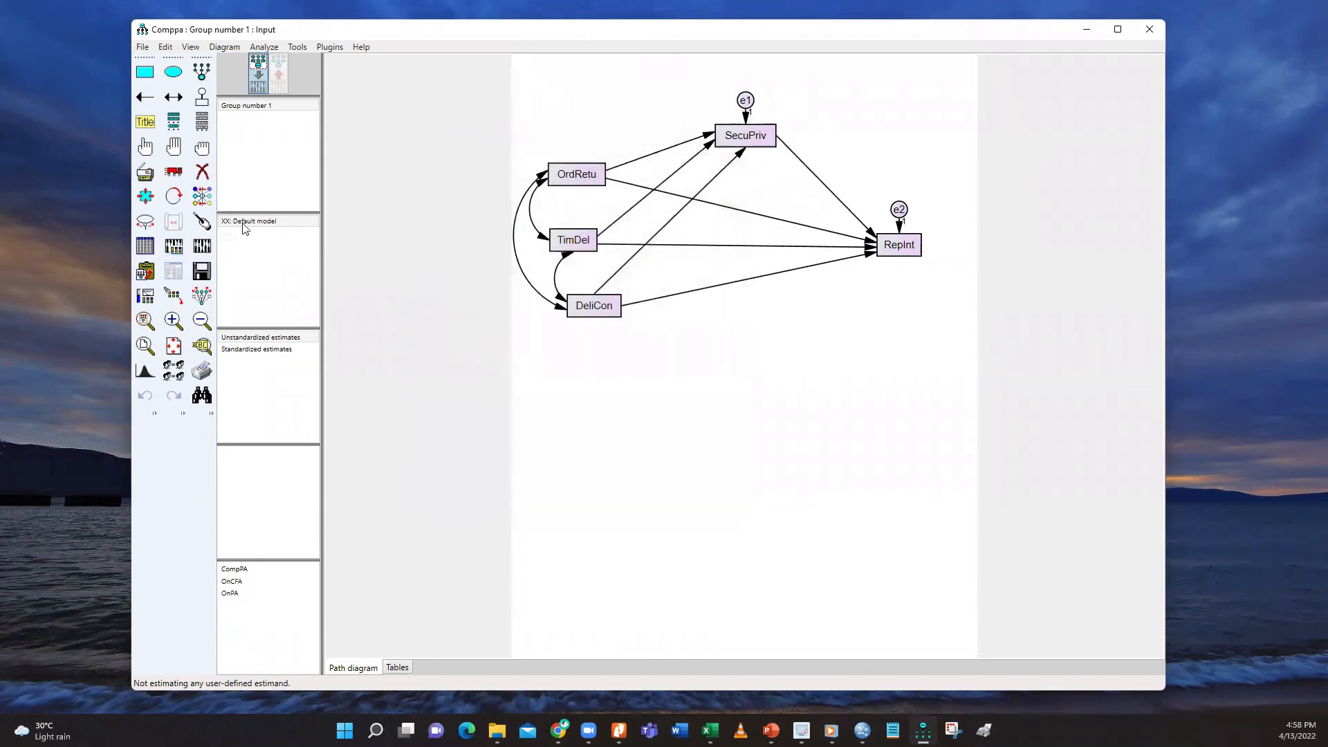
left_click(207, 248)
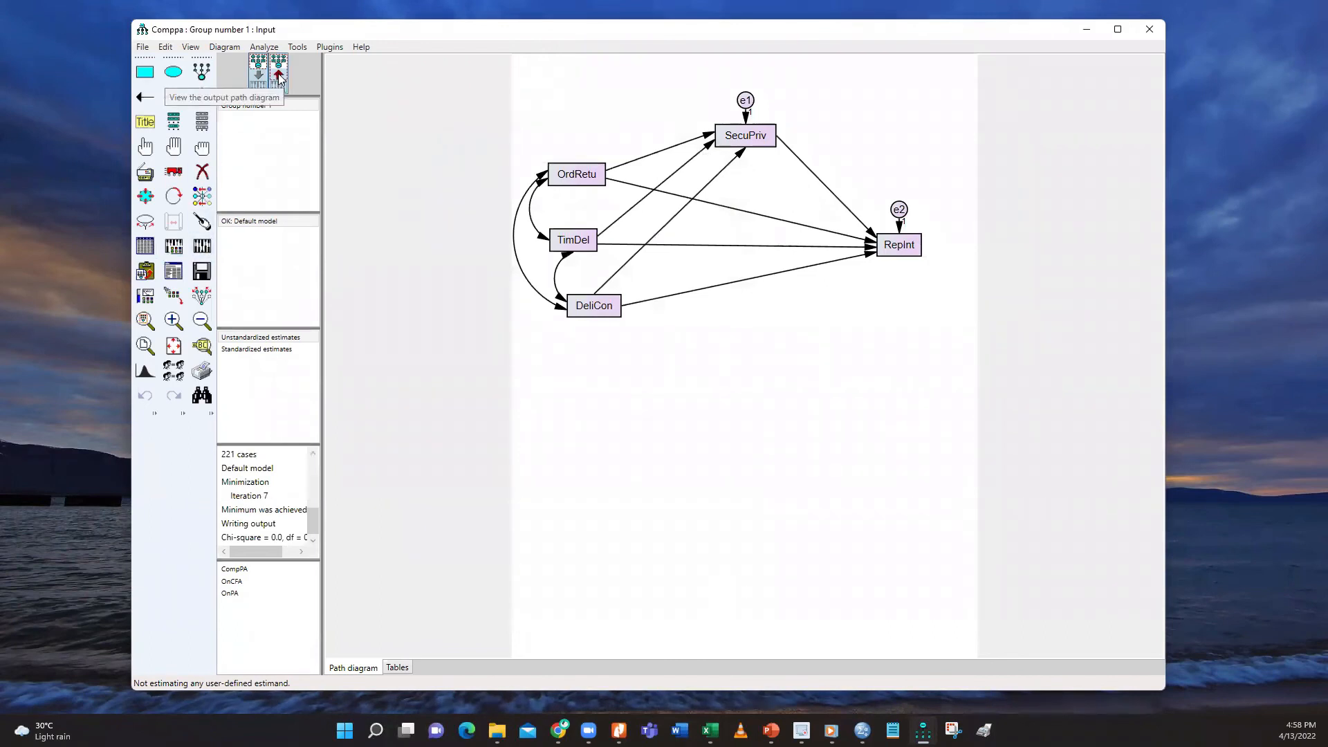
left_click(278, 76)
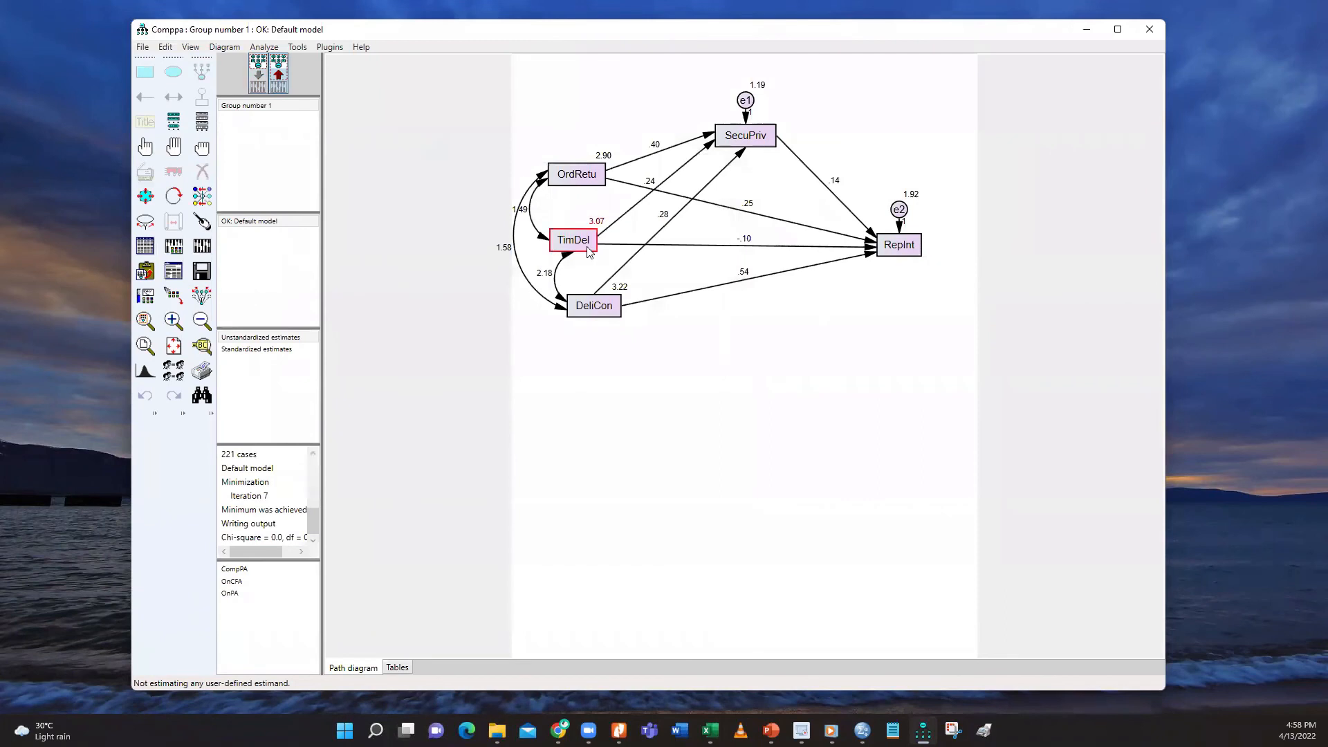
Open the text output, enlarge its window, and examine the estimates tables from regression weights to squared multiple correlations
left_click(176, 274)
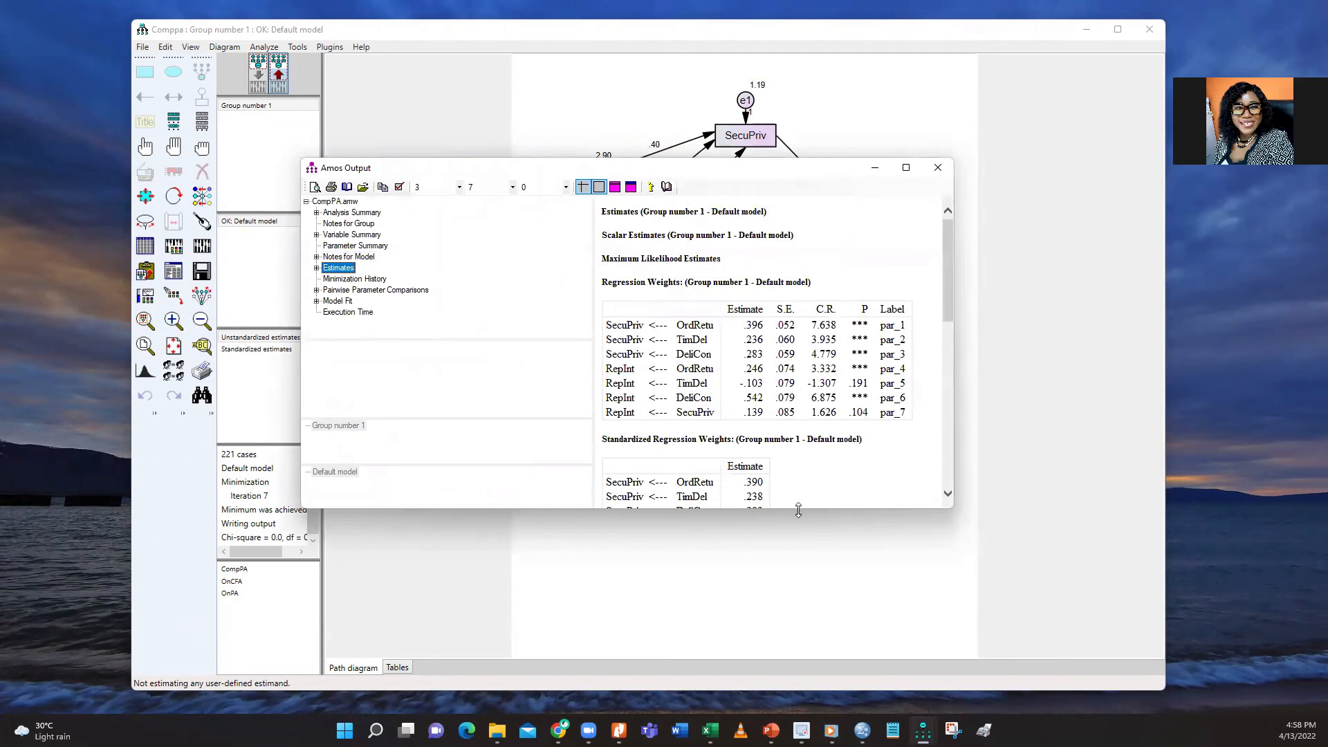
left_click_drag(798, 509, 798, 684)
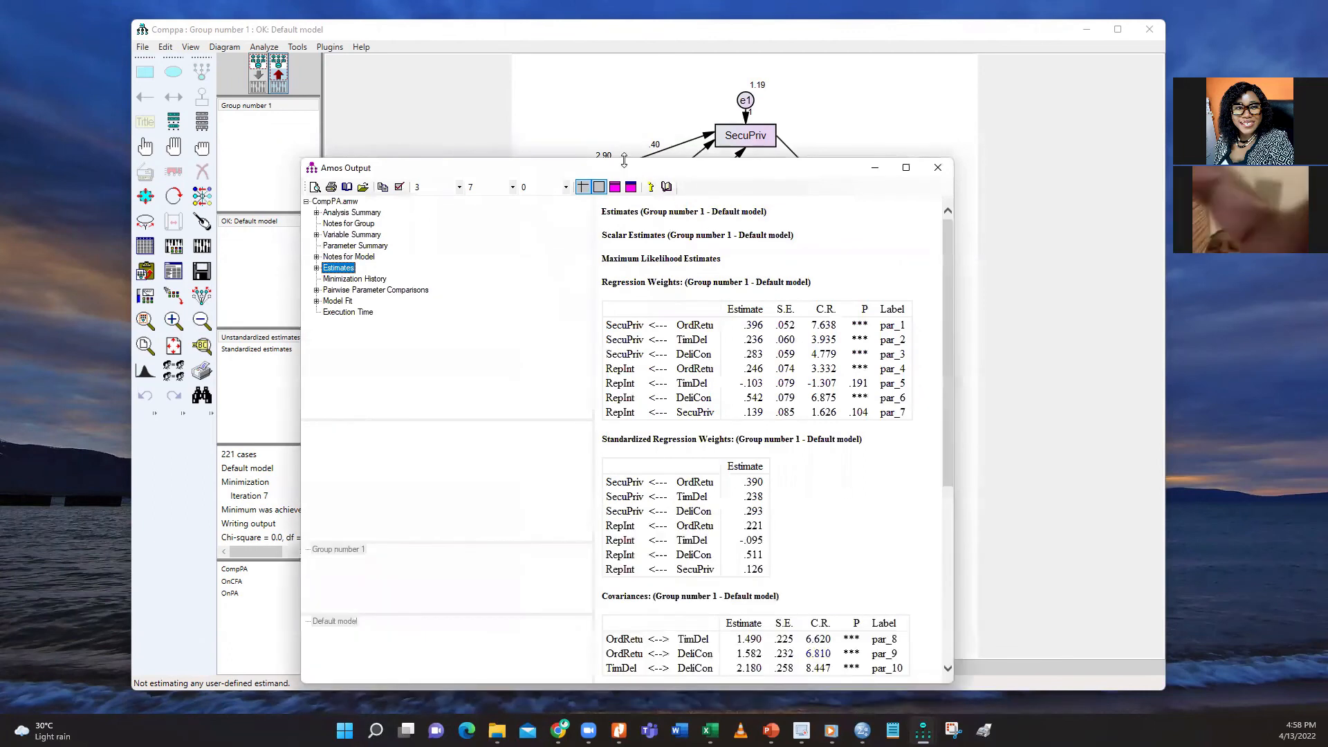
left_click_drag(623, 158, 624, 15)
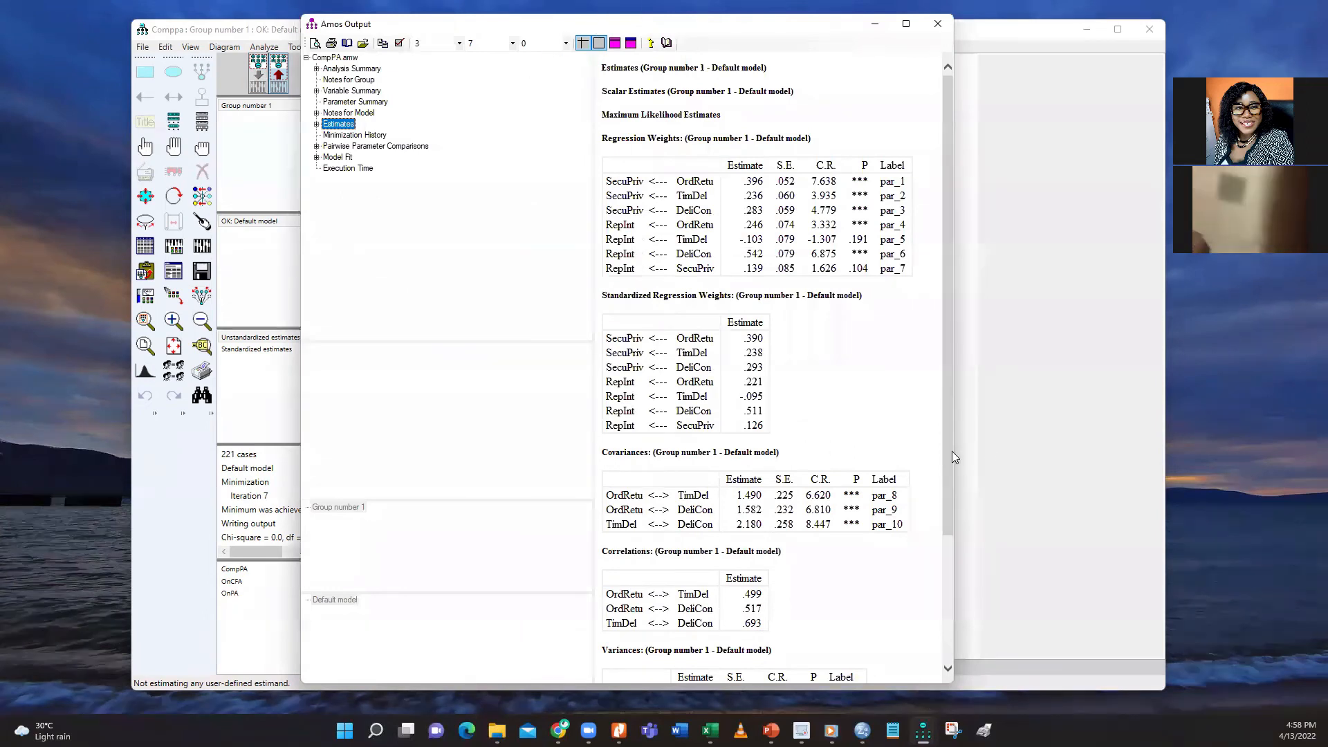
left_click_drag(952, 452, 991, 452)
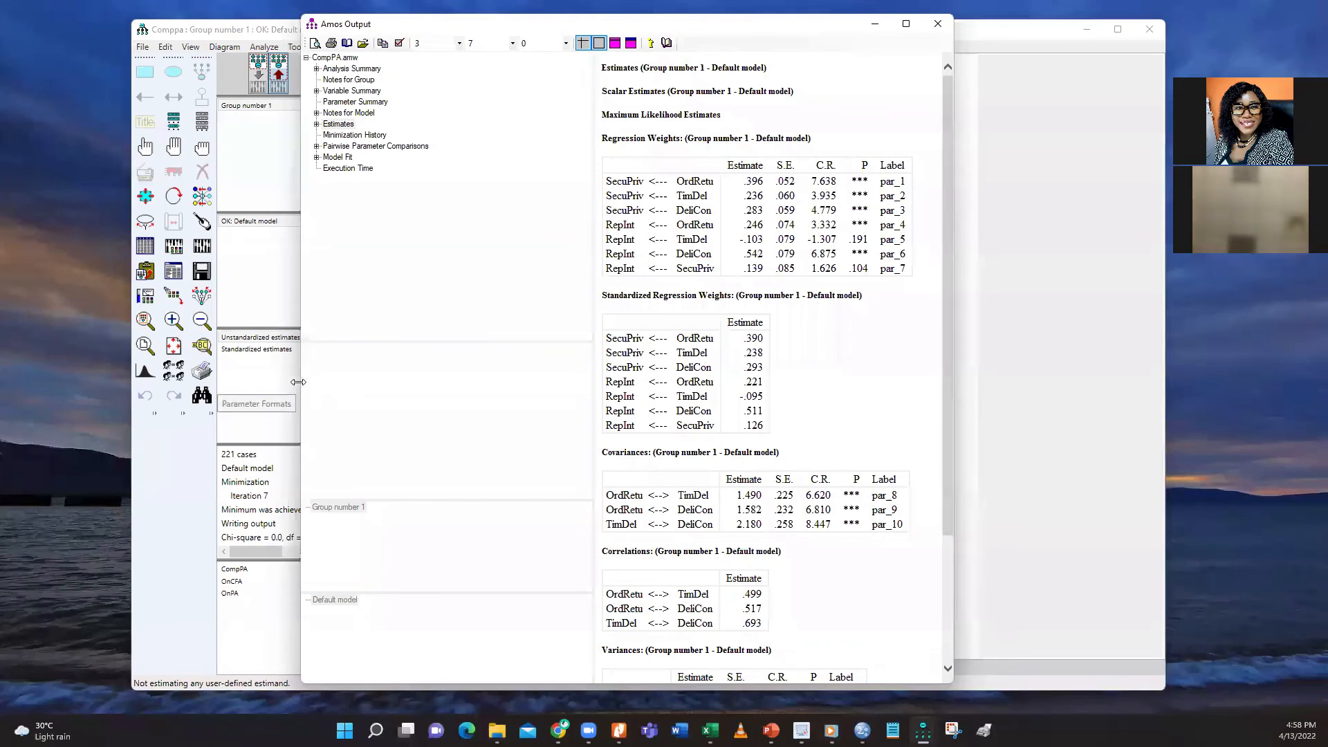
left_click_drag(298, 382, 176, 382)
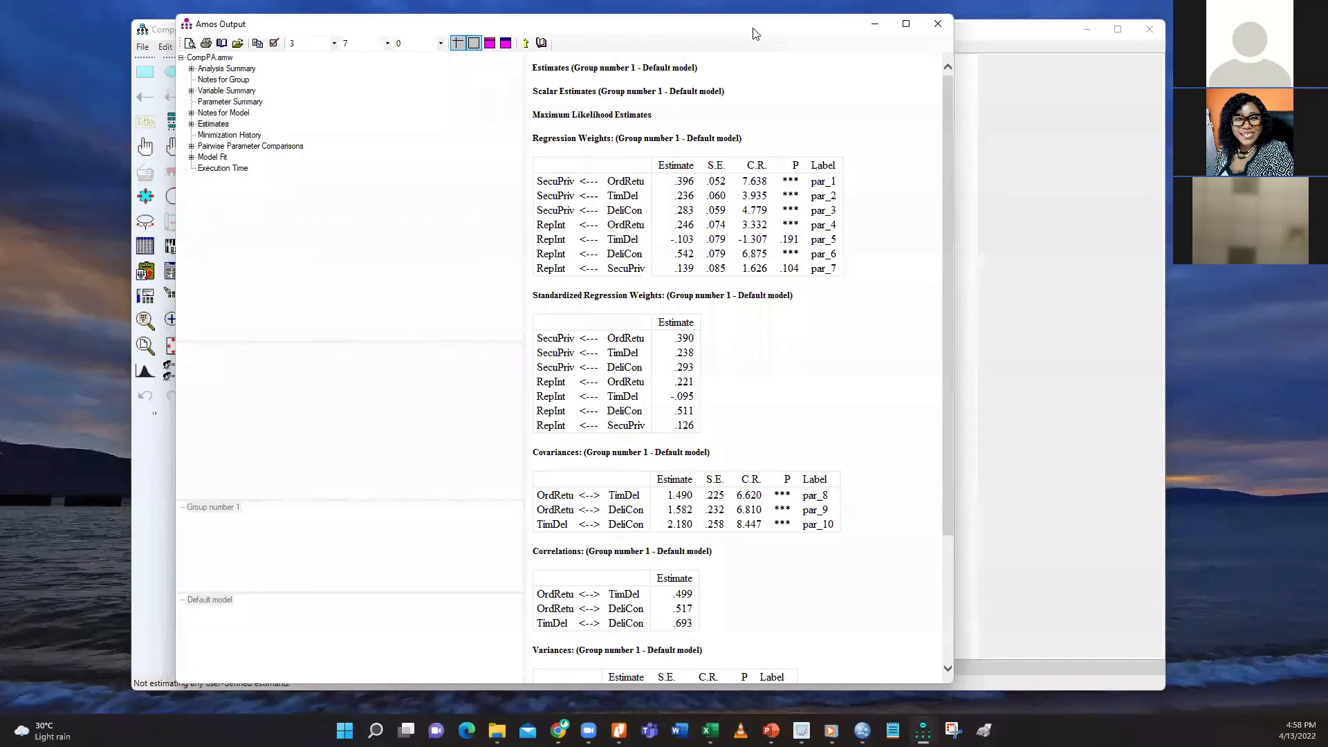
left_click_drag(753, 30, 817, 20)
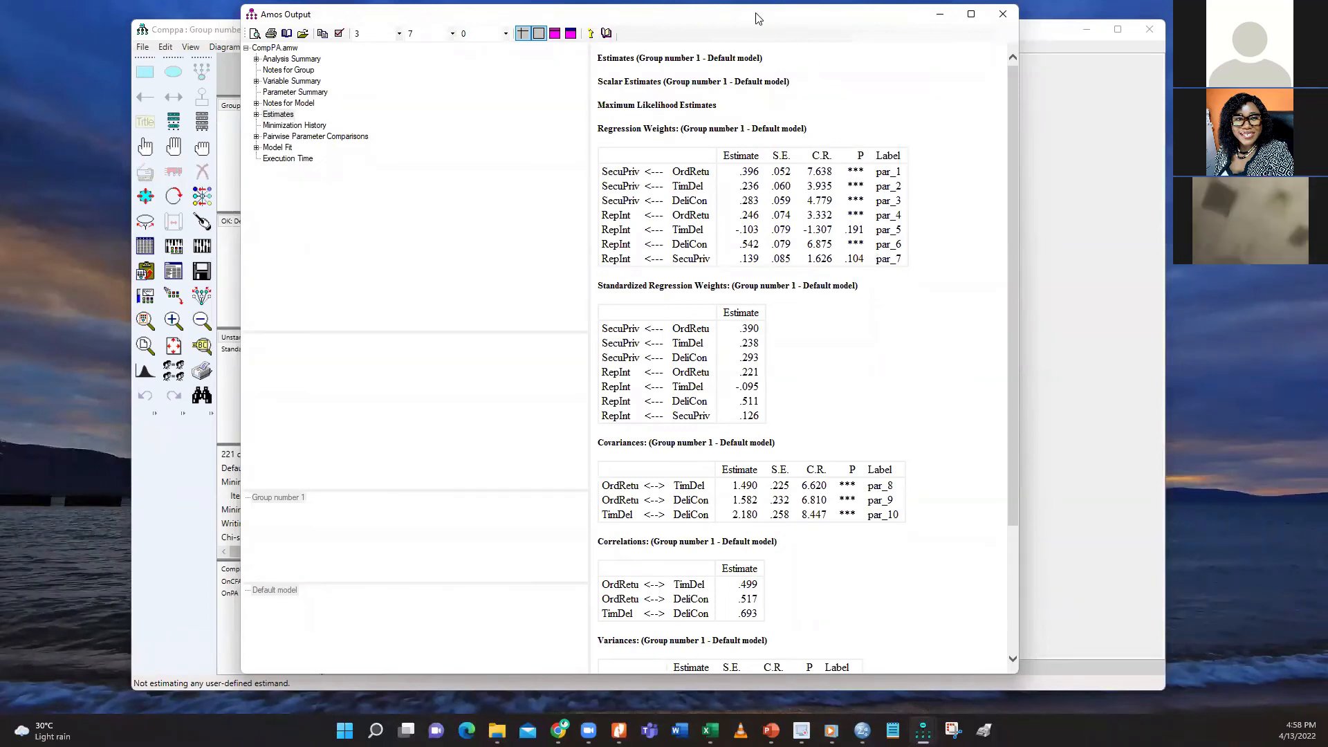
left_click_drag(758, 18, 906, 23)
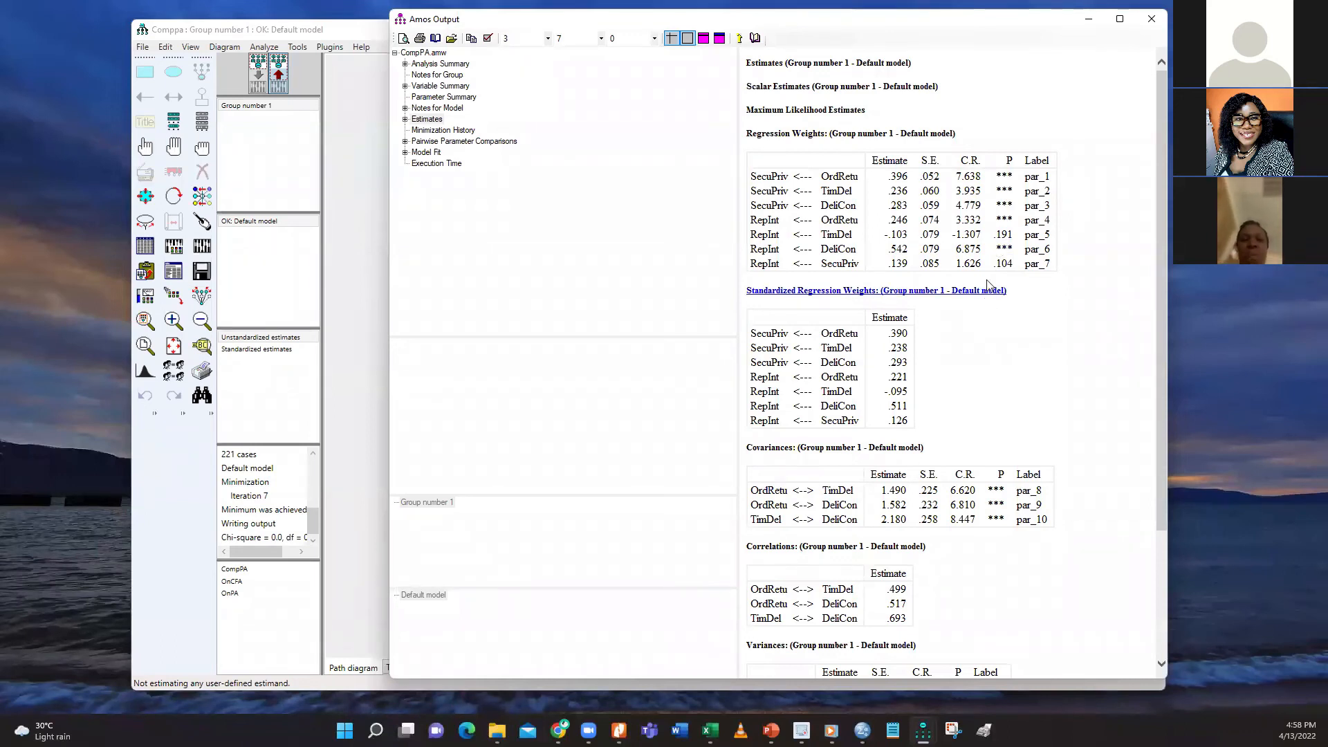
scroll(983, 301, "down", 4)
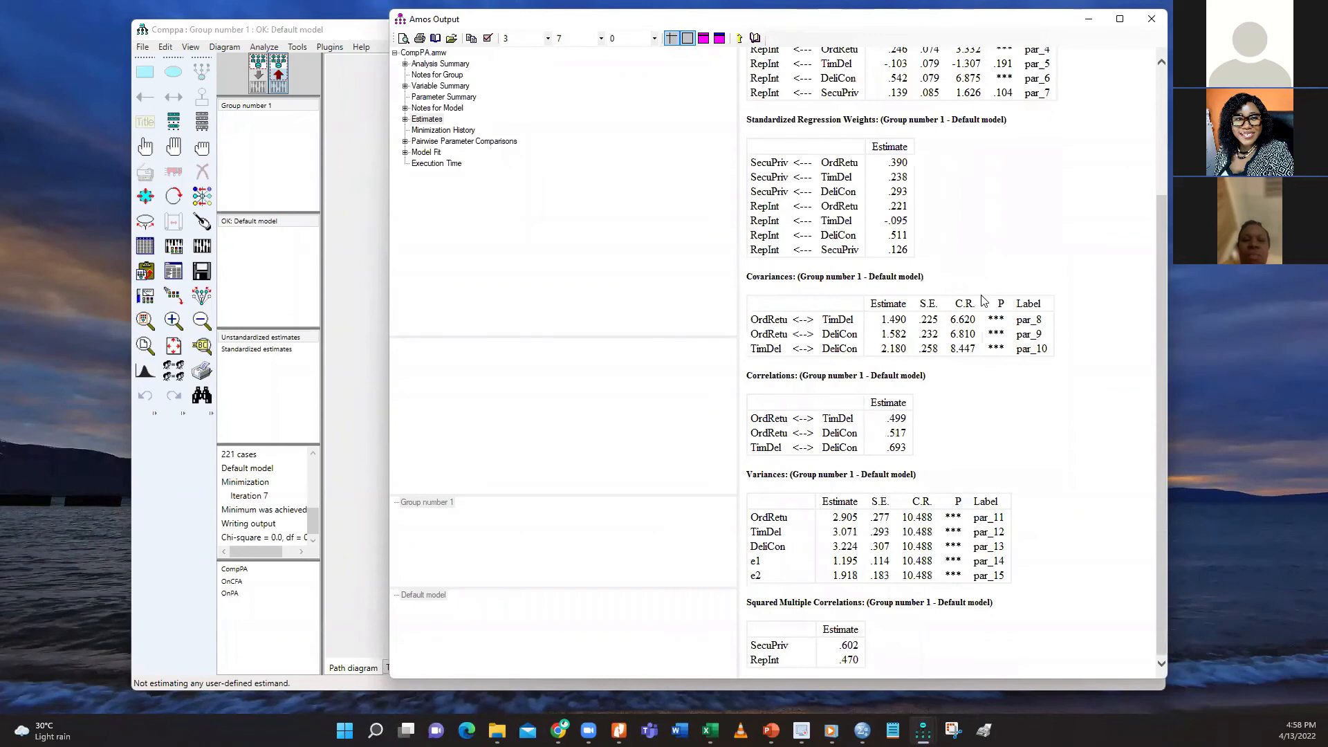
scroll(983, 300, "up", 4)
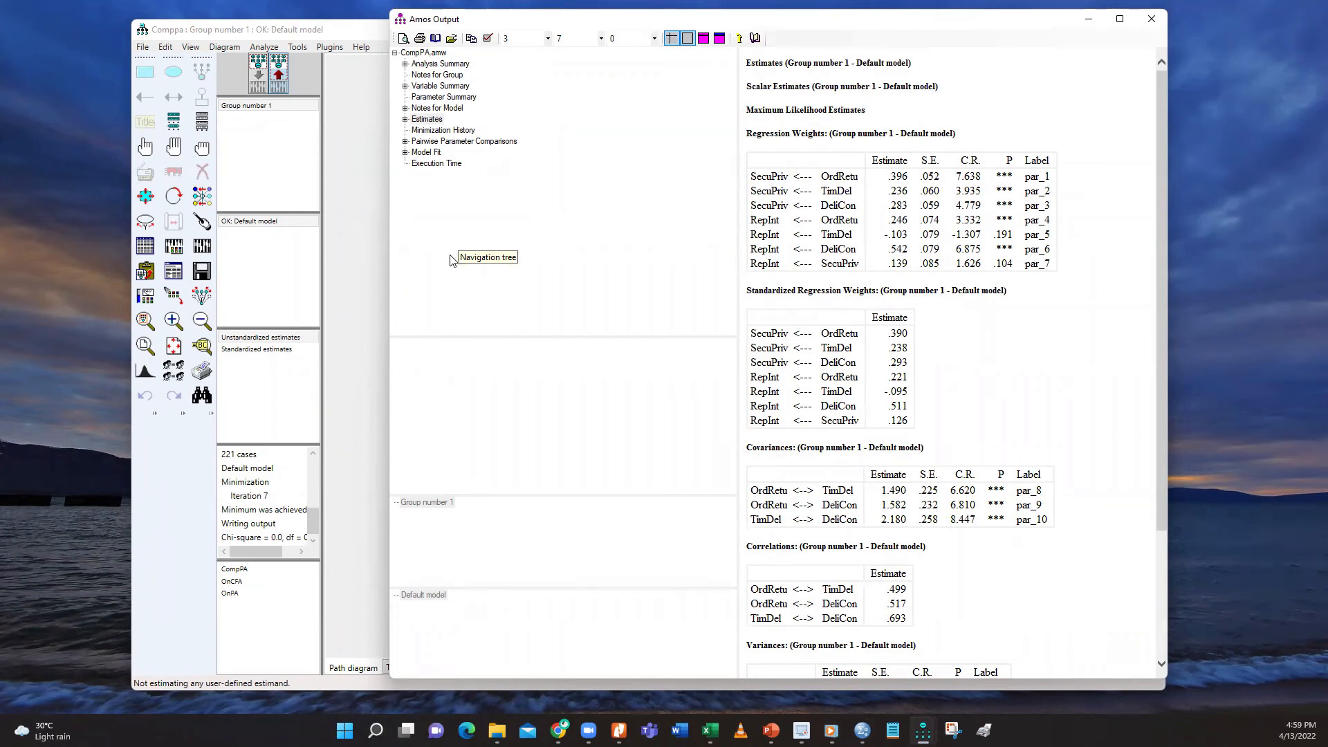
Compare the output path diagram with the text output estimates, and move the text output off the diagram
left_click(359, 112)
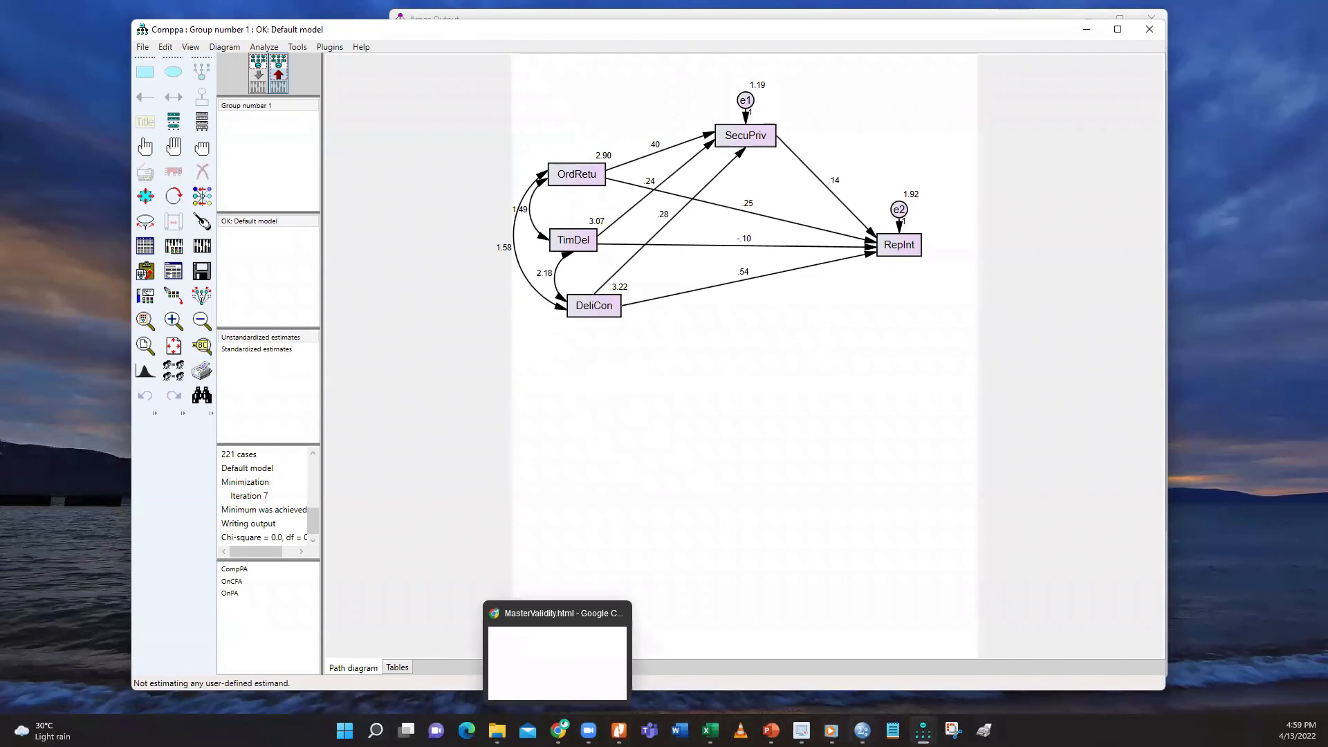
mouse_move(923, 730)
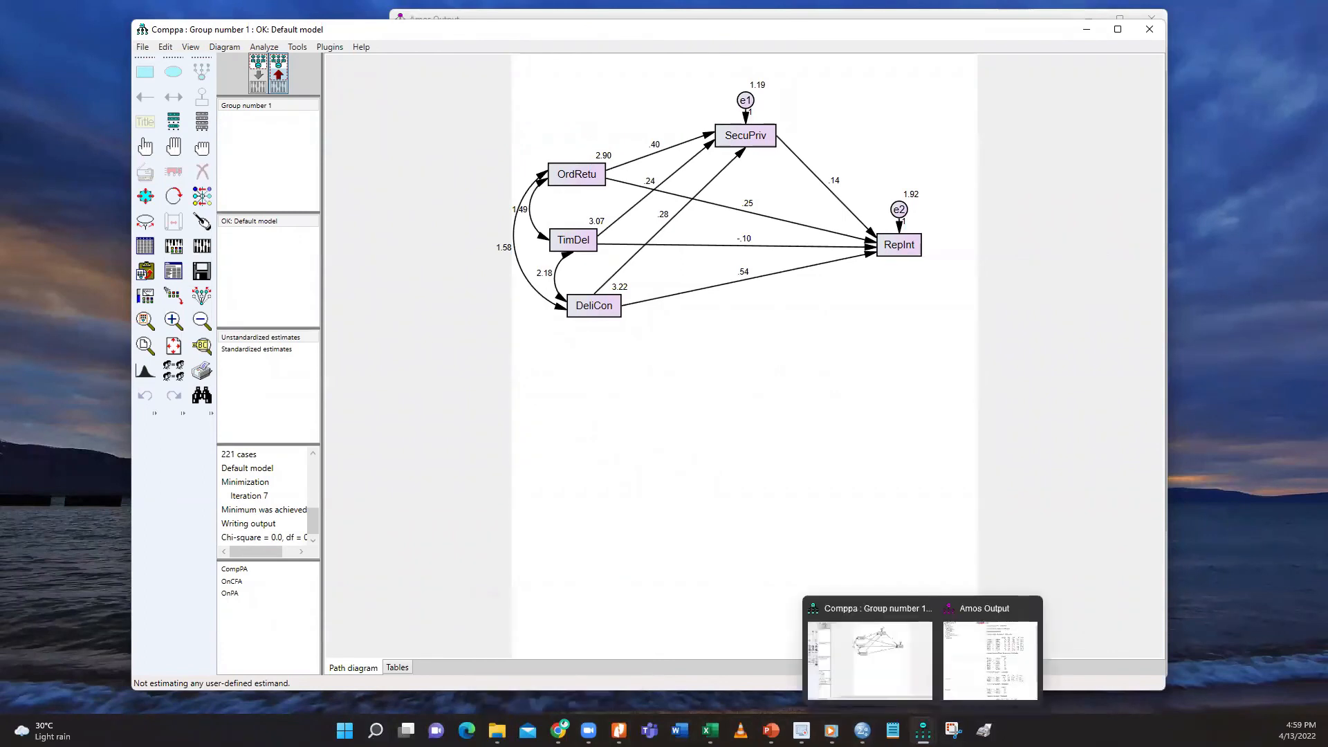
left_click(975, 679)
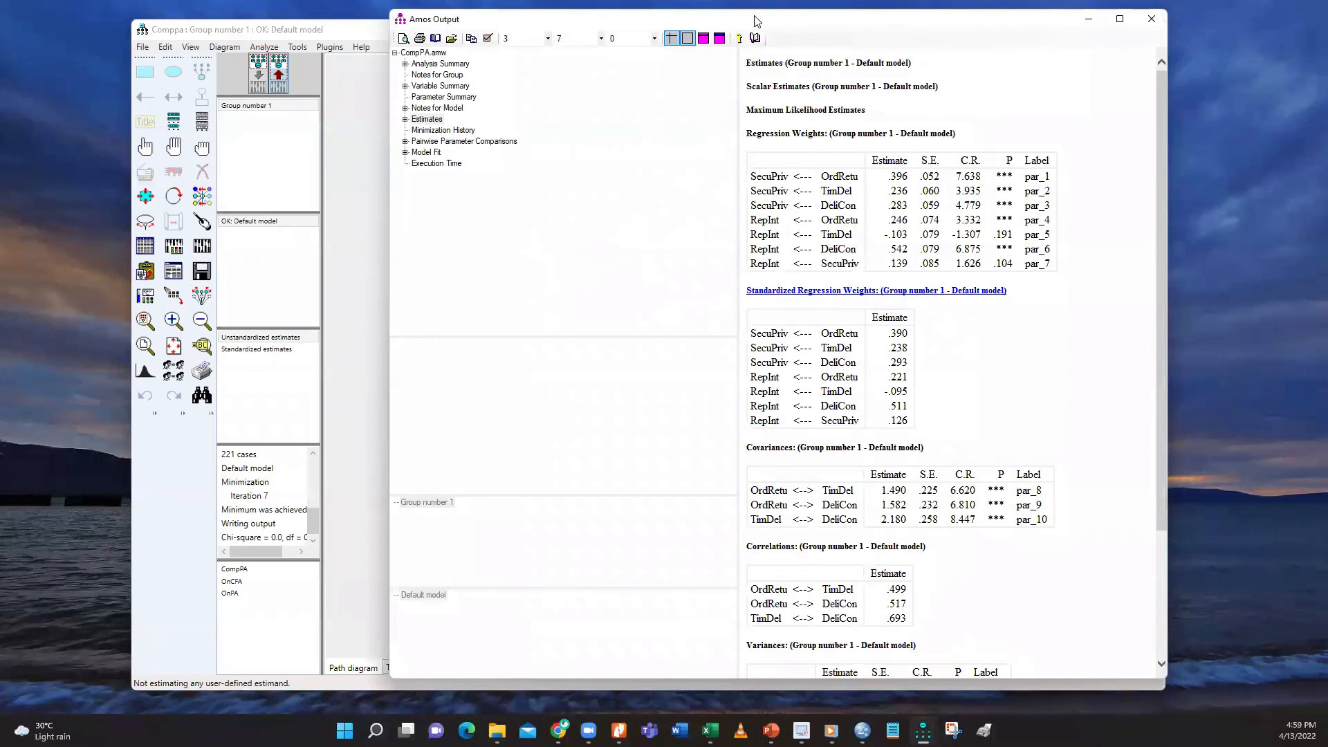
left_click_drag(755, 21, 0, 6)
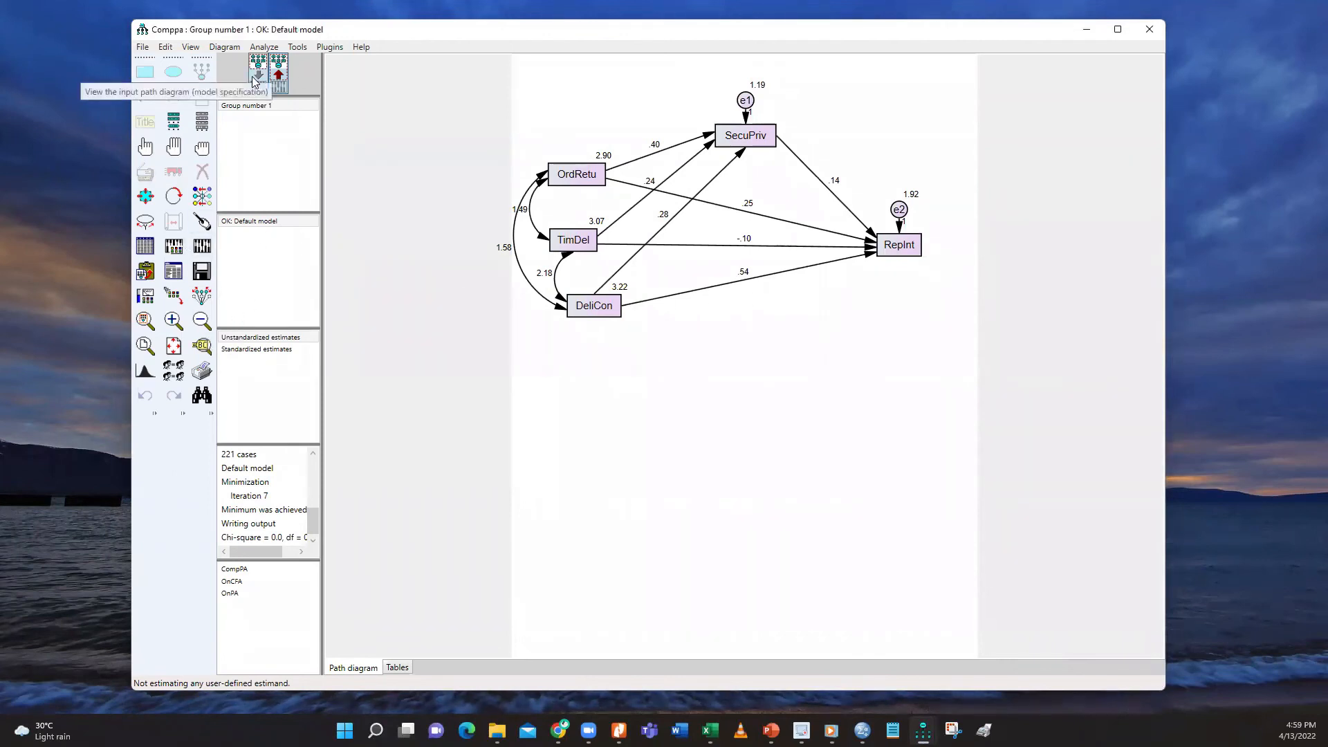
In the analysis properties, request indirect, direct & total effects and bootstrap with 2000 samples and 95% bias-corrected confidence intervals
left_click(279, 64)
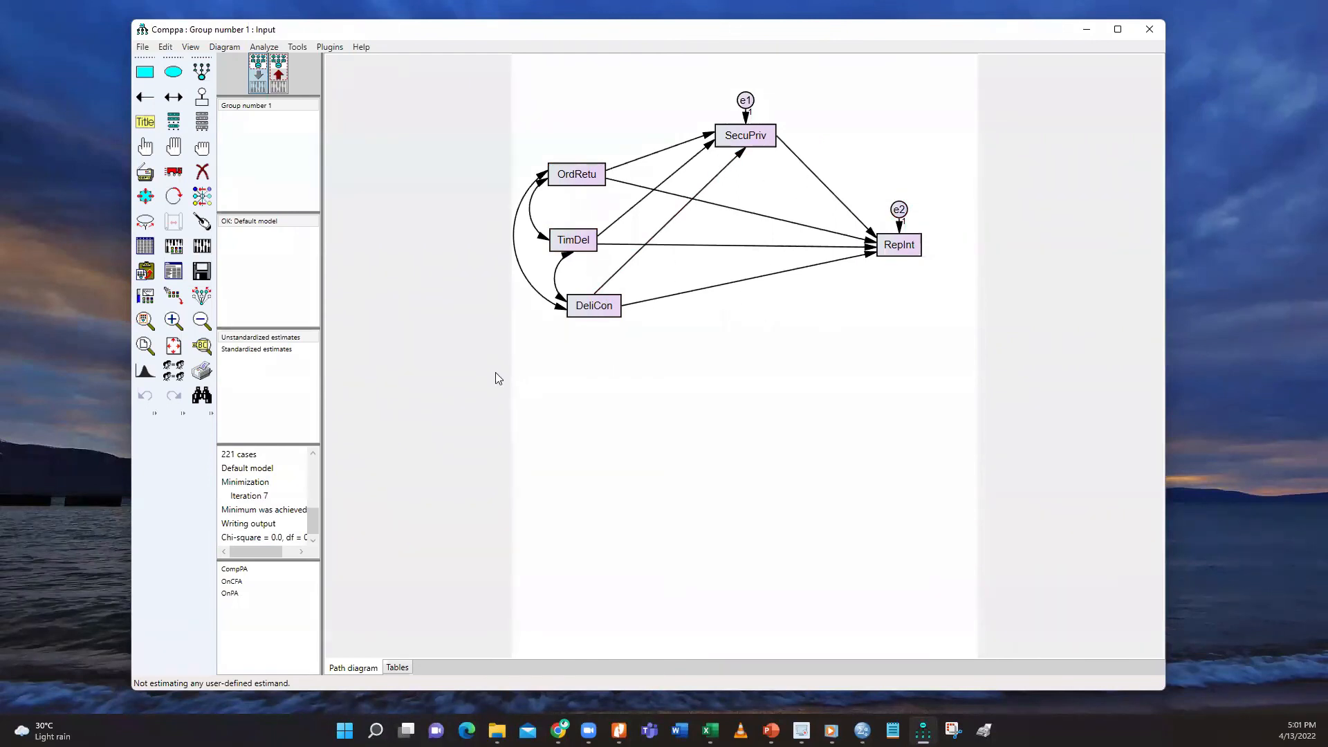
left_click(174, 247)
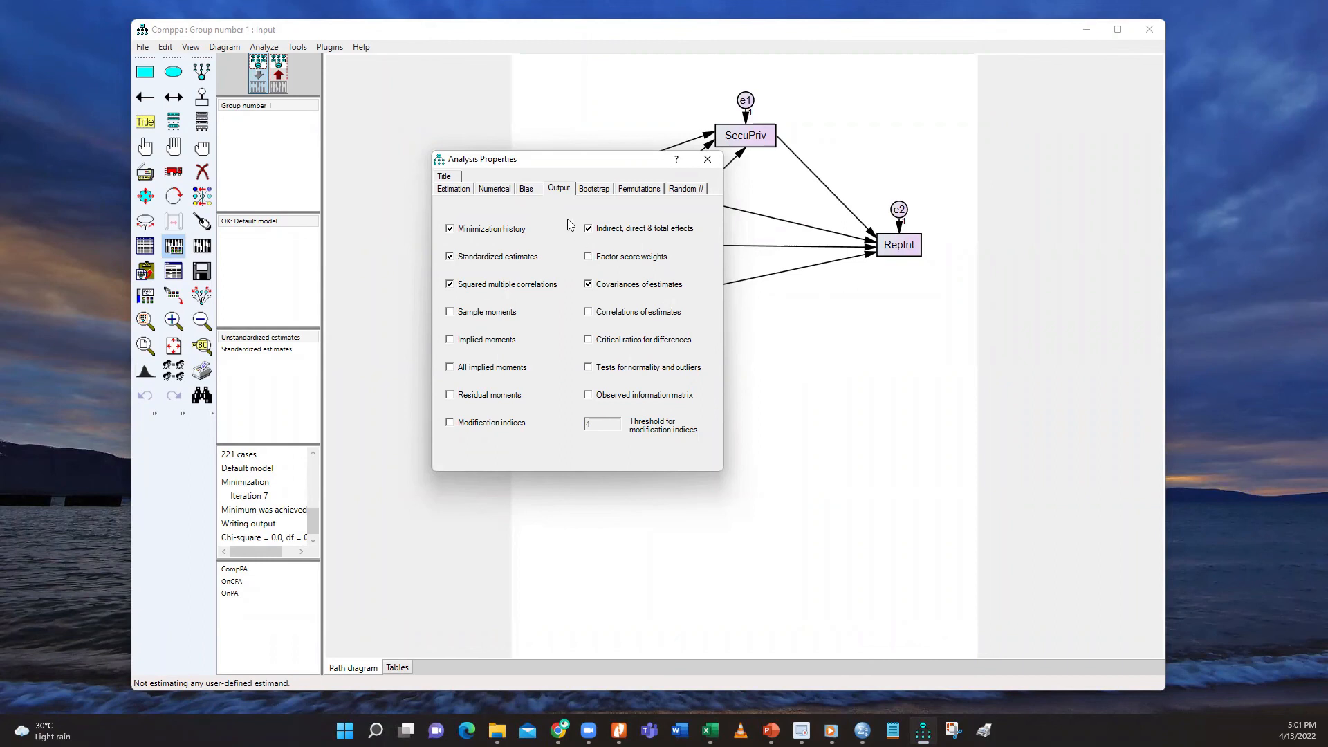
left_click(603, 193)
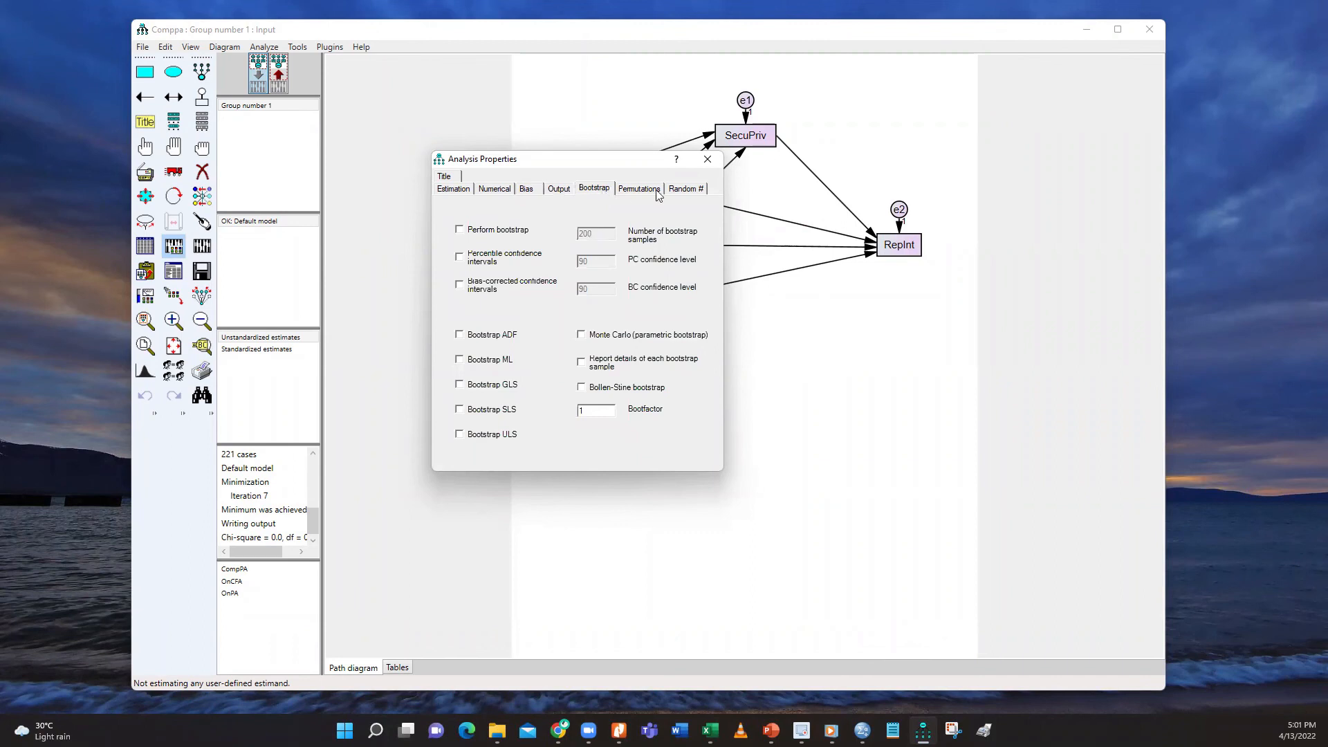
left_click(460, 233)
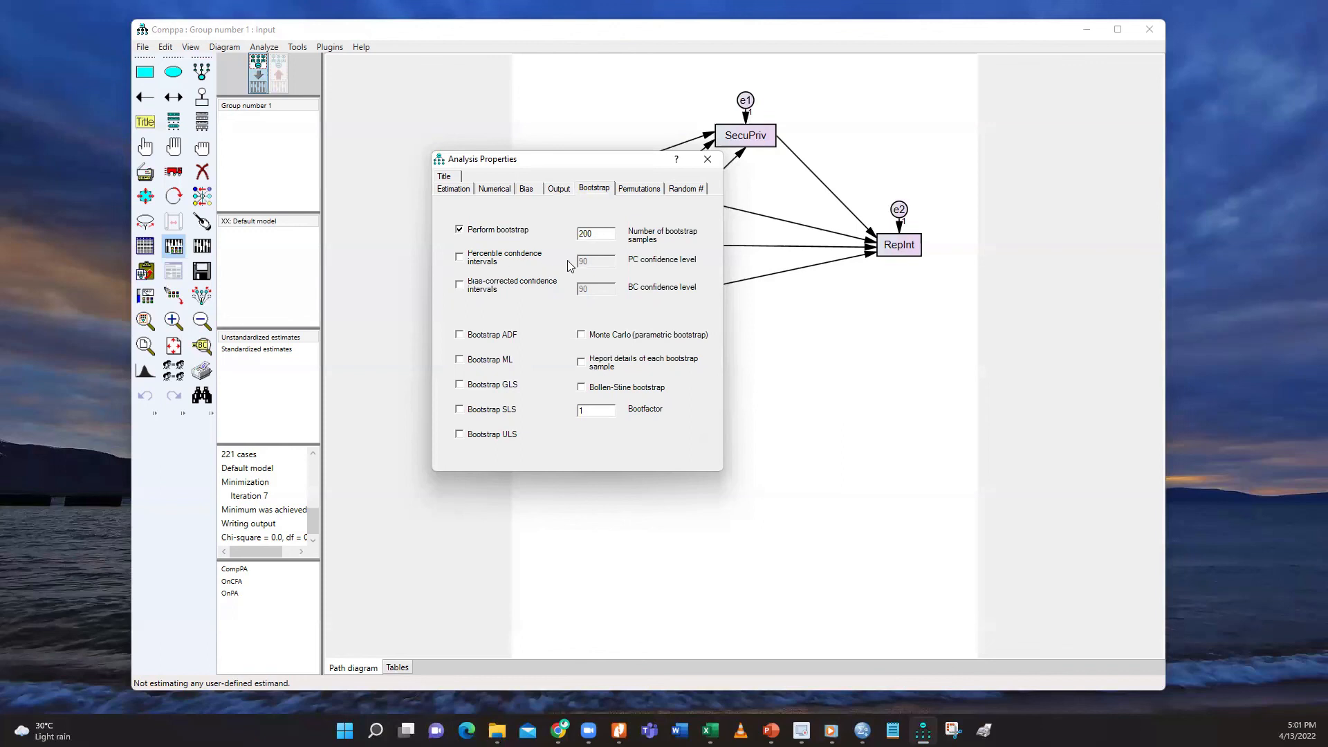
left_click(606, 234)
type("0")
left_click(459, 288)
key("BackSpace")
type("5")
left_click(707, 160)
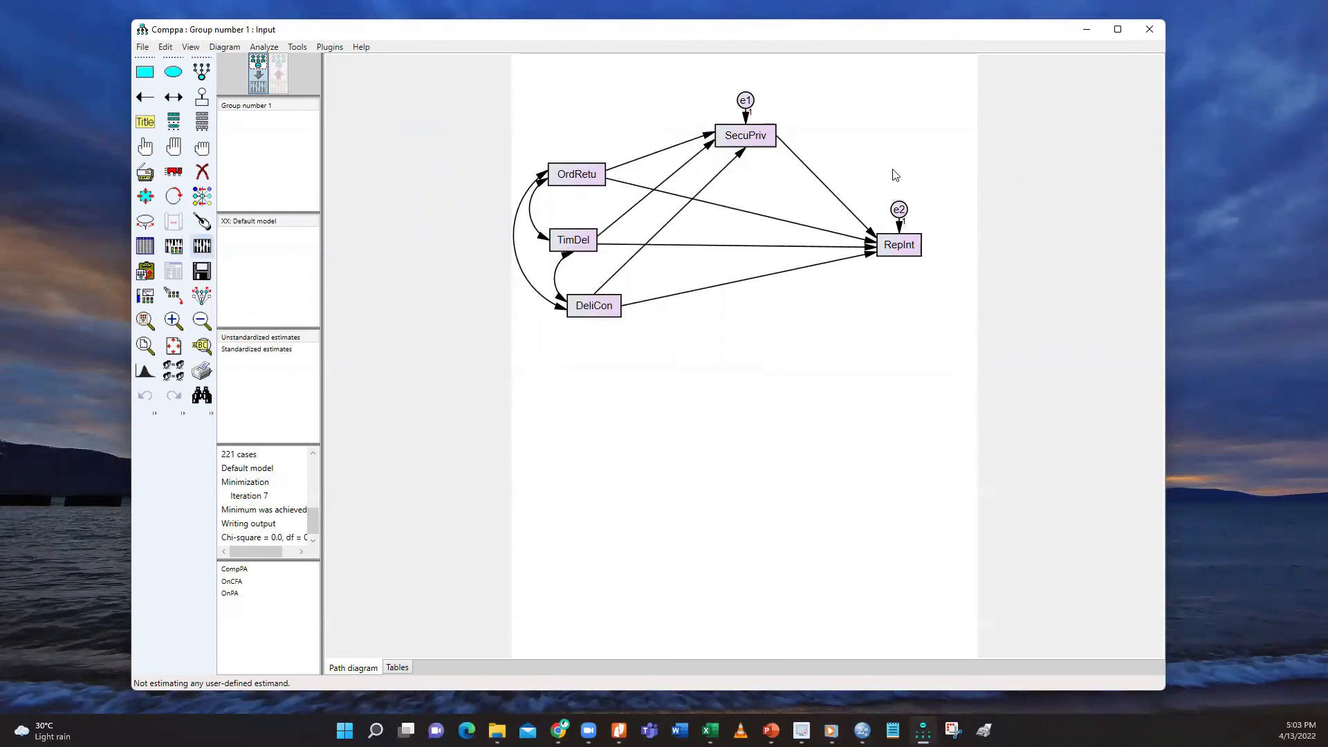
Recalculate the estimates with bootstrapping and expand the Estimates section of the text output
left_click(201, 248)
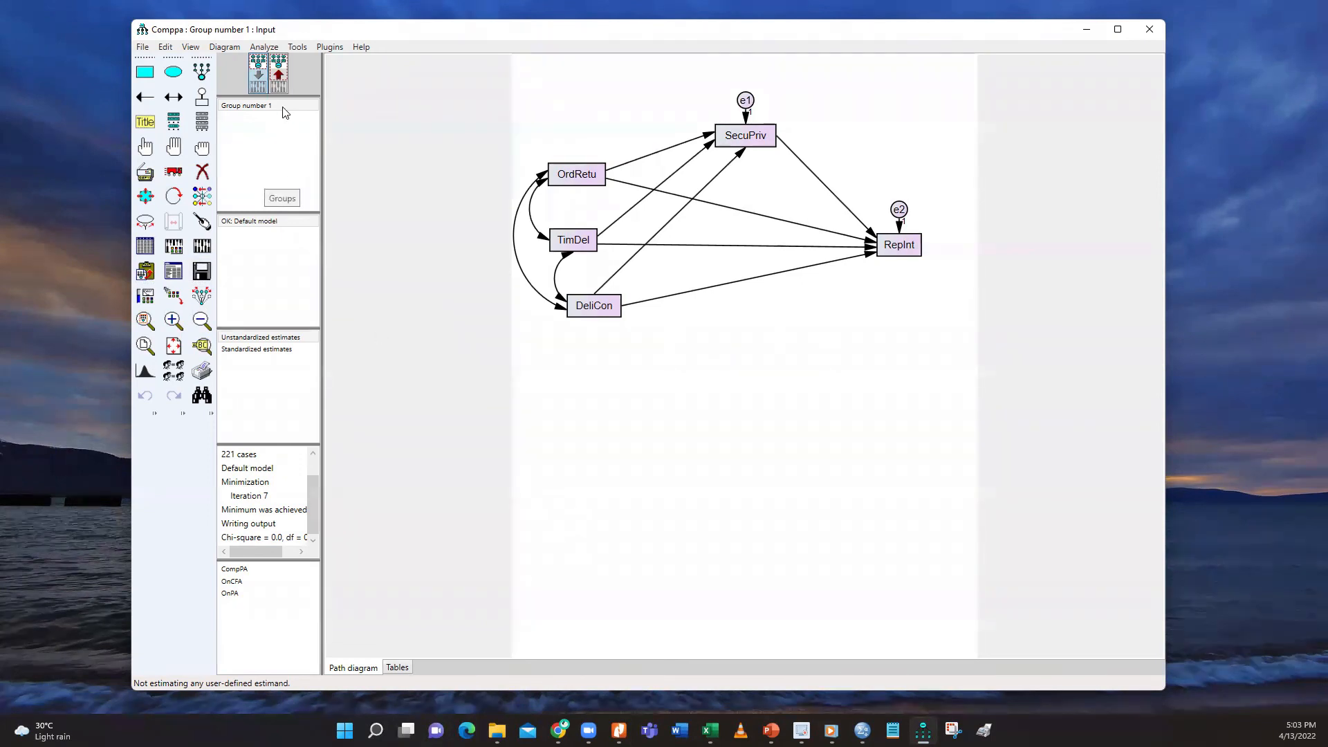
left_click(173, 271)
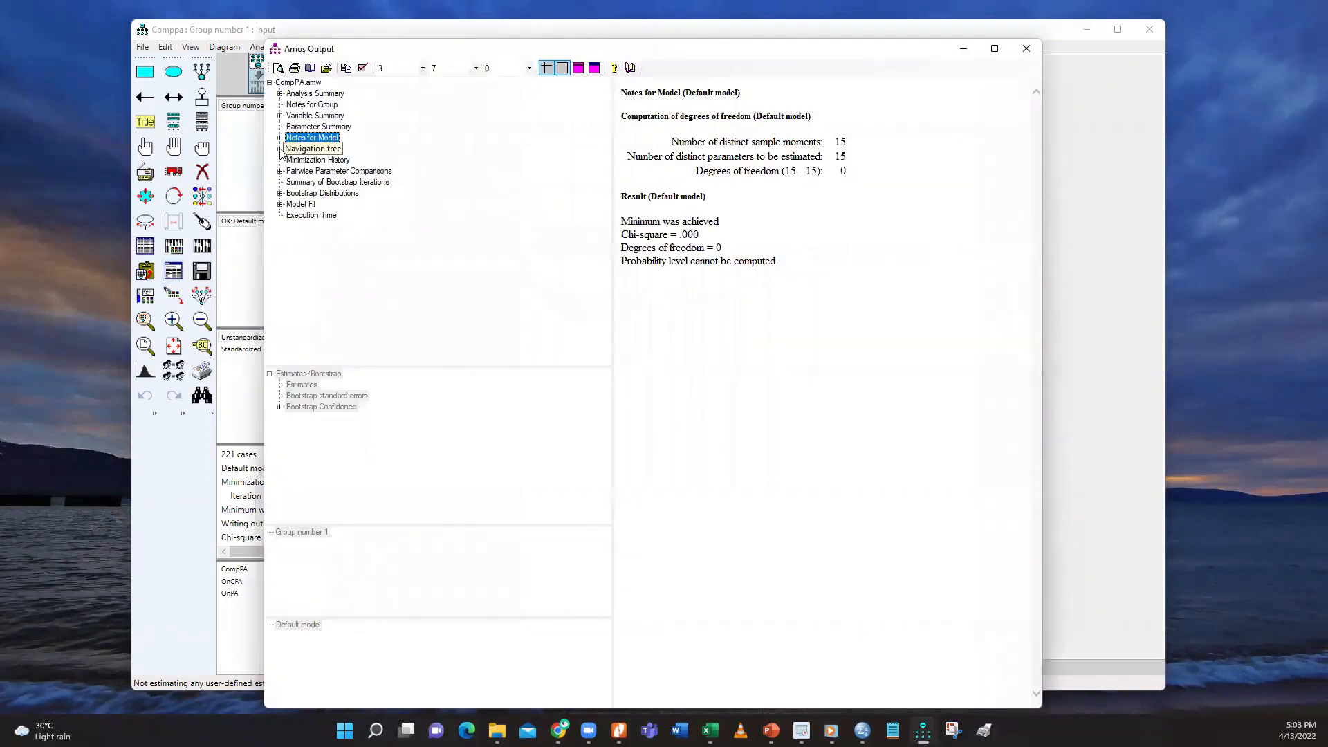
left_click(280, 150)
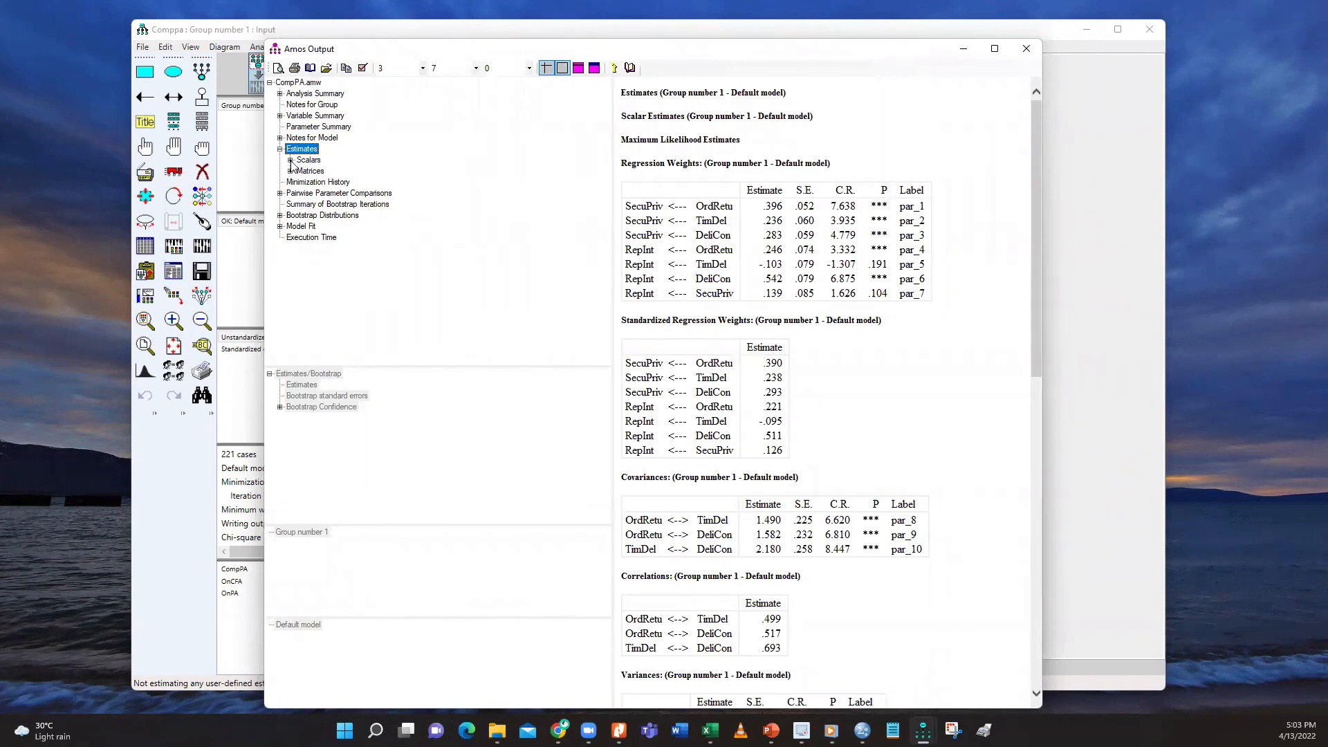
Expand the scalar and matrix estimates and display the Standardized Indirect Effects table
left_click(290, 162)
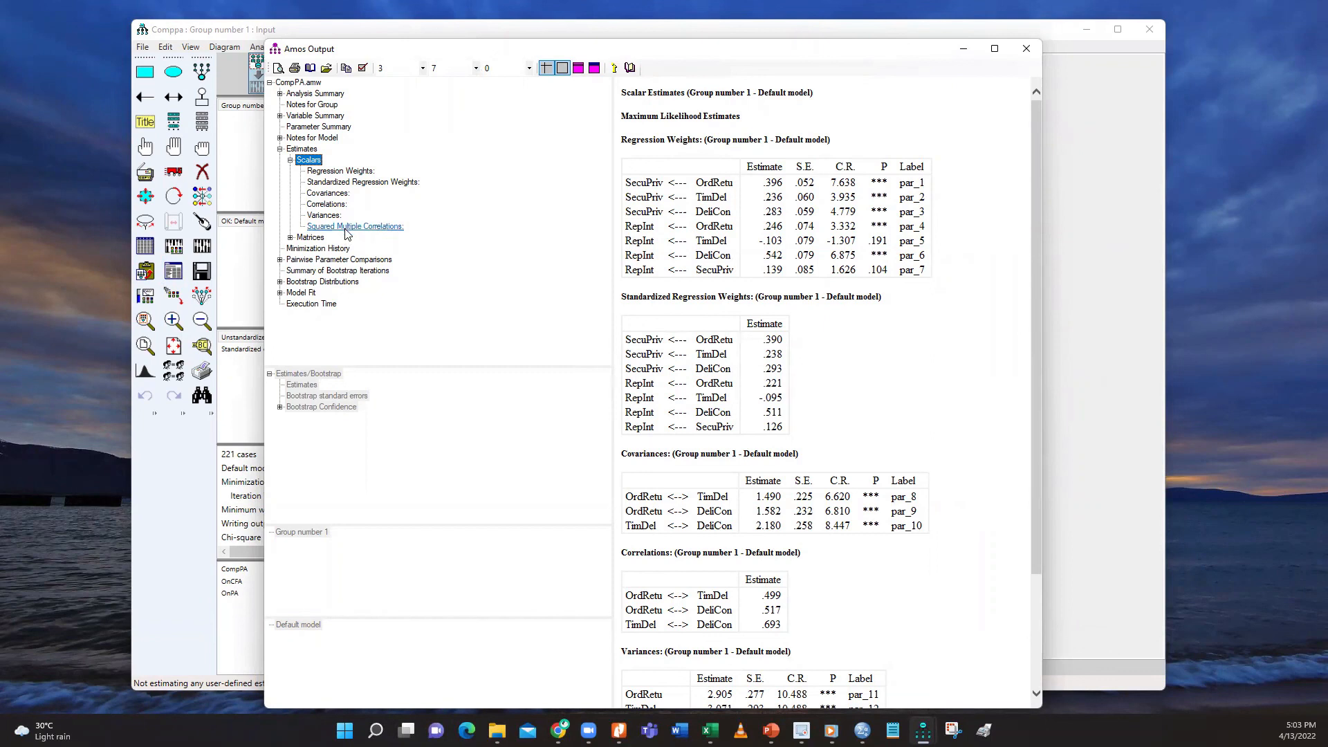
left_click(290, 238)
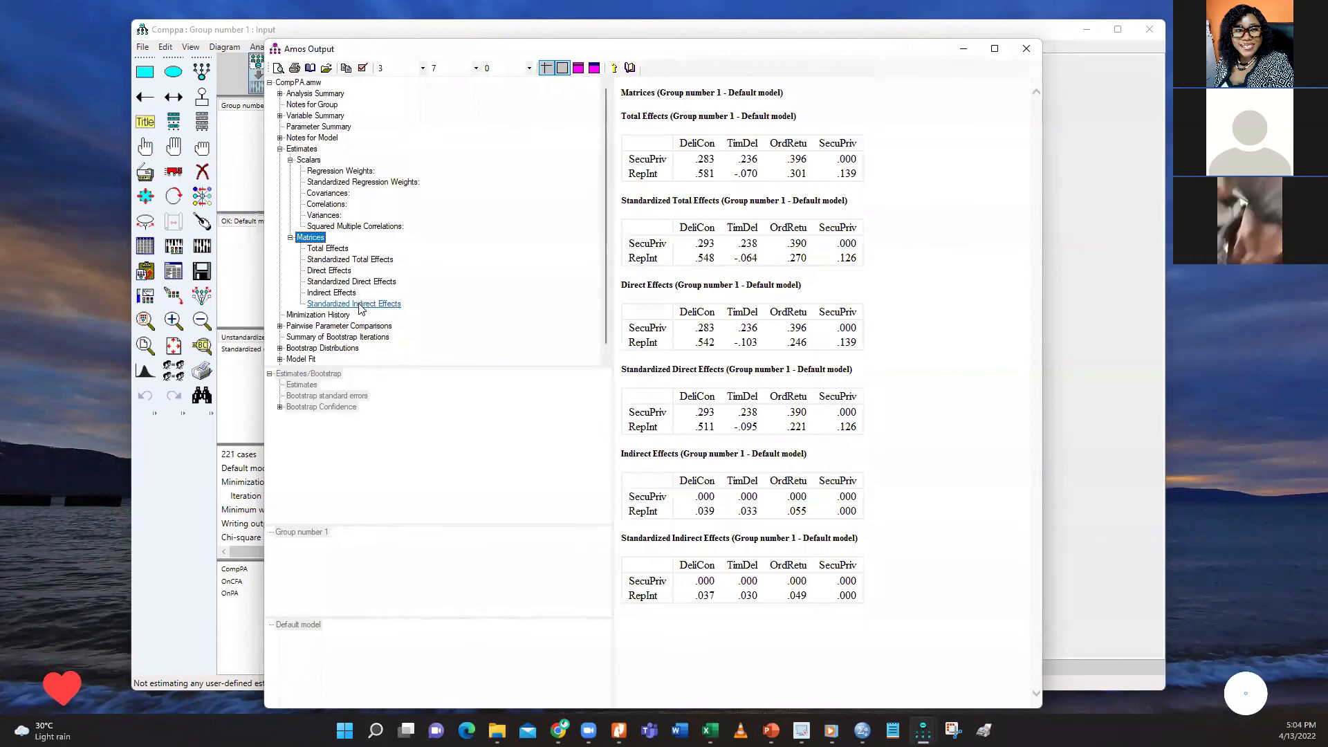
left_click(359, 305)
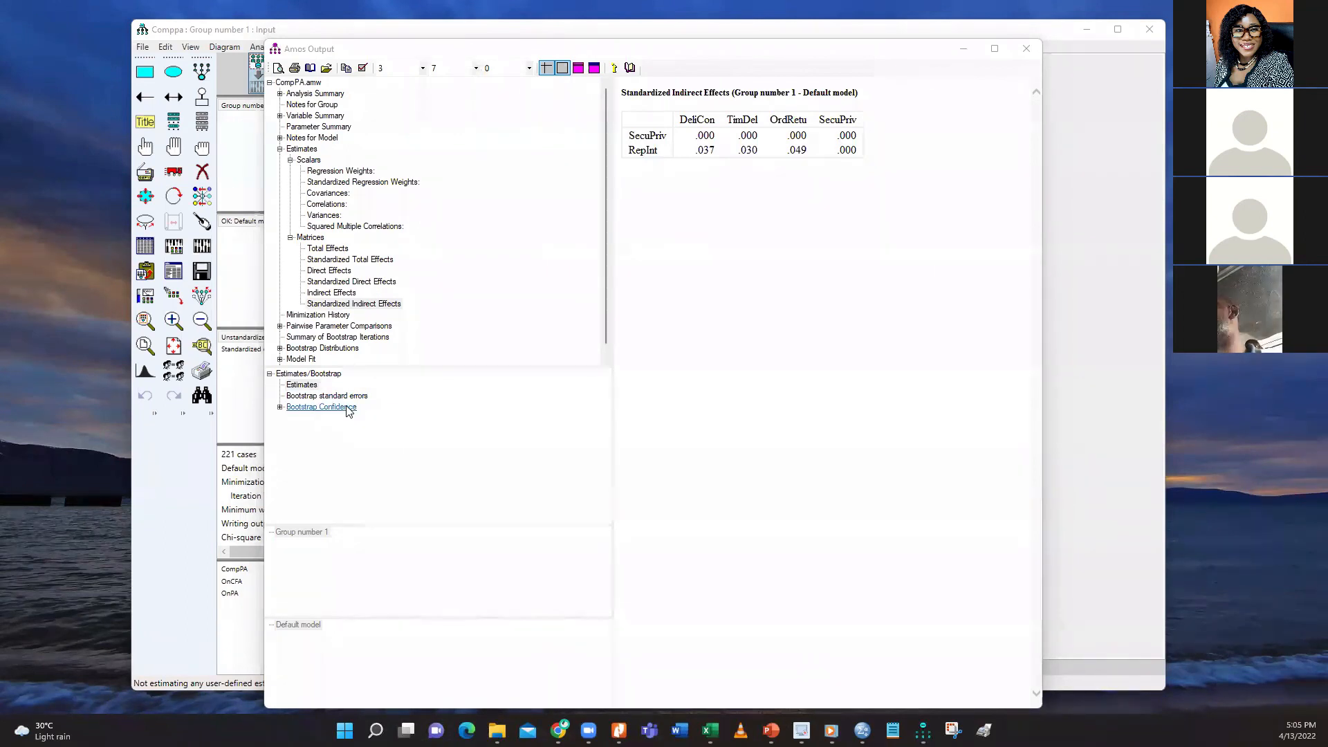
Display the two-tailed significance of the standardized indirect effects from the bias-corrected percentile bootstrap confidence results
left_click(278, 407)
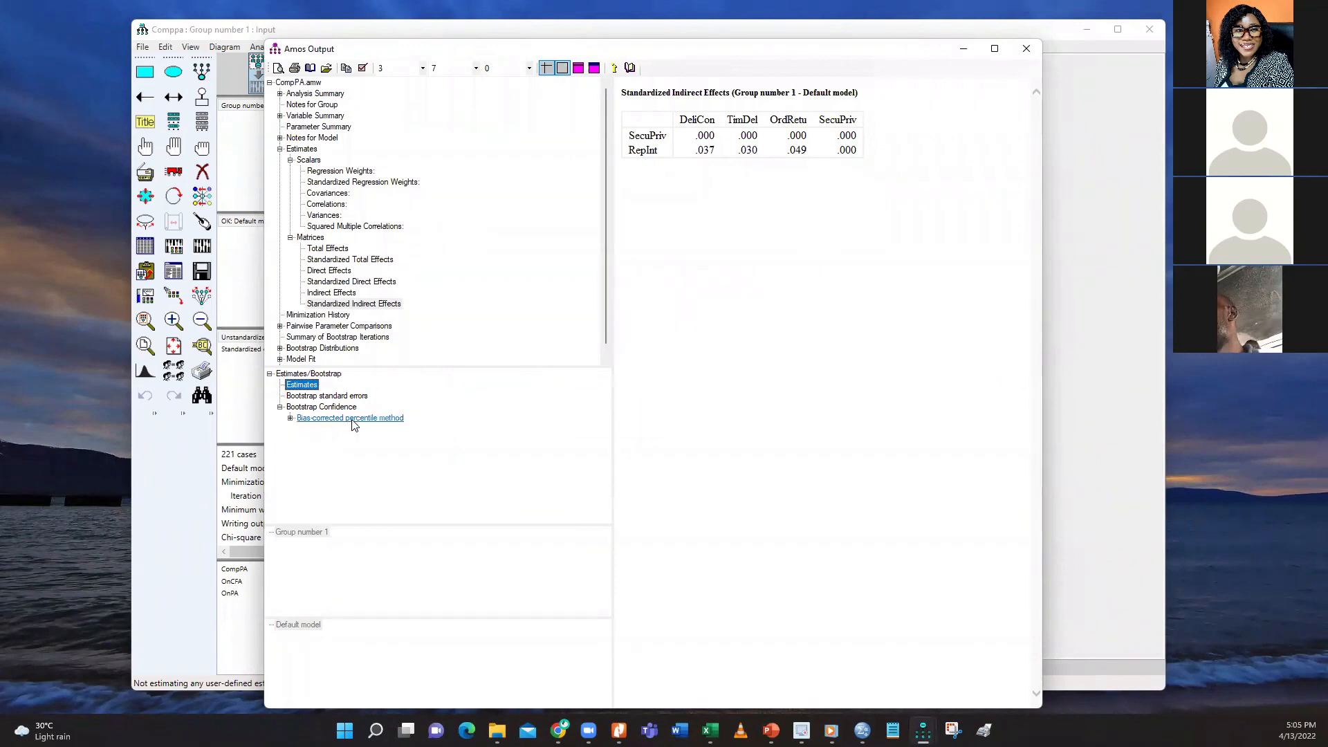
left_click(291, 419)
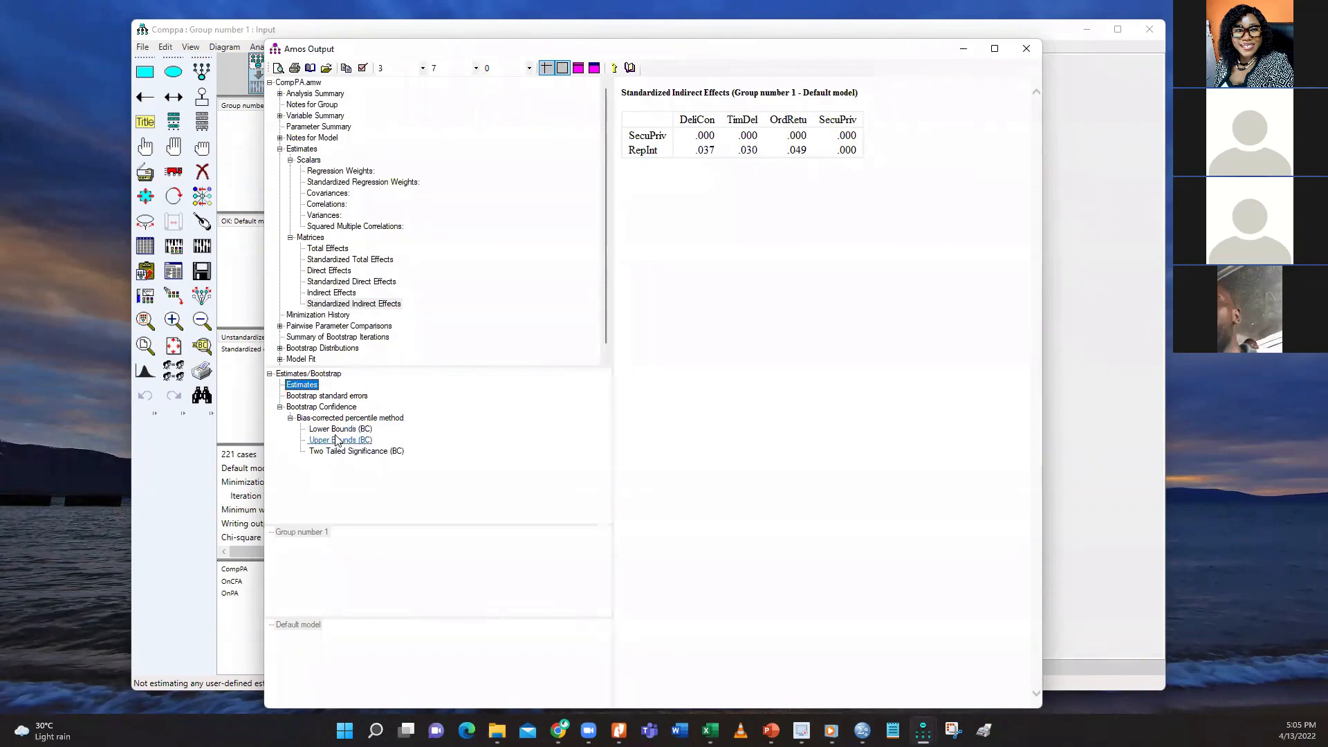
left_click(370, 451)
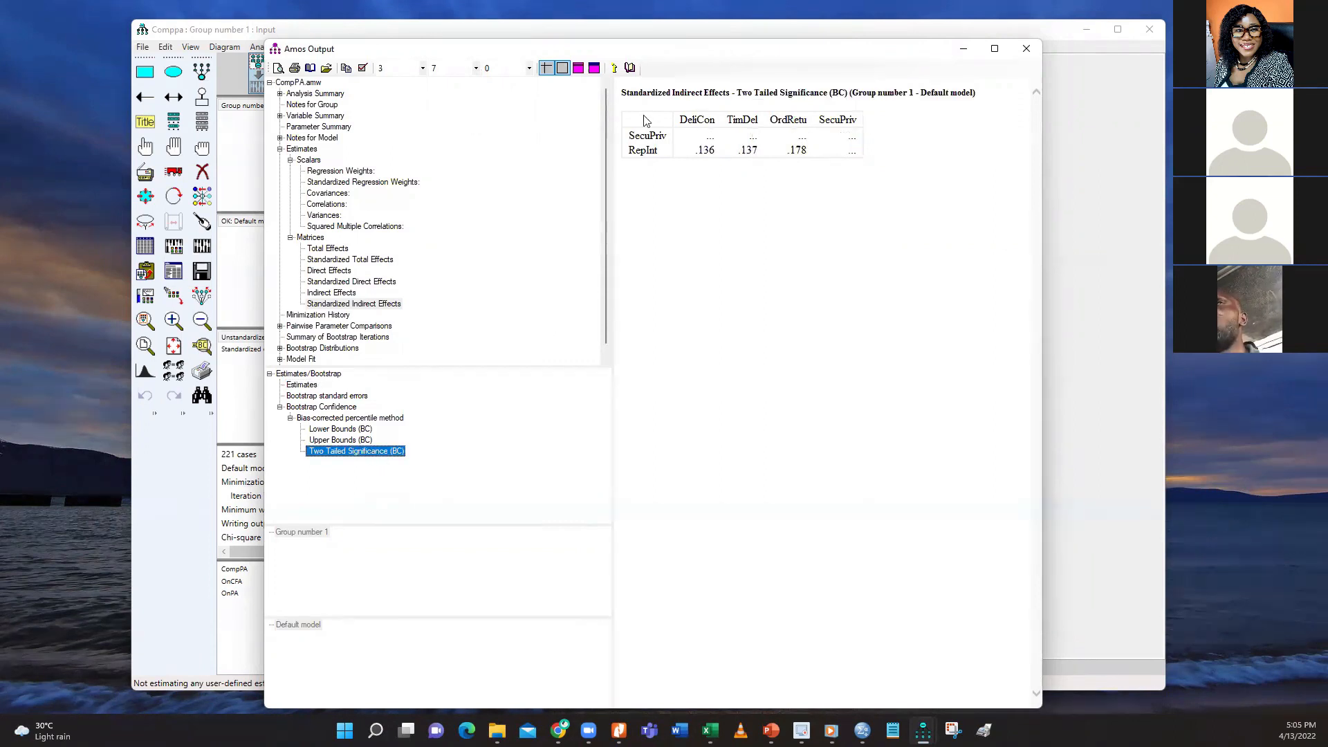